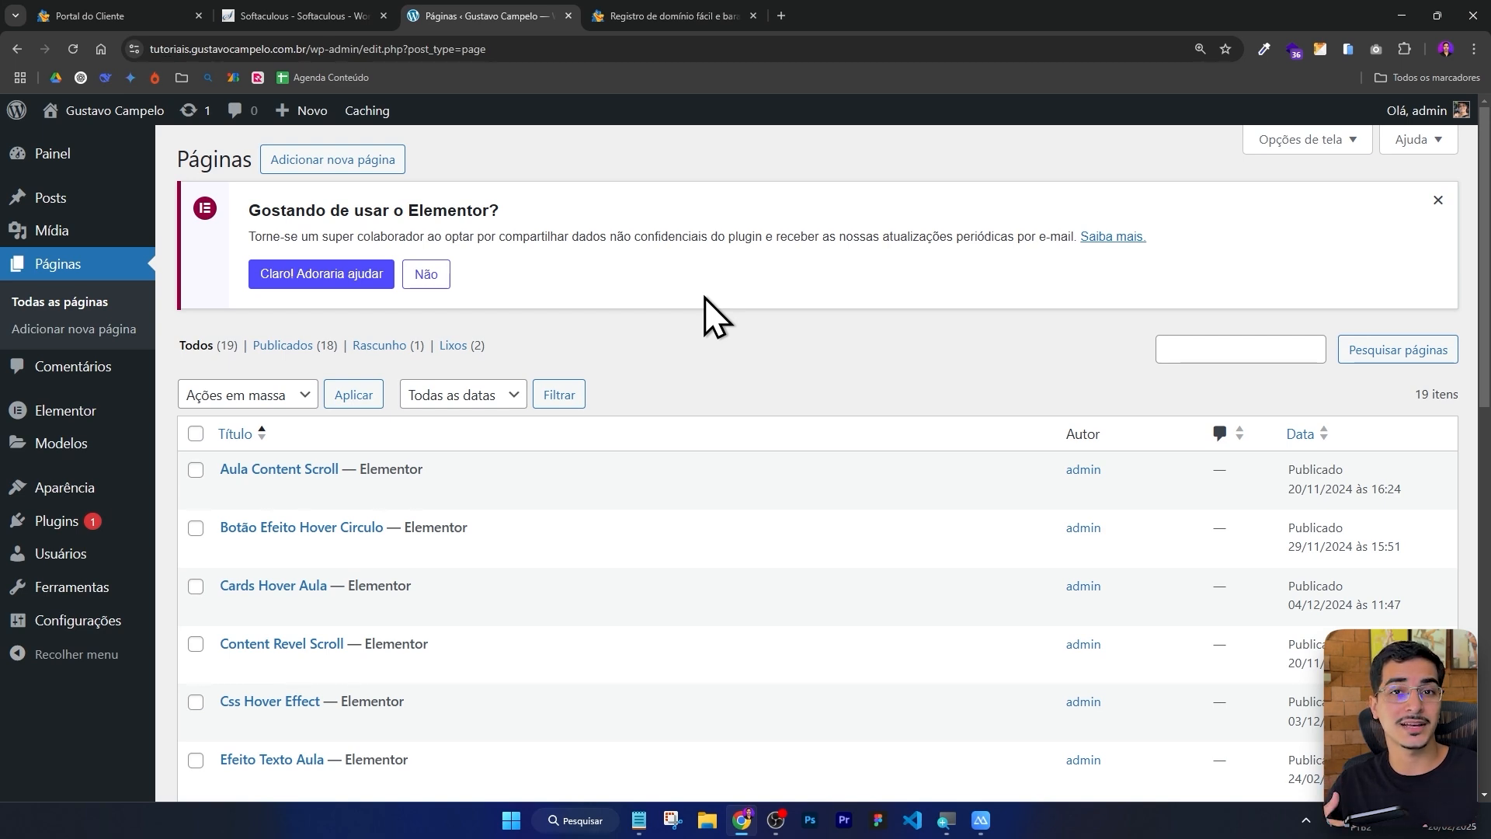
Start adding a new WordPress page.
left_click(348, 152)
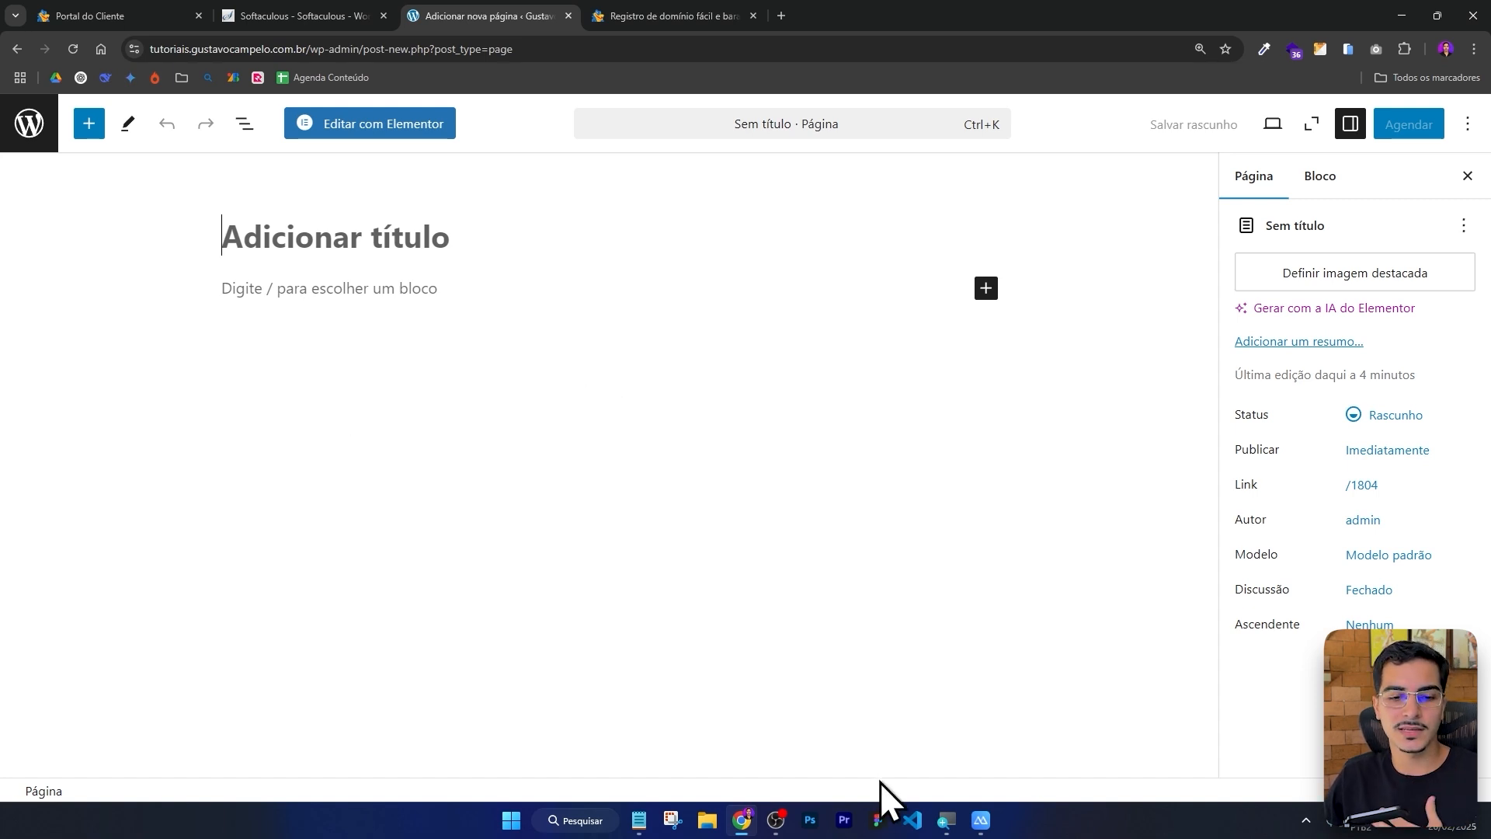
Browse the landing page design frames in Figma for reference.
left_click(879, 822)
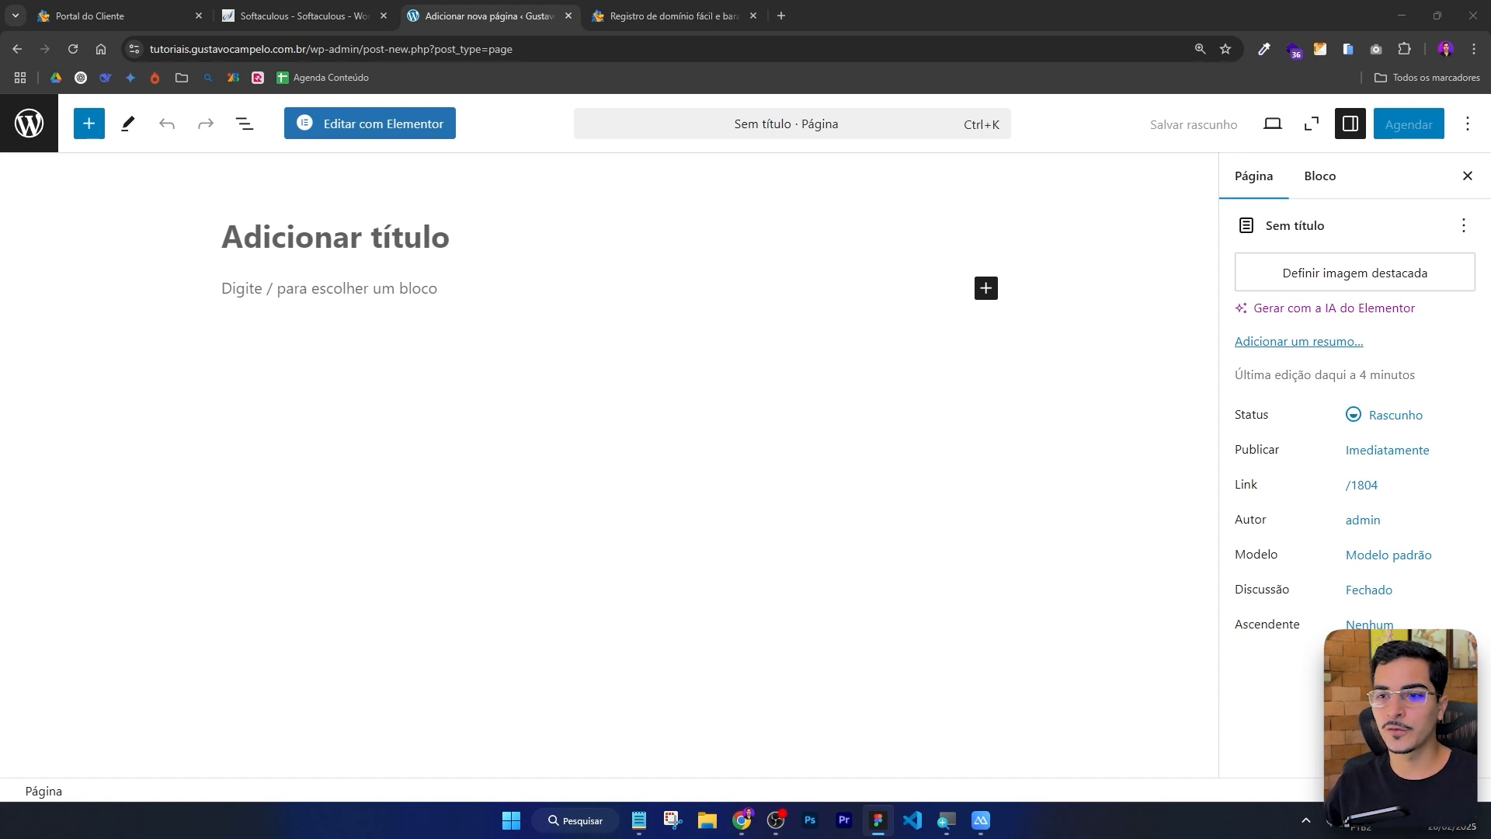
left_click_drag(1490, 233, 985, 2)
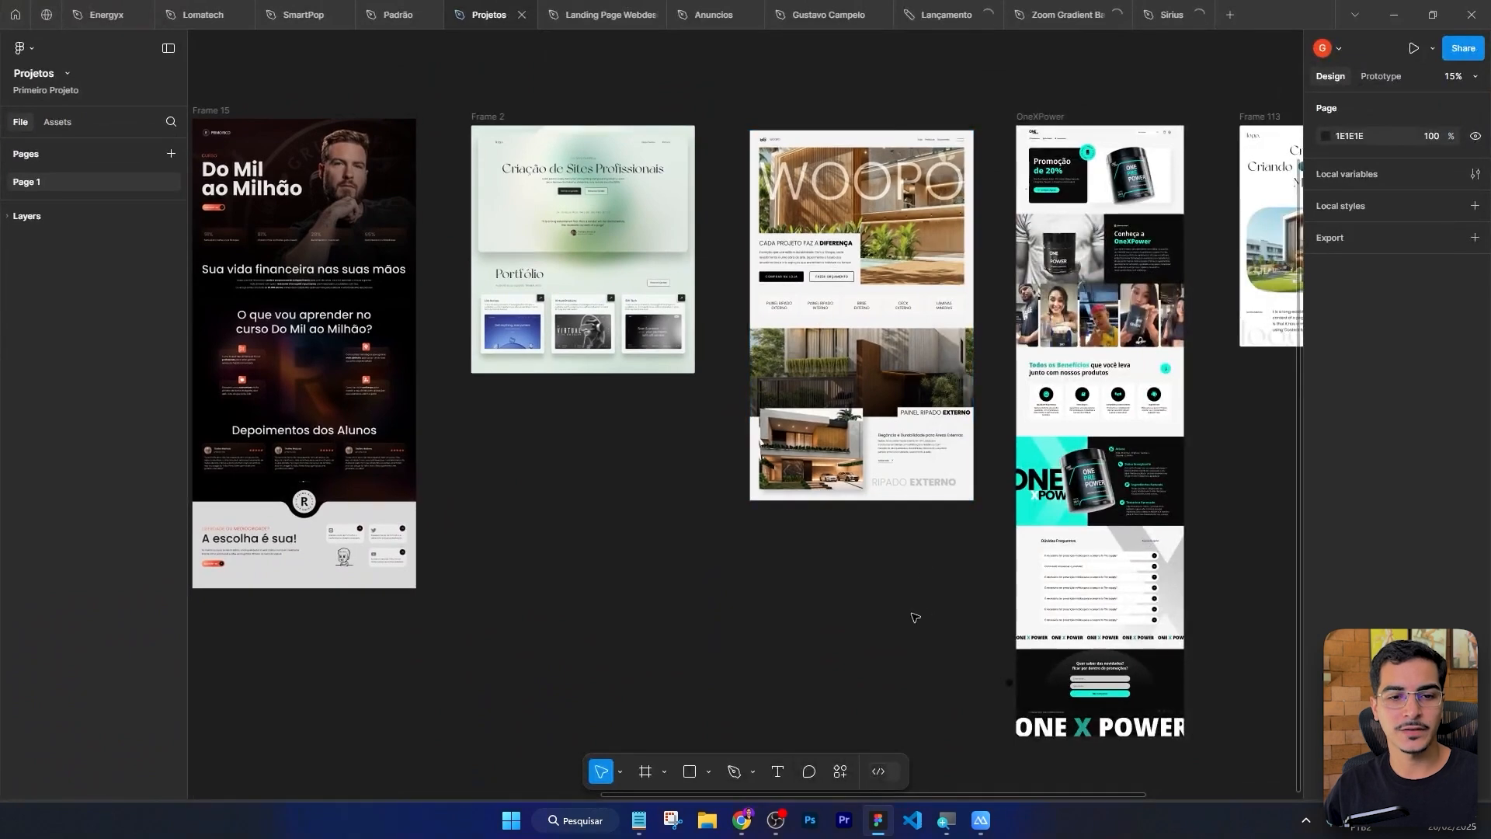
left_click_drag(938, 585, 801, 604)
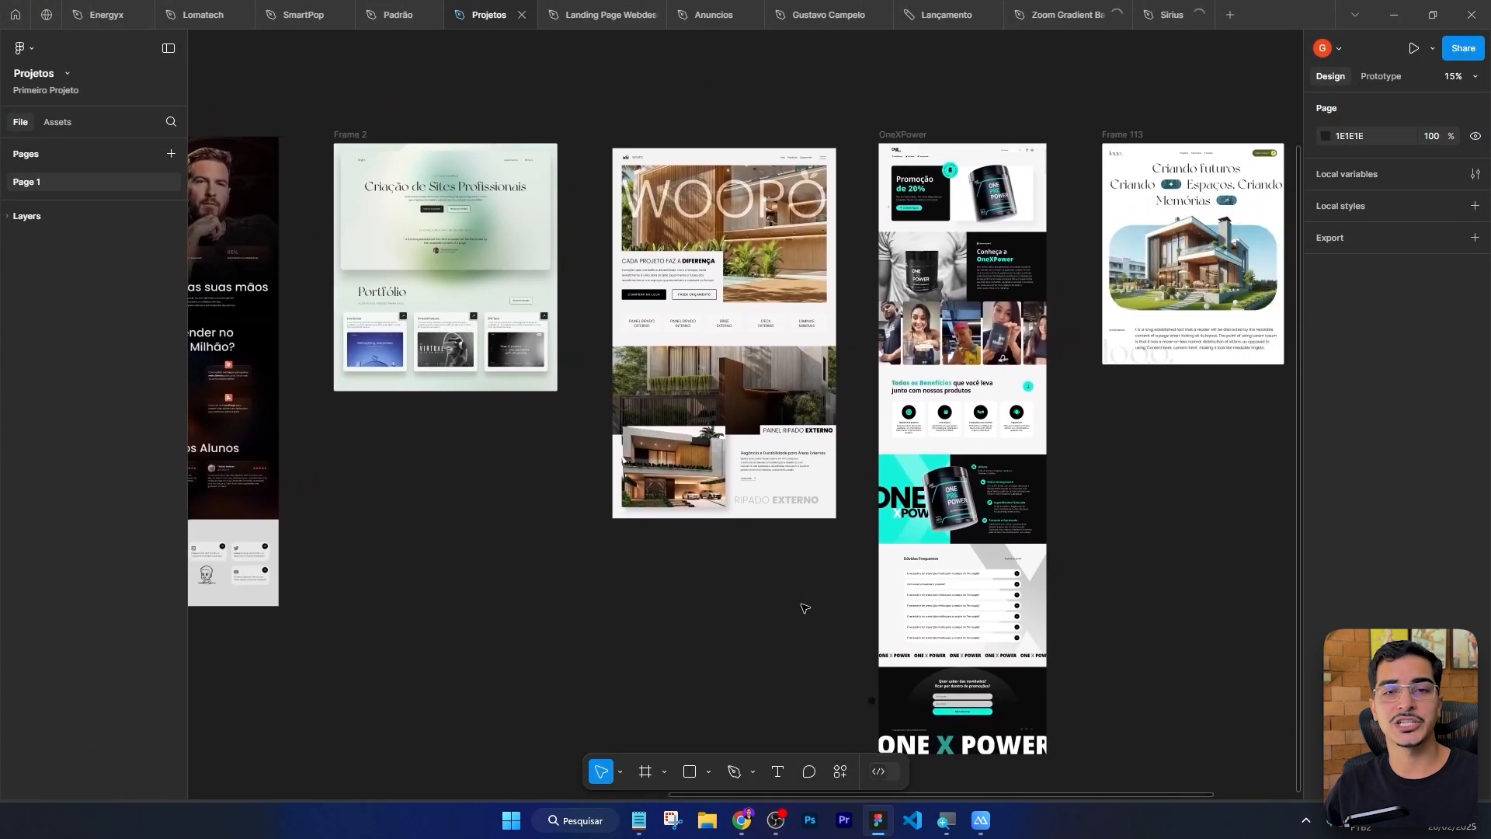
left_click_drag(1219, 525, 1116, 538)
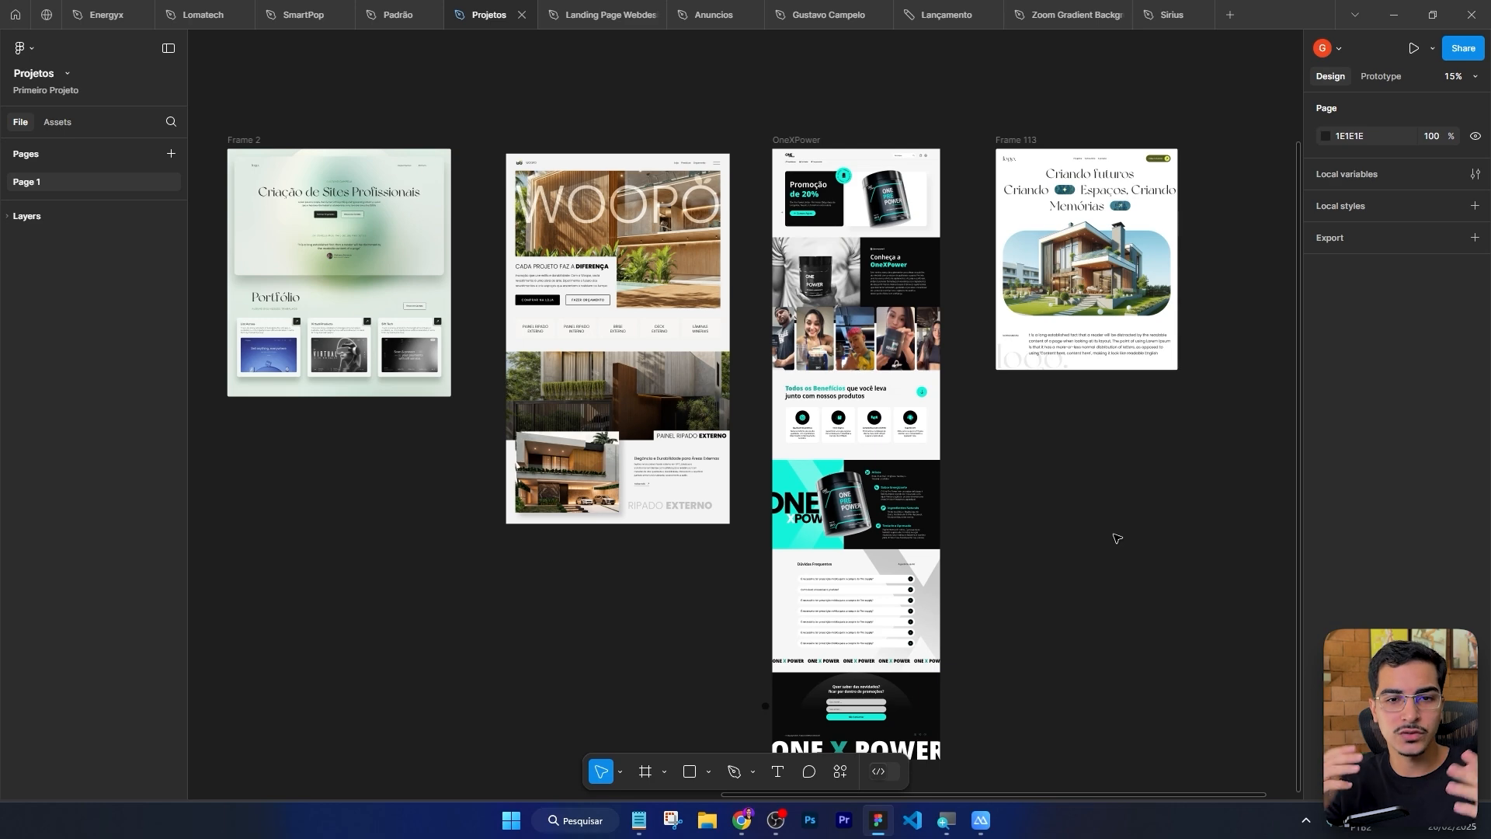
scroll(1151, 357, "up", 5)
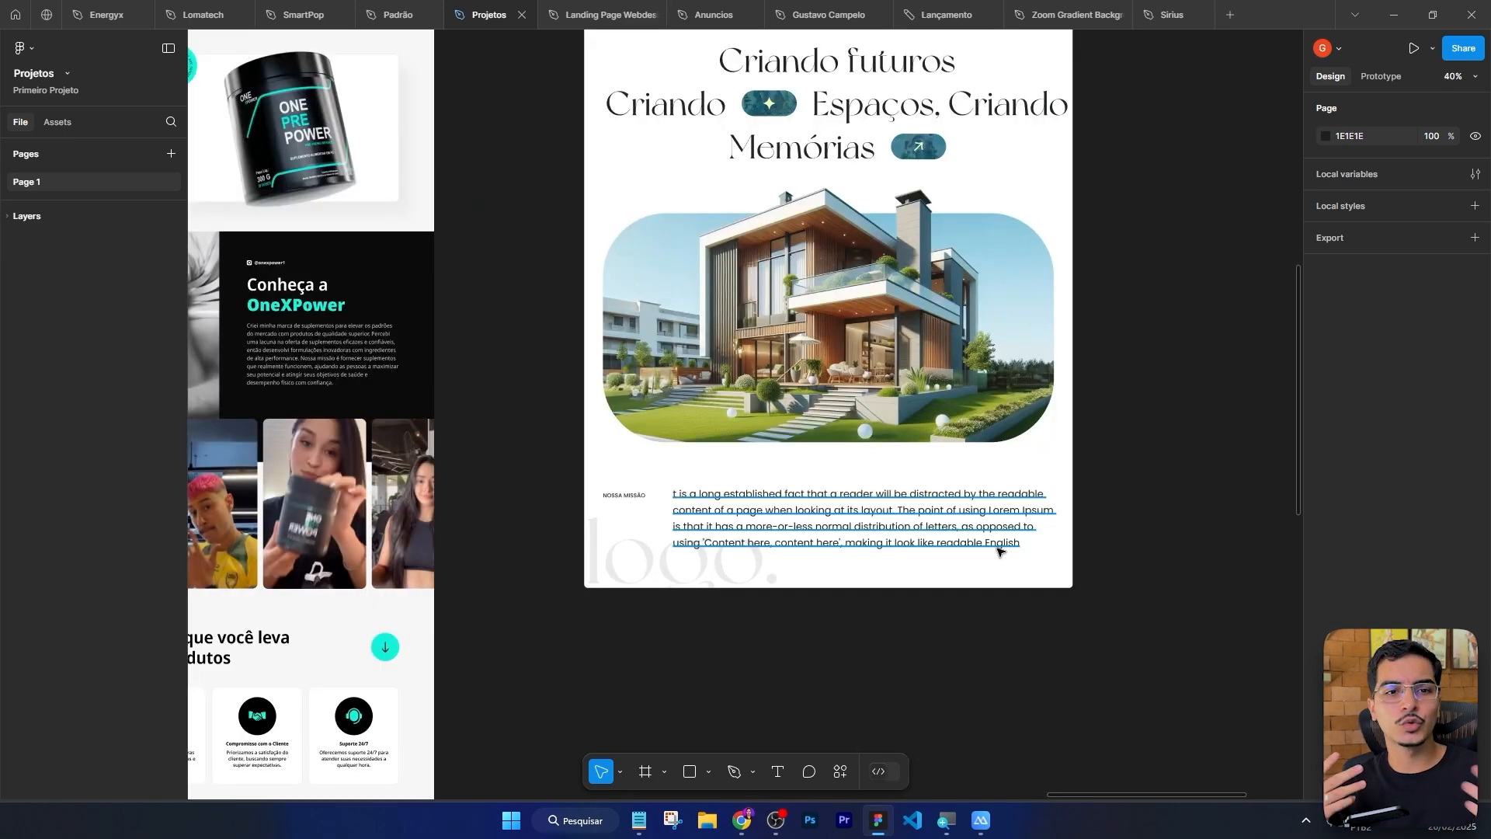
scroll(1064, 505, "up", 2)
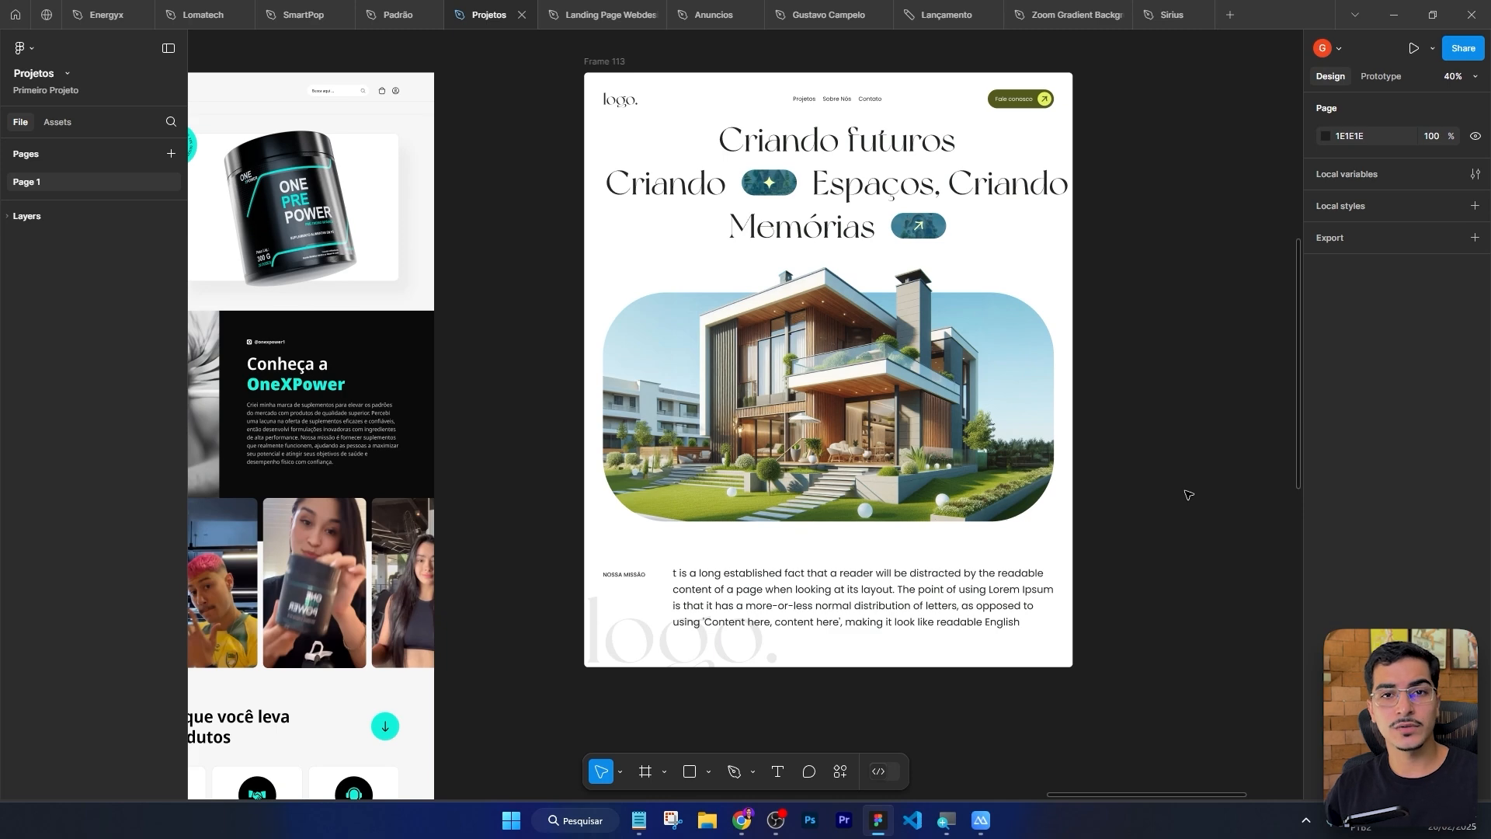
left_click(742, 820)
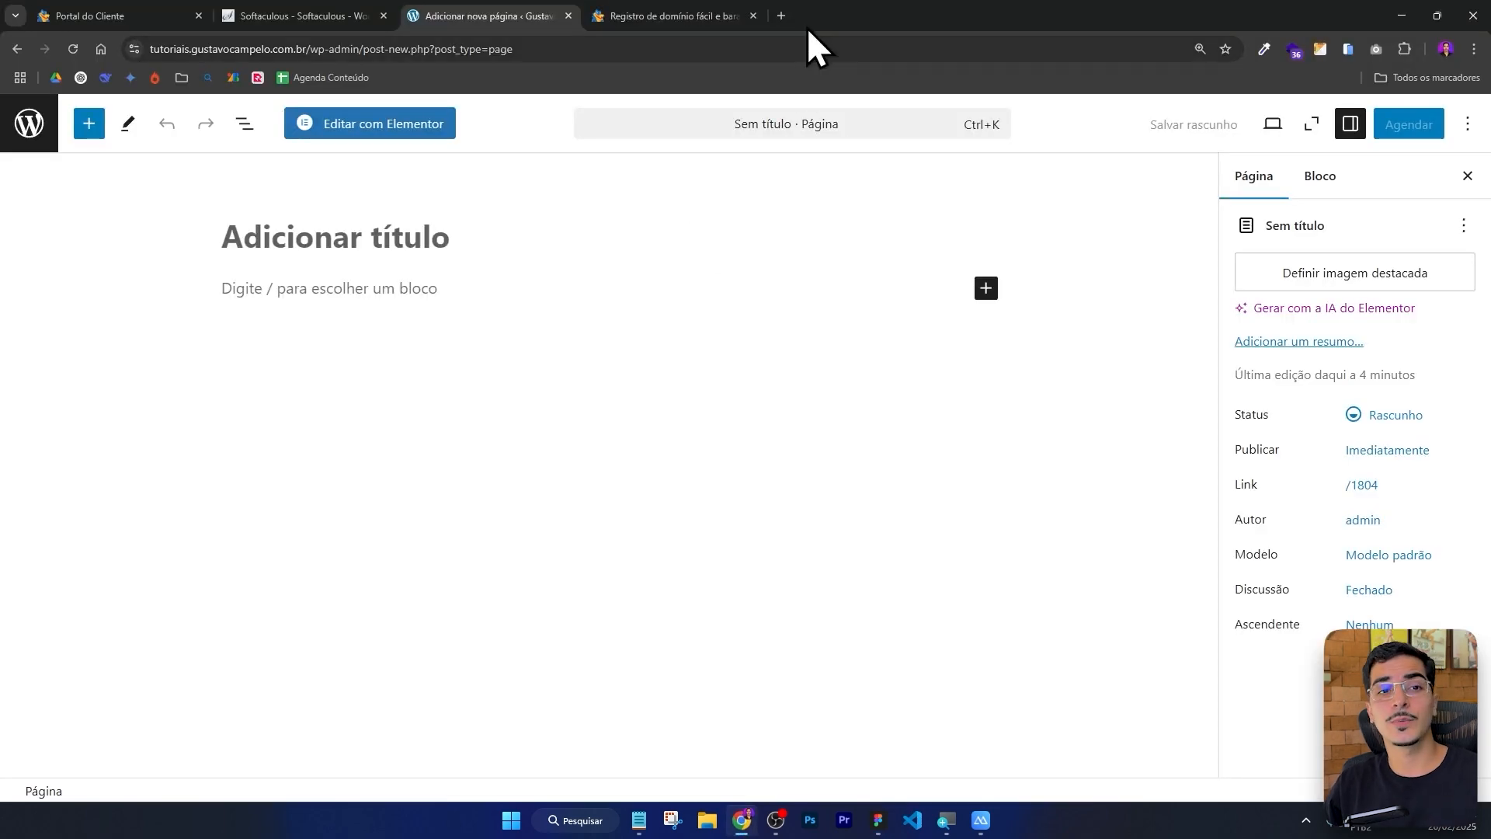
Open Pinterest in a new browser tab.
left_click(783, 17)
type("pint")
key("Return")
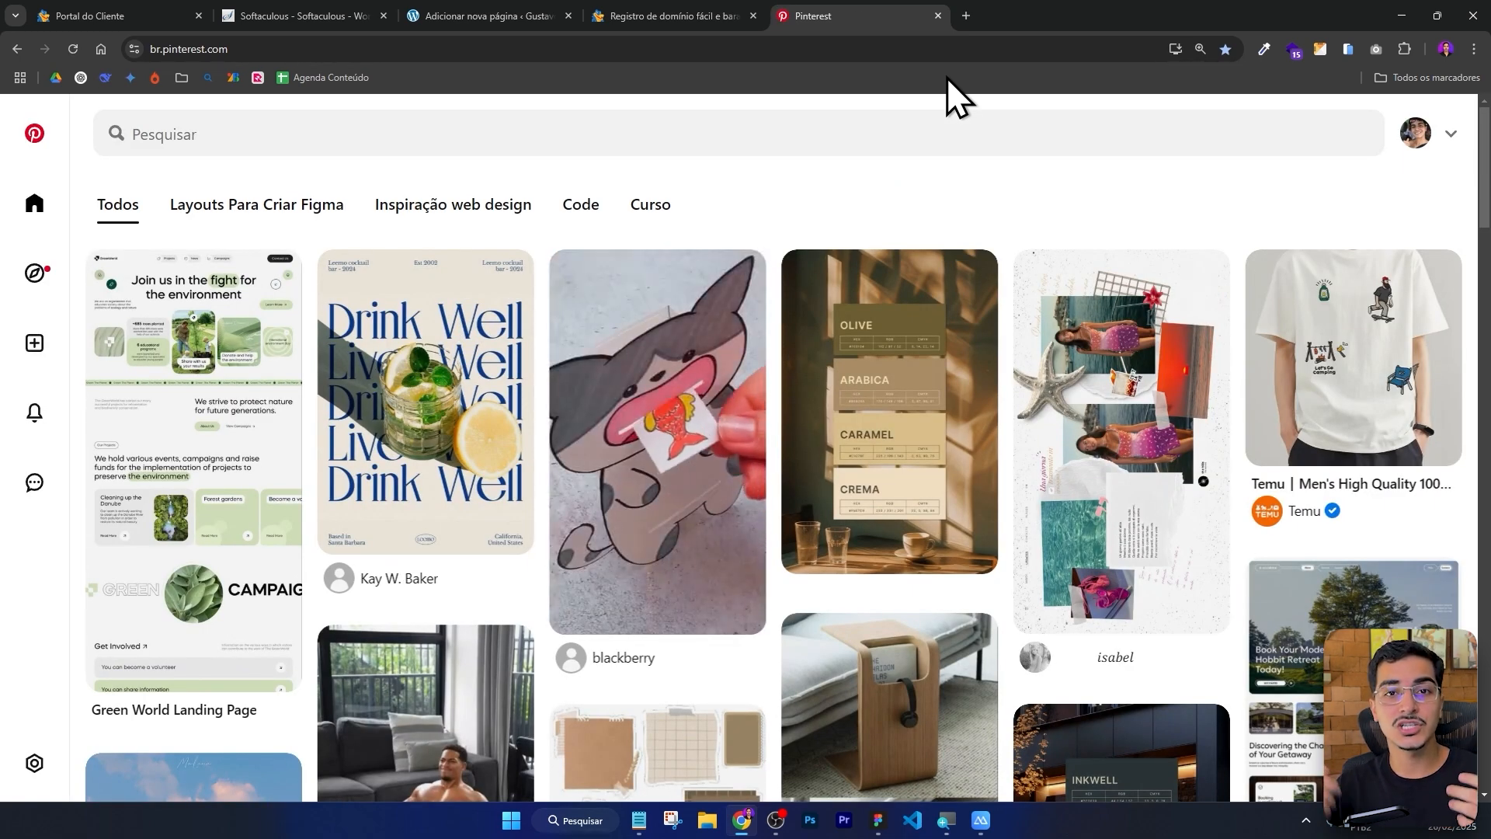
Search Pinterest for webdesign pet and scroll through the results.
left_click(200, 137)
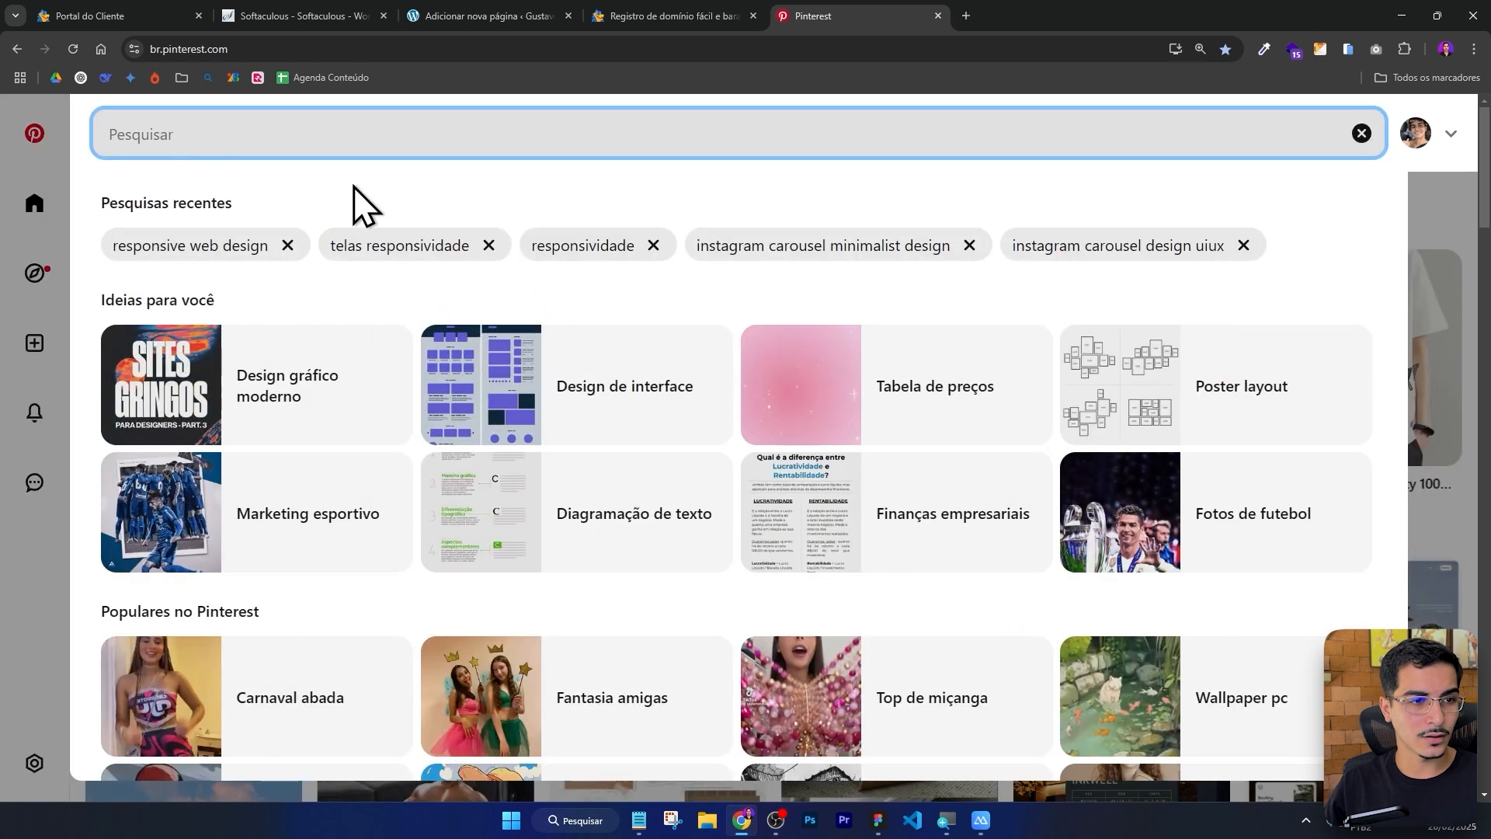
type("webdesign pe")
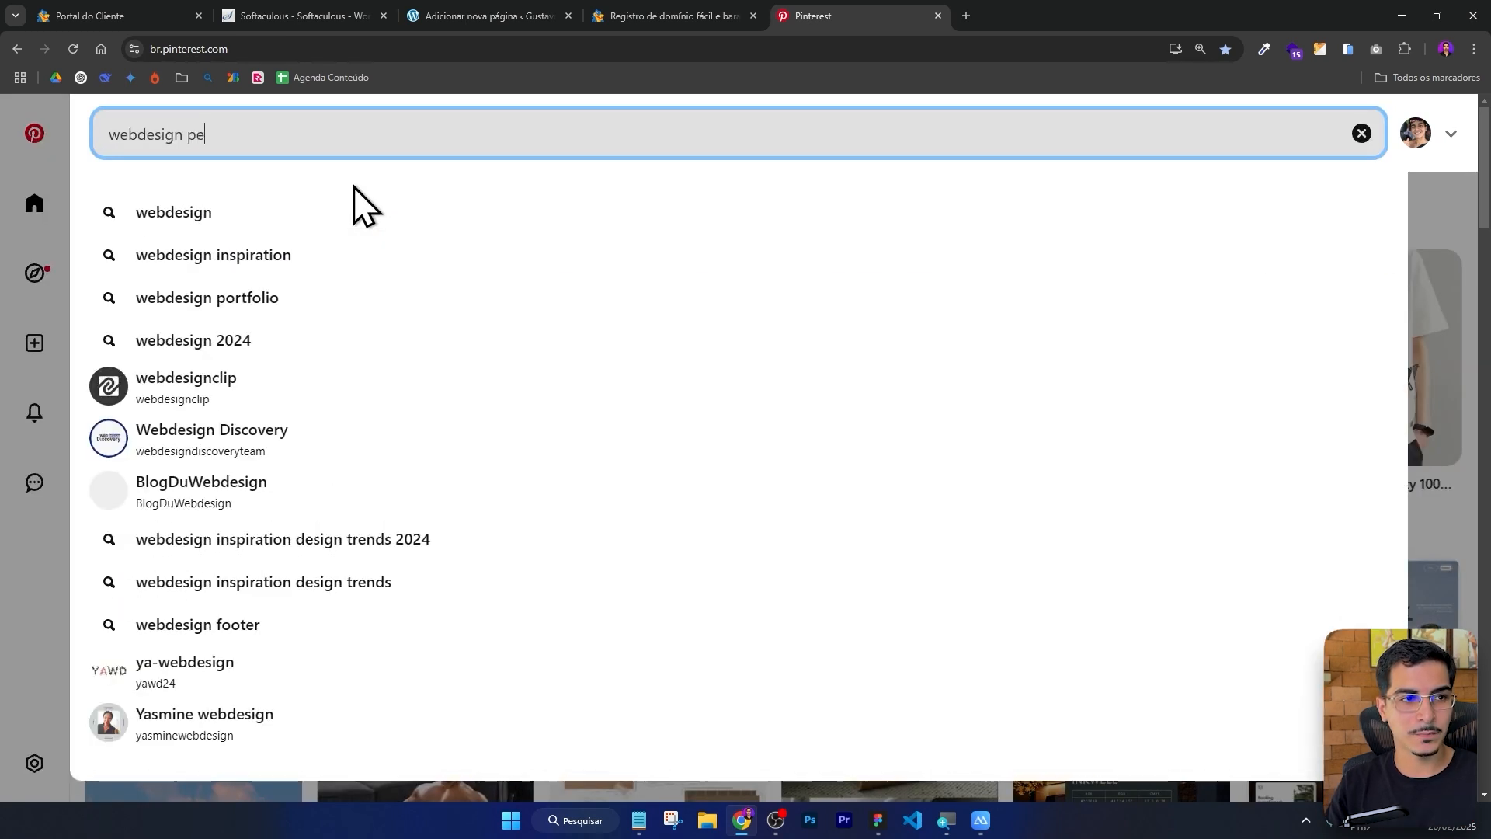
type("t")
key("Return")
scroll(608, 109, "down", 1)
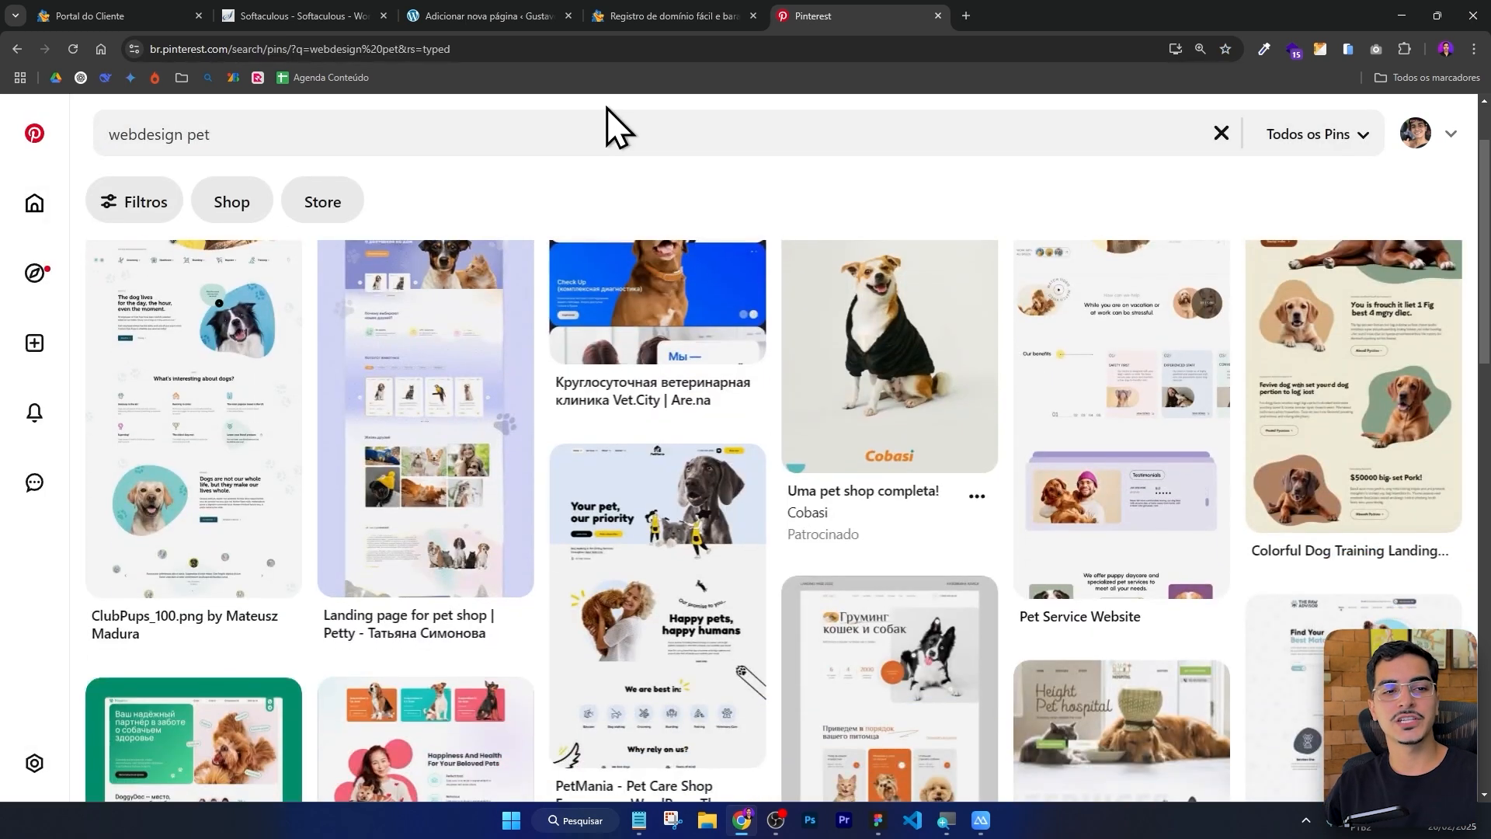
scroll(650, 380, "up", 1)
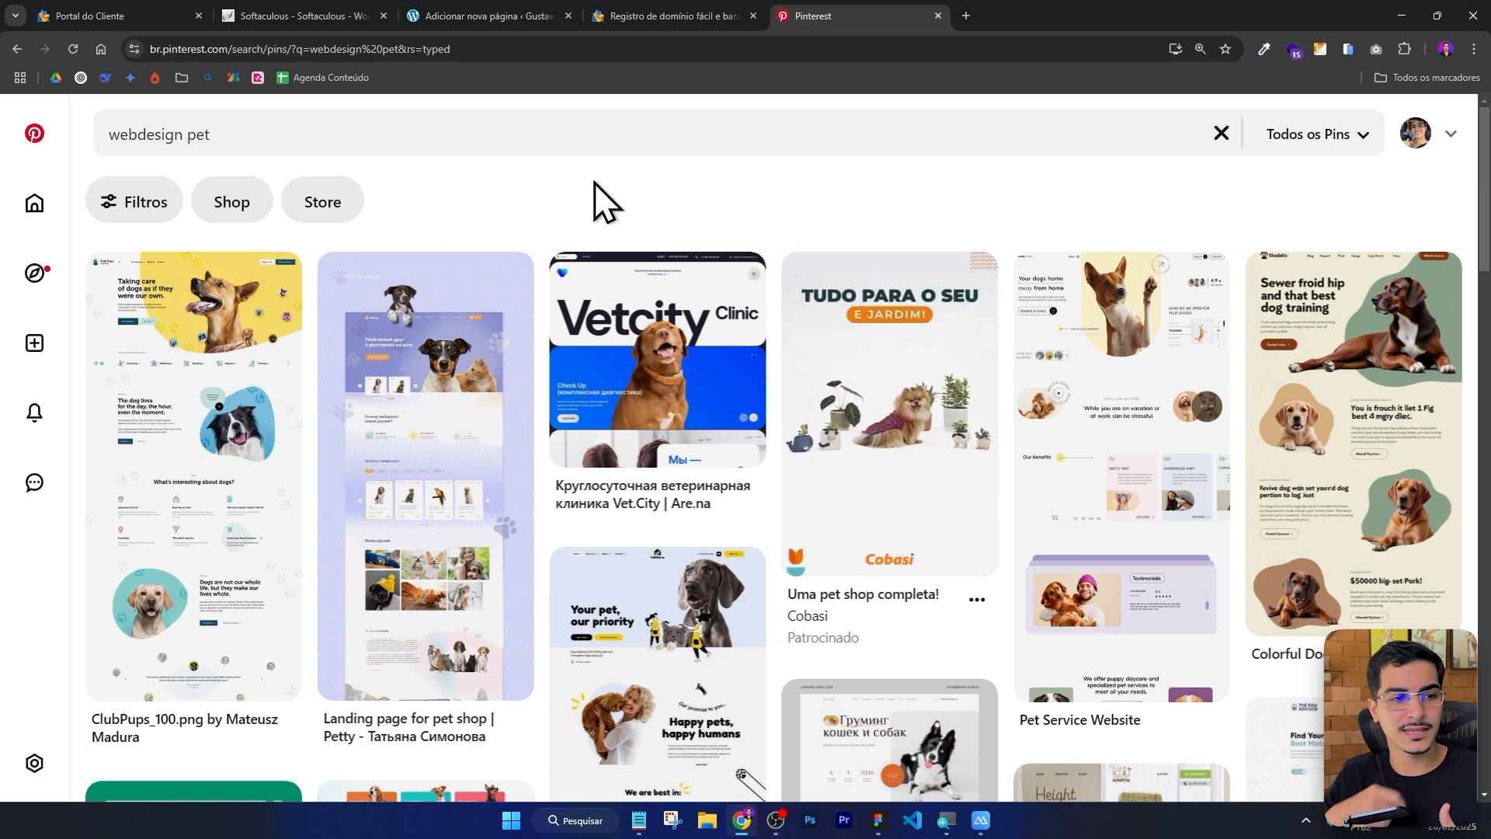
Open the ClubPups_100.png pin in a new tab, view it, and return to the search results.
right_click(205, 382)
left_click(257, 401)
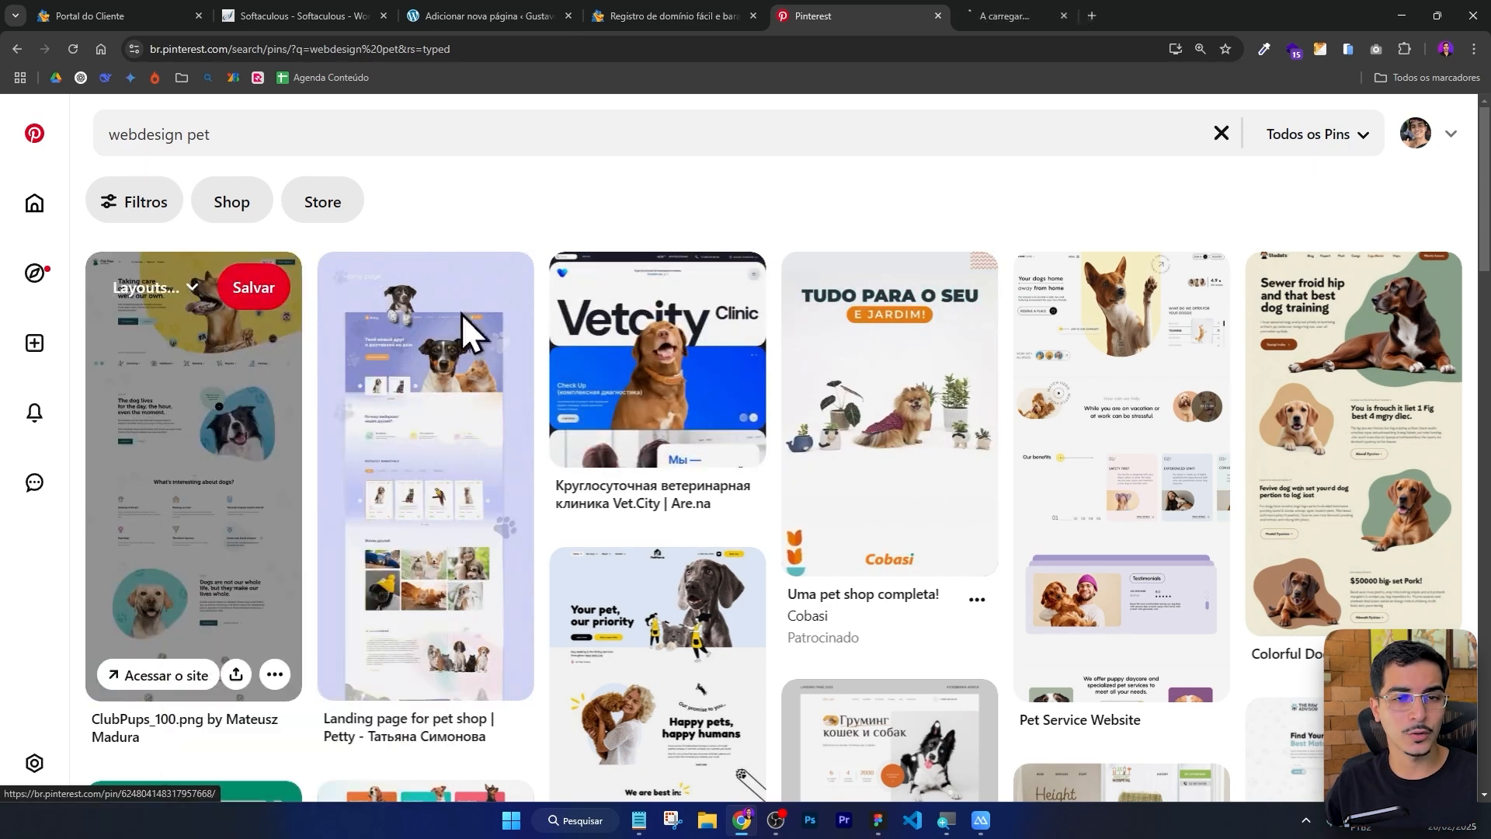
left_click(1075, 4)
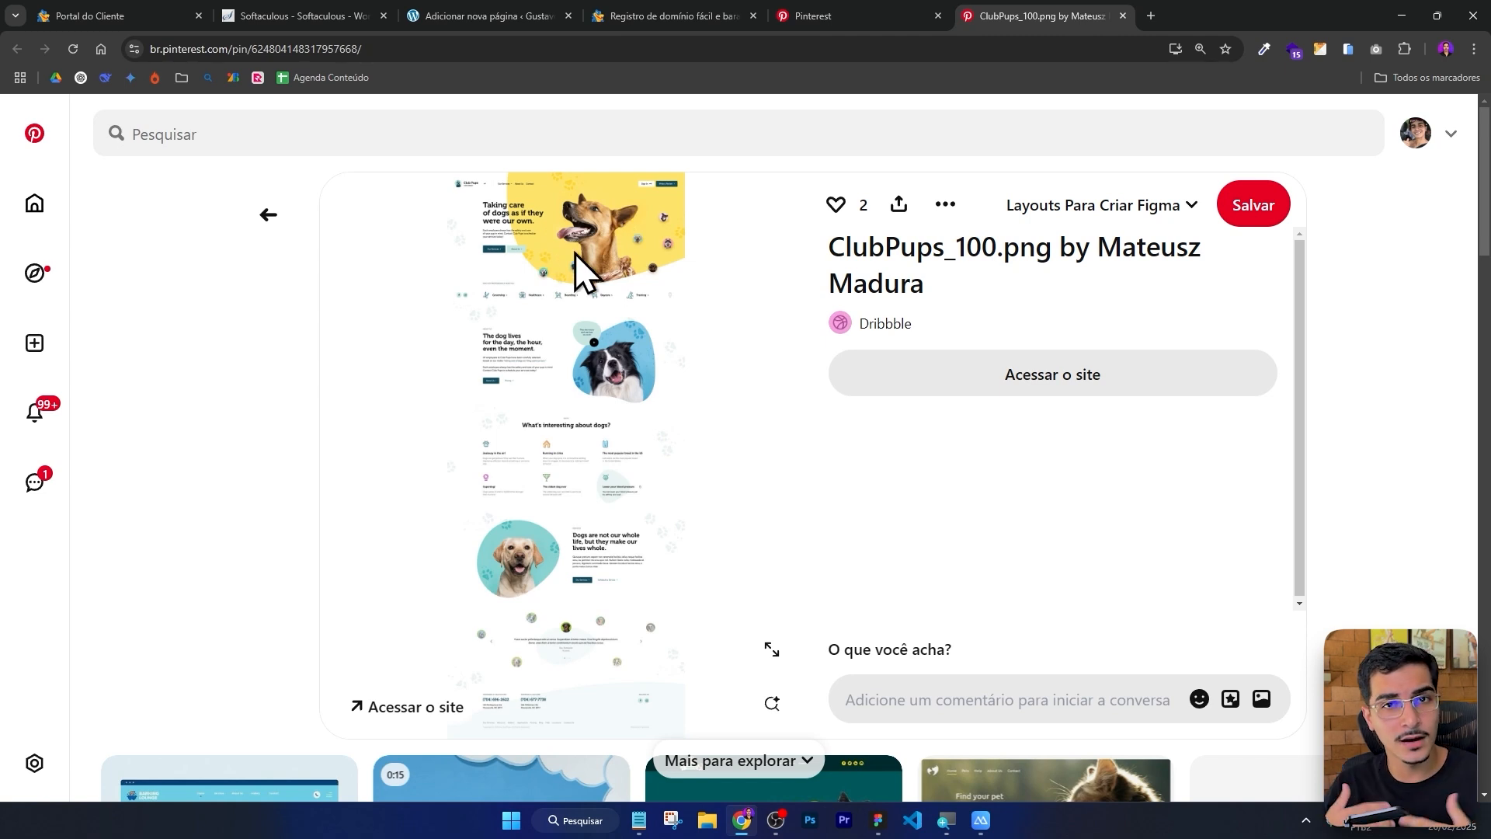
left_click(831, 17)
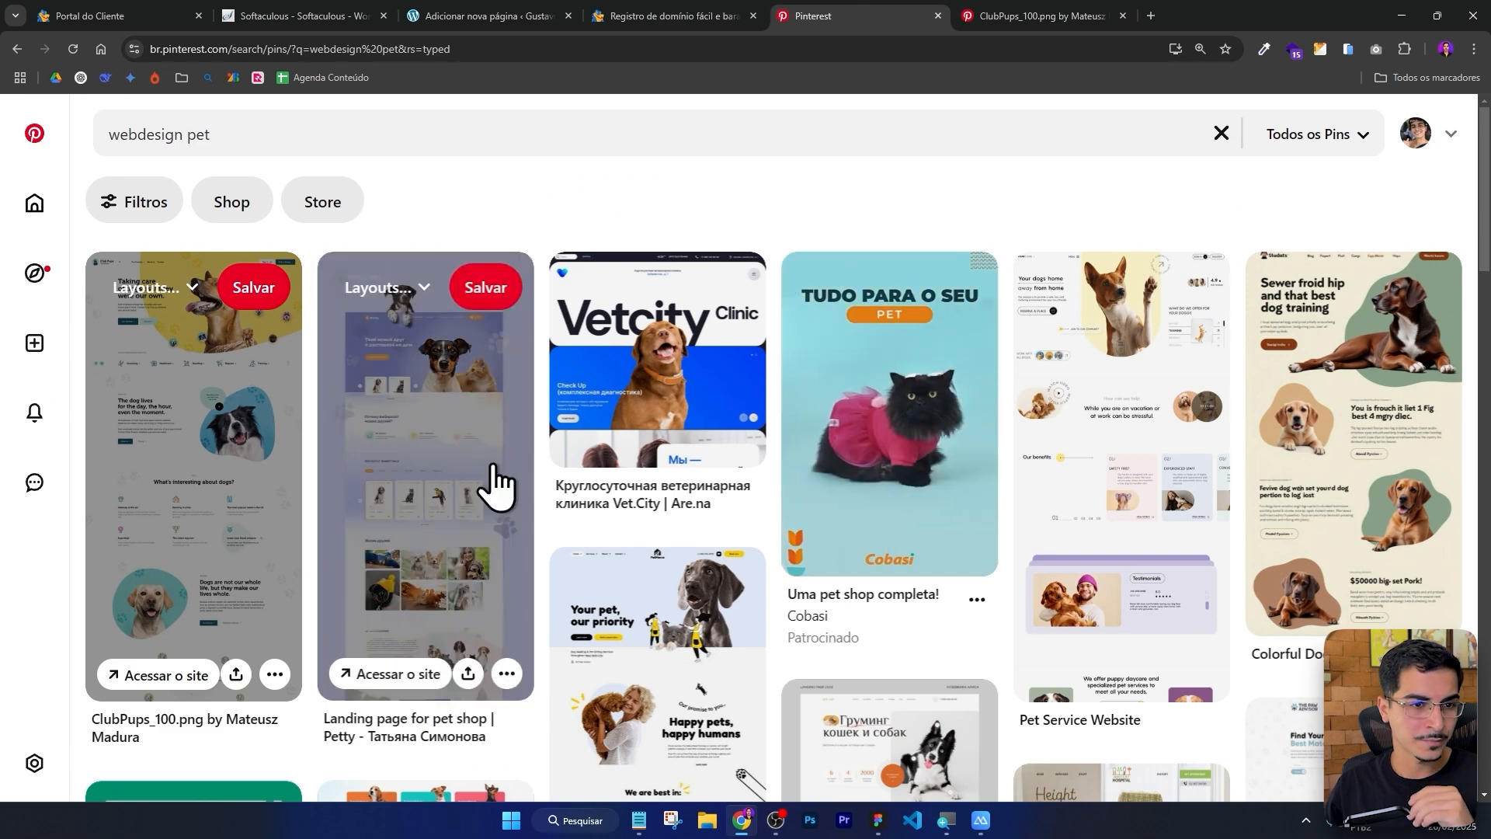
scroll(497, 435, "down", 4)
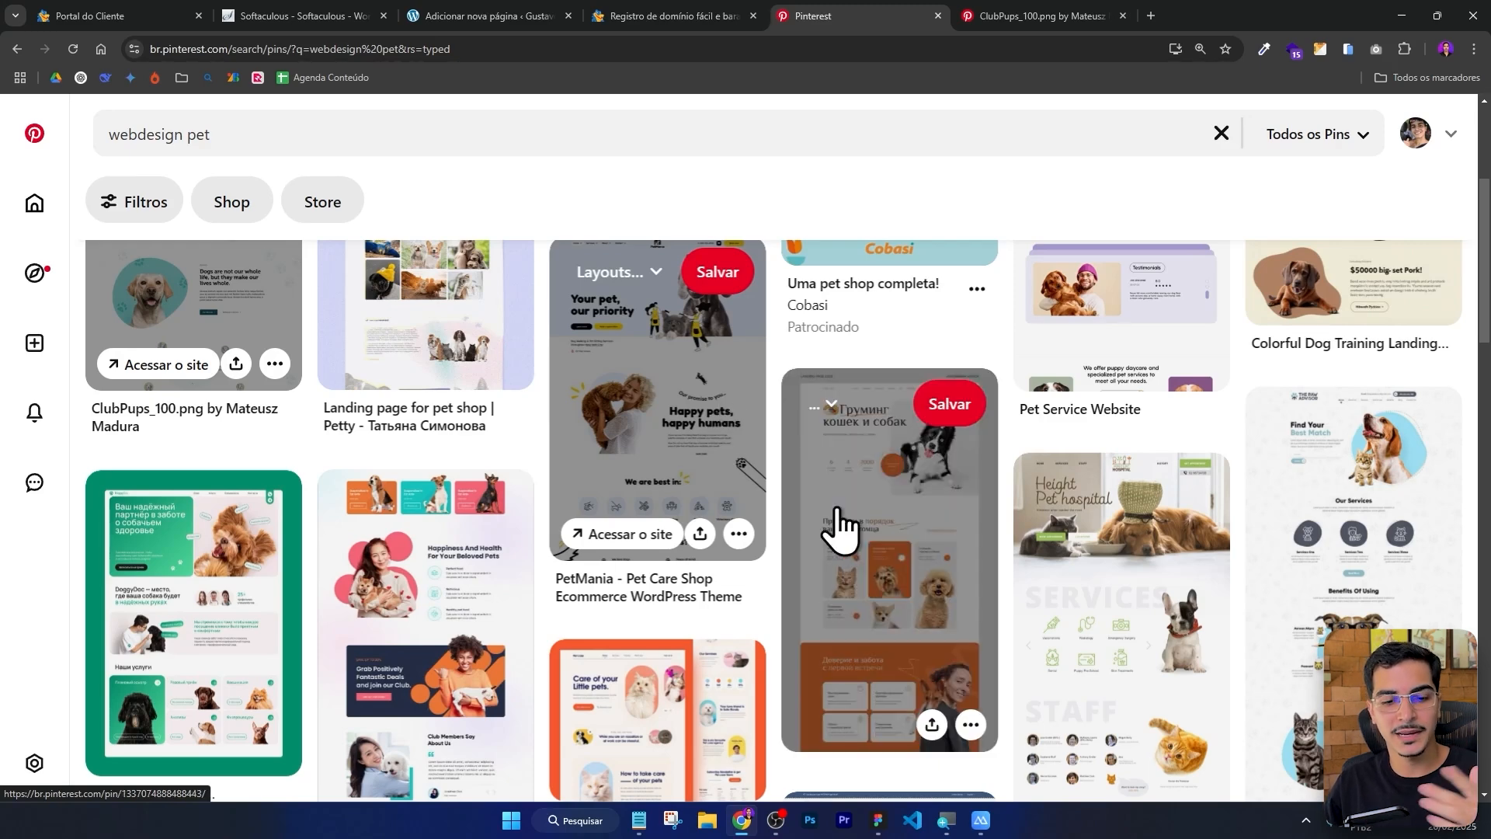
Examine the Frame 113 landing page design in Figma up close.
left_click(878, 820)
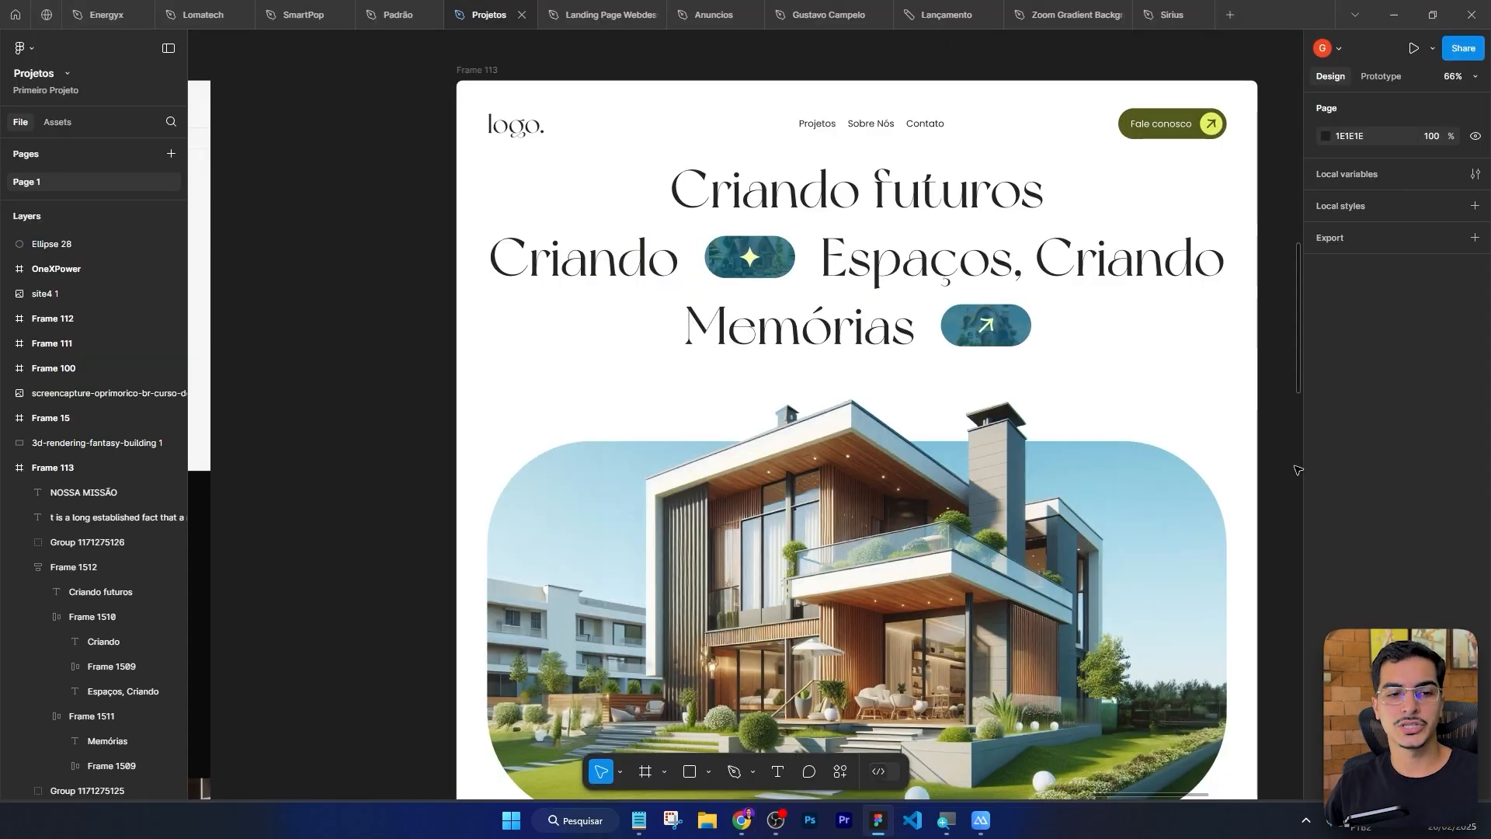
scroll(1298, 470, "down", 1)
left_click_drag(1288, 457, 1141, 356)
scroll(1209, 356, "down", 1)
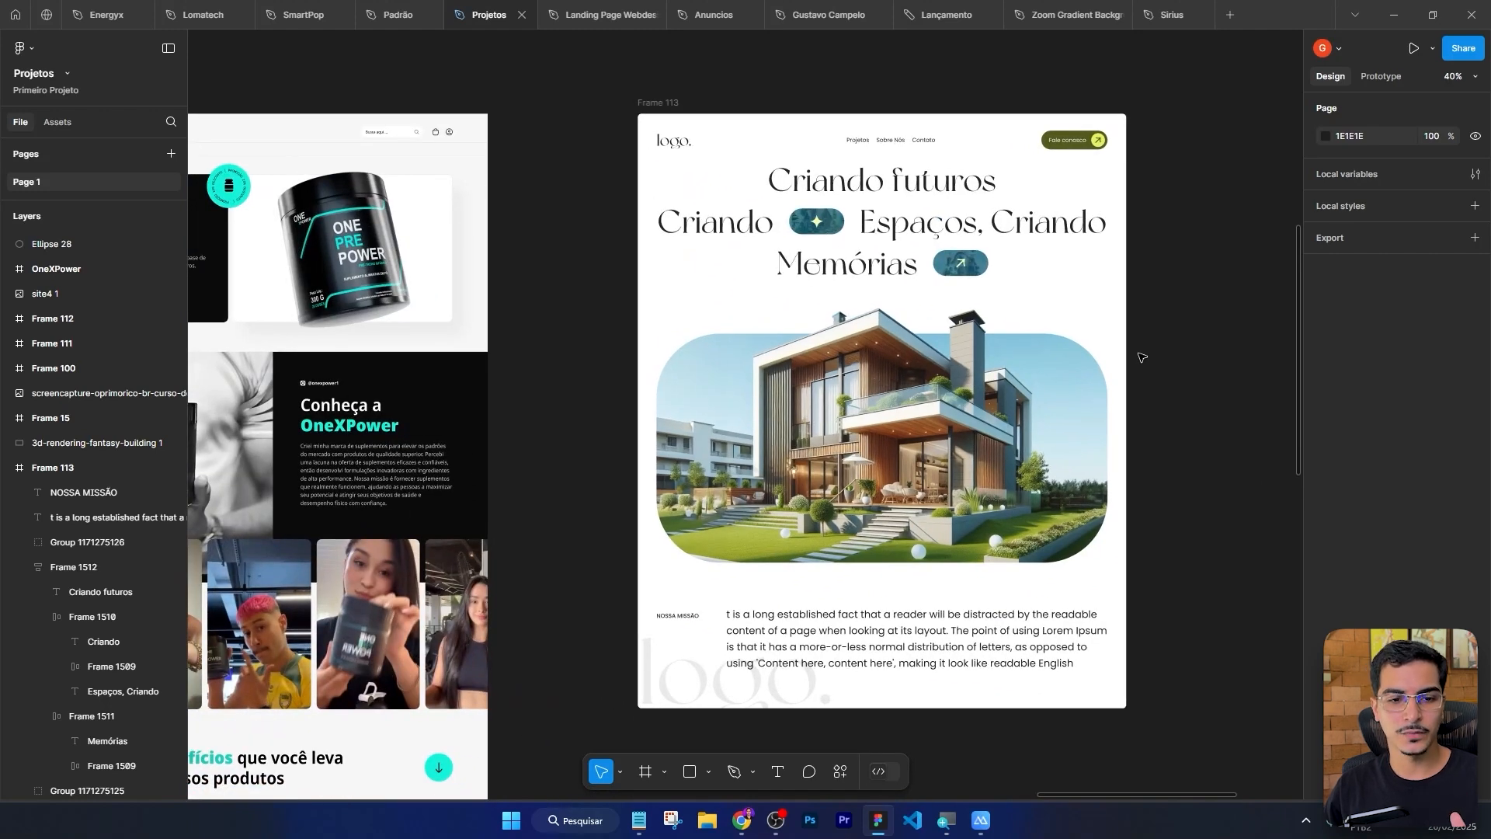
scroll(1141, 357, "up", 1)
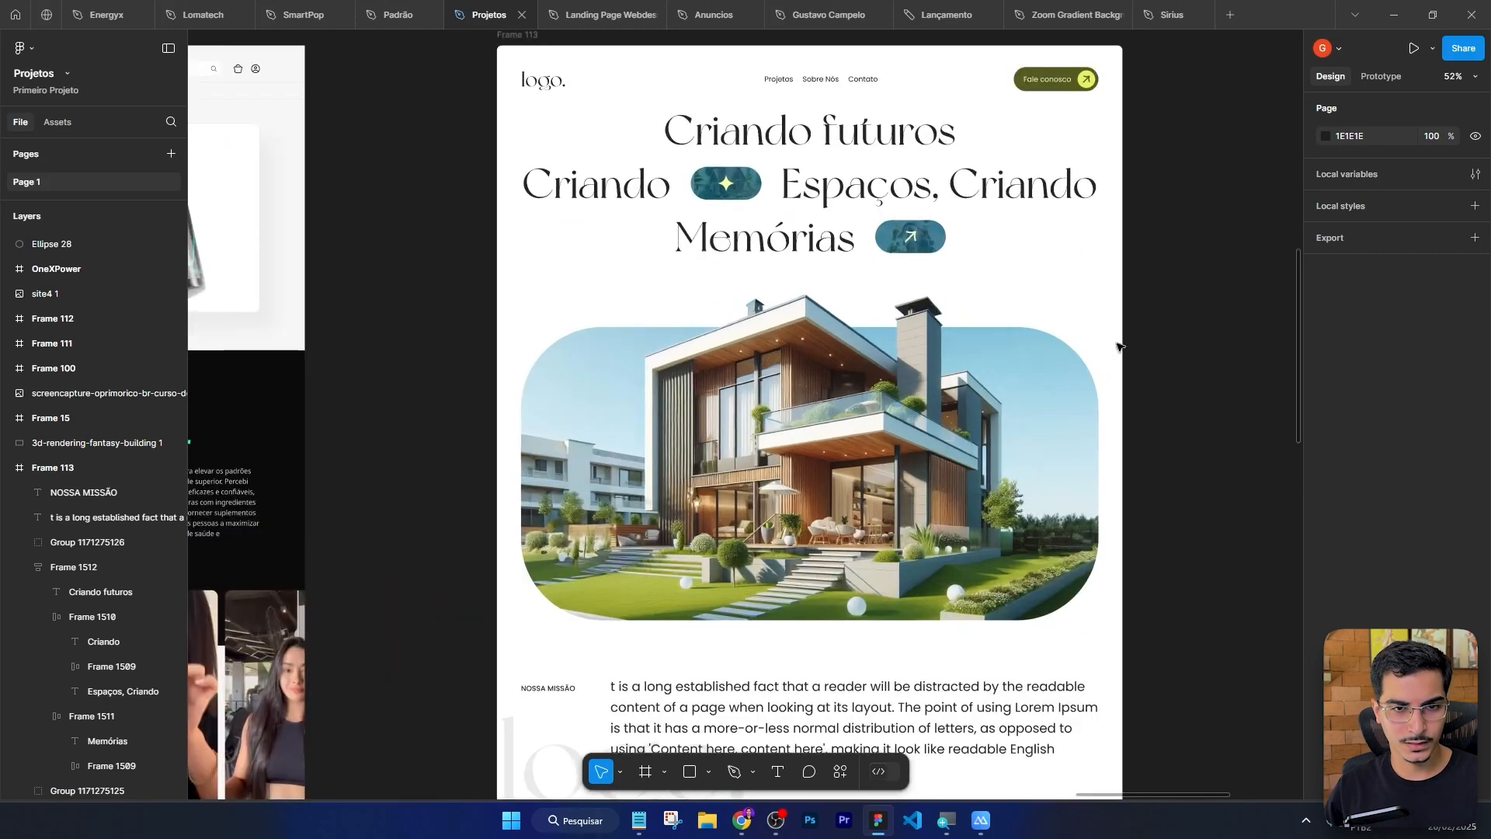
scroll(1119, 347, "up", 1)
scroll(829, 593, "down", 3)
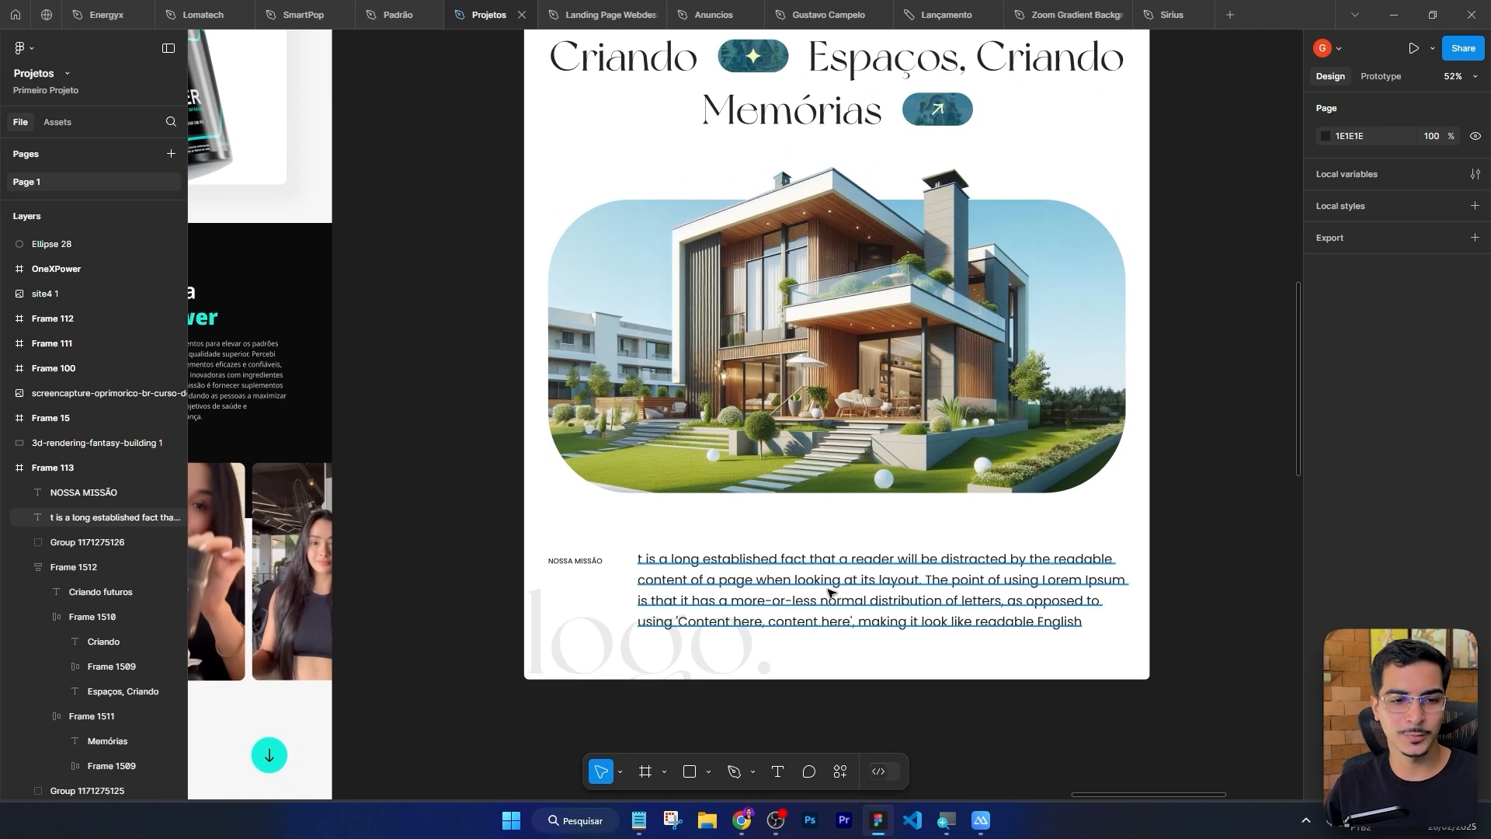
scroll(829, 593, "up", 2)
scroll(823, 489, "down", 1)
left_click_drag(1192, 297, 1161, 706)
scroll(445, 157, "up", 2)
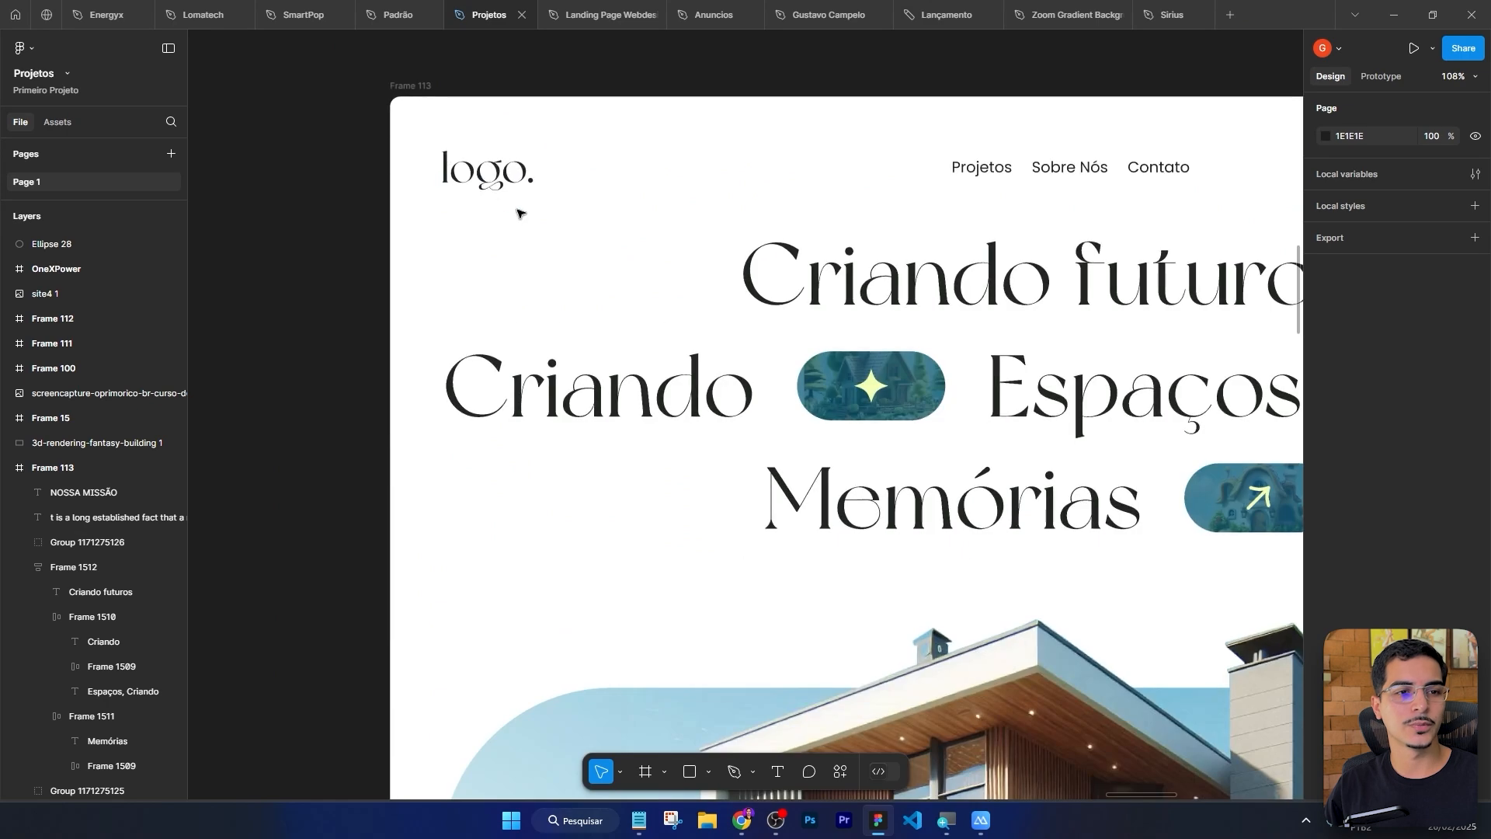
scroll(567, 221, "down", 2)
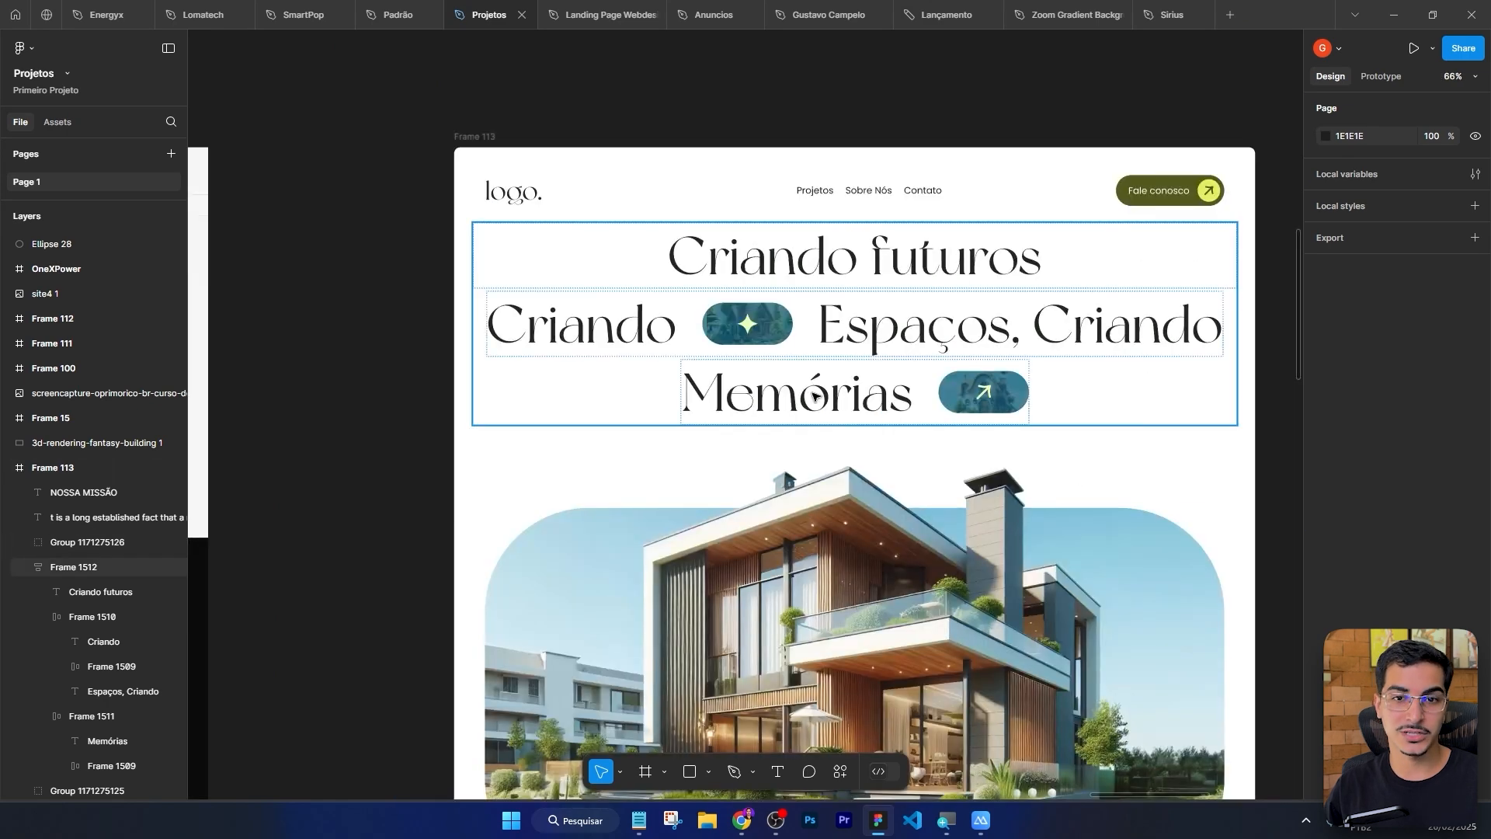
left_click_drag(1177, 581, 1171, 398)
scroll(1141, 465, "down", 2)
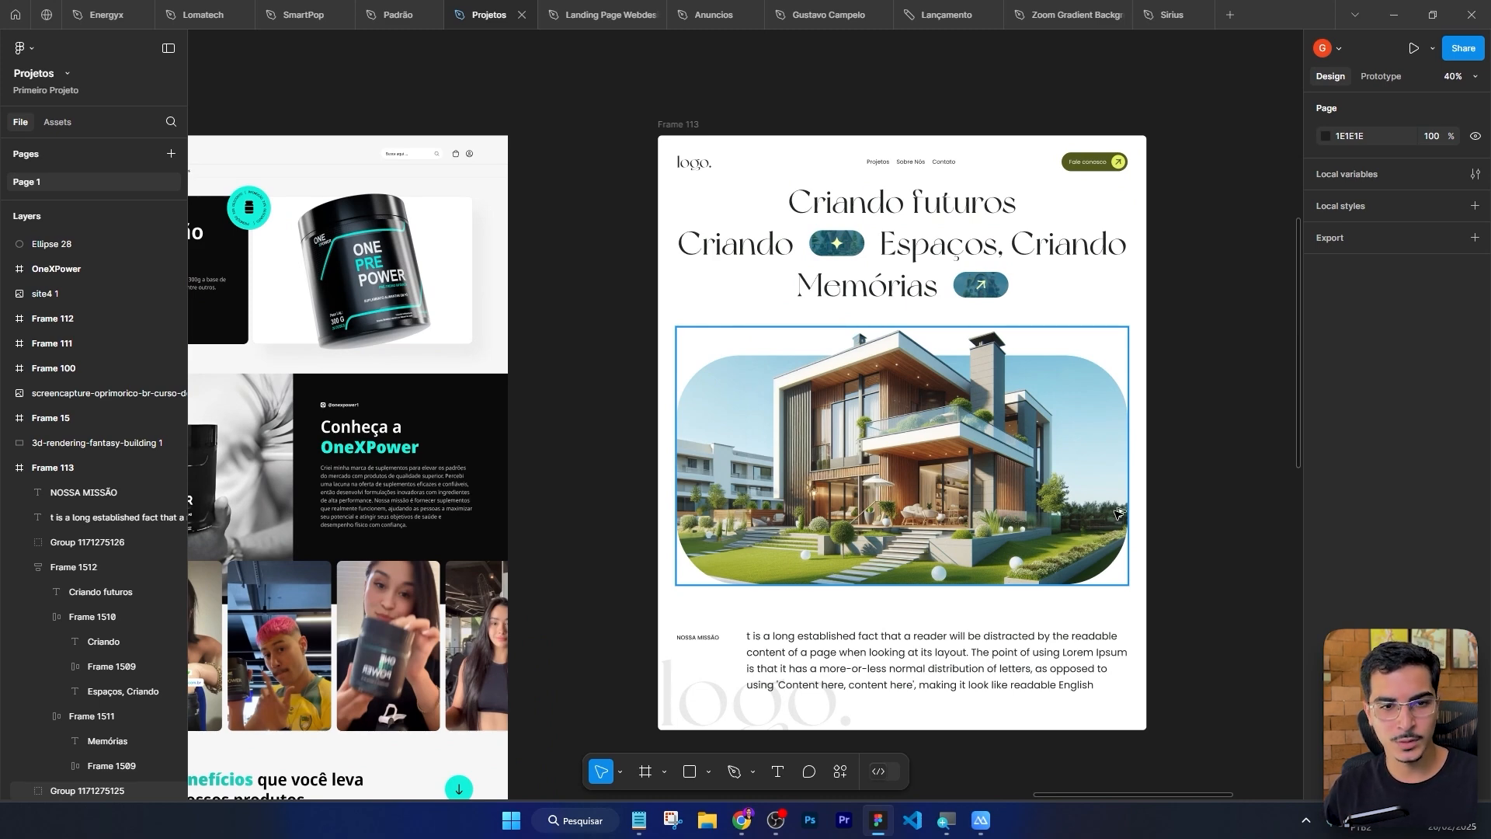
Title the new page Inicio.
key("alt+Tab")
left_click(466, 15)
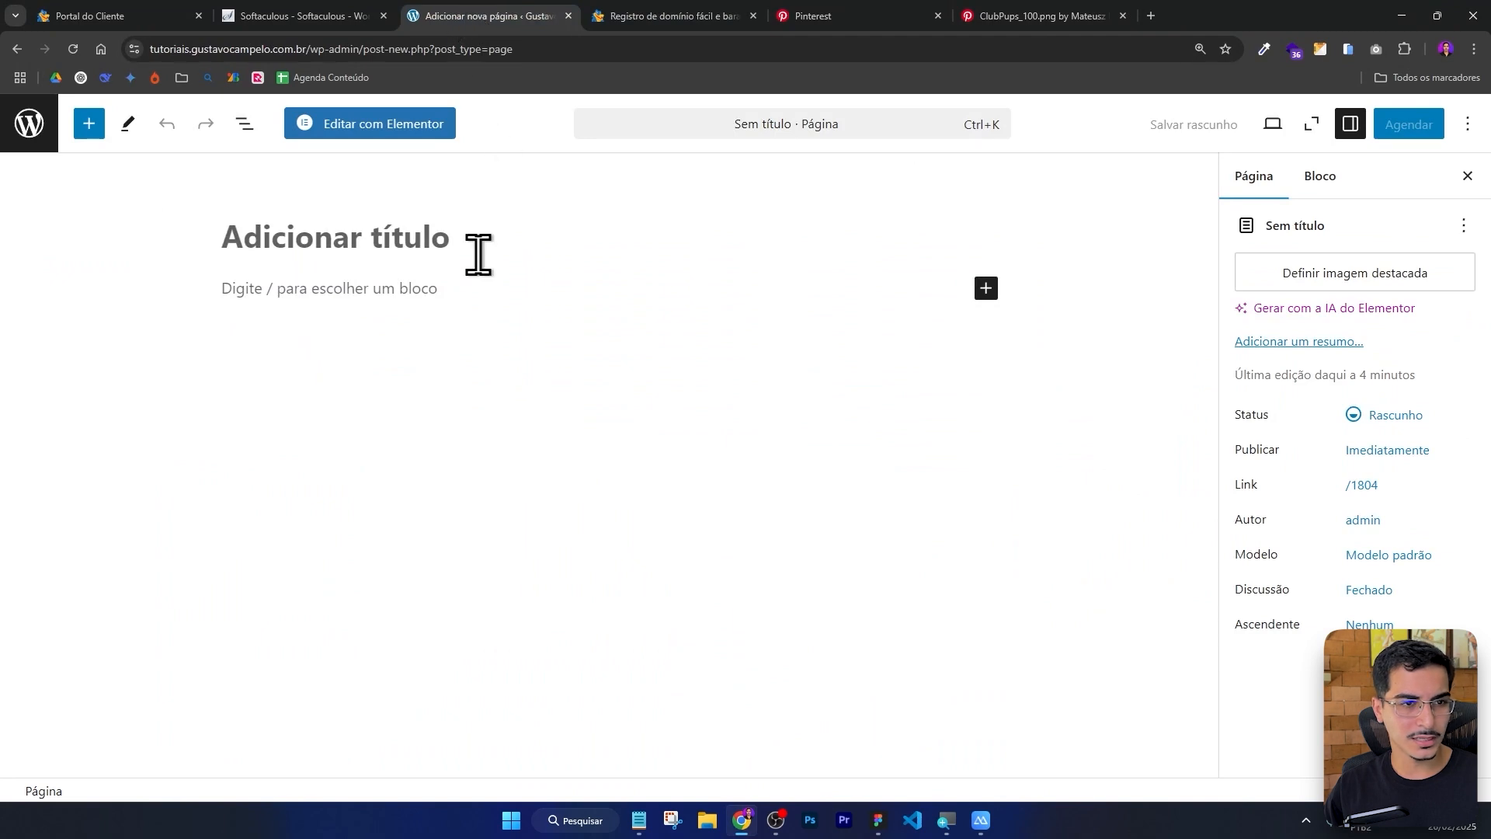
left_click(878, 820)
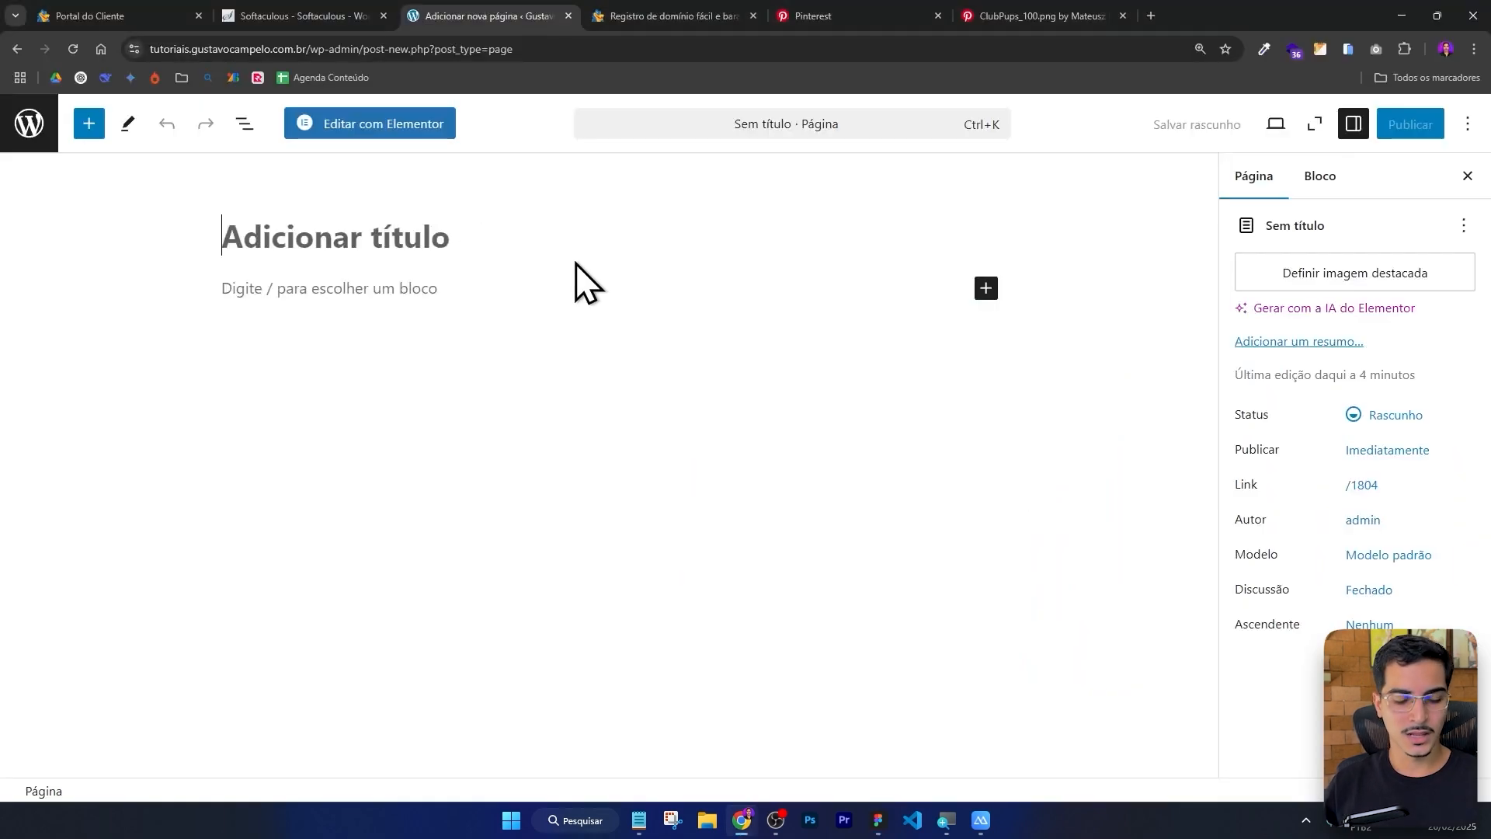
type("Inicio")
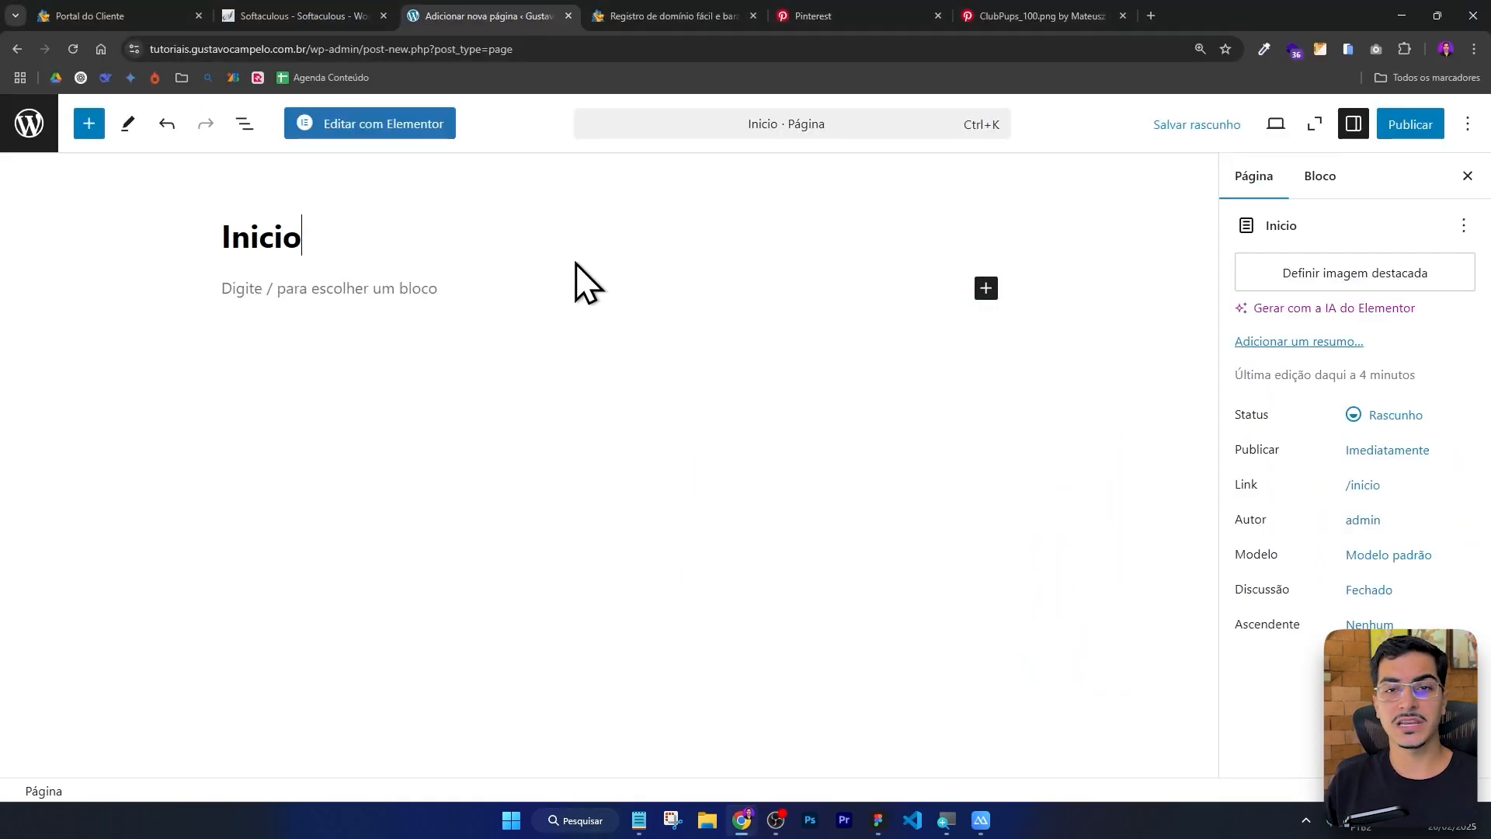
Open the Inicio page in the Elementor editor.
left_click(379, 125)
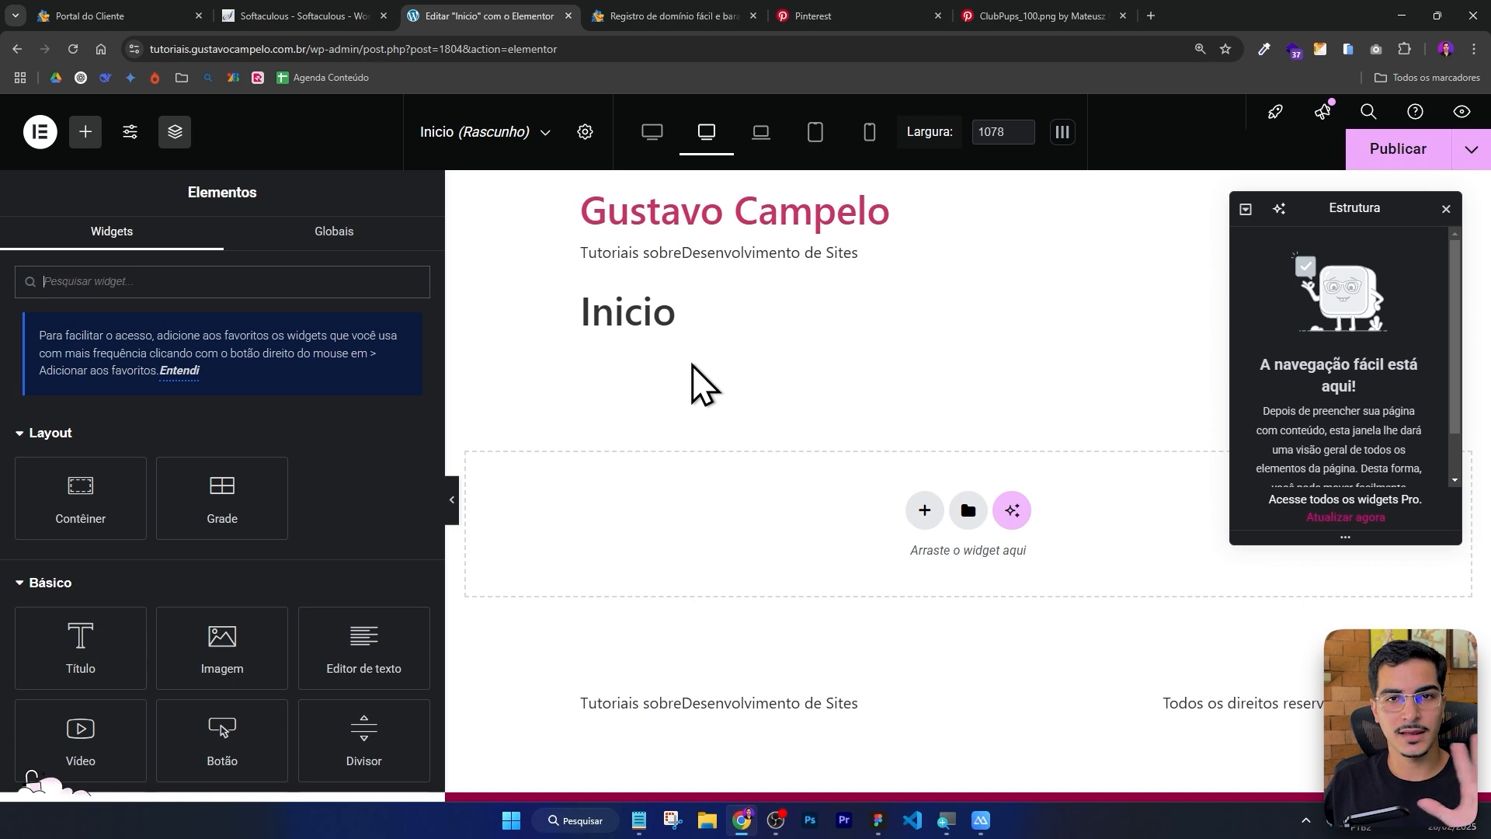
mouse_move(546, 220)
left_mouse_down()
mouse_move(785, 353)
mouse_move(549, 212)
left_mouse_up()
left_click(789, 335)
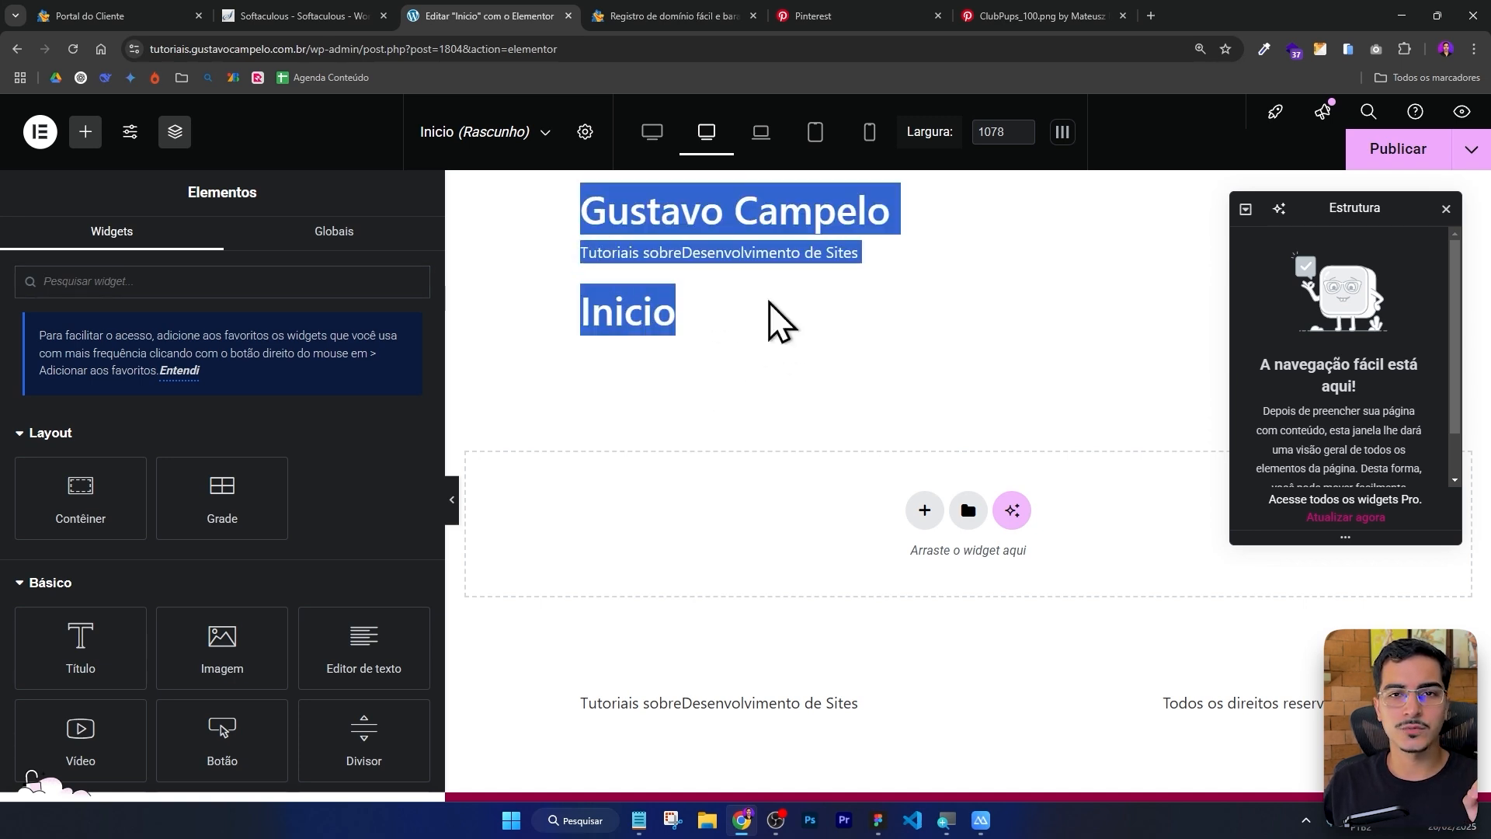
left_click(973, 348)
Open the HostGator homepage in its tab, then return to the editor.
left_click(675, 15)
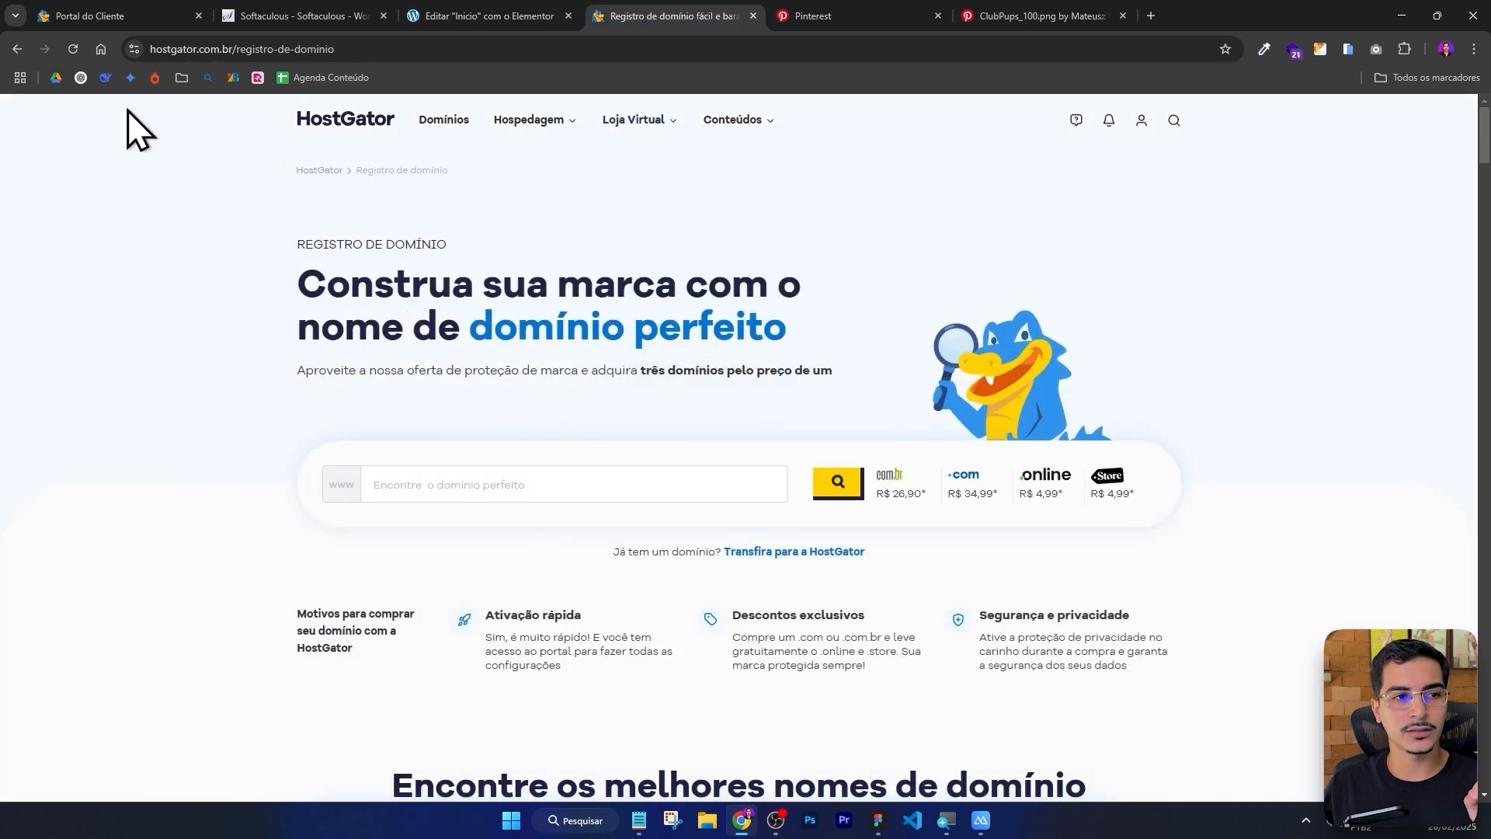
left_click_drag(127, 109, 1227, 122)
left_click(1238, 150)
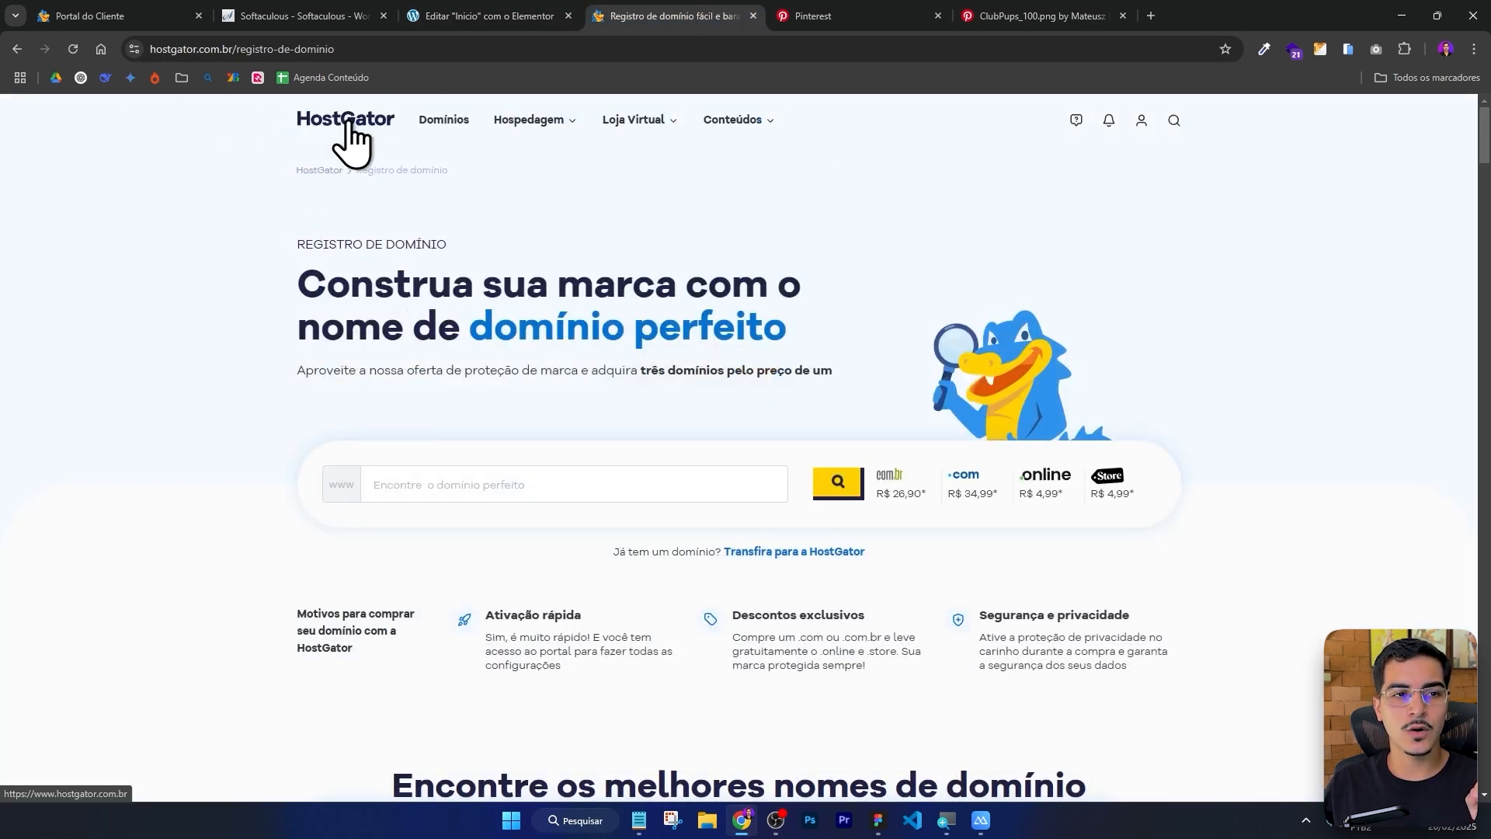
left_click(345, 122)
left_click_drag(132, 122, 1248, 166)
left_click(1249, 167)
left_click(459, 16)
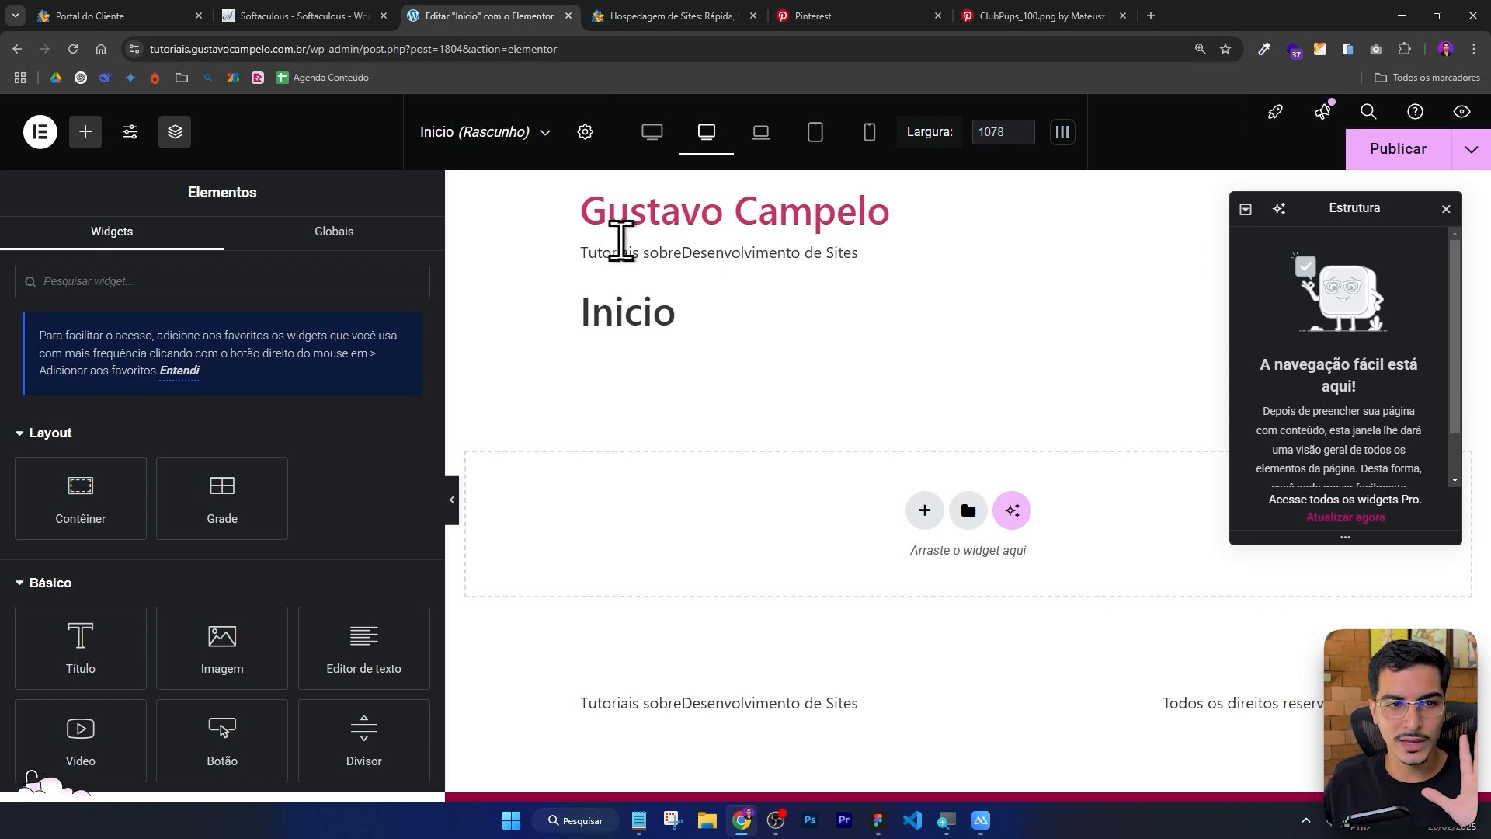
Hide the Inicio page title by enabling Ocultar título in the page settings.
left_click_drag(543, 209, 524, 247)
left_click(551, 297)
left_click_drag(553, 298, 772, 309)
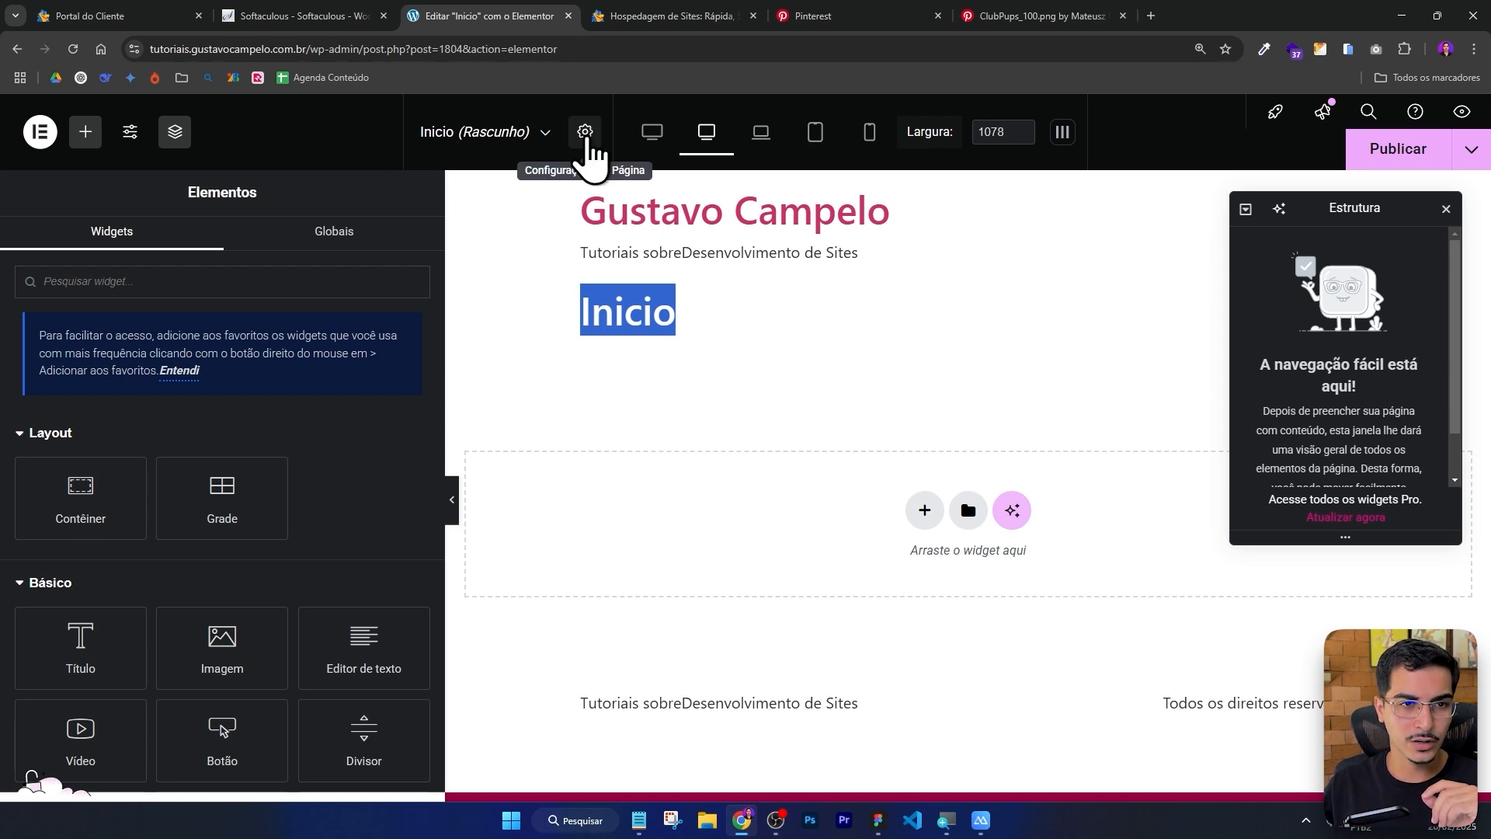
left_click(586, 133)
scroll(236, 451, "down", 3)
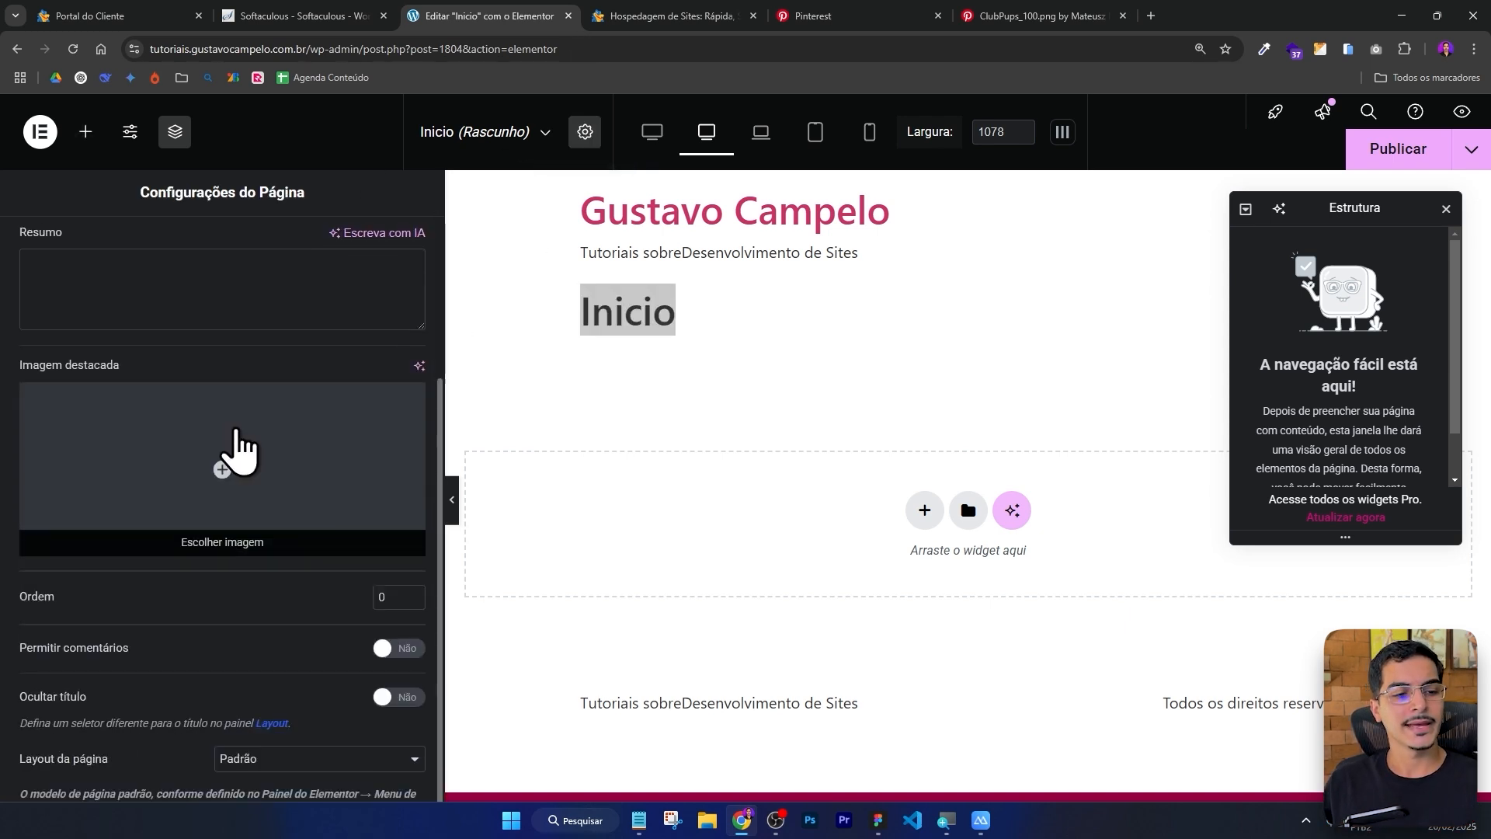
left_click(396, 698)
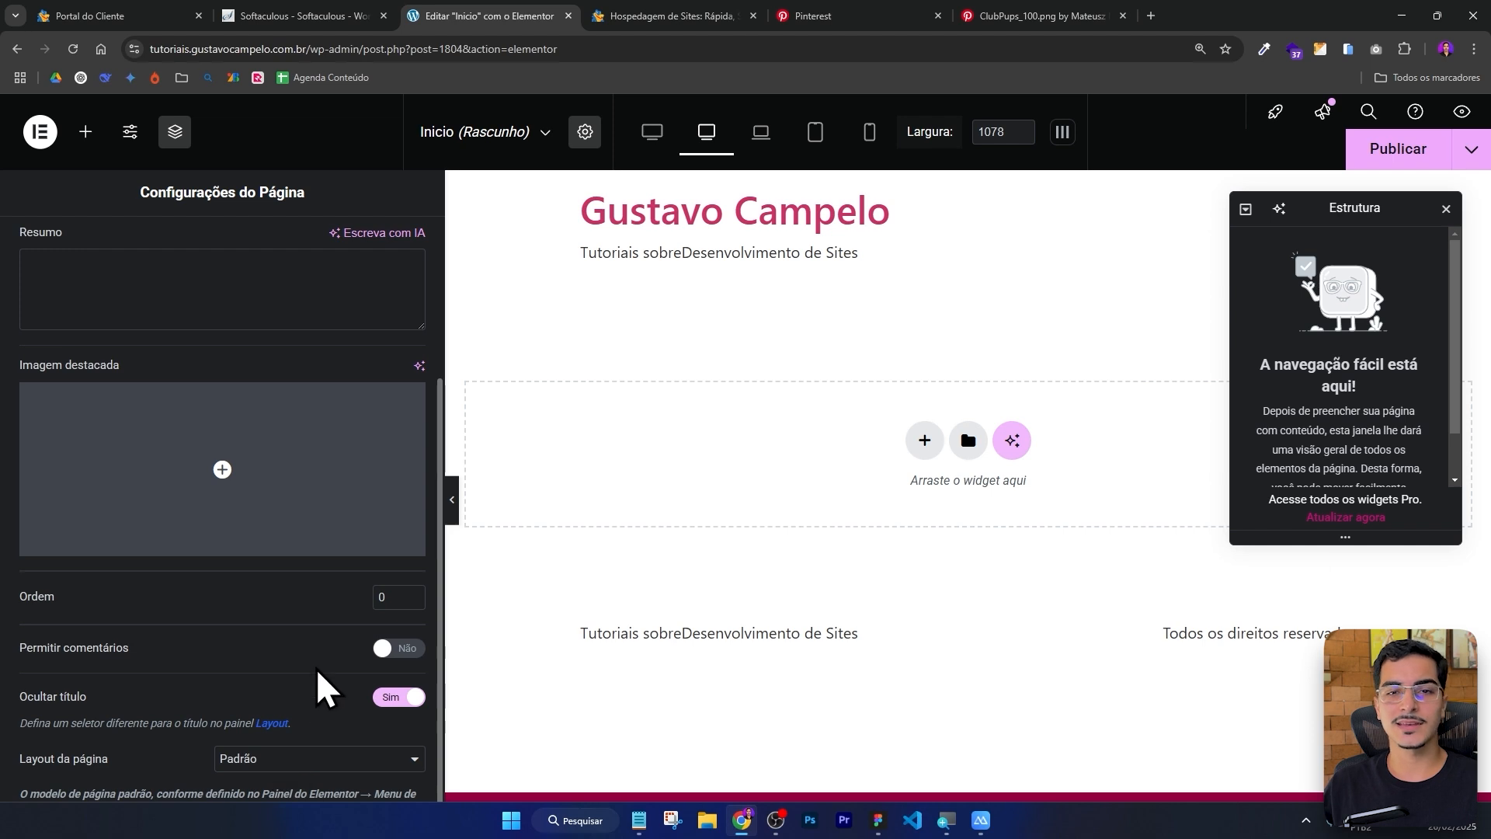
Set the page layout to Tela do Elementor.
left_click(280, 768)
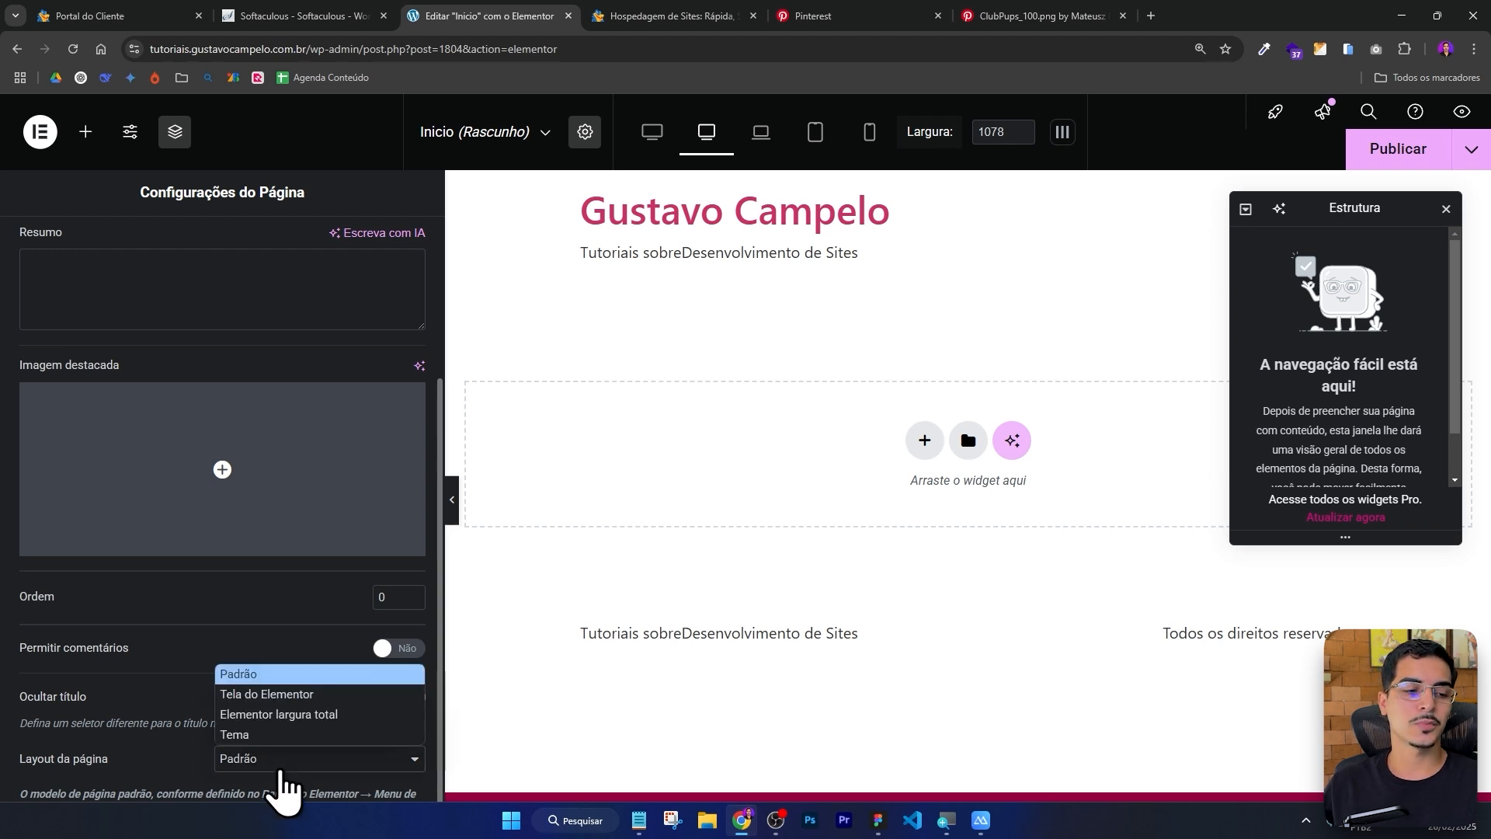
left_click(276, 701)
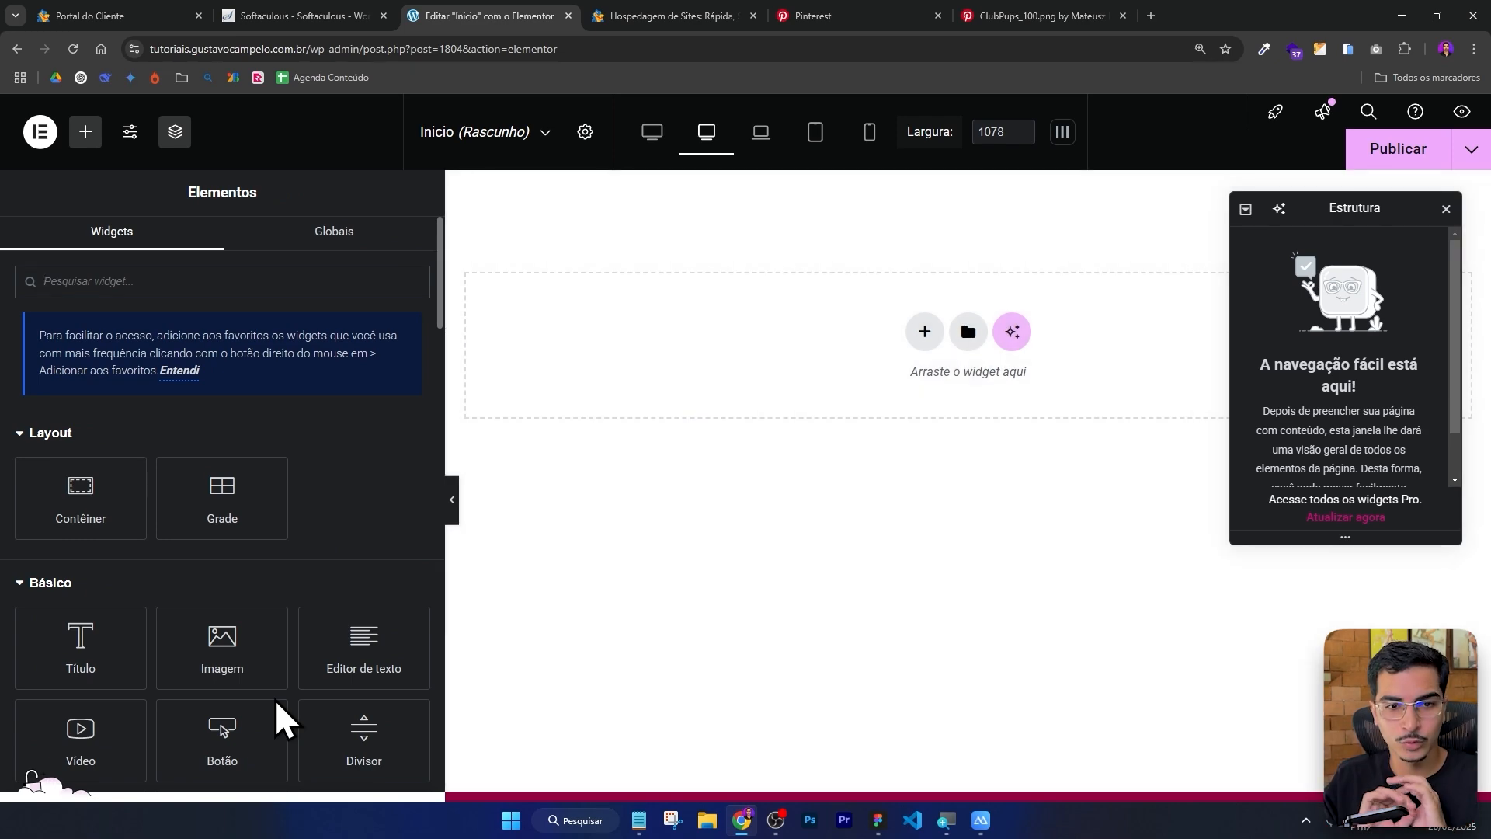
Switch to the Figma design and zoom in on the header with the logo.
left_click(881, 821)
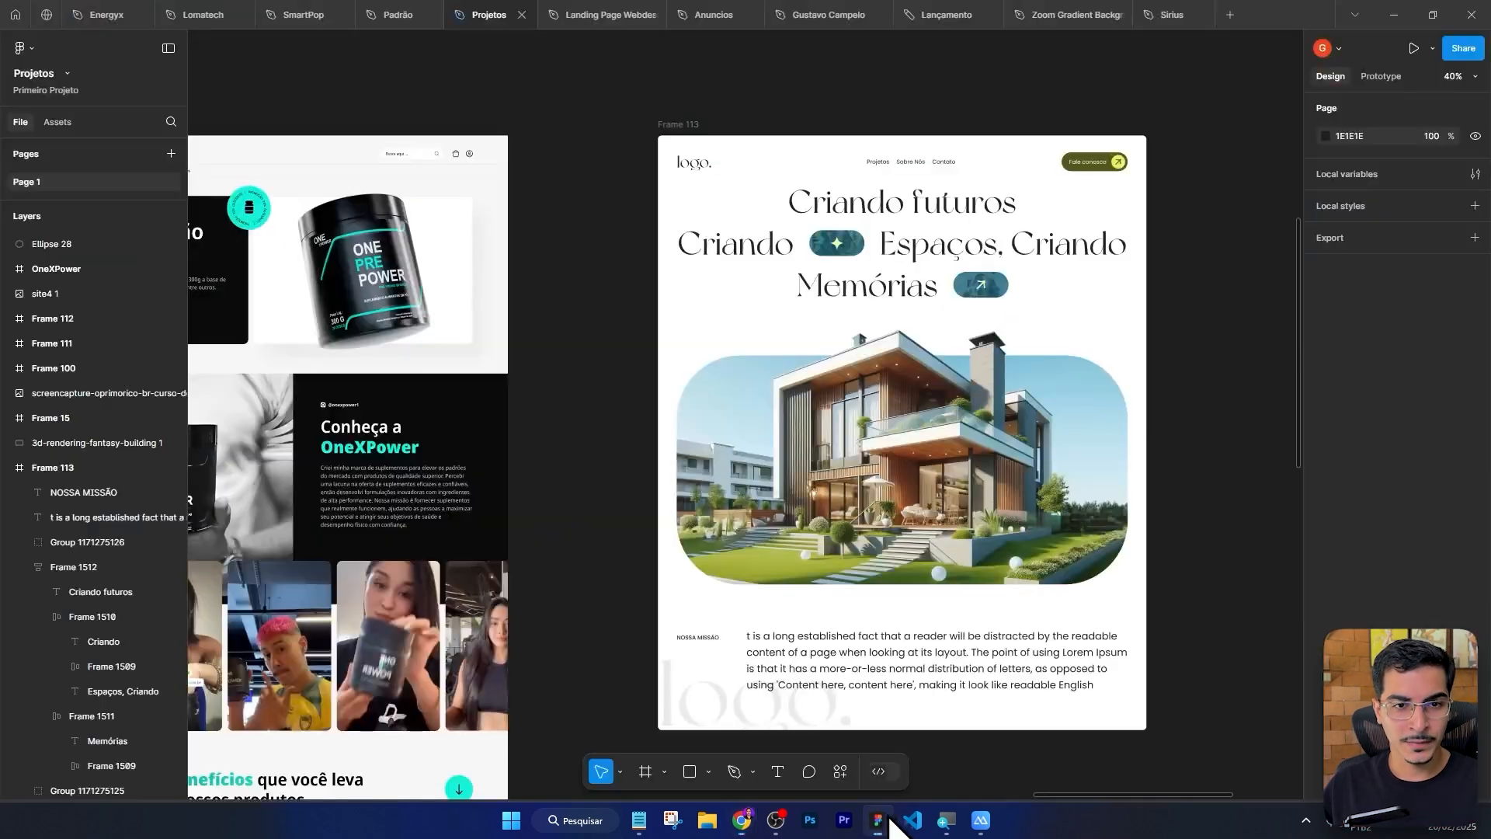
scroll(1097, 95, "up", 4, "ctrl")
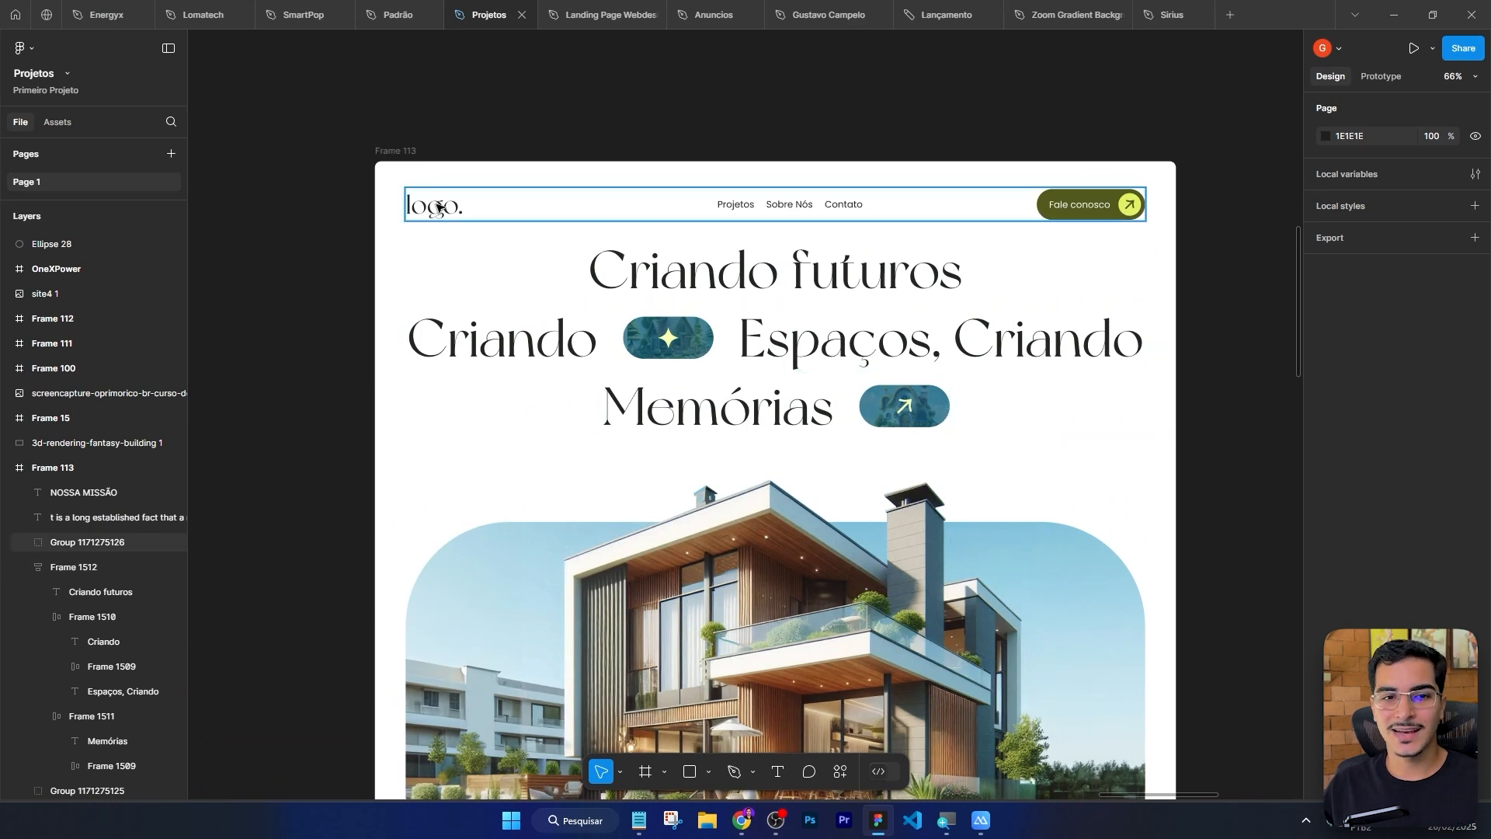
left_click(439, 207)
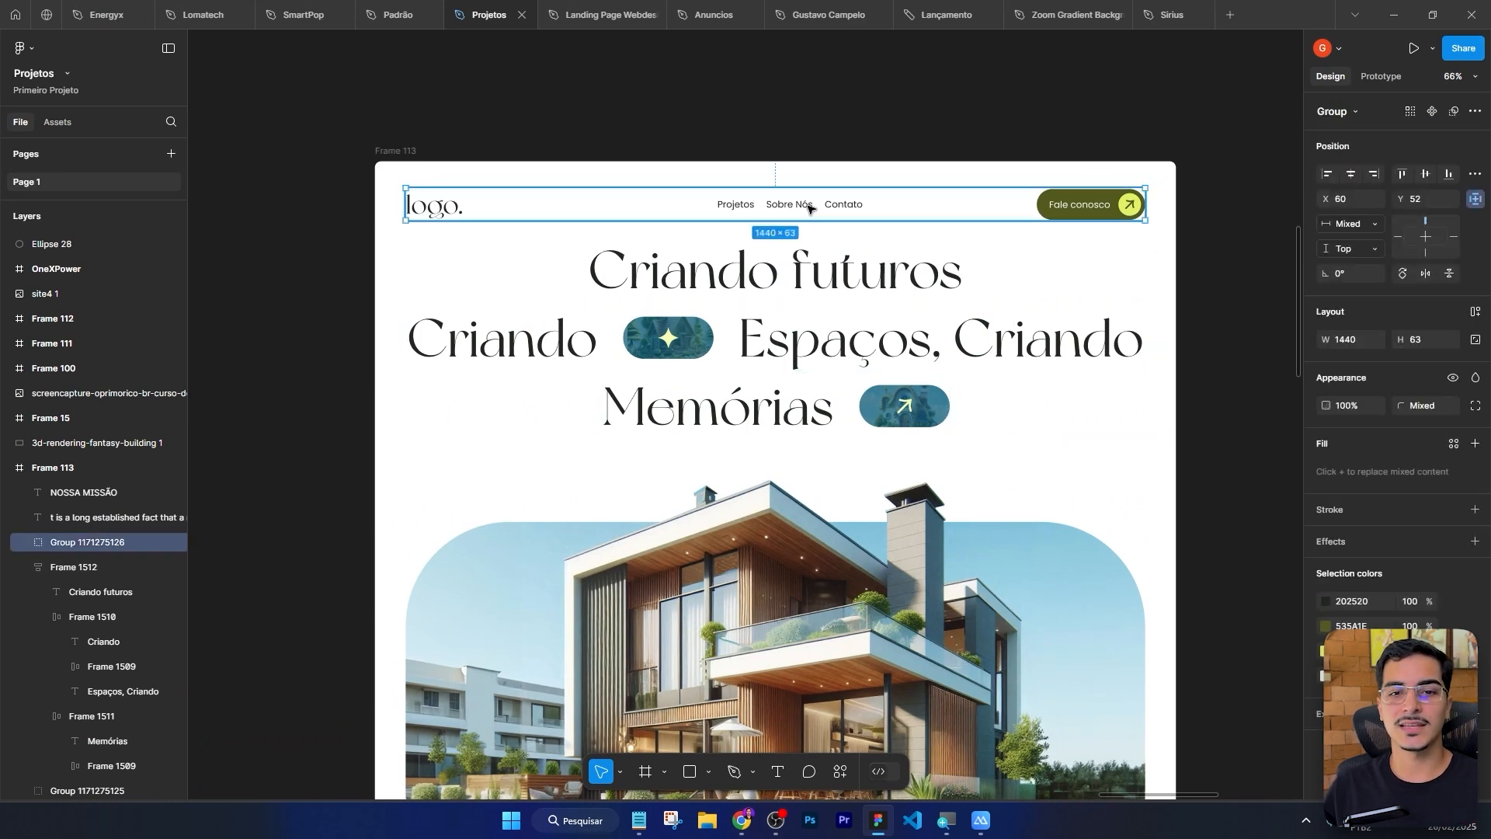
key("alt+Tab")
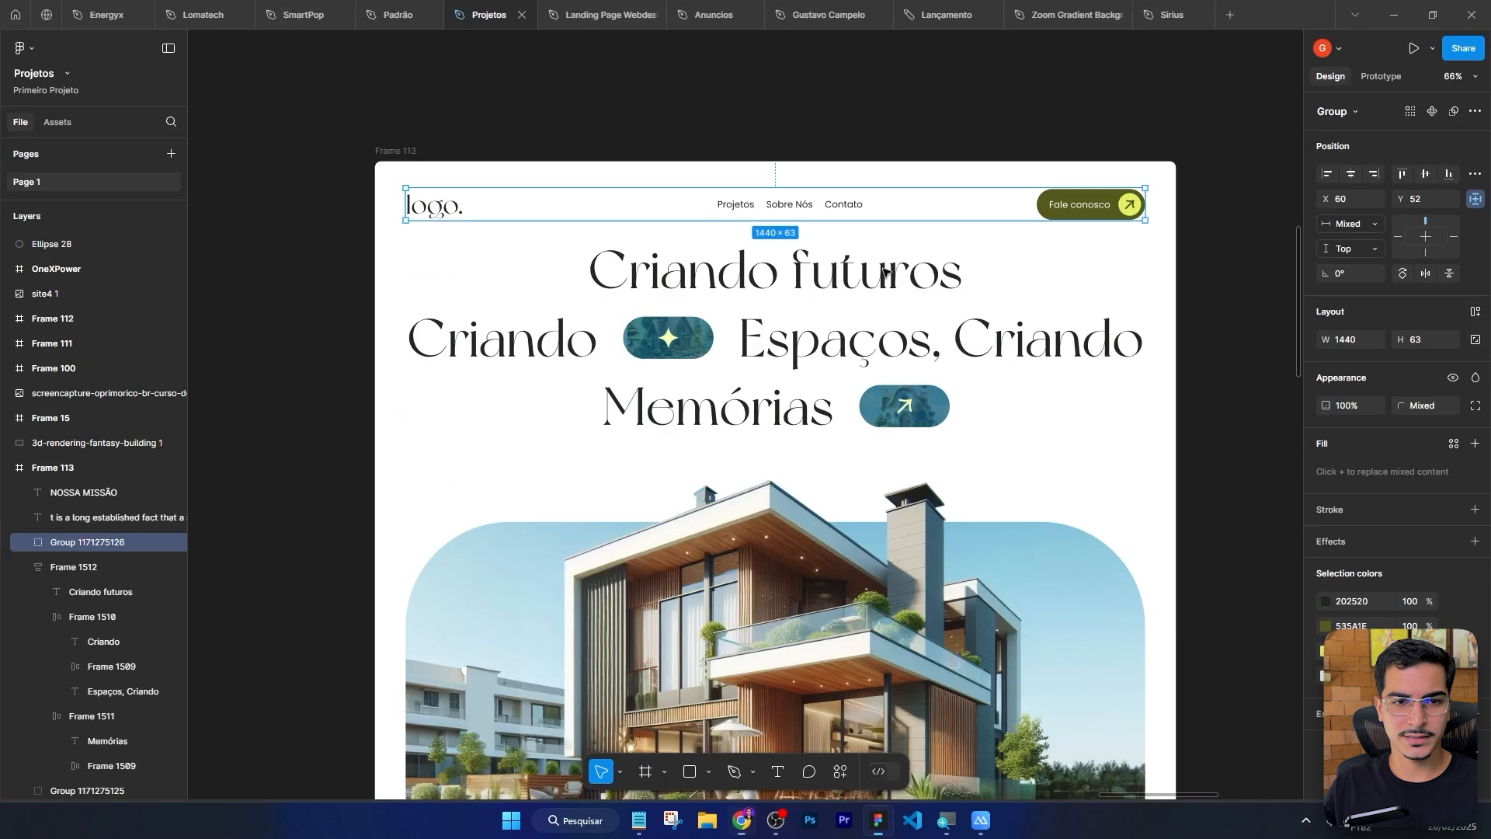
scroll(339, 218, "up", 2)
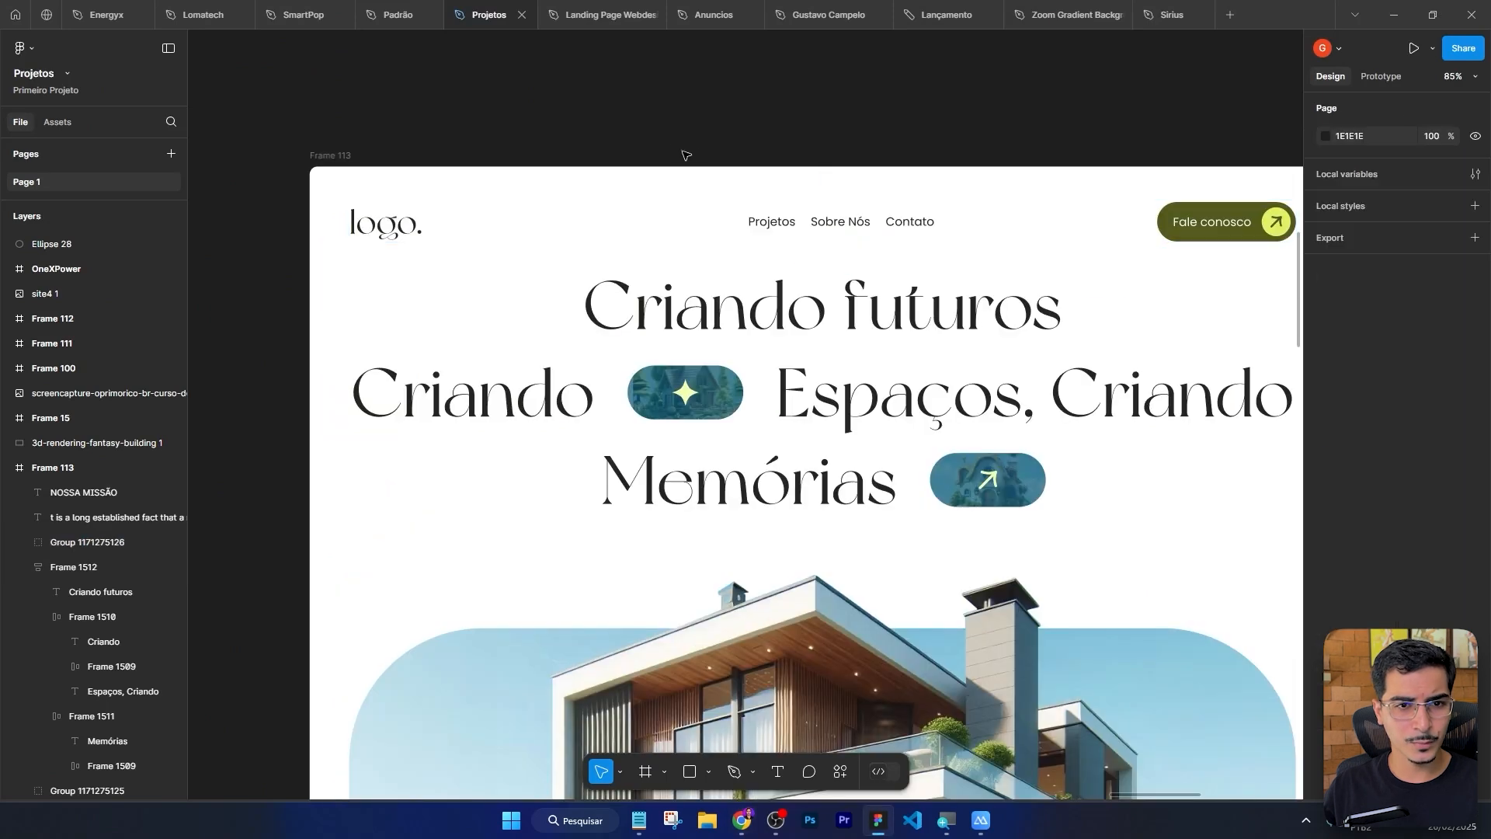
scroll(339, 219, "right", 1)
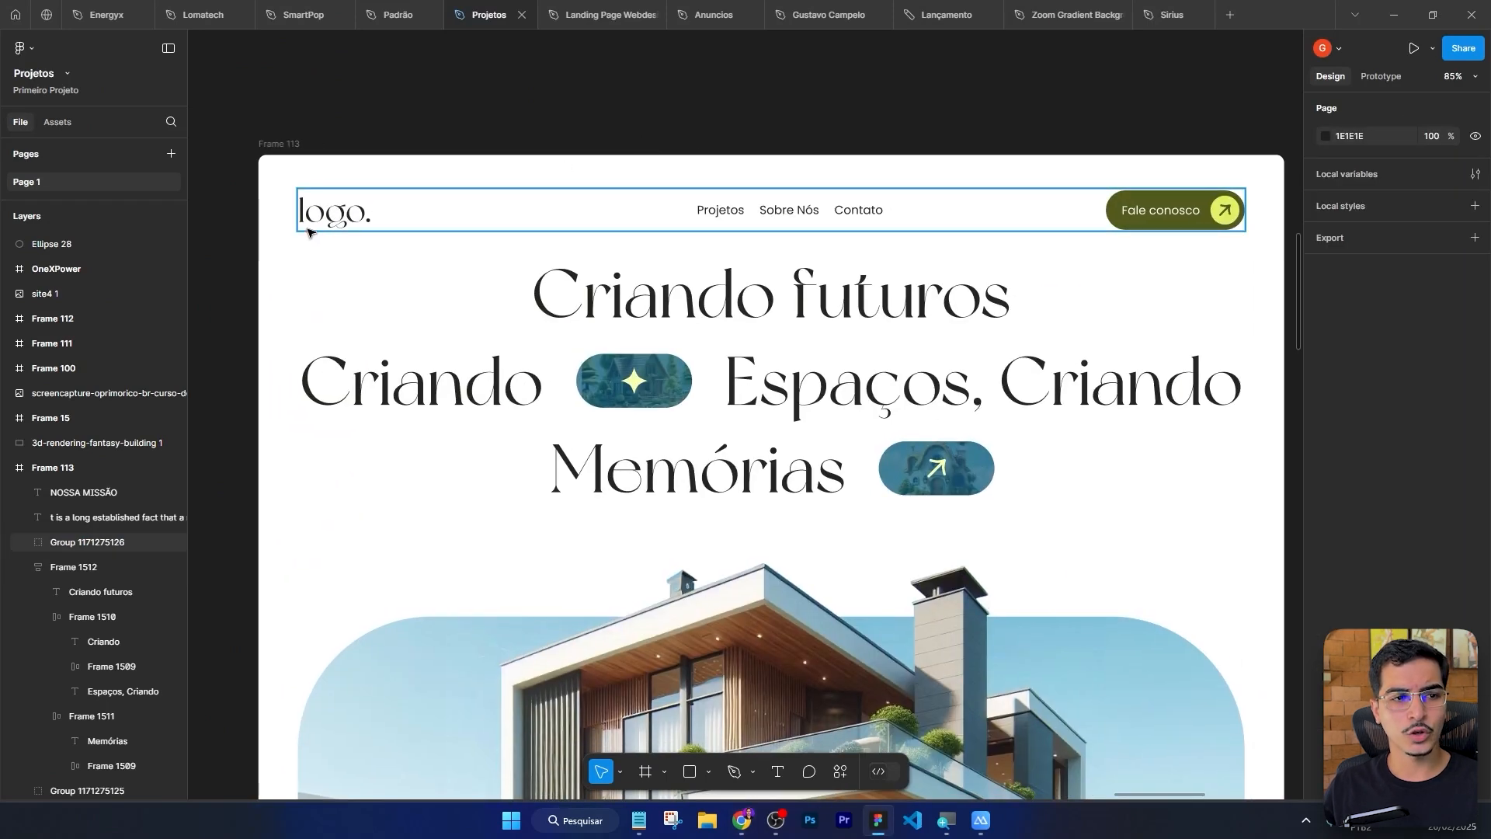
scroll(246, 199, "up", 3)
double_click(505, 235)
scroll(504, 234, "down", 3)
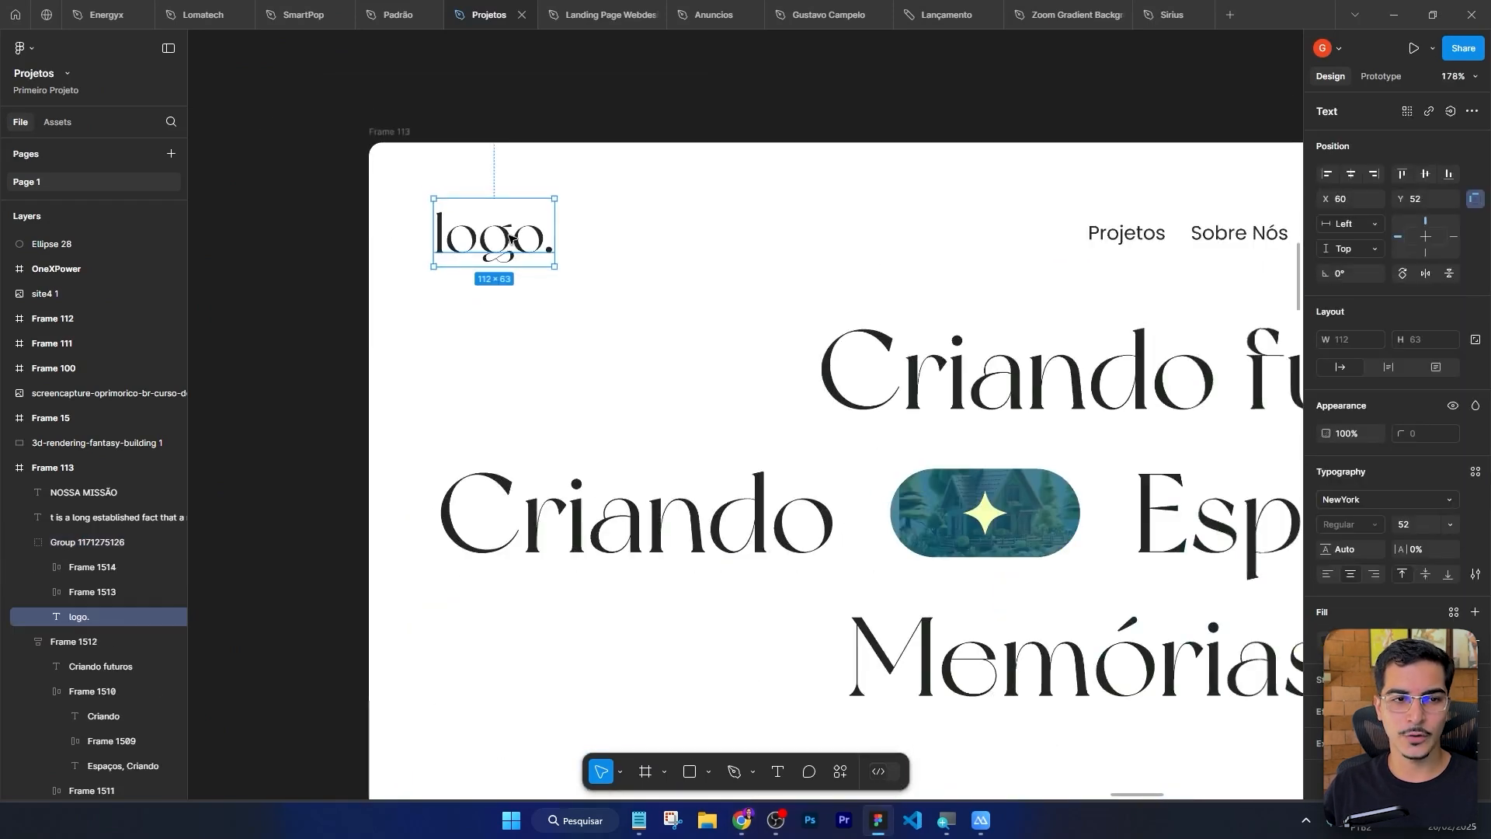
Inspect the Figma header group, its navigation links and the Fale conosco button, then return to the editor.
left_click(390, 238)
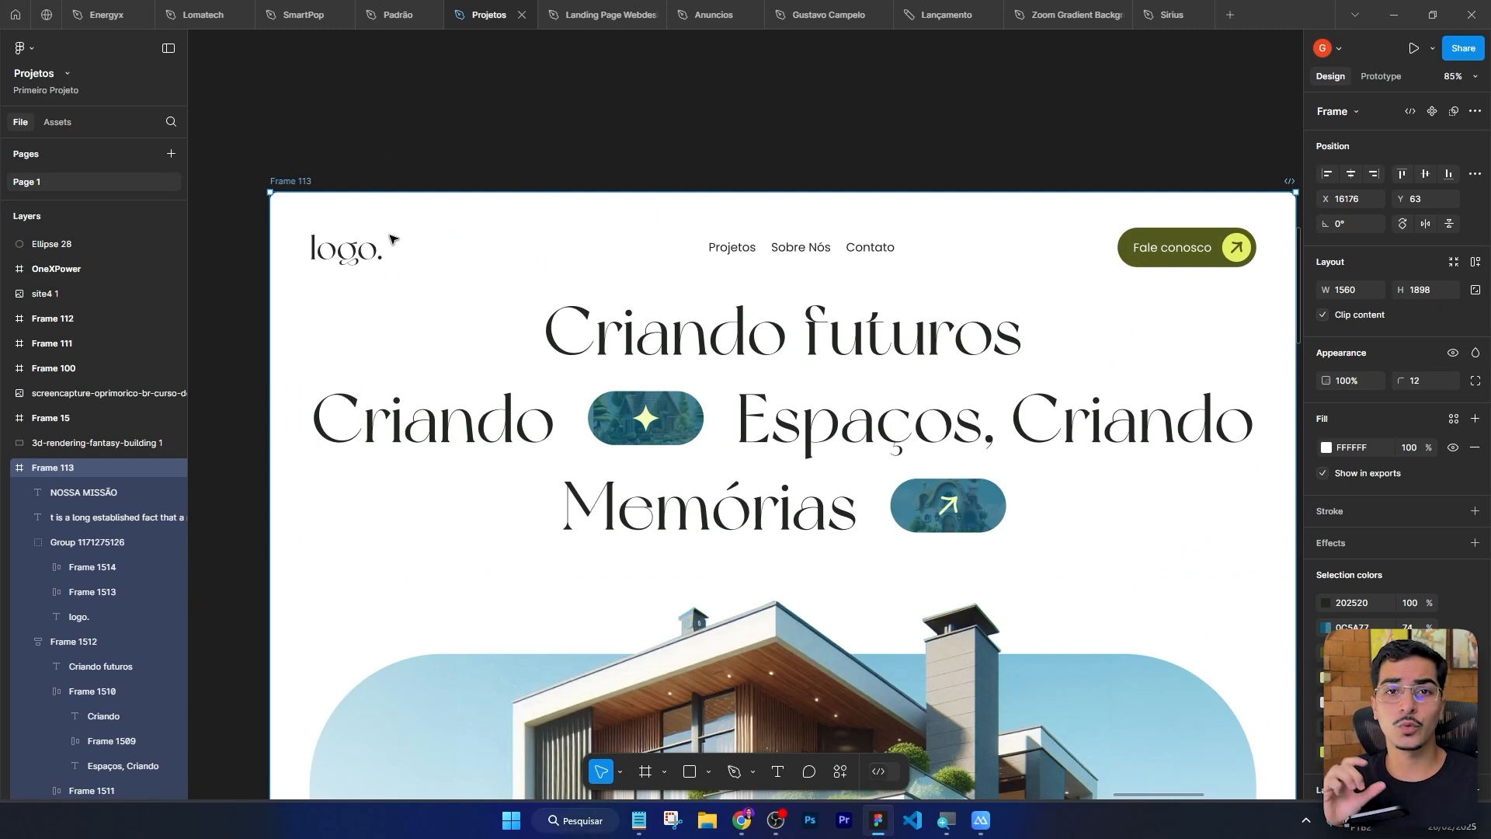
scroll(430, 228, "down", 3)
left_click(570, 173)
scroll(587, 168, "left", 1)
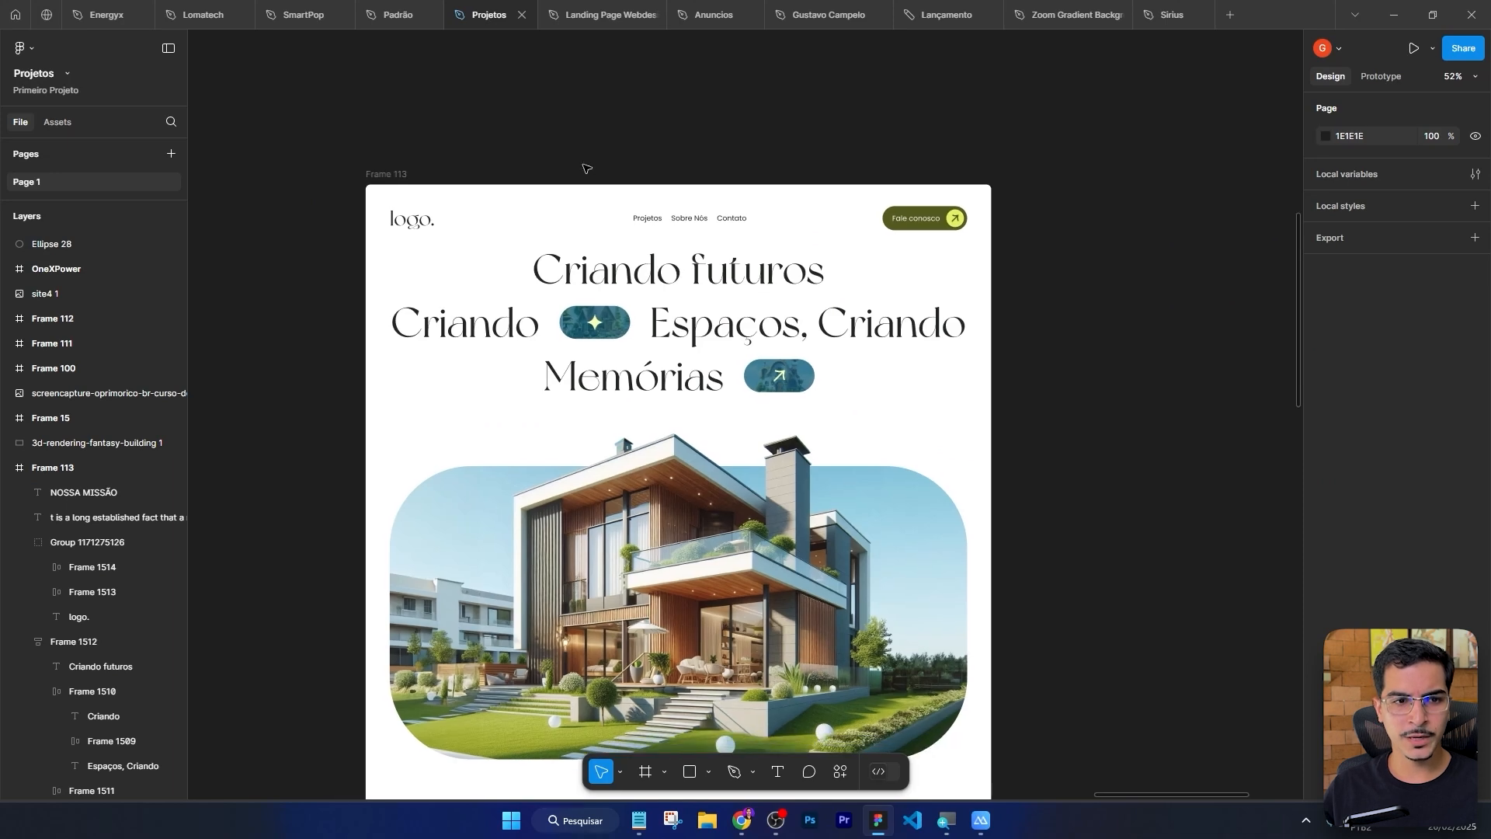
scroll(450, 229, "up", 3)
left_click(402, 237)
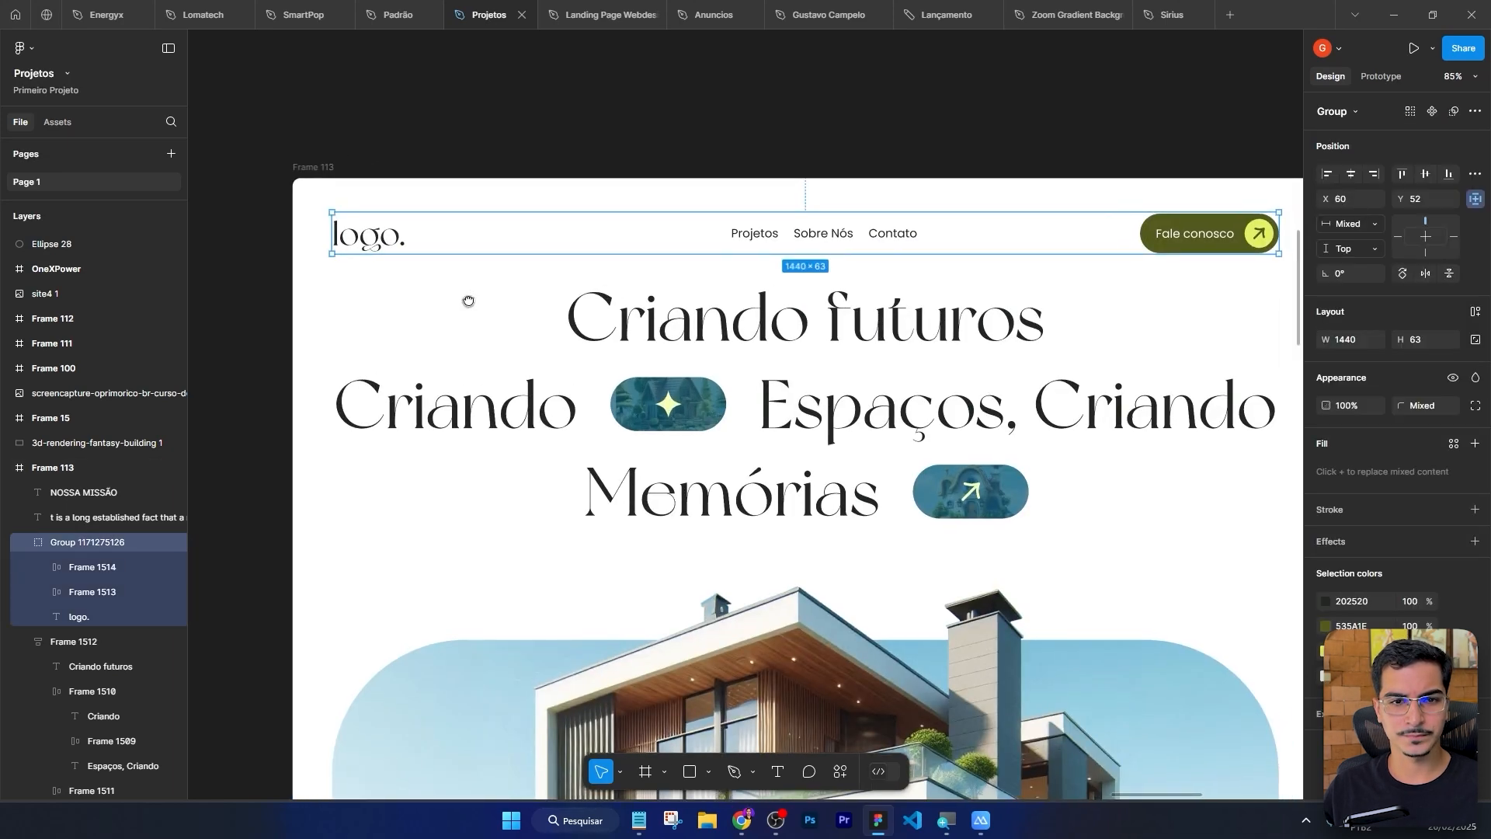
scroll(505, 256, "right", 1)
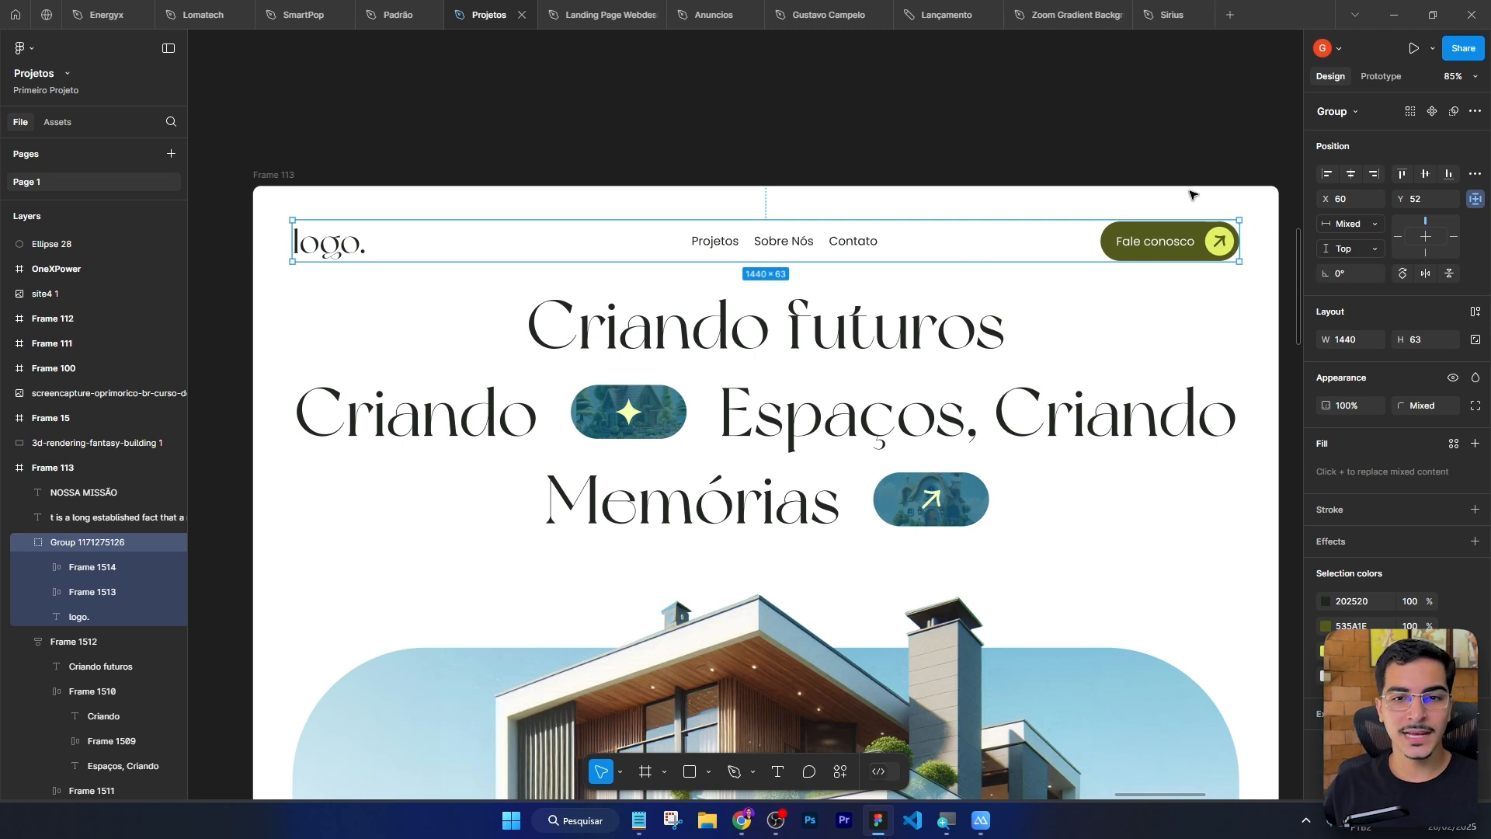
left_click(311, 247)
left_click(787, 244)
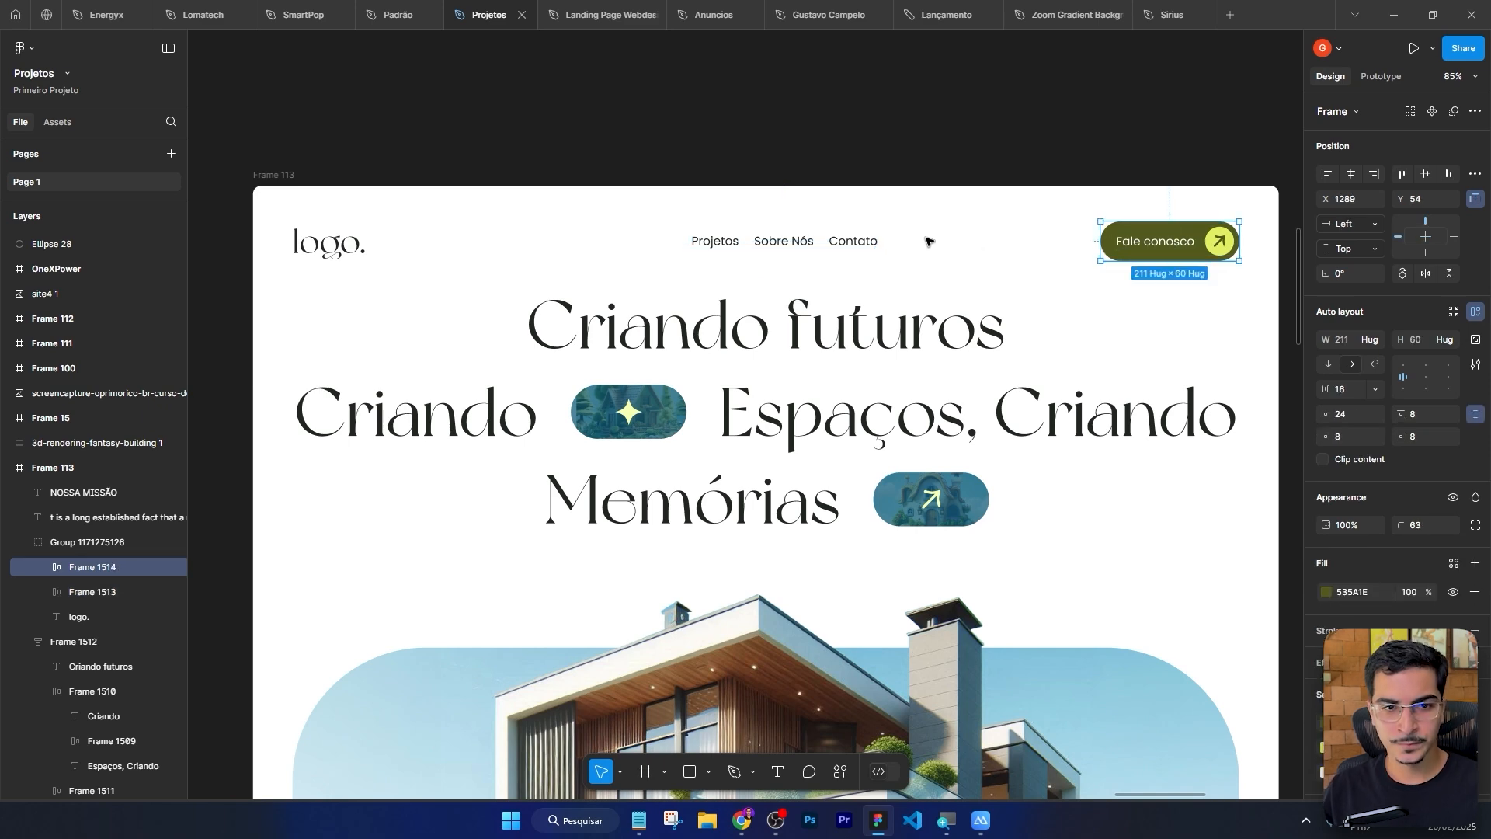
left_click(897, 239)
key("alt+Tab")
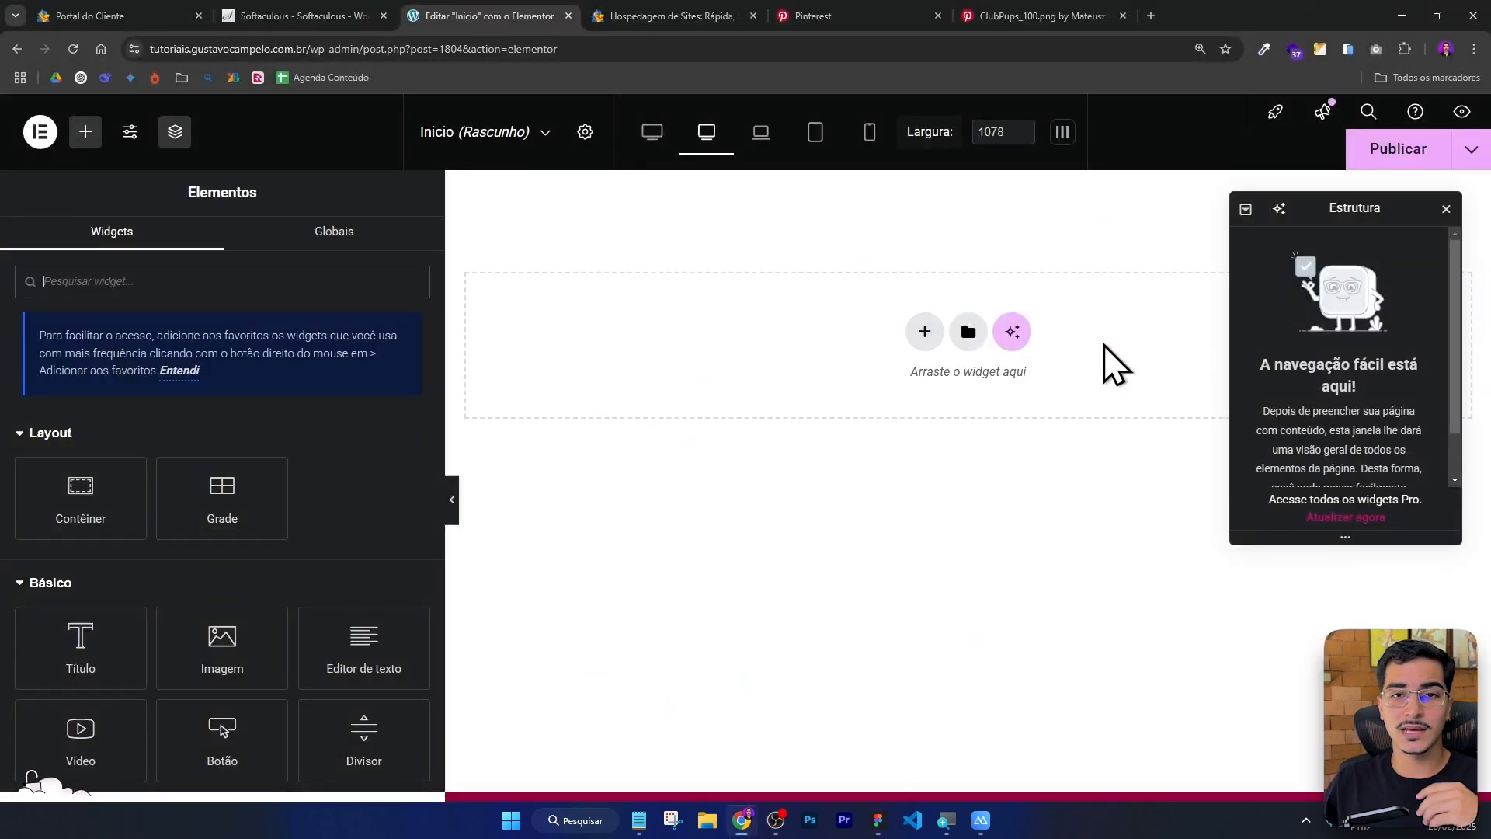
Add a container at the top of the page and rename it menu in the structure navigator.
left_click_drag(98, 495, 940, 340)
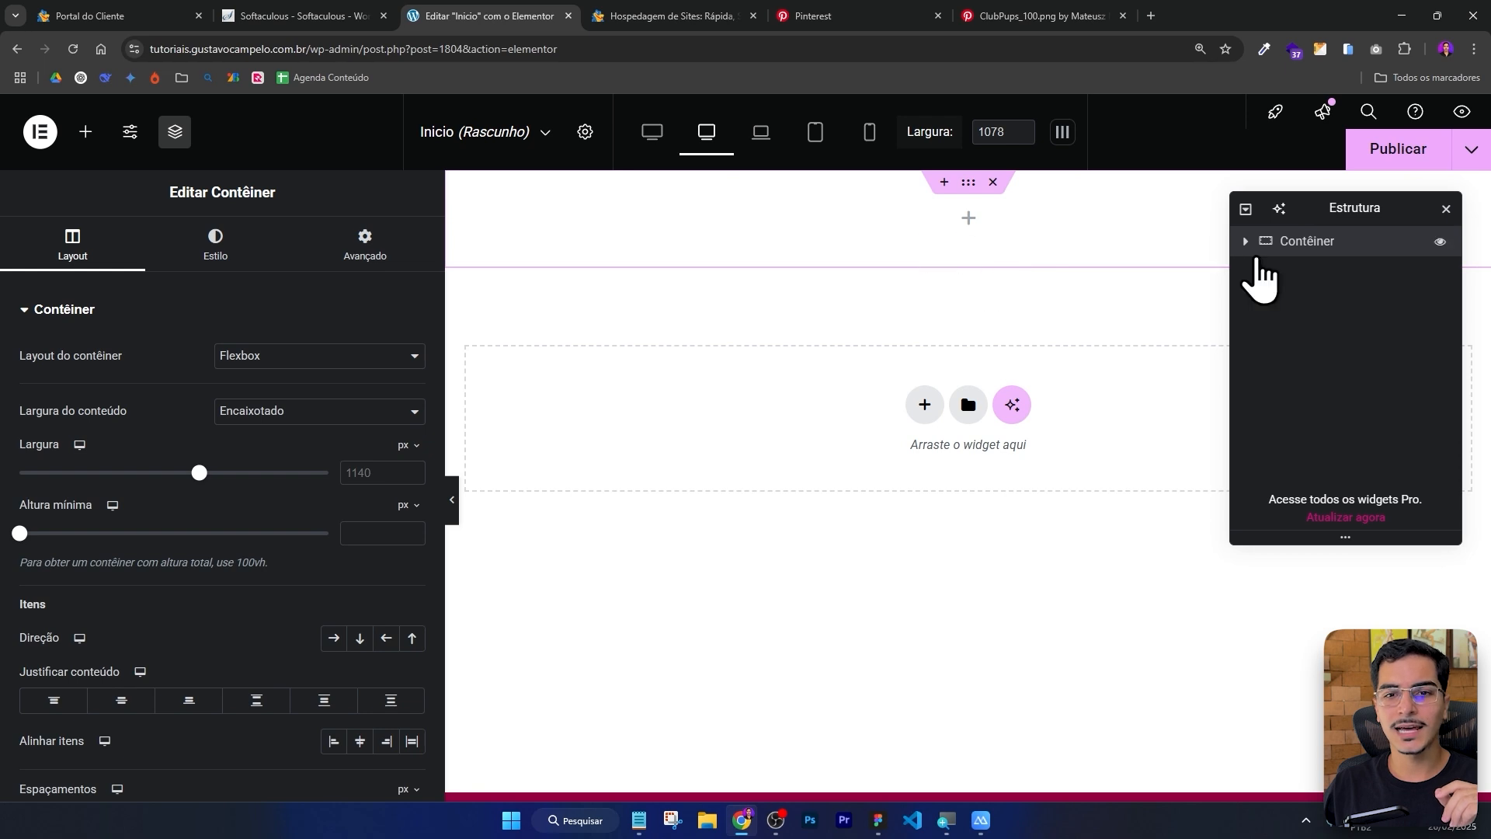
double_click(1305, 241)
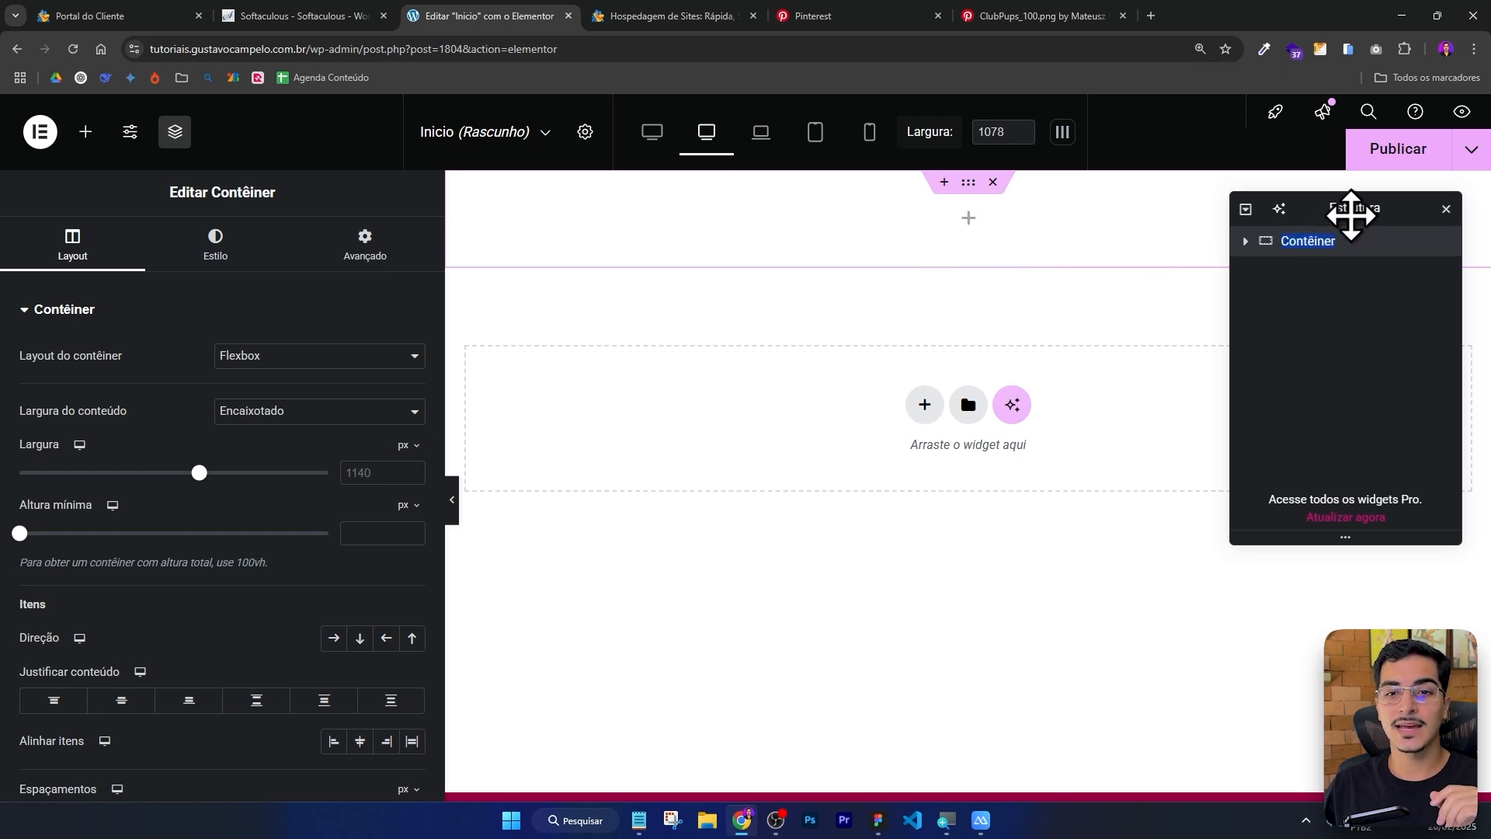
left_click_drag(1351, 215, 1252, 273)
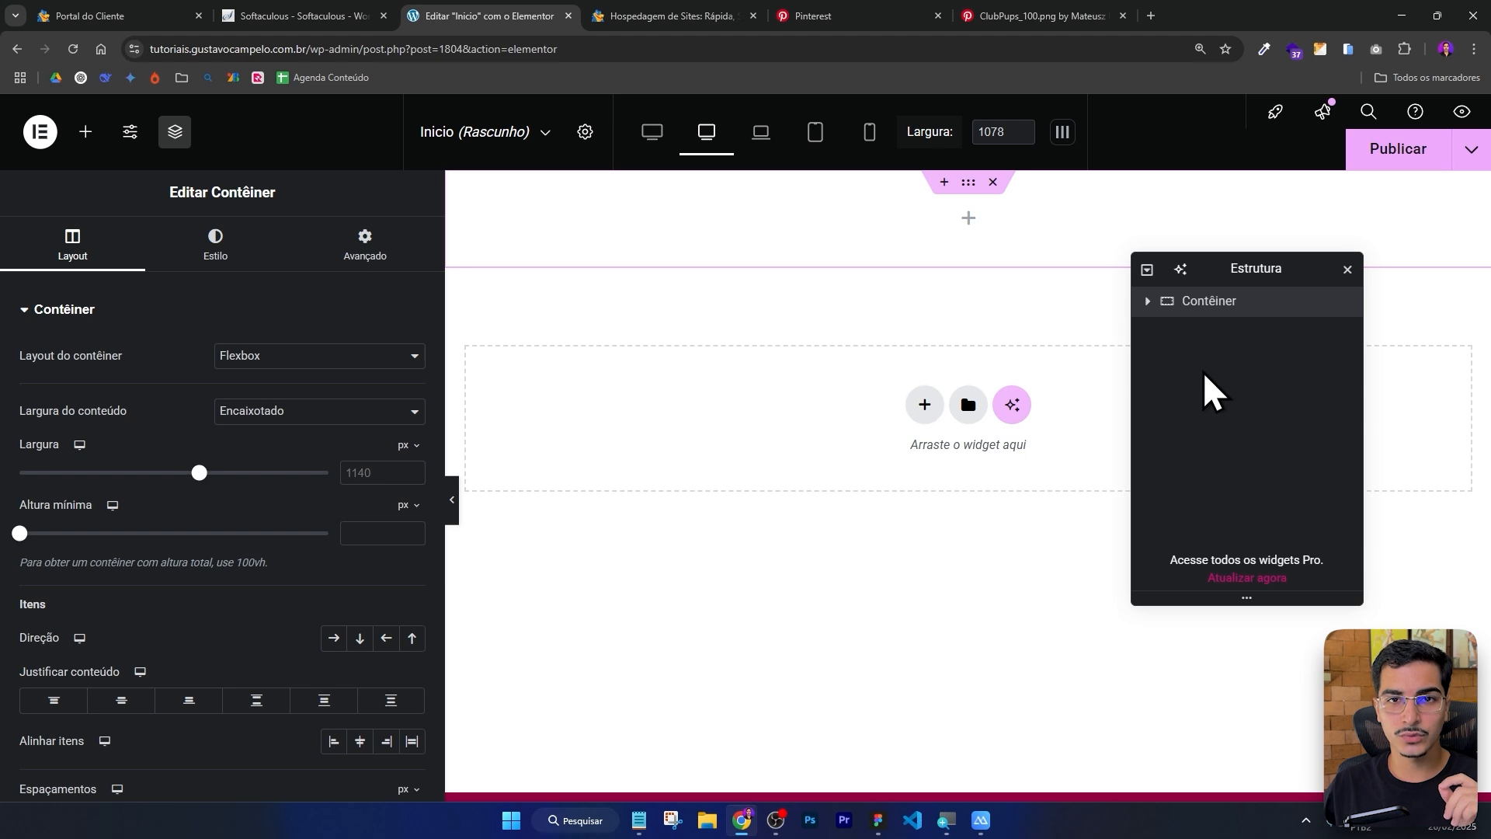
double_click(1215, 303)
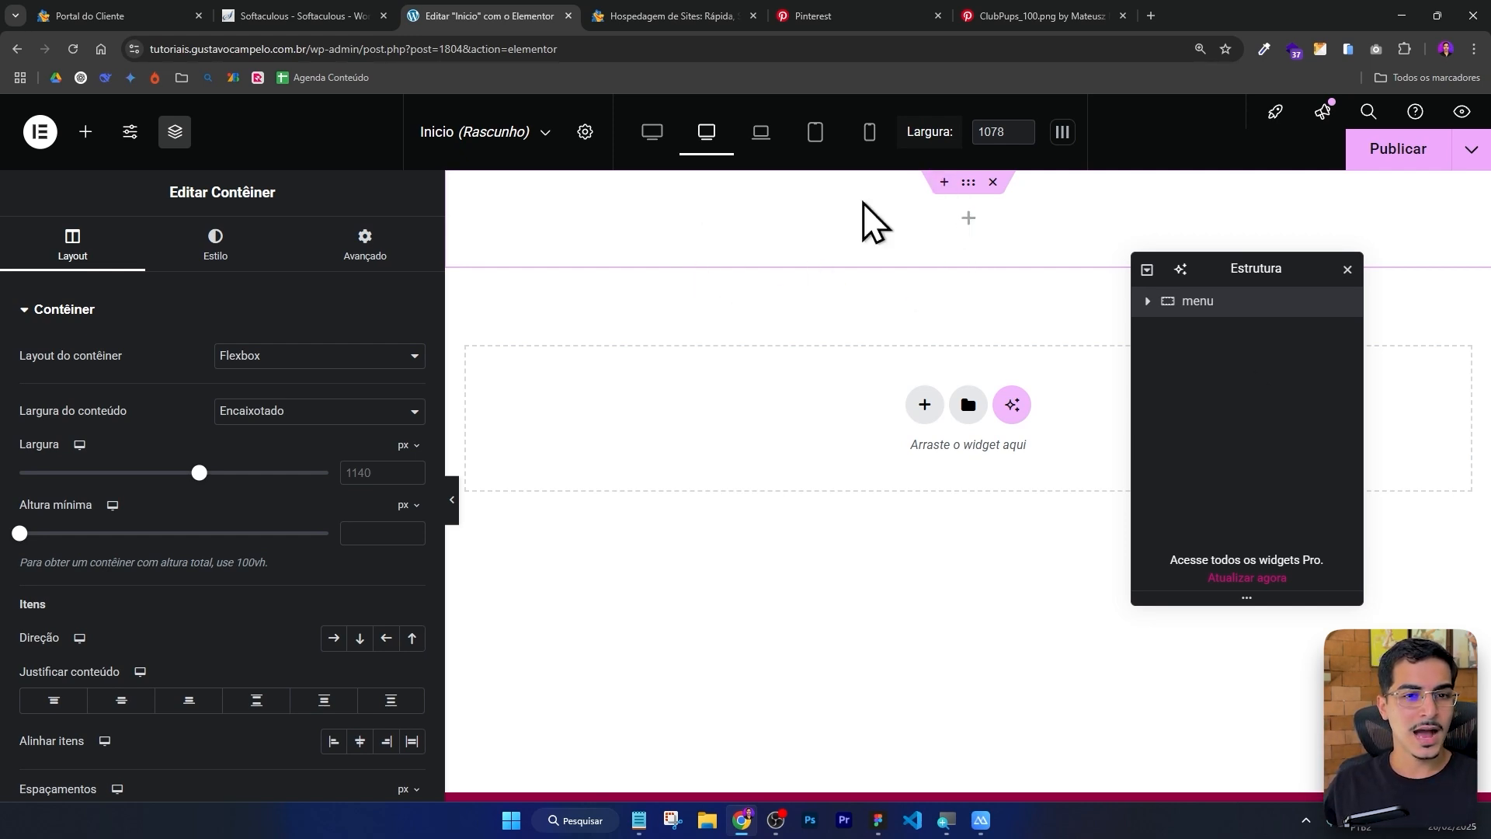
Check the Figma header again, then add a Título widget inside the menu container.
key("alt+Tab")
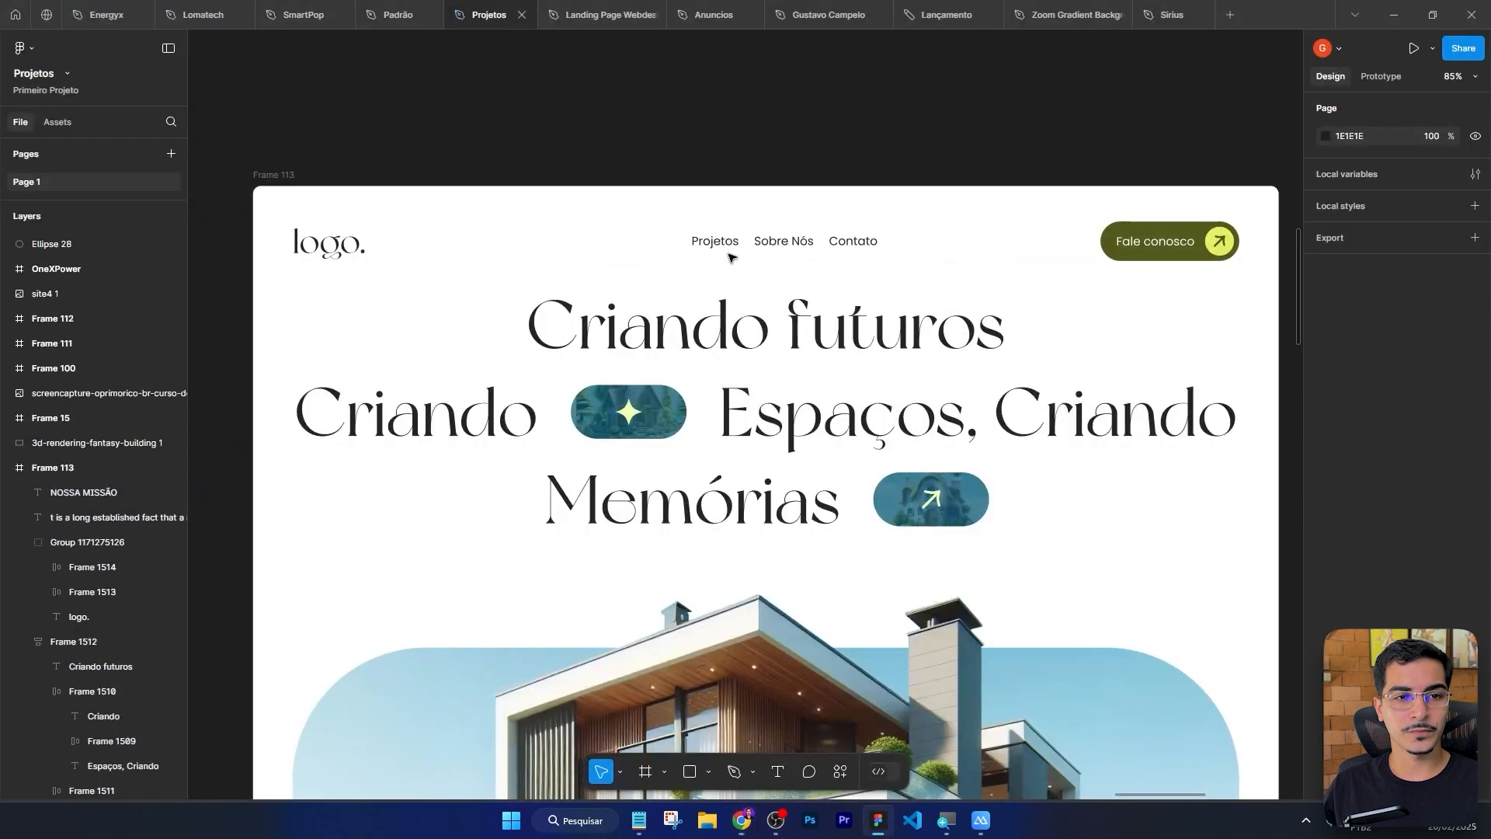
scroll(289, 246, "up", 2)
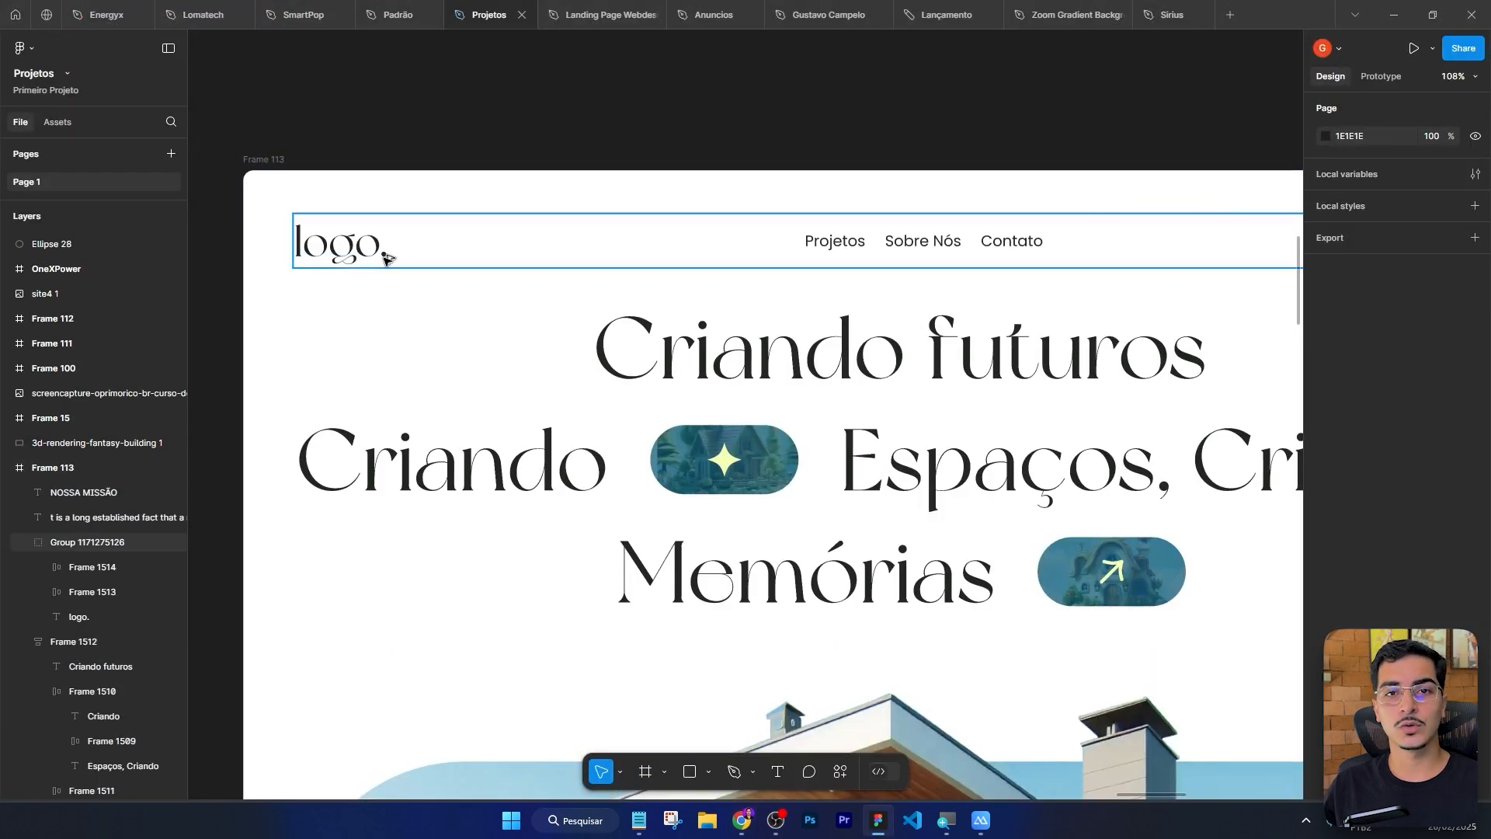
key("alt+Tab")
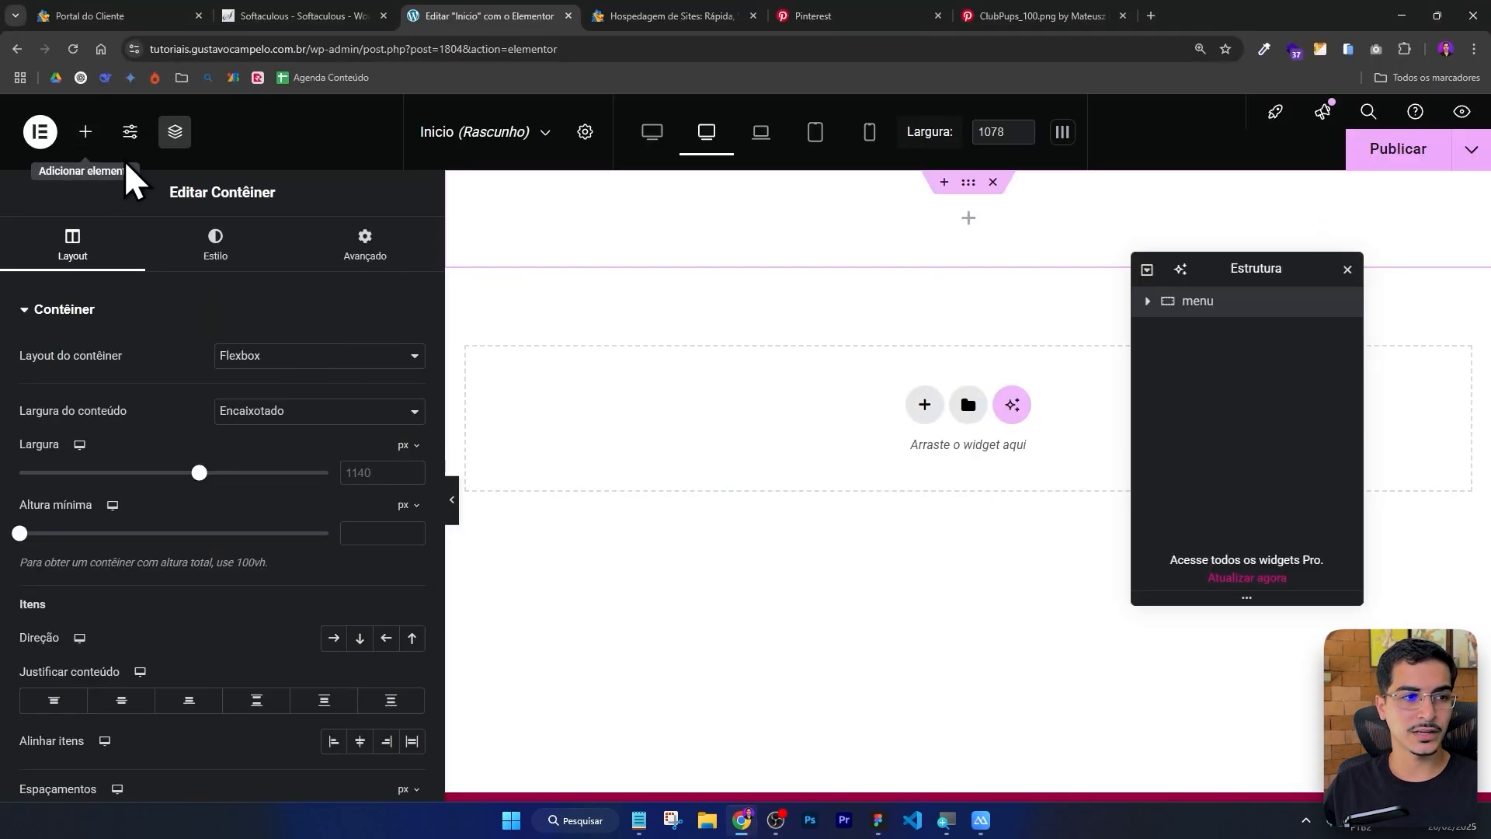
left_click(84, 134)
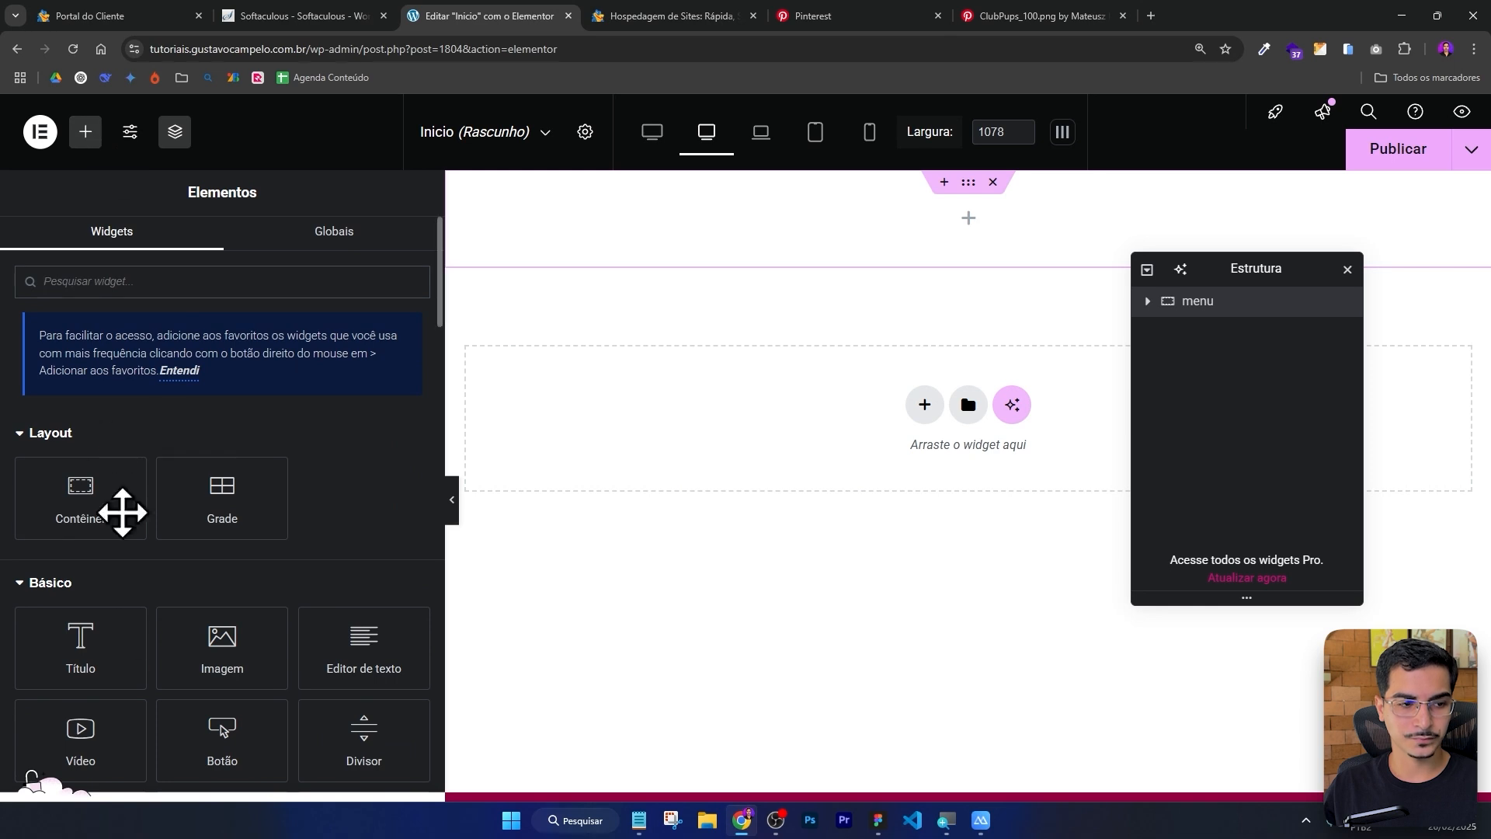
left_click_drag(87, 650, 895, 277)
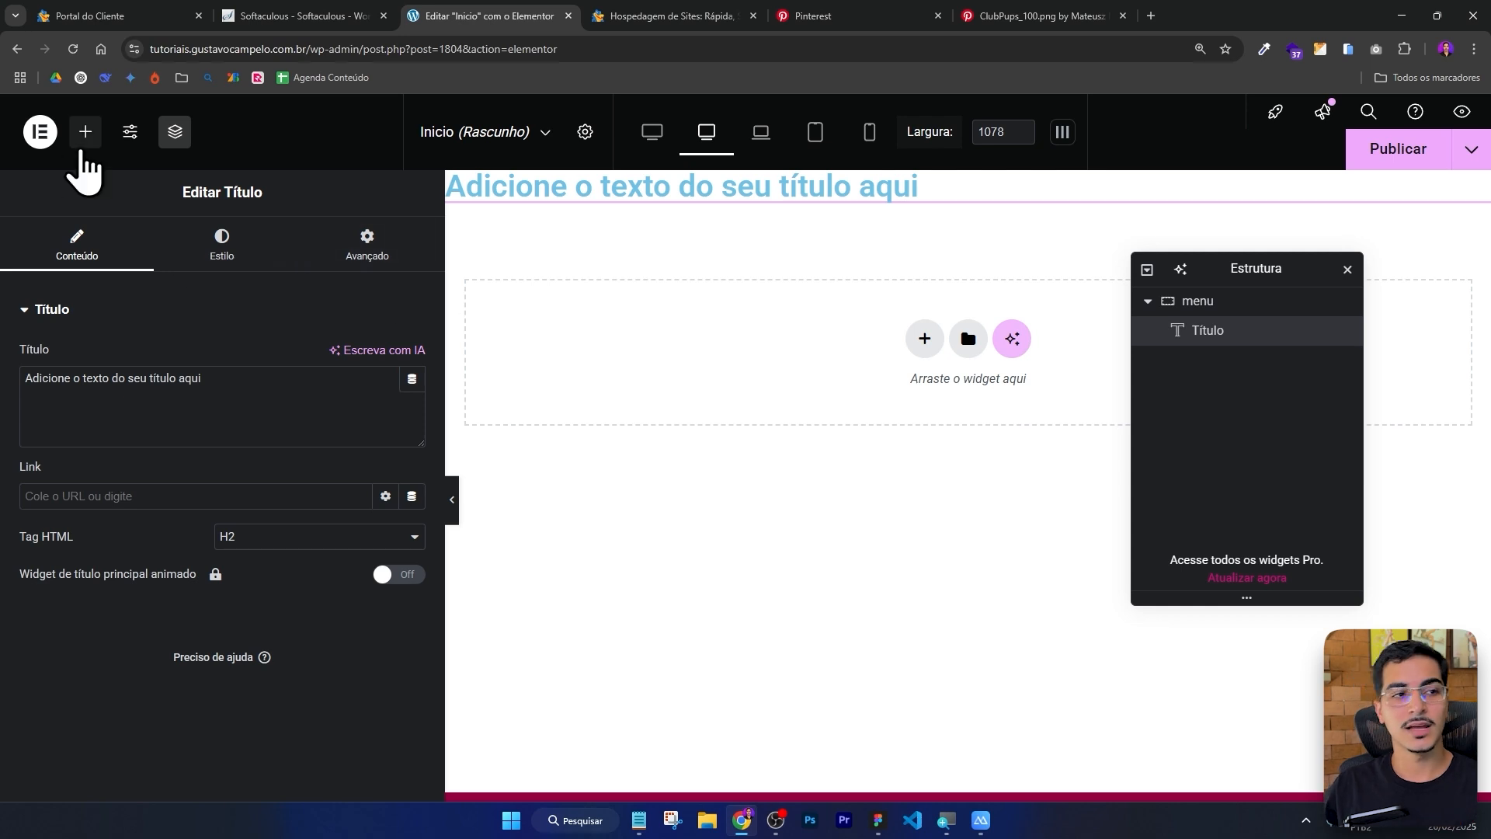
Browse the layout and basic widgets available in the elements panel.
left_click(87, 133)
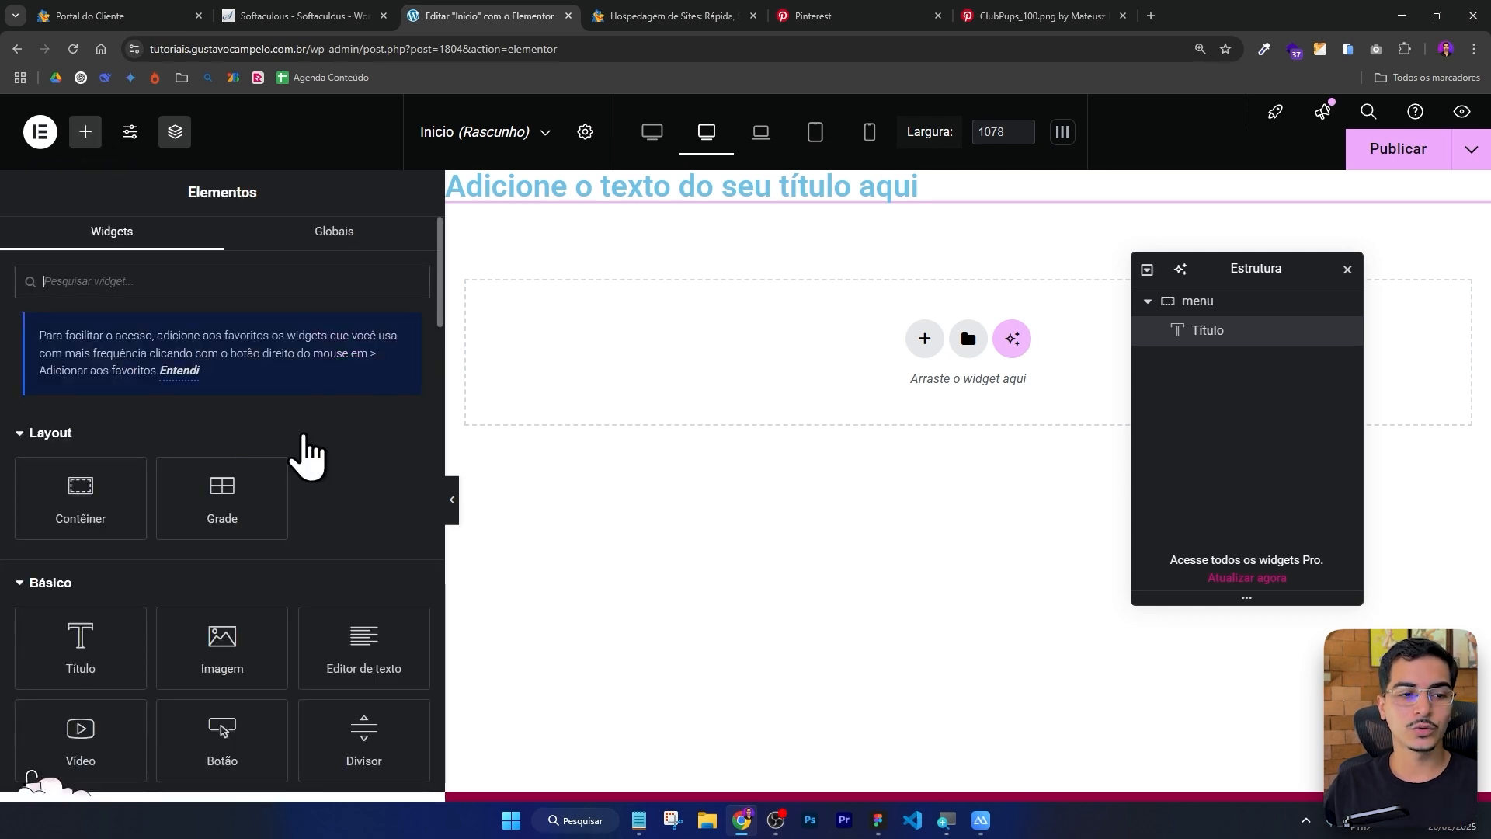
scroll(300, 444, "down", 5)
scroll(304, 442, "up", 3)
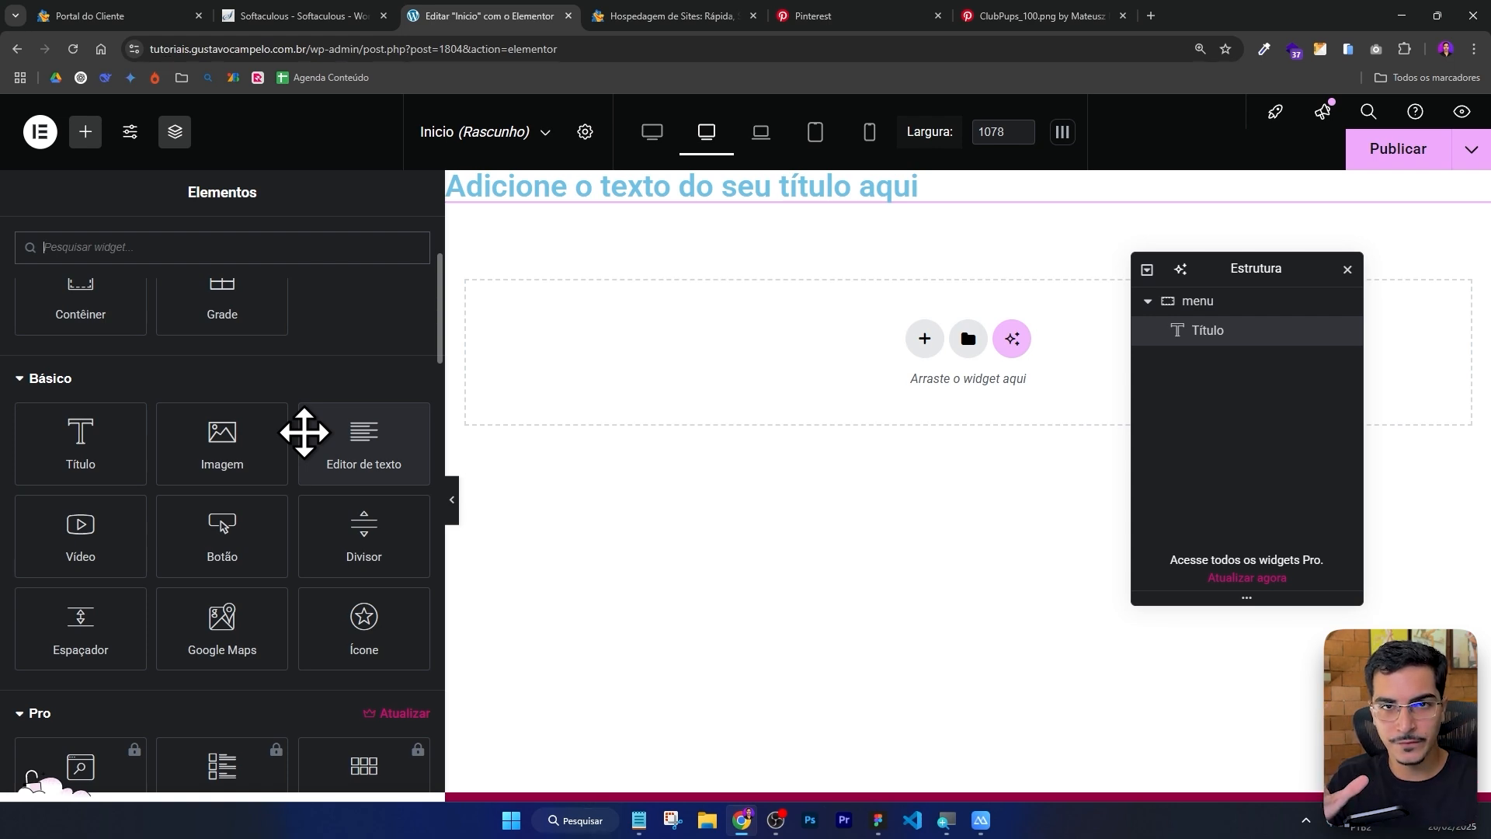
scroll(368, 440, "up", 2)
scroll(373, 437, "down", 1)
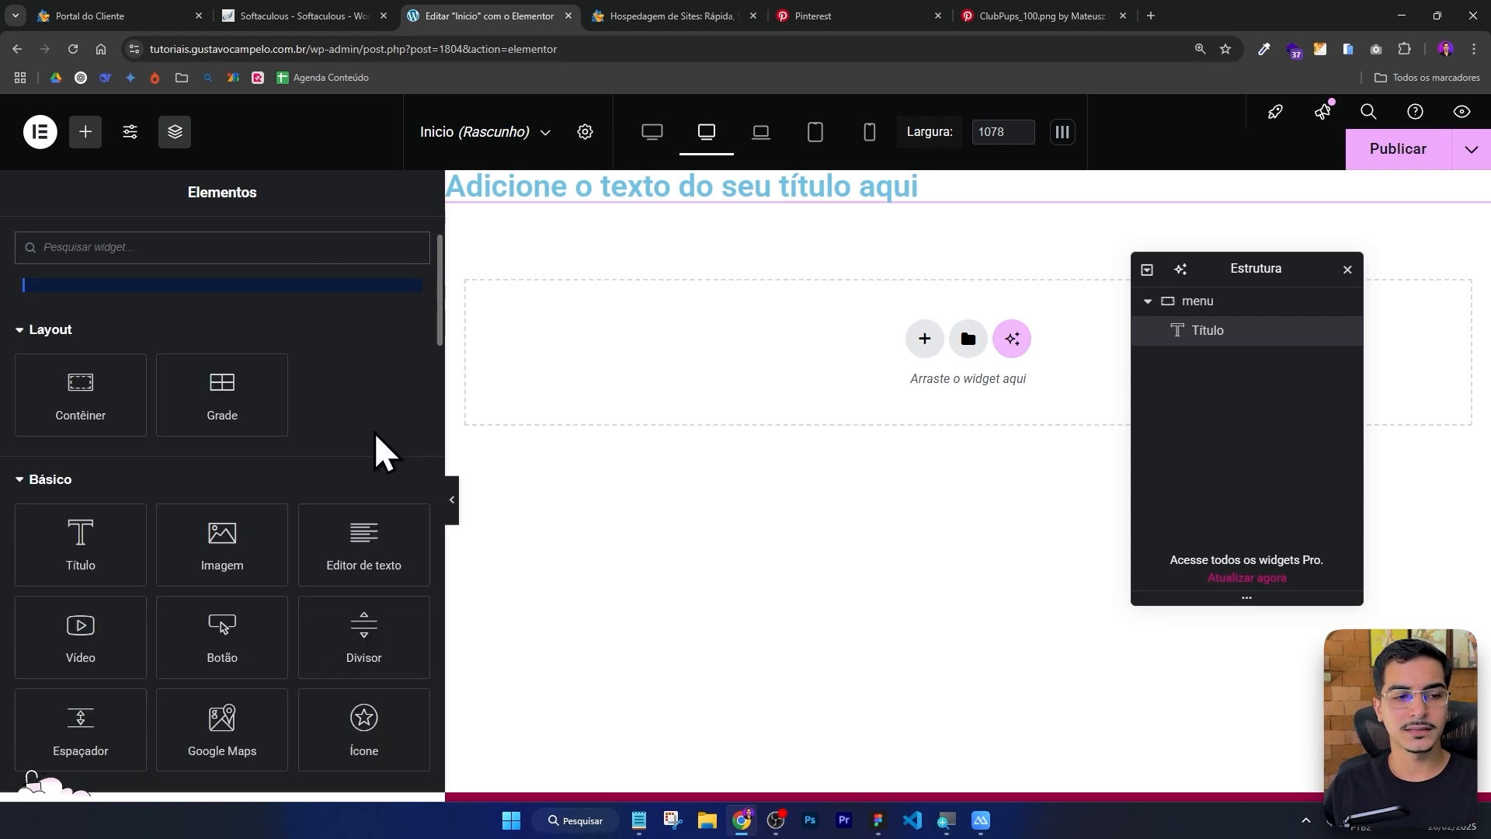
scroll(369, 441, "down", 1)
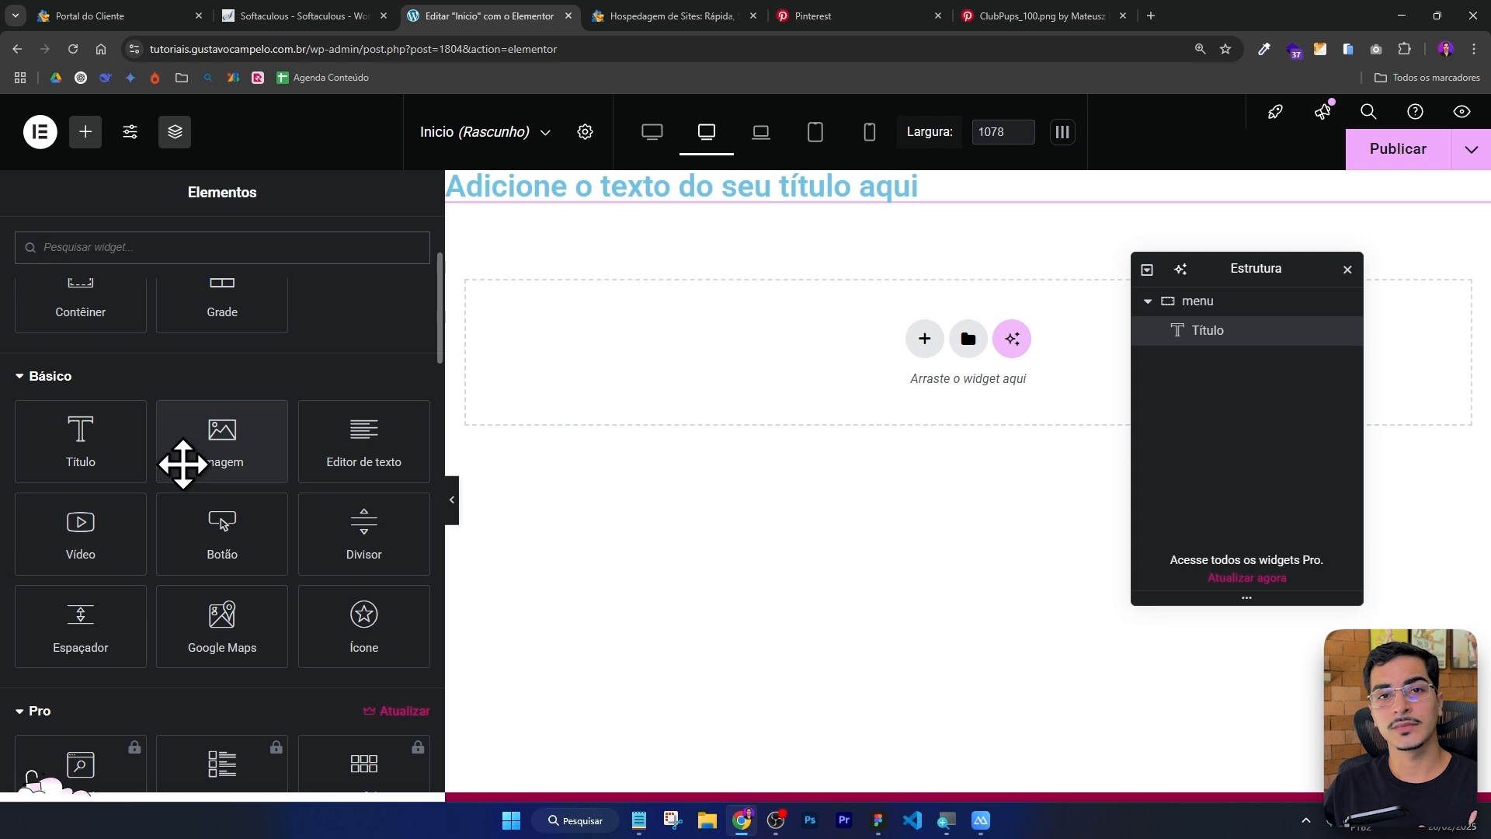
scroll(341, 353, "up", 2)
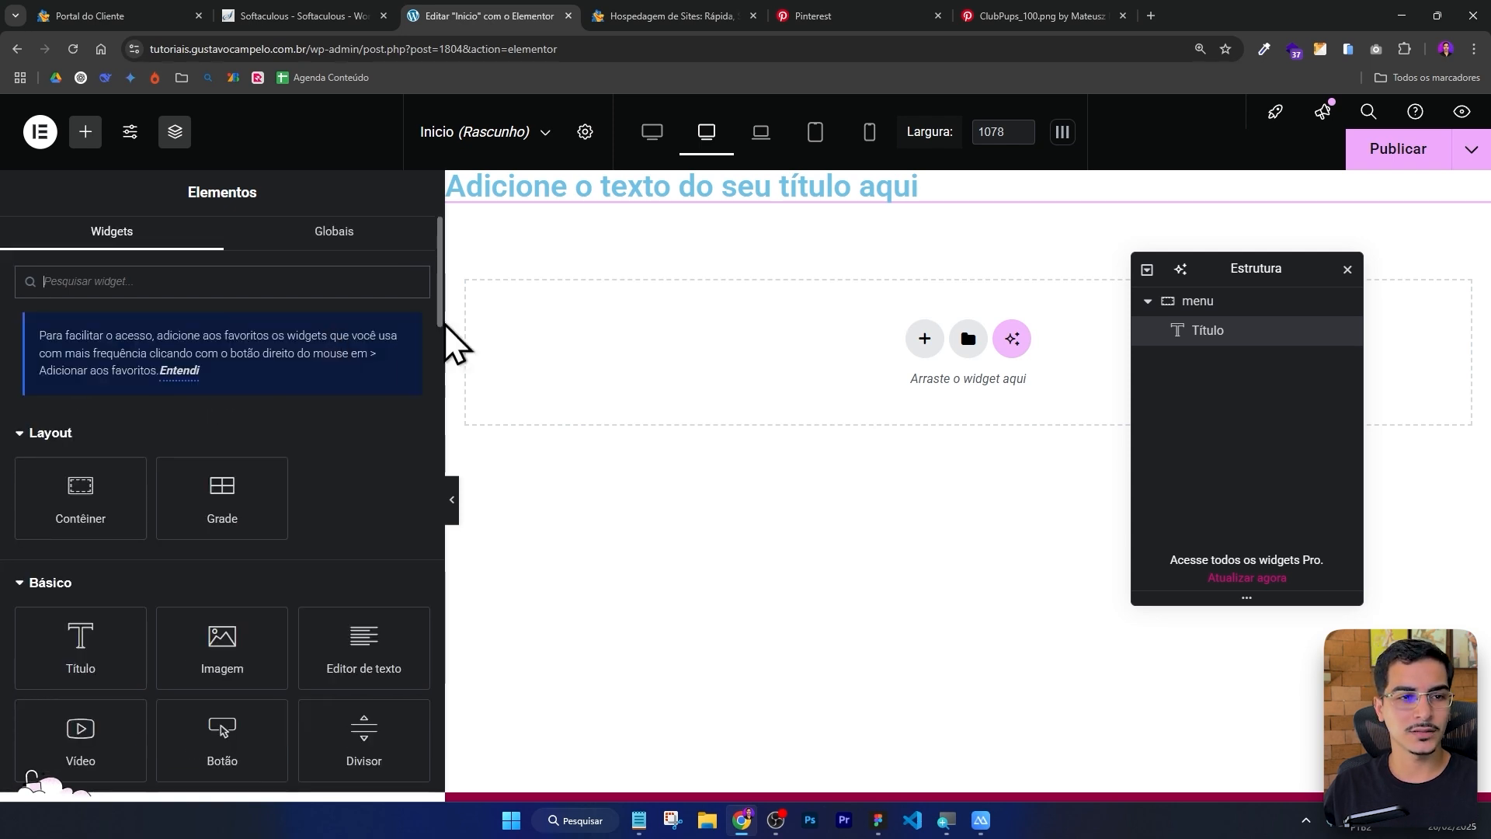
Select the title widget and replace its text with logo.
left_click(730, 186)
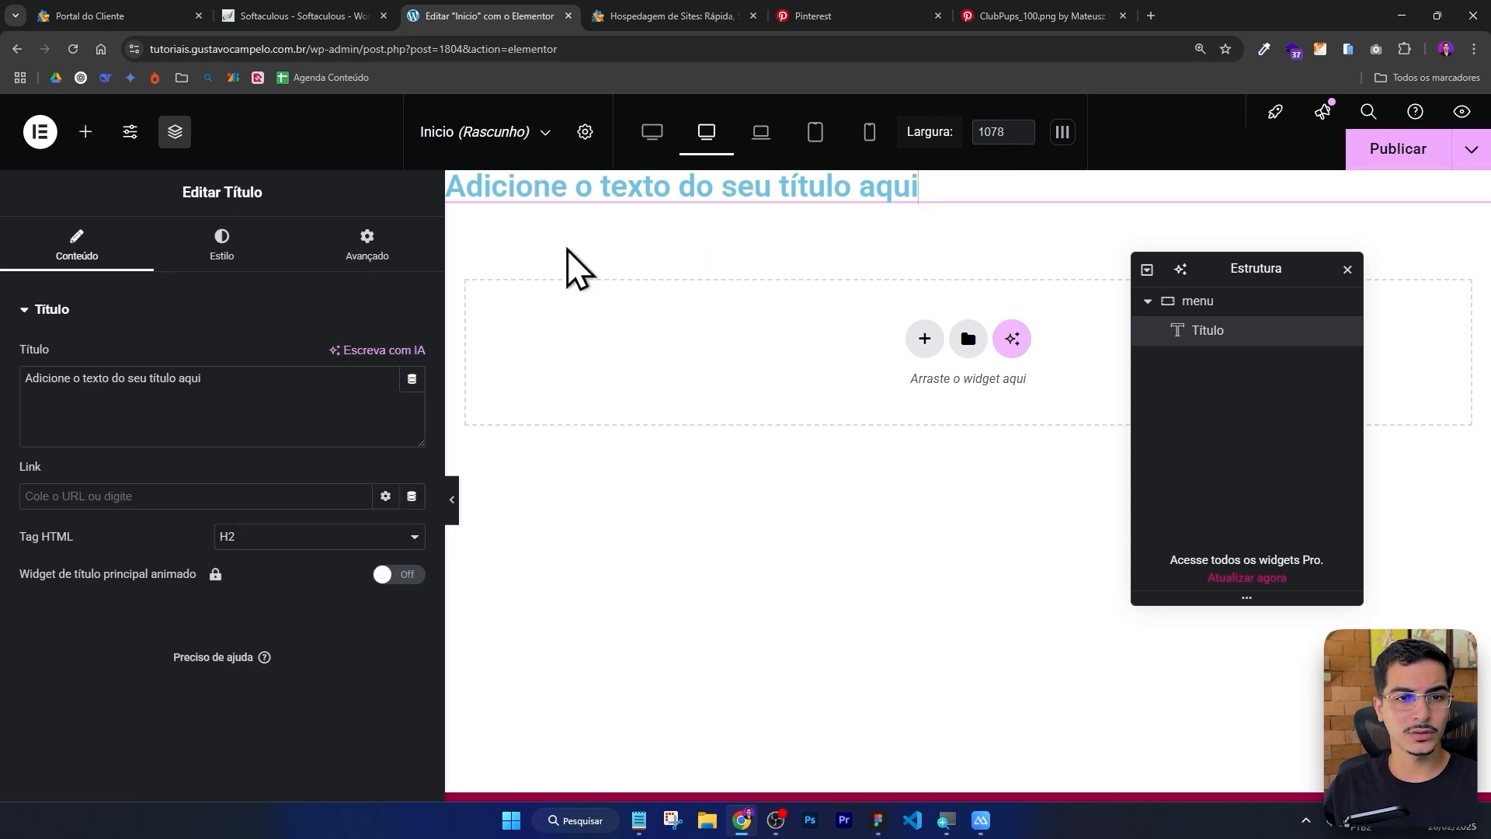
left_click_drag(283, 383, 4, 369)
type("logo")
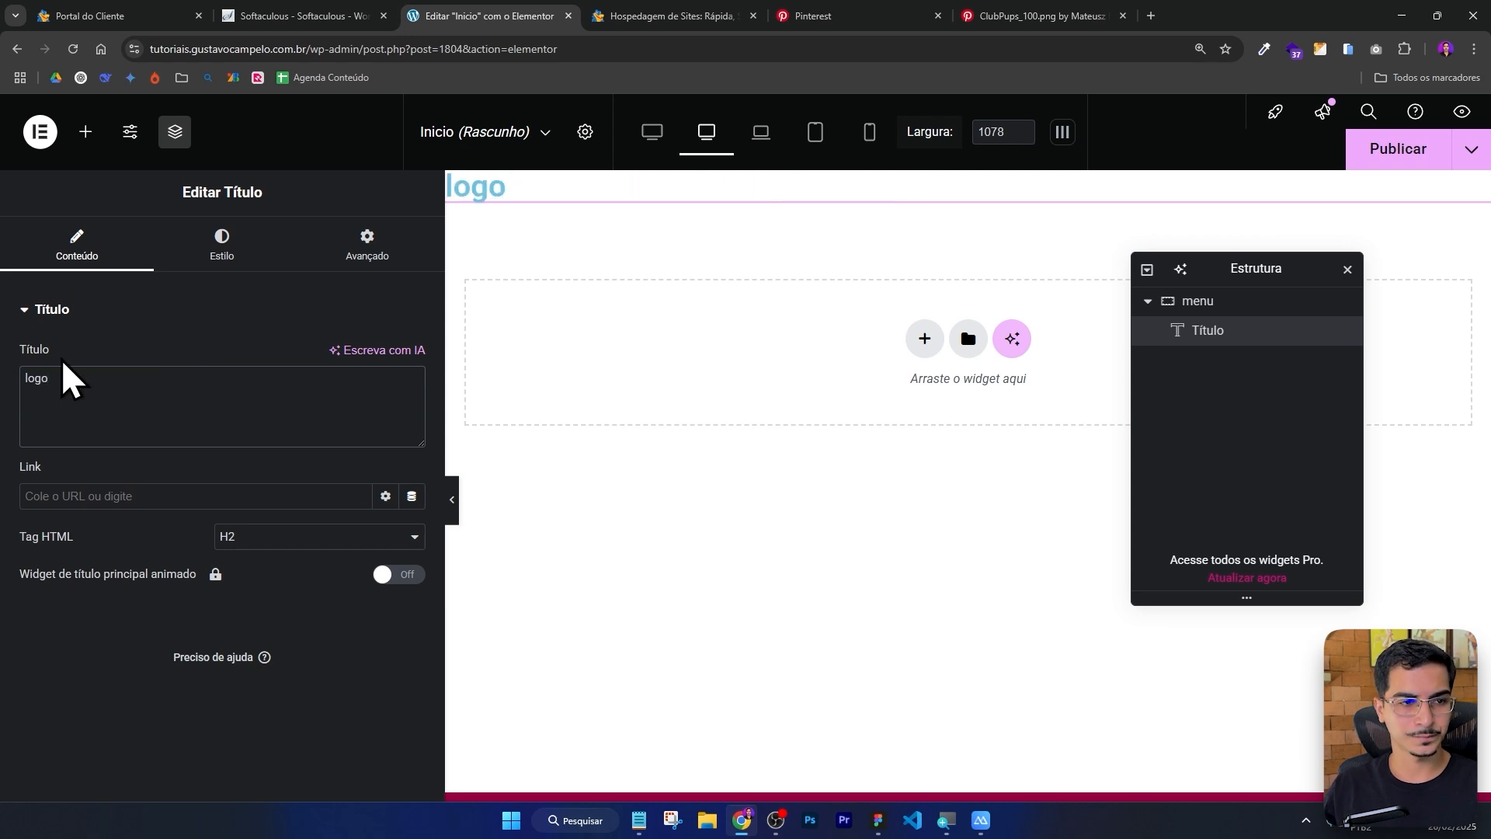
Open the title's style settings and compare with the logo's typography in the Figma design.
left_click(222, 247)
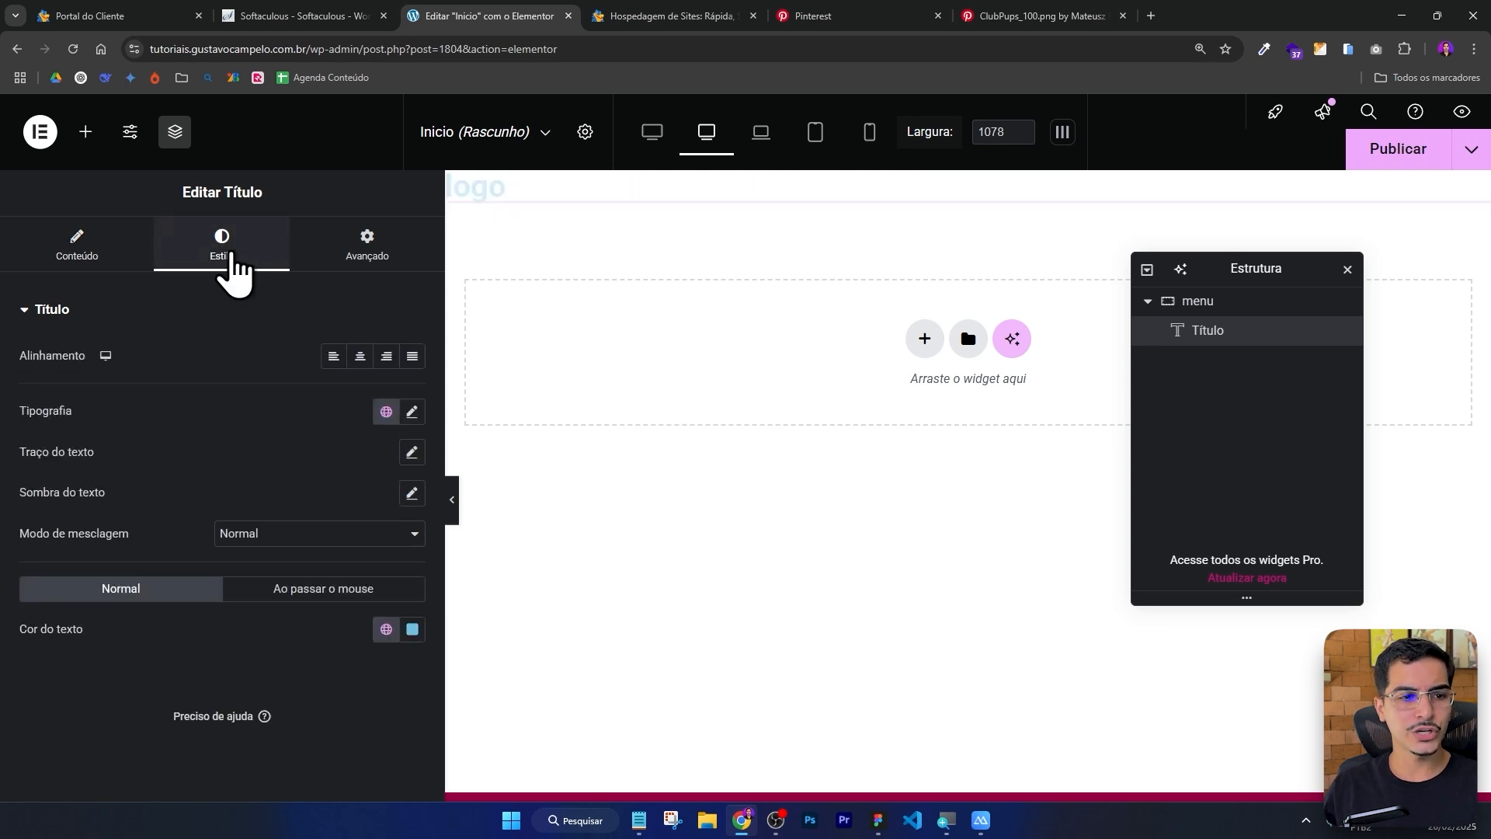
key("alt+Tab")
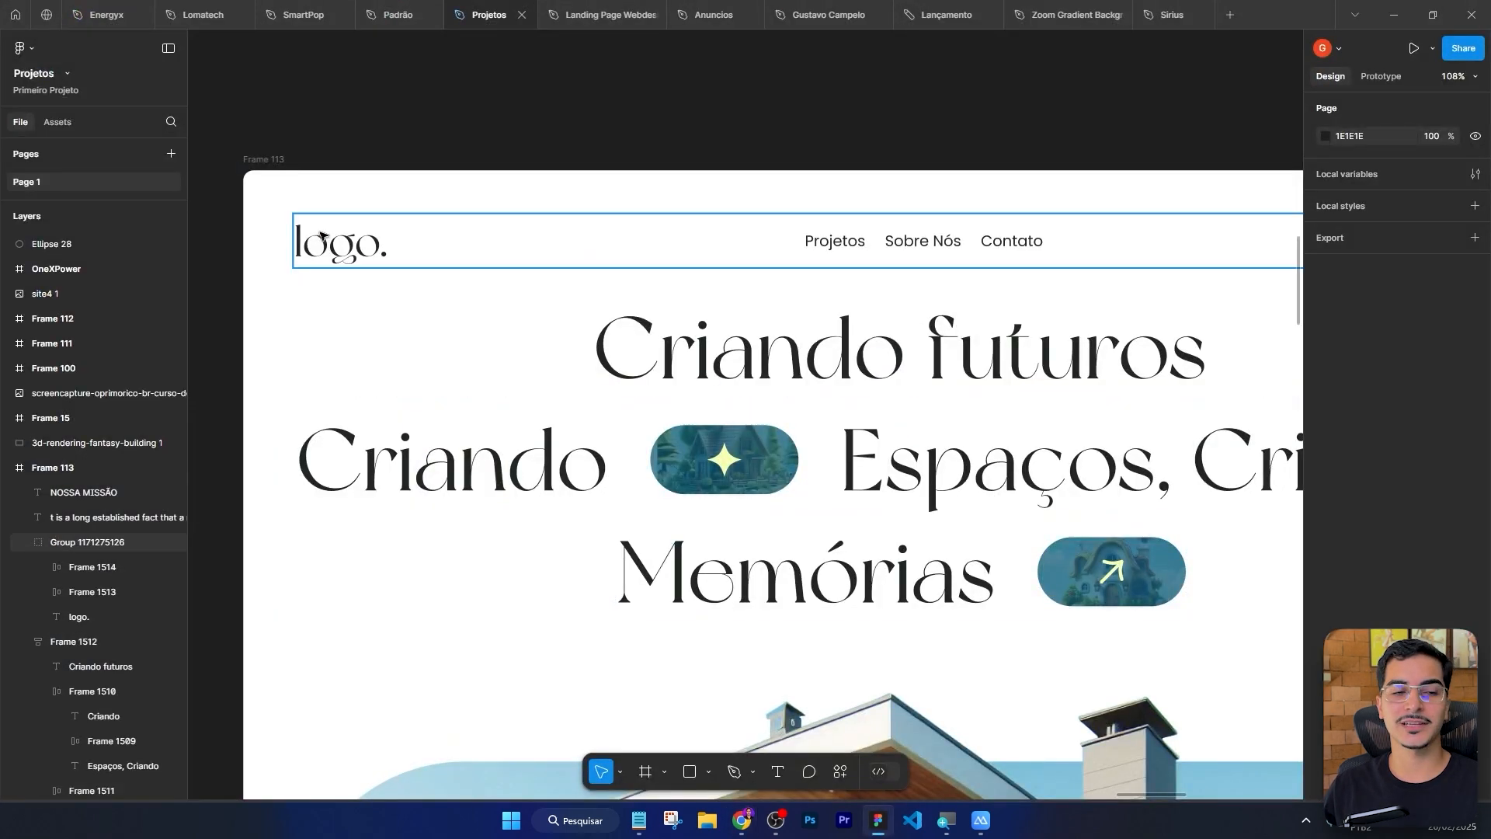
double_click(333, 245)
scroll(272, 237, "up", 5)
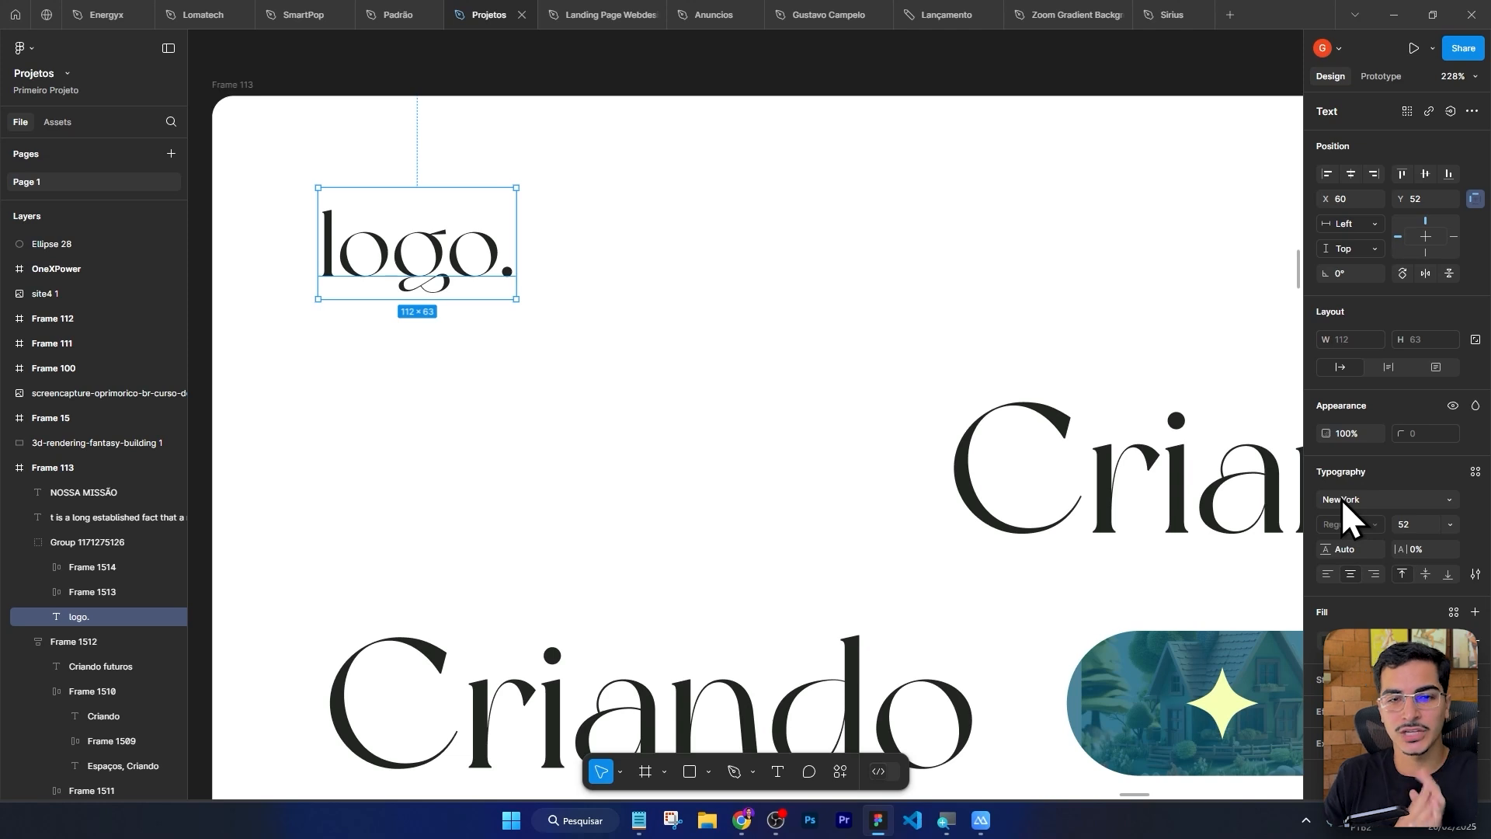
key("alt+Tab")
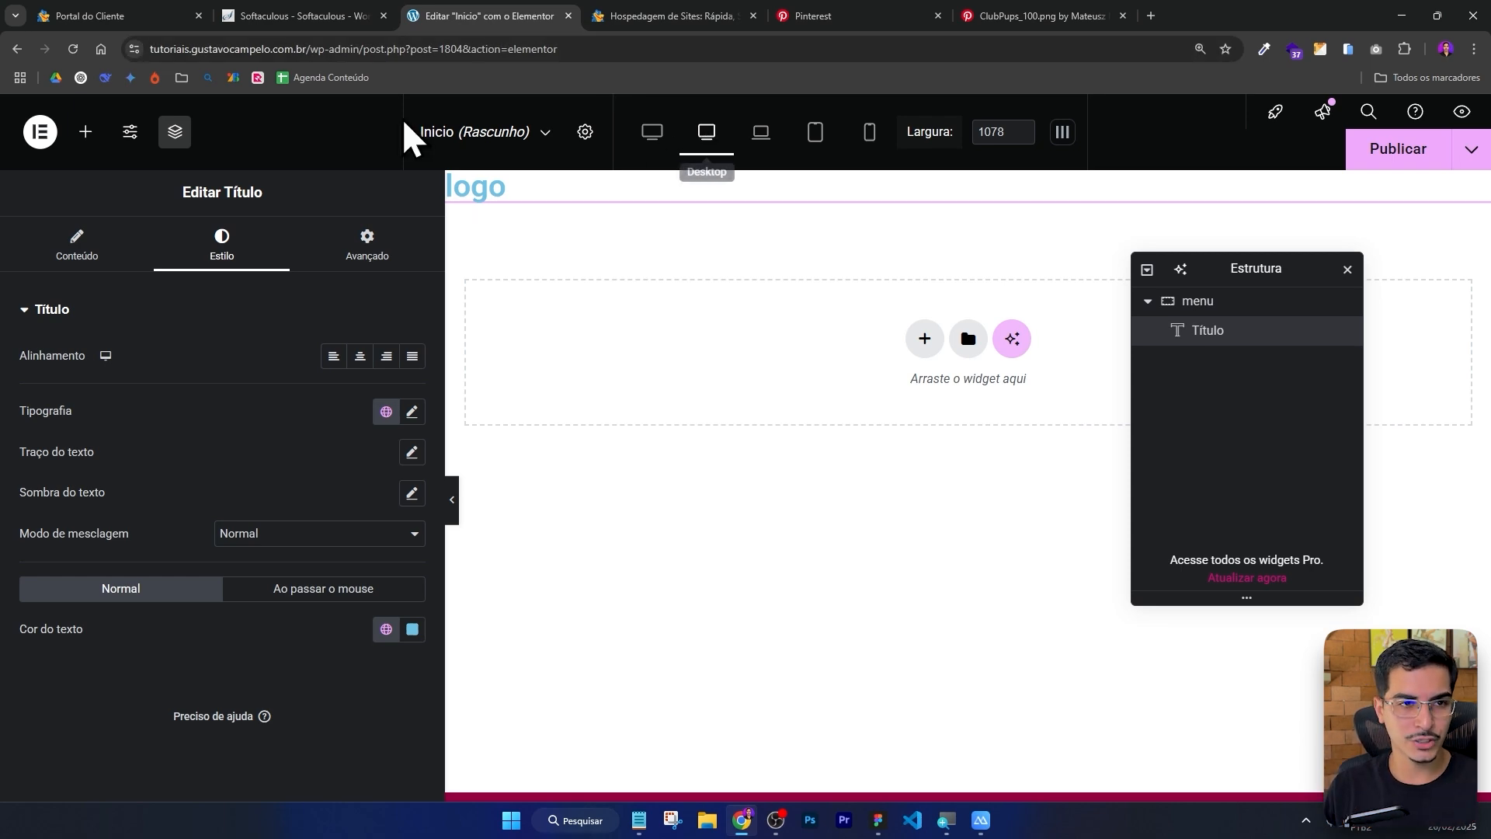
Open the WordPress admin dashboard in another browser tab by pasting the site's admin address.
left_click(347, 49)
left_click(730, 15)
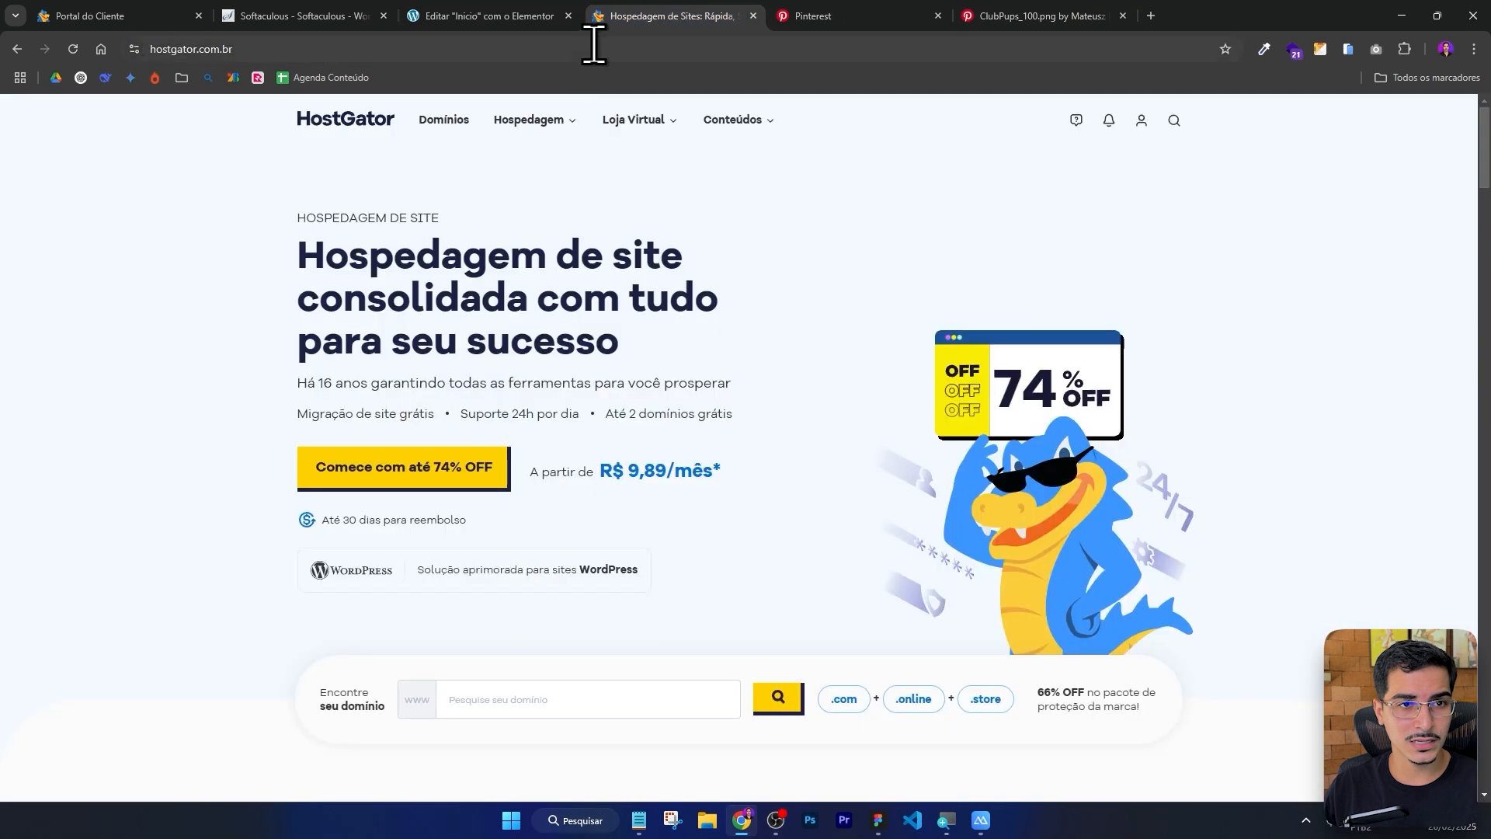
left_click(594, 49)
type("https://tutoriais.gustavocampelo.com.br/wp-admin/")
key("Return")
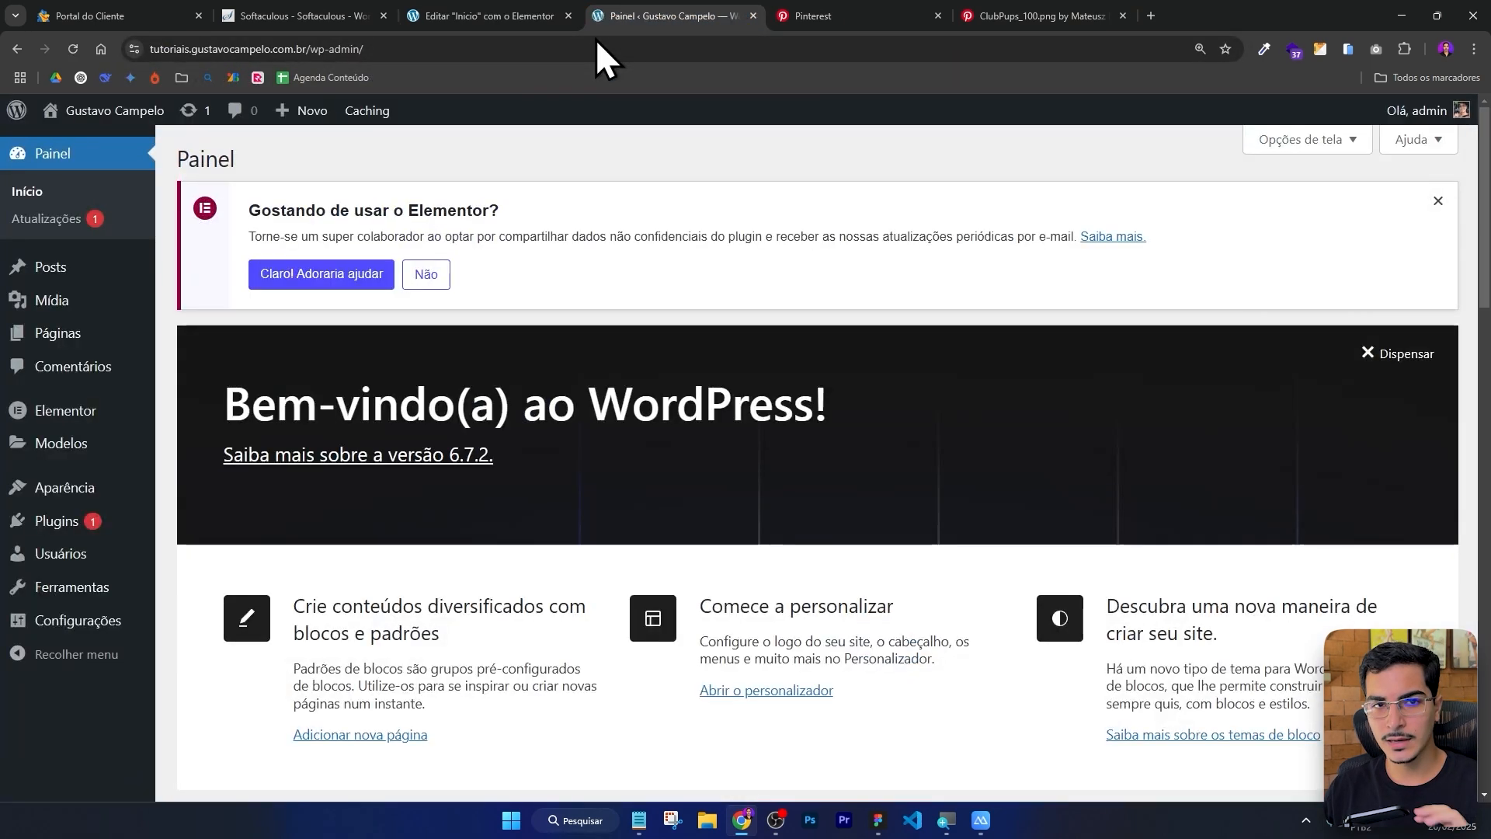
Search the plugin installer for custom font plugins and browse the results.
mouse_move(57, 520)
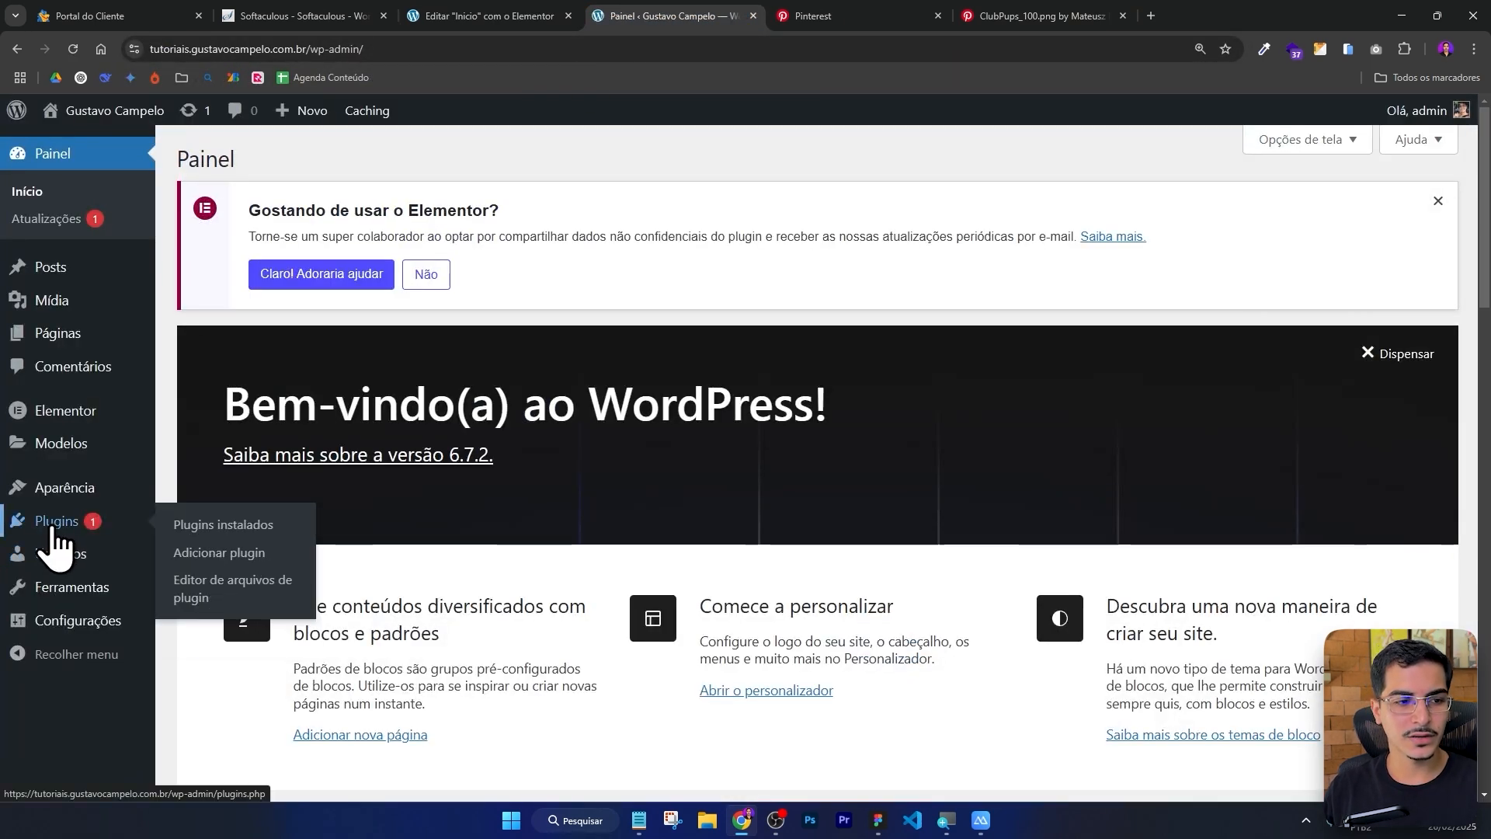
left_click(195, 553)
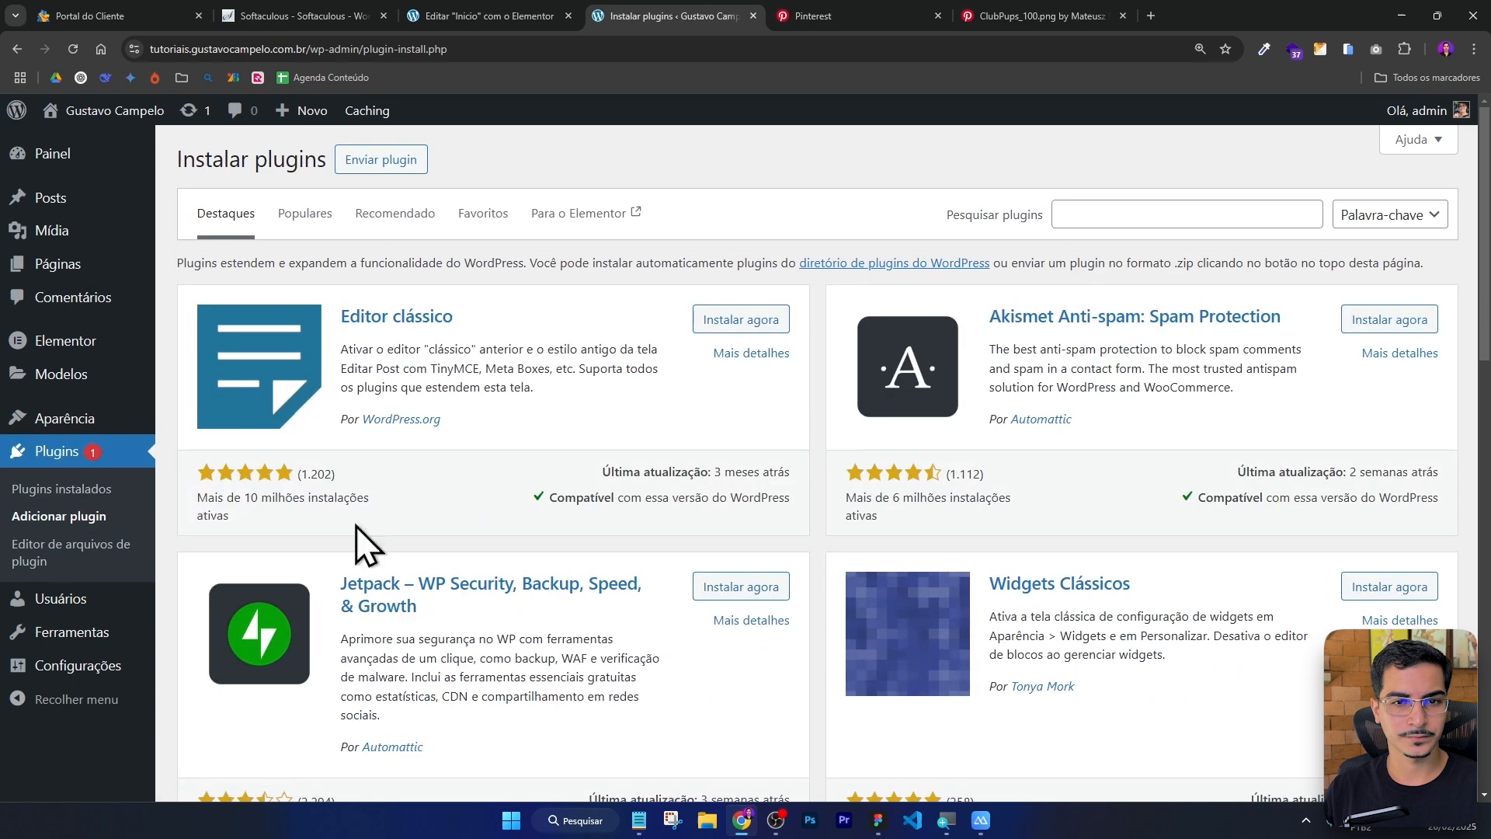
left_click(1141, 214)
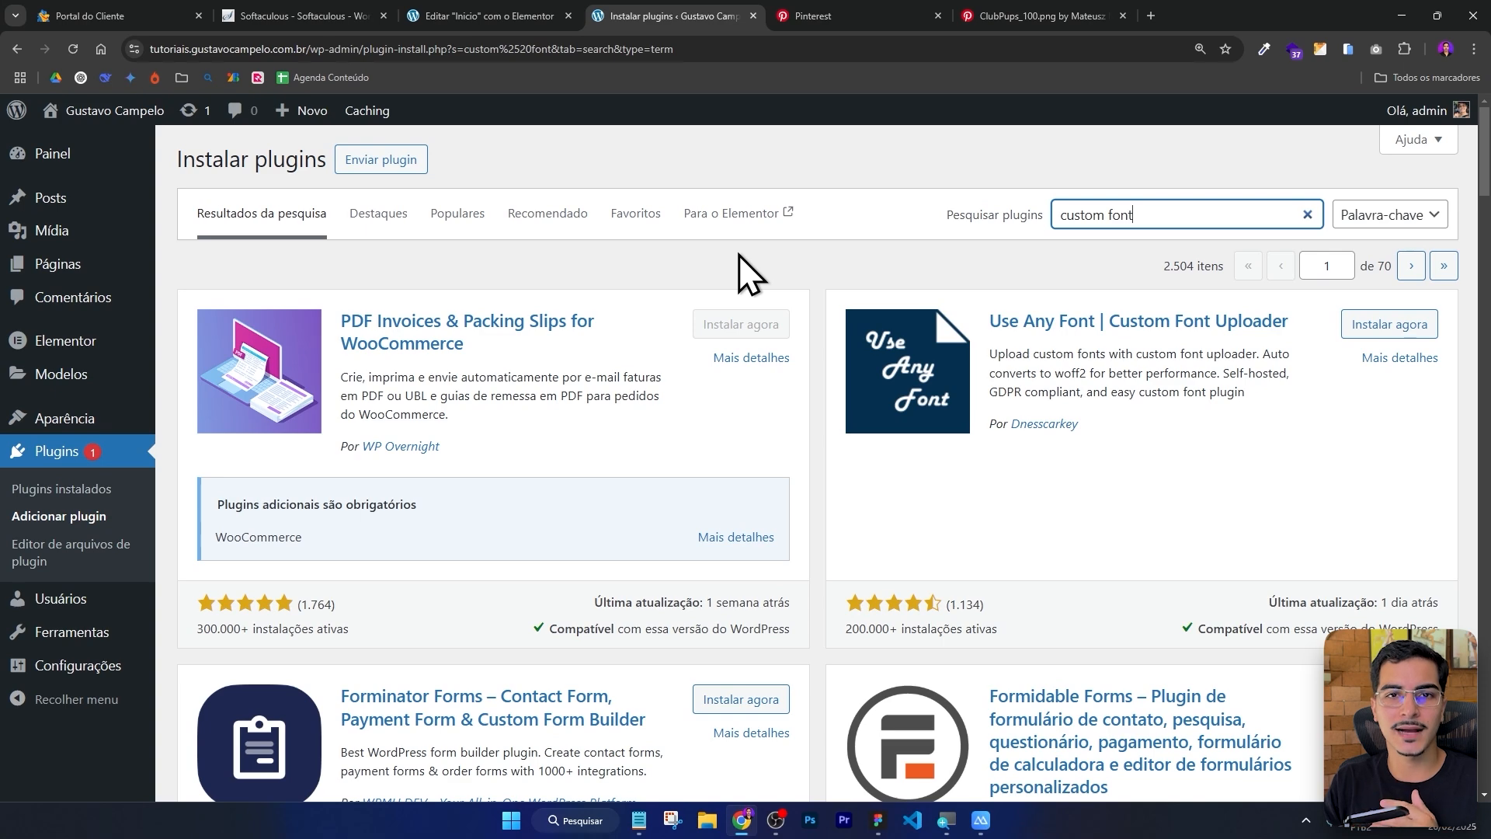
scroll(739, 255, "down", 10)
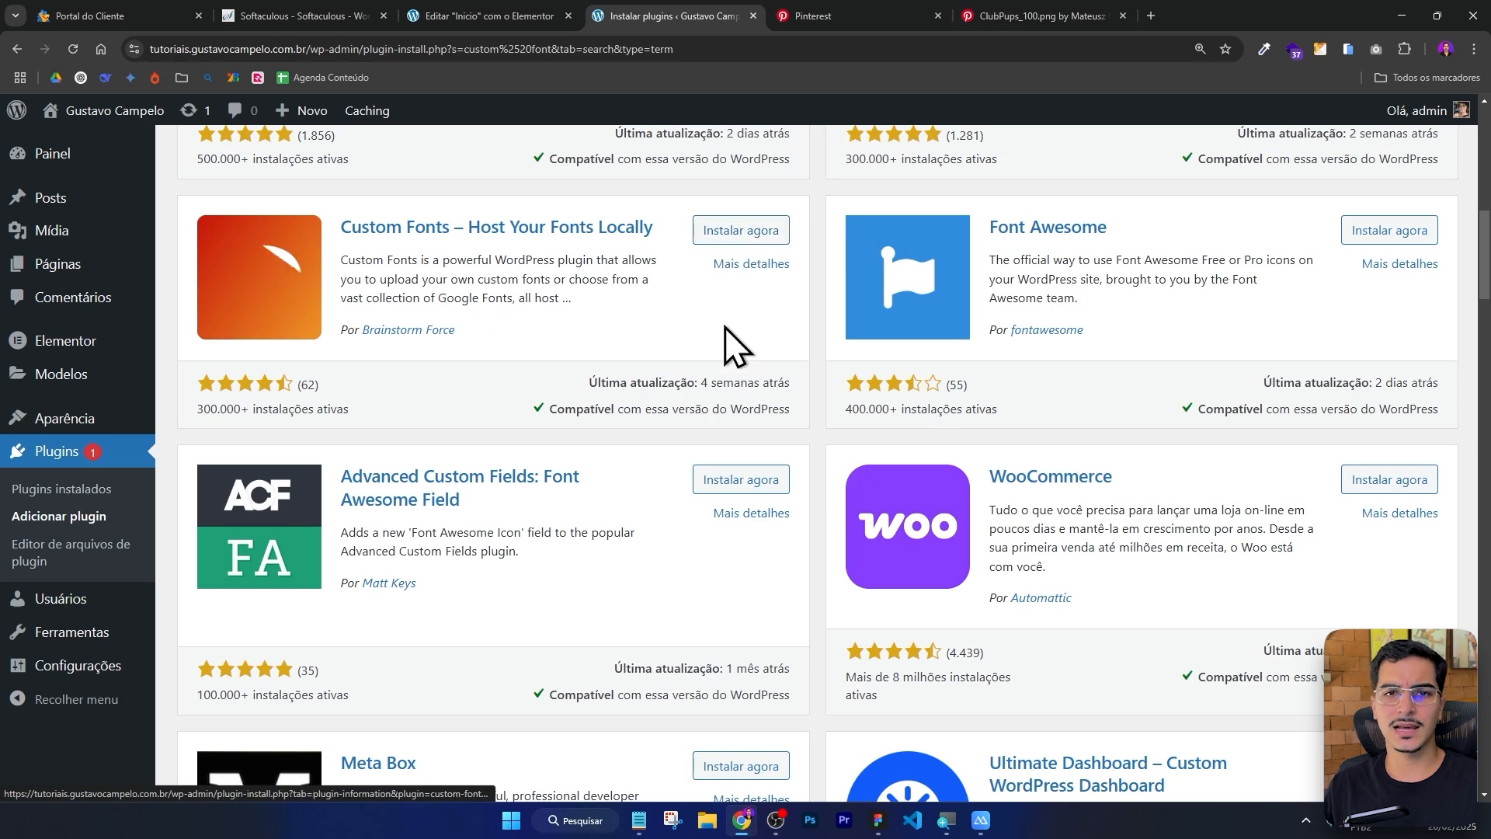
Set the logo title's typography family to Times New Roman.
left_click(500, 4)
left_click(413, 419)
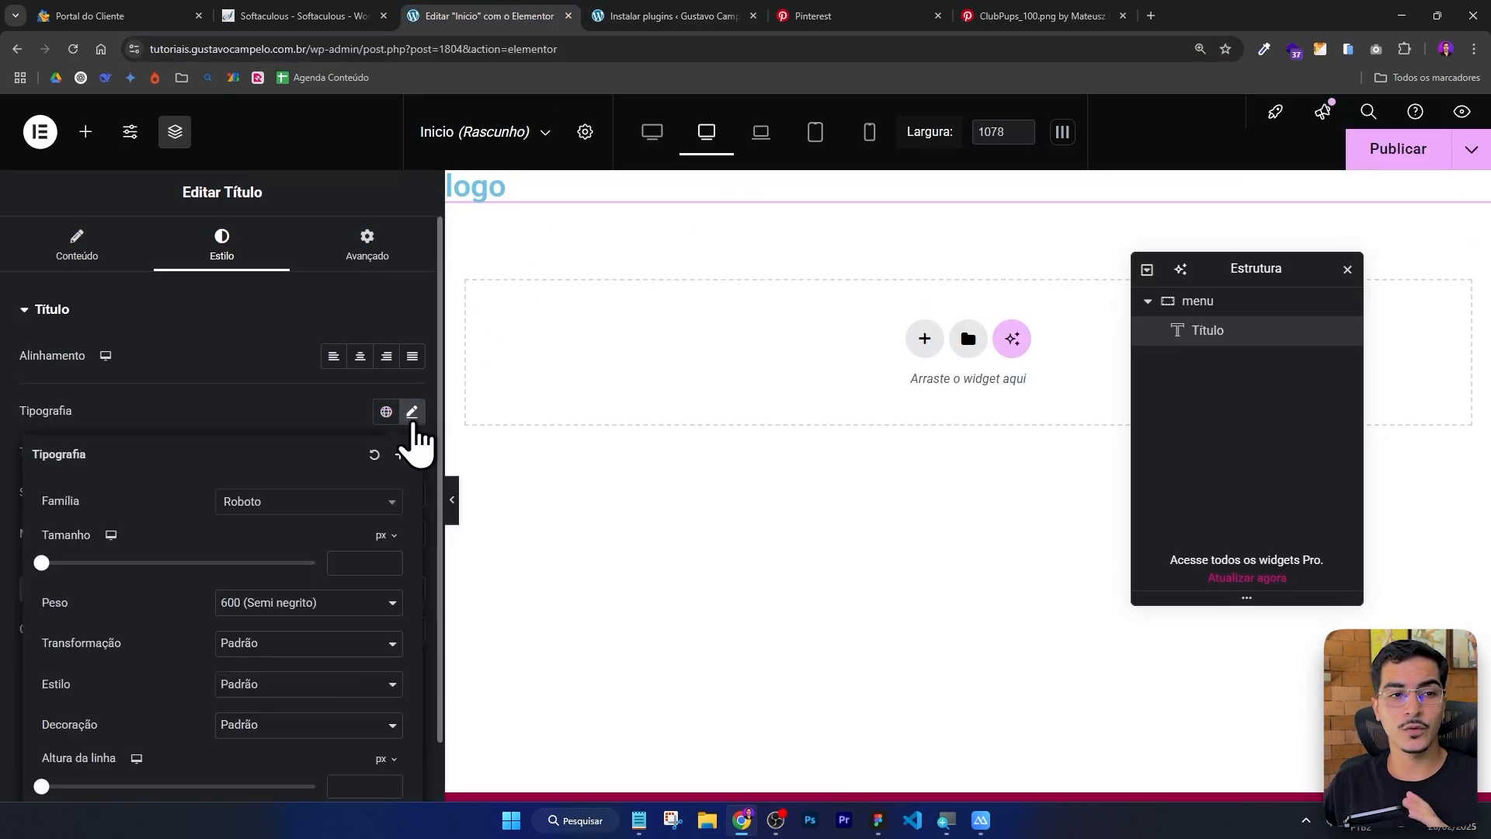
left_click(306, 508)
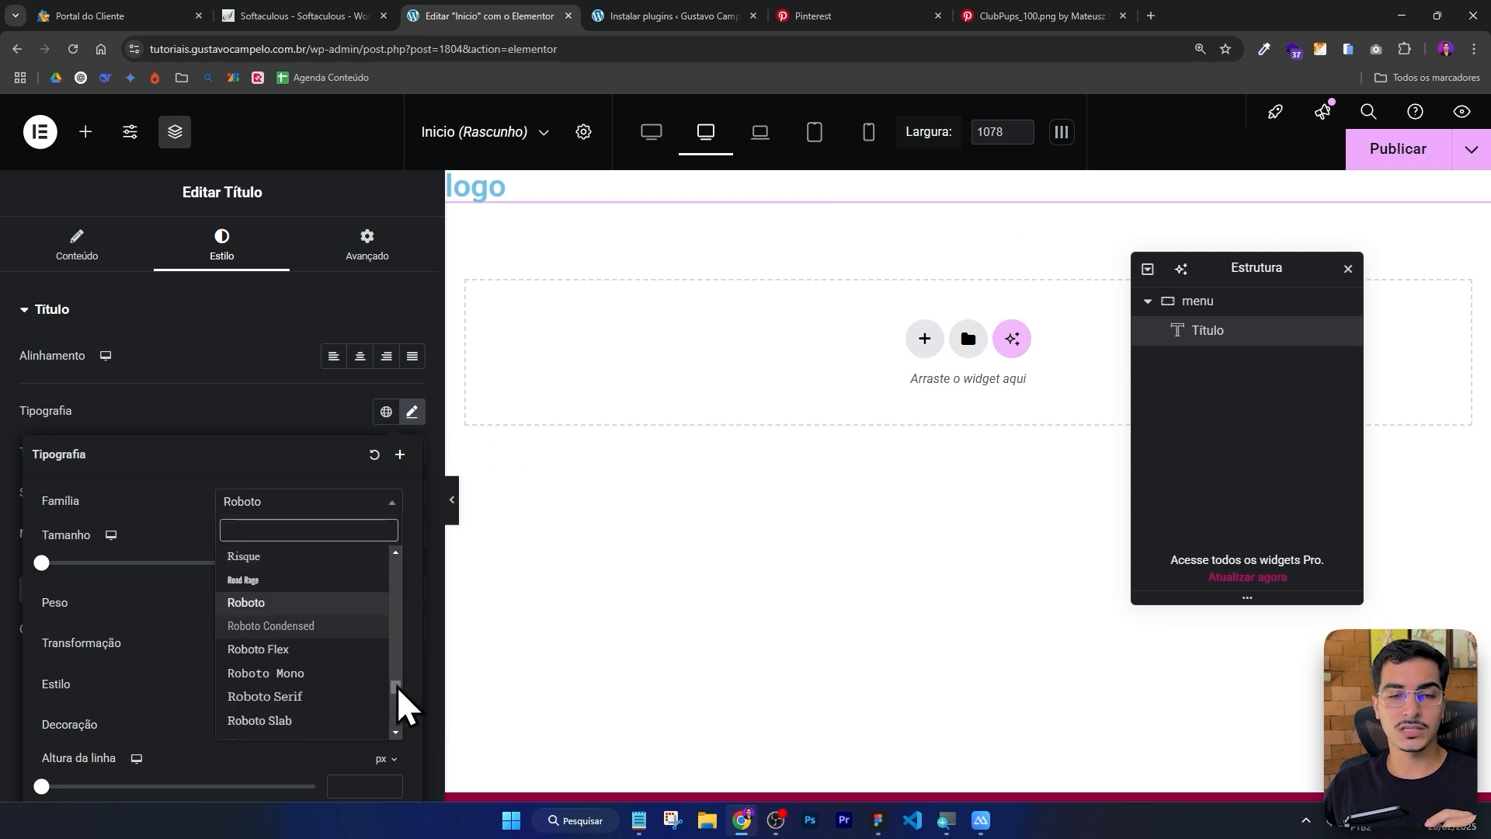
left_click_drag(398, 690, 393, 556)
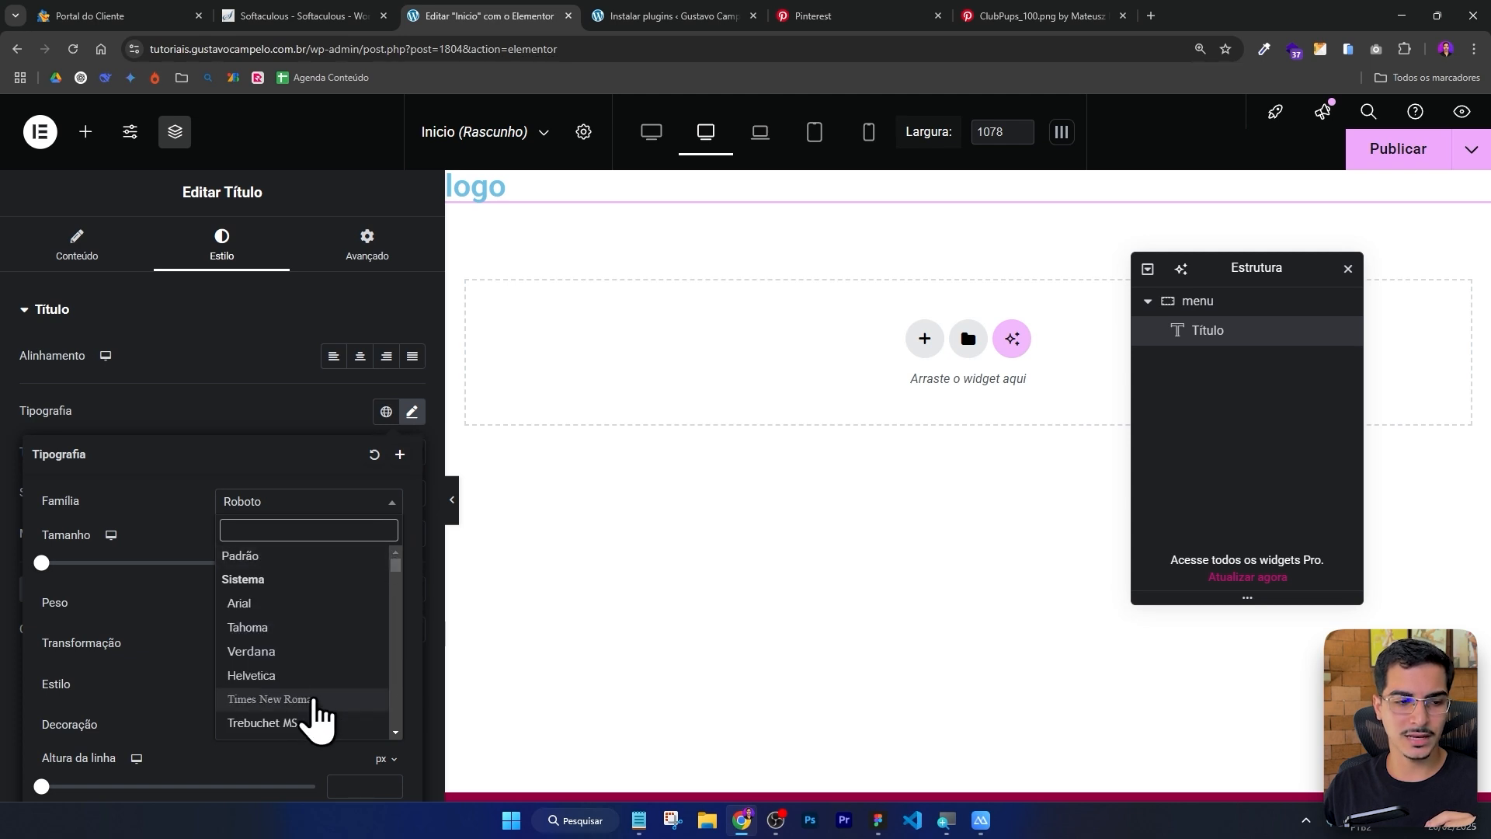
left_click(272, 699)
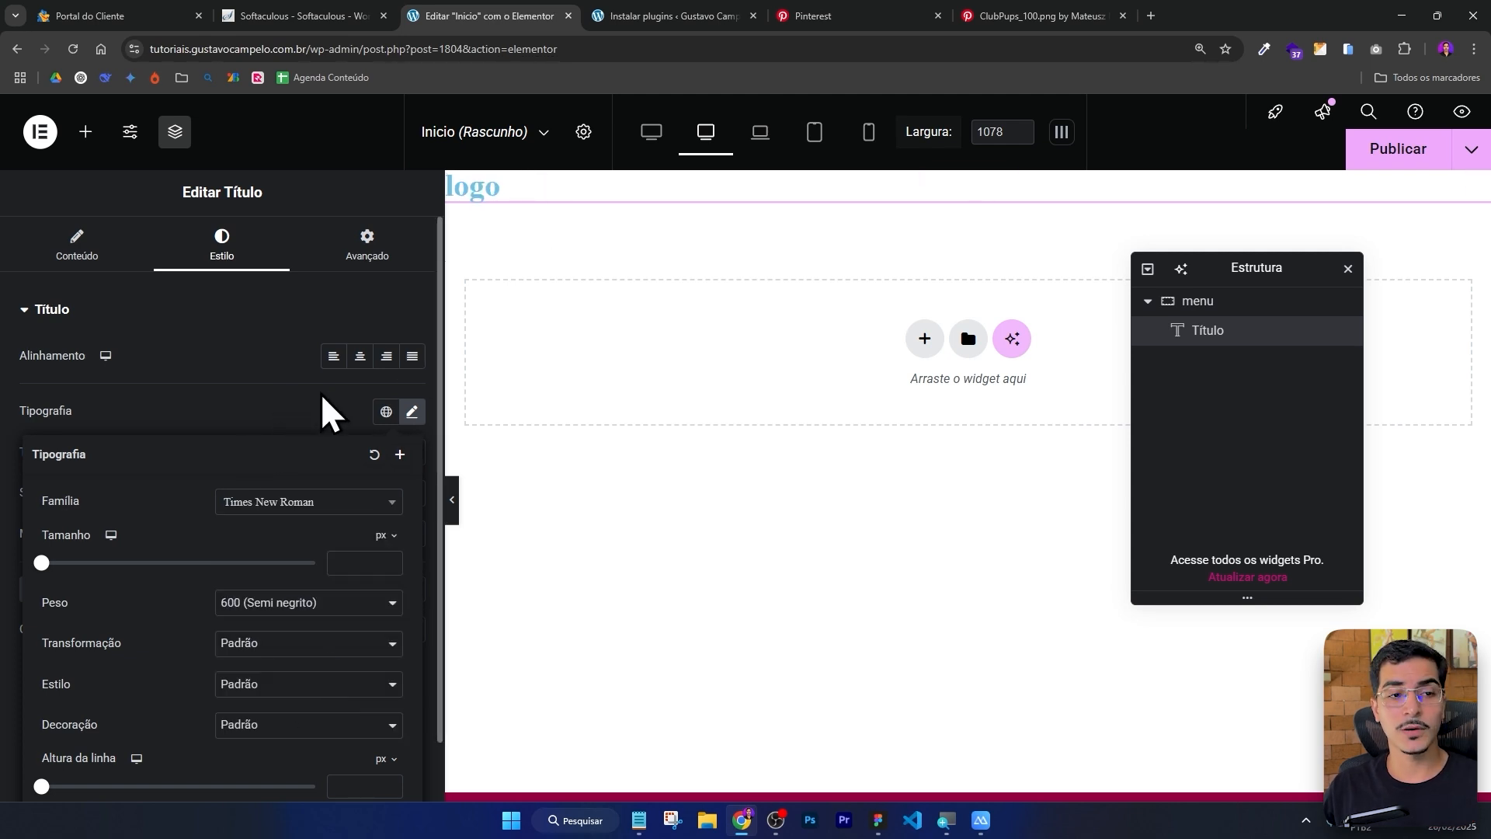
Check the logo size in Figma, then set the title's font size to 52 px.
key("alt+Tab")
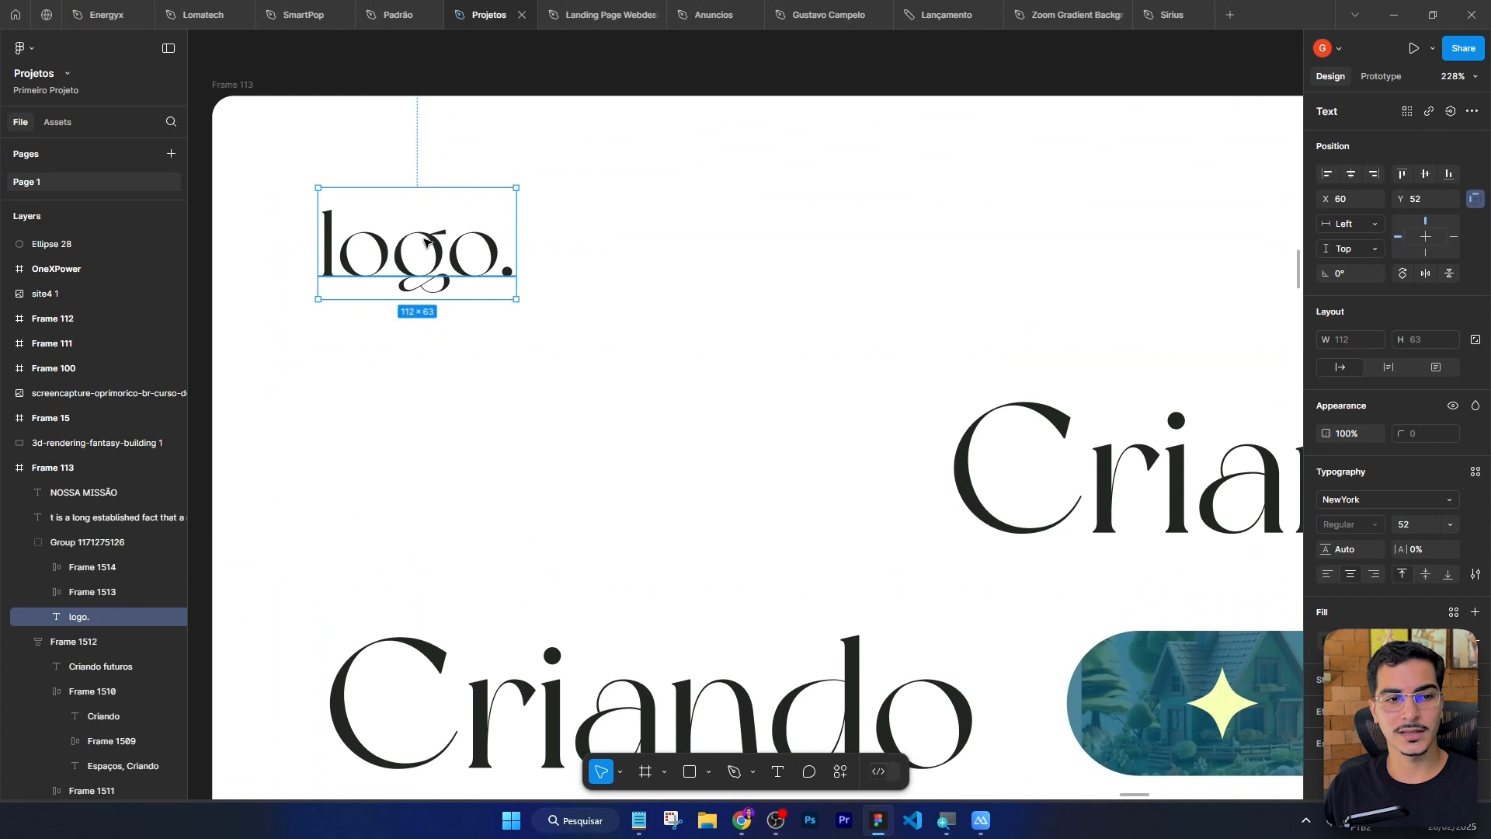
key("alt+Tab")
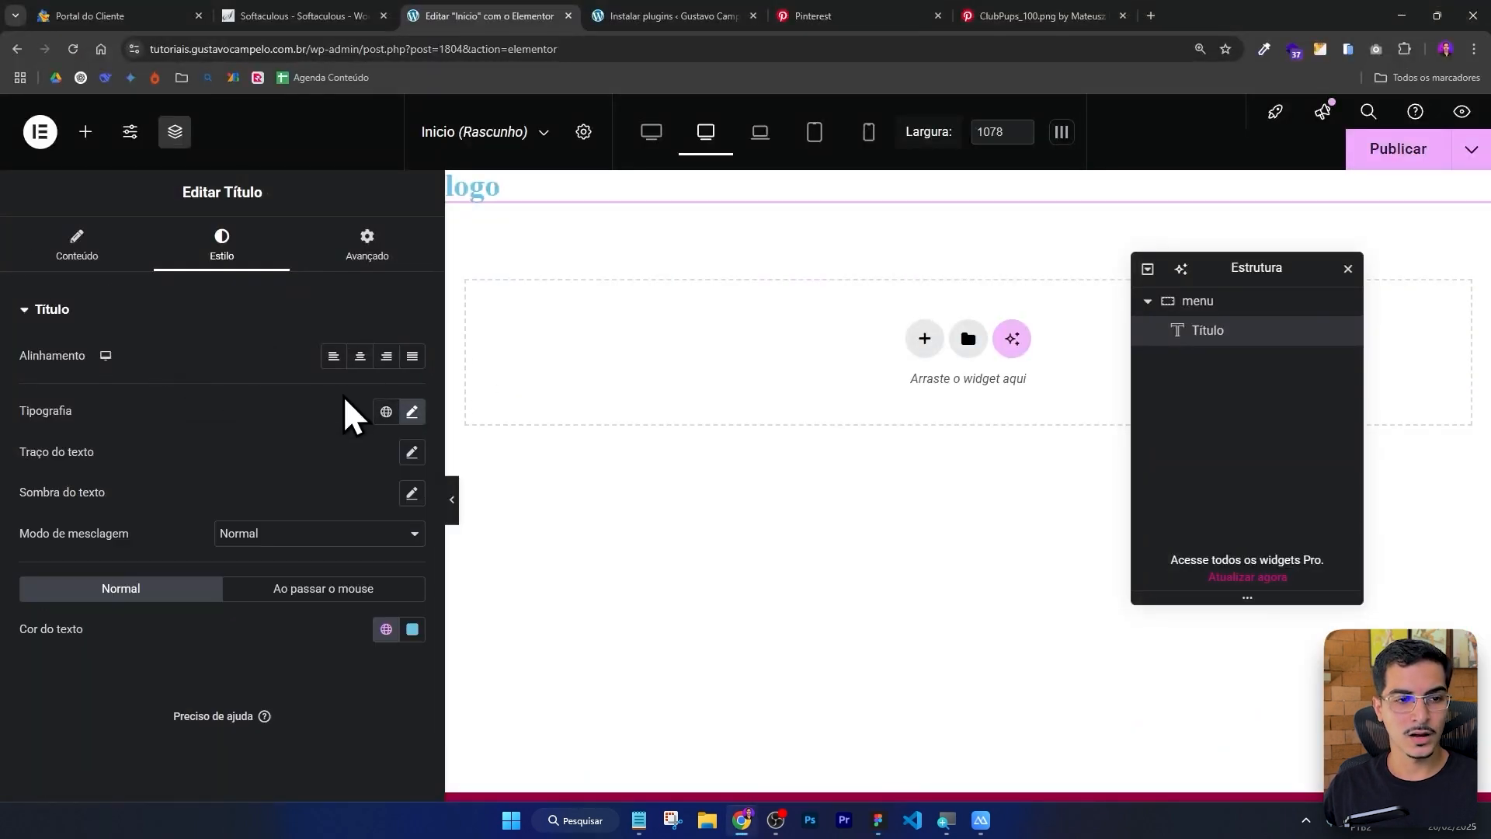
left_click(412, 412)
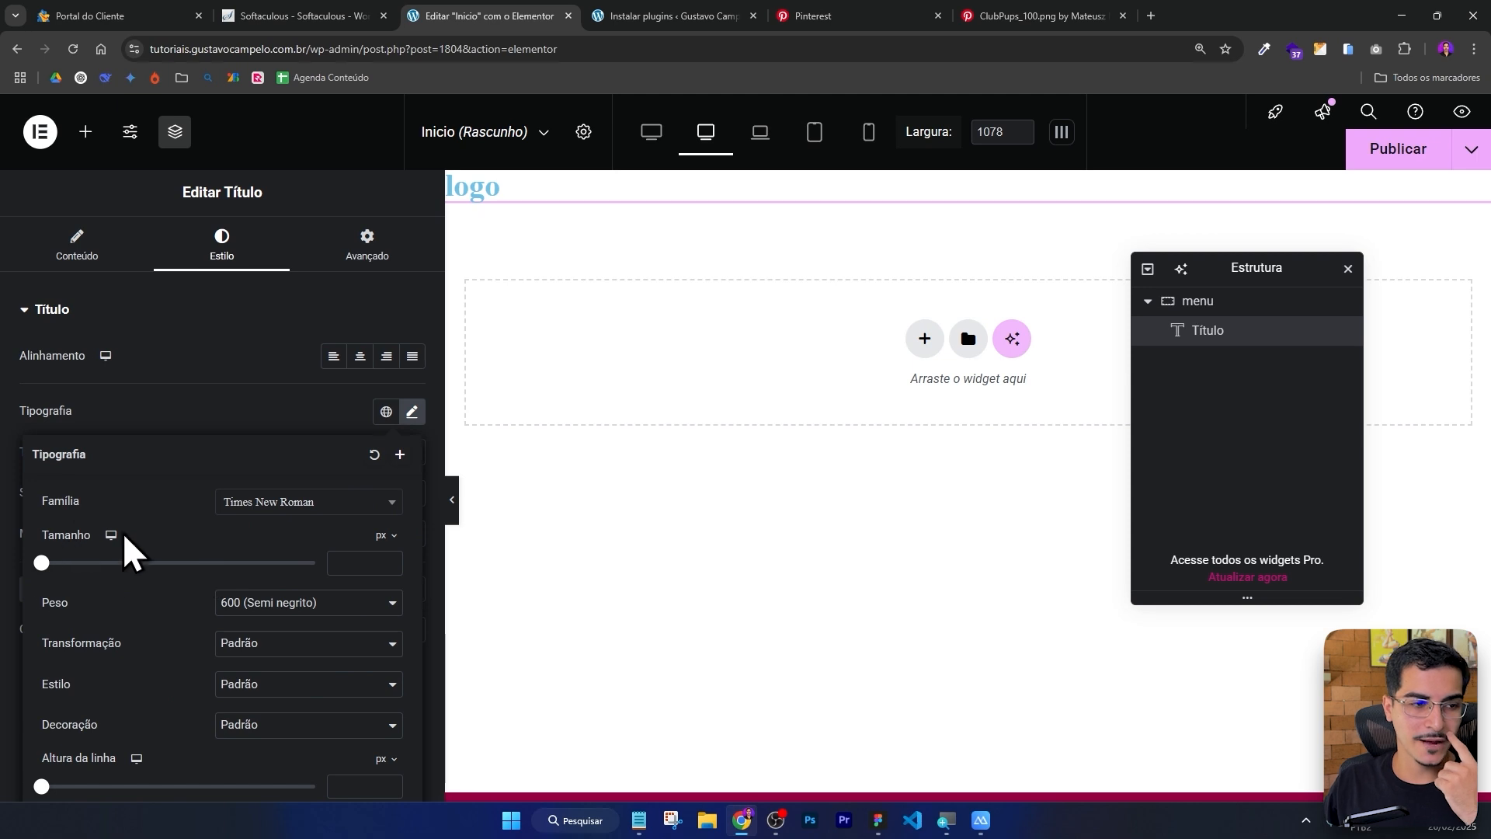
left_click_drag(41, 562, 99, 572)
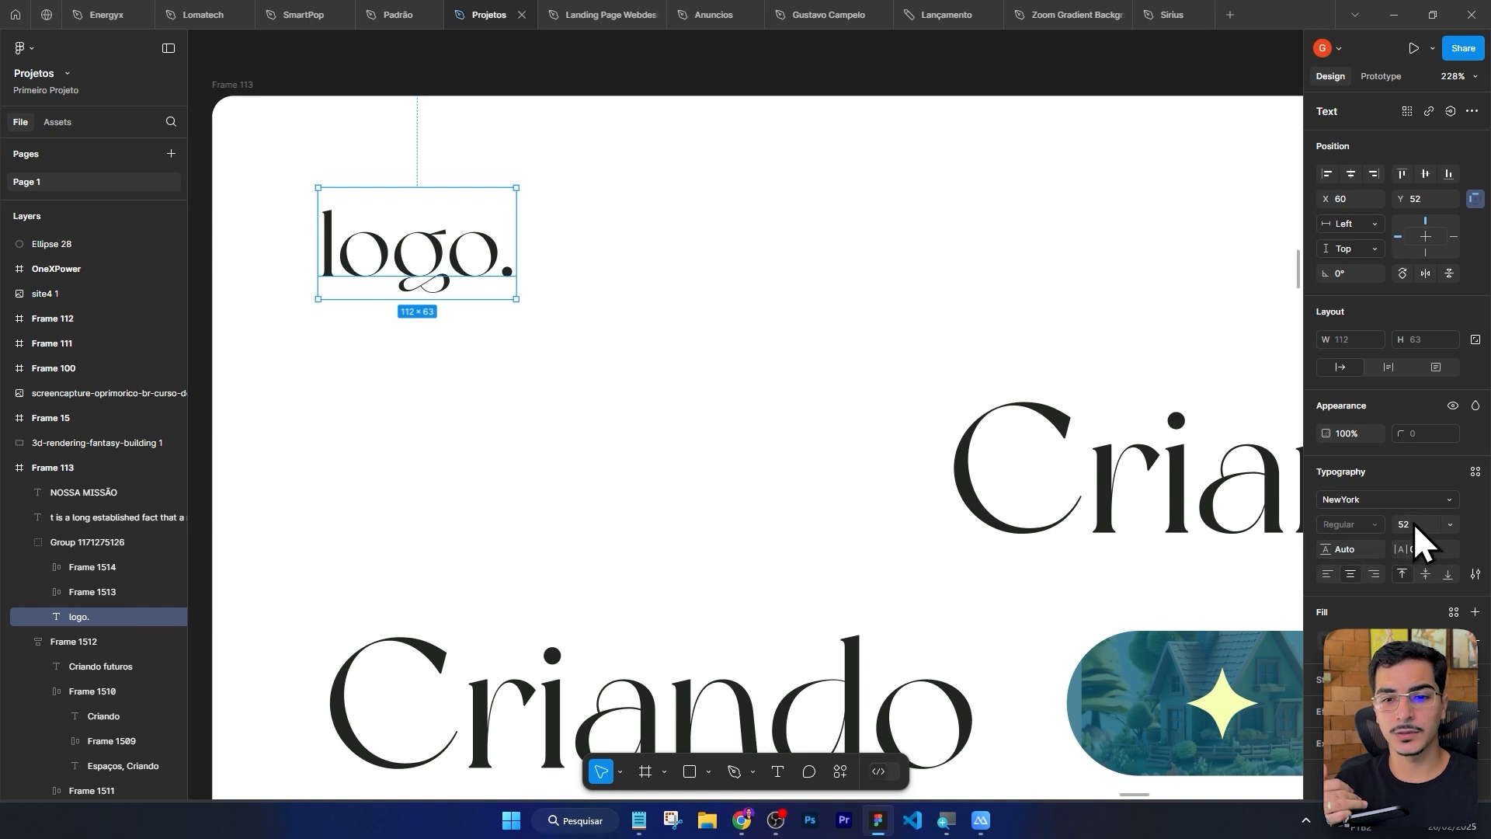
key("alt+Tab")
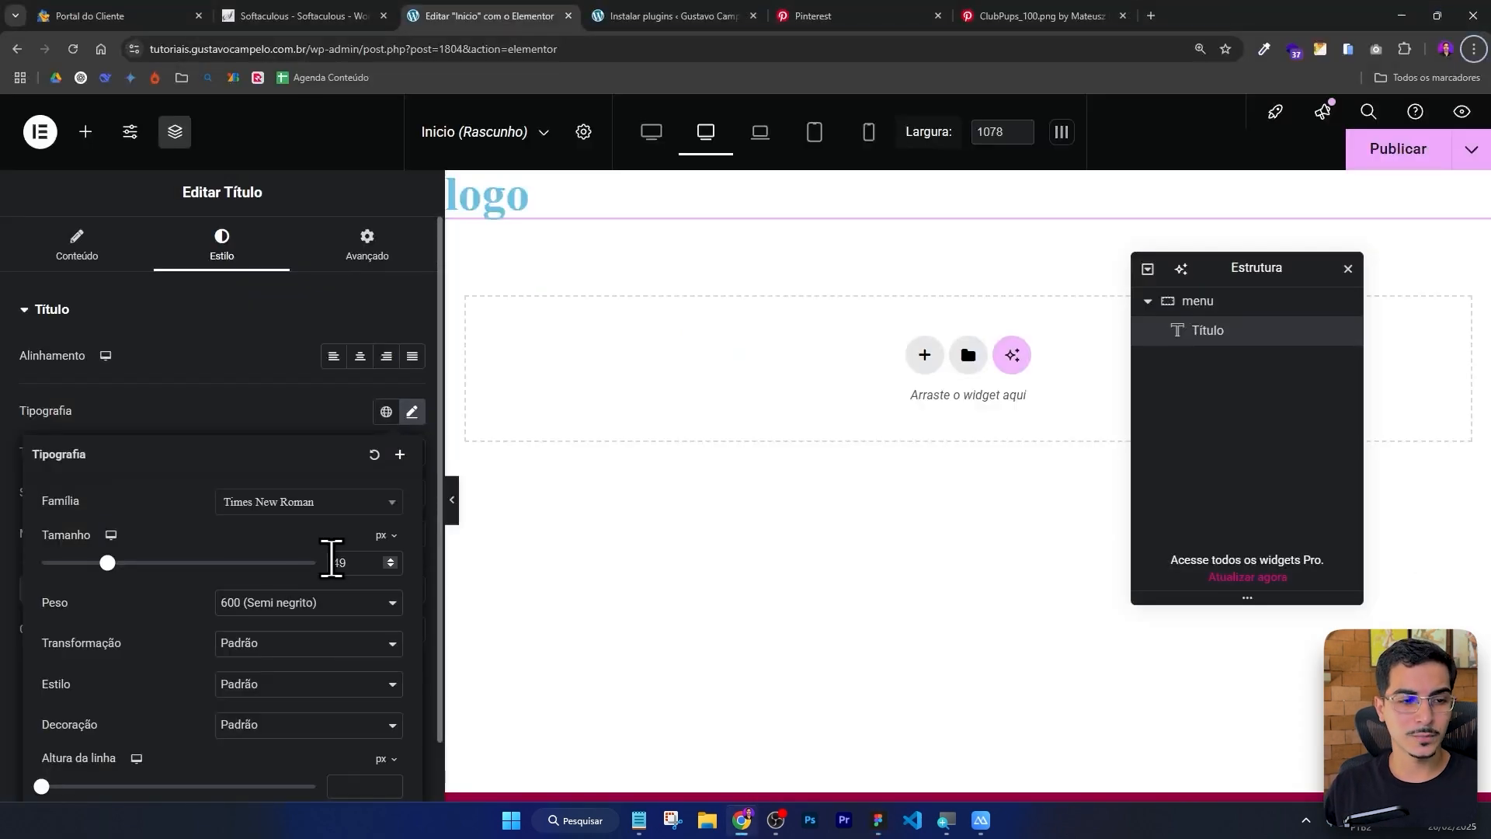
double_click(334, 563)
type("52")
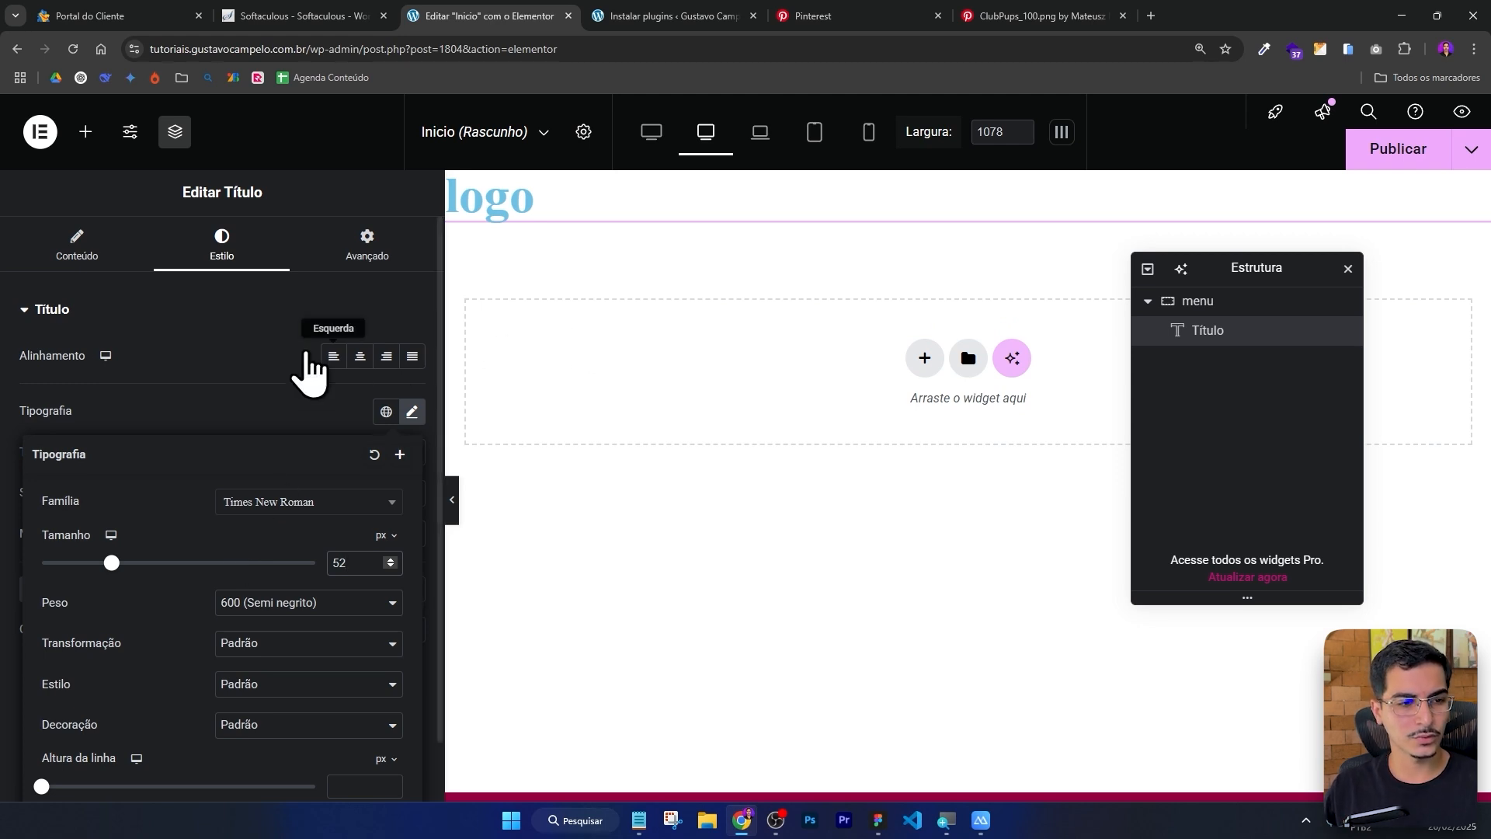
left_click(319, 395)
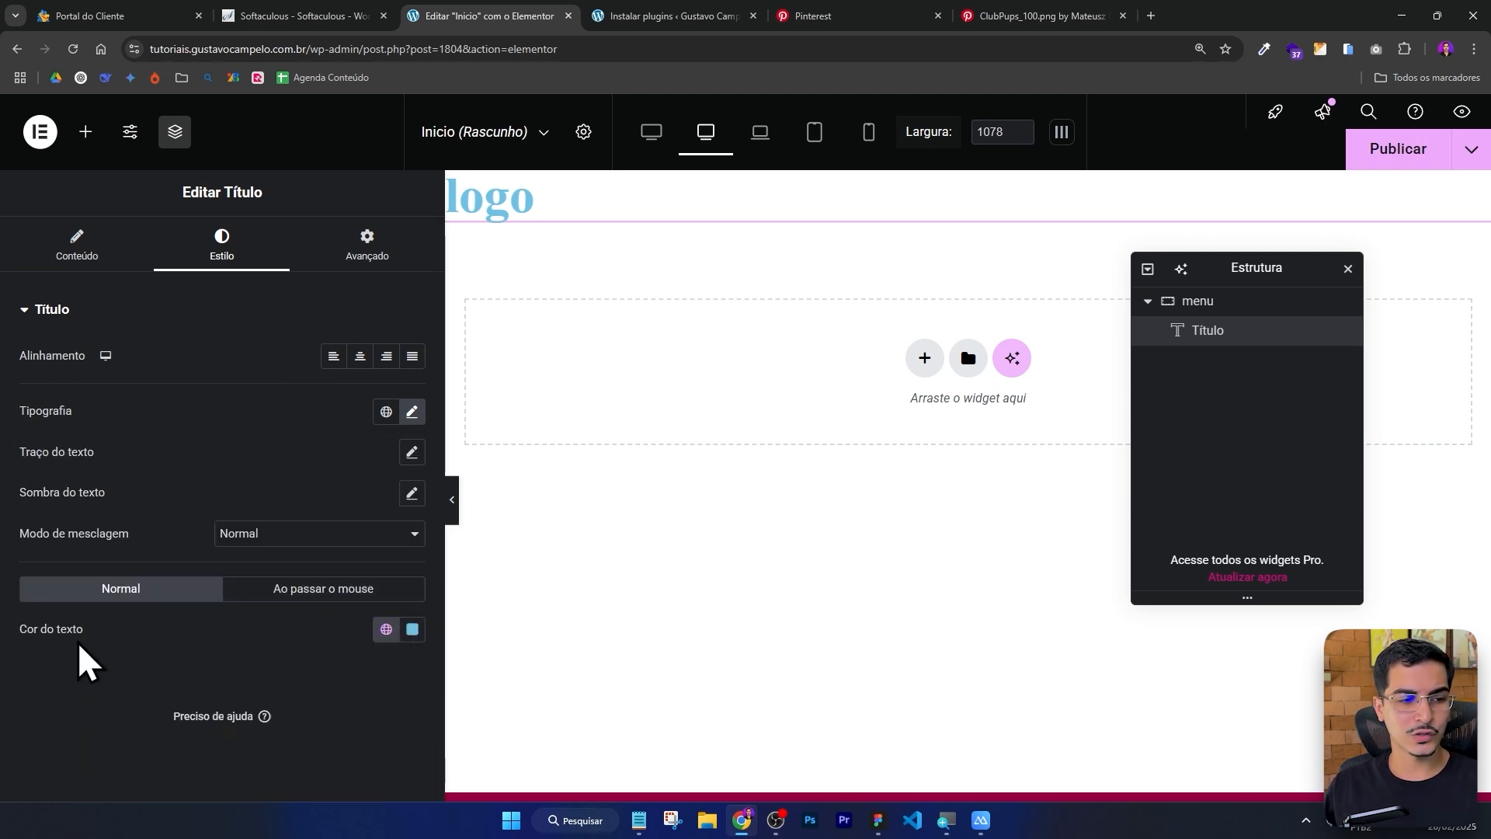
Change the title's text color to dark gray #222222.
left_click_drag(85, 629, 9, 631)
left_click(412, 629)
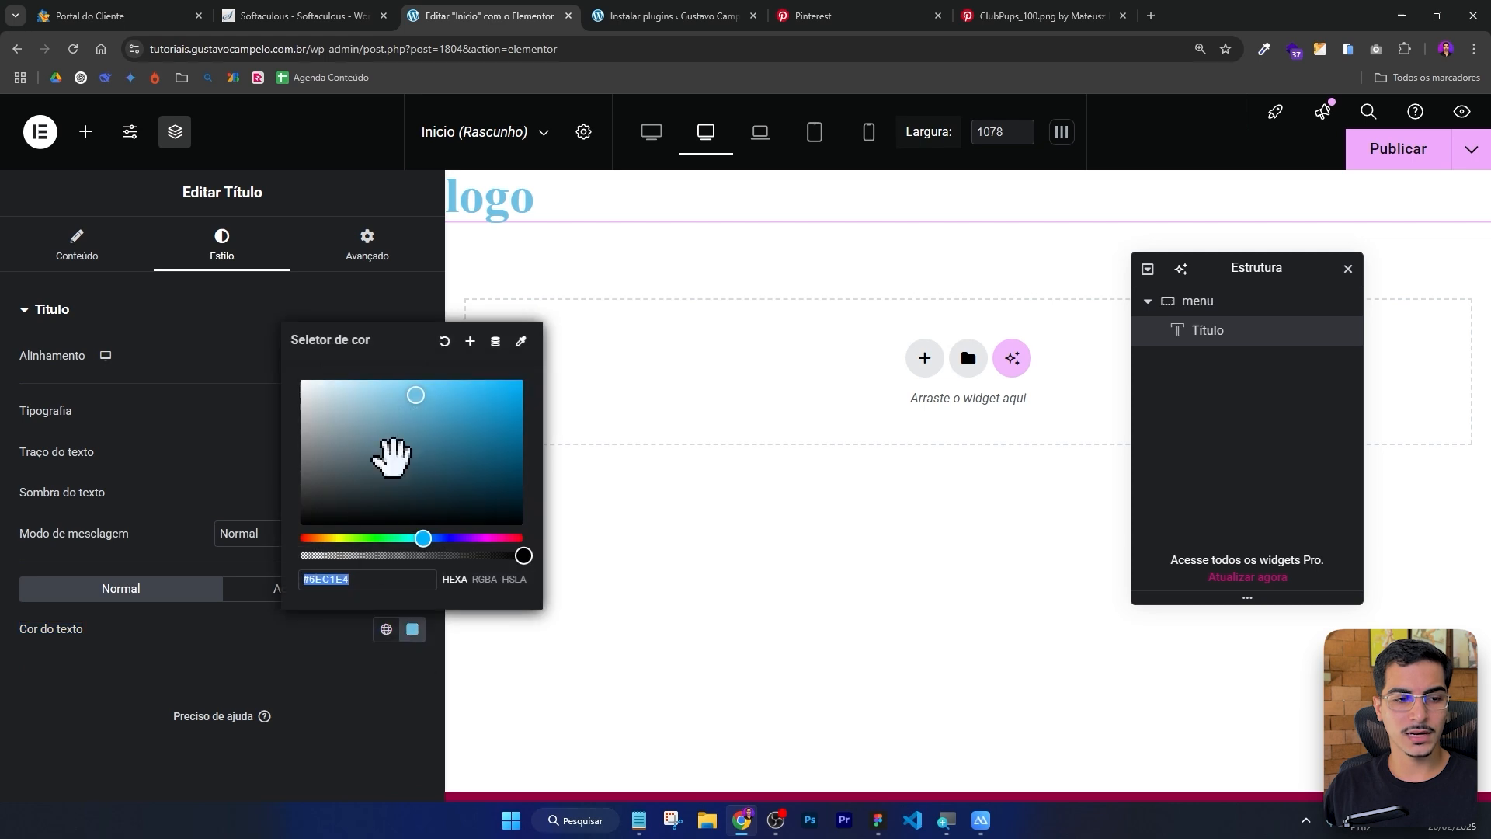
left_click_drag(389, 449, 272, 526)
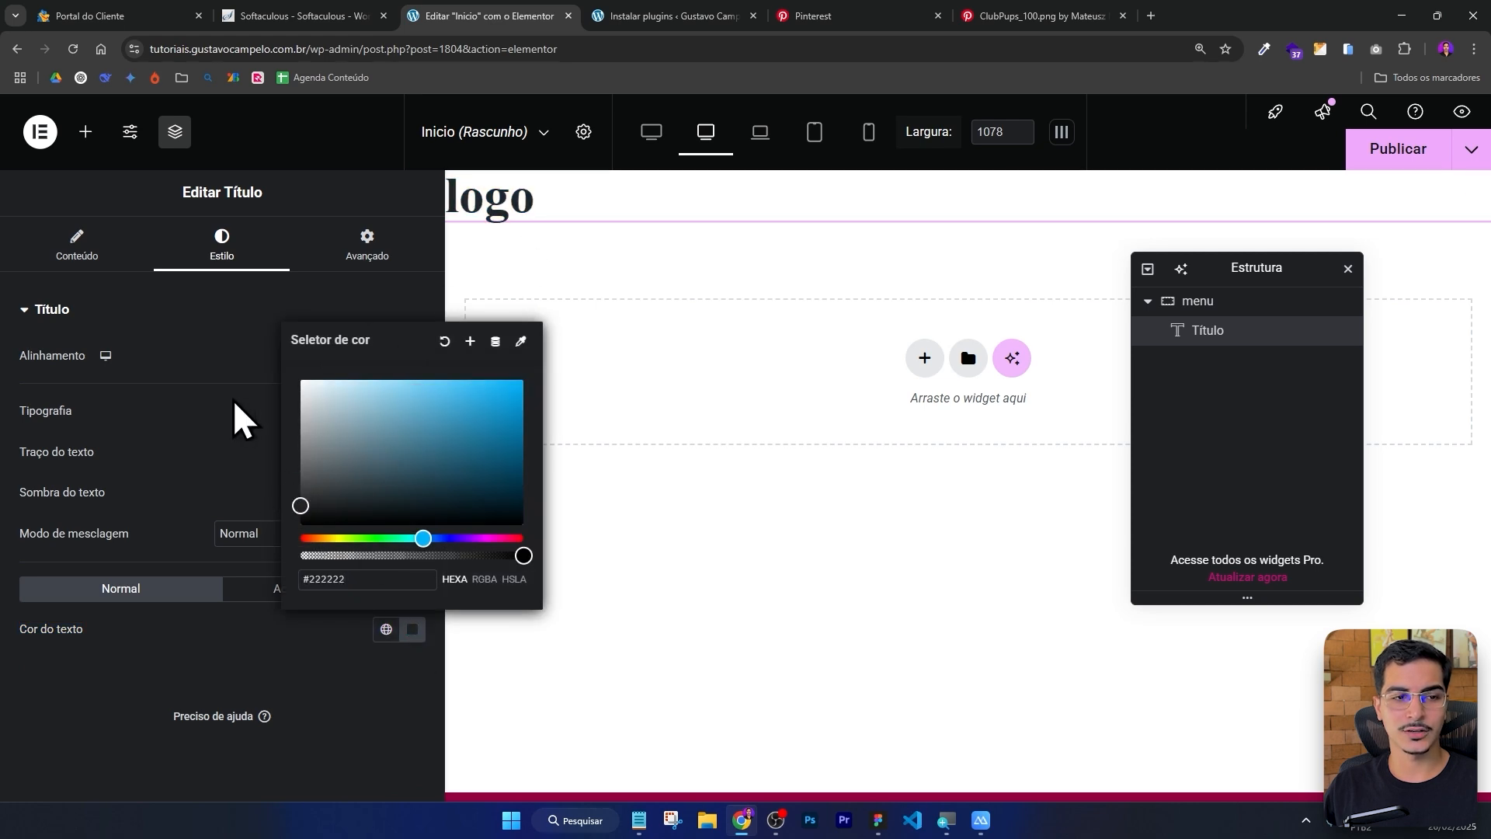
left_click(243, 416)
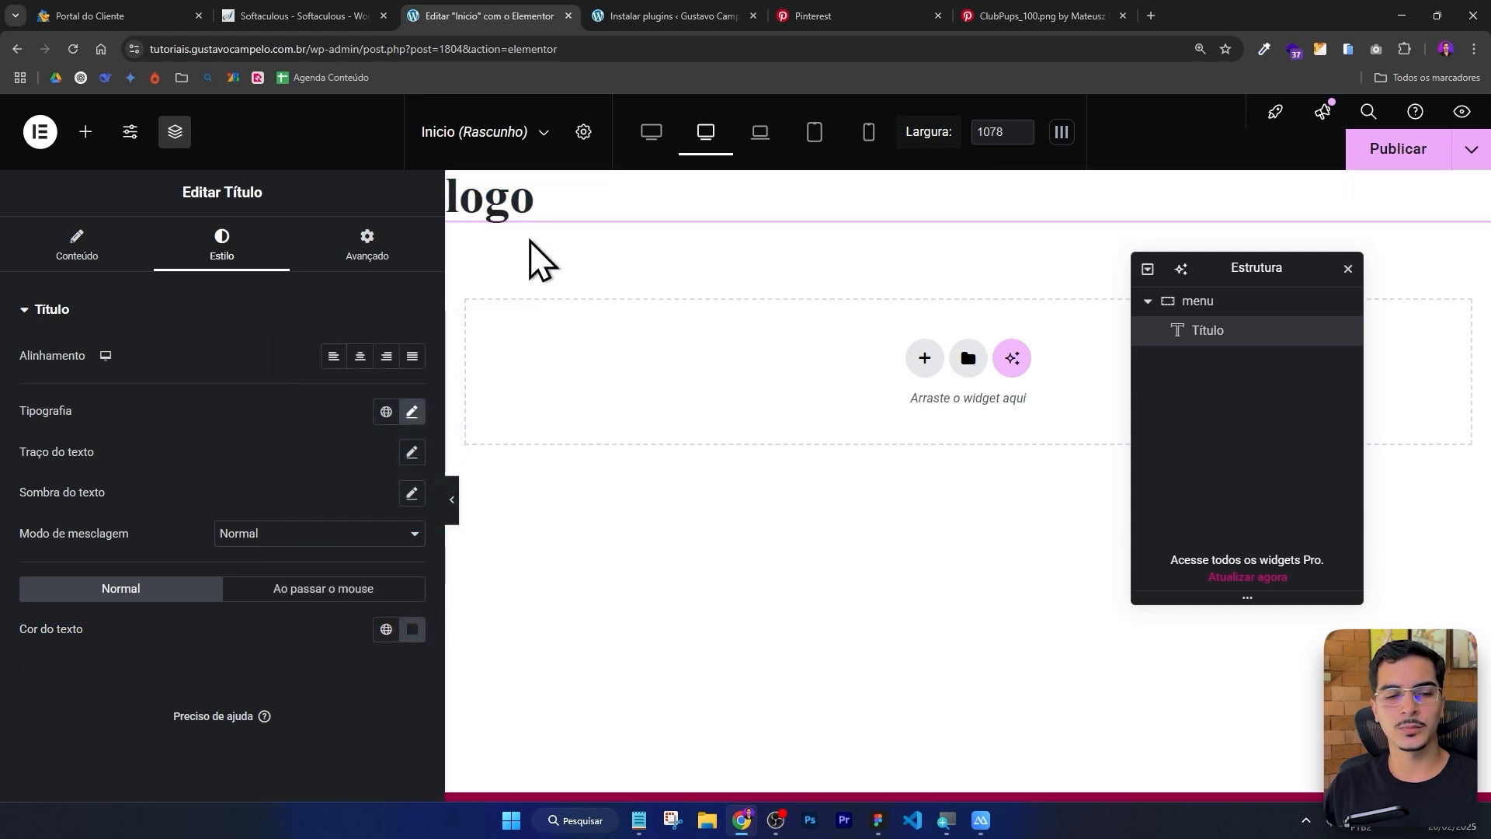
Set the title's font weight to 400 (Normal).
left_click(412, 412)
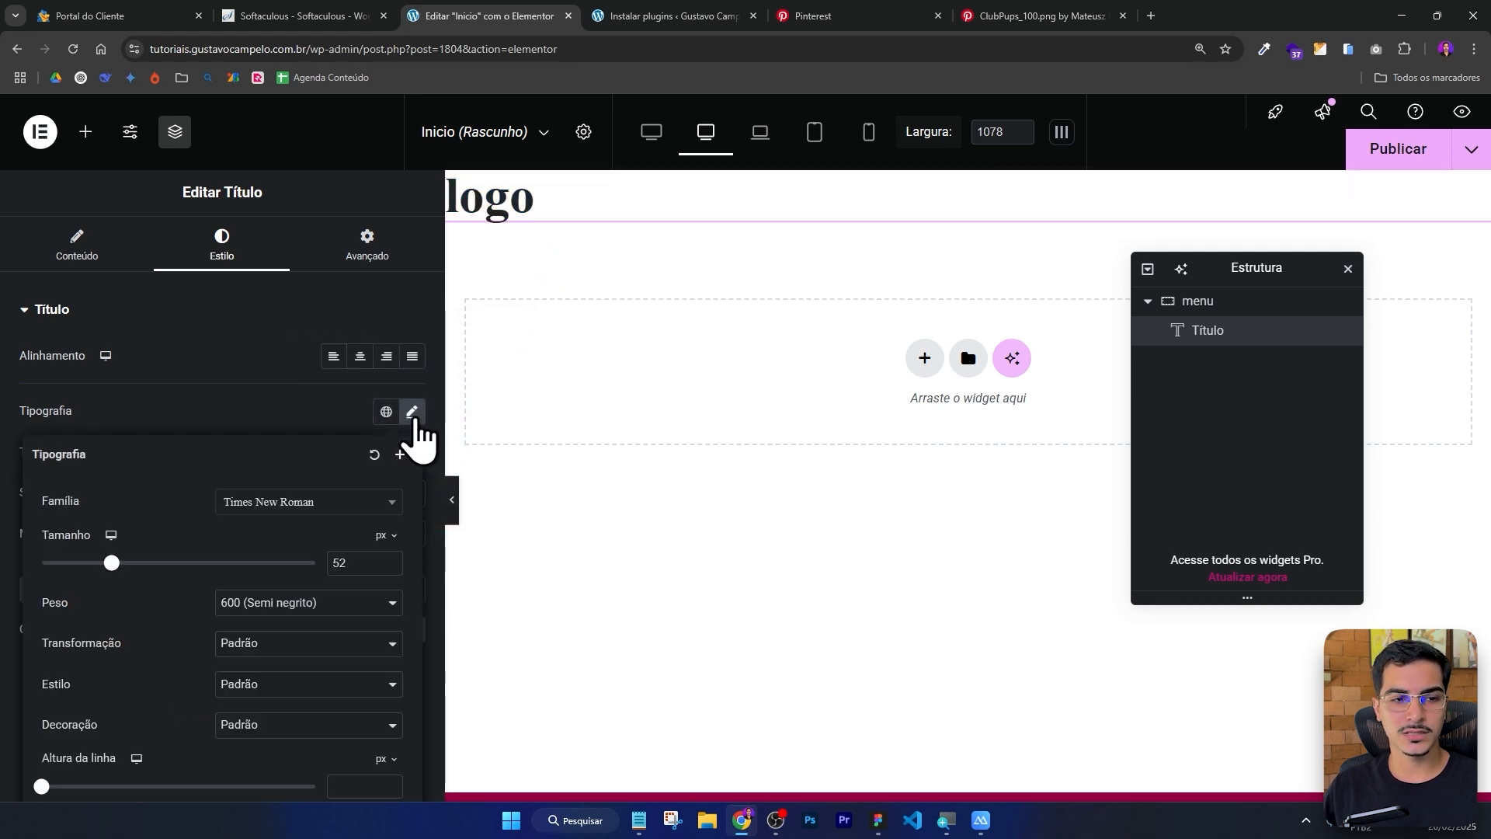
left_click(309, 611)
left_click(283, 420)
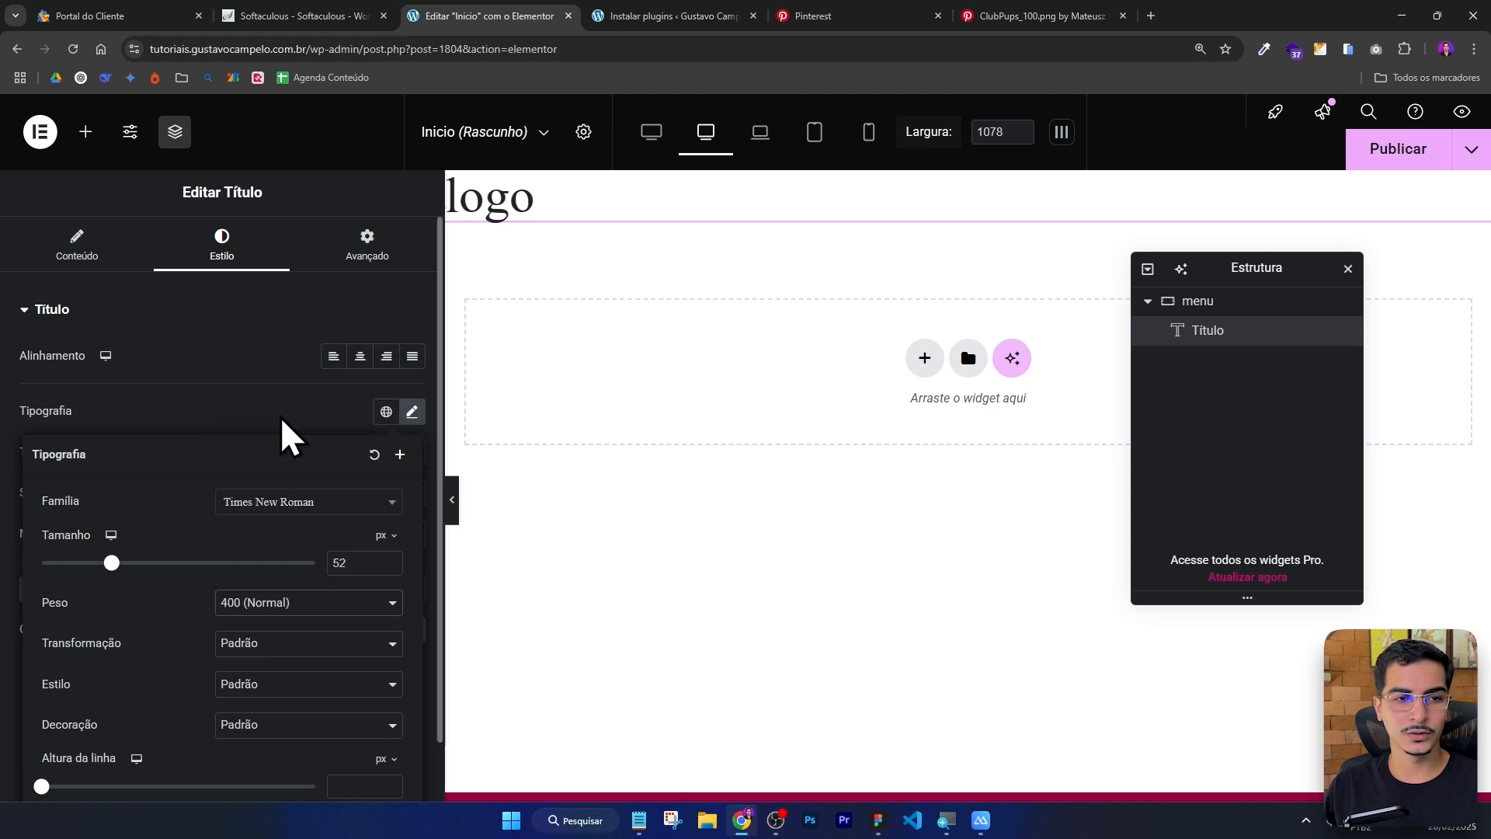
left_click(279, 380)
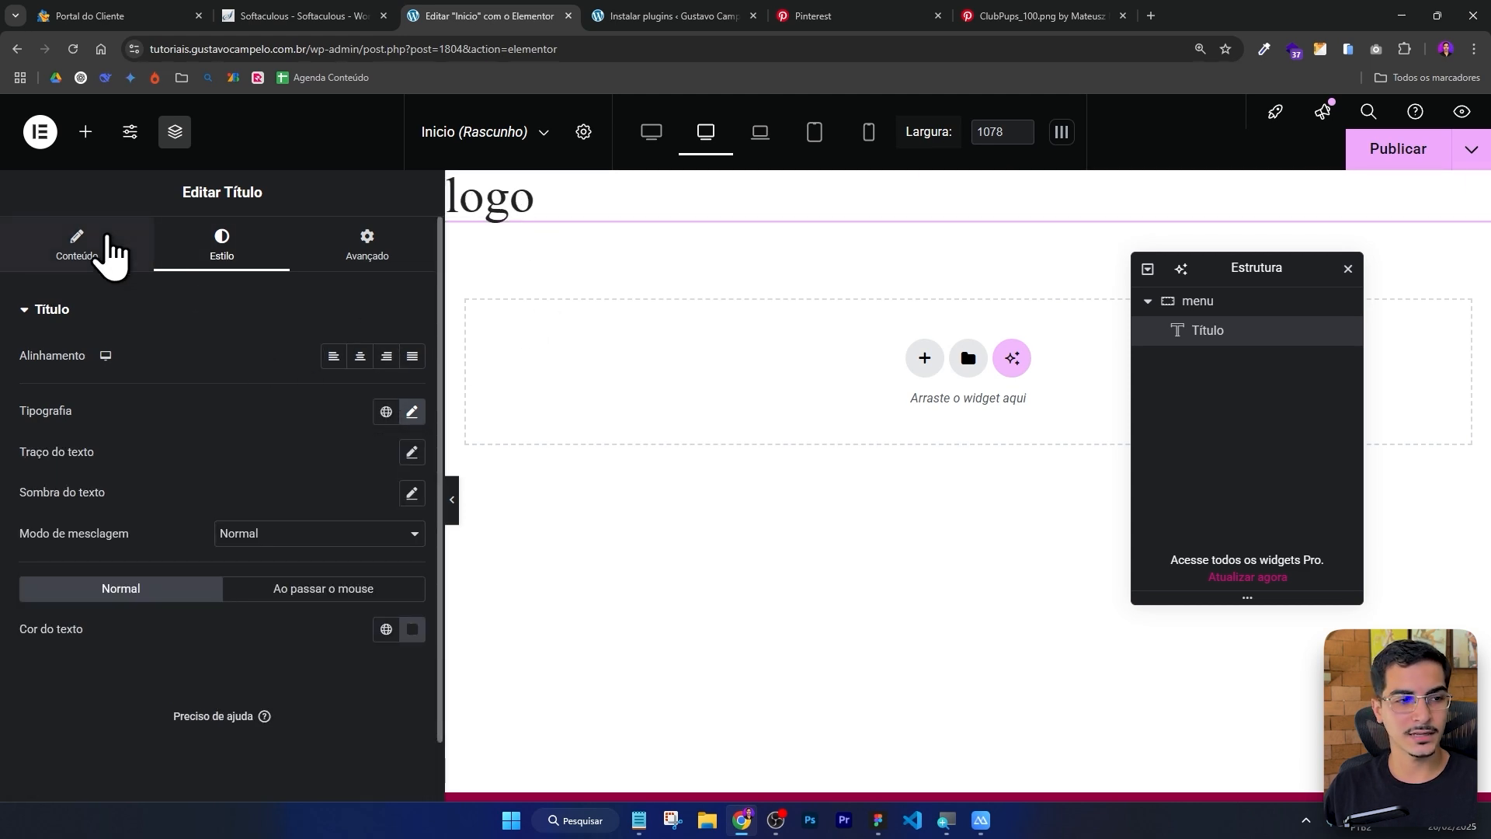
Change the title text to logo. with a trailing period.
left_click(112, 257)
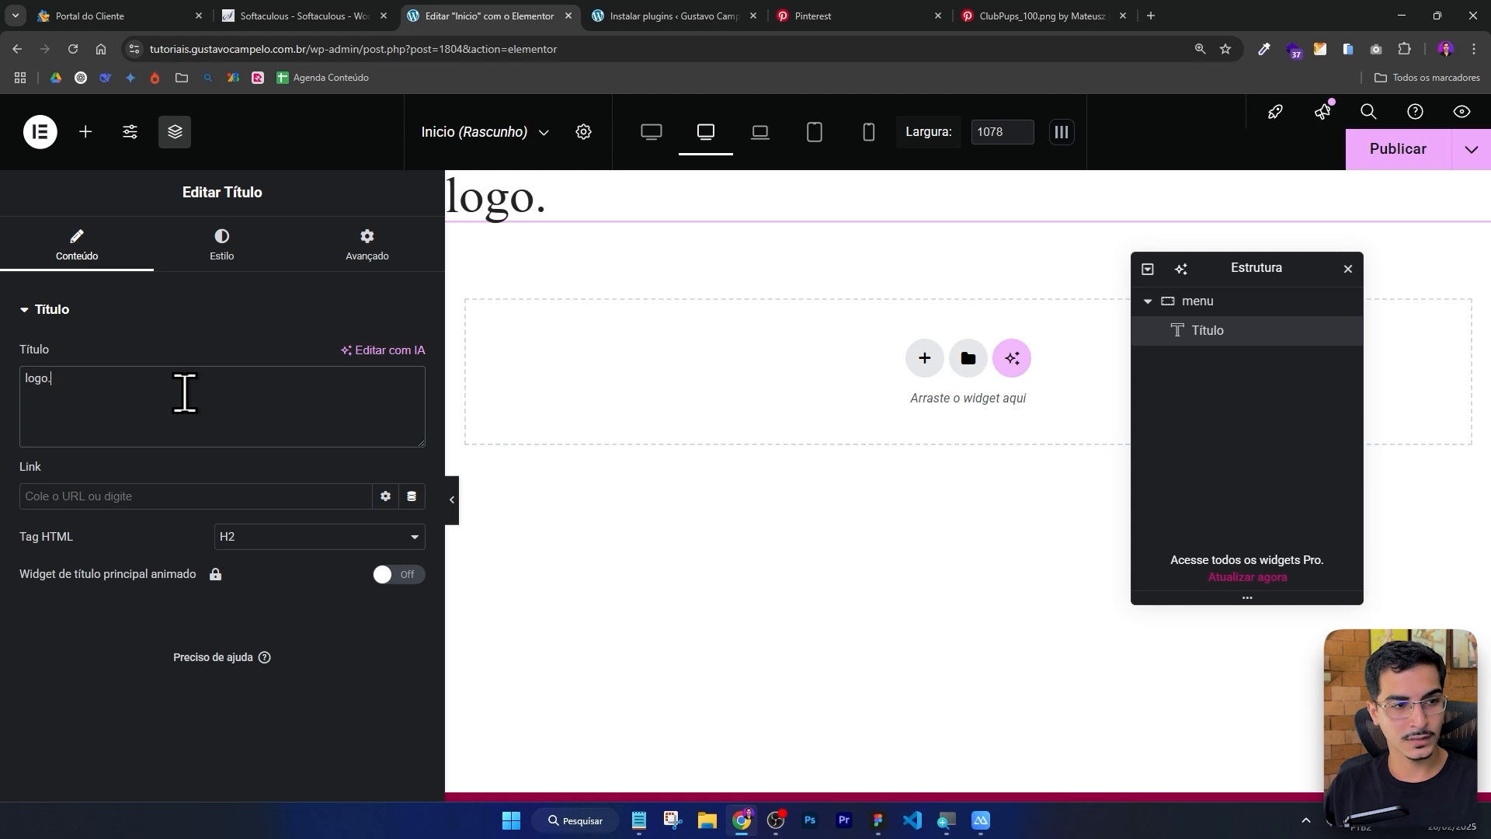
left_click_drag(93, 380, 14, 400)
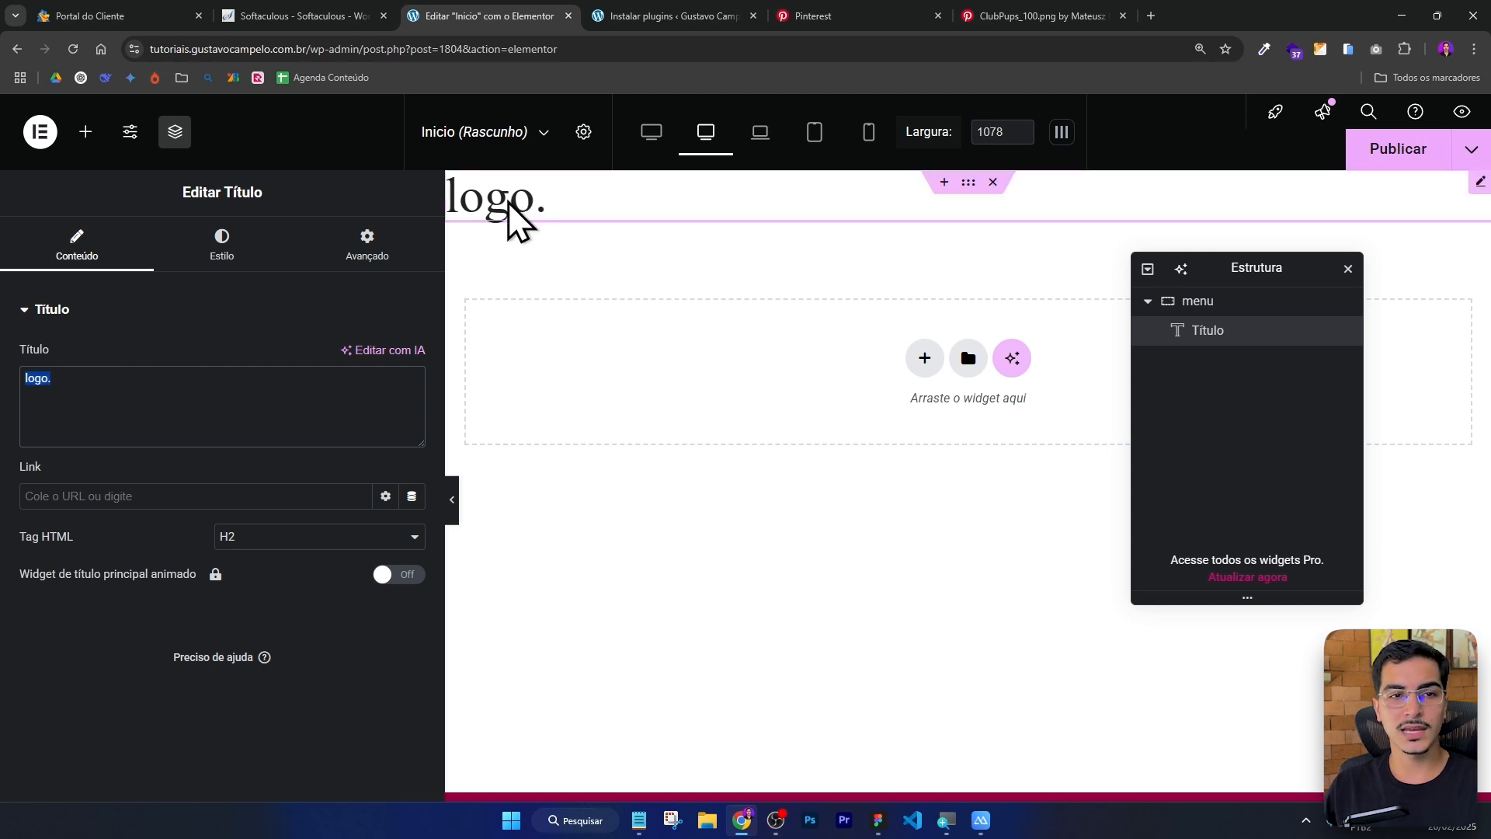
left_click(91, 390)
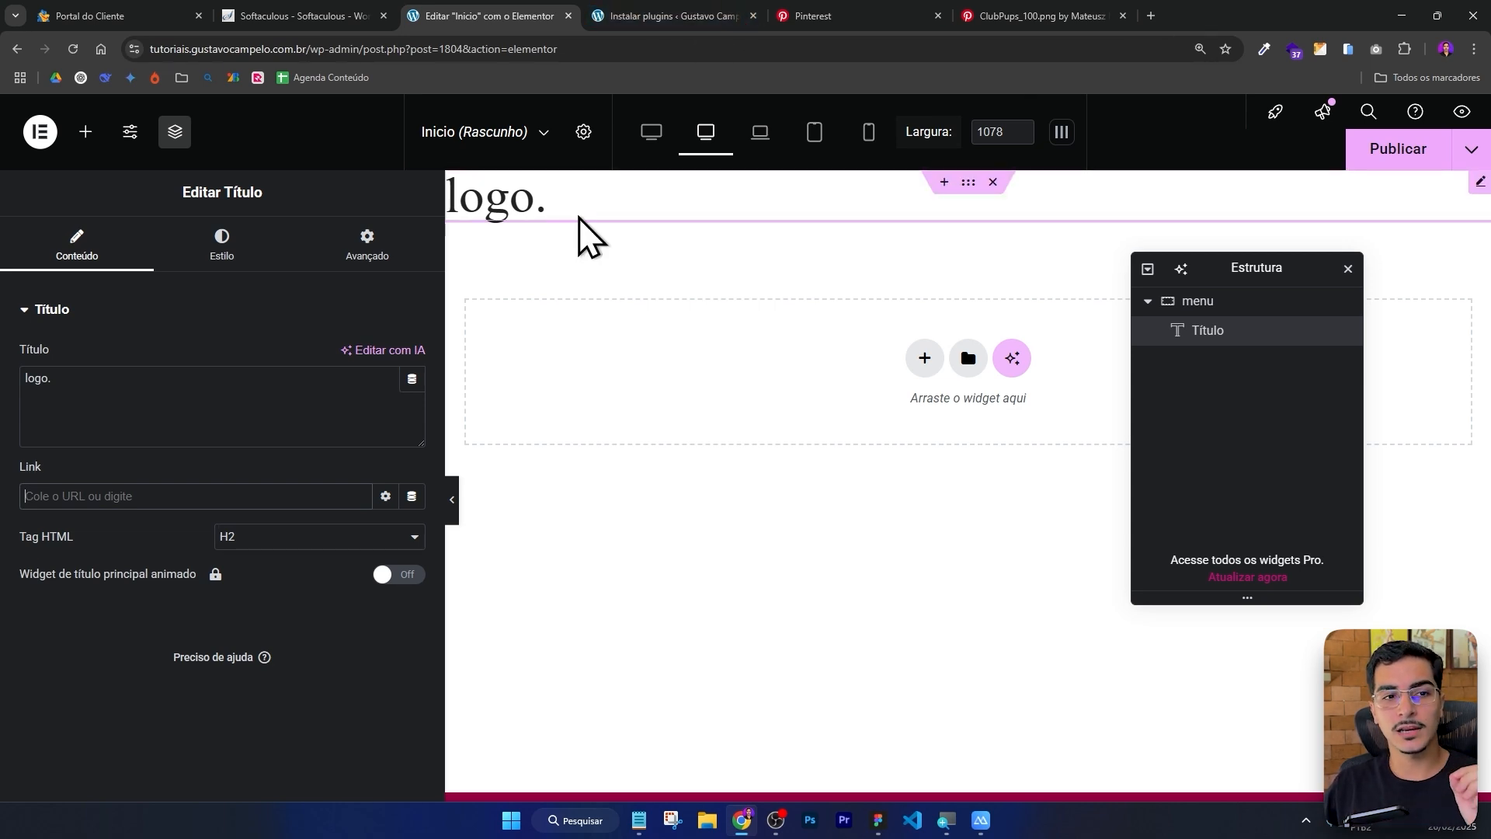
Examine the Pinterest reference and the Figma header's menu frame with its links.
left_click(812, 16)
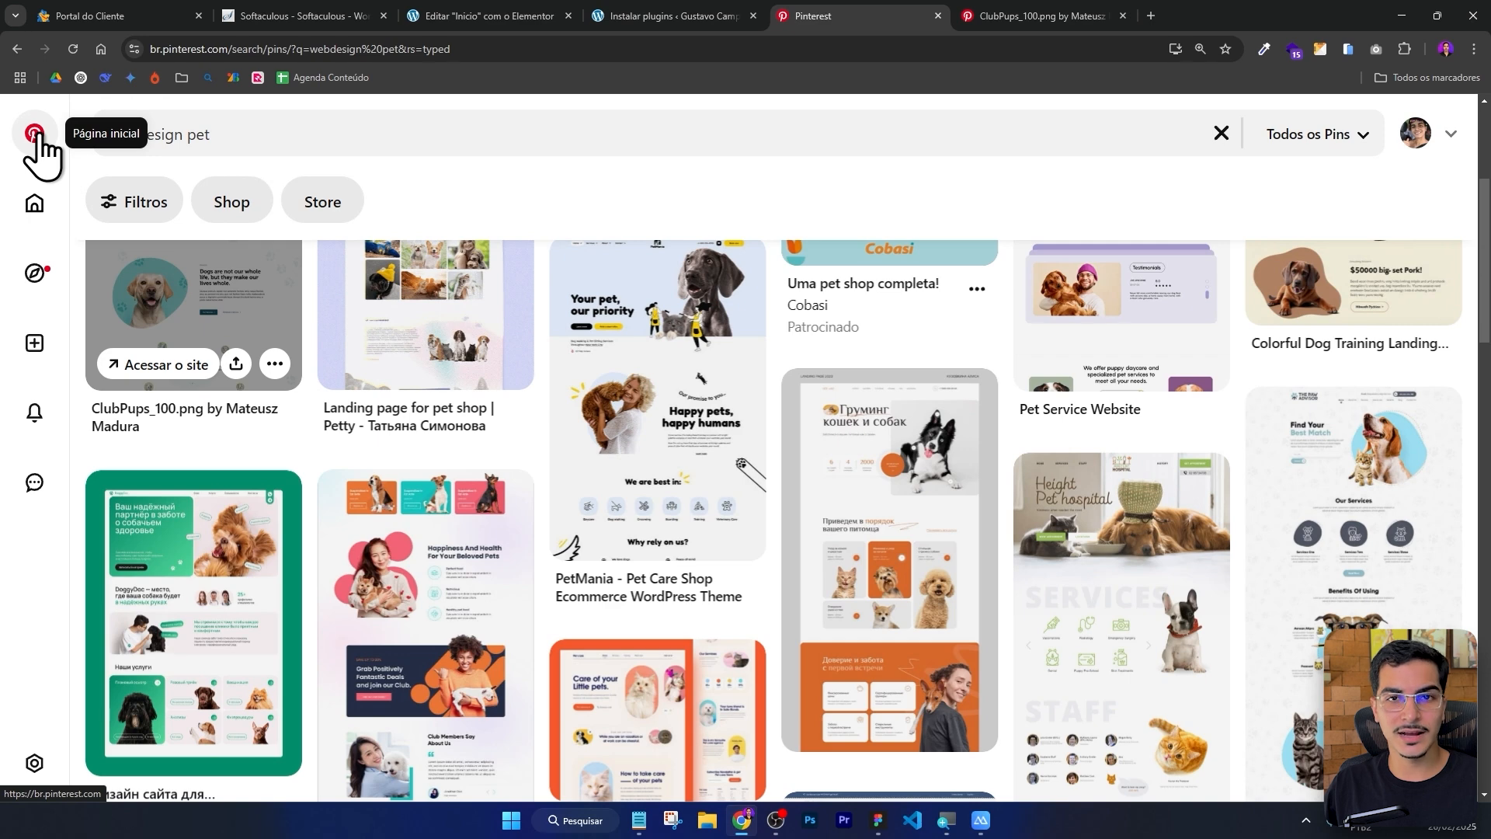
left_click(578, 17)
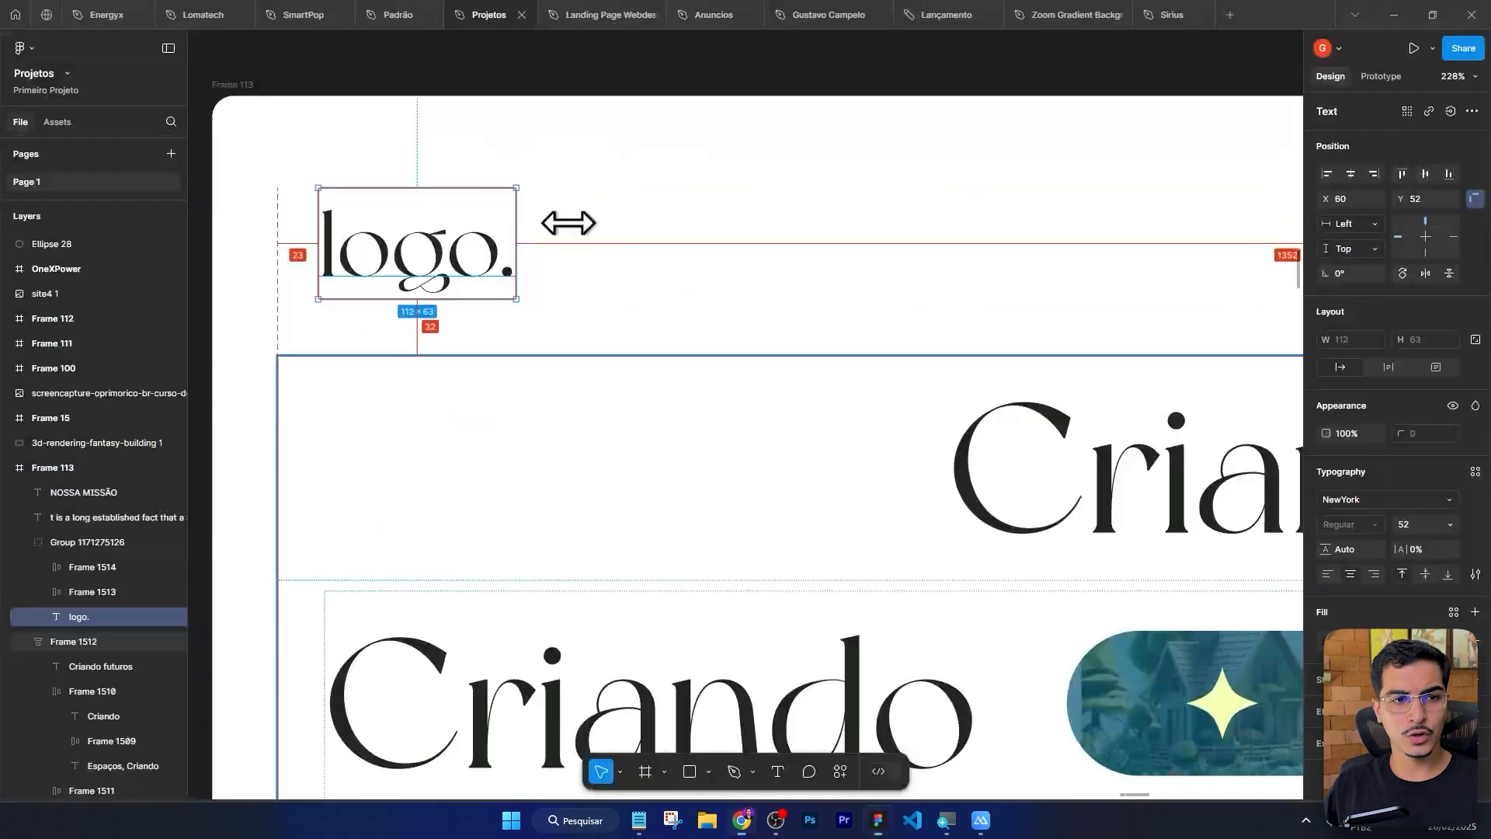
key("alt+Tab")
left_click(1026, 315)
scroll(1025, 315, "down", 4)
left_click_drag(1069, 291, 579, 291)
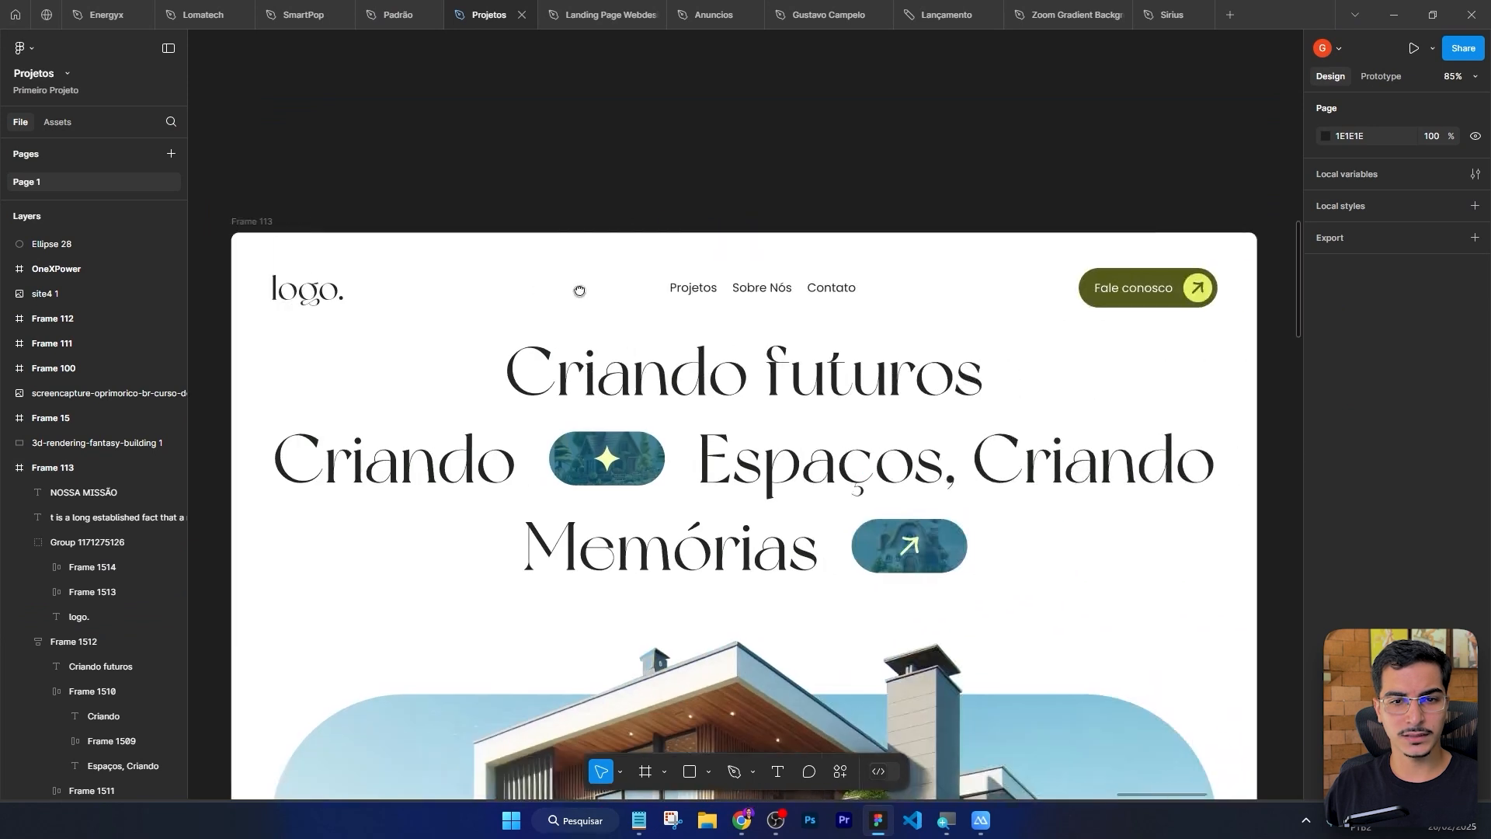
scroll(783, 288, "up", 1)
double_click(663, 290)
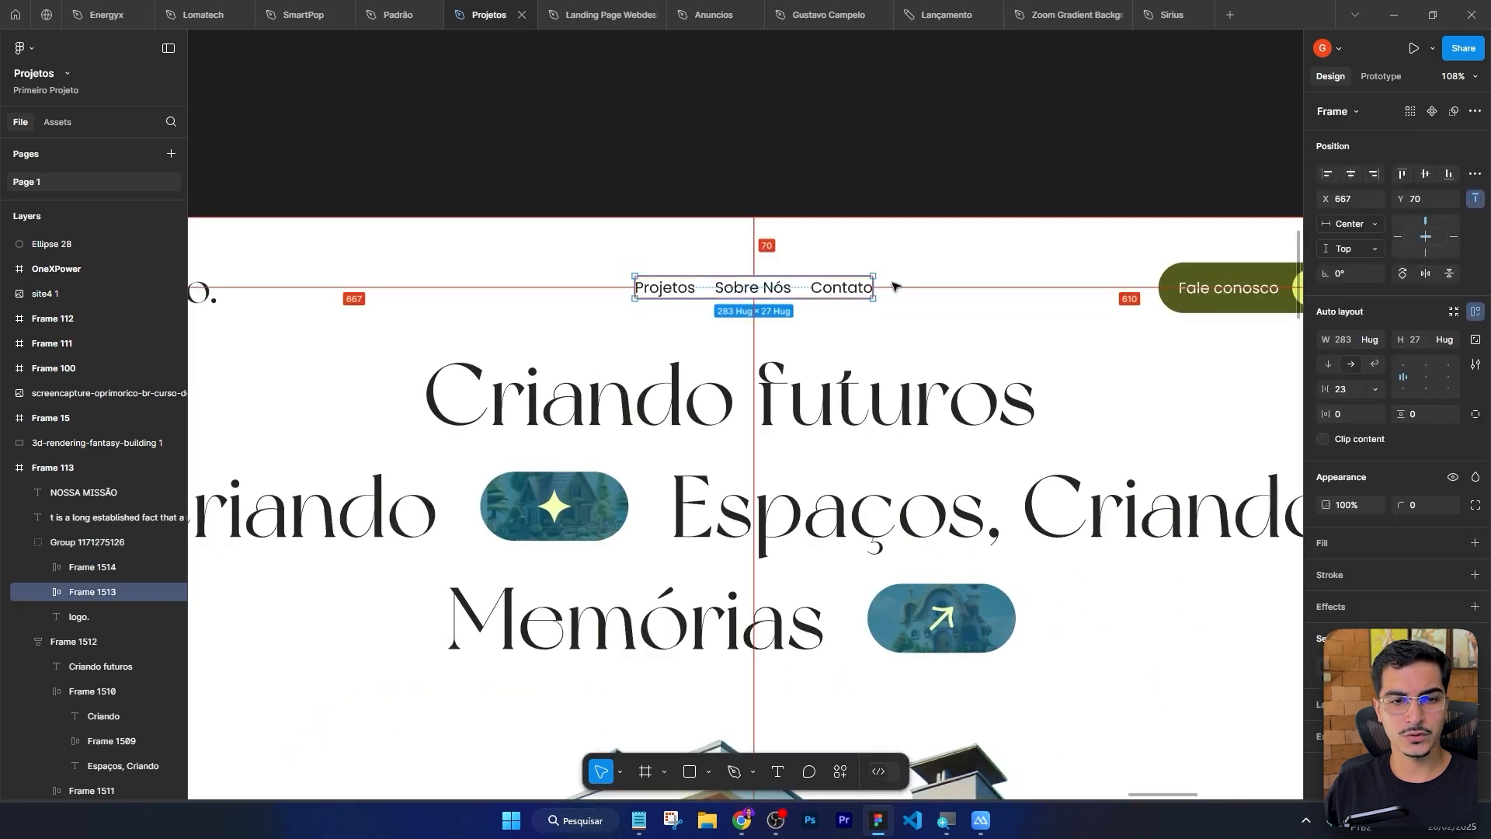
key("alt+Tab")
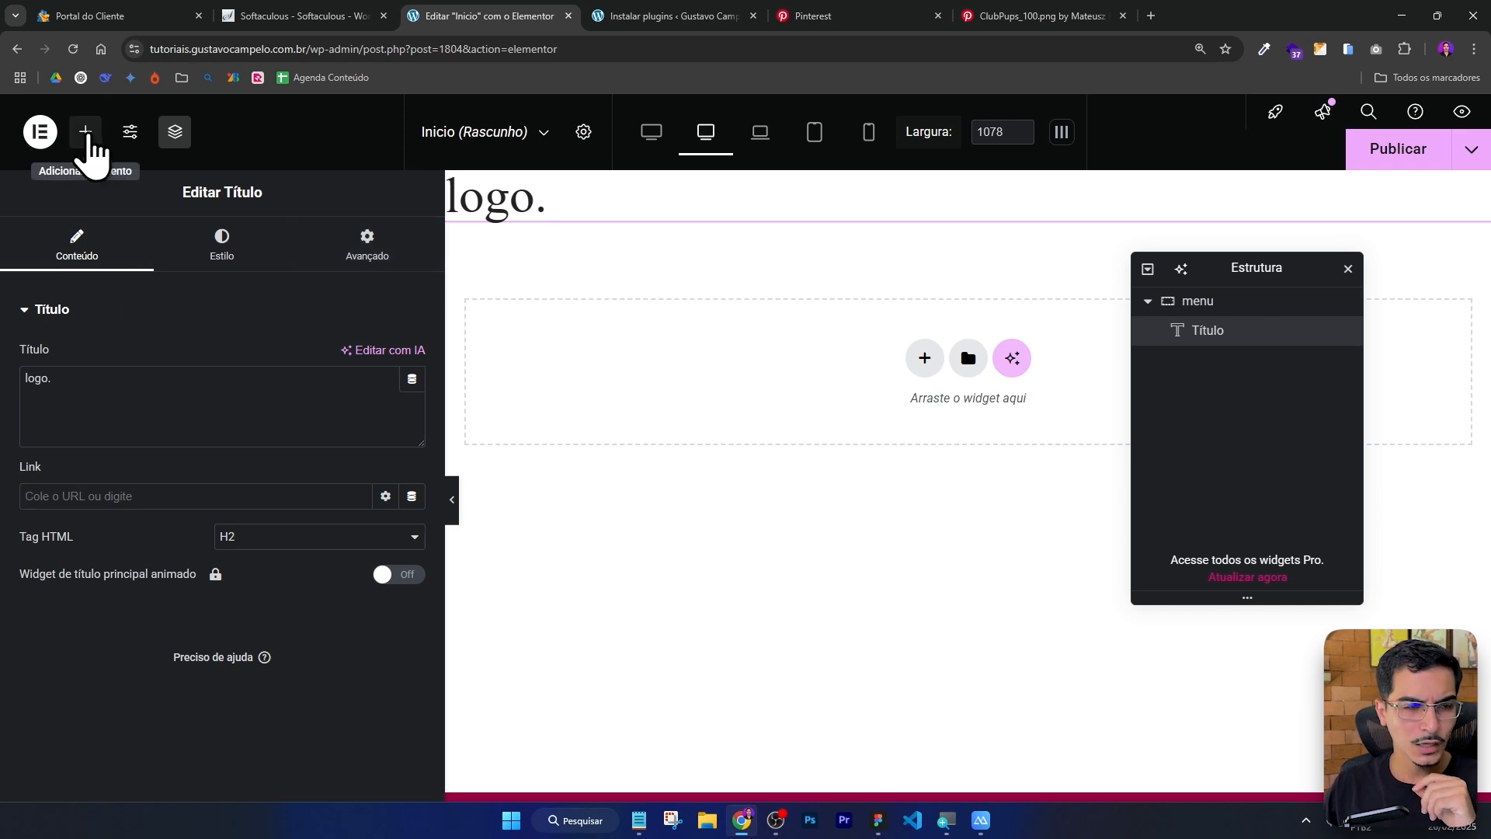
Open the widget panel and compare it with the Figma menu of Projetos, Sobre Nós and Contato.
left_click(85, 133)
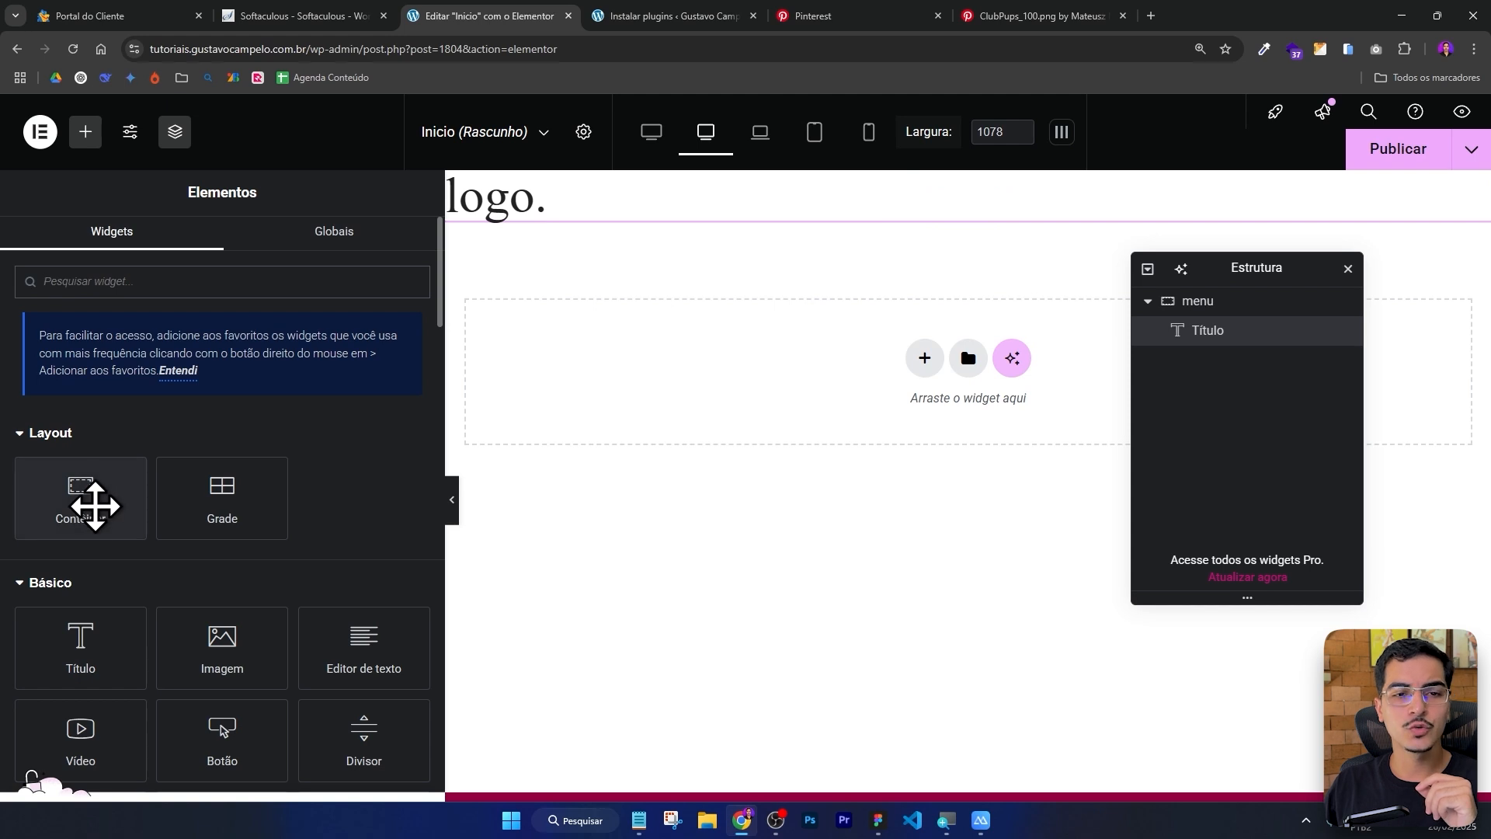
left_click_drag(93, 506, 283, 483)
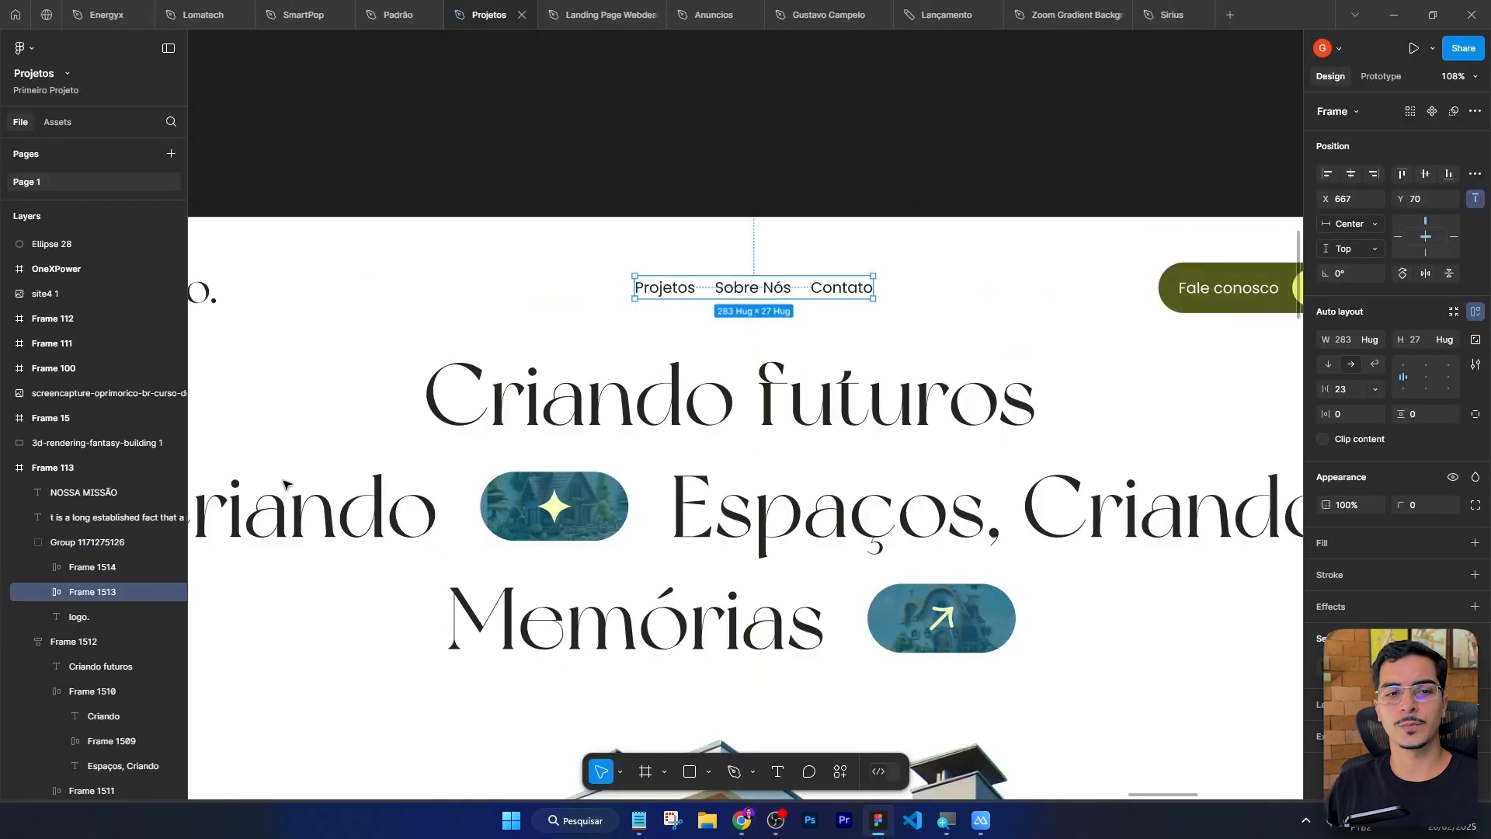
scroll(633, 241, "up", 5)
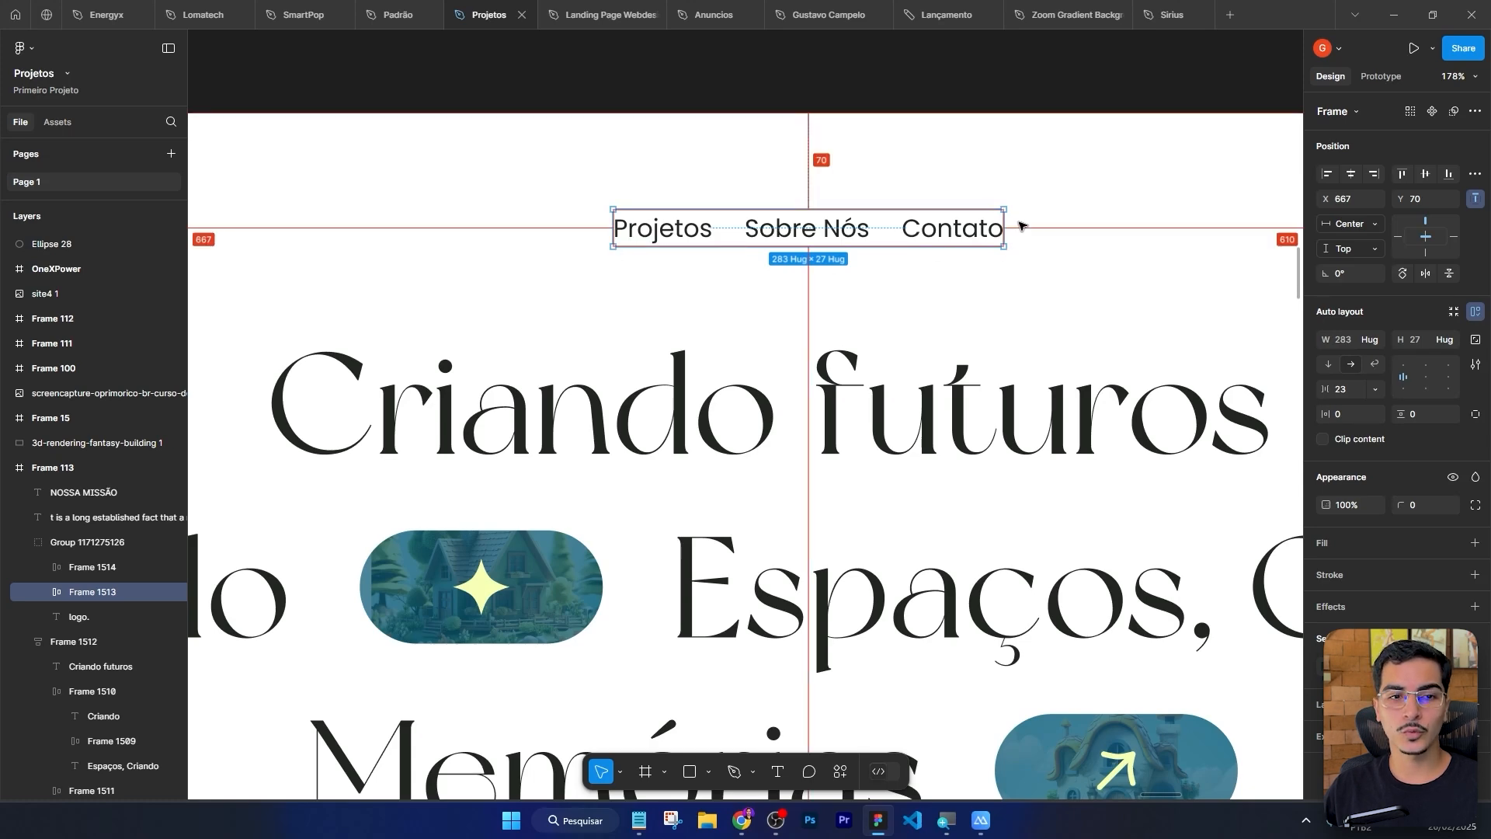
key("alt+Tab")
key("alt+Tab")
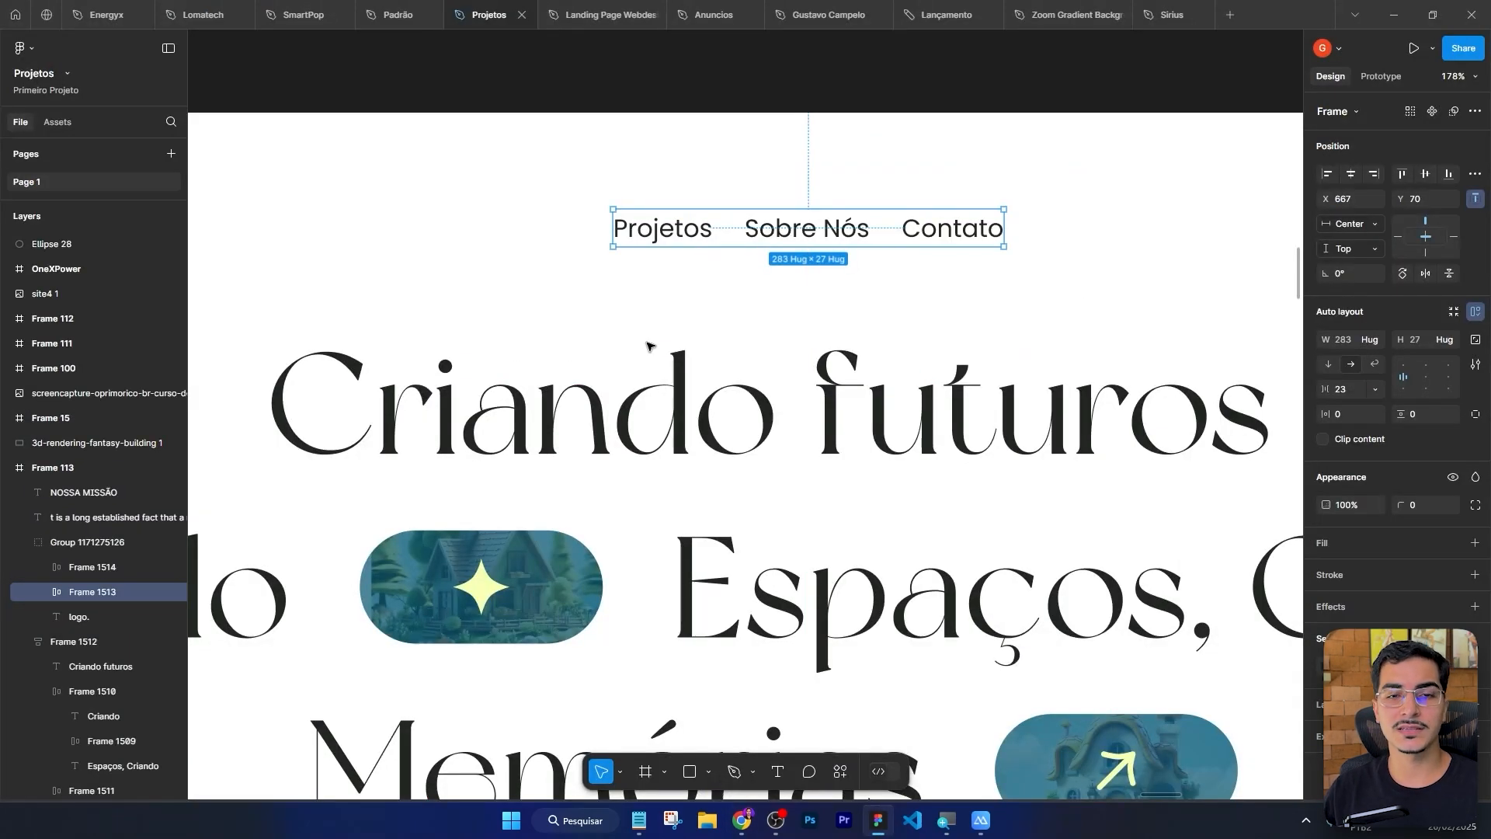
key("alt+Tab")
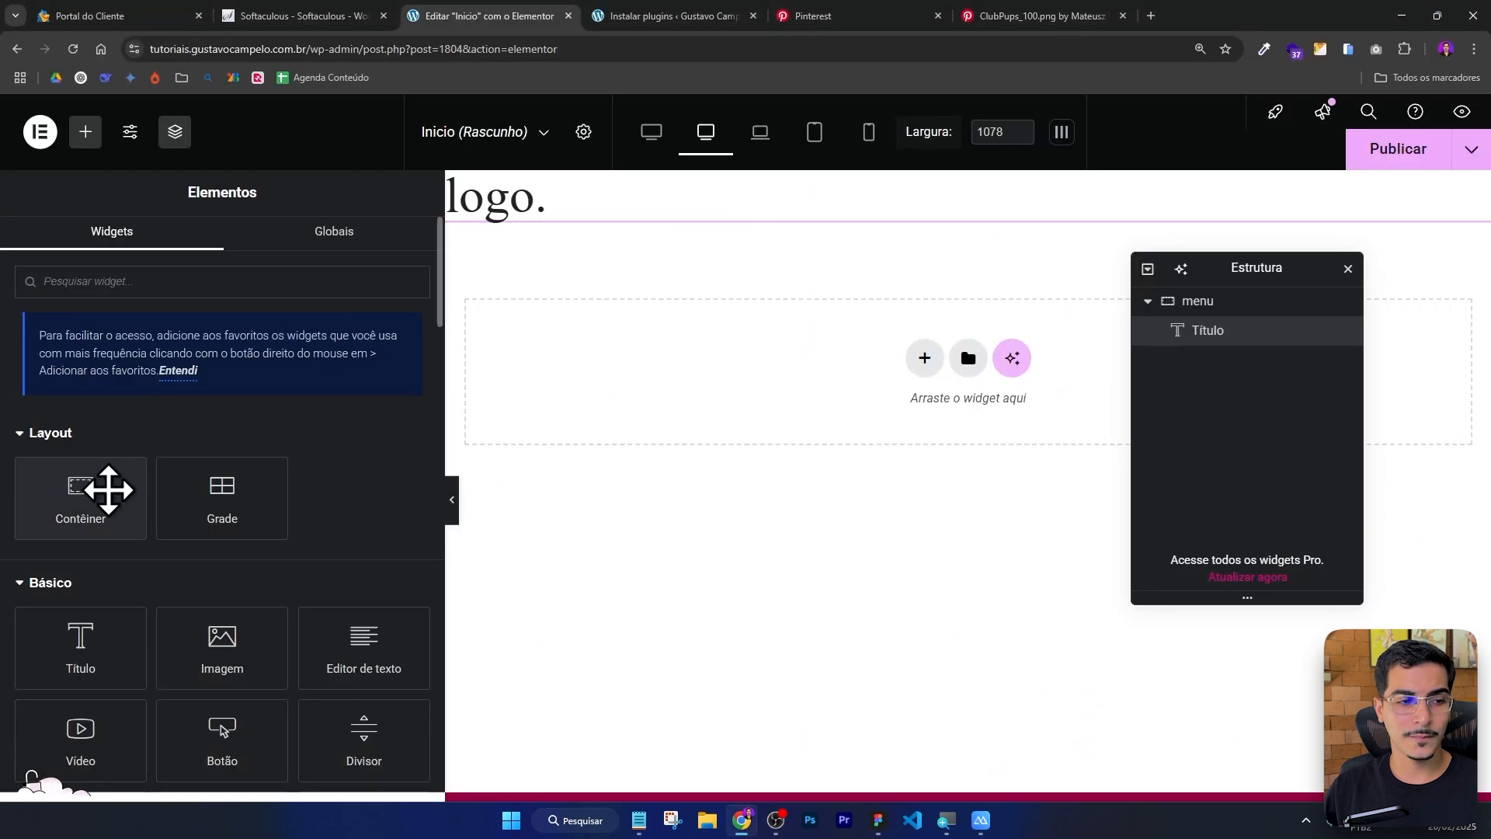
Add a new container inside the menu container, next to the logo heading.
left_click_drag(109, 489, 921, 209)
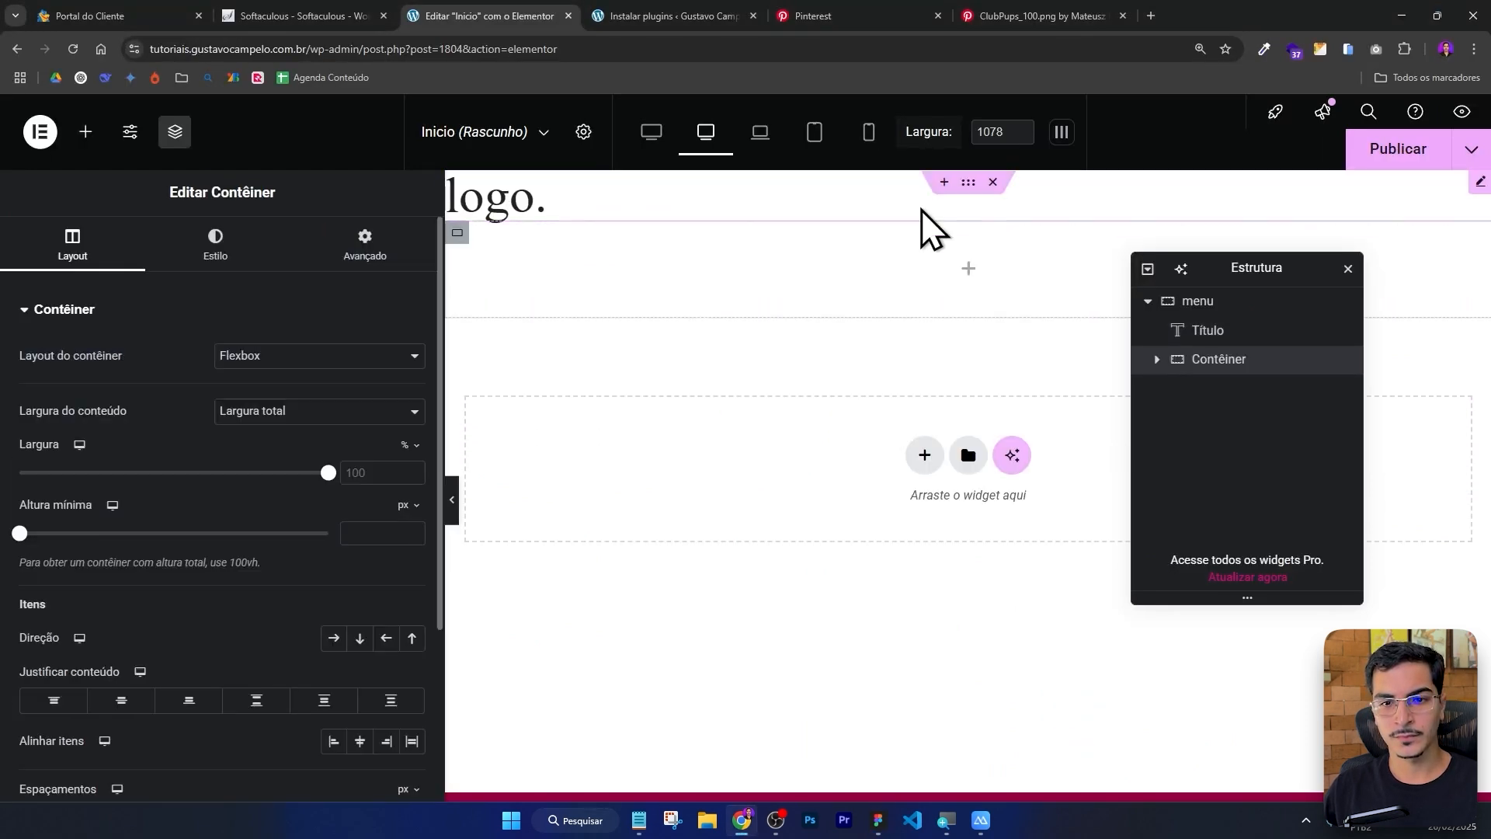
left_click(1191, 302)
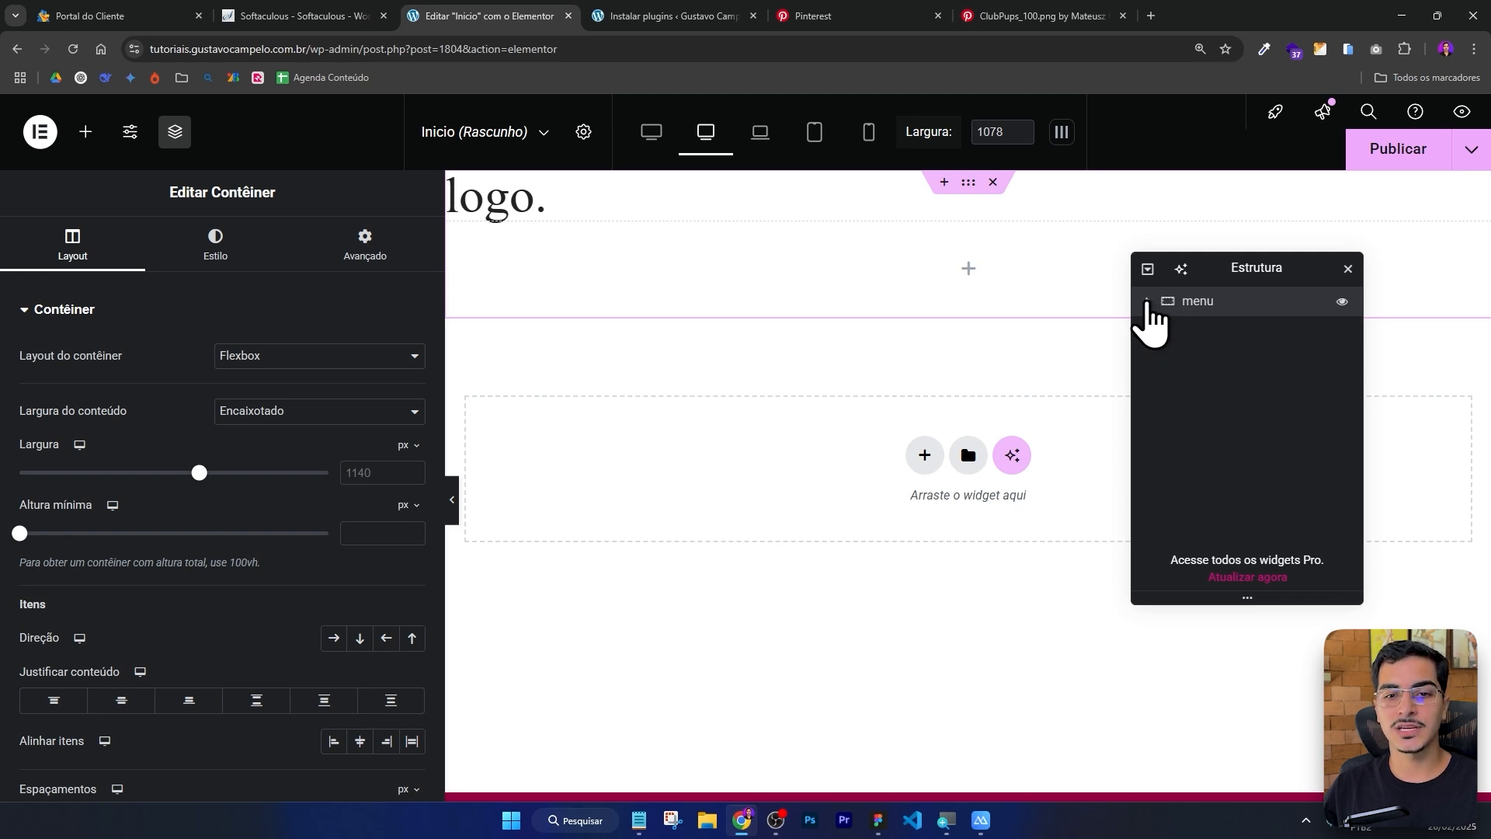
left_click(1148, 302)
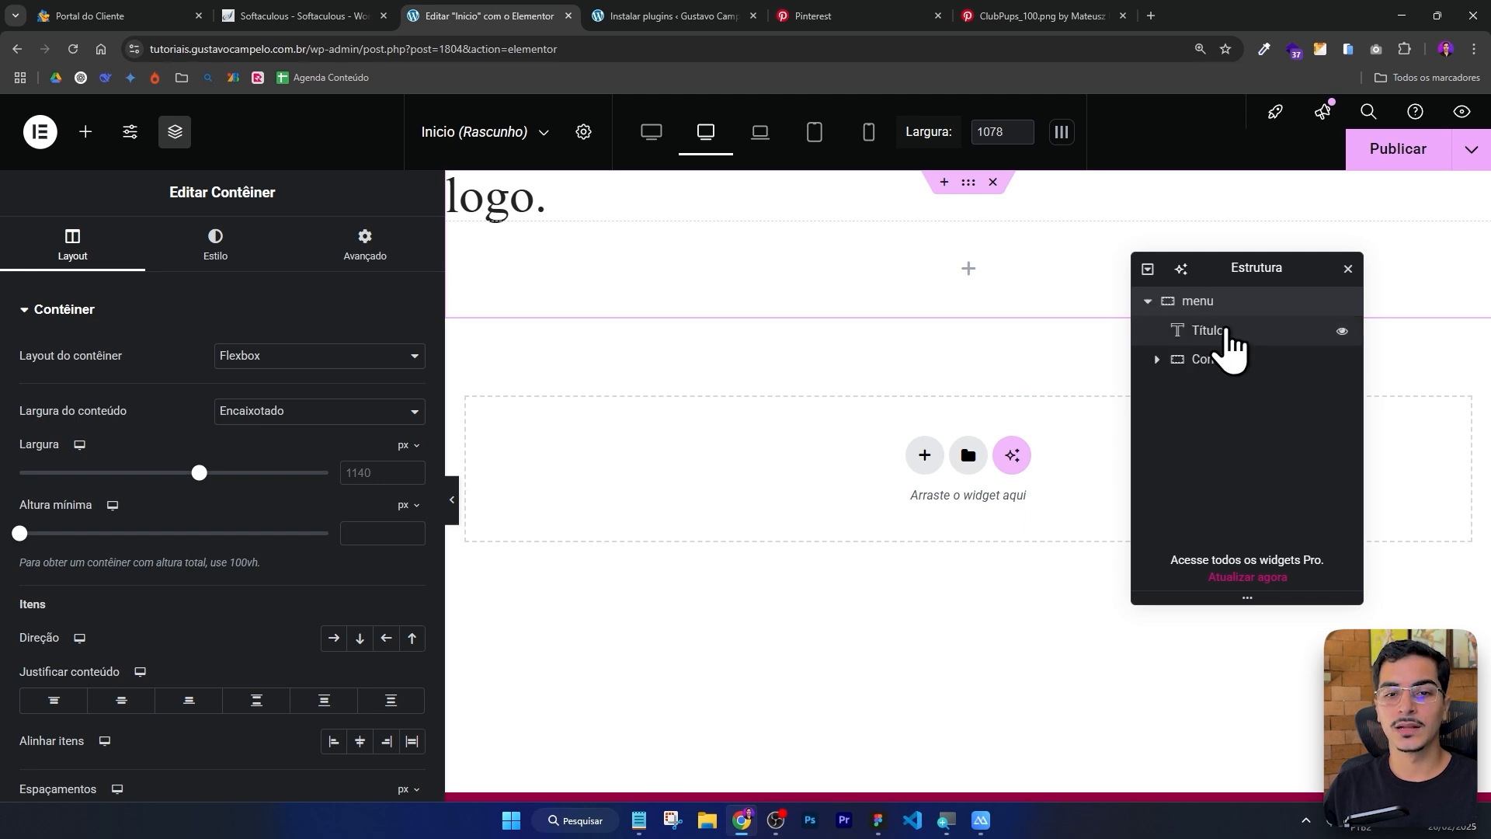
left_click(1226, 331)
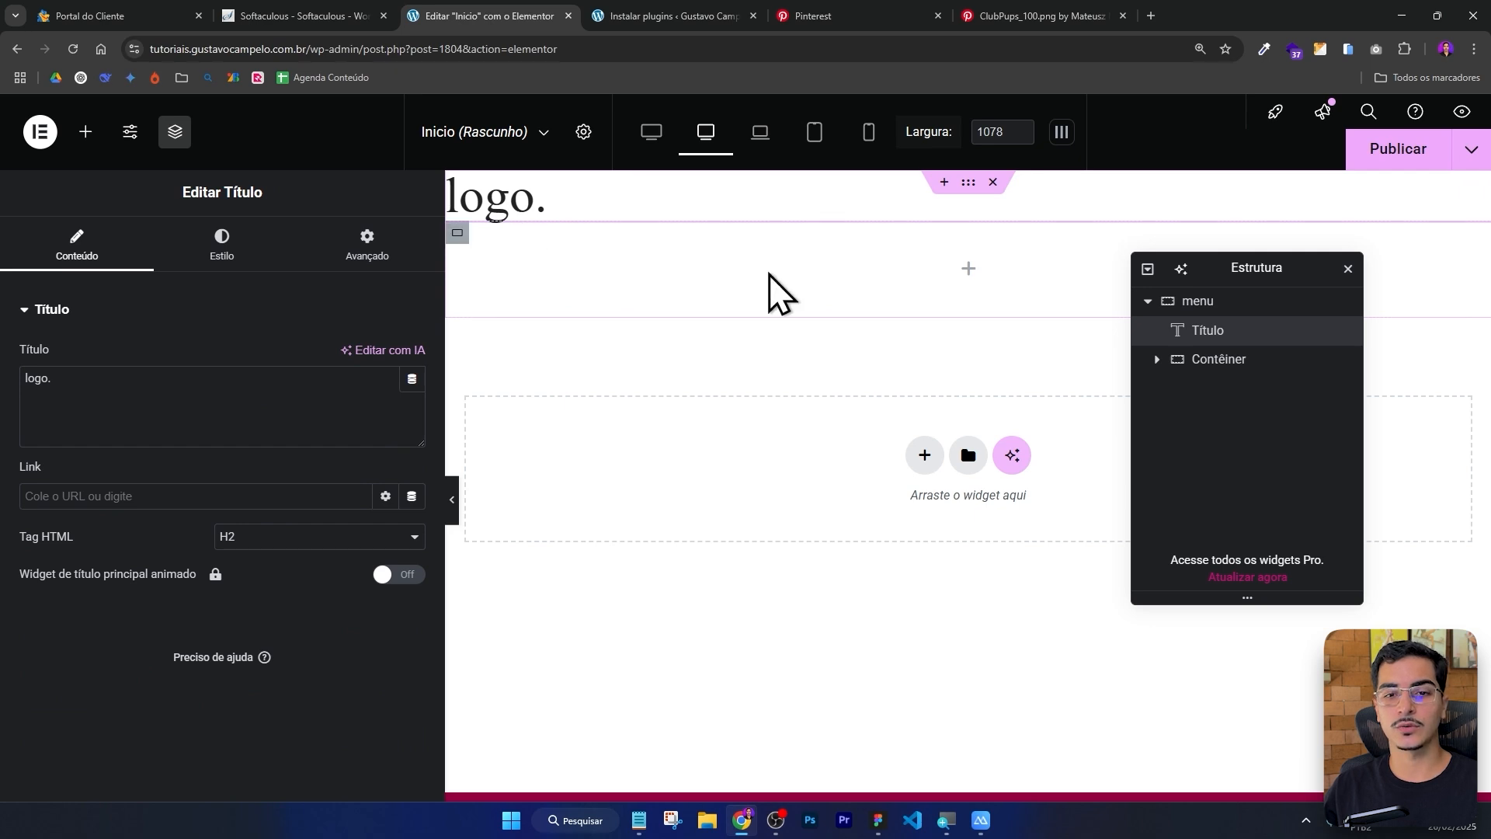
left_click(1217, 364)
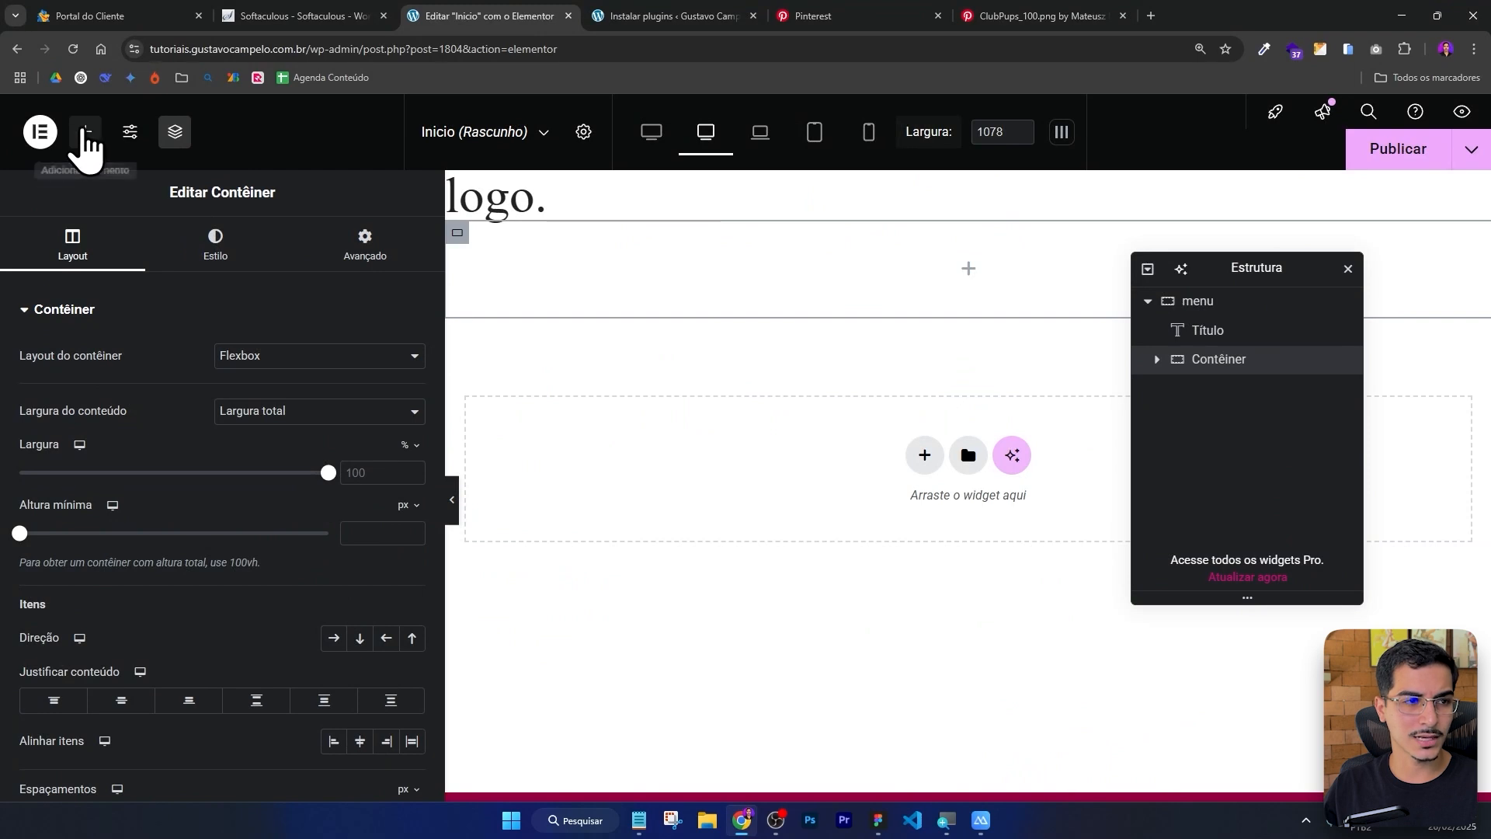
Add a Heading widget into the new container and set its text to Projetos.
left_click(86, 132)
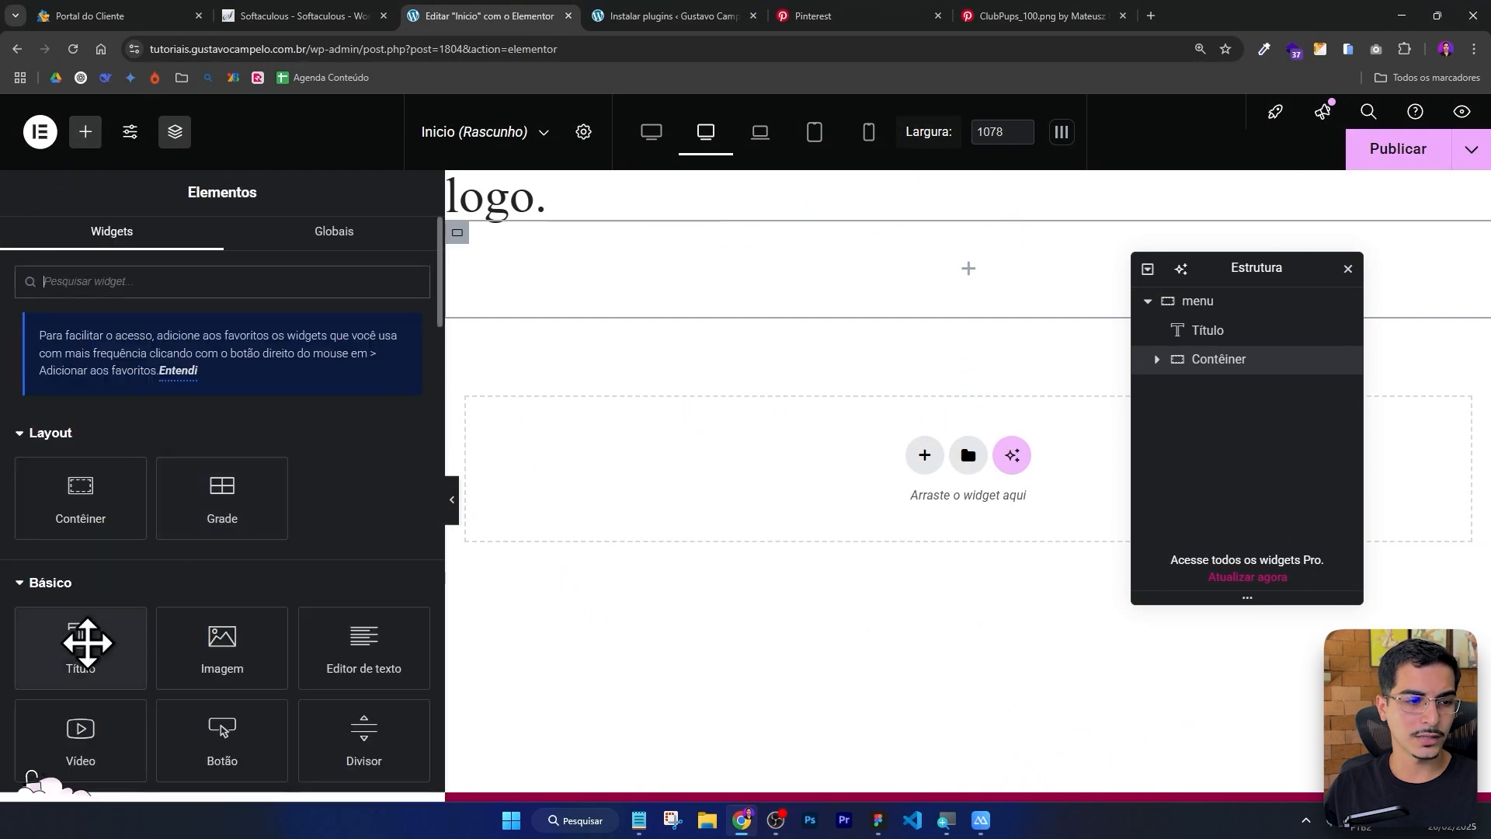
left_click_drag(86, 639, 869, 286)
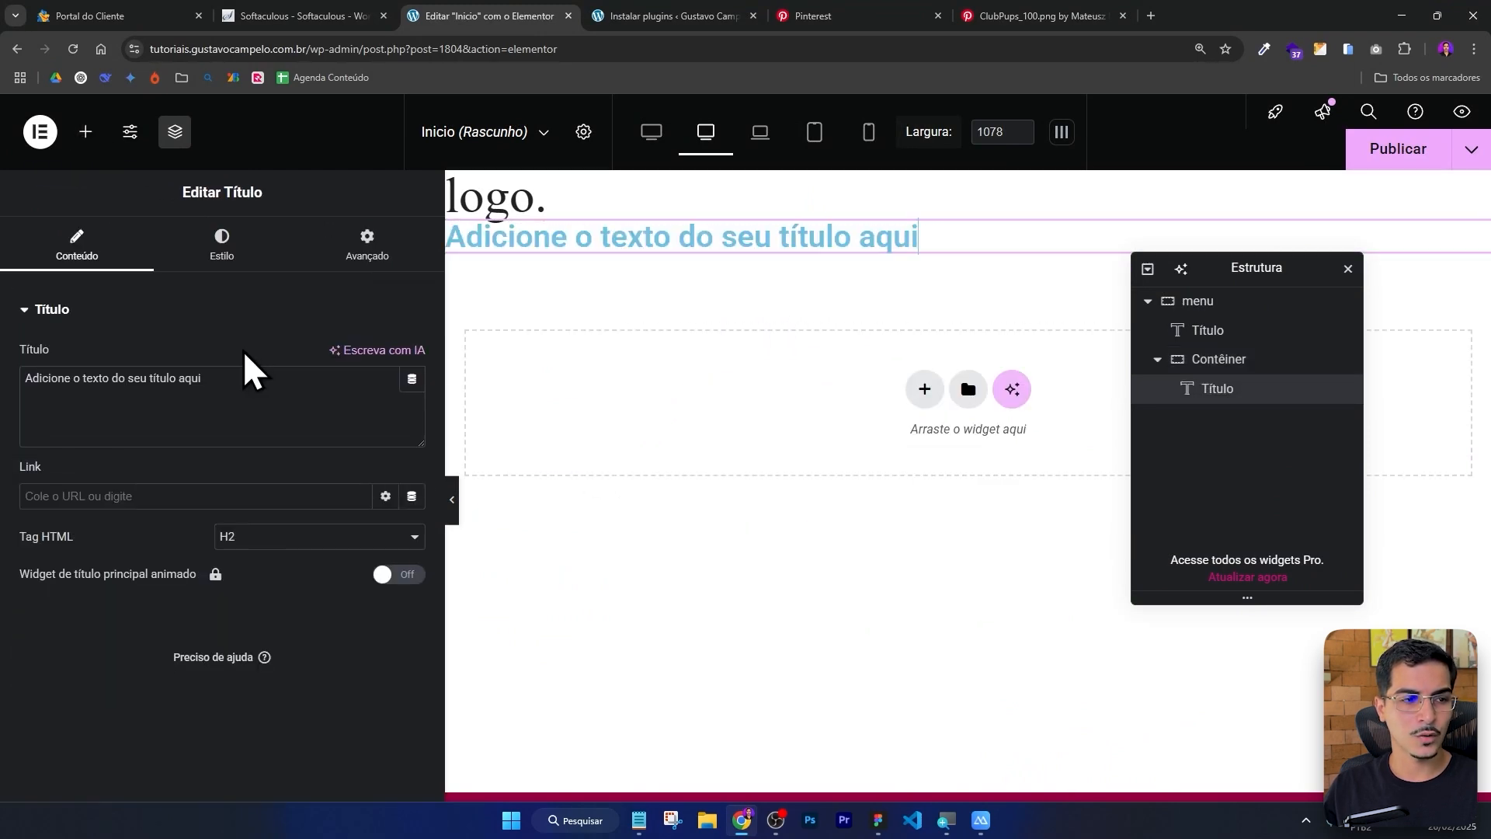
left_click_drag(200, 376, 77, 375)
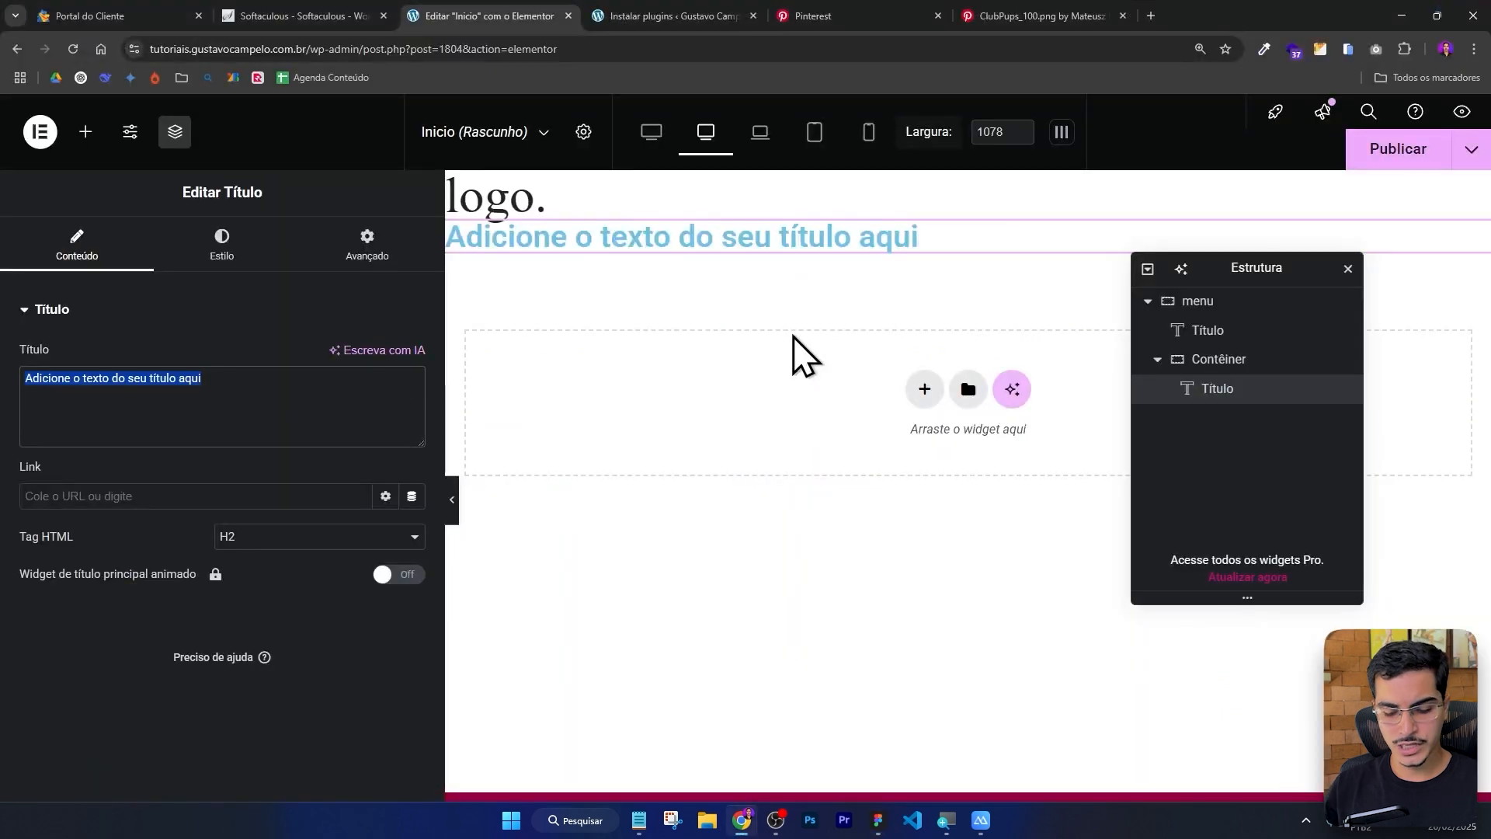
type("Projetos")
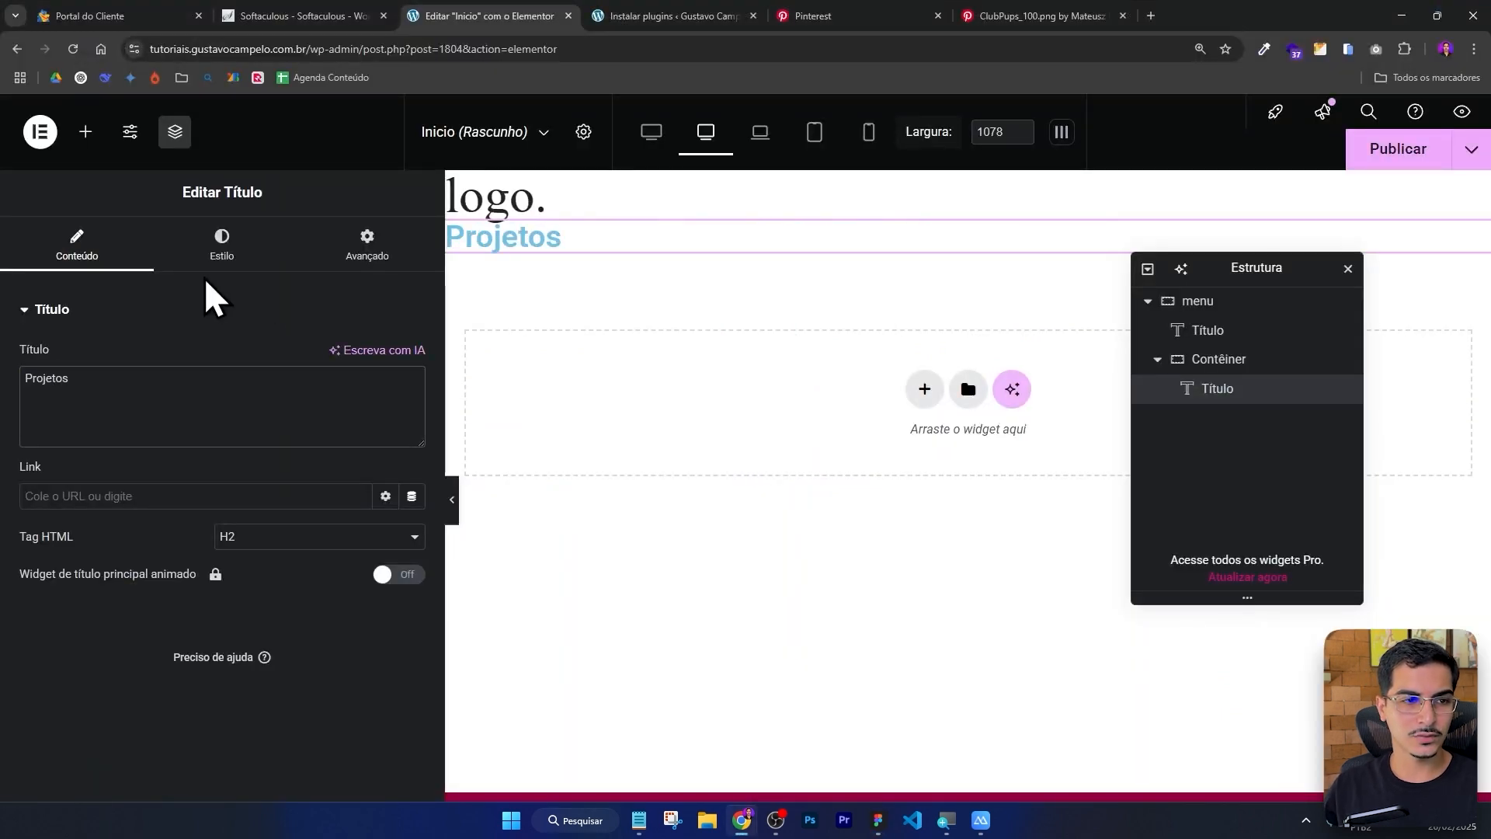
Set the Projetos heading's typography to Poppins font at size 18 px.
left_click(237, 260)
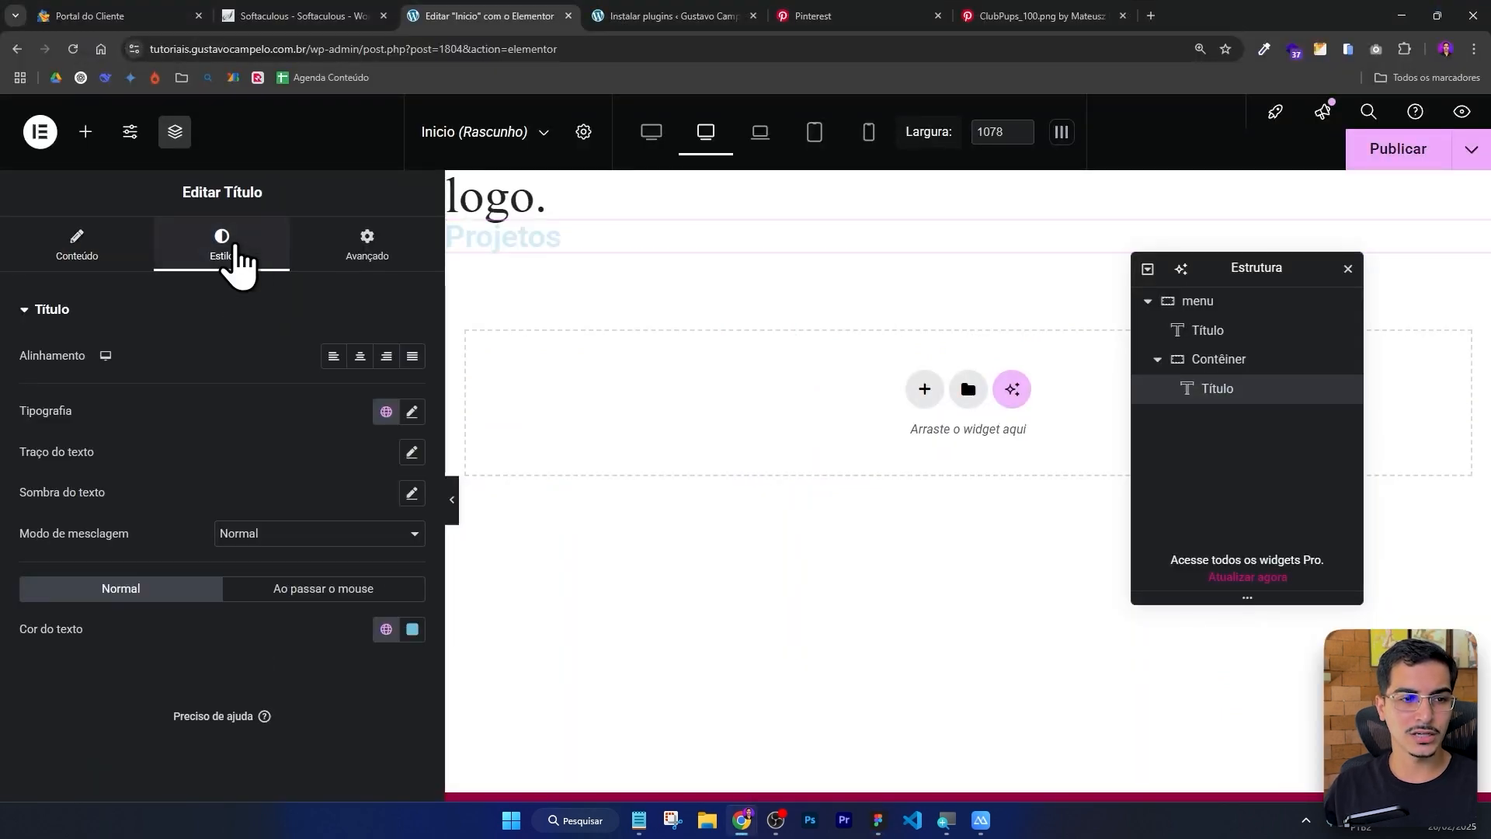
left_click(412, 413)
left_click(311, 503)
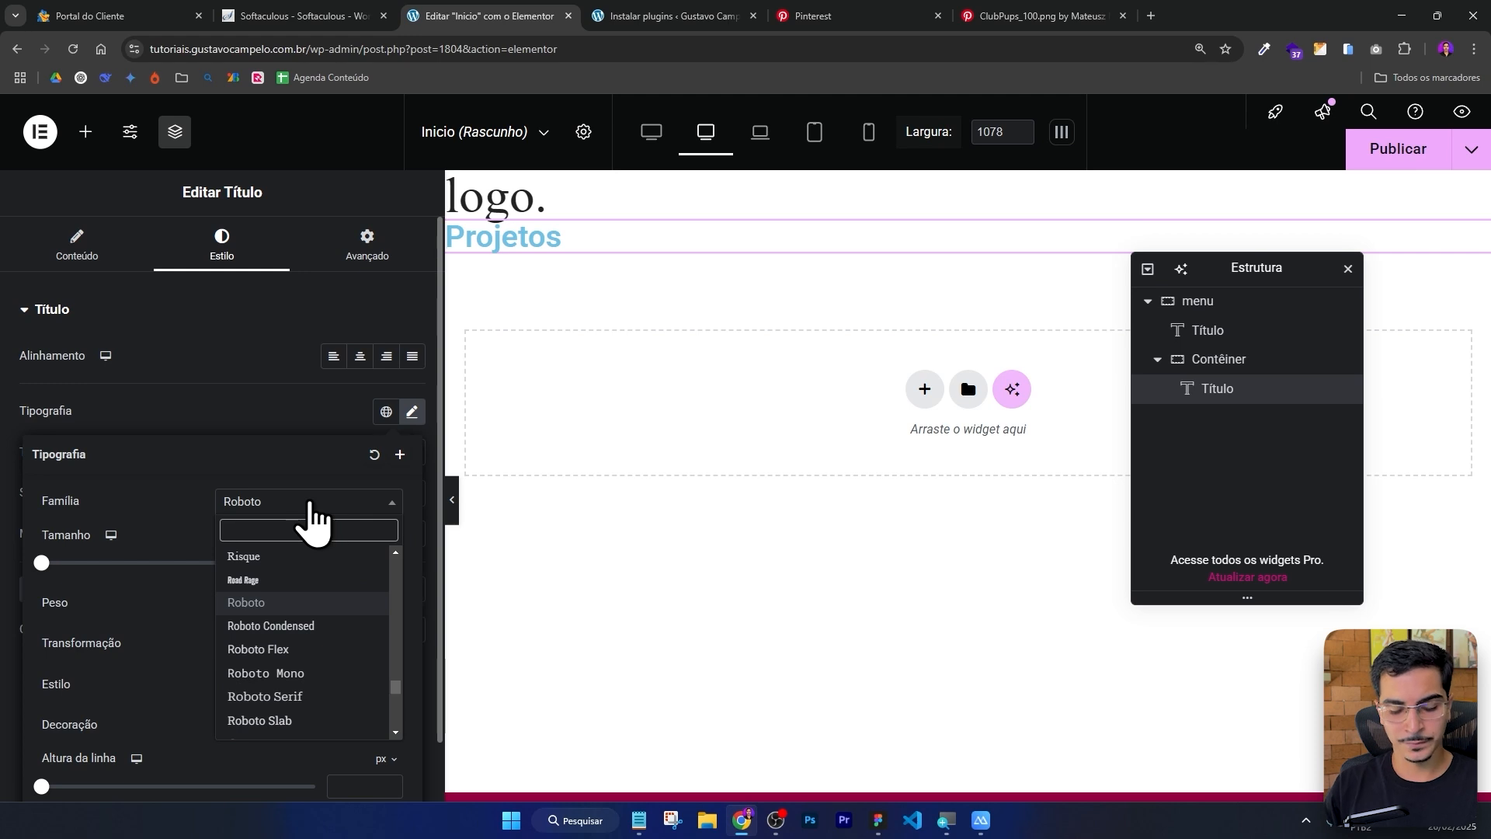
type("popp")
key("Return")
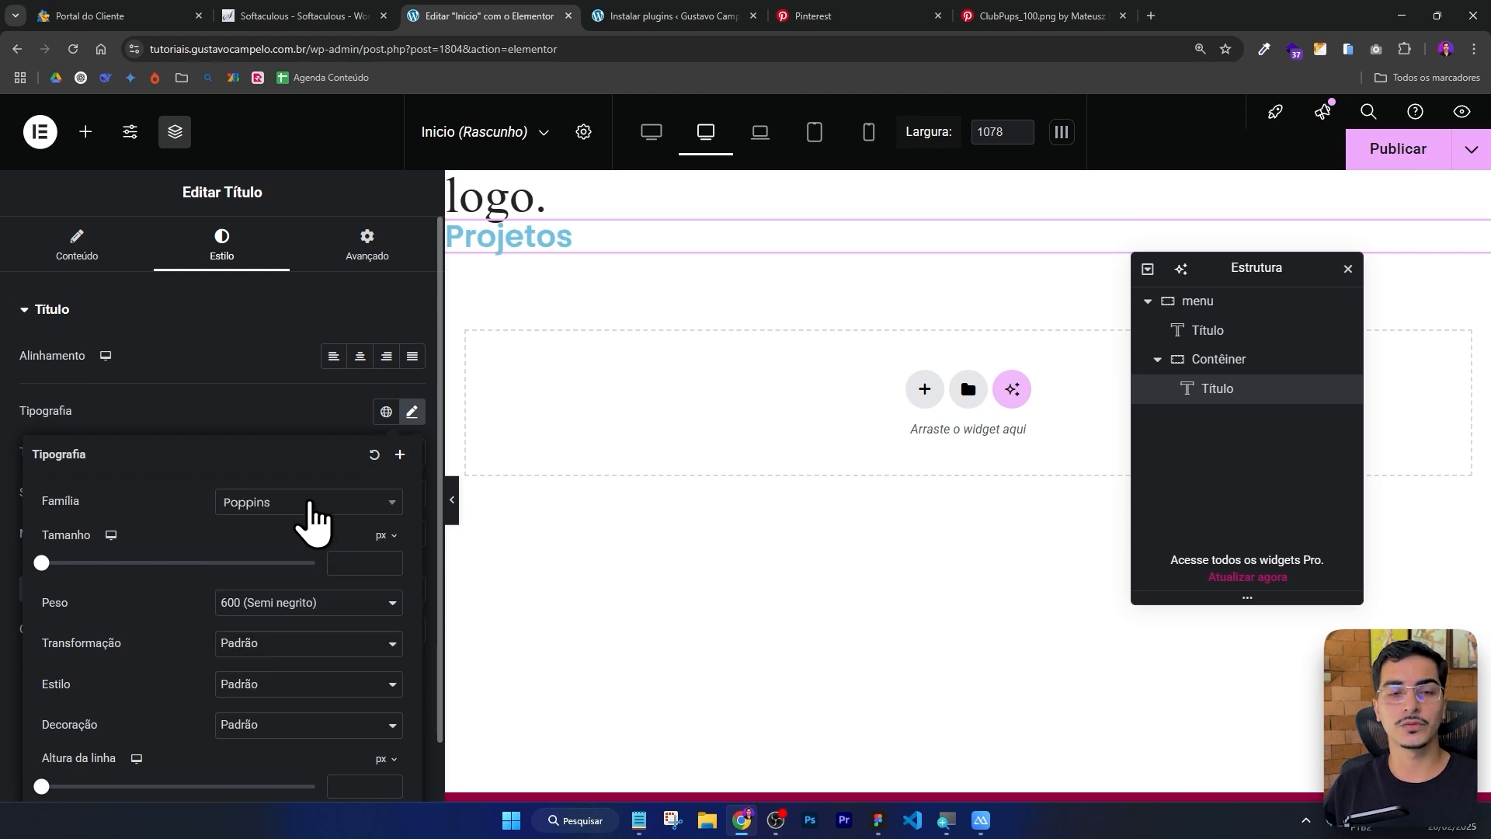
left_click(370, 561)
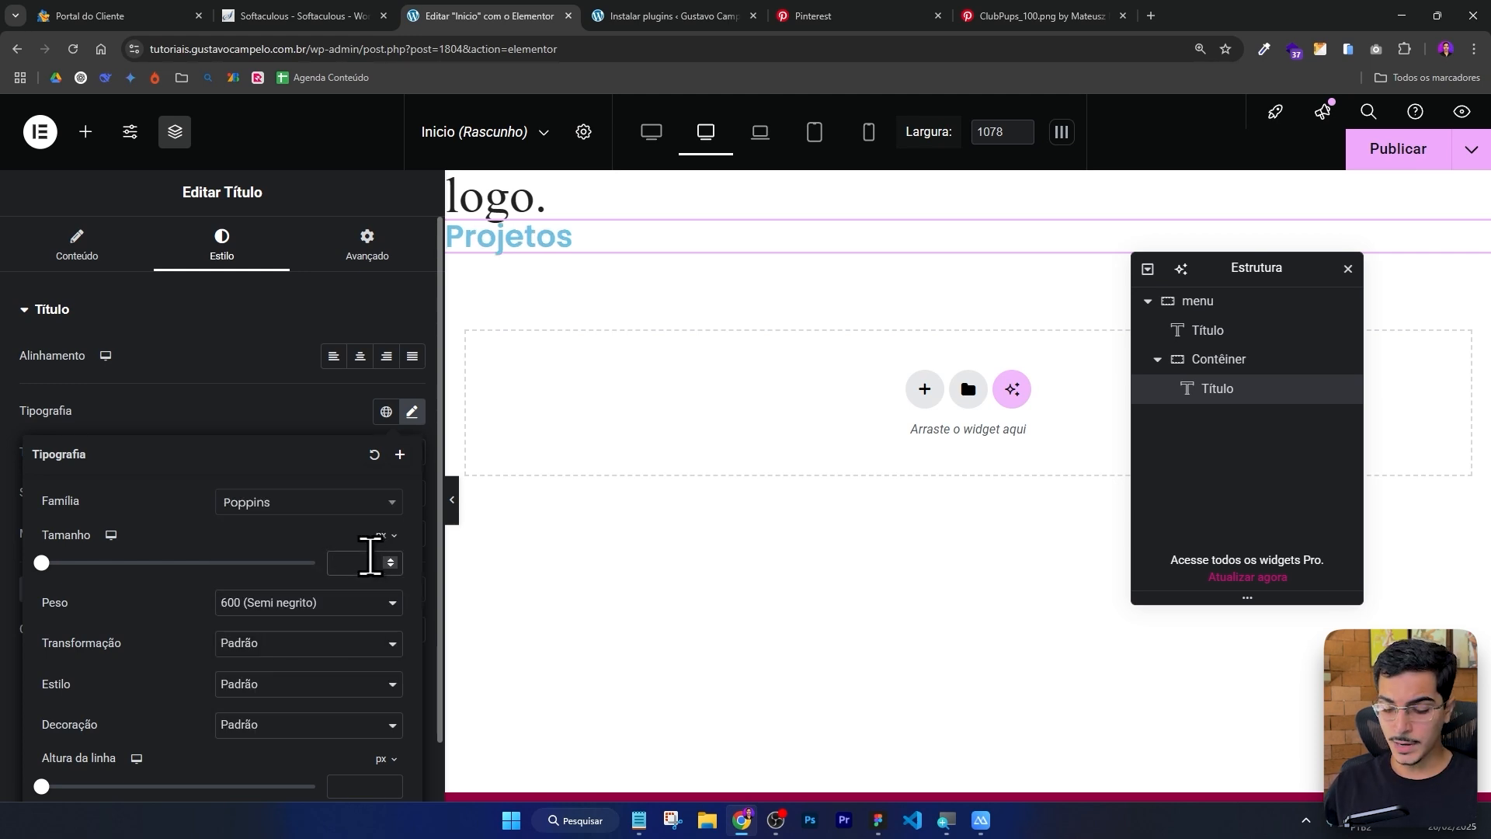
type("18")
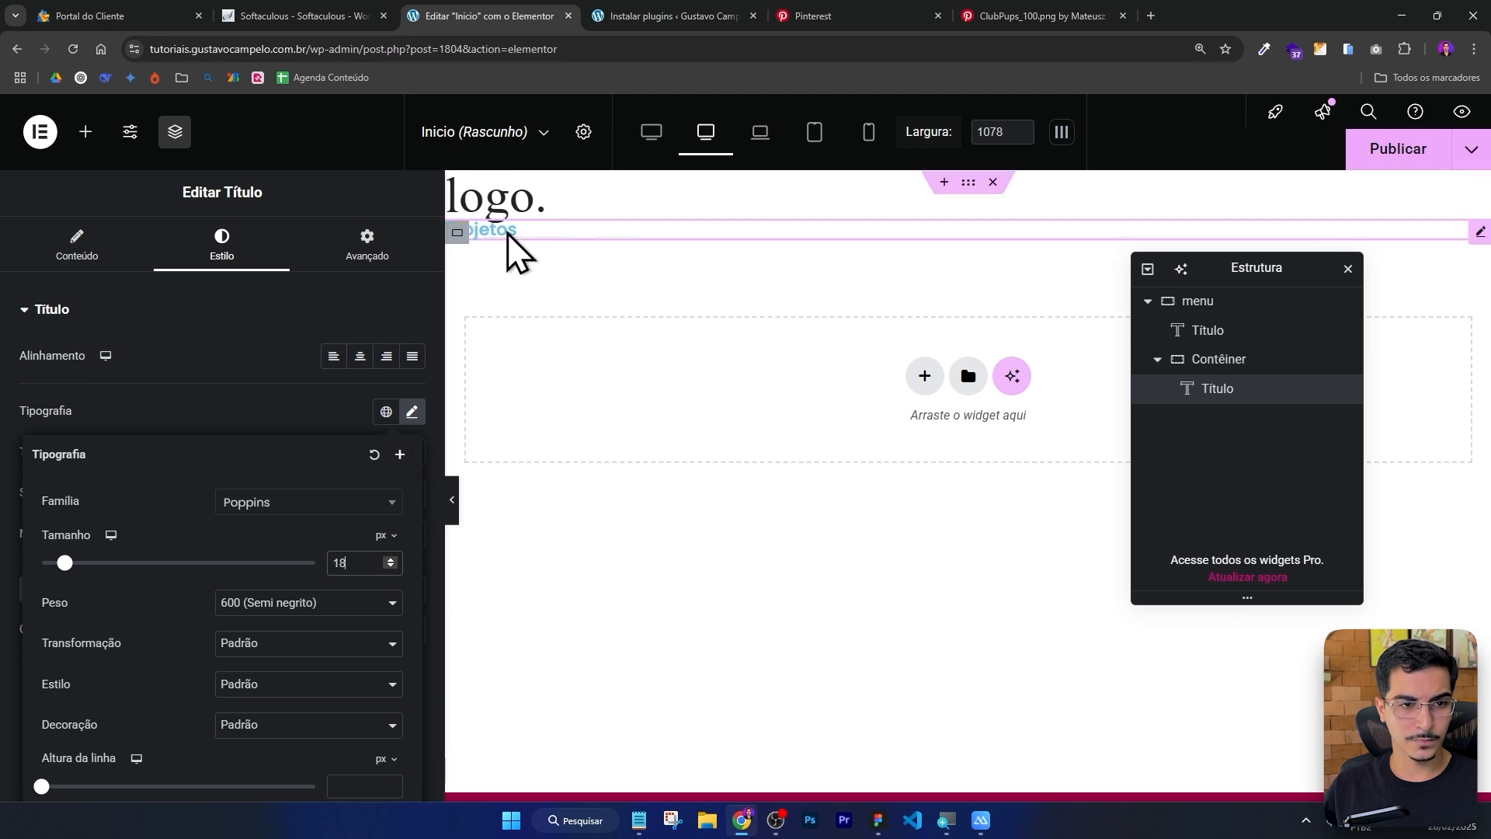
Set the heading's text color to #202020 and font weight to 400 (Normal).
left_click(278, 405)
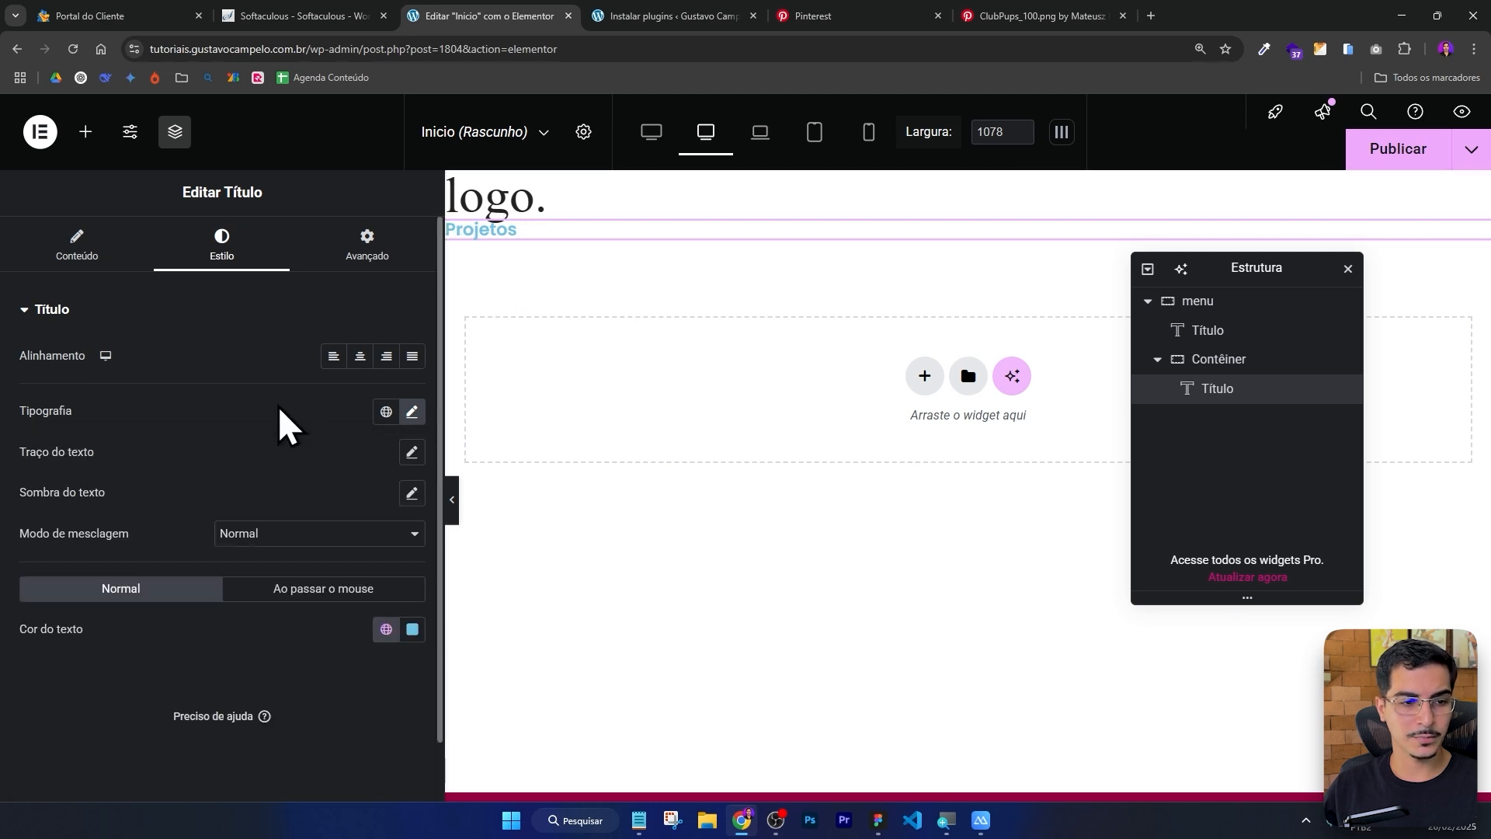
left_click(415, 634)
left_click(311, 499)
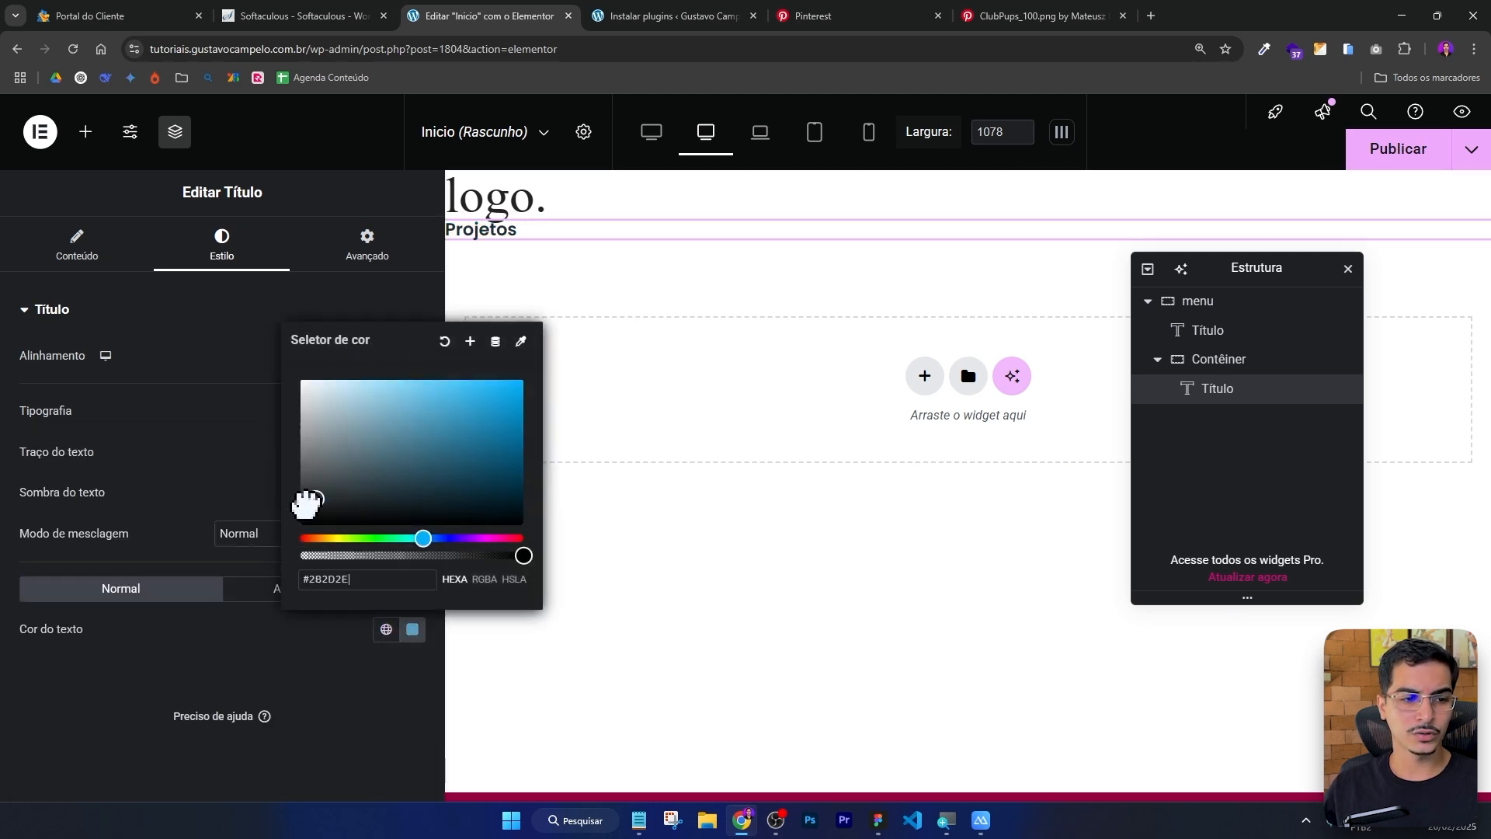
left_click(258, 505)
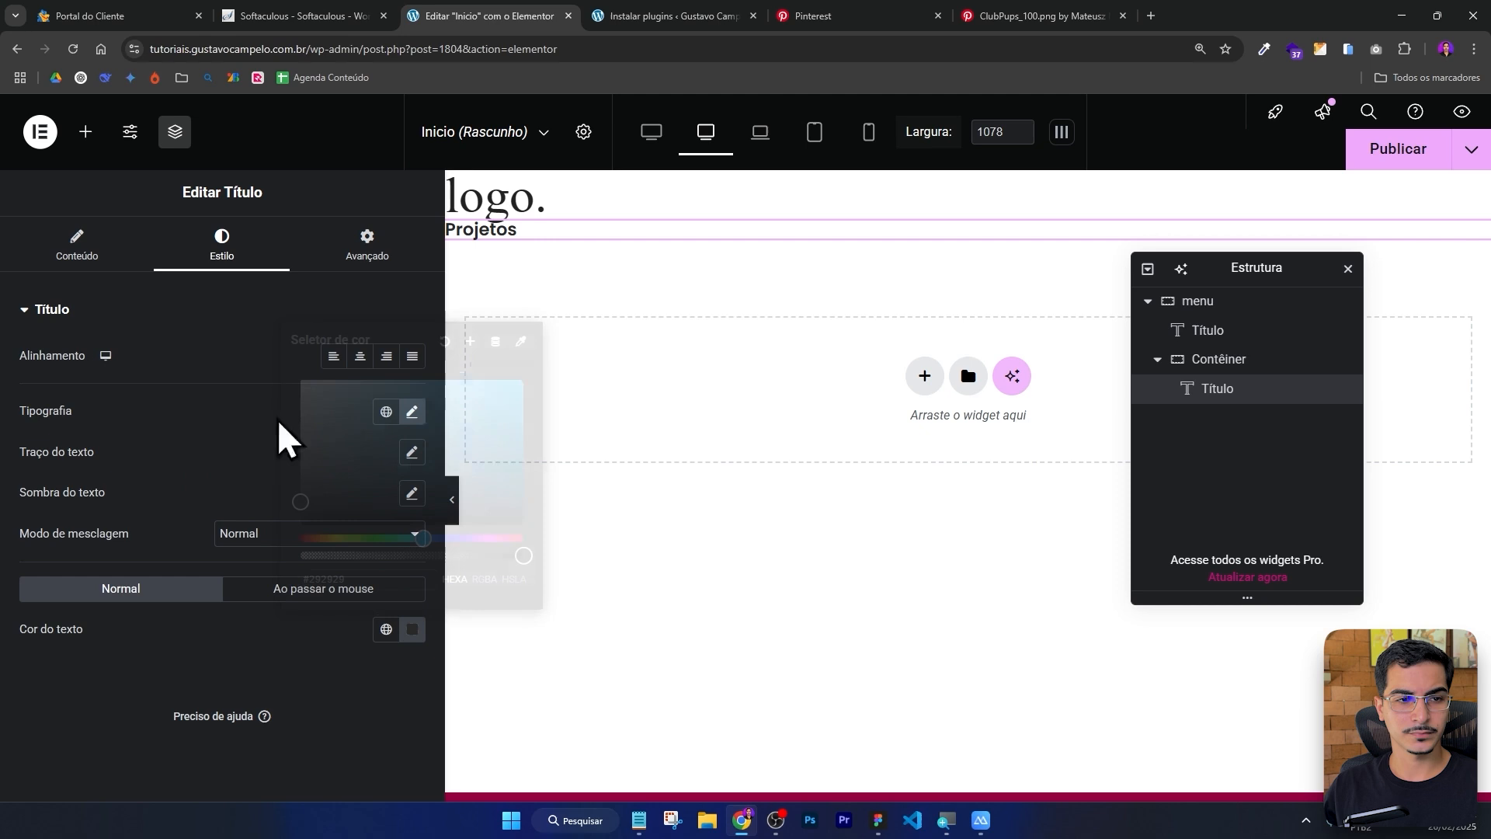
left_click(410, 416)
left_click(304, 604)
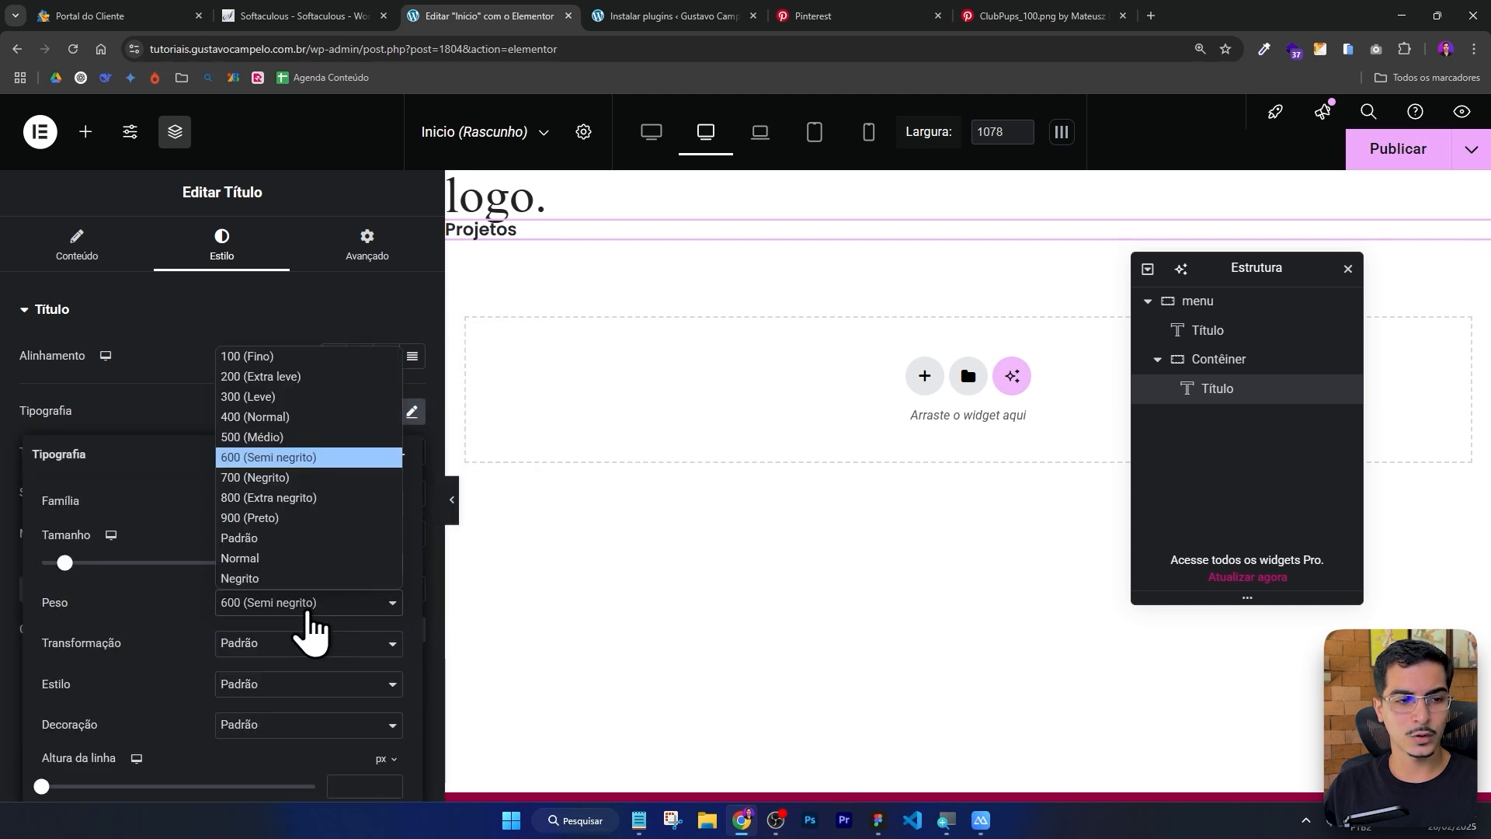
left_click(295, 423)
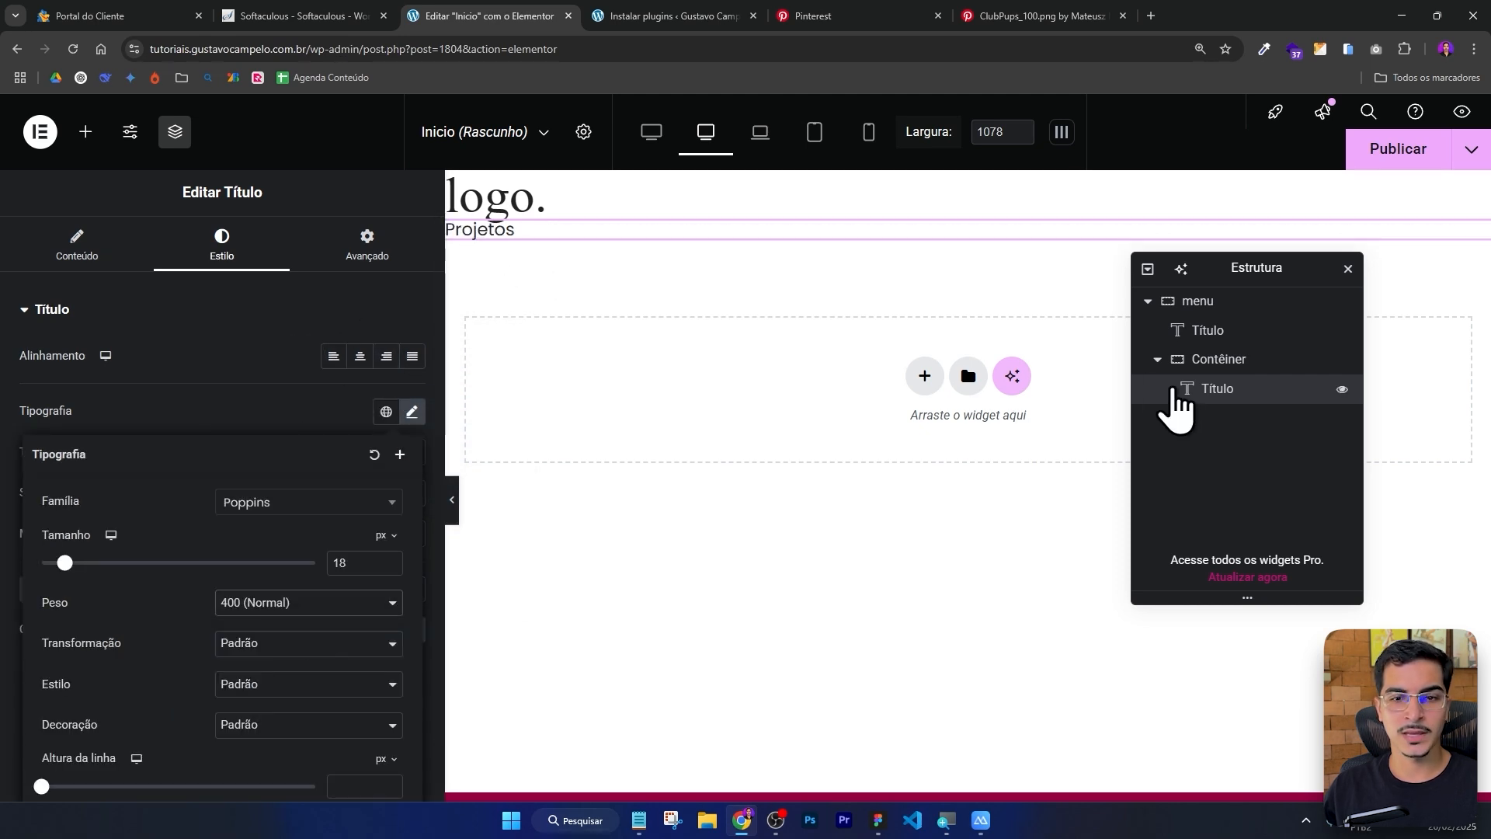
Duplicate the Projetos heading twice inside the nested container.
right_click(1213, 392)
left_click(1208, 393)
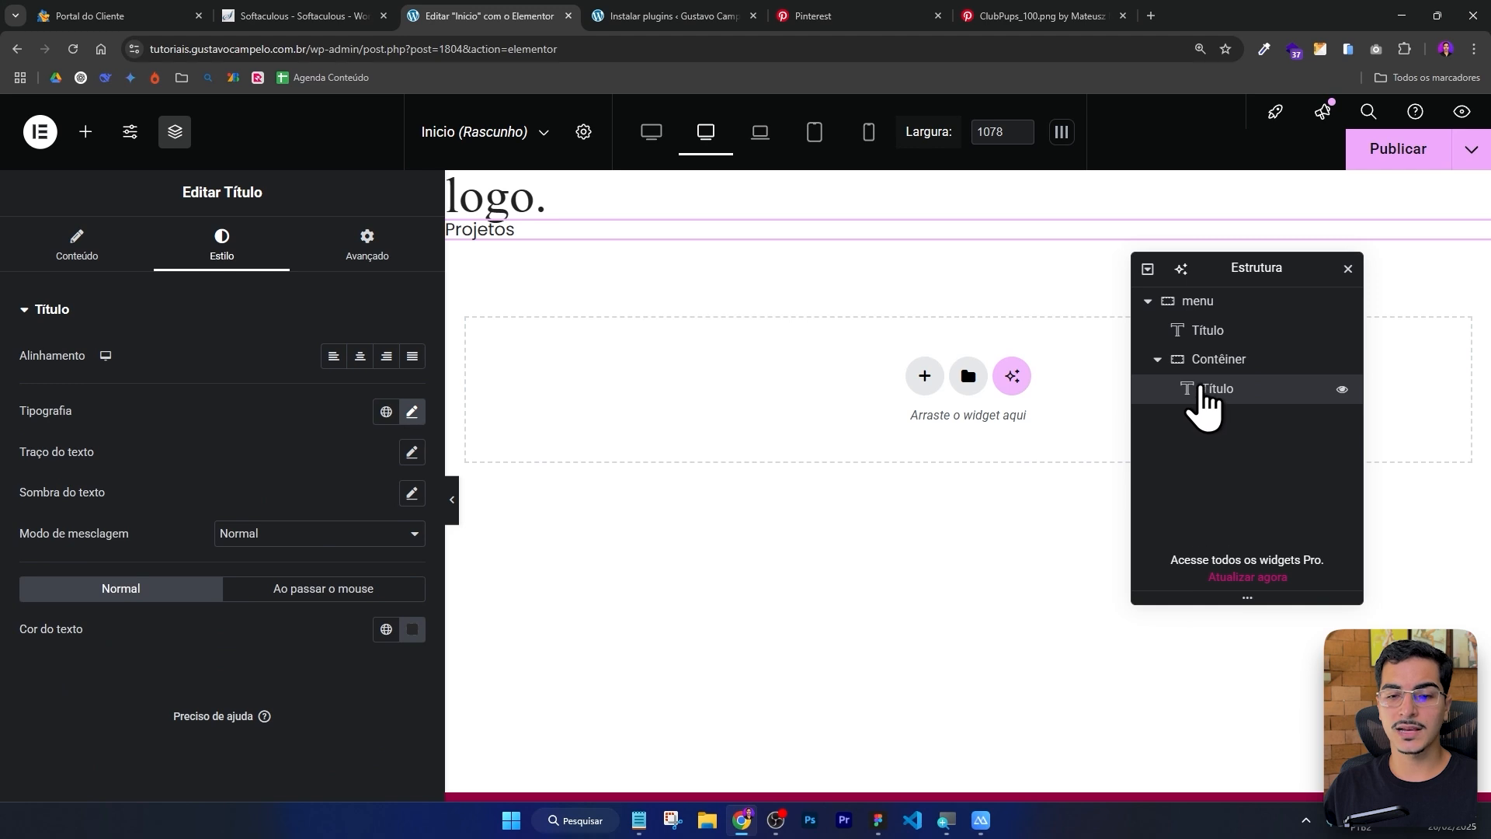
left_click(495, 230)
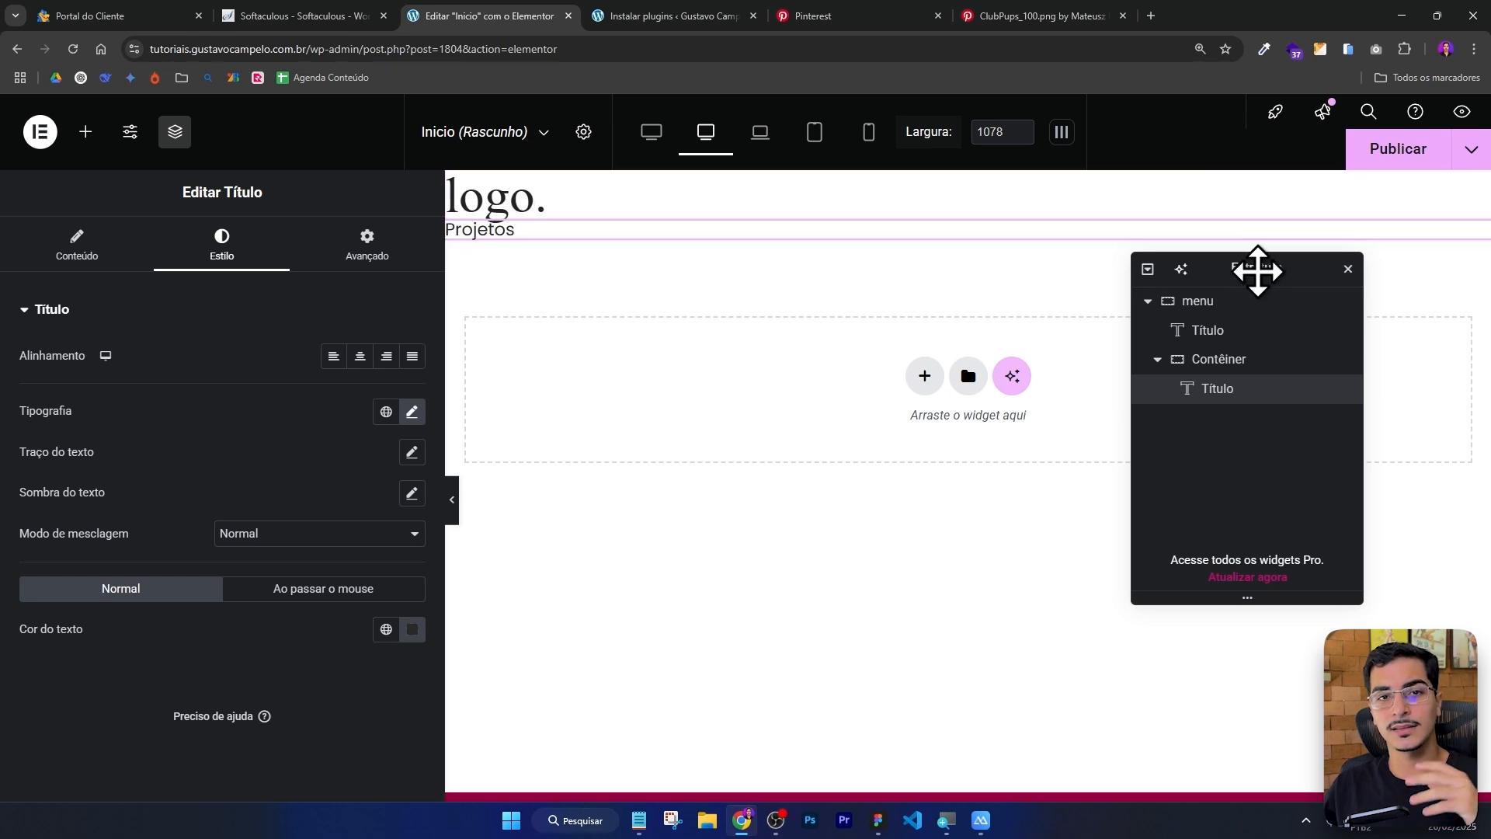
right_click(1223, 392)
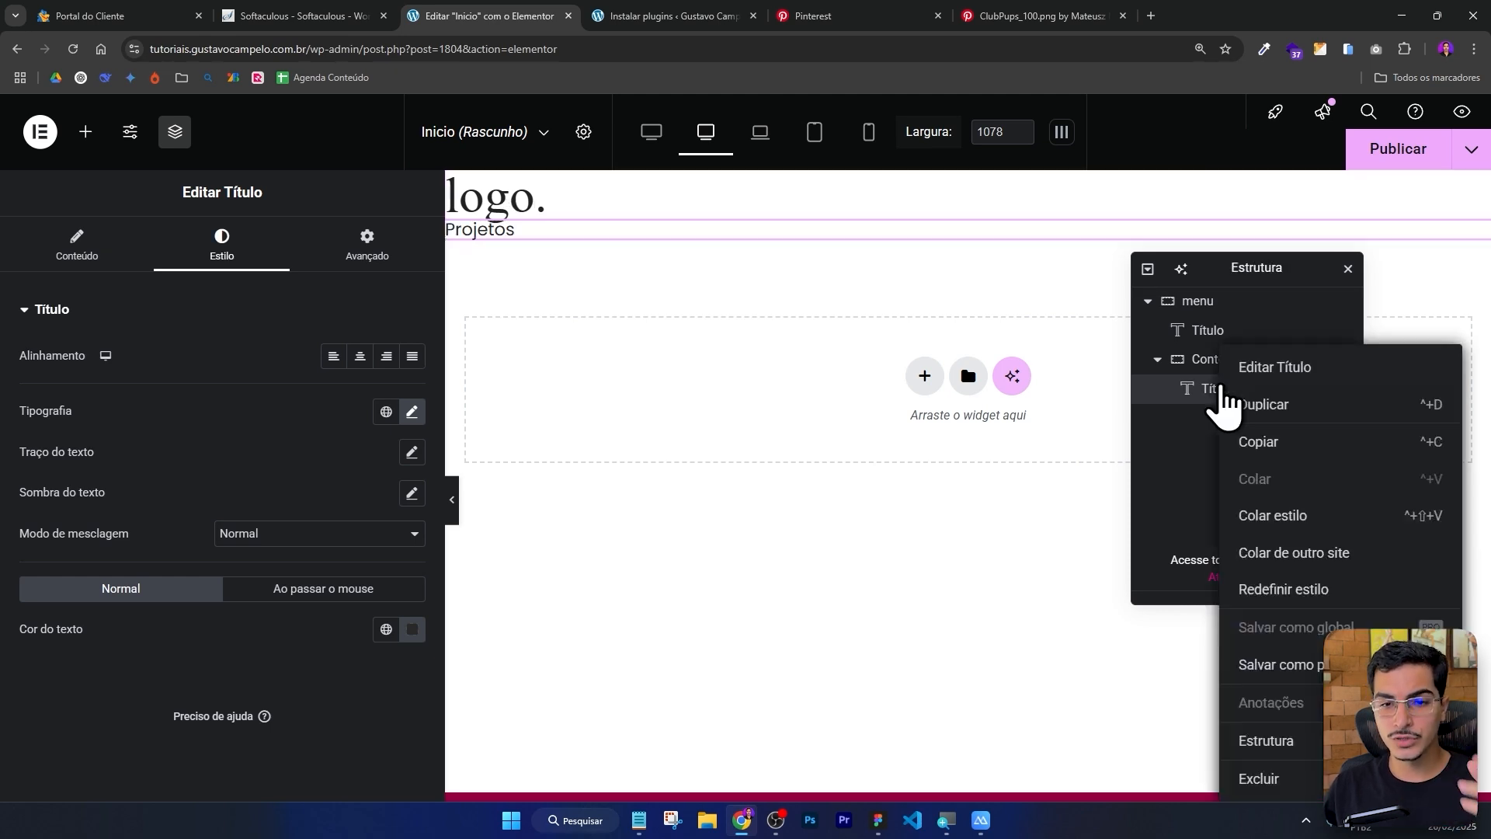
left_click(1266, 405)
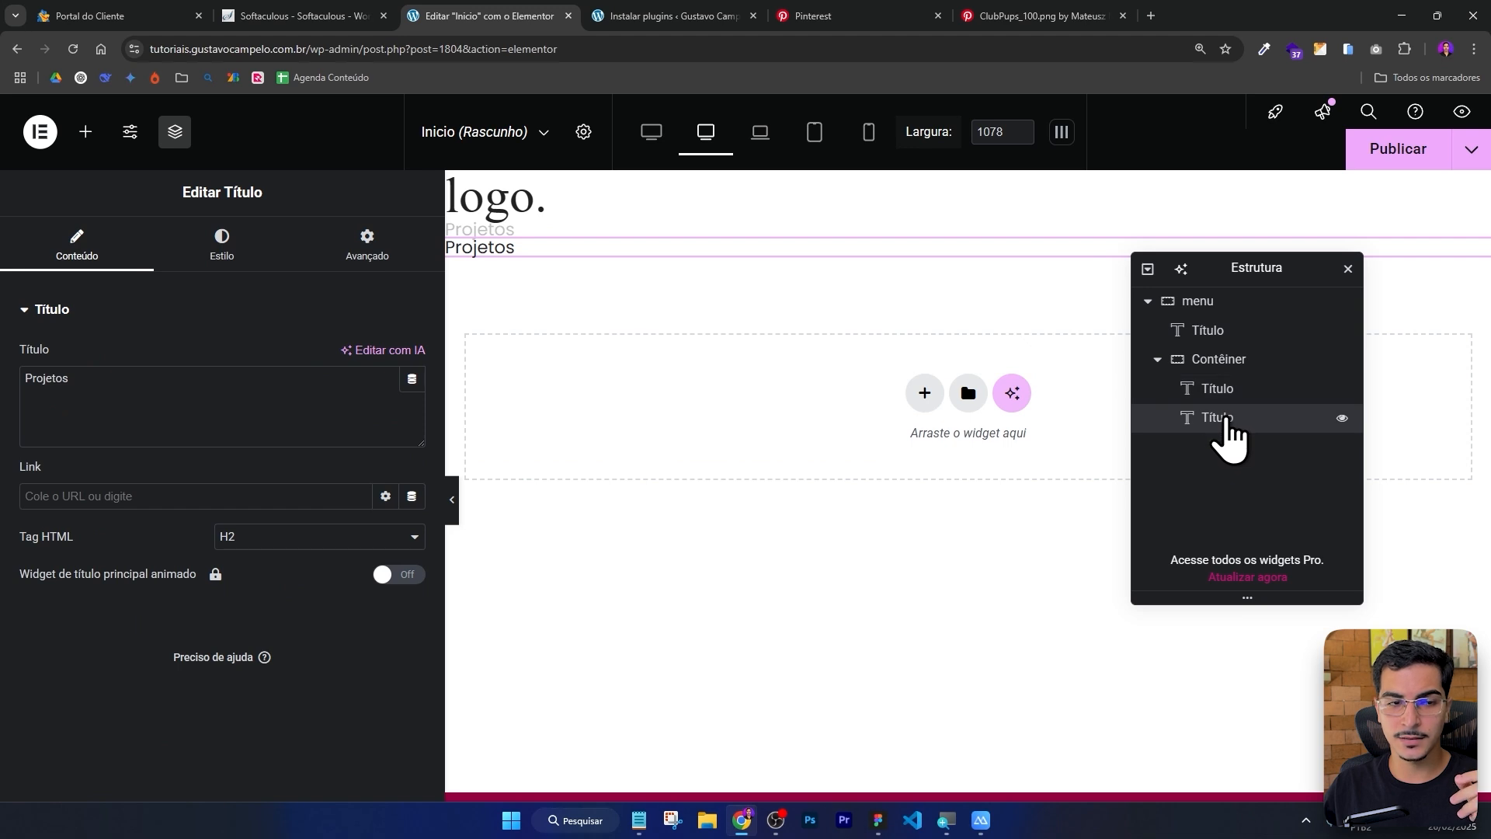
right_click(1227, 416)
left_click(1264, 405)
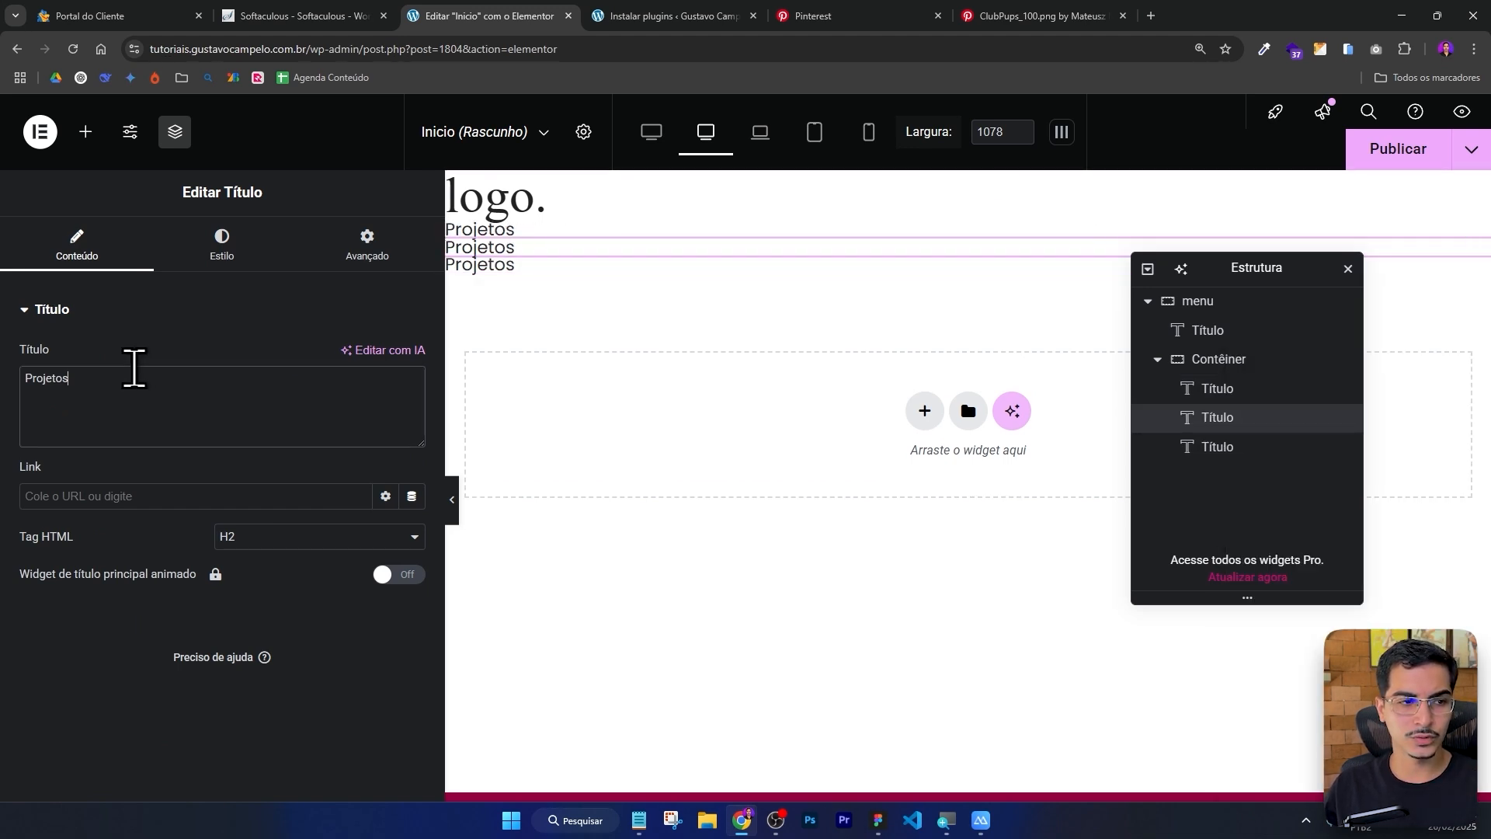
Change the second heading's text to Sobre Nós.
key("alt+Tab")
key("alt+Tab")
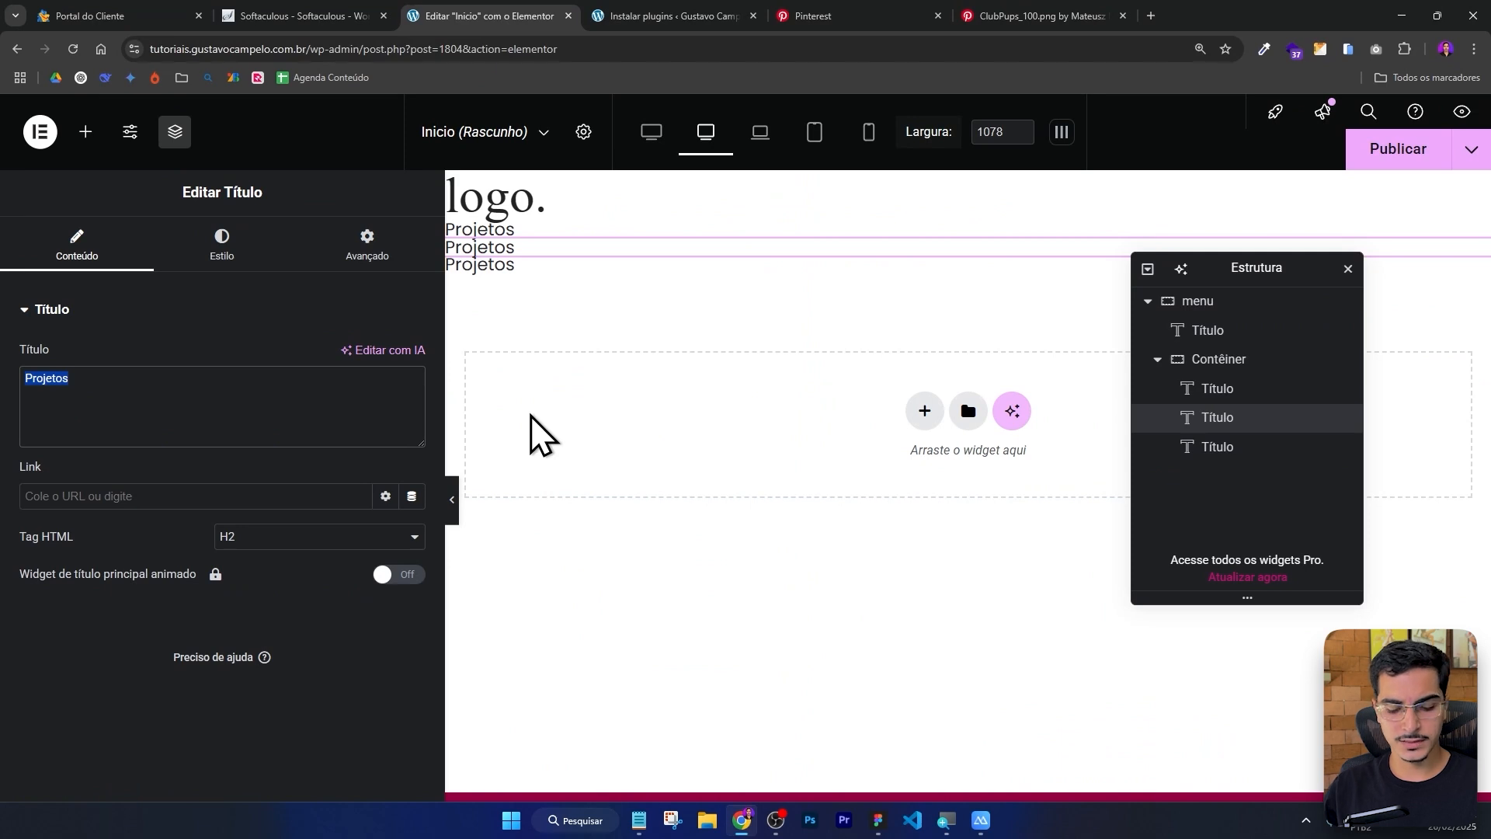
type("Sobren")
key("BackSpace")
type("Nós")
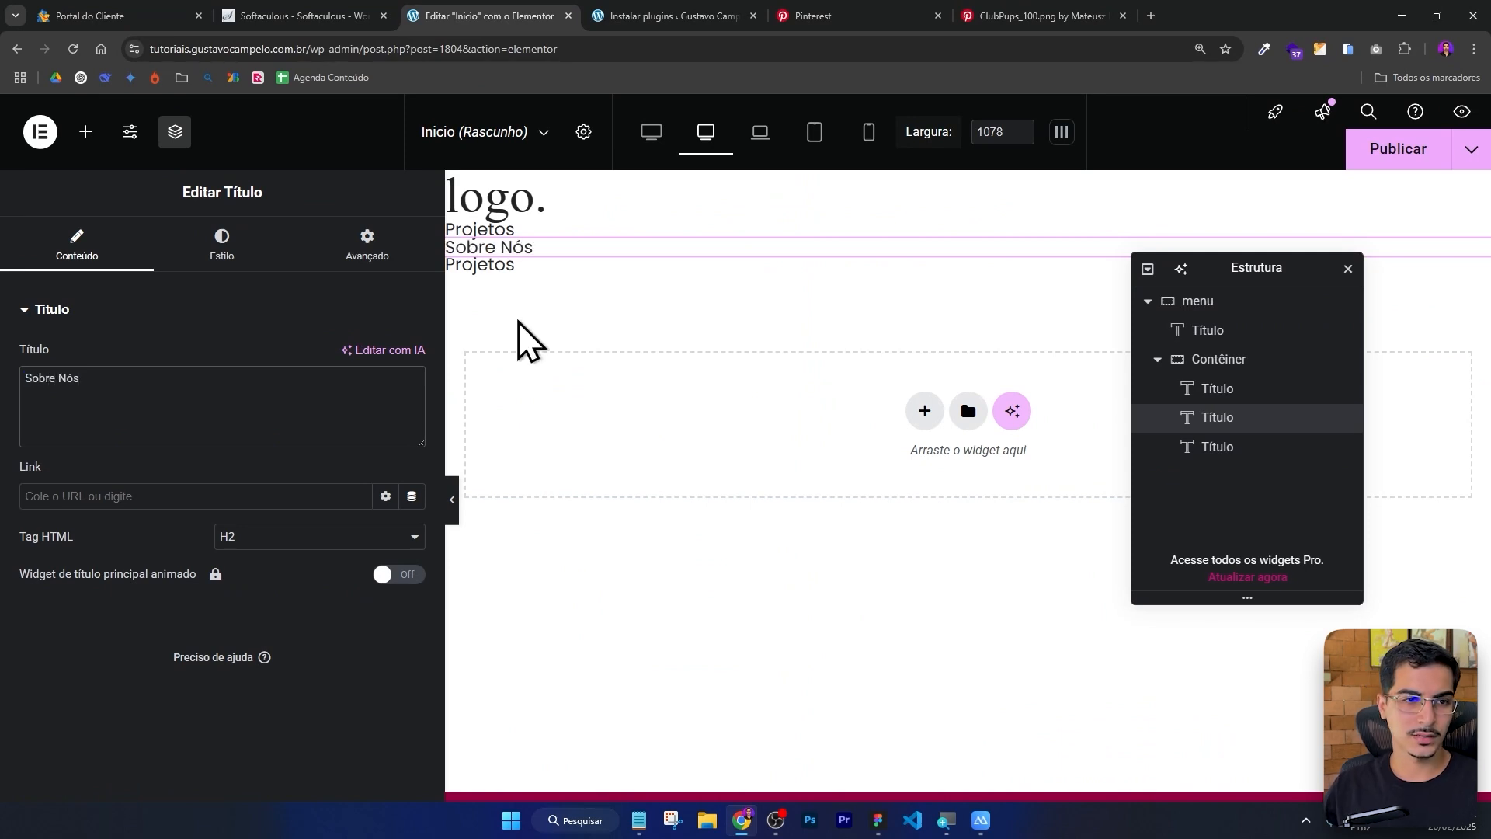
Change the third heading's text to Contato, checking the Figma menu for reference.
left_click(528, 264)
key("alt+Tab")
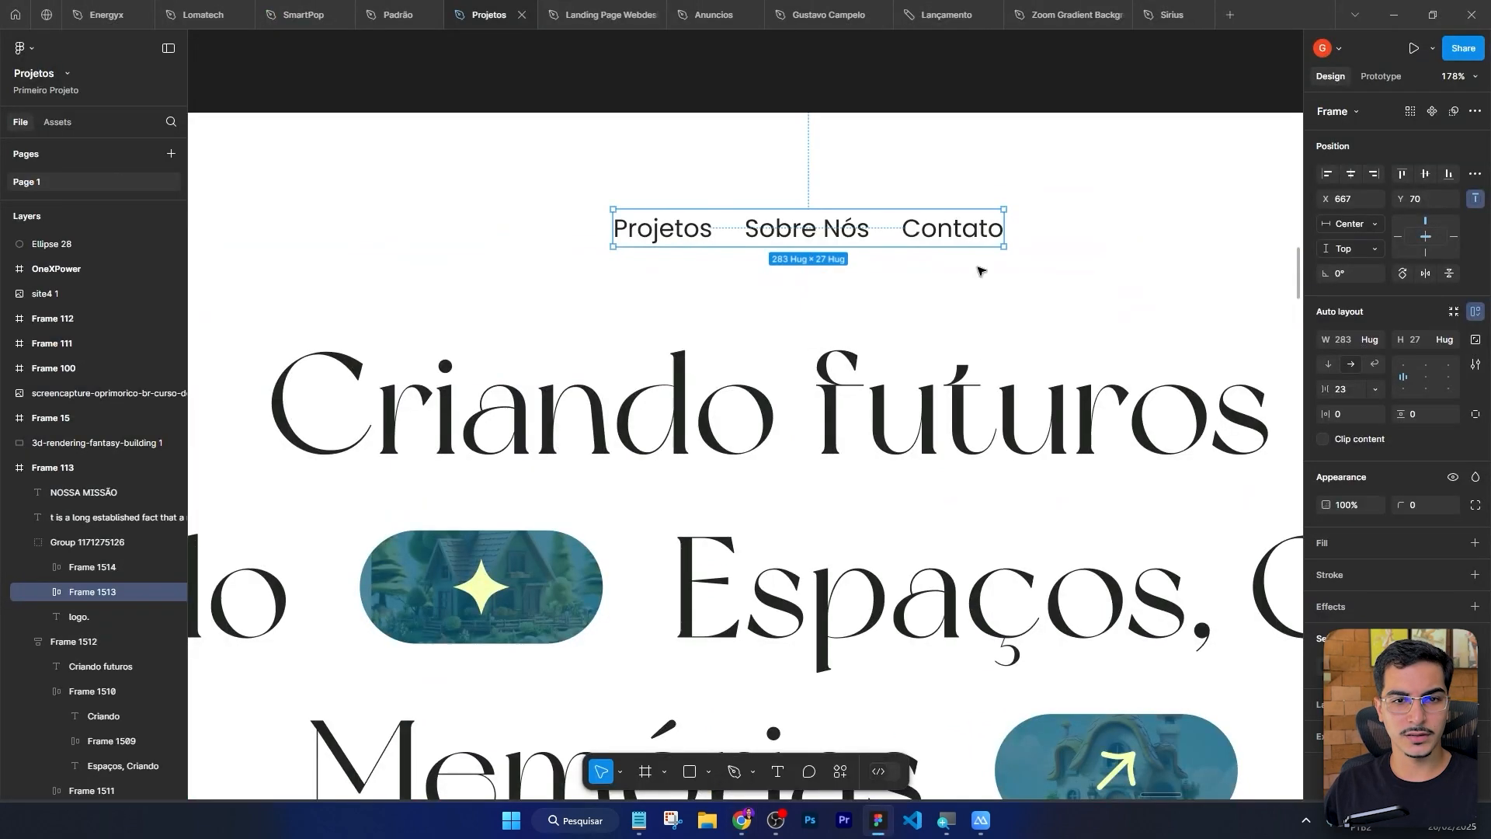
key("alt+Tab")
key("ctrl+a")
type("C")
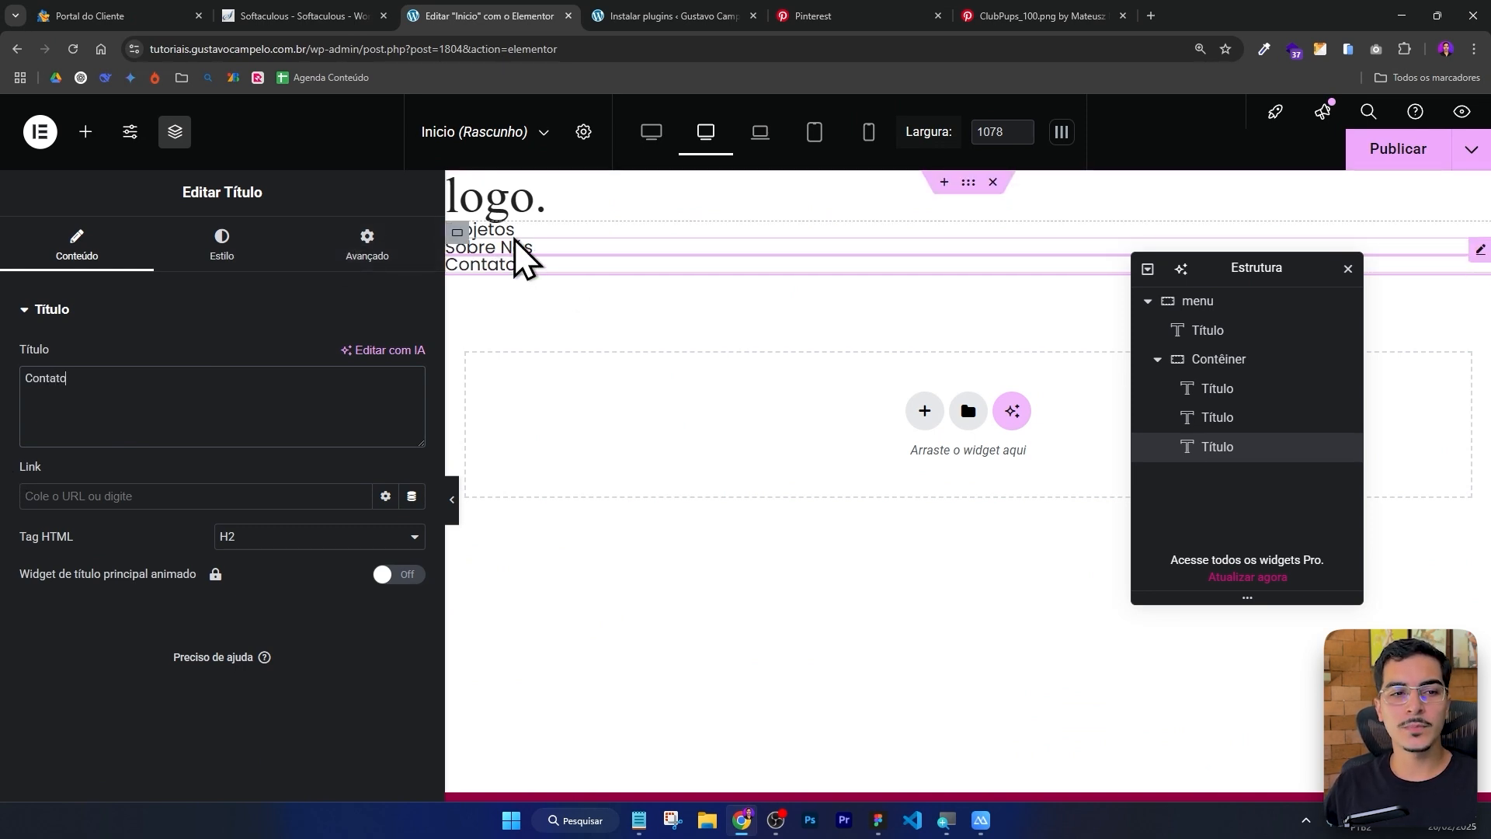
Set the nested container's direction to row so the menu links sit side by side.
left_click(1234, 362)
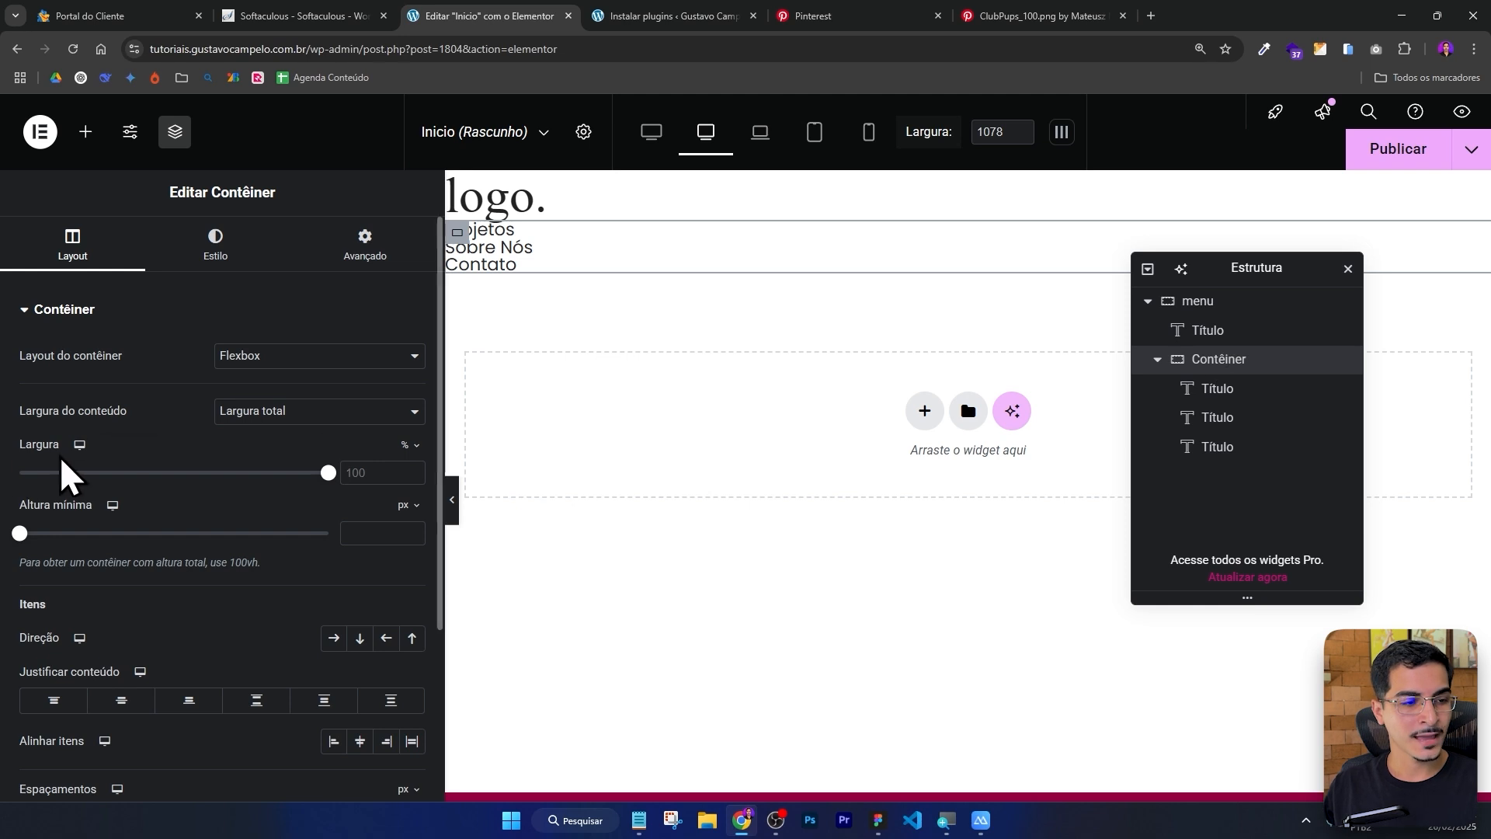
scroll(58, 505, "down", 1)
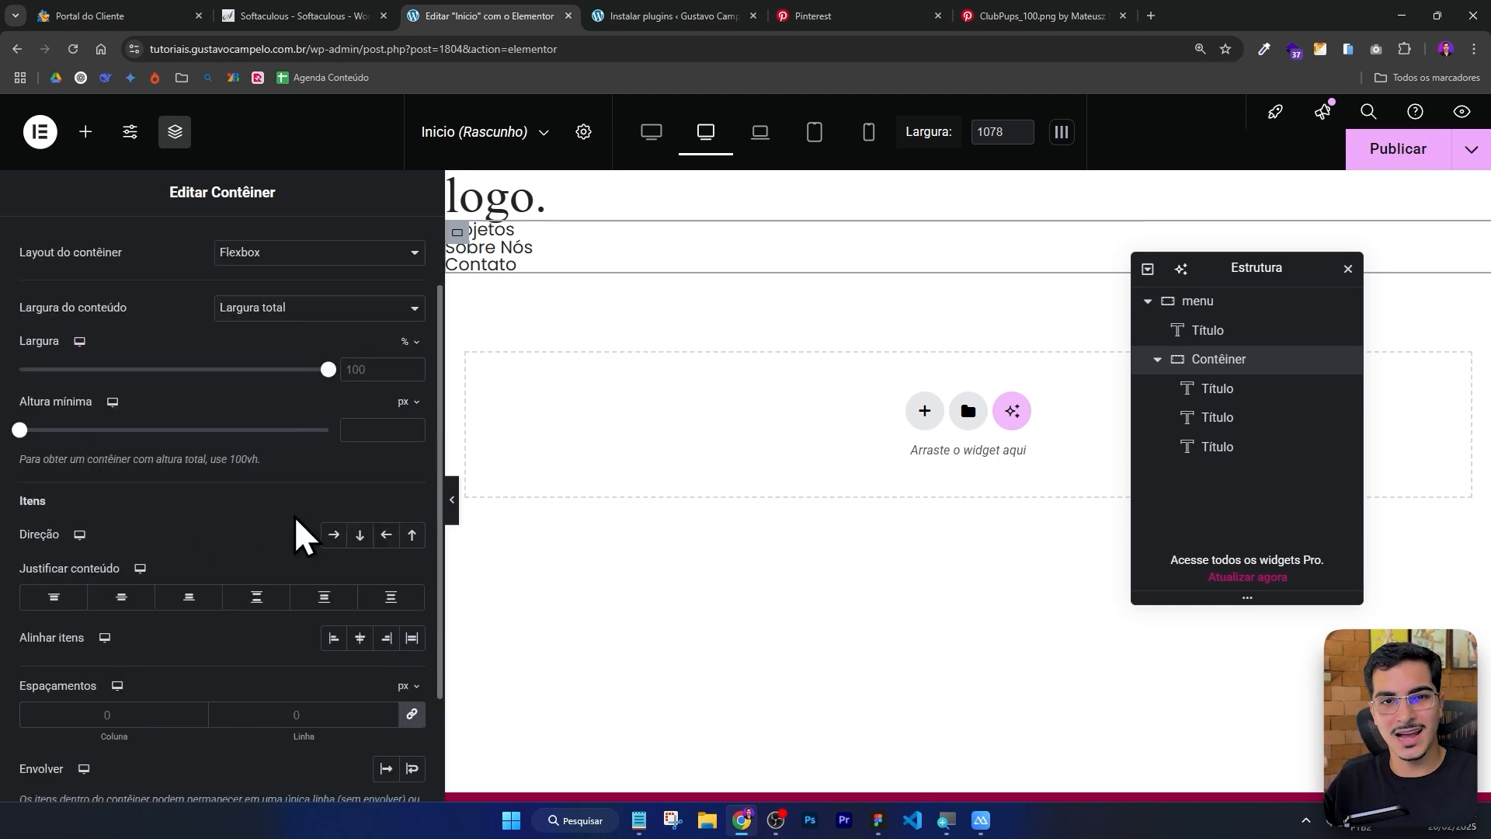
left_click(333, 536)
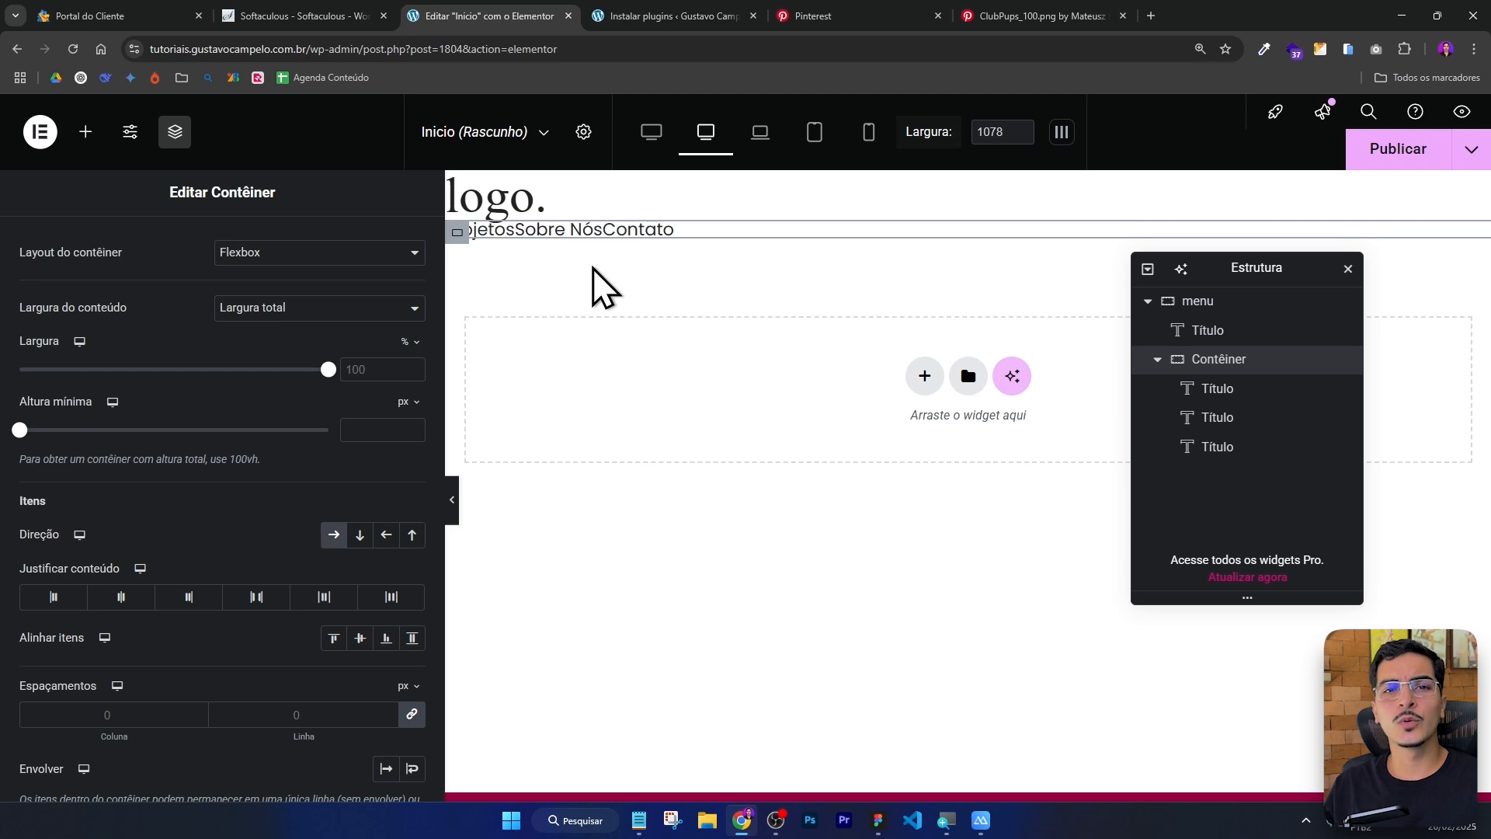
Set the nested container's column gap to 32 px.
scroll(116, 481, "down", 3)
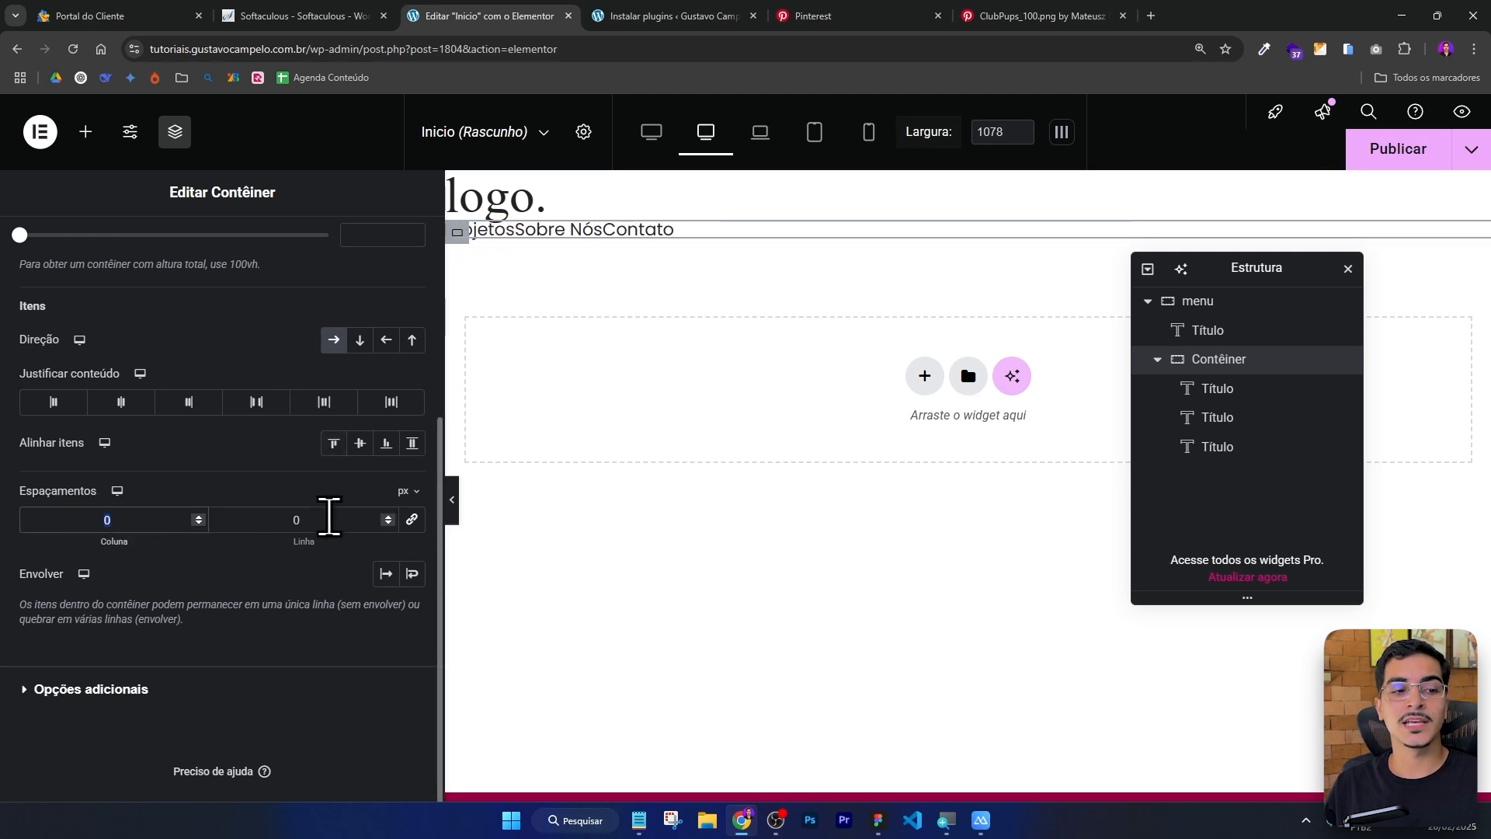
double_click(330, 516)
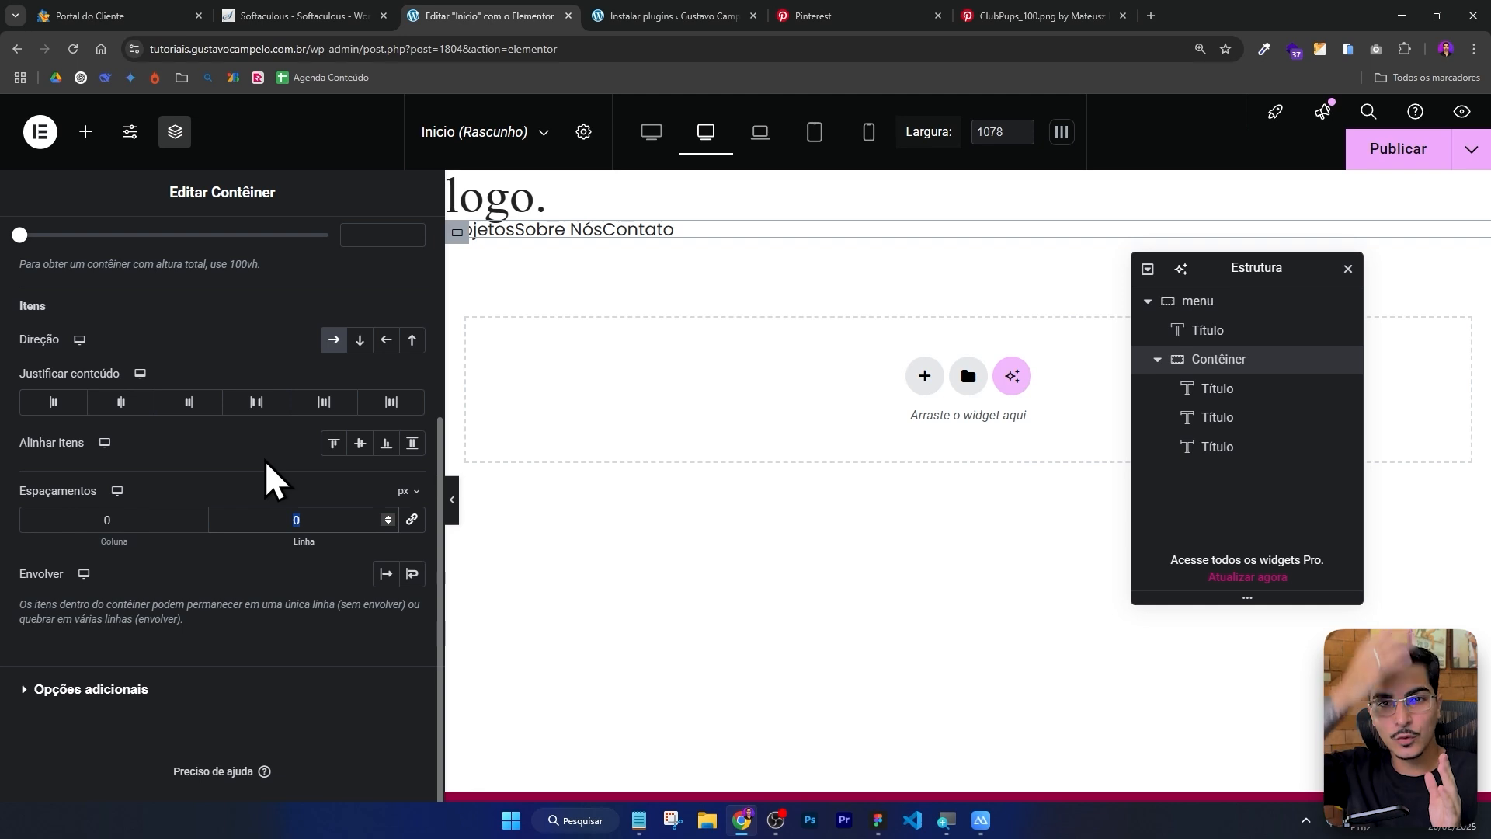
key("shift+Tab")
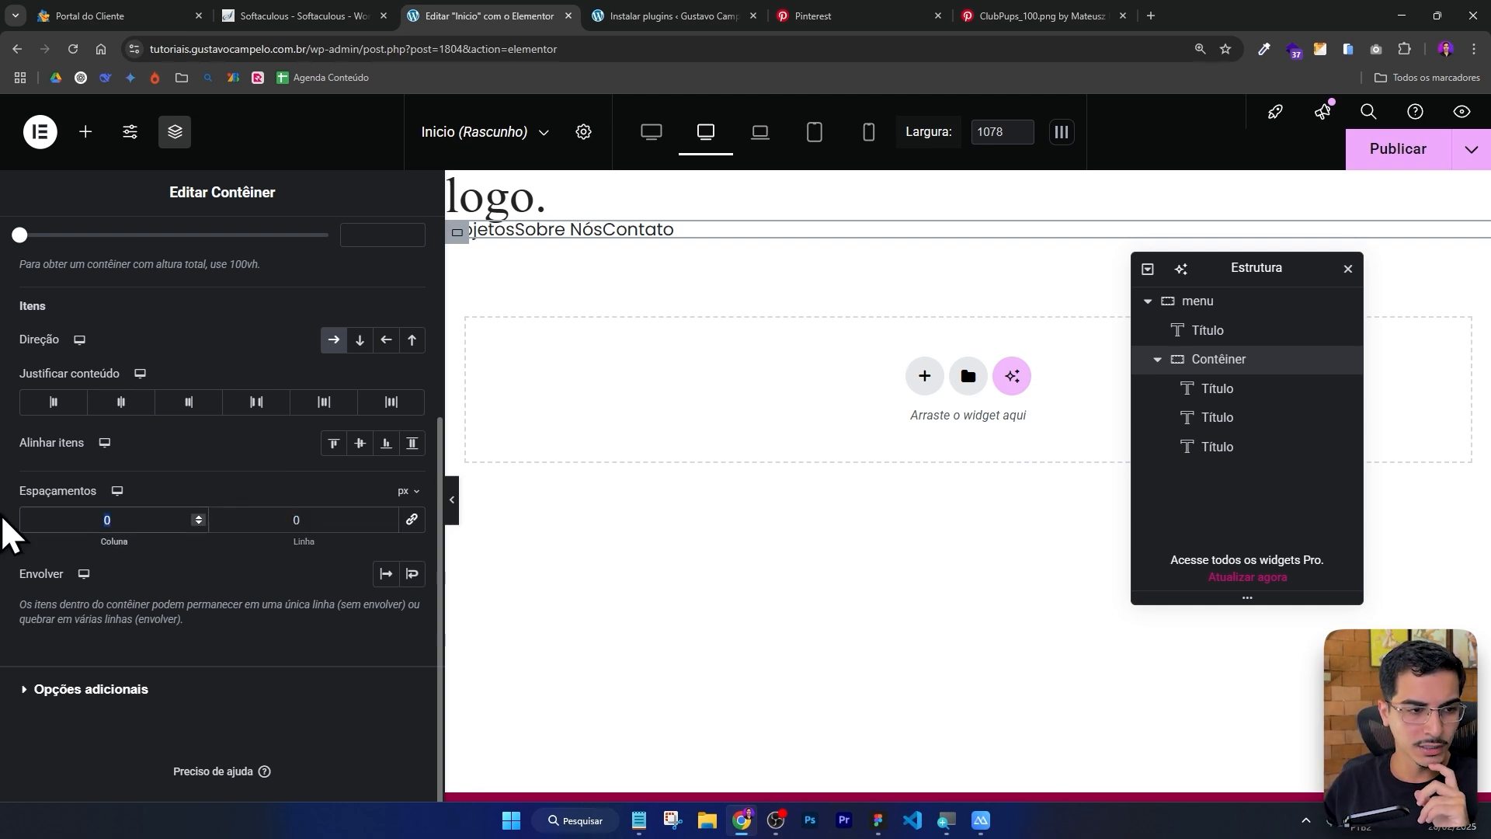
type("32")
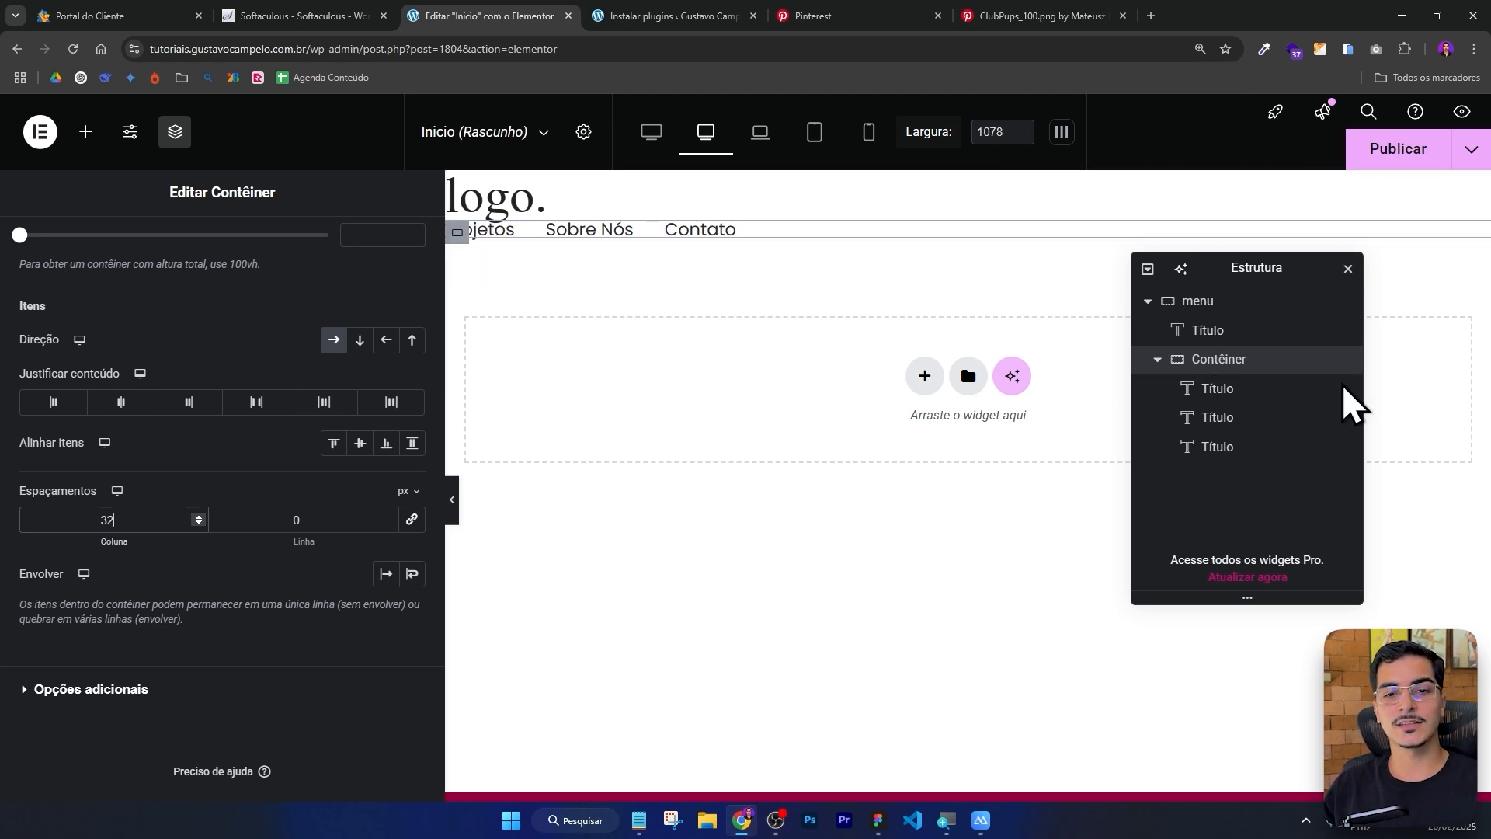
Set the menu container's direction to row and align its items to the centre.
left_click(1158, 361)
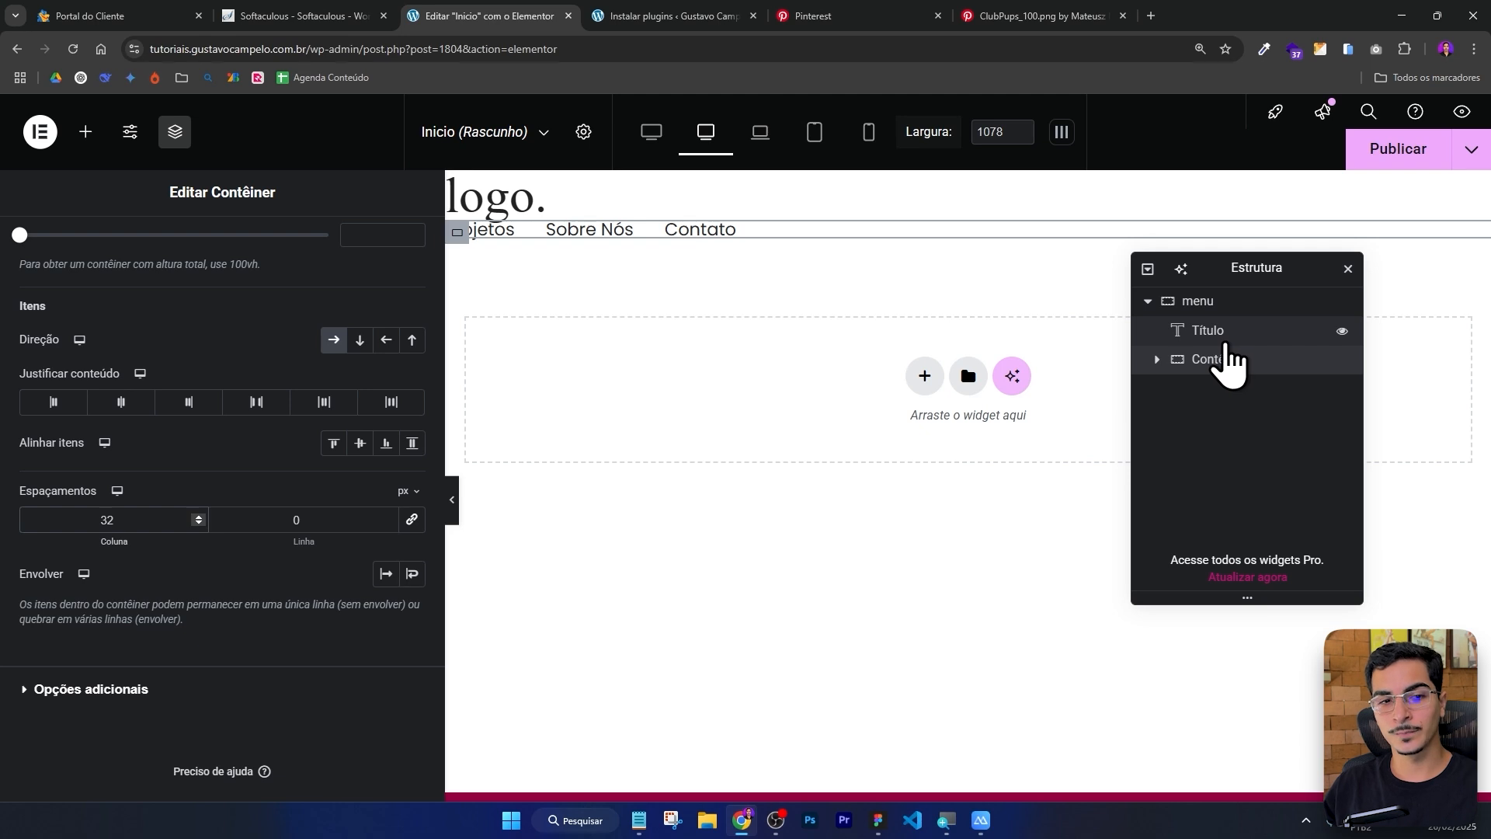
left_click(1205, 301)
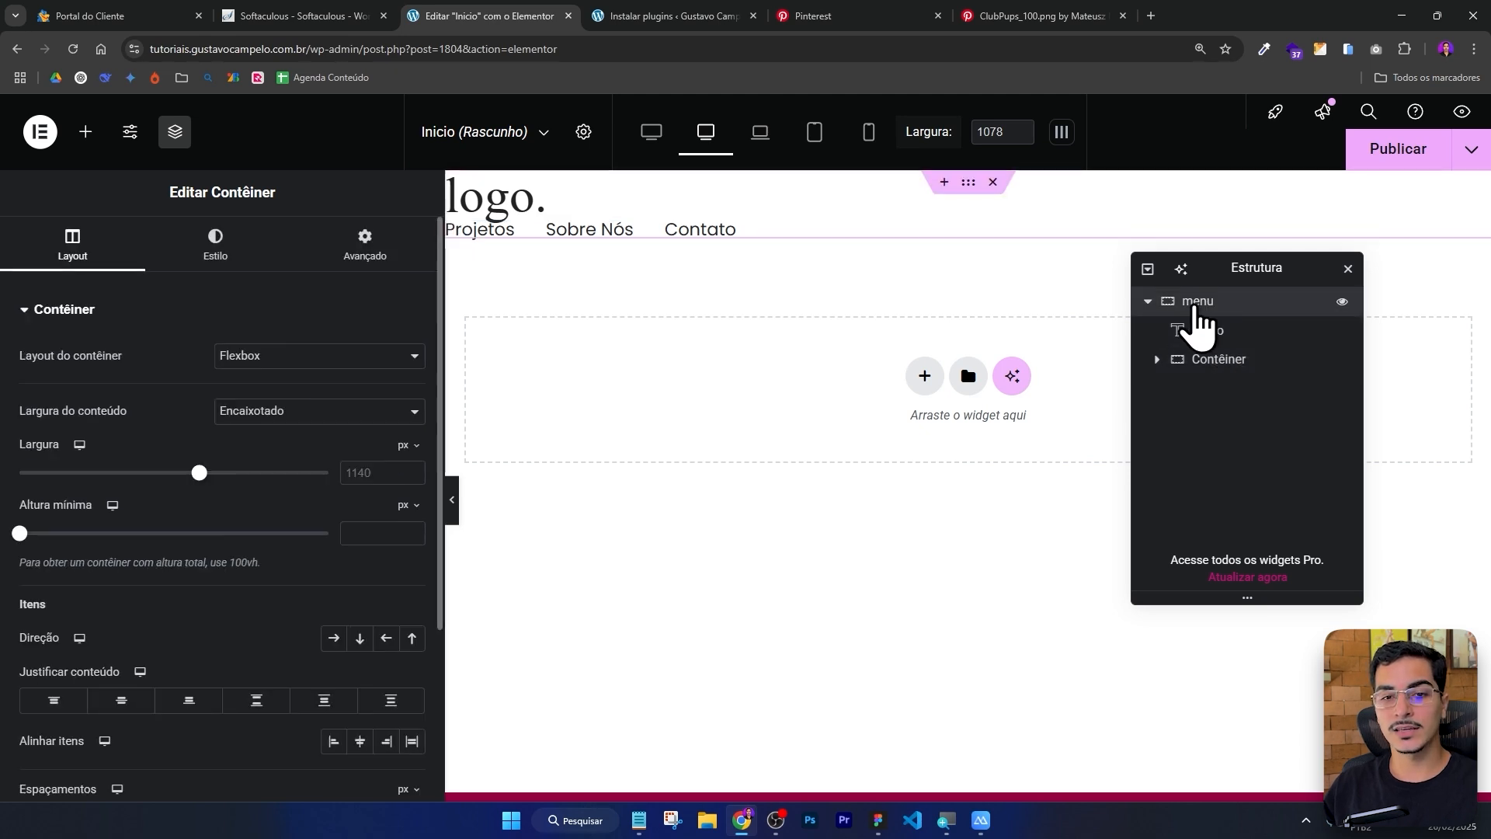
left_click(334, 639)
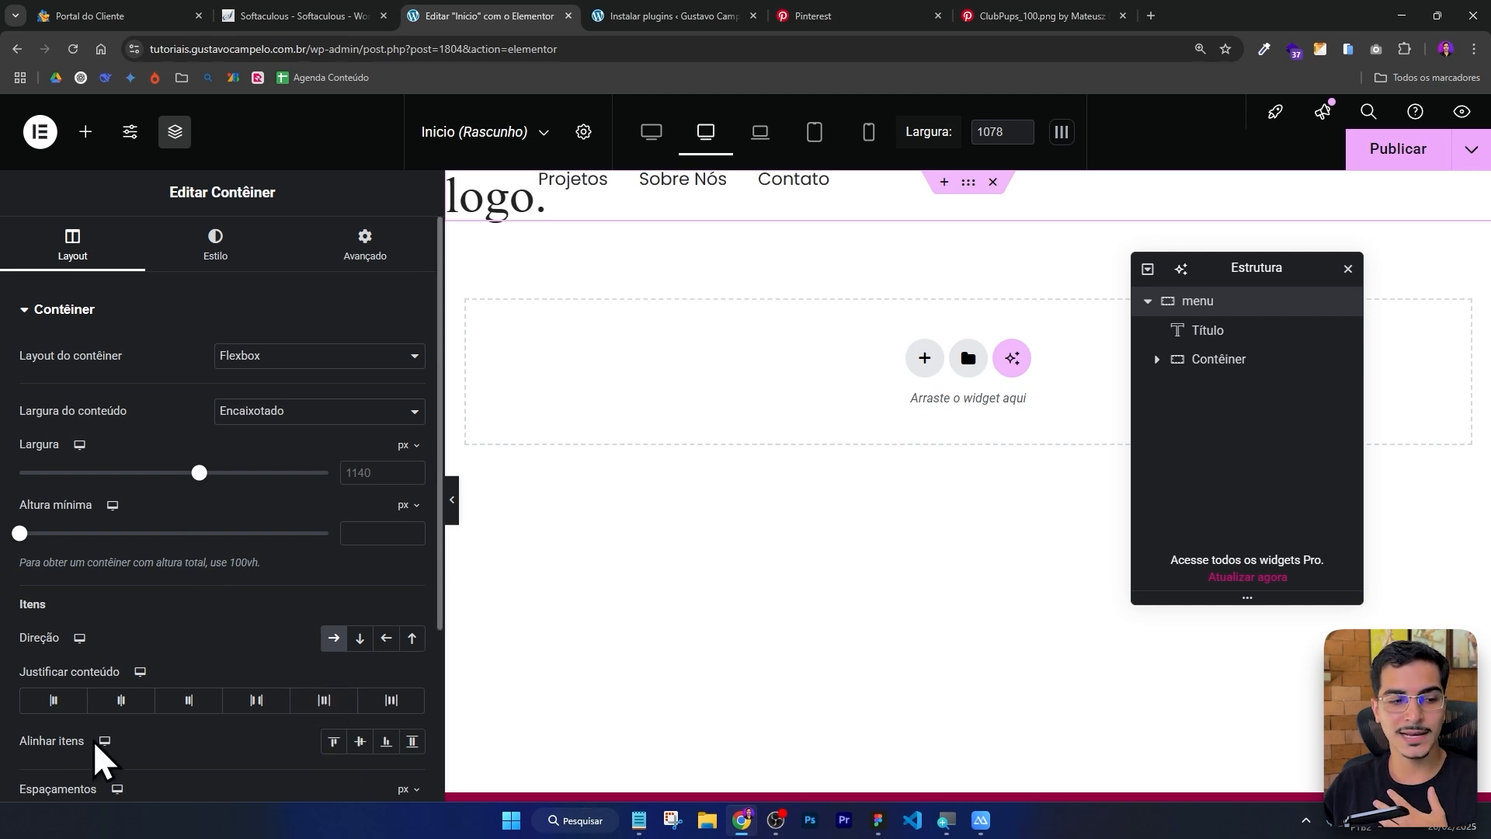
left_click(361, 743)
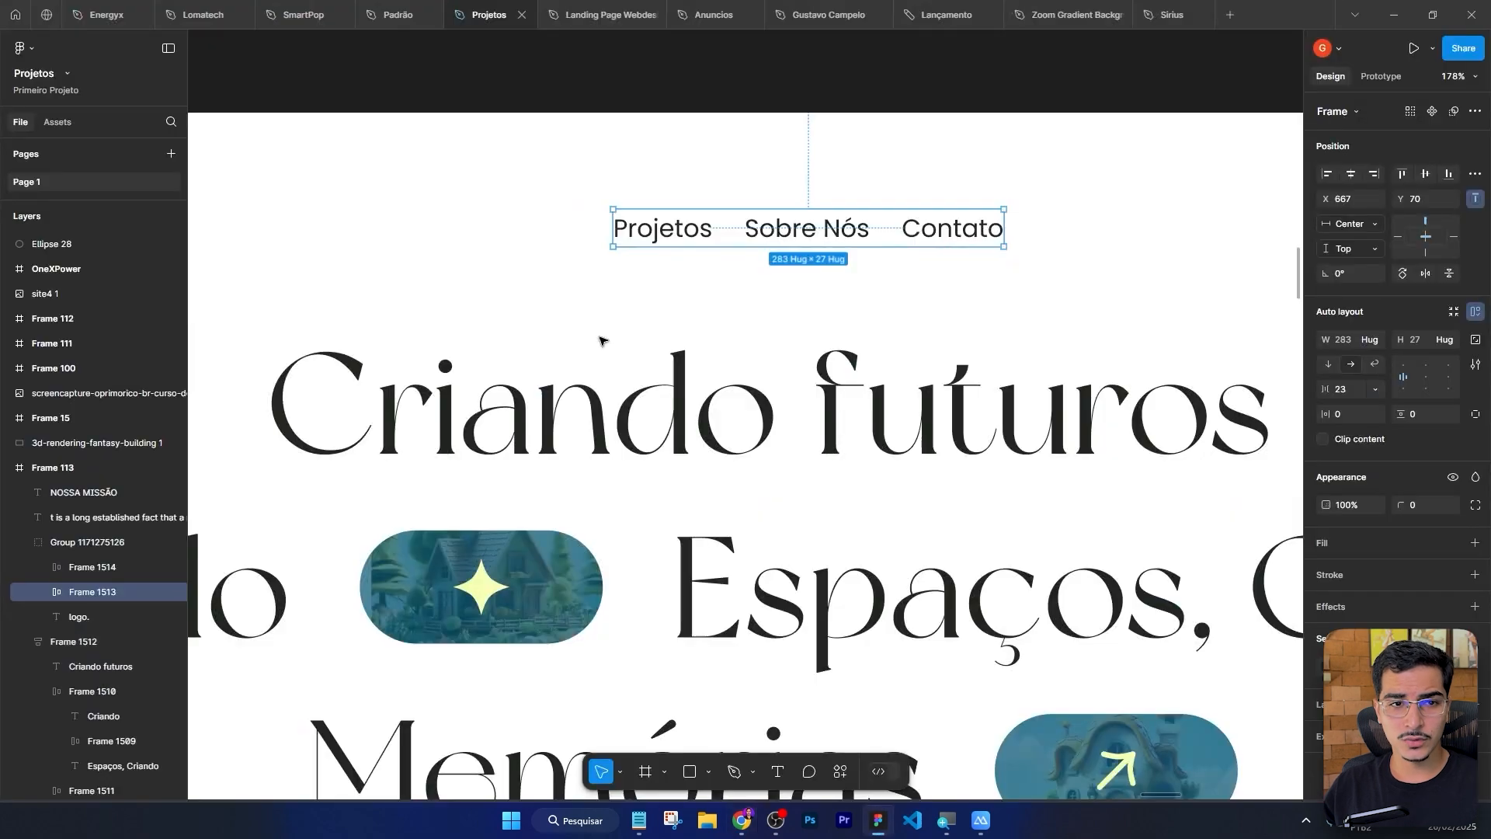
Examine the Figma header's layout of logo, menu links and Fale conosco button.
scroll(587, 149, "down", 3)
left_click(586, 150)
scroll(433, 290, "left", 3)
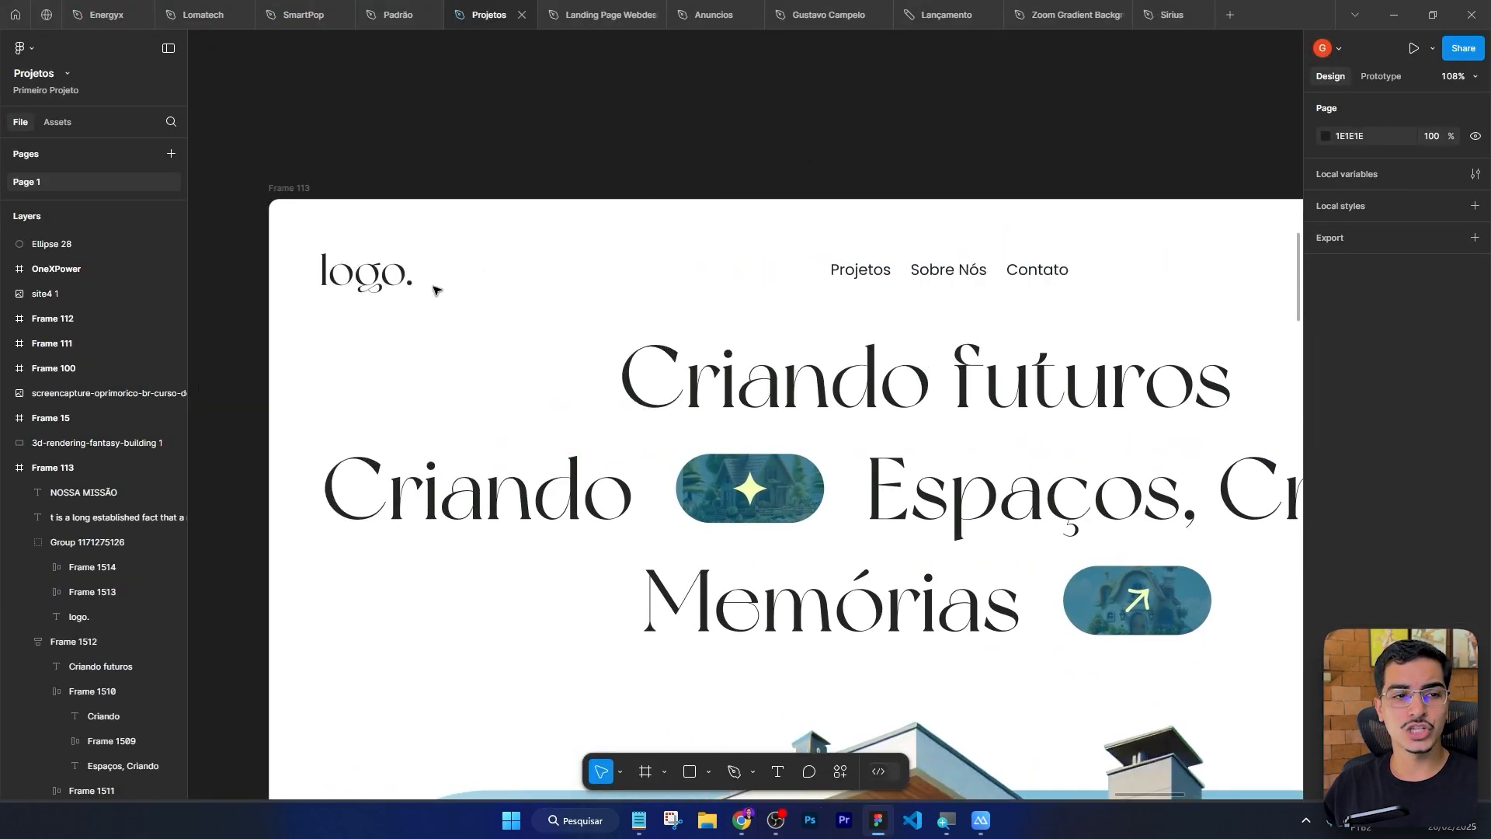
left_click(365, 289)
scroll(466, 187, "right", 5)
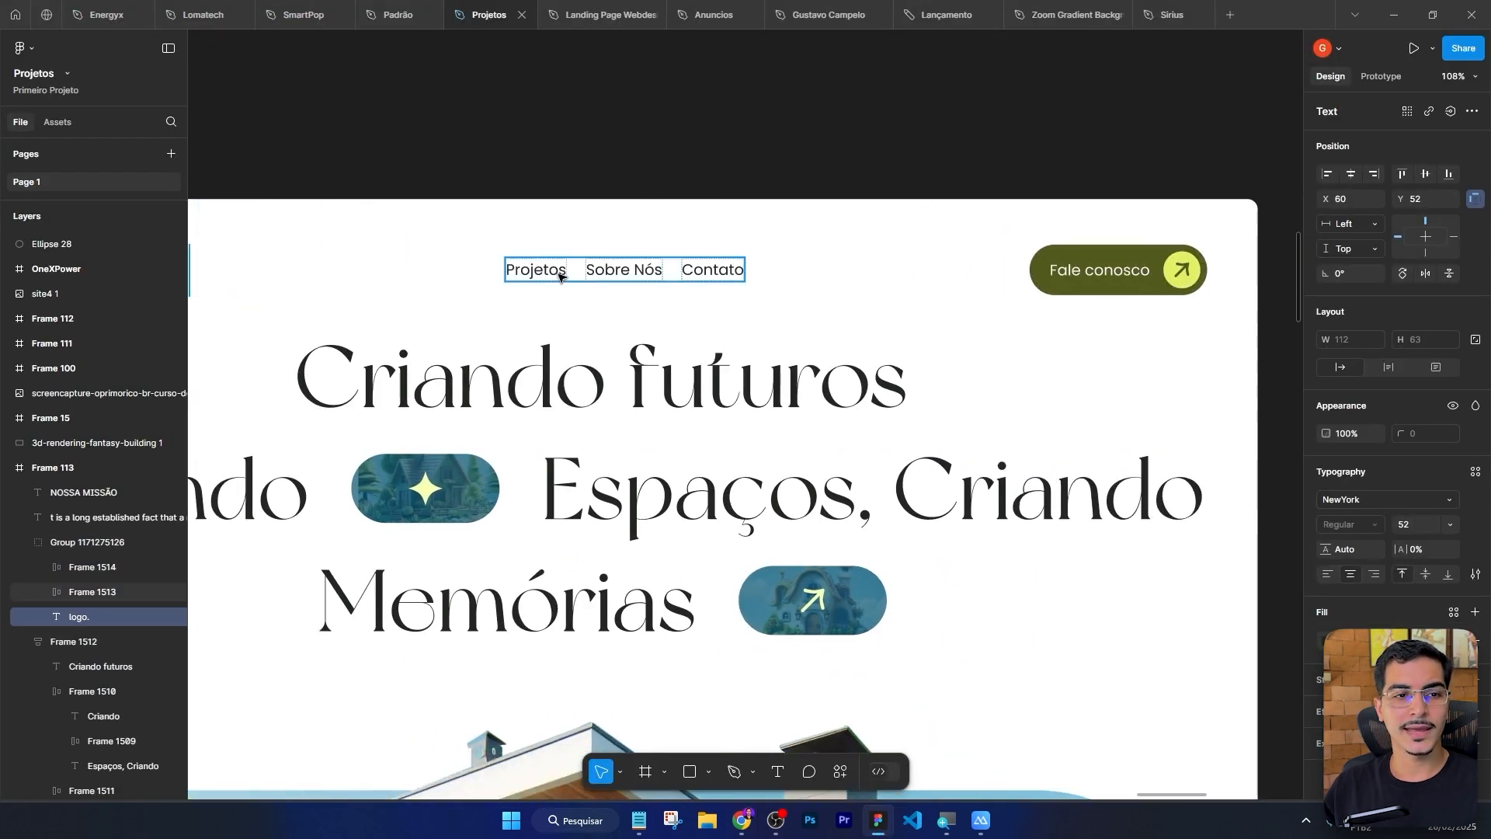
left_click(536, 264)
scroll(944, 208, "right", 3)
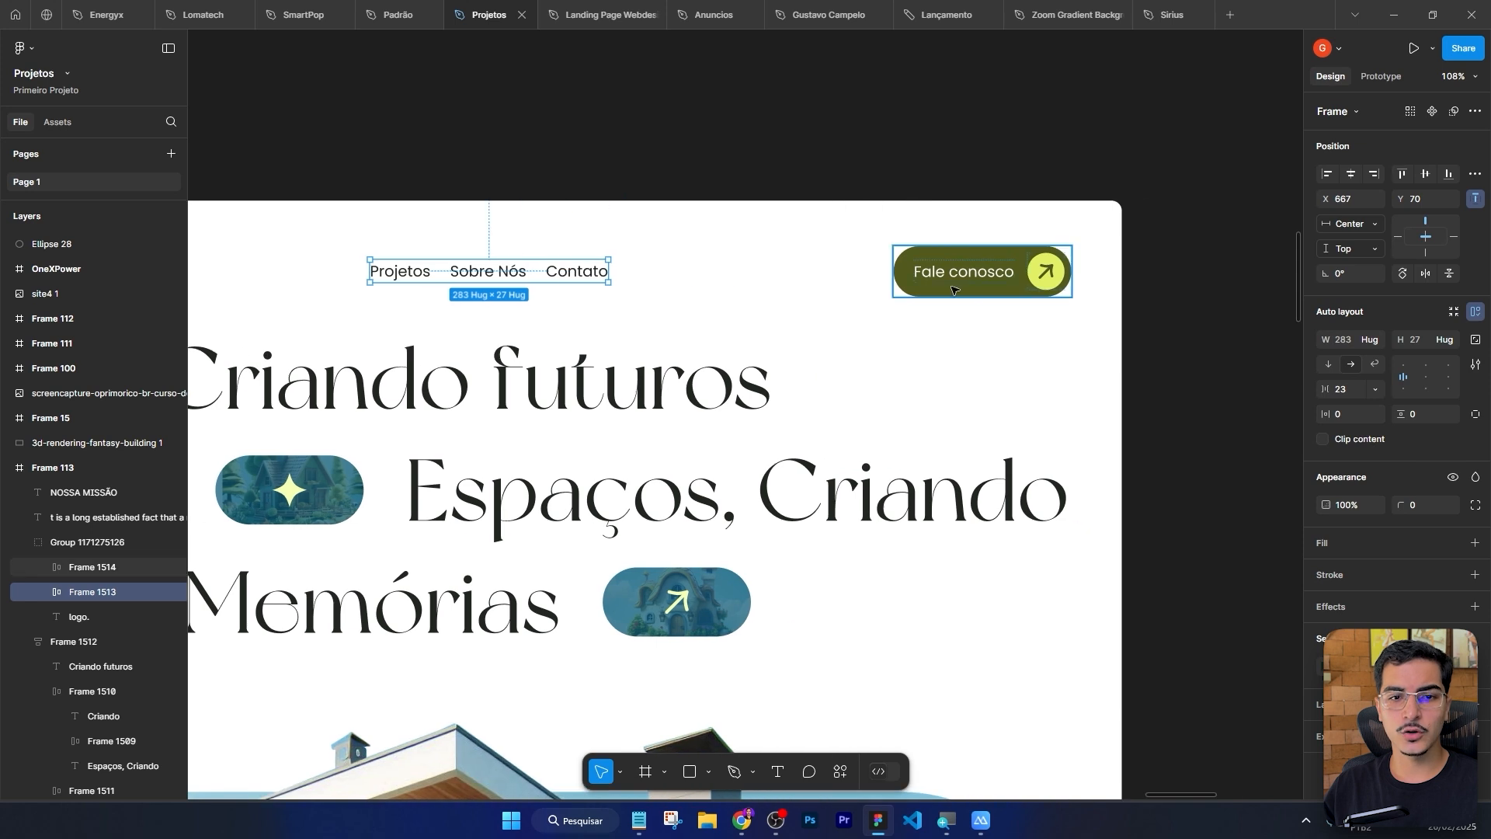
left_click(957, 281)
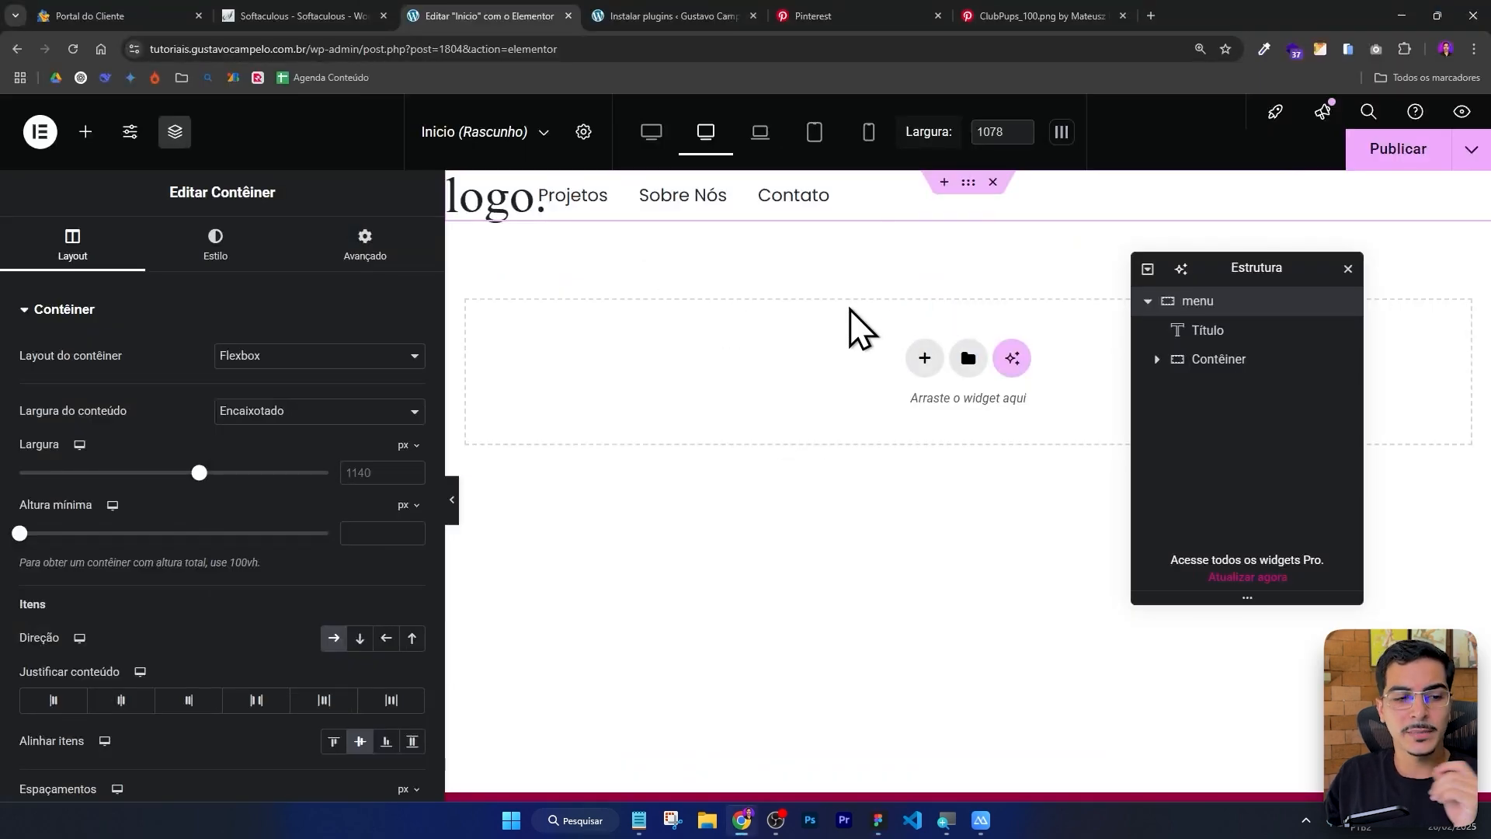
Set the nested links container's width to 320 px and centre its content.
scroll(193, 532, "down", 3)
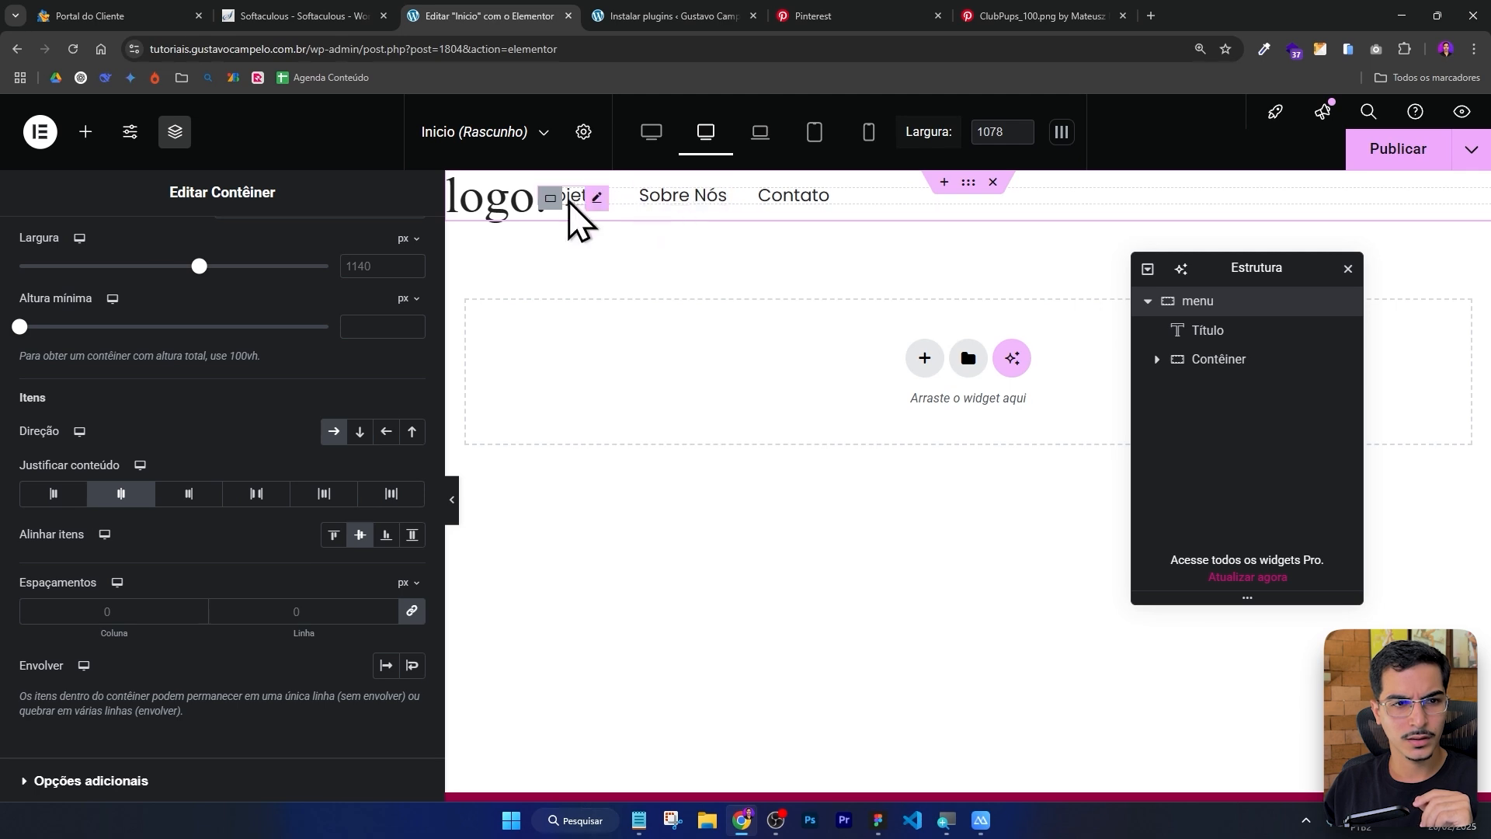
left_click(550, 197)
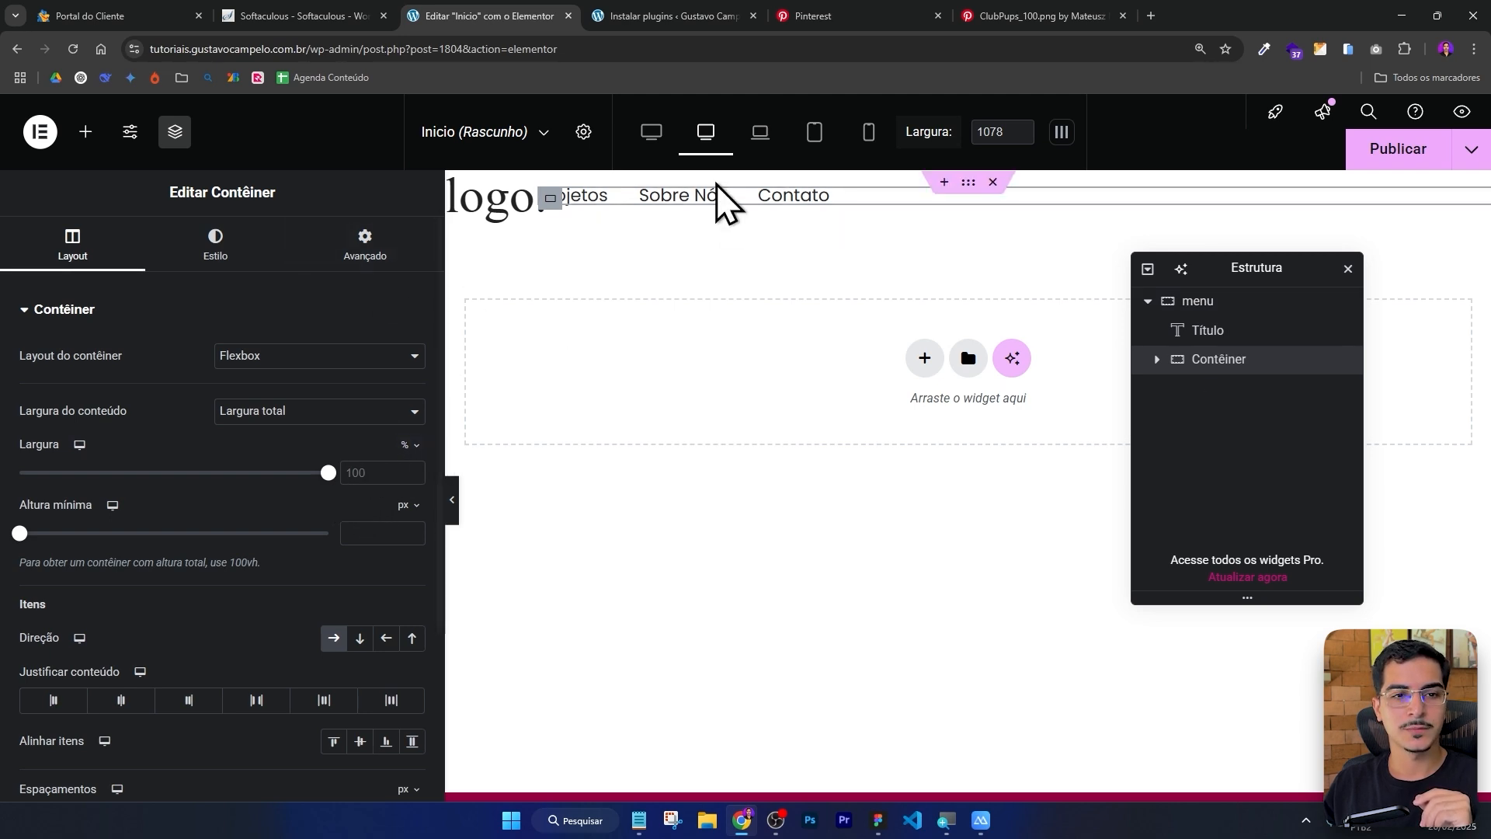
left_click_drag(1245, 262, 1085, 384)
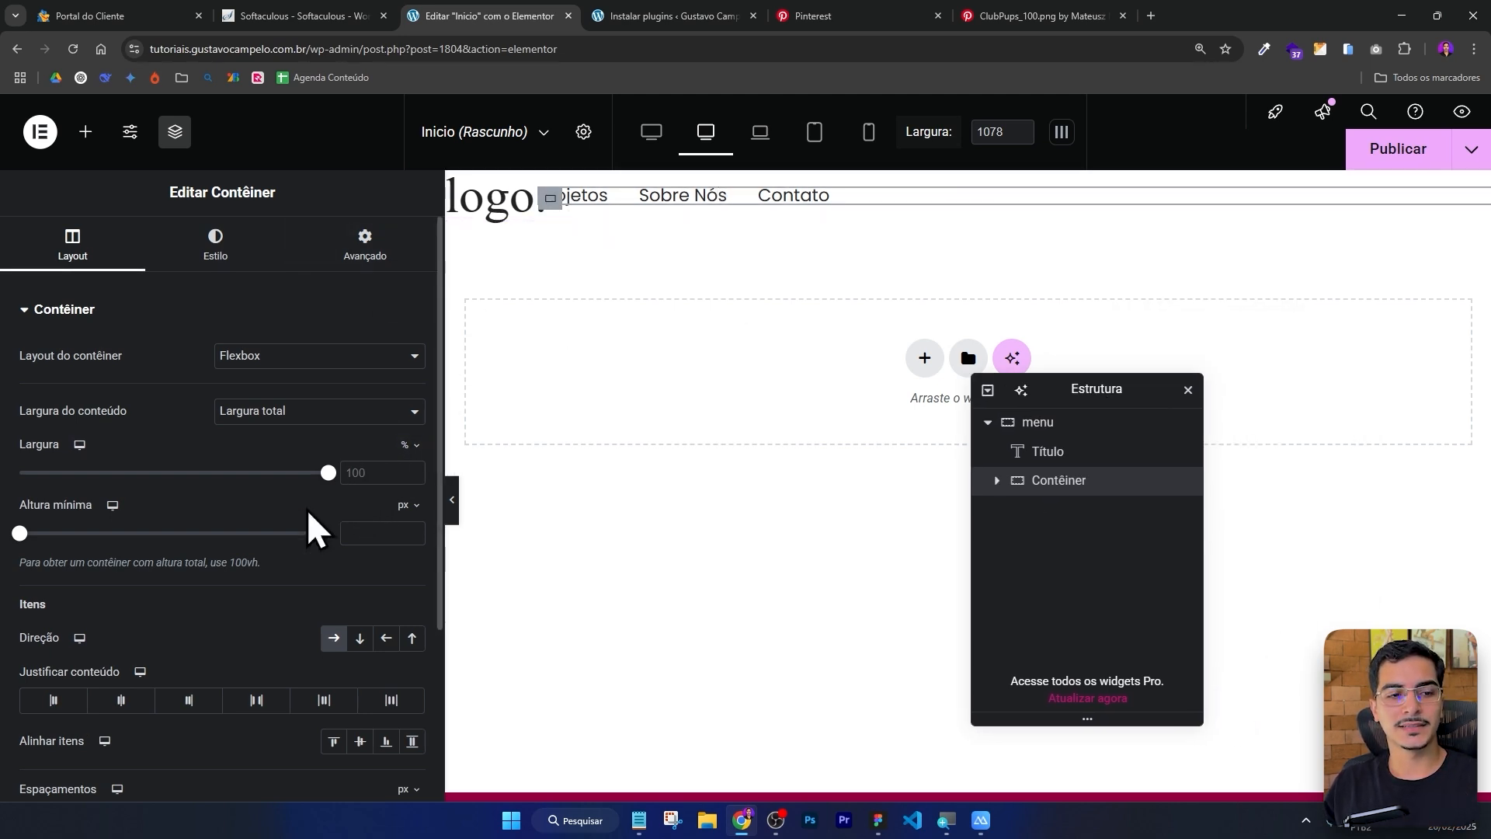
left_click_drag(329, 471, 149, 470)
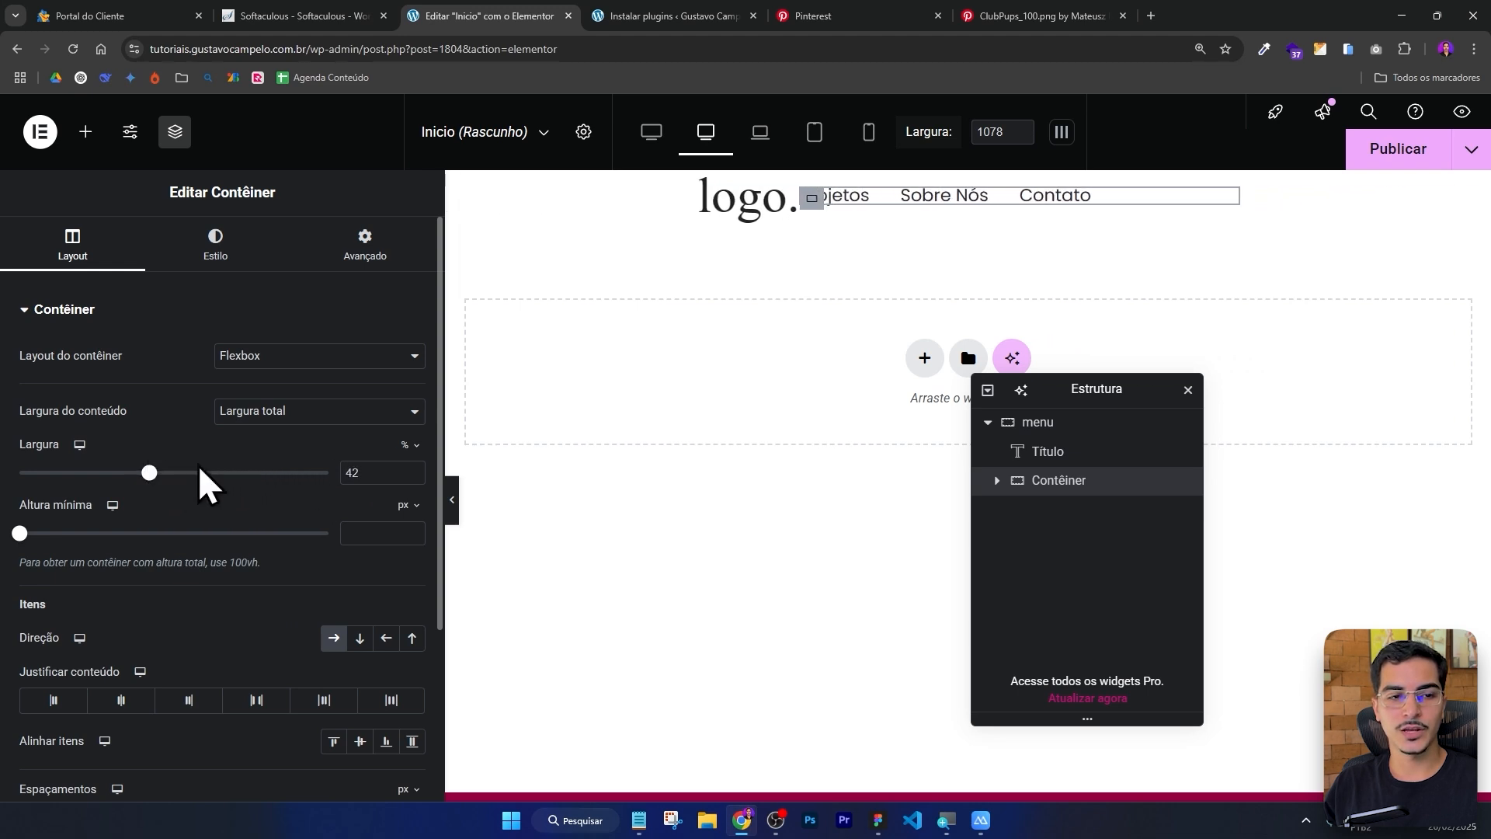
left_click(407, 446)
left_click(407, 446)
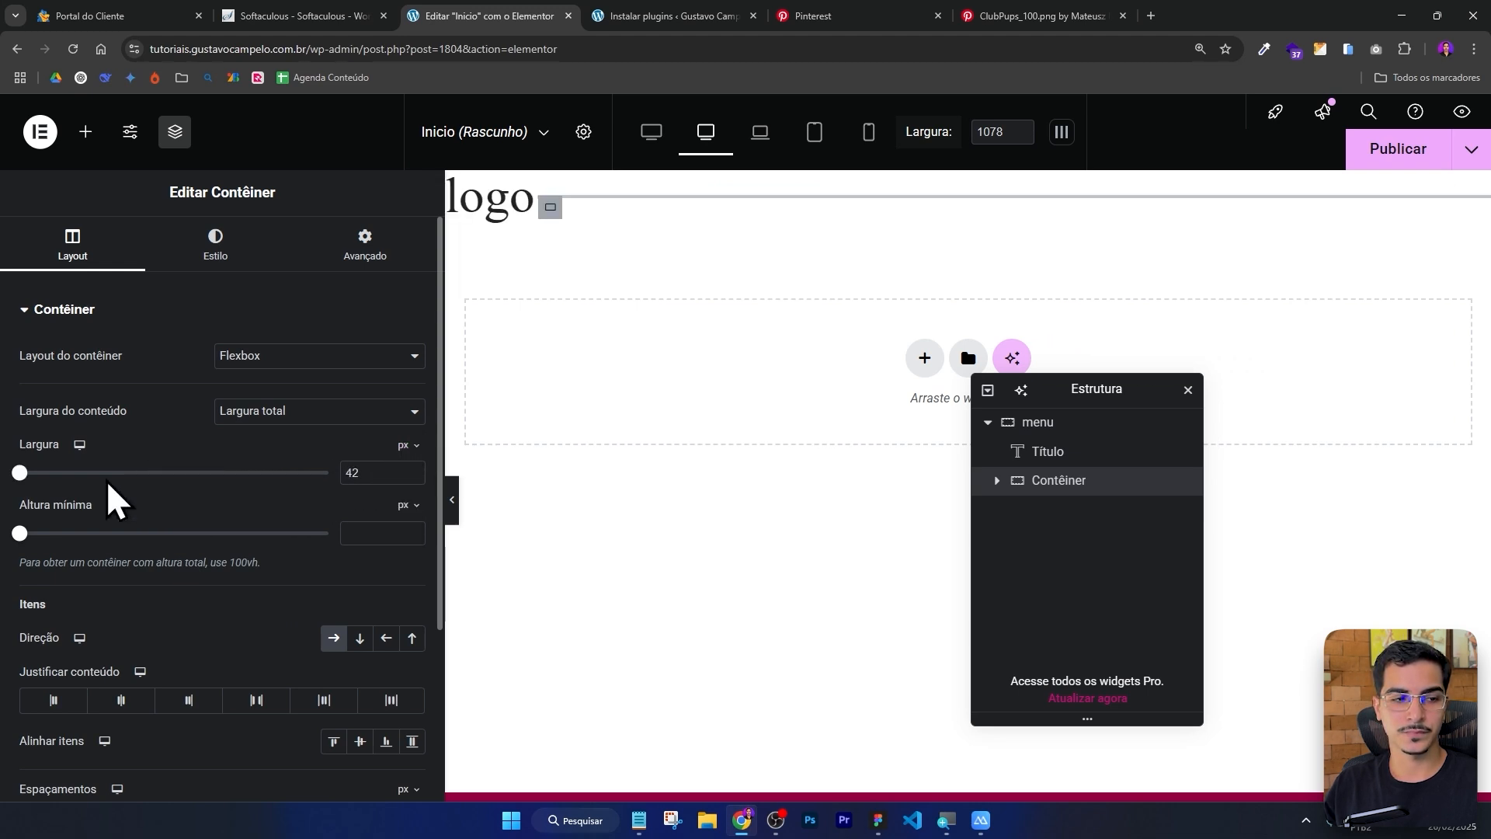
left_click_drag(24, 473, 17, 473)
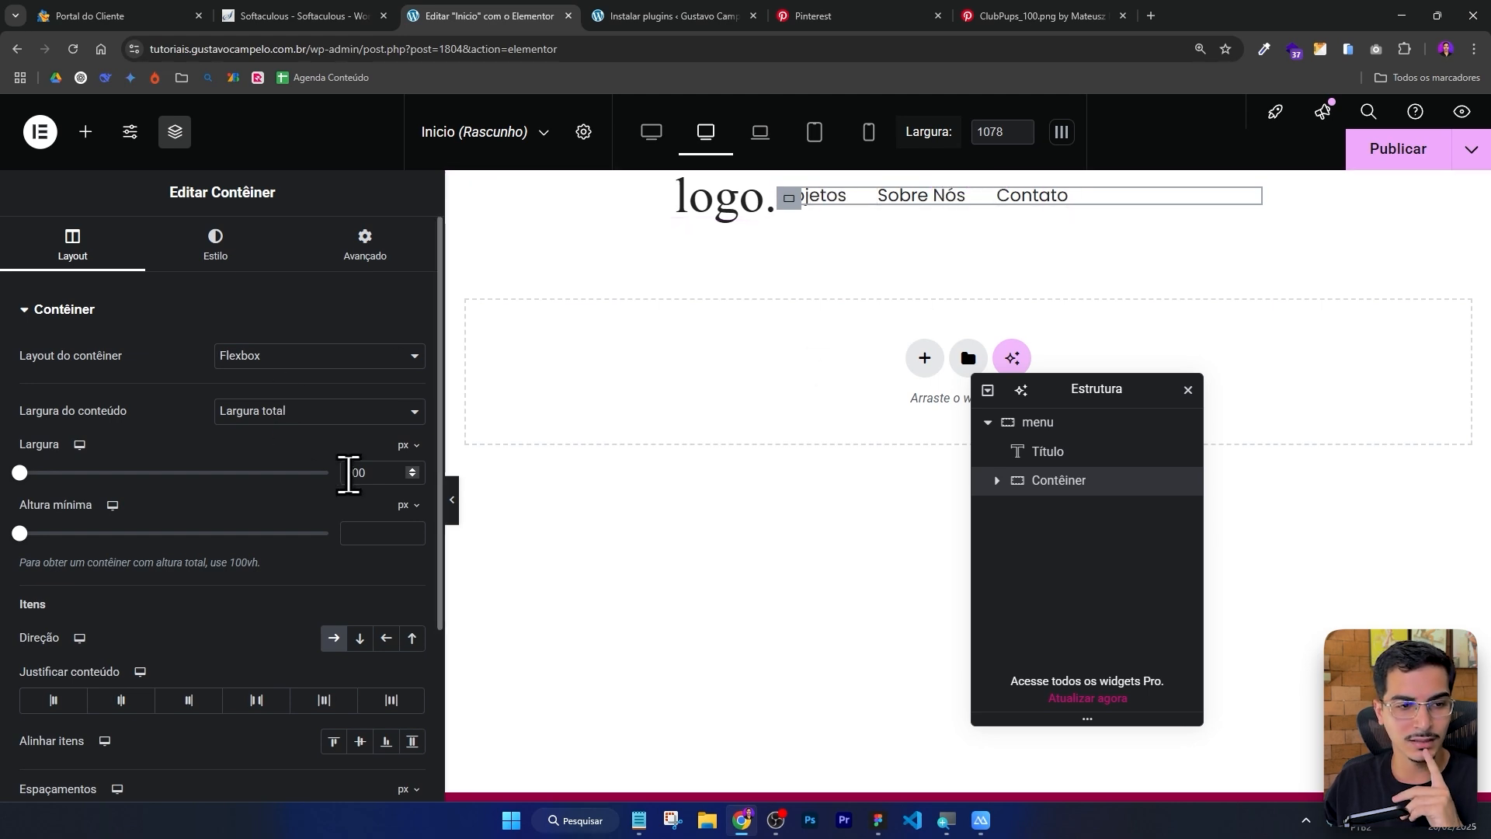
type("200")
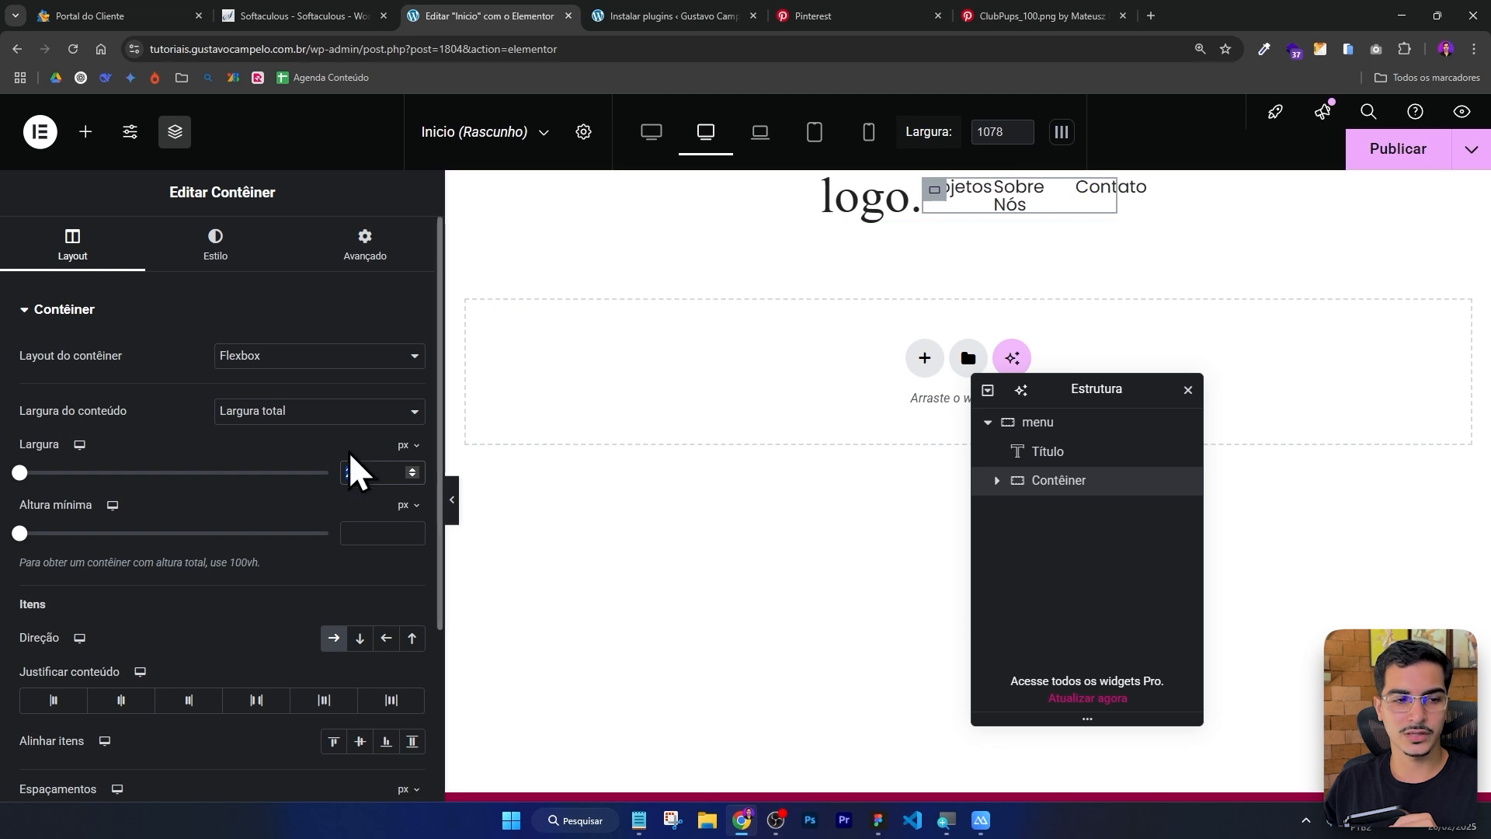
type("320")
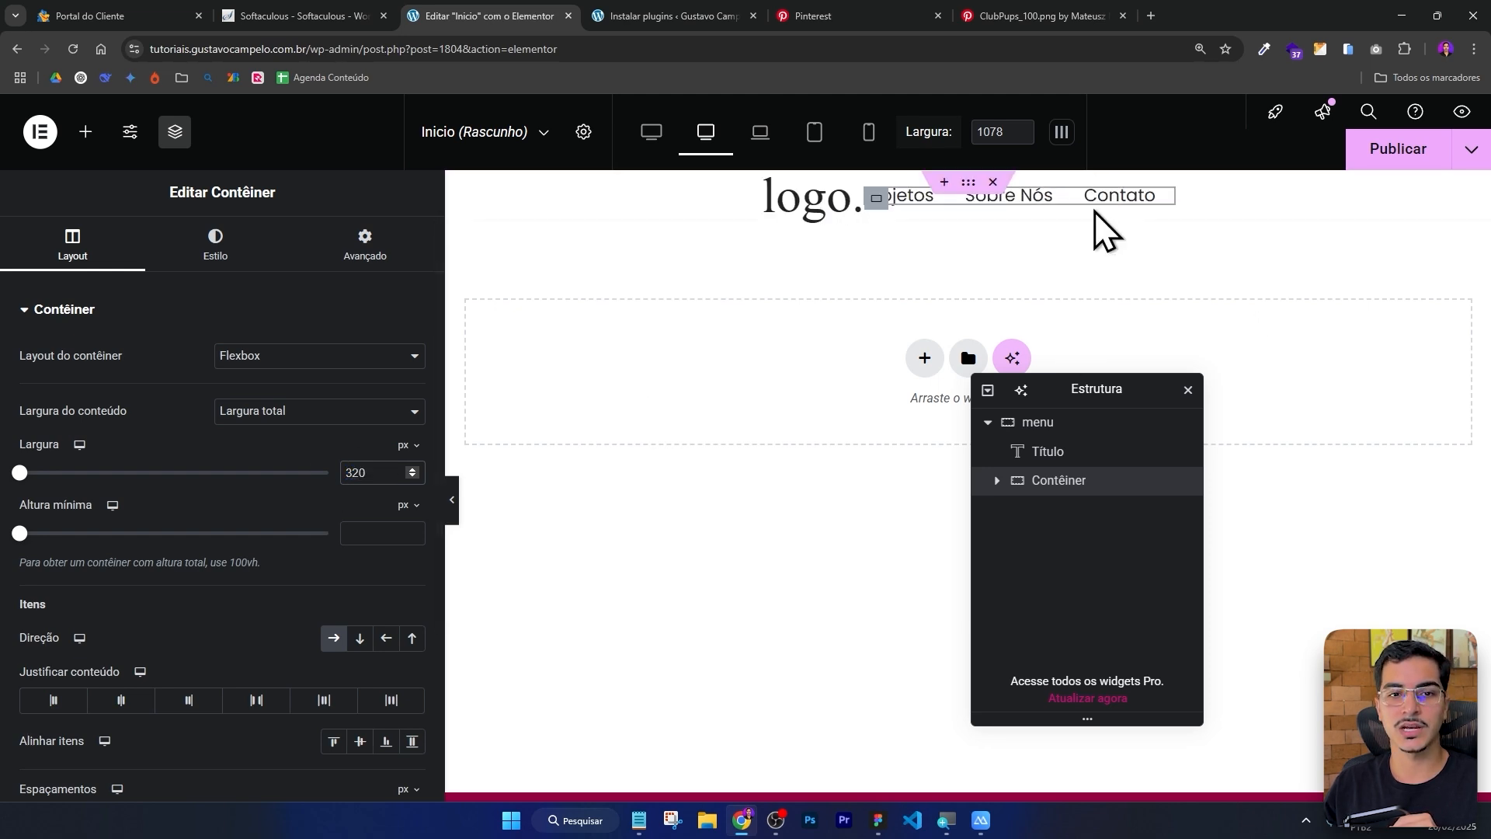
left_click(125, 699)
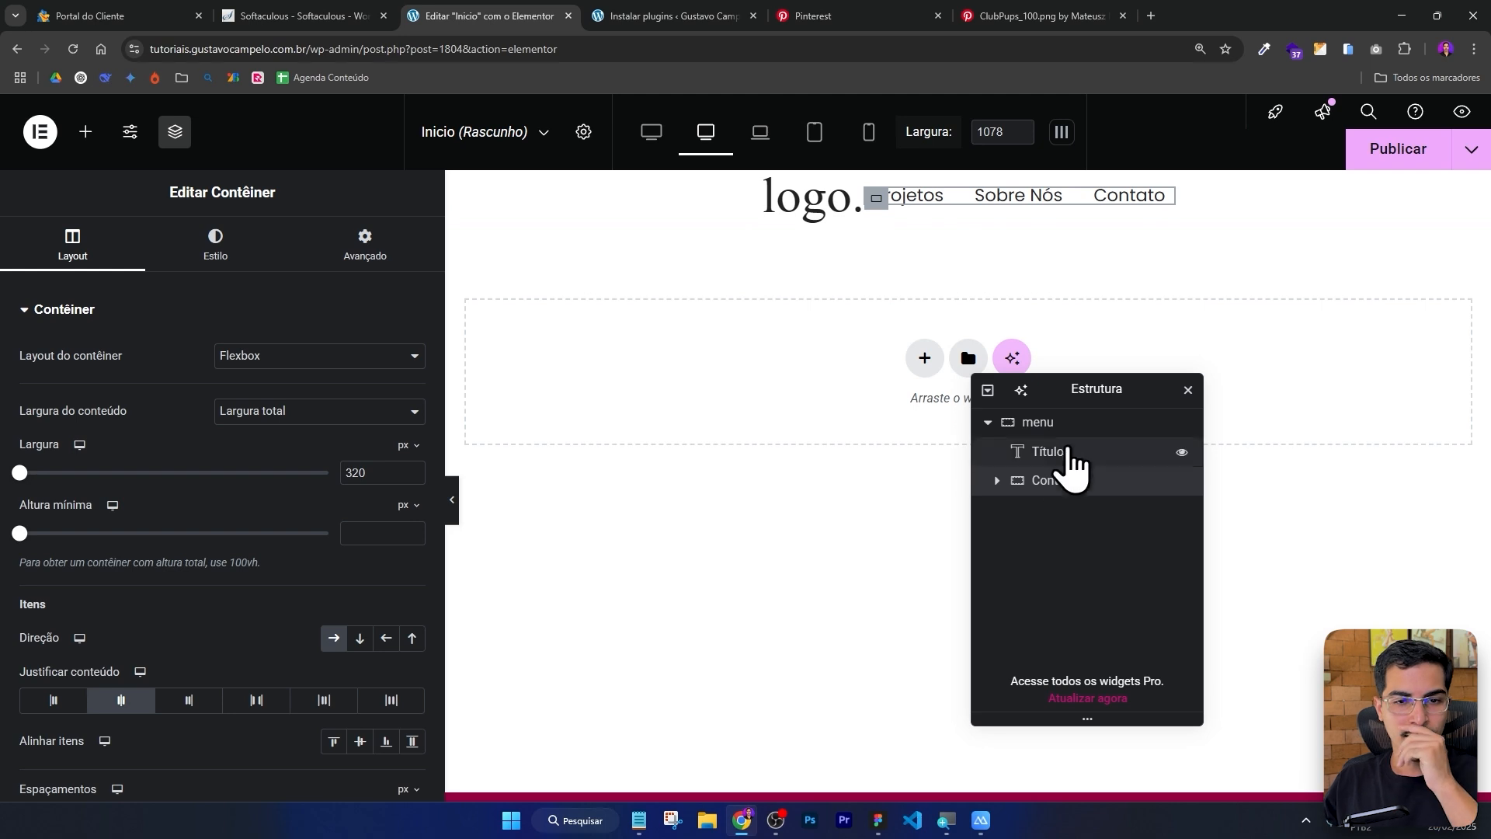
Set the menu container's content justification to space between.
left_click(1066, 439)
scroll(193, 618, "down", 1)
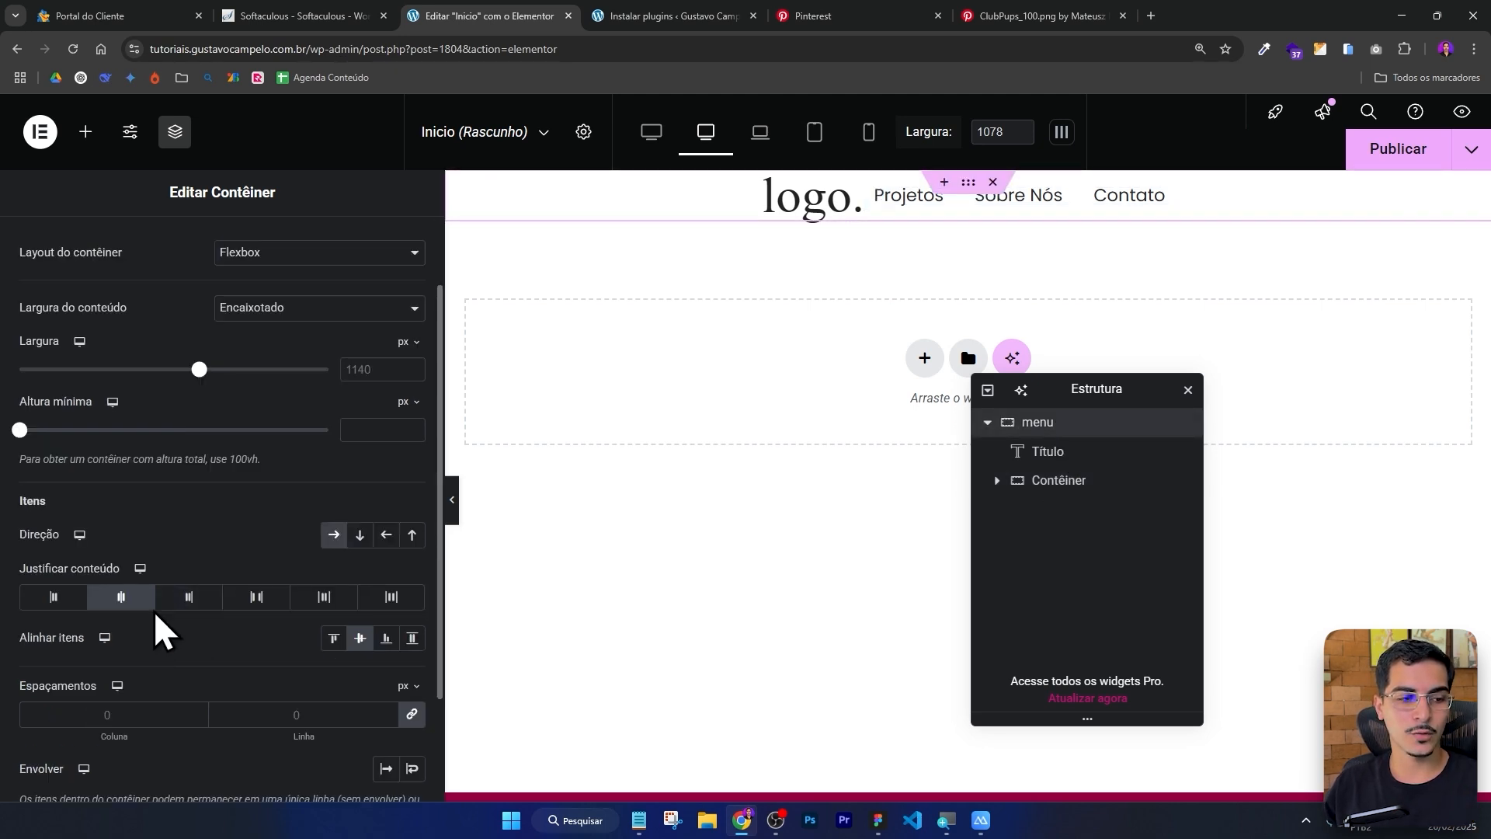
left_click(190, 598)
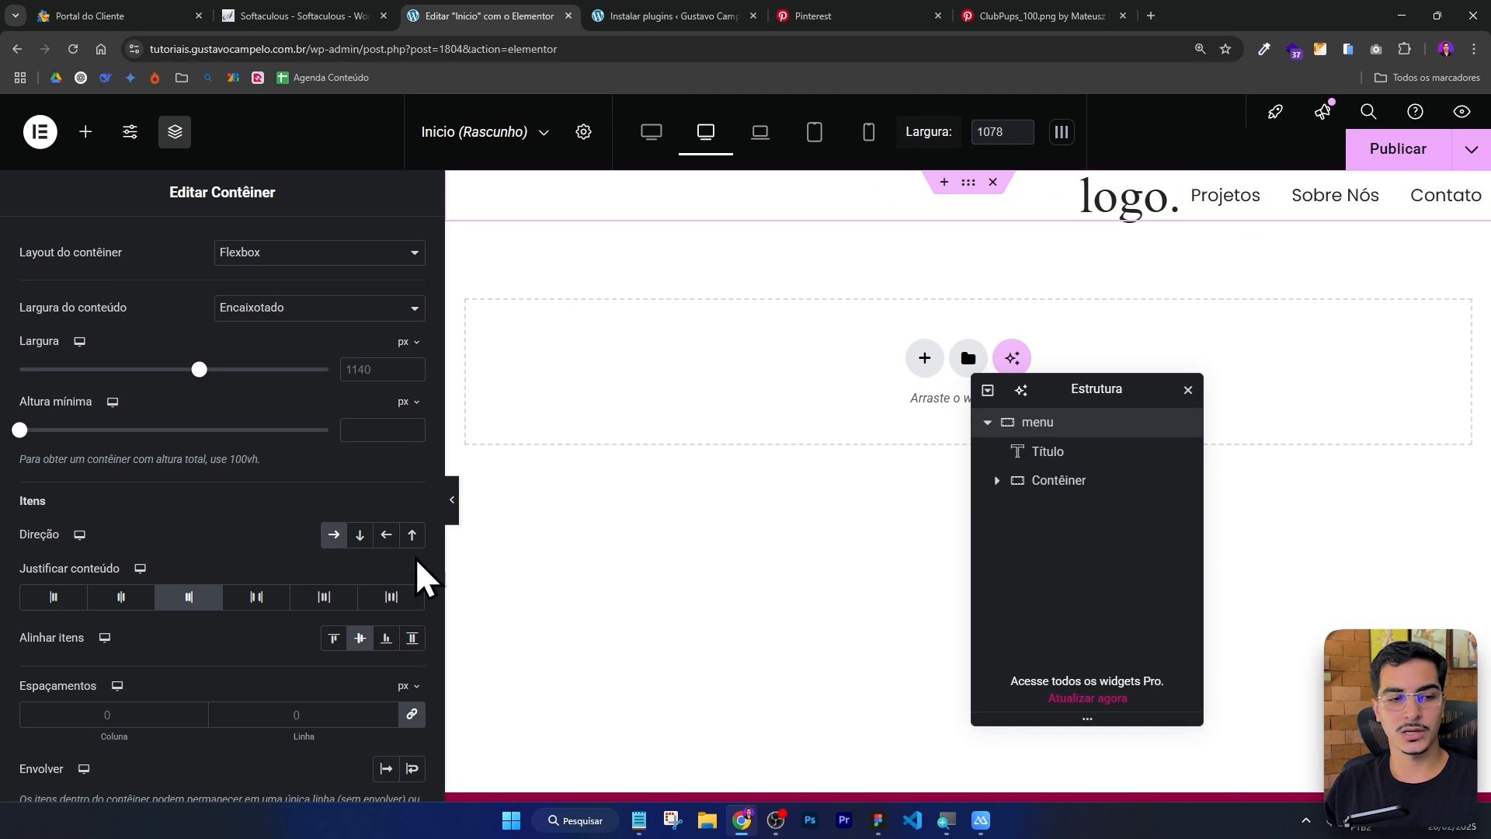
left_click(122, 598)
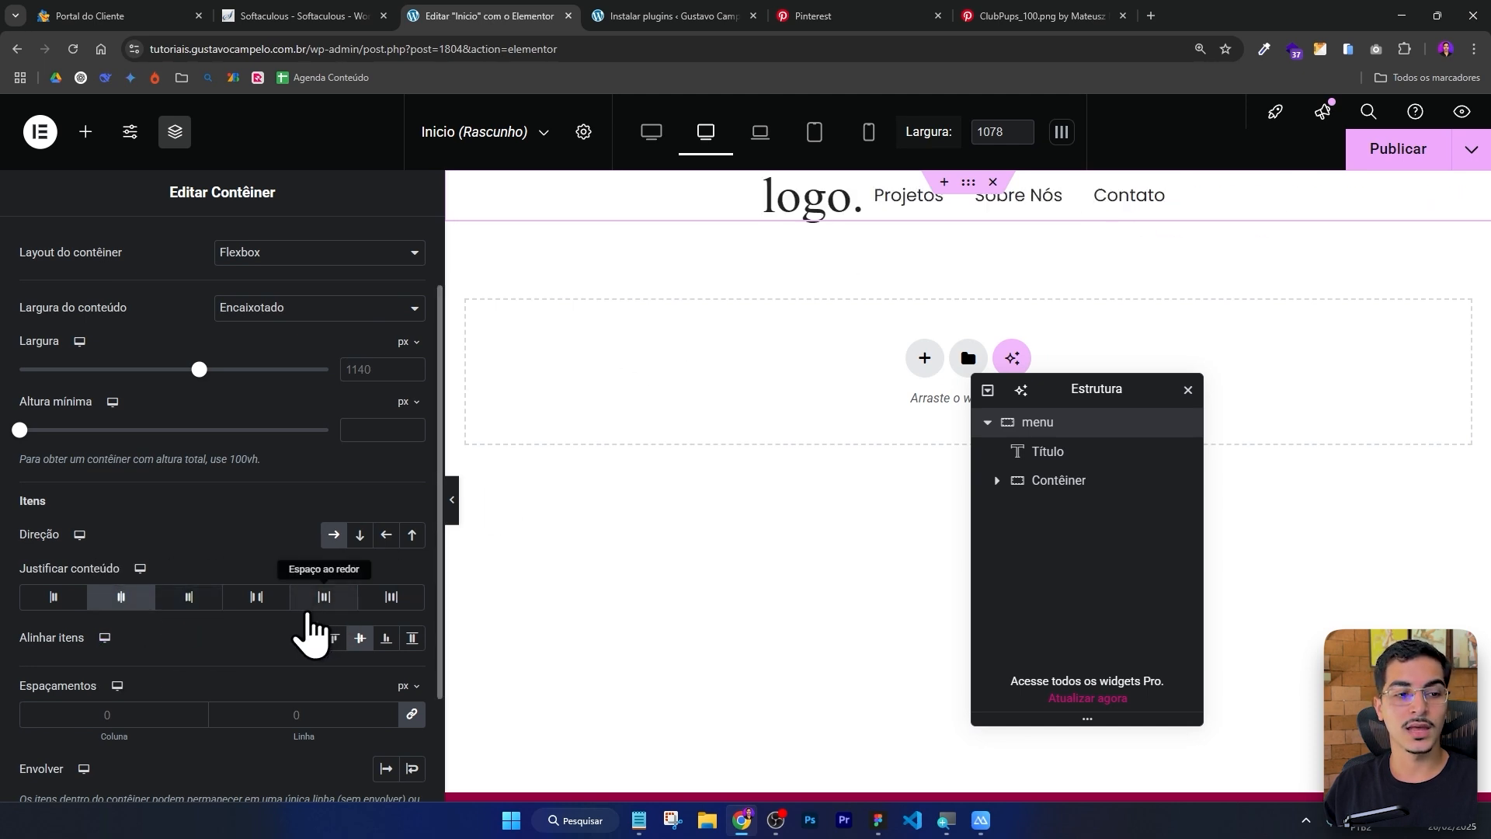
left_click(259, 599)
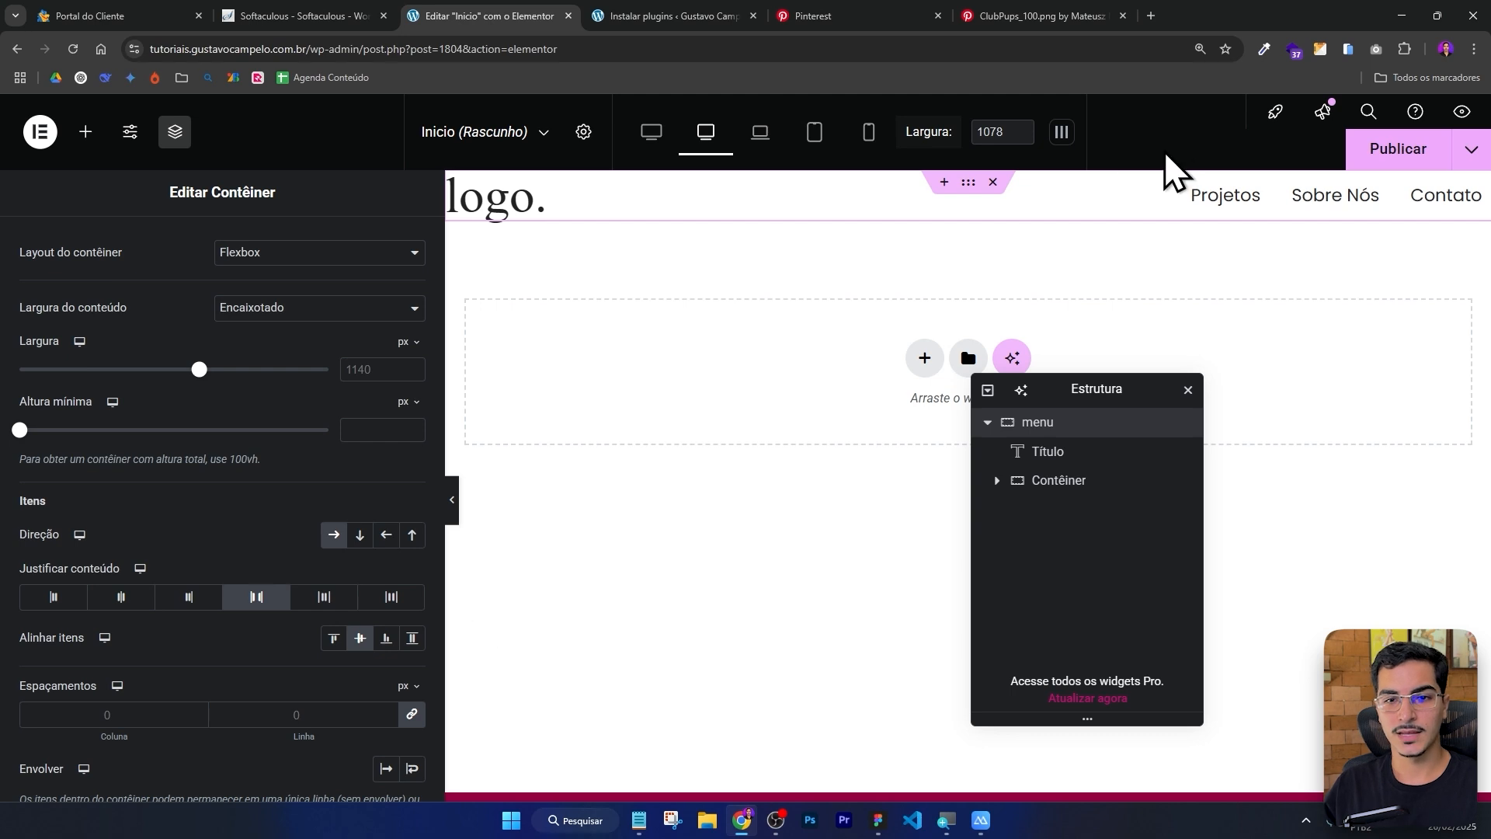
Add a Button widget into the menu container in the header.
left_click(85, 134)
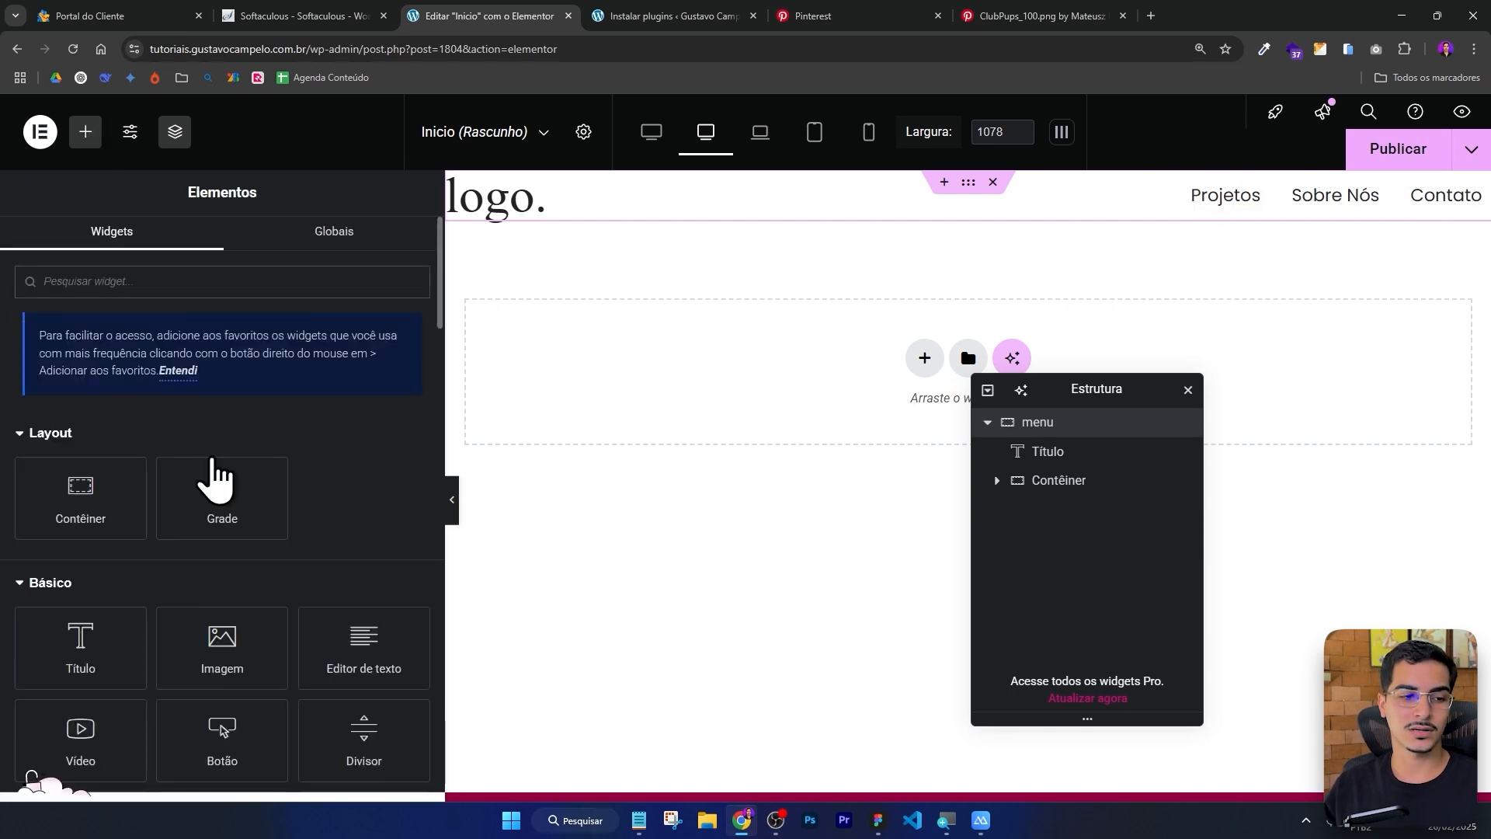
scroll(216, 543, "down", 2)
scroll(139, 458, "down", 2)
left_click_drag(158, 423, 1336, 207)
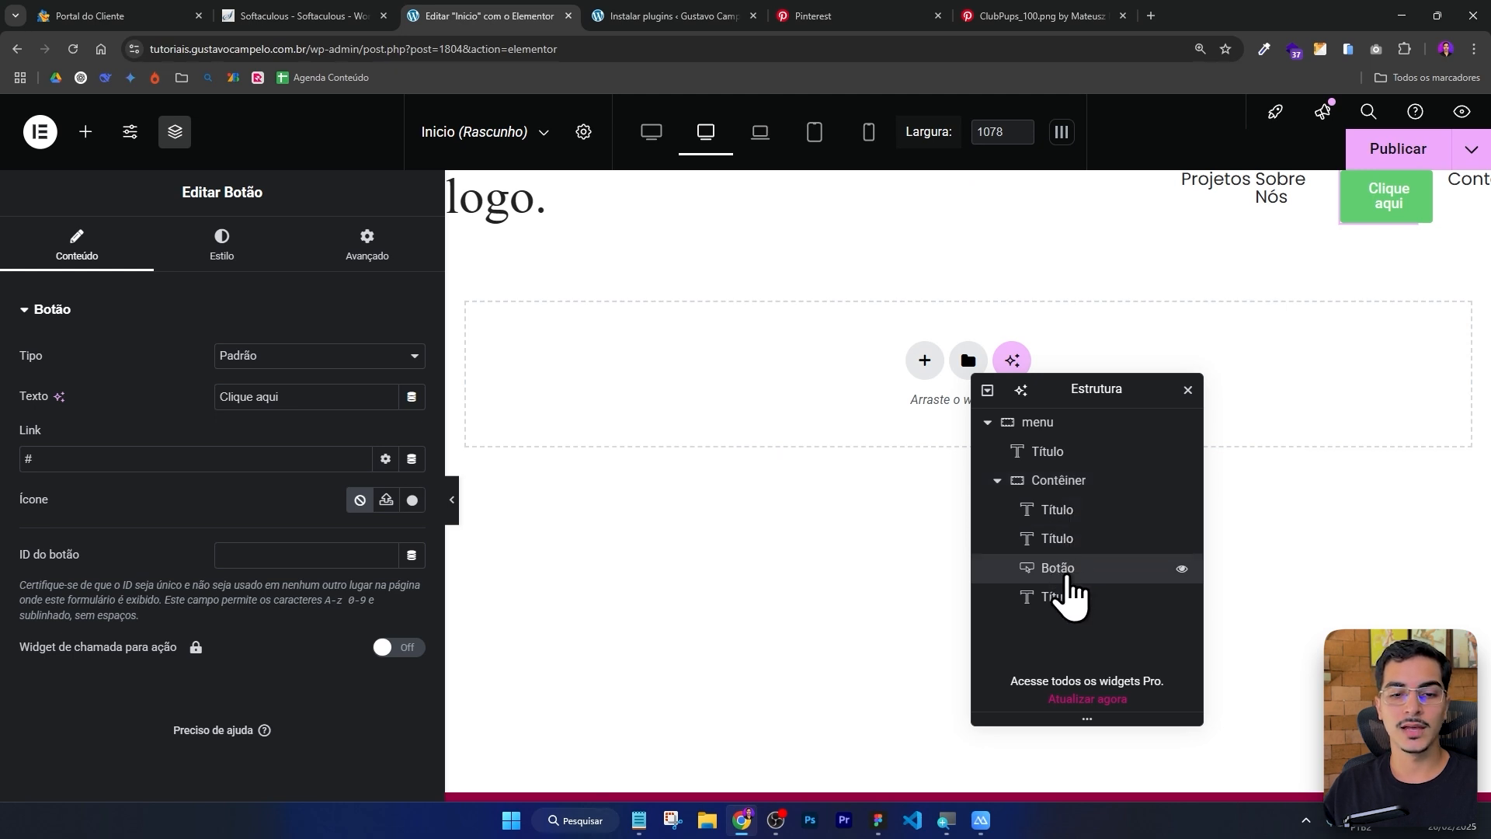
Reorder the header so the links container sits between the logo heading and the button.
left_click_drag(1066, 579, 1073, 480)
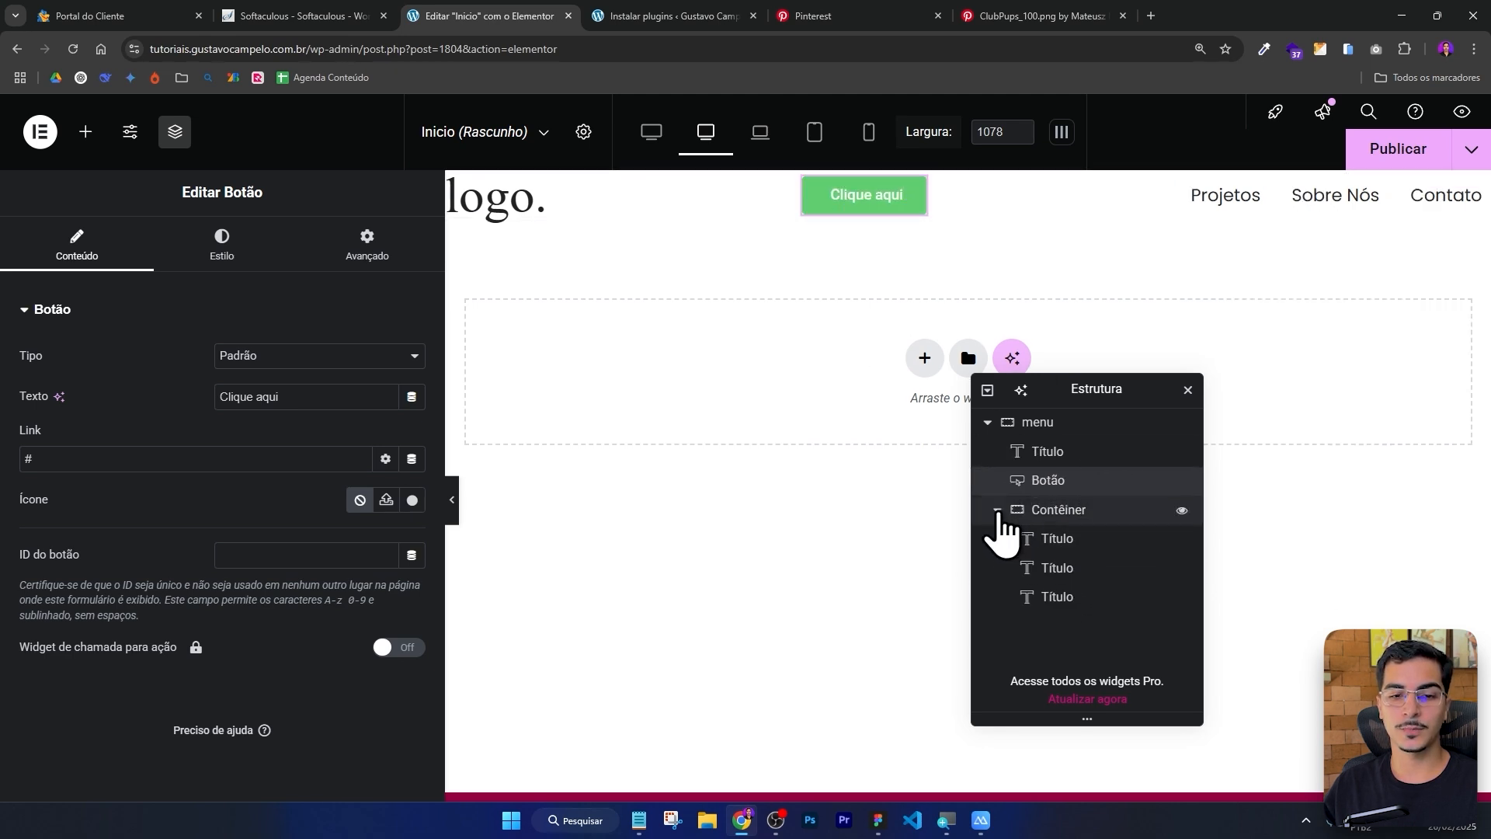
left_click(1059, 514)
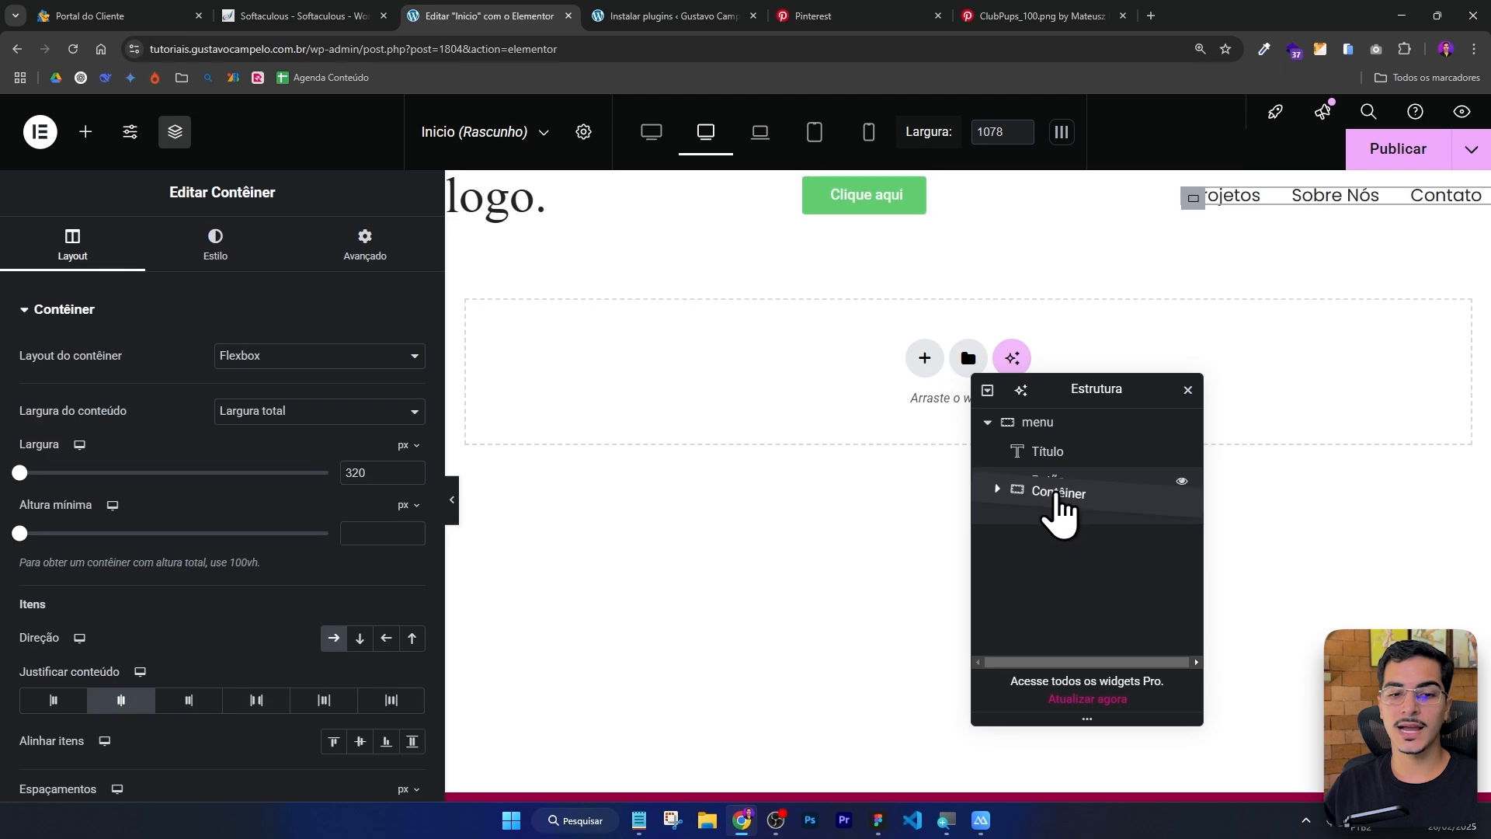
left_click_drag(1059, 515, 1055, 470)
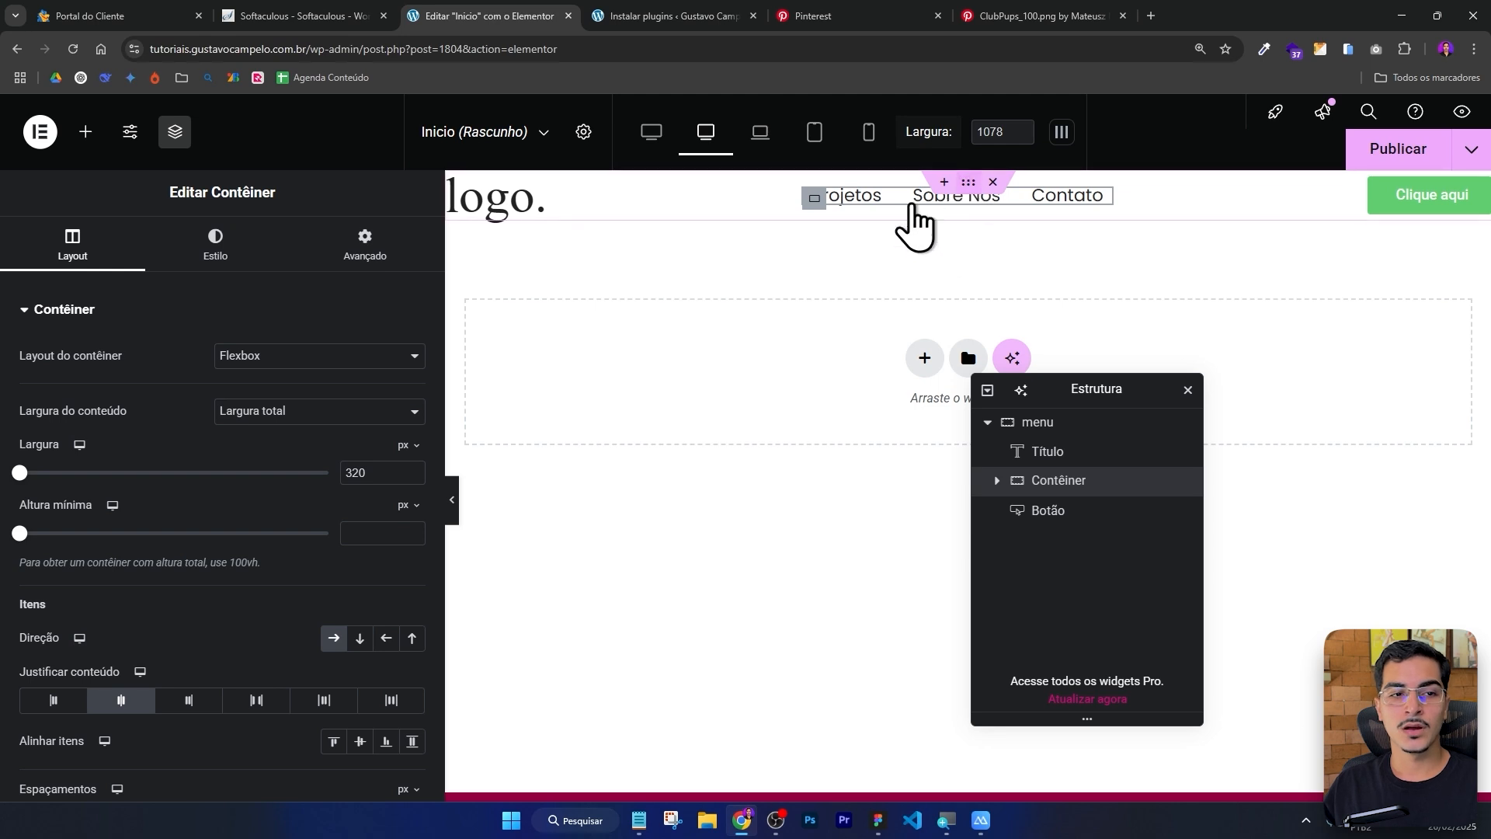
Preview the header with the editor panel hidden.
left_click(453, 505)
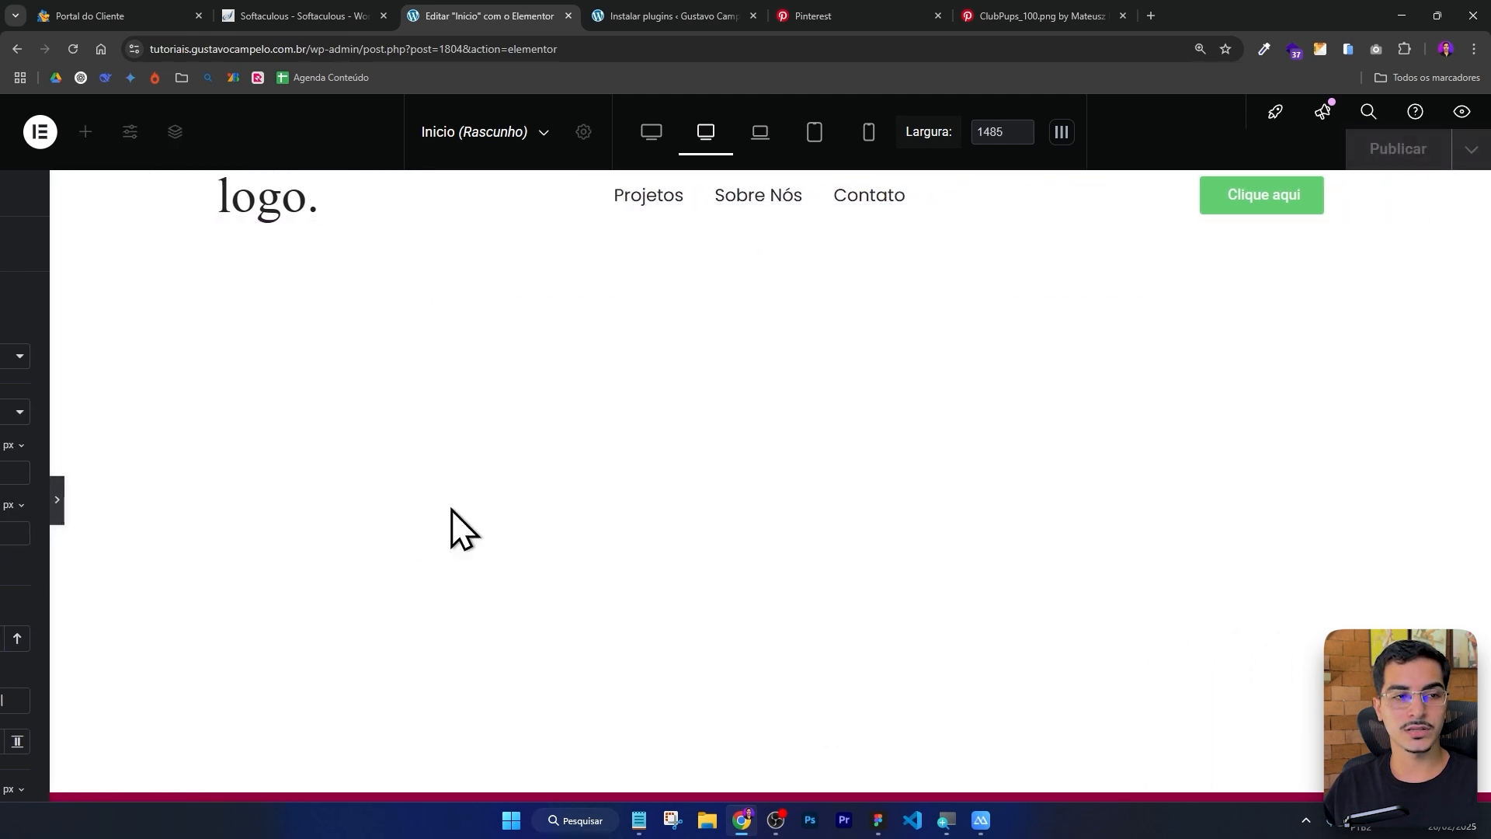
left_click(9, 497)
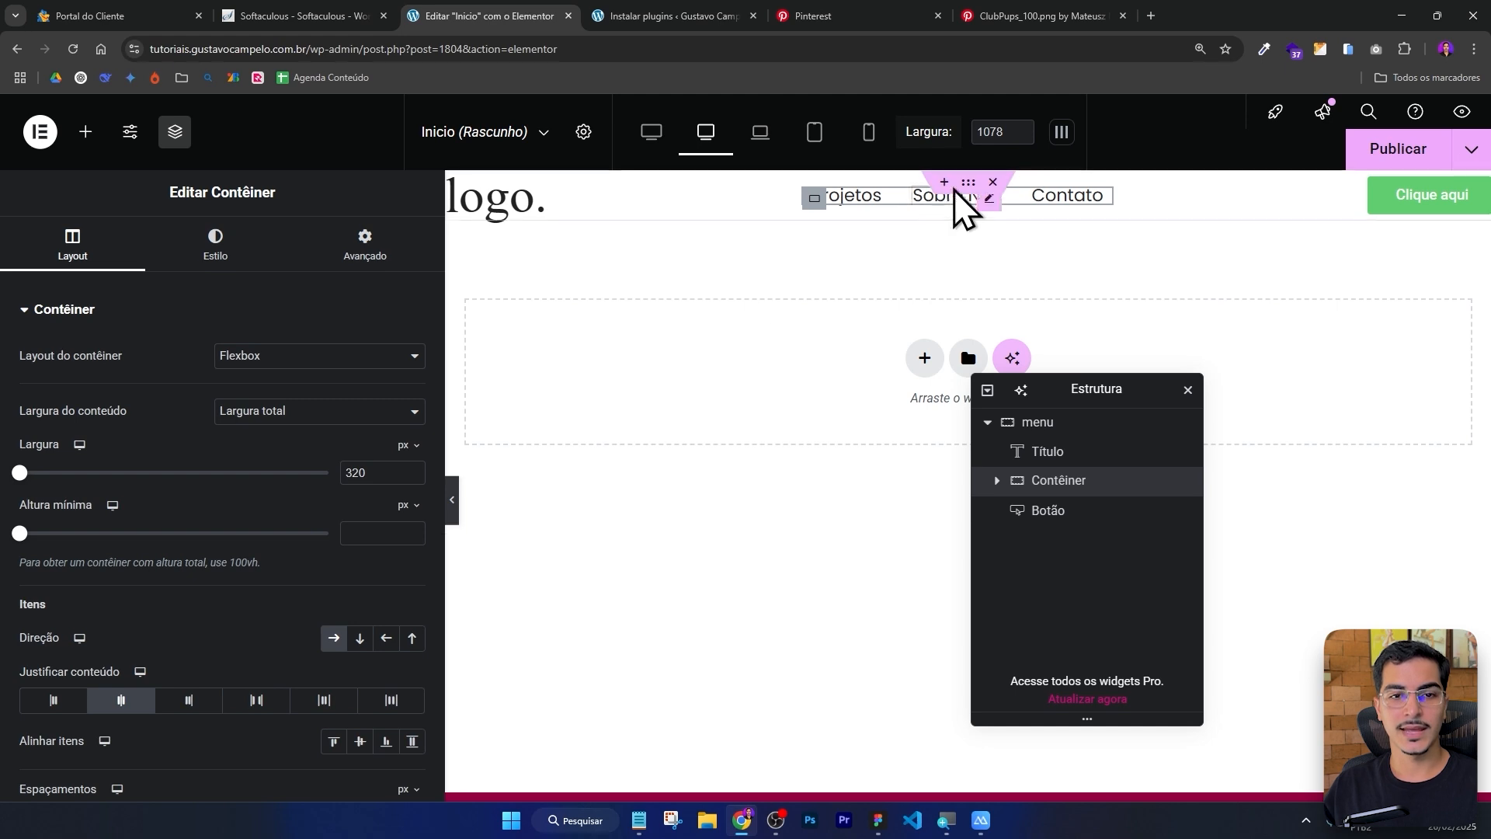
Set the menu container's content width to Largura total and preview the header.
left_click(967, 187)
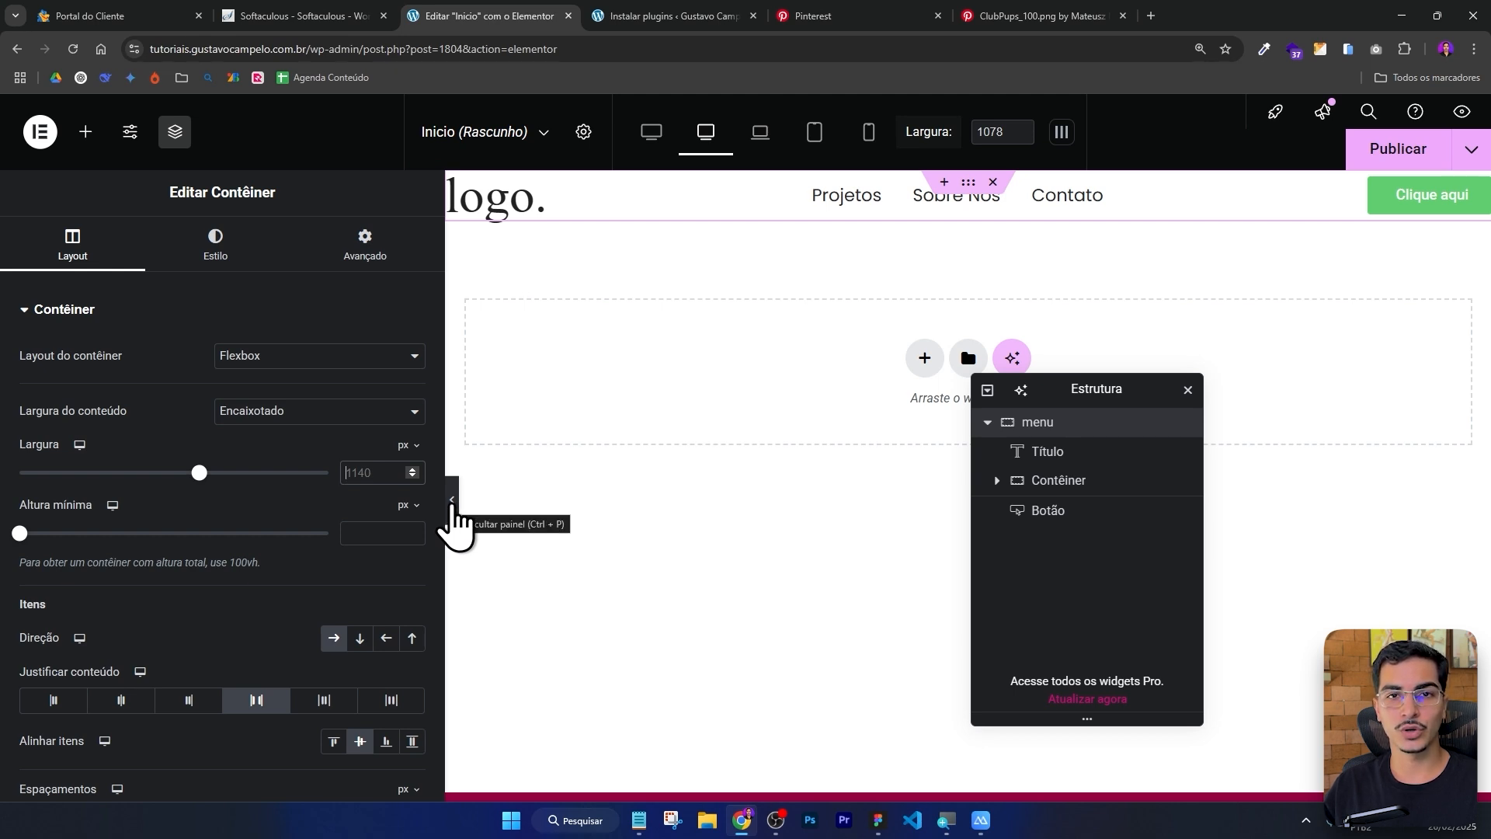
left_click(452, 500)
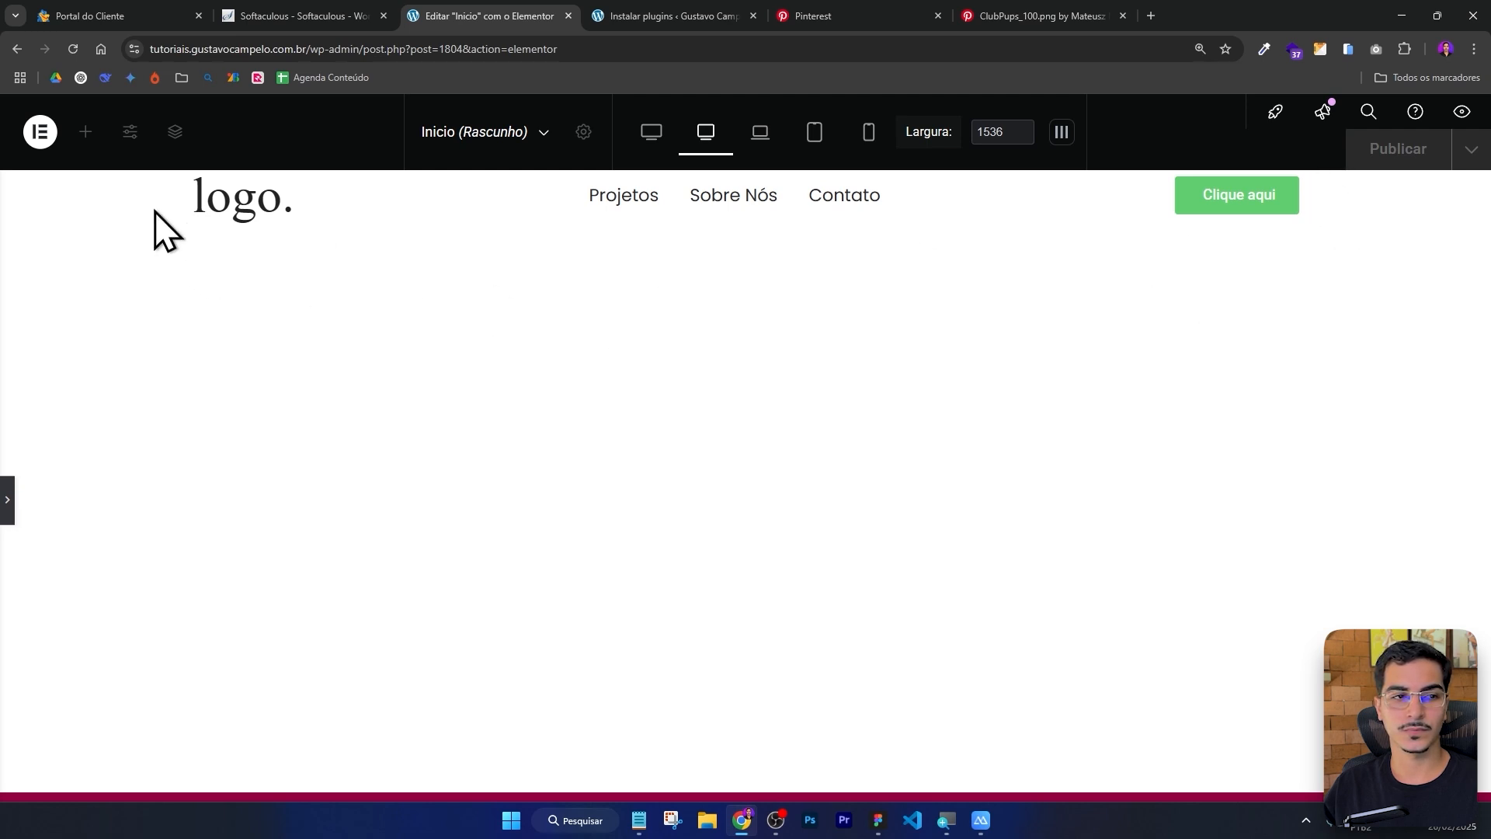
left_click(7, 501)
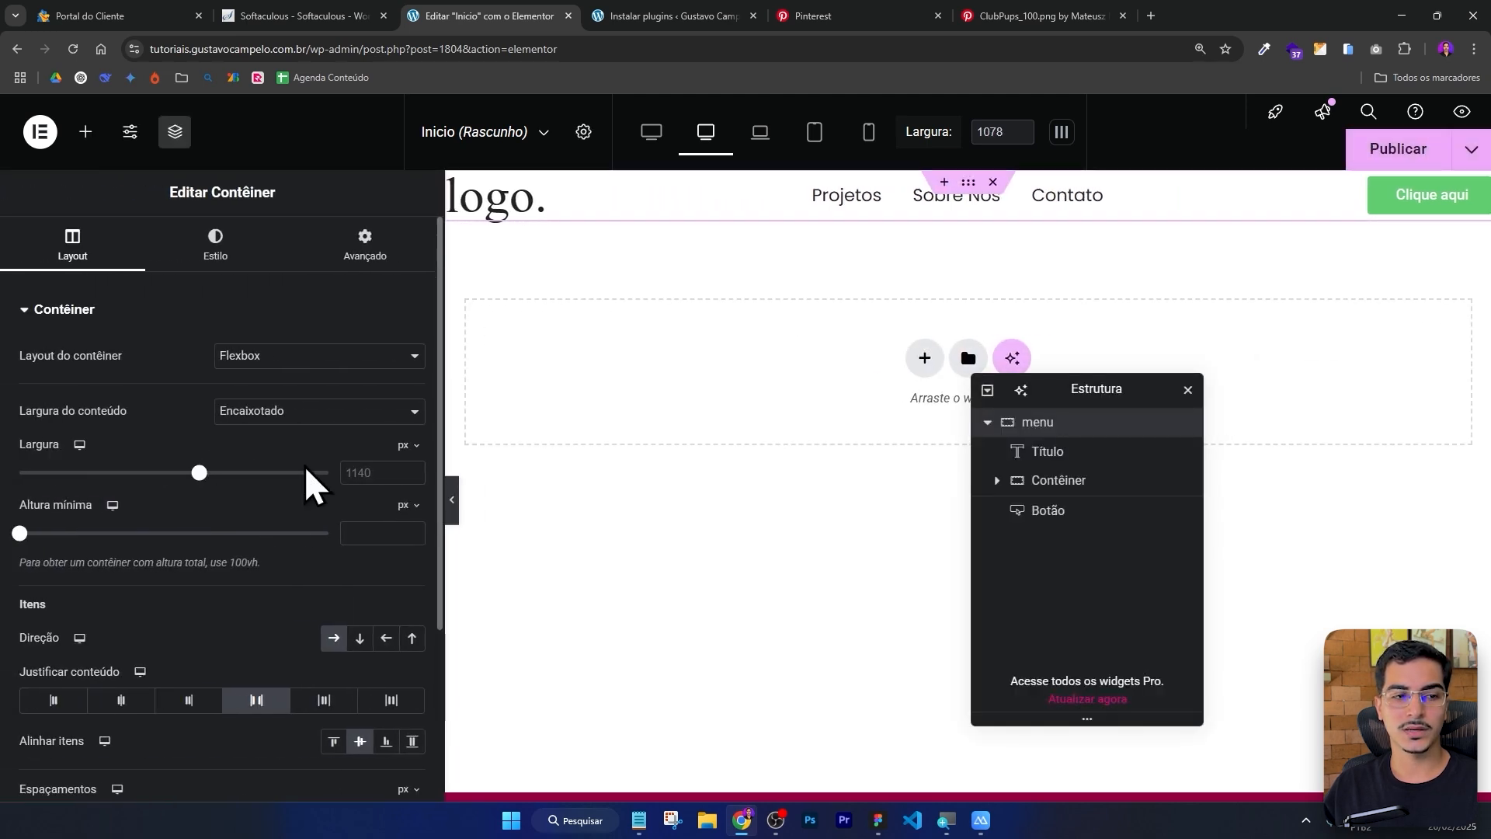
left_click(257, 420)
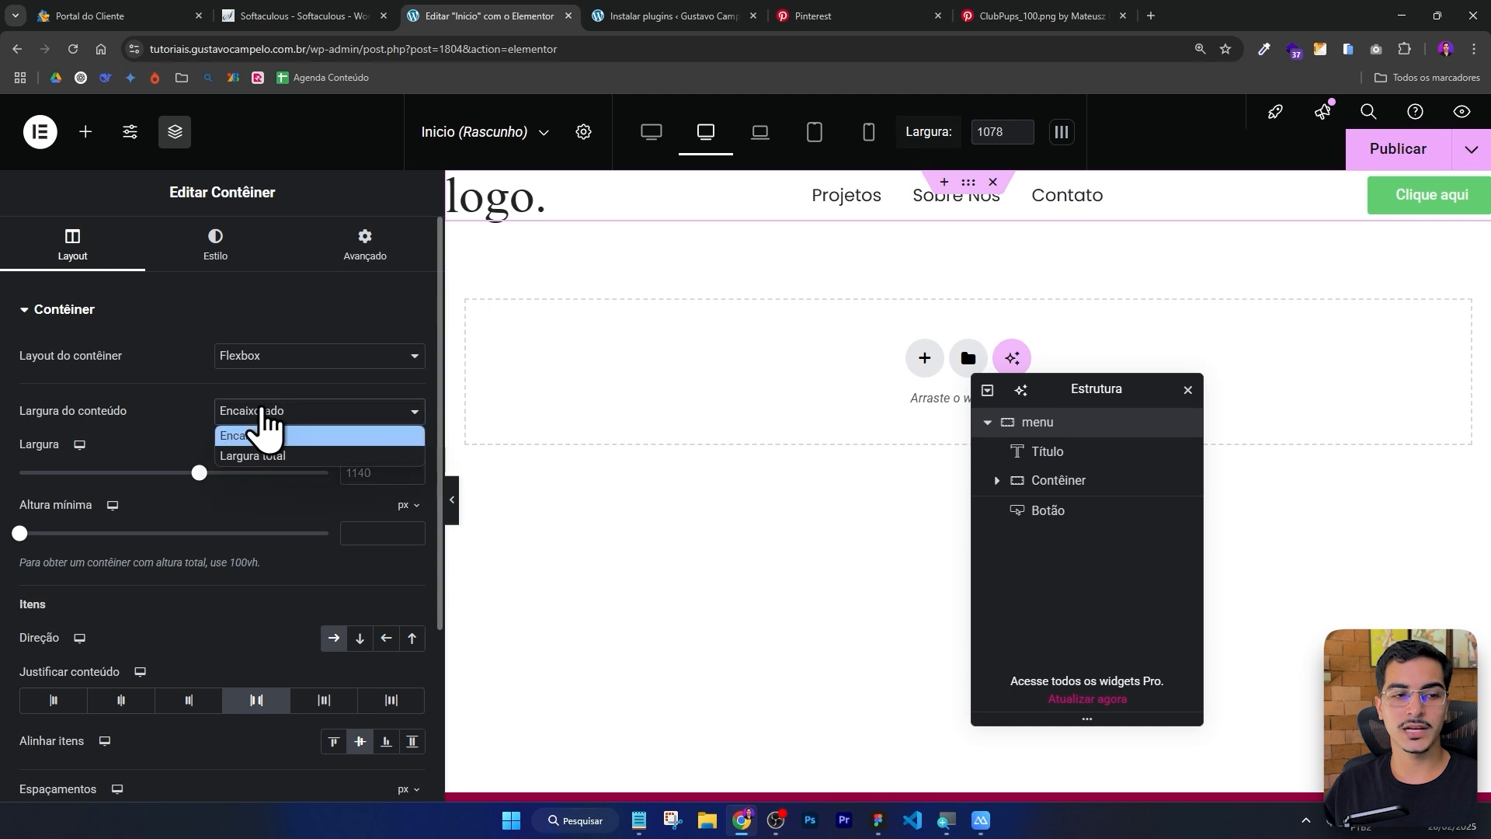
left_click(273, 455)
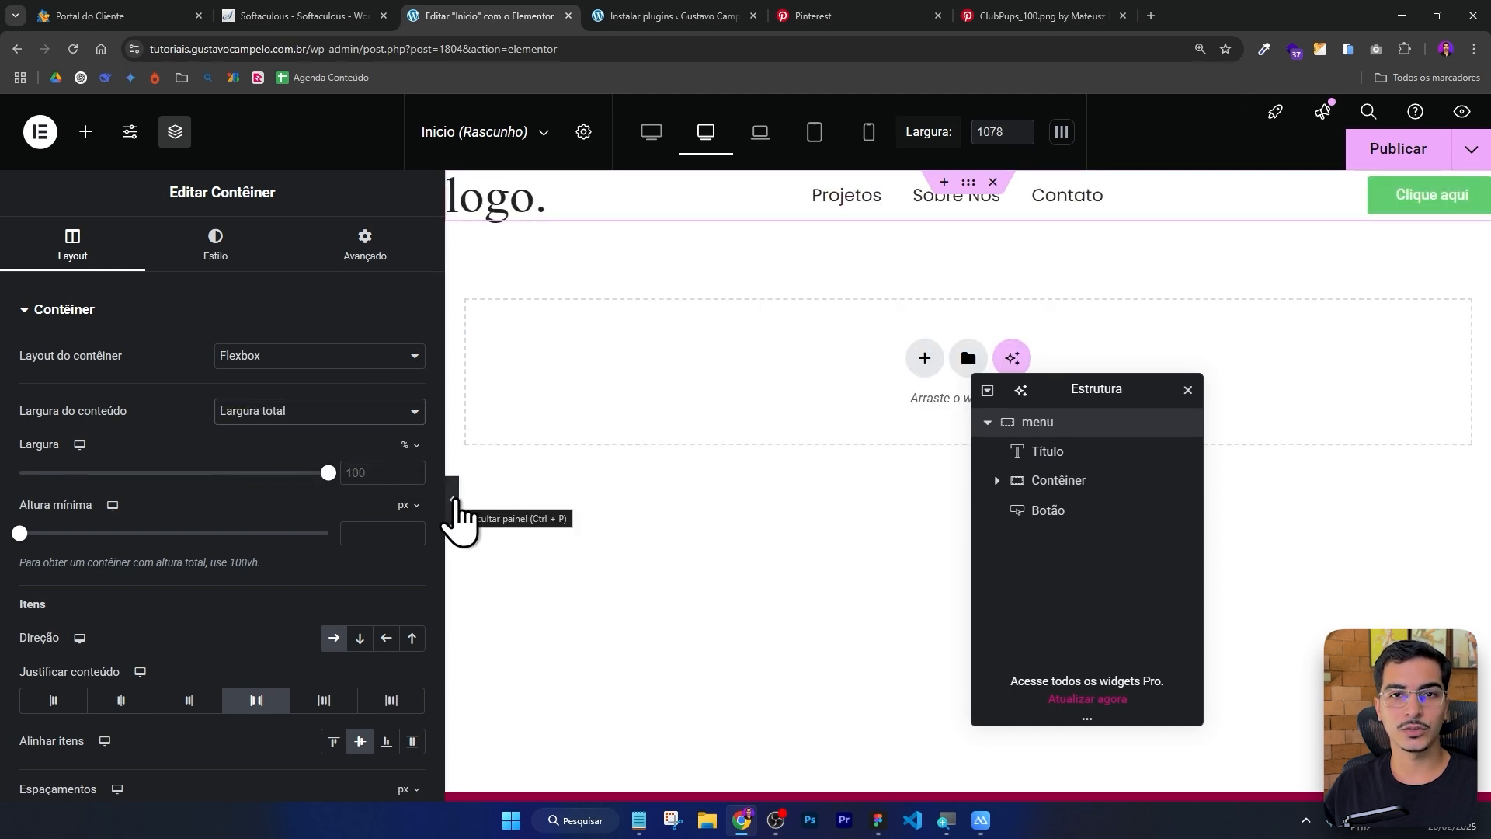
left_click(455, 504)
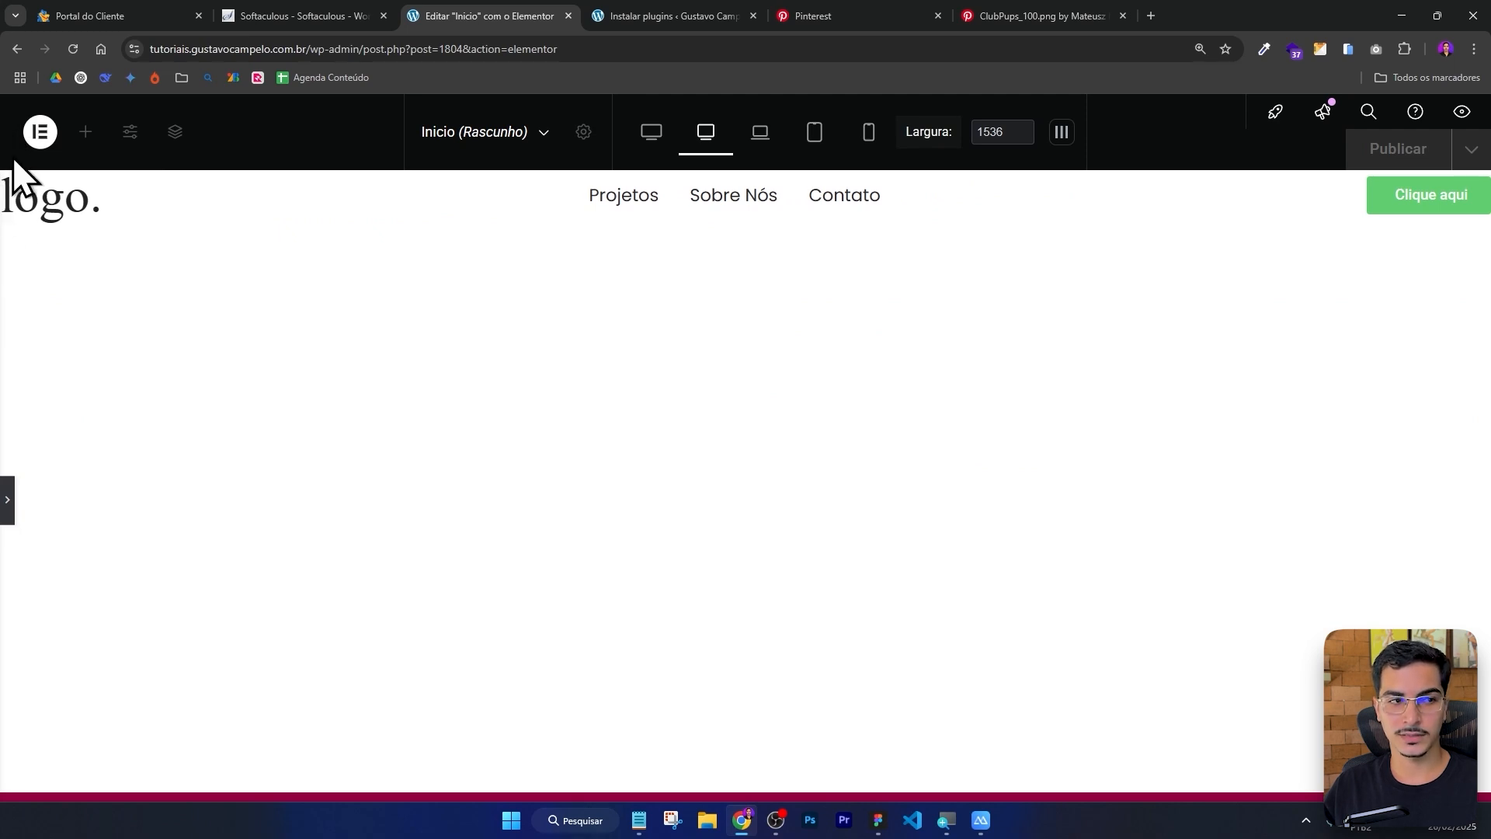
left_click(7, 500)
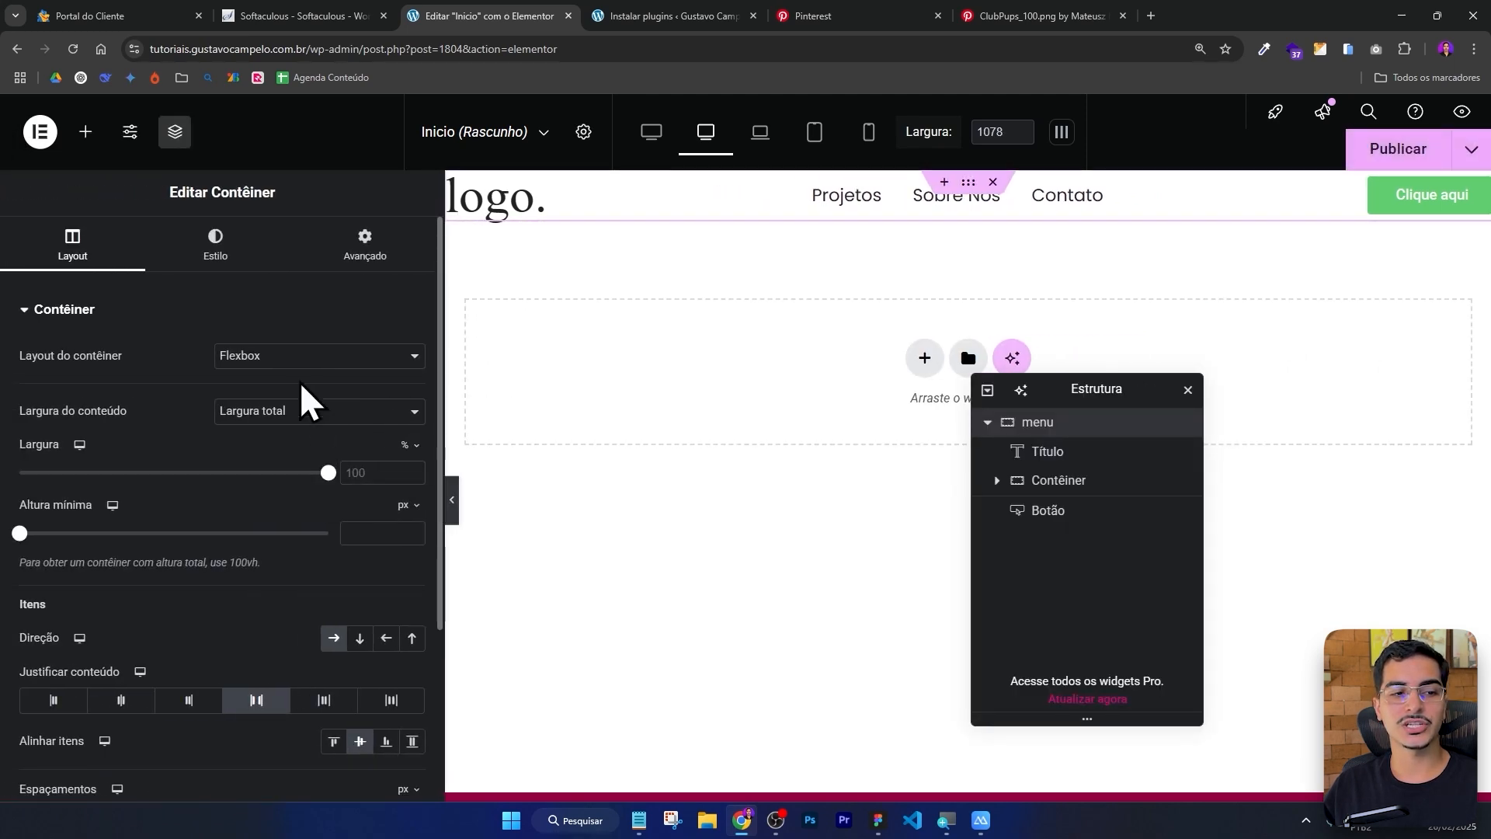
Try a boxed content width of 1920 px on the menu container before switching back to Largura total.
left_click(318, 410)
left_click(315, 436)
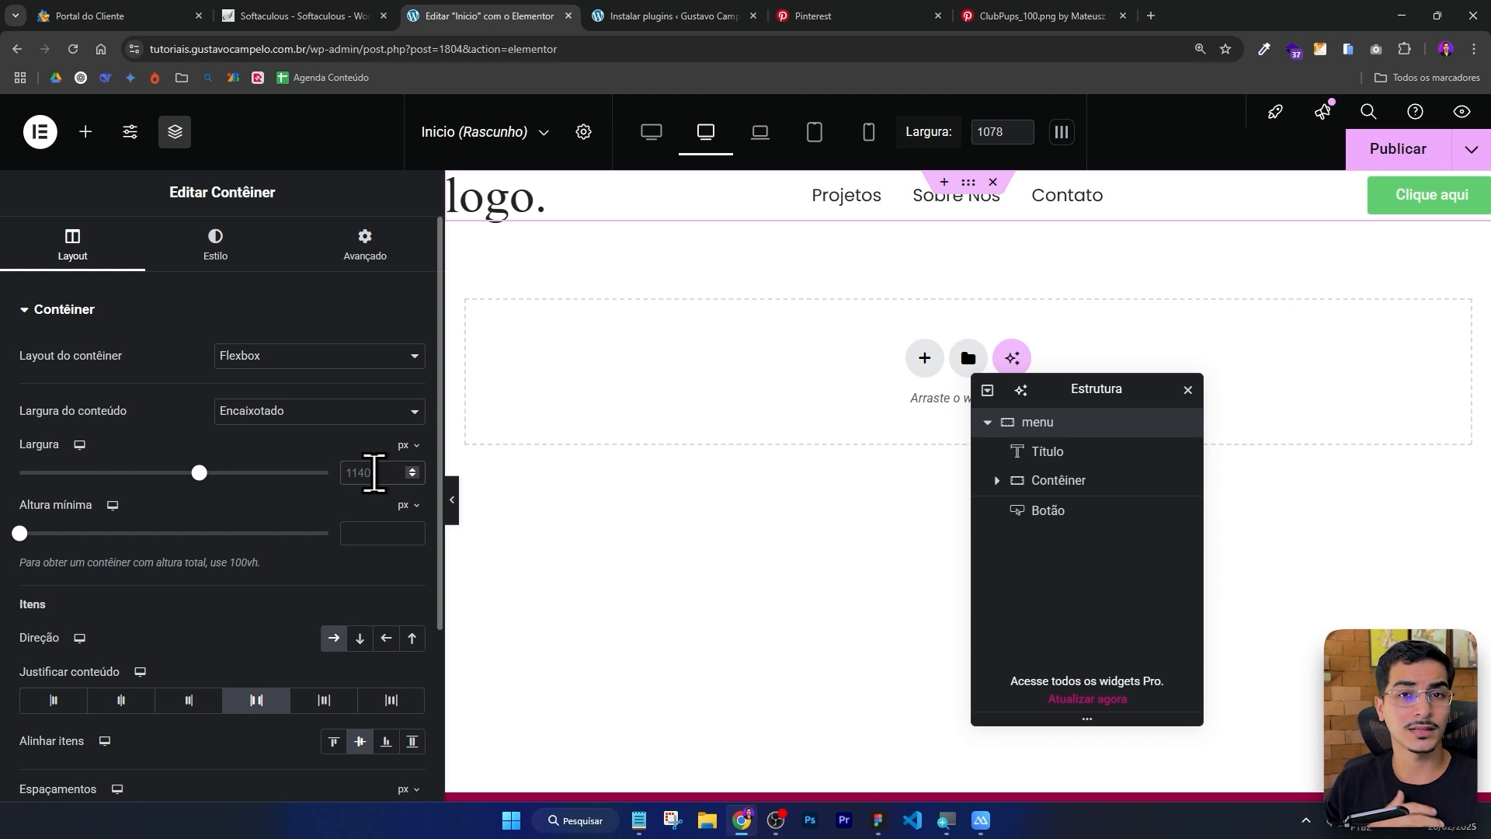
type("1920")
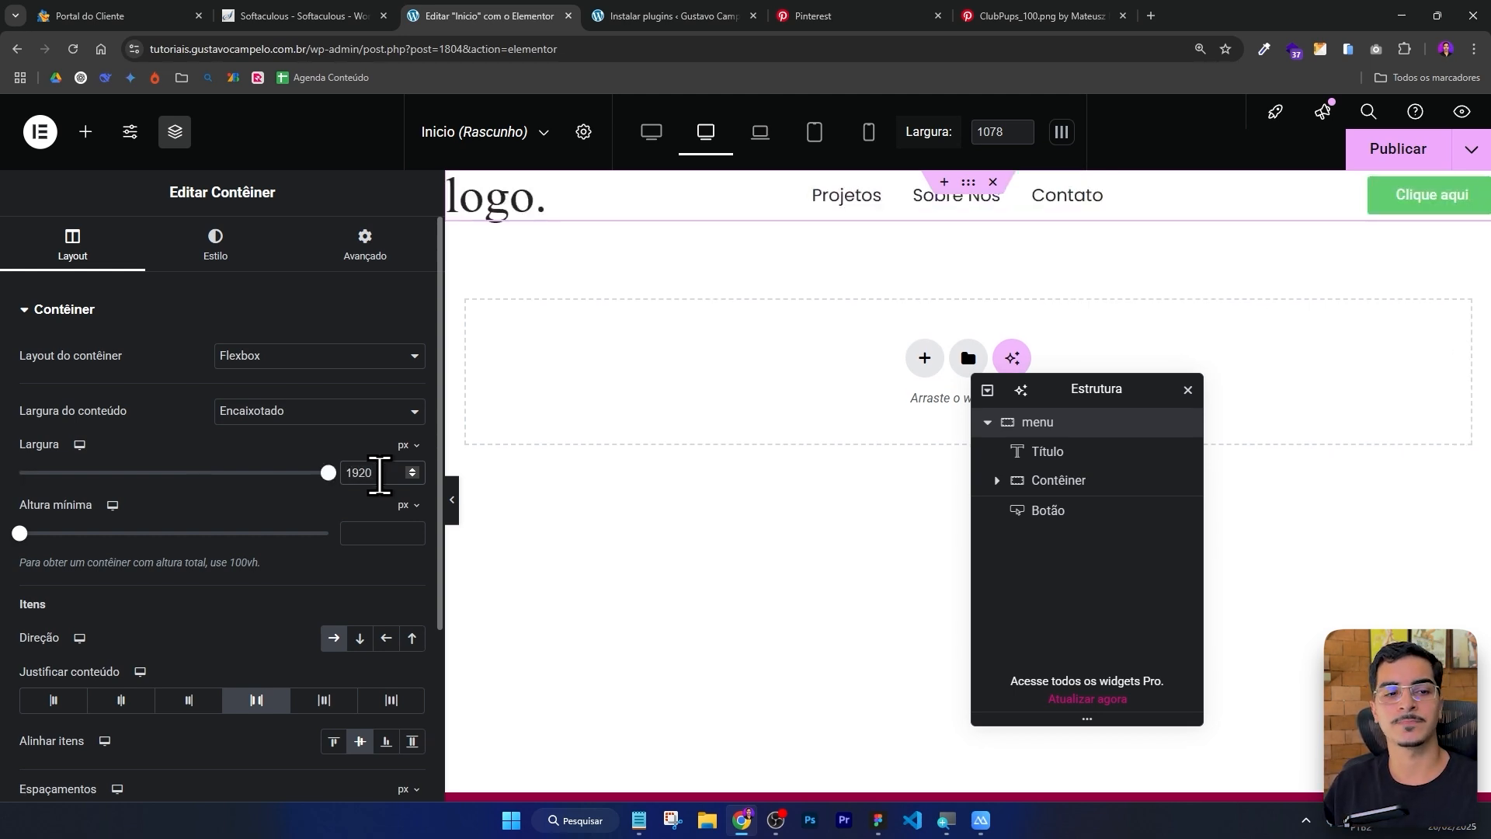
left_click_drag(380, 474, 305, 475)
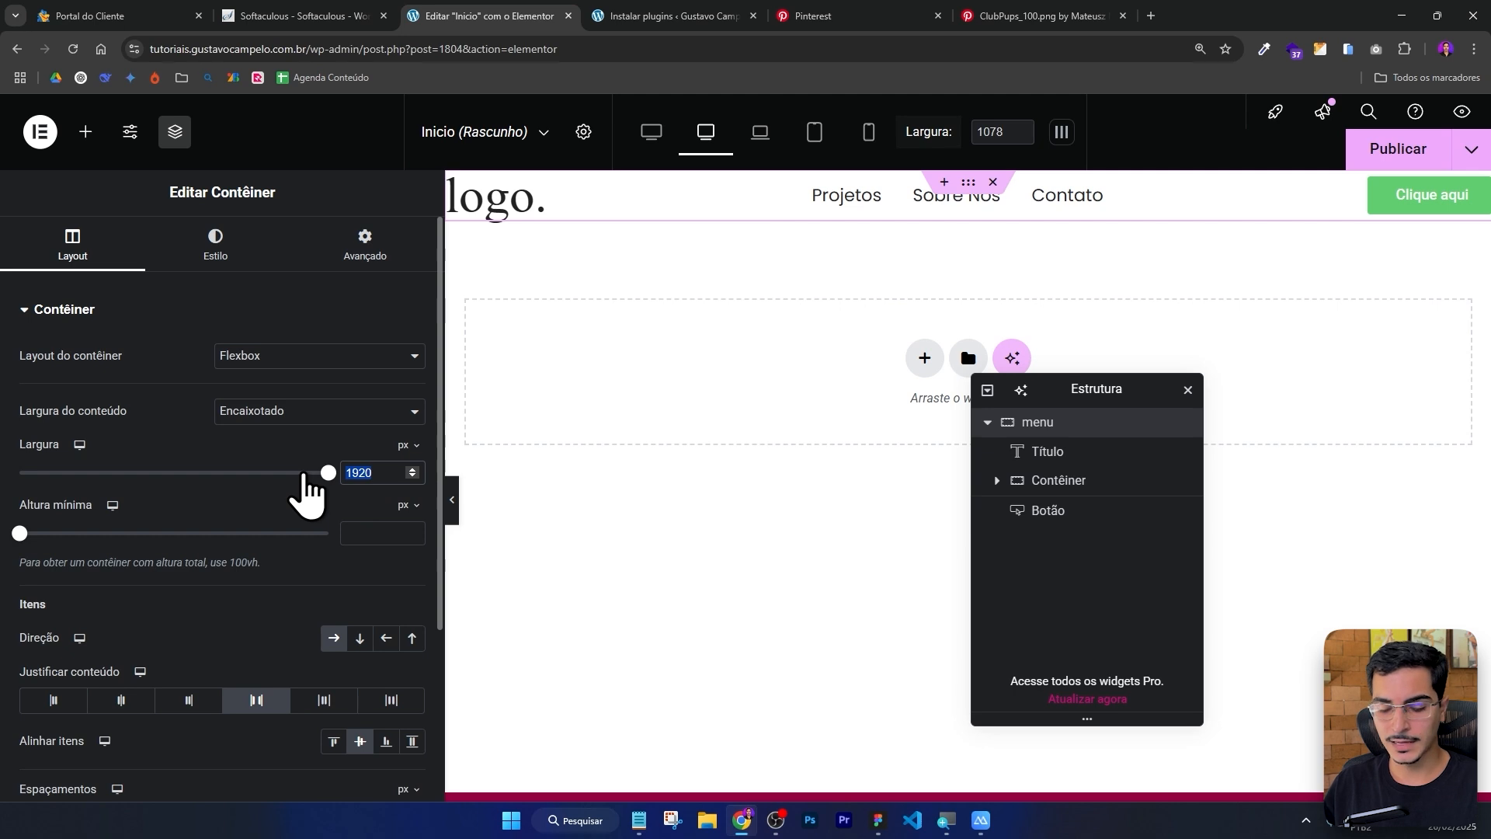
left_click(297, 423)
left_click(286, 455)
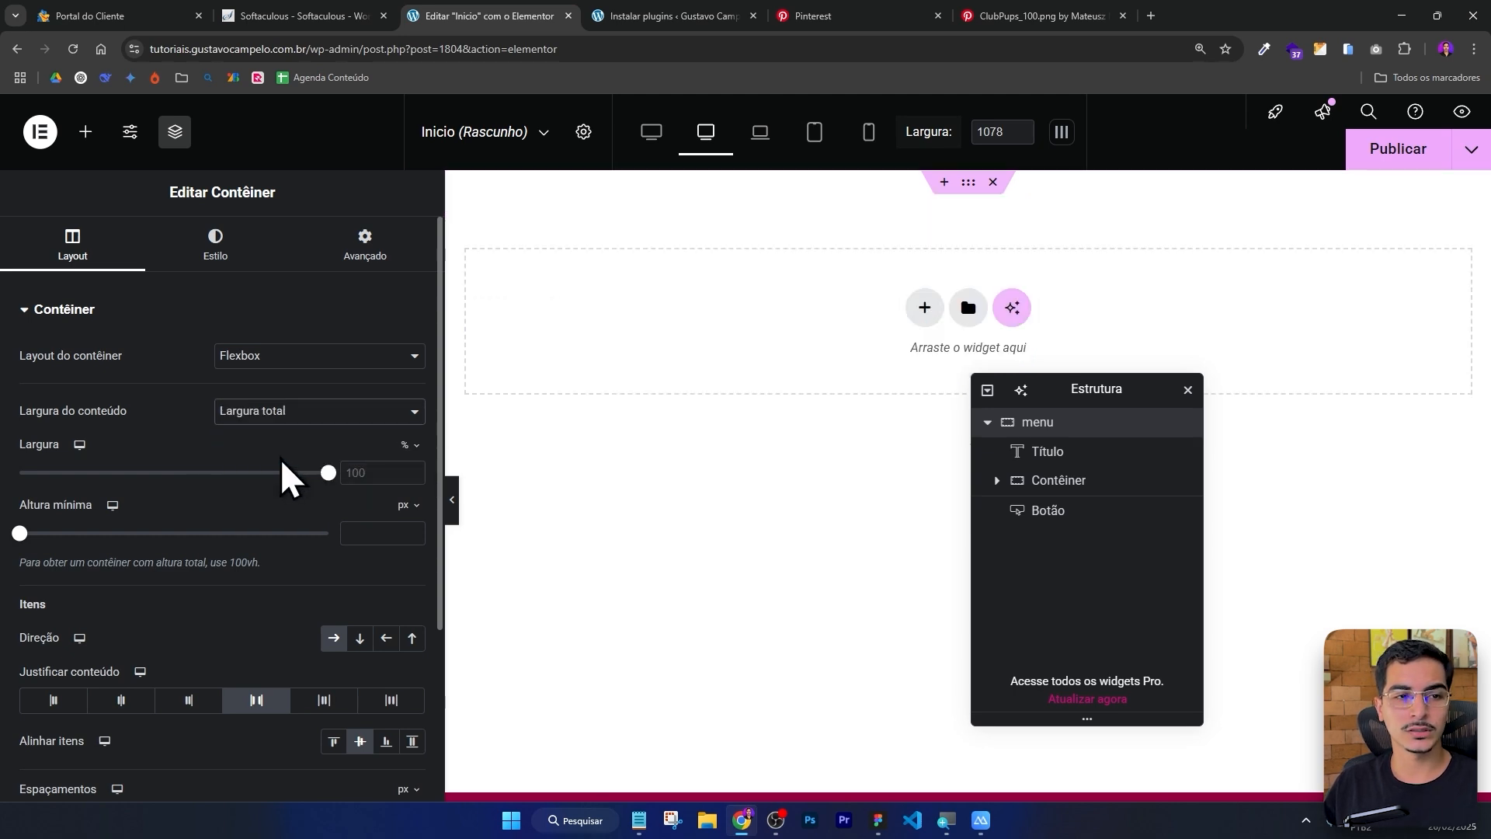
Set the menu container's padding to 30 px on all sides, previewing the header with the panel hidden.
left_click(452, 499)
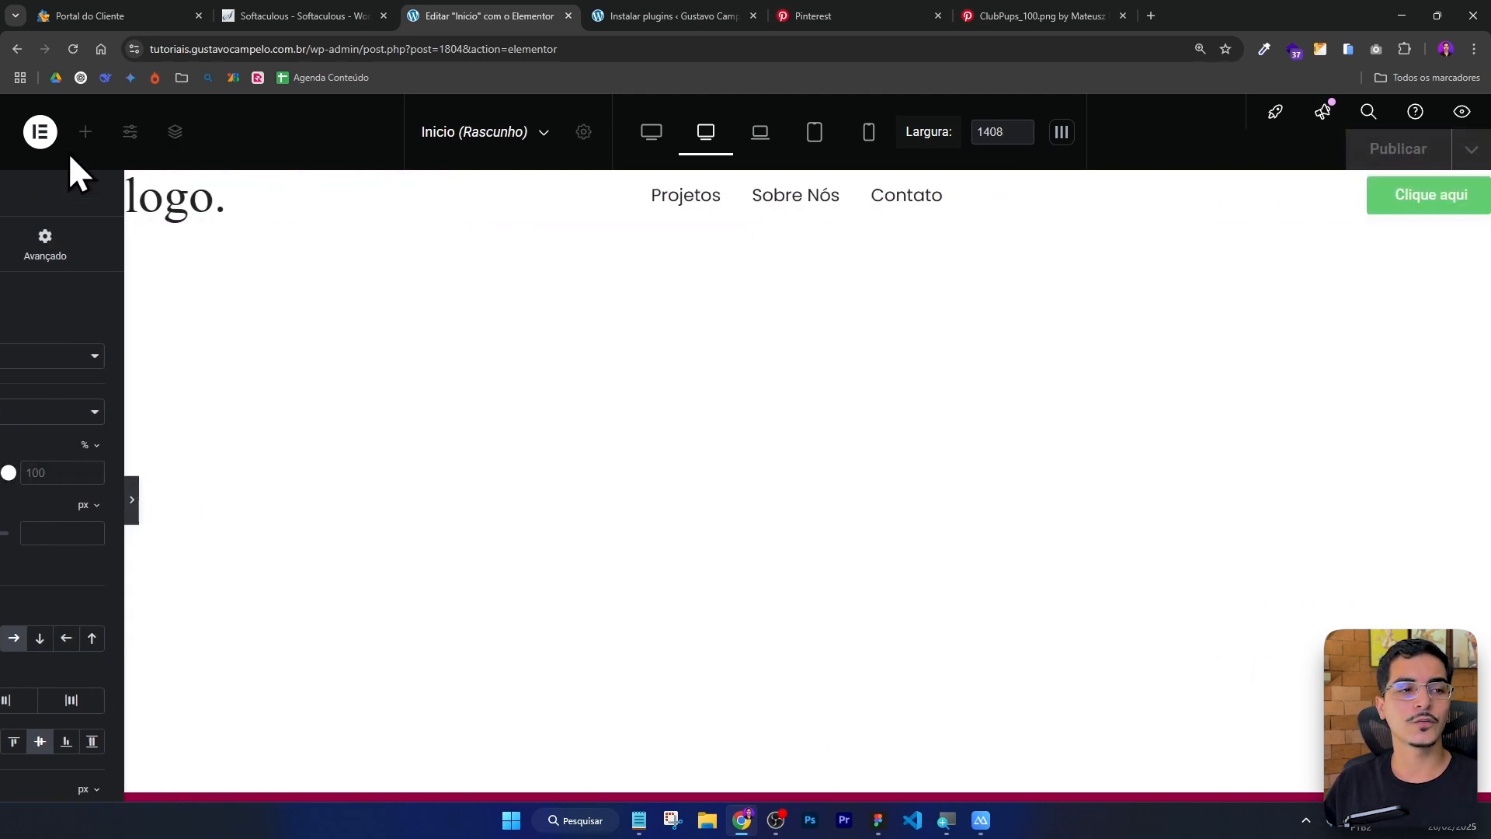
left_click(7, 498)
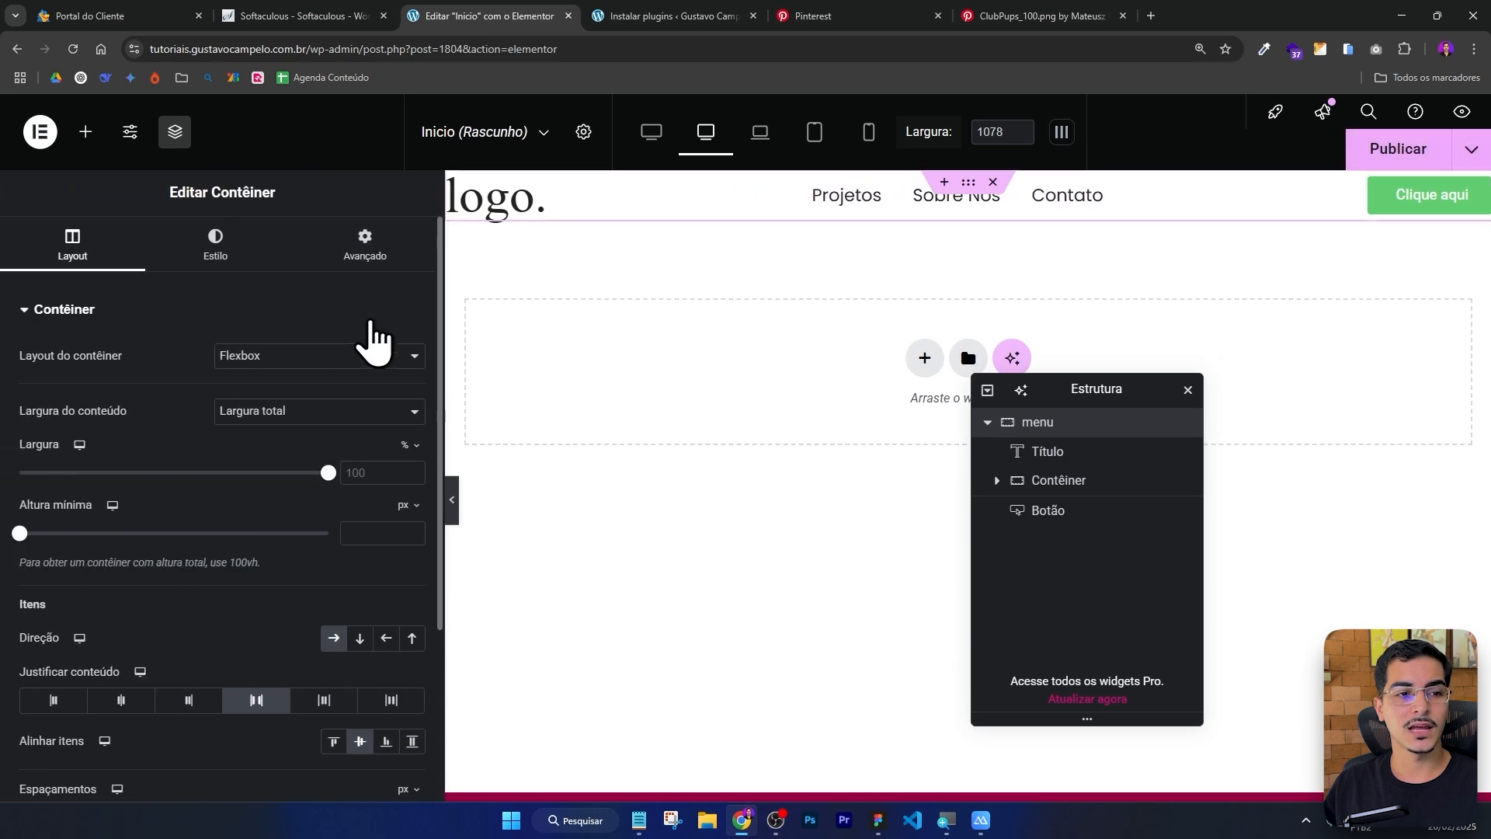
left_click(371, 247)
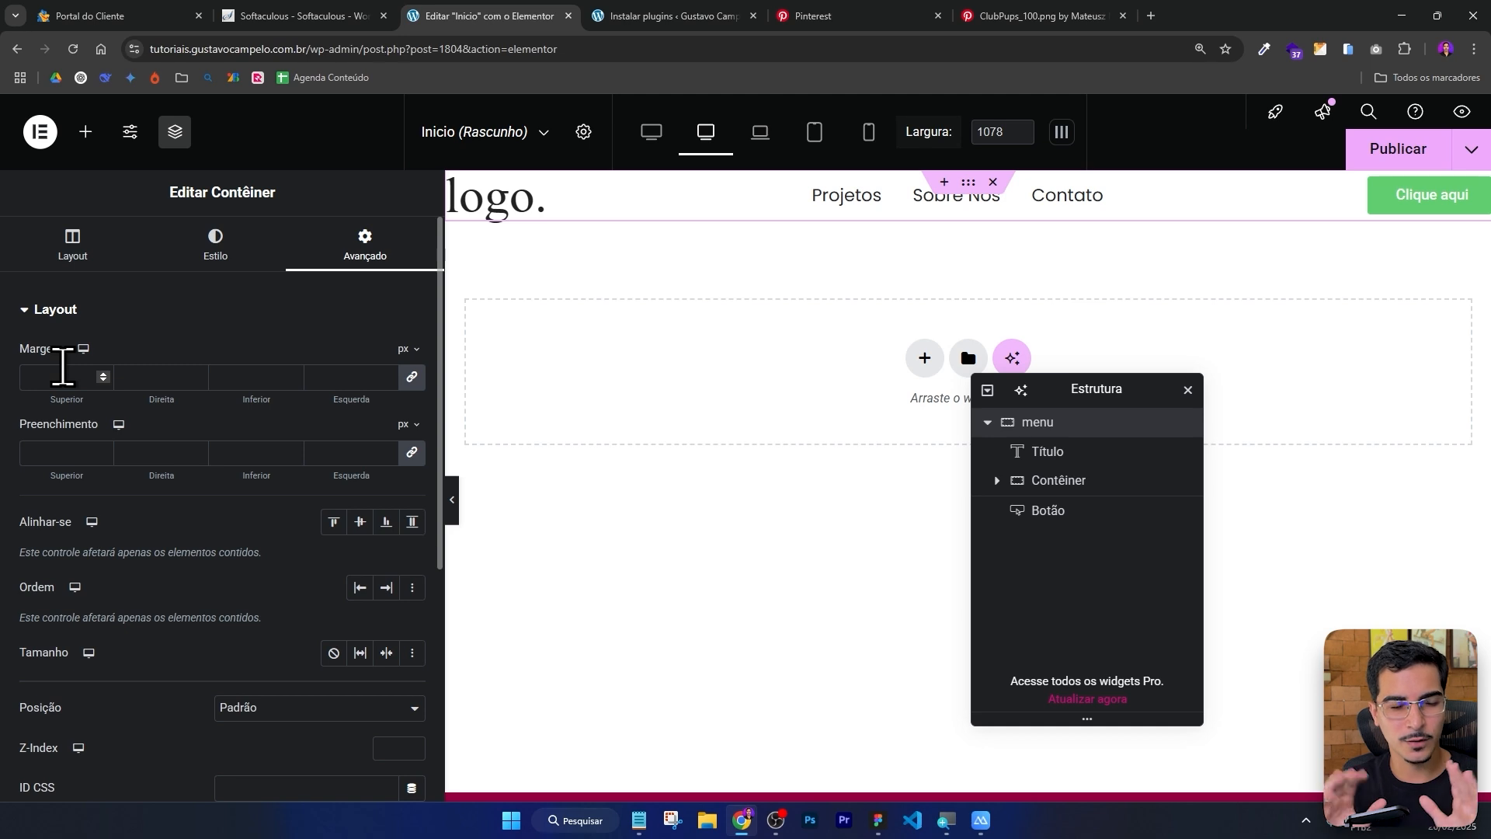
left_click(413, 455)
left_click_drag(76, 457, 32, 449)
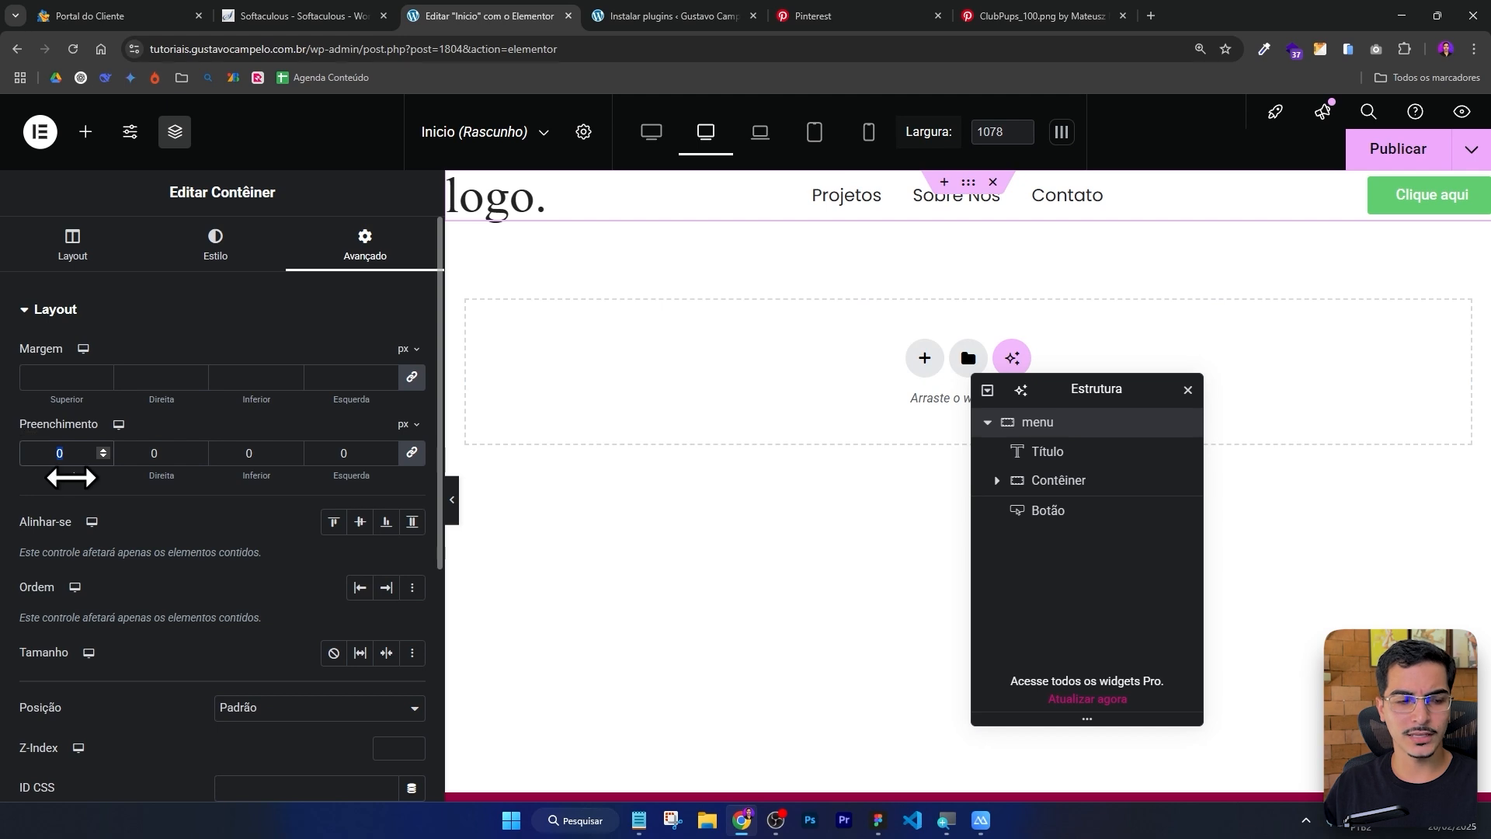
type("330")
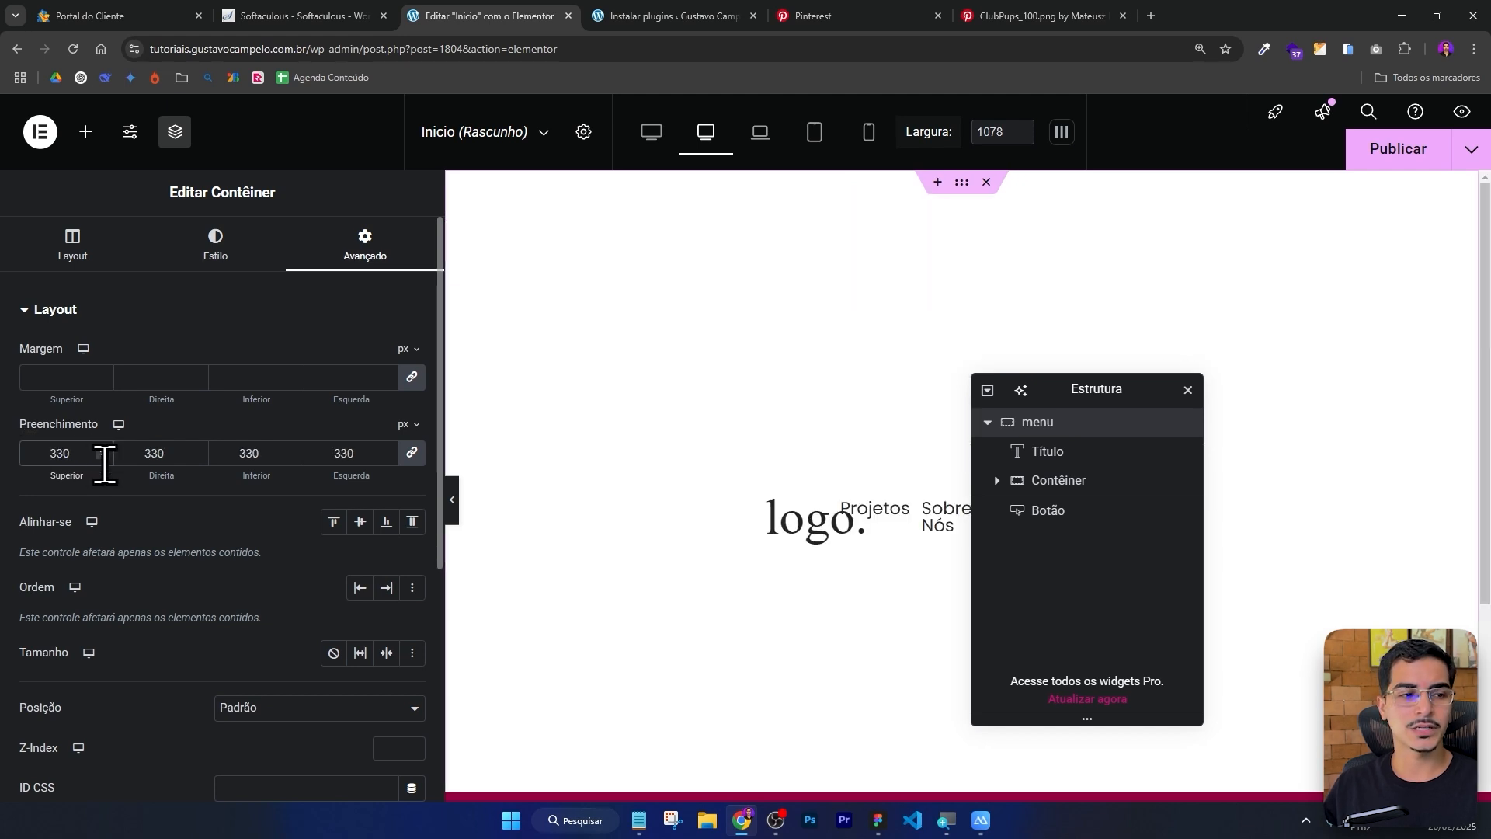
left_click_drag(104, 464, 2, 460)
type("30")
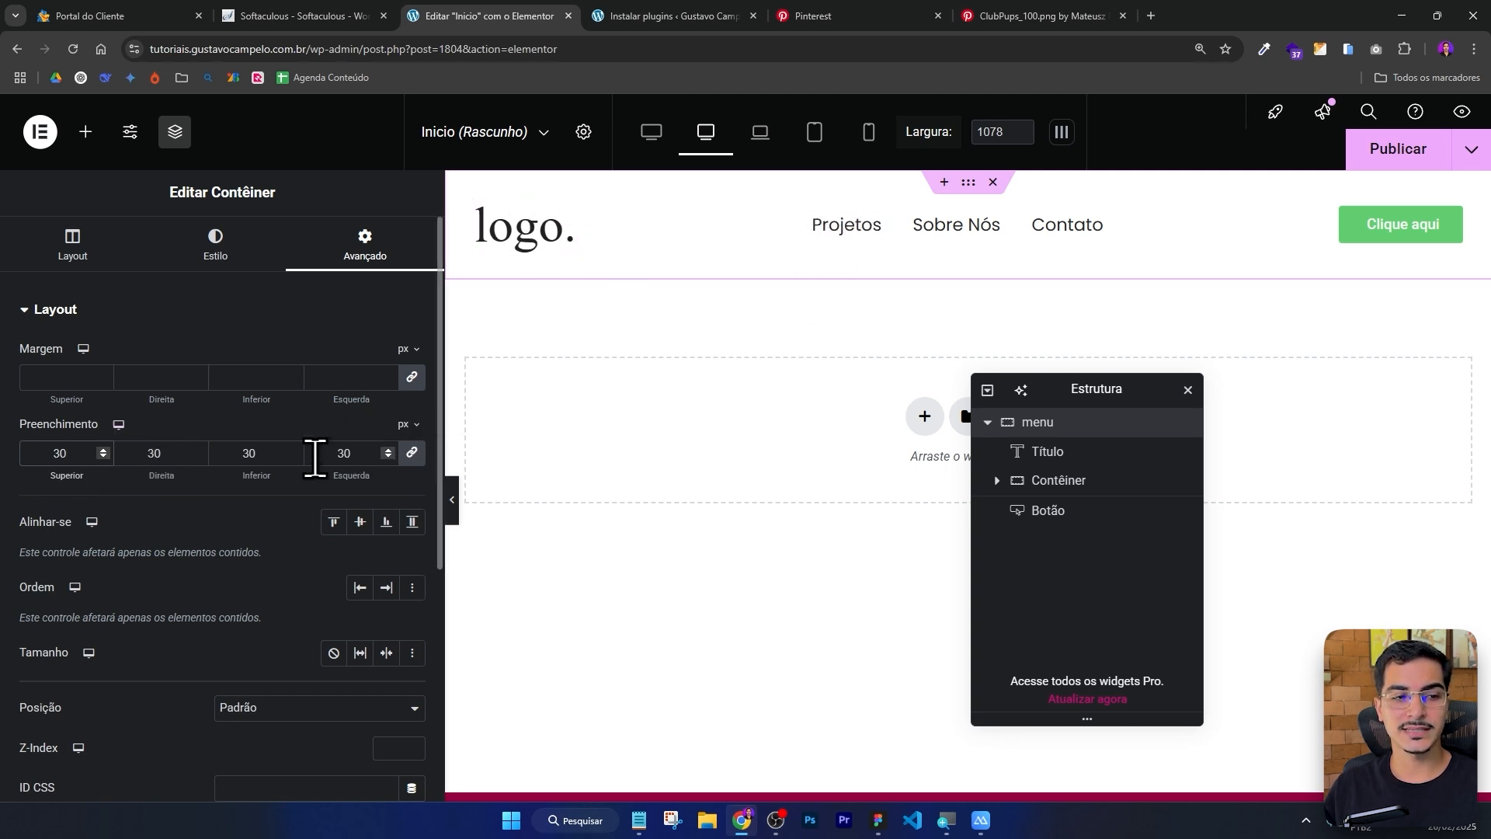
left_click(453, 506)
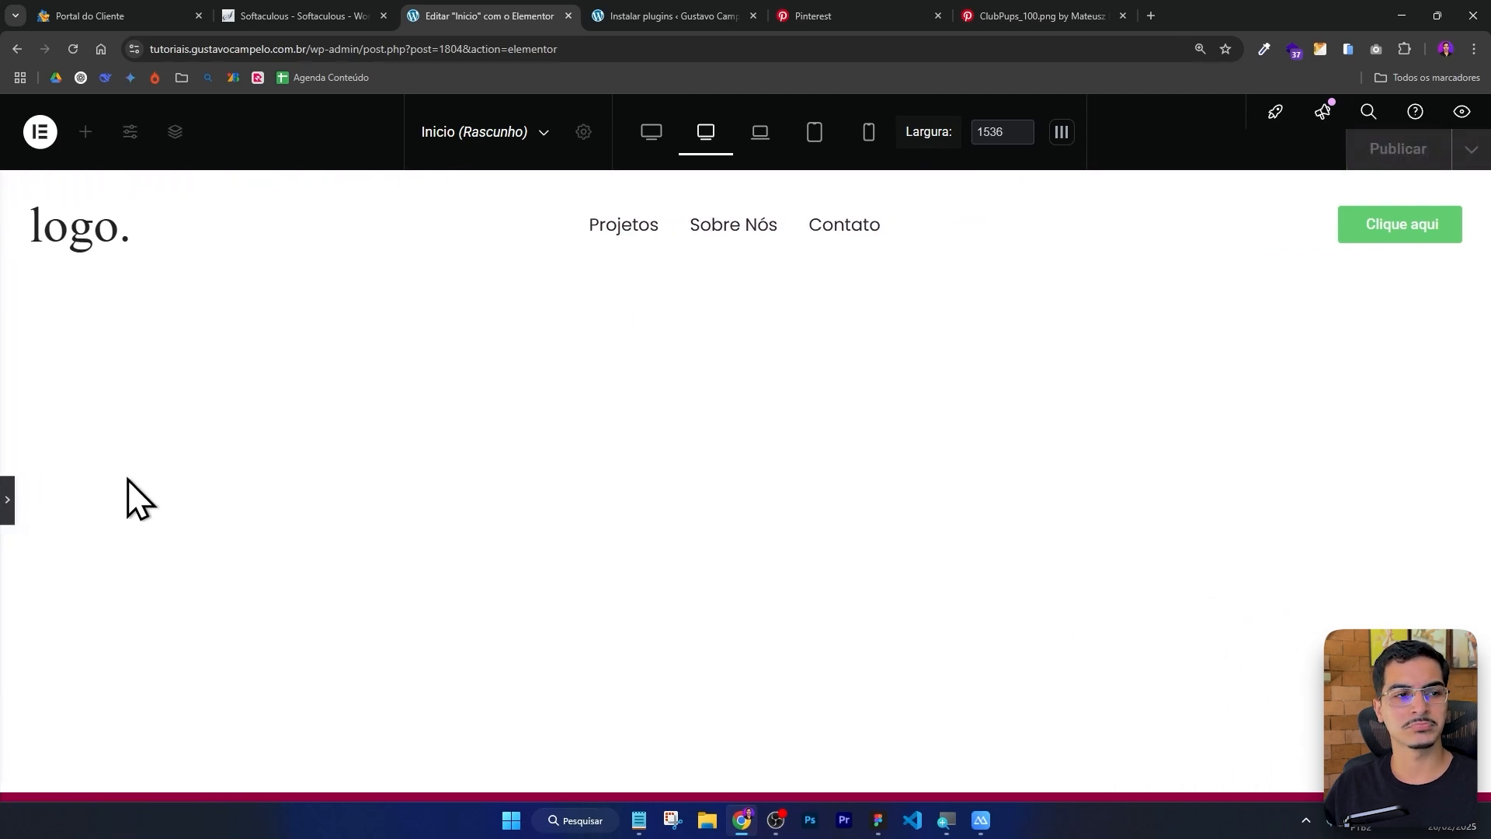
left_click(11, 499)
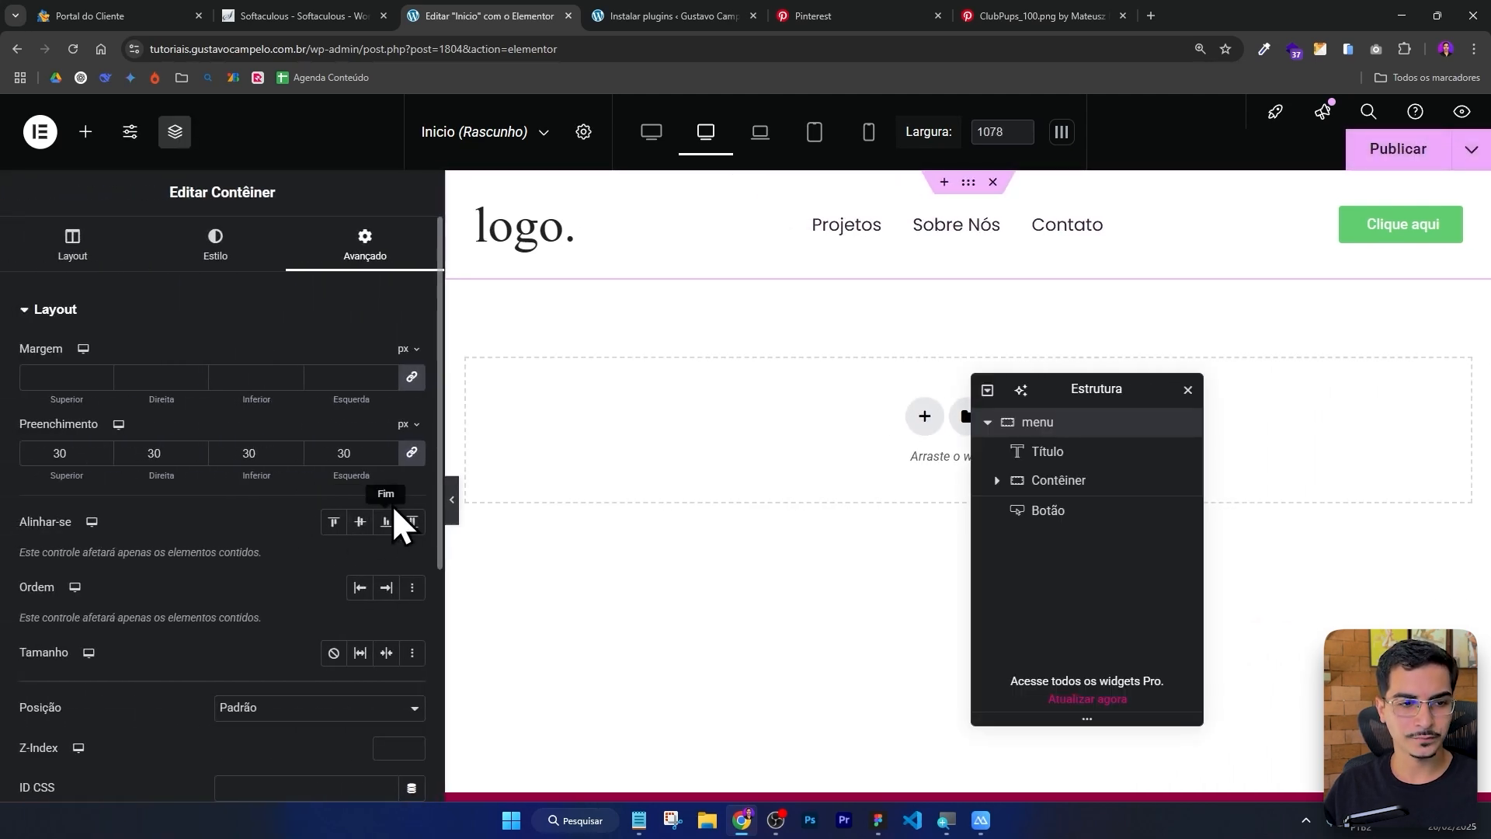
Unlink the menu container's padding and set its right and left padding to 52 px, then preview the header.
left_click(411, 457)
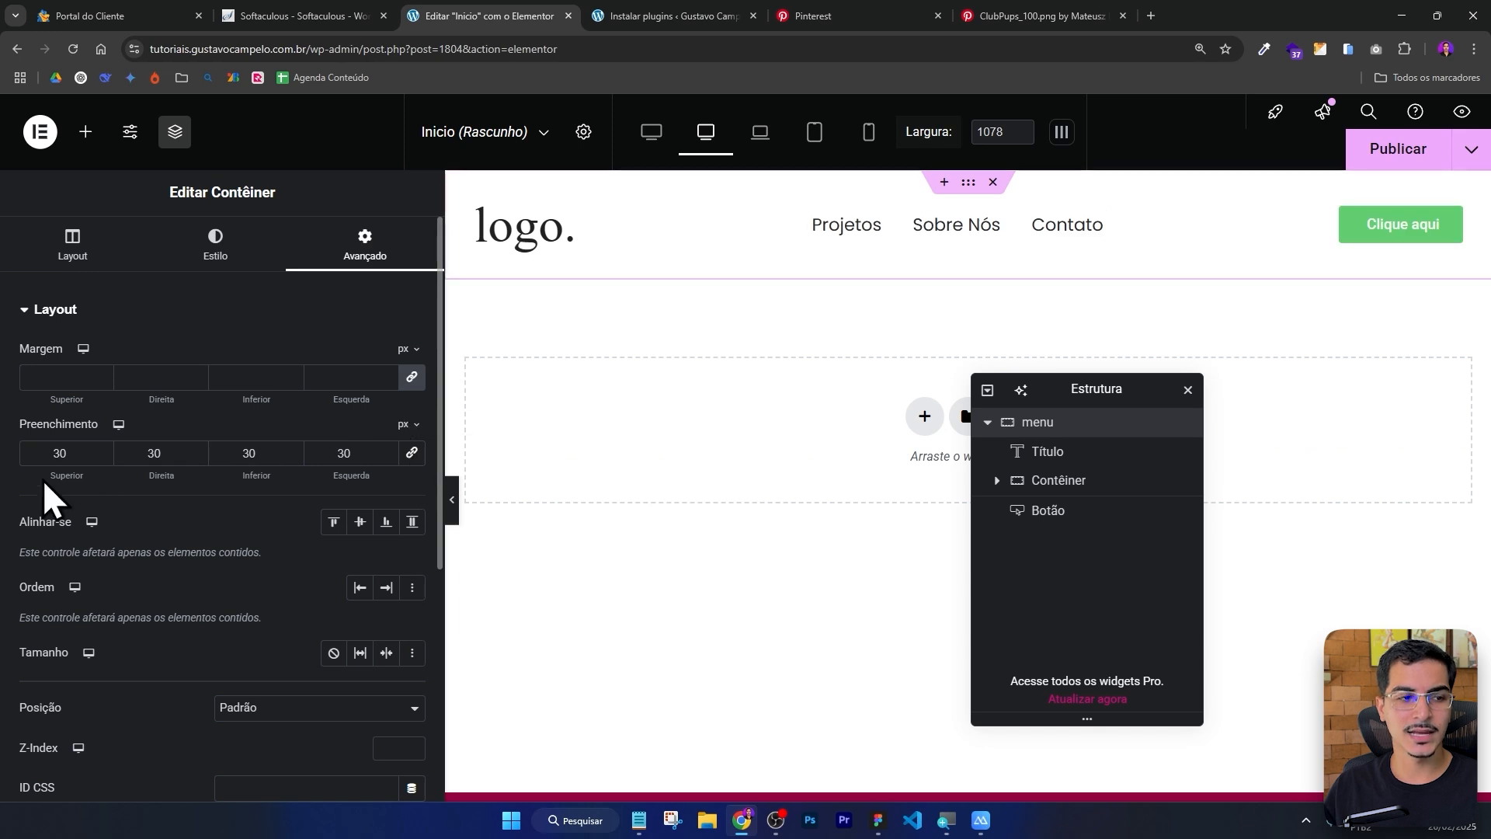
left_click_drag(82, 448, 4, 448)
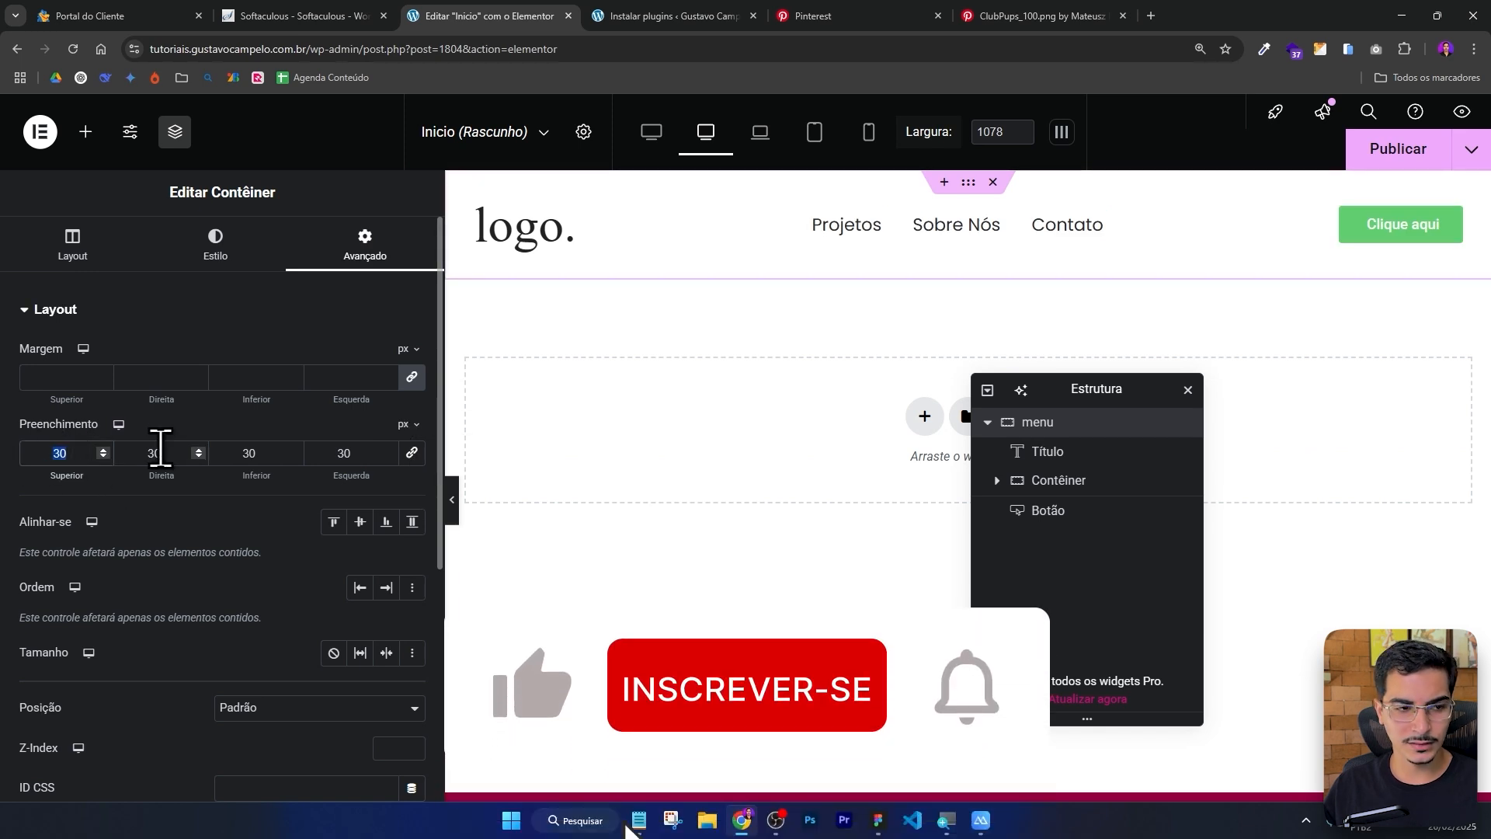
left_click_drag(173, 446, 70, 440)
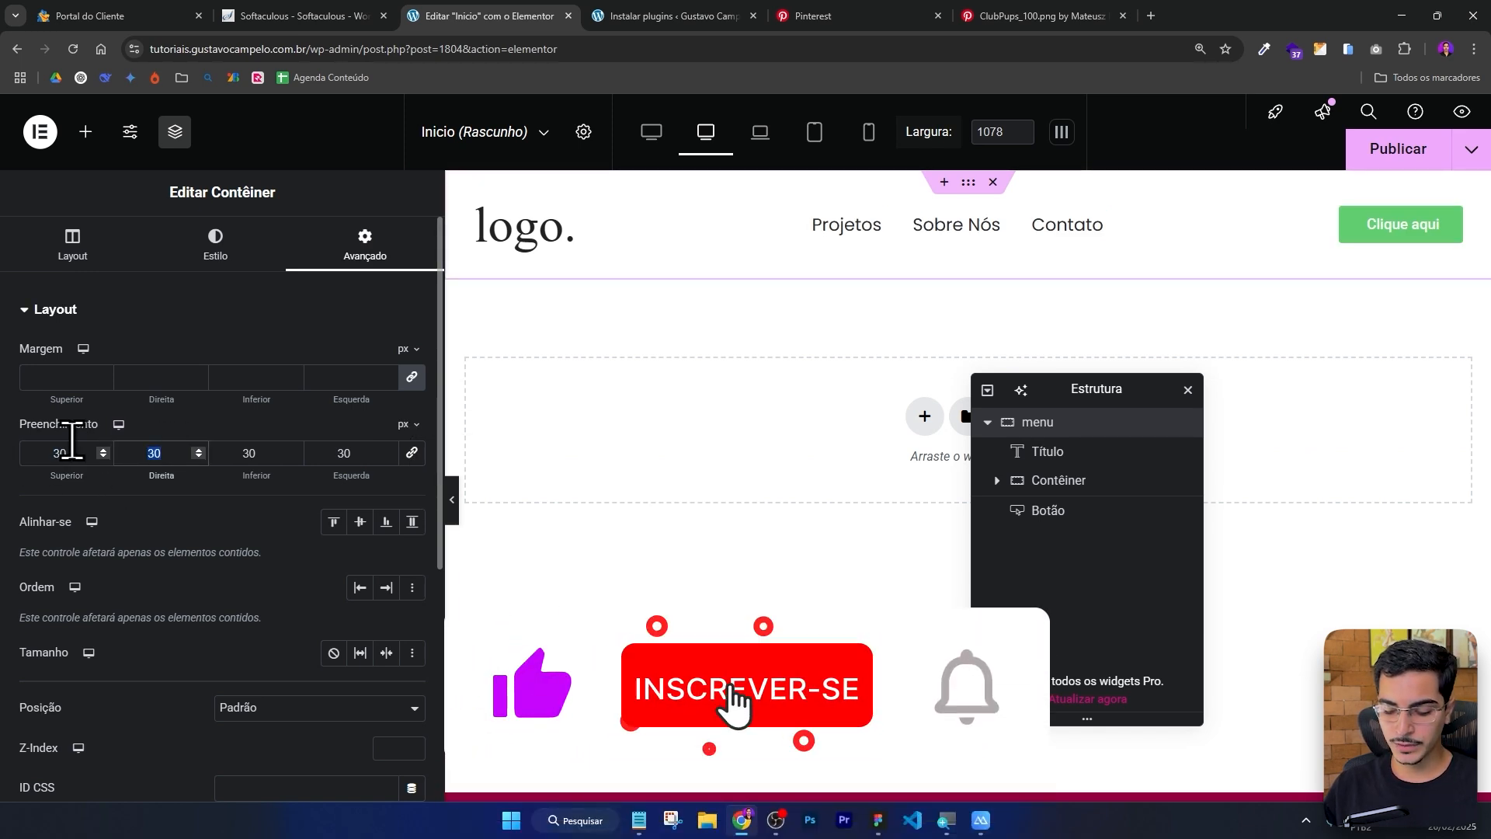
type("52")
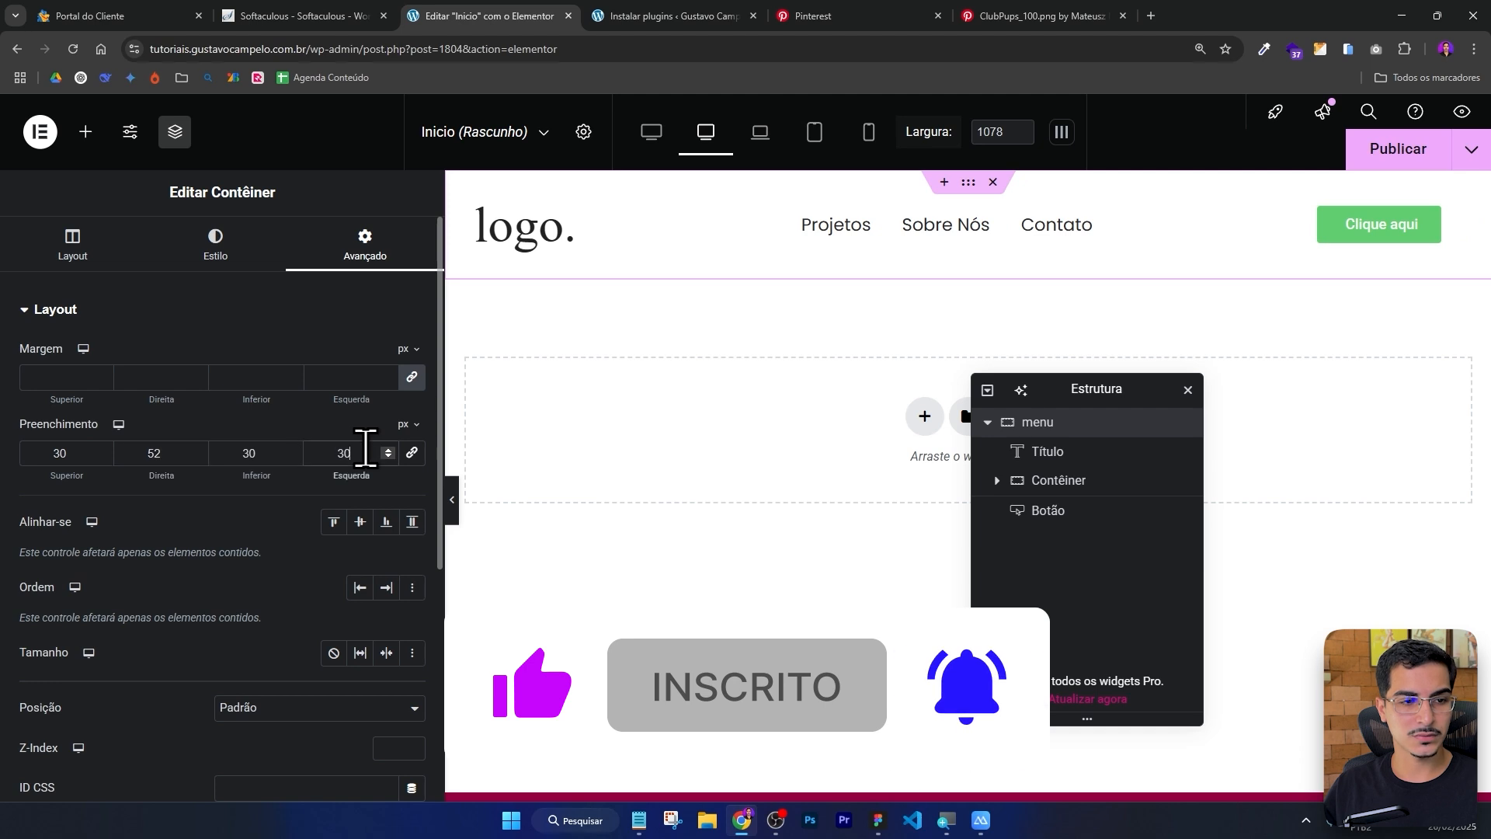
left_click_drag(363, 443, 256, 443)
type("52")
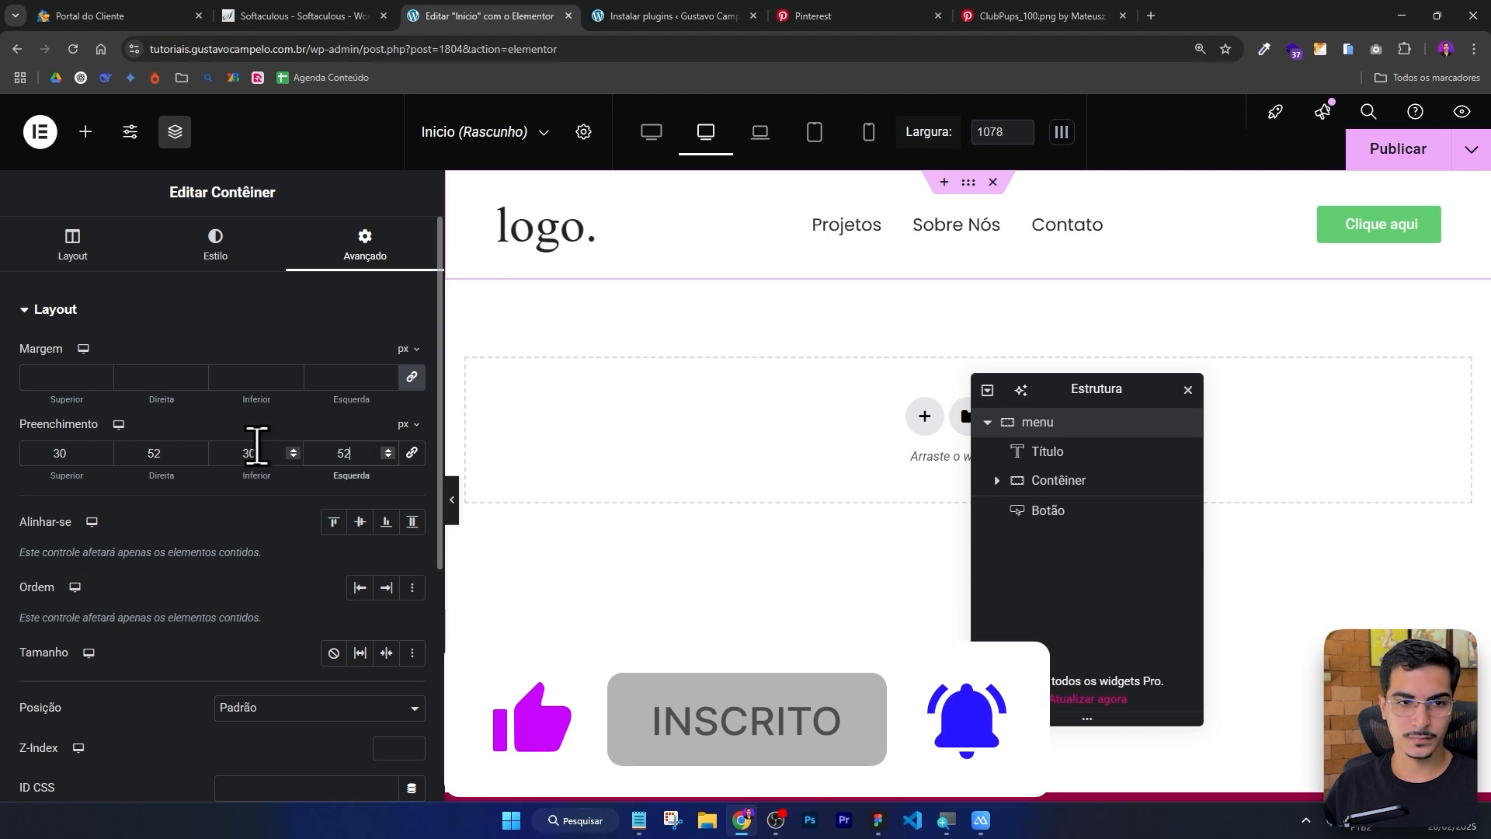
left_click(452, 501)
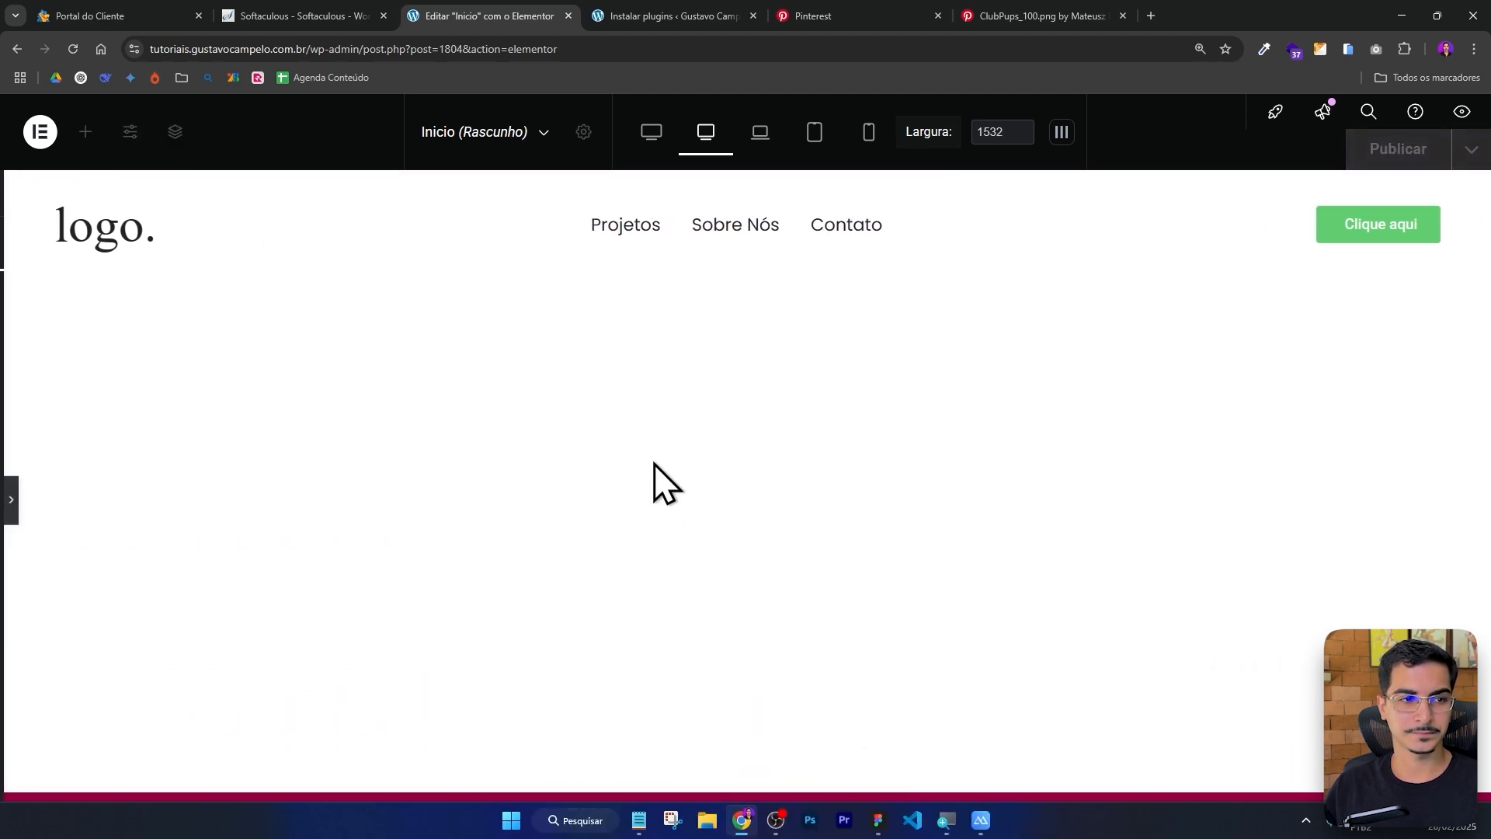
left_click(7, 501)
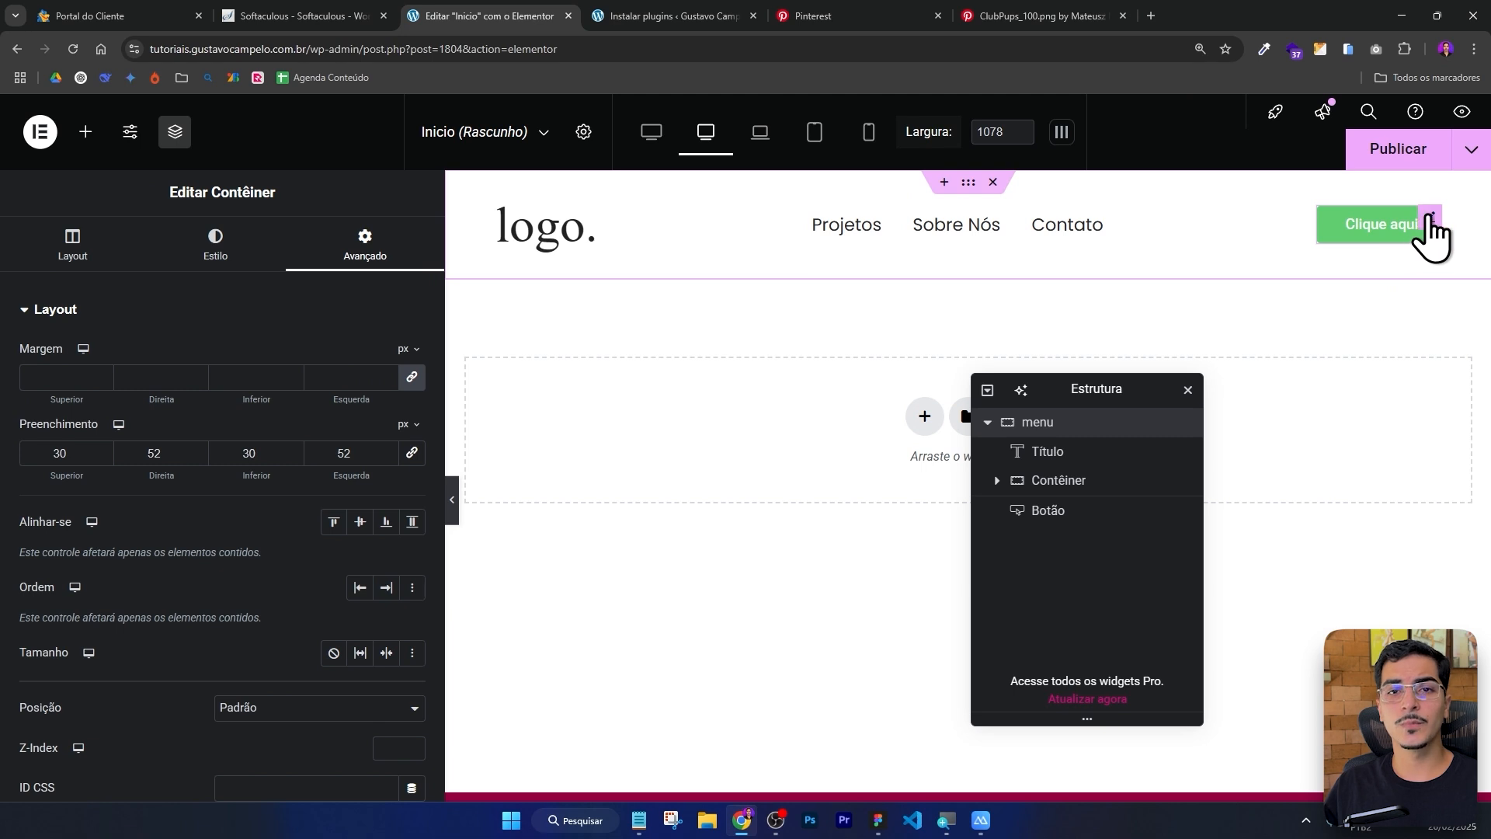
Change the header button's text to Fale Conosco to match the Figma design.
left_click(1415, 223)
left_click(879, 823)
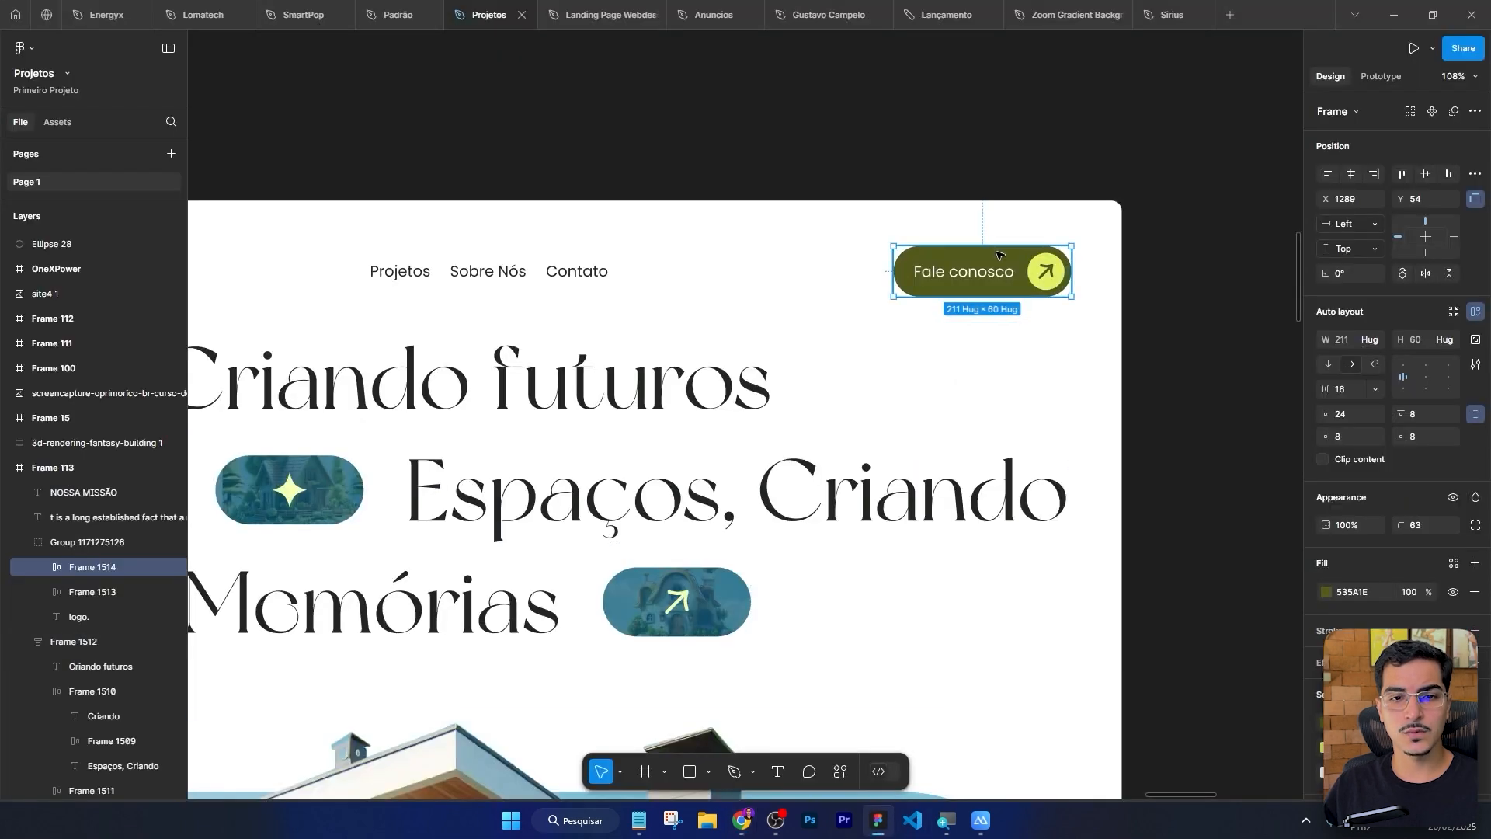
scroll(997, 250, "up", 4)
key("alt+Tab")
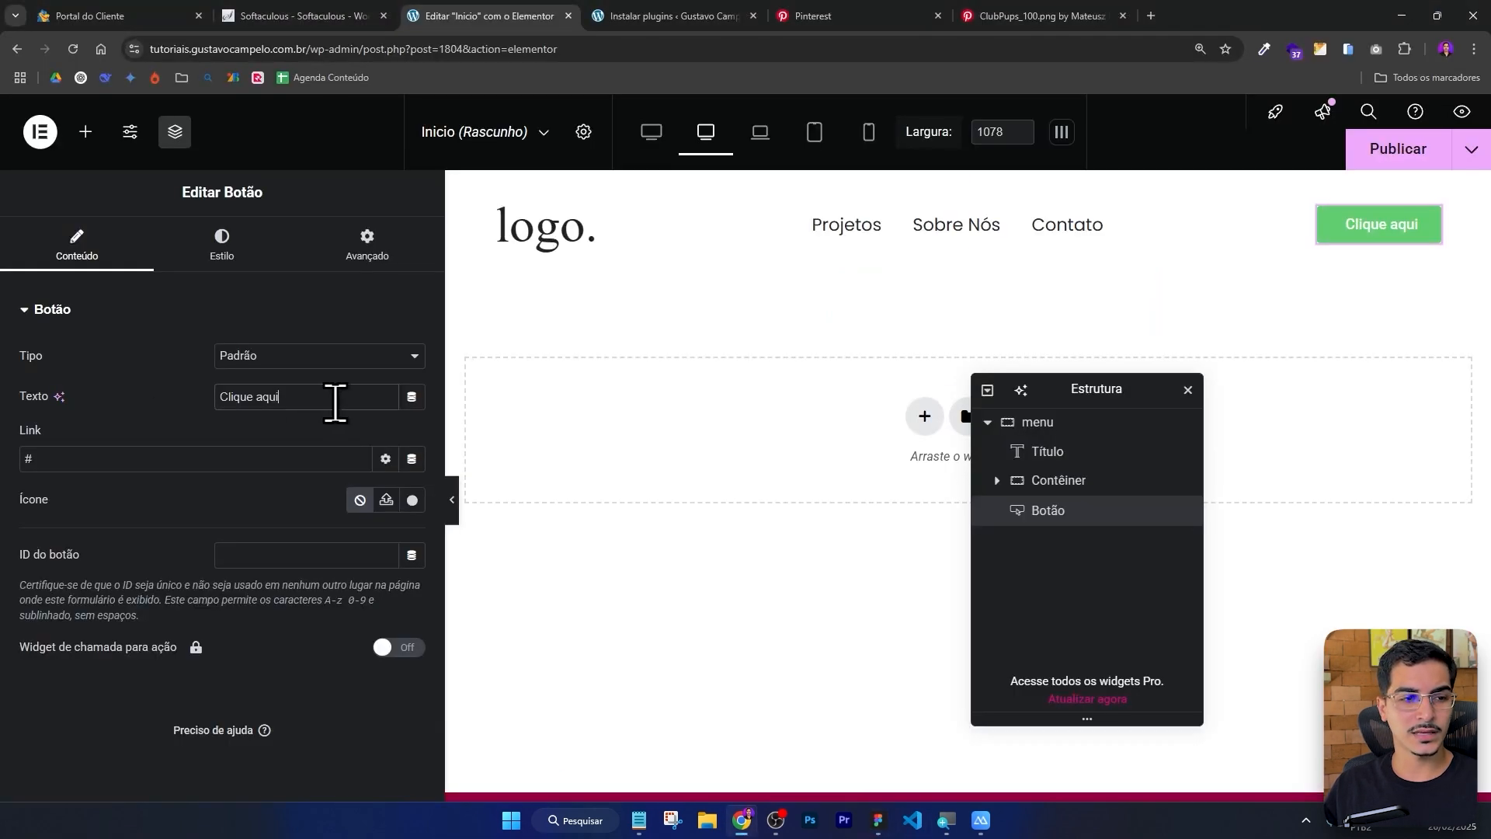
key("ctrl+a")
type("Fale C")
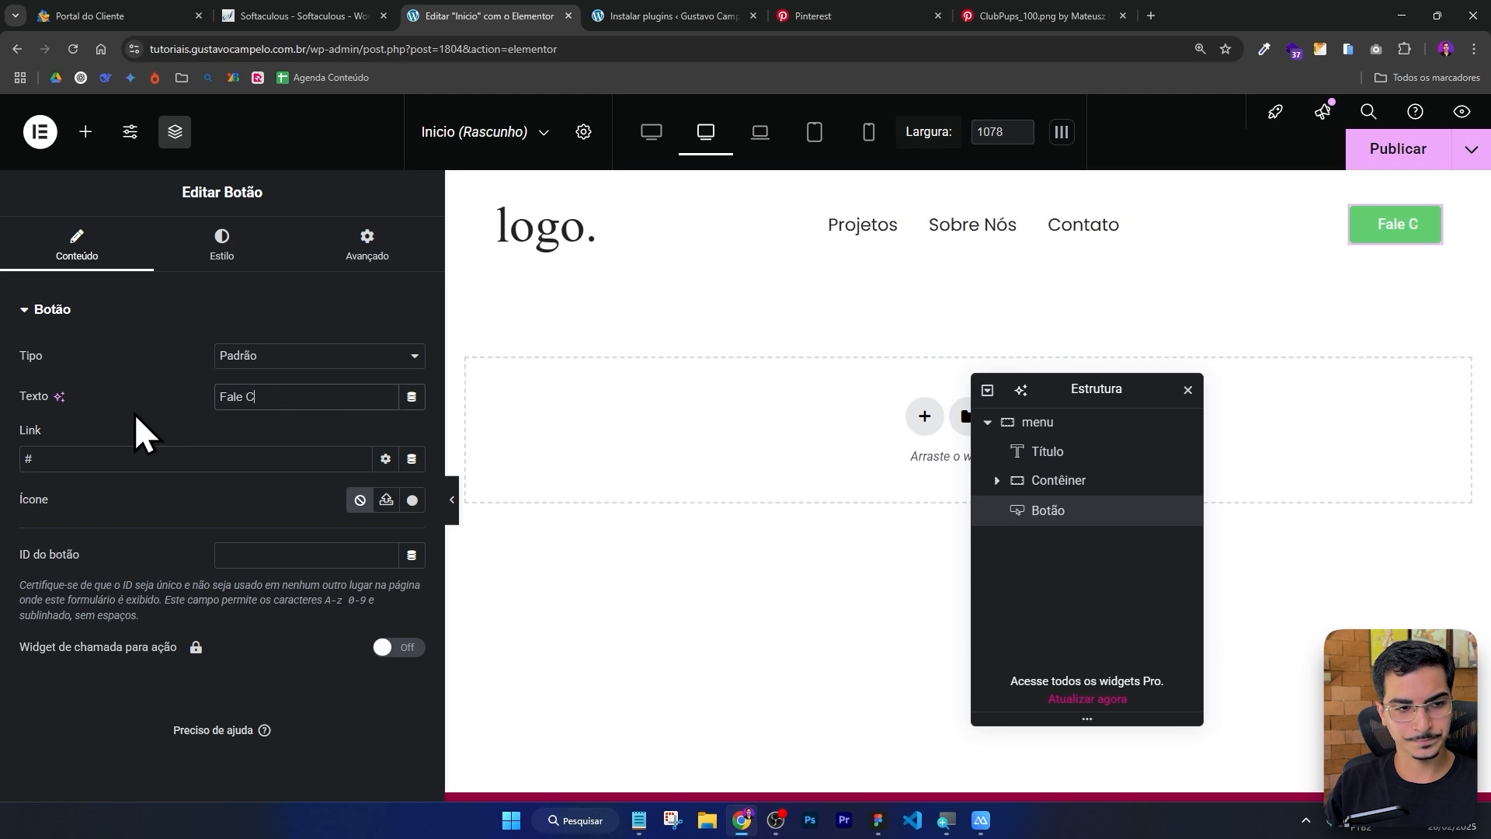
type("onosco")
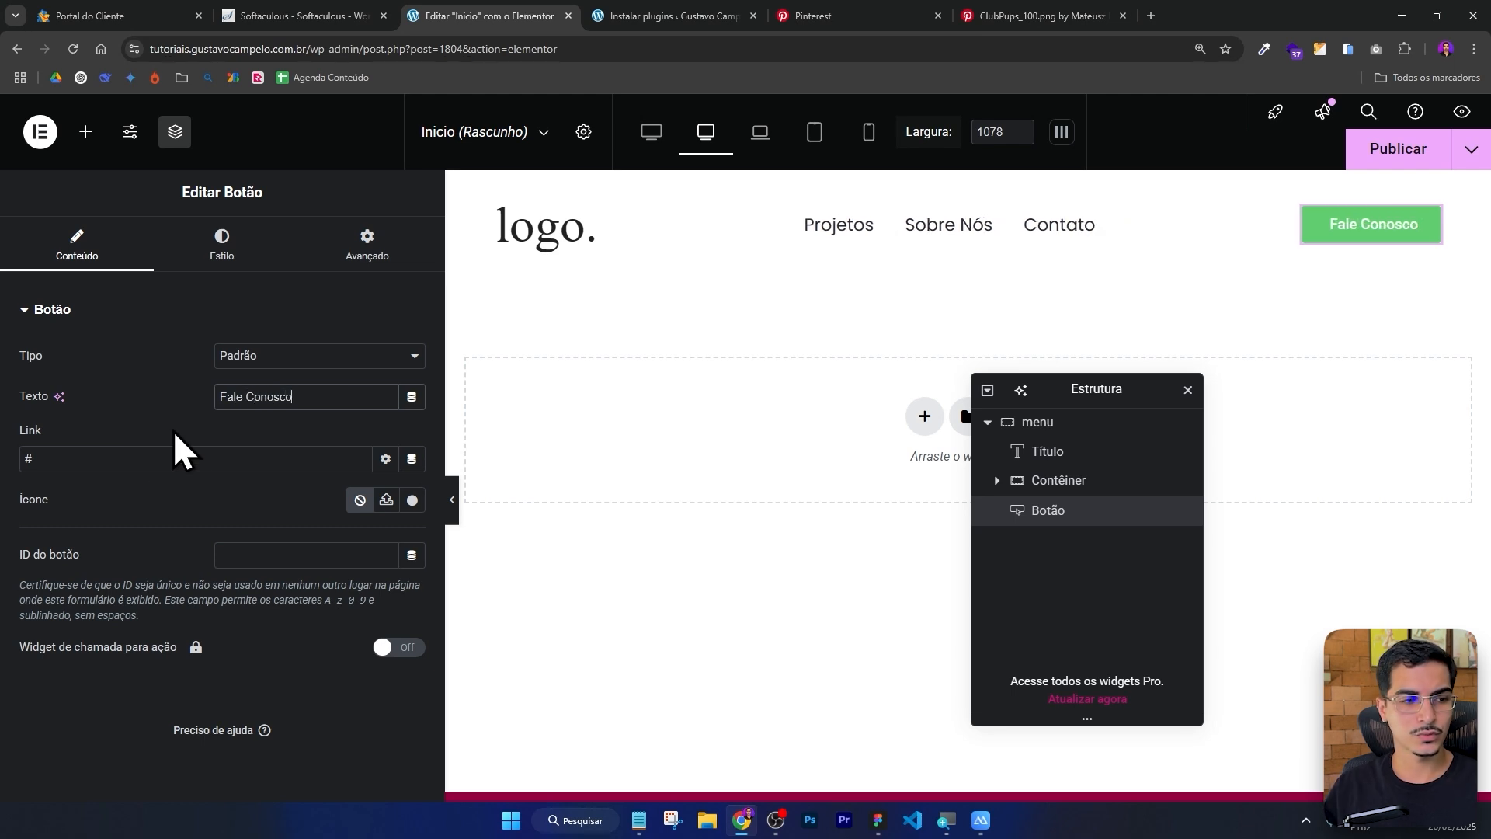
Inspect the arrow icon inside the Figma design's Fale conosco button.
left_click_drag(67, 457, 3, 481)
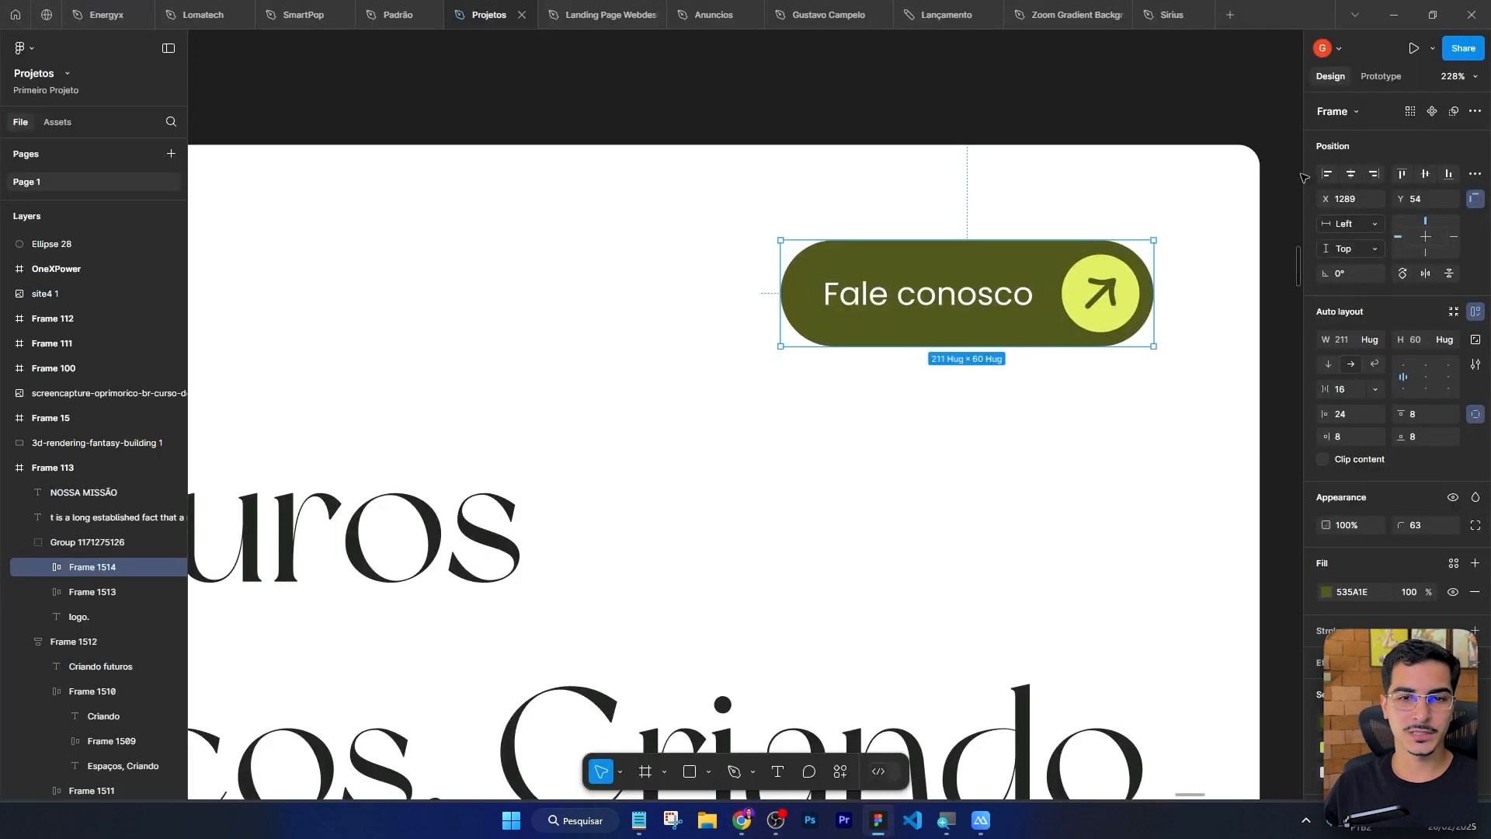
scroll(1172, 300, "up", 5)
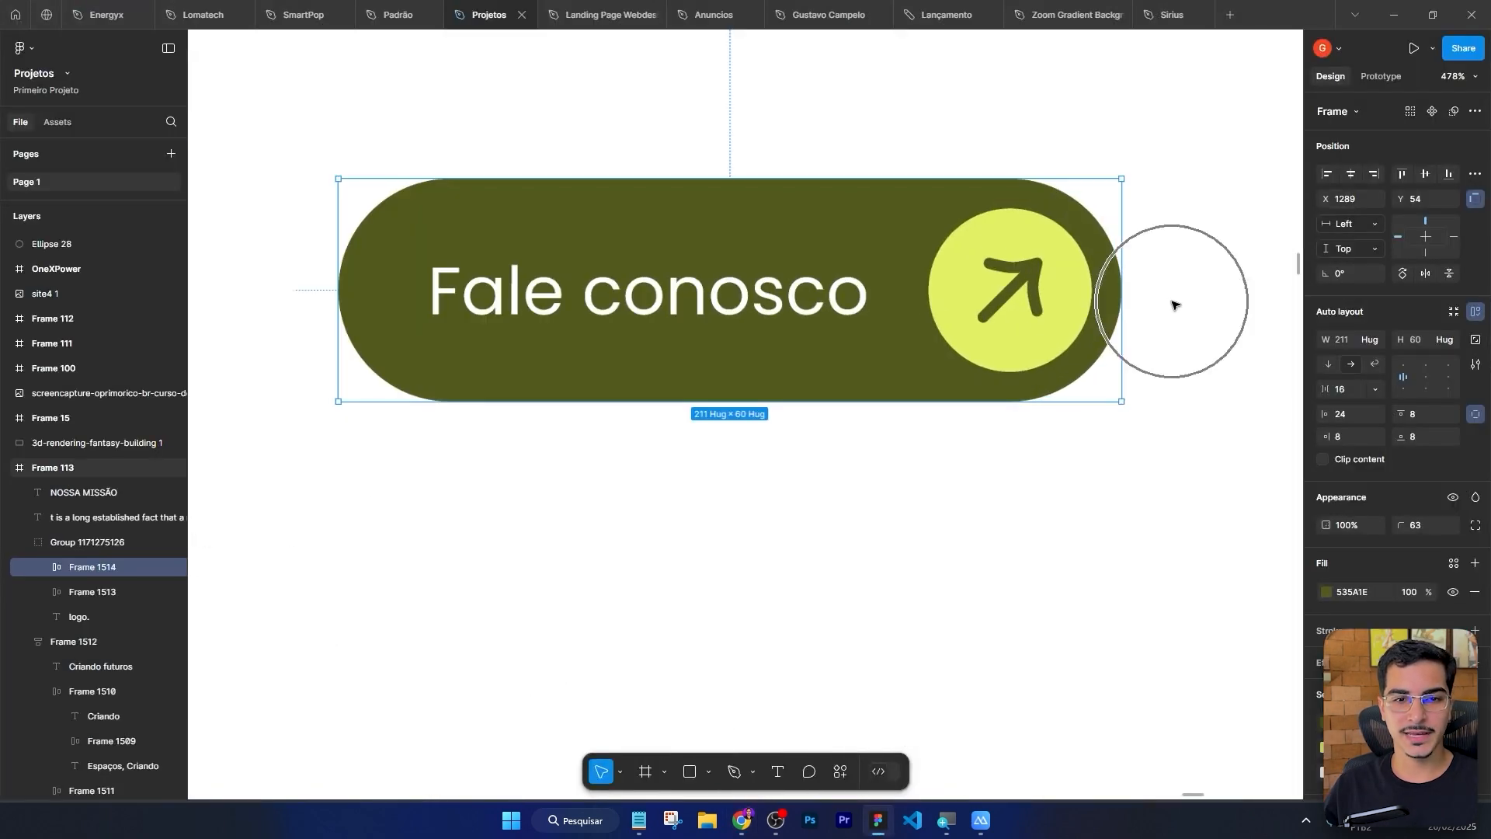
double_click(967, 310)
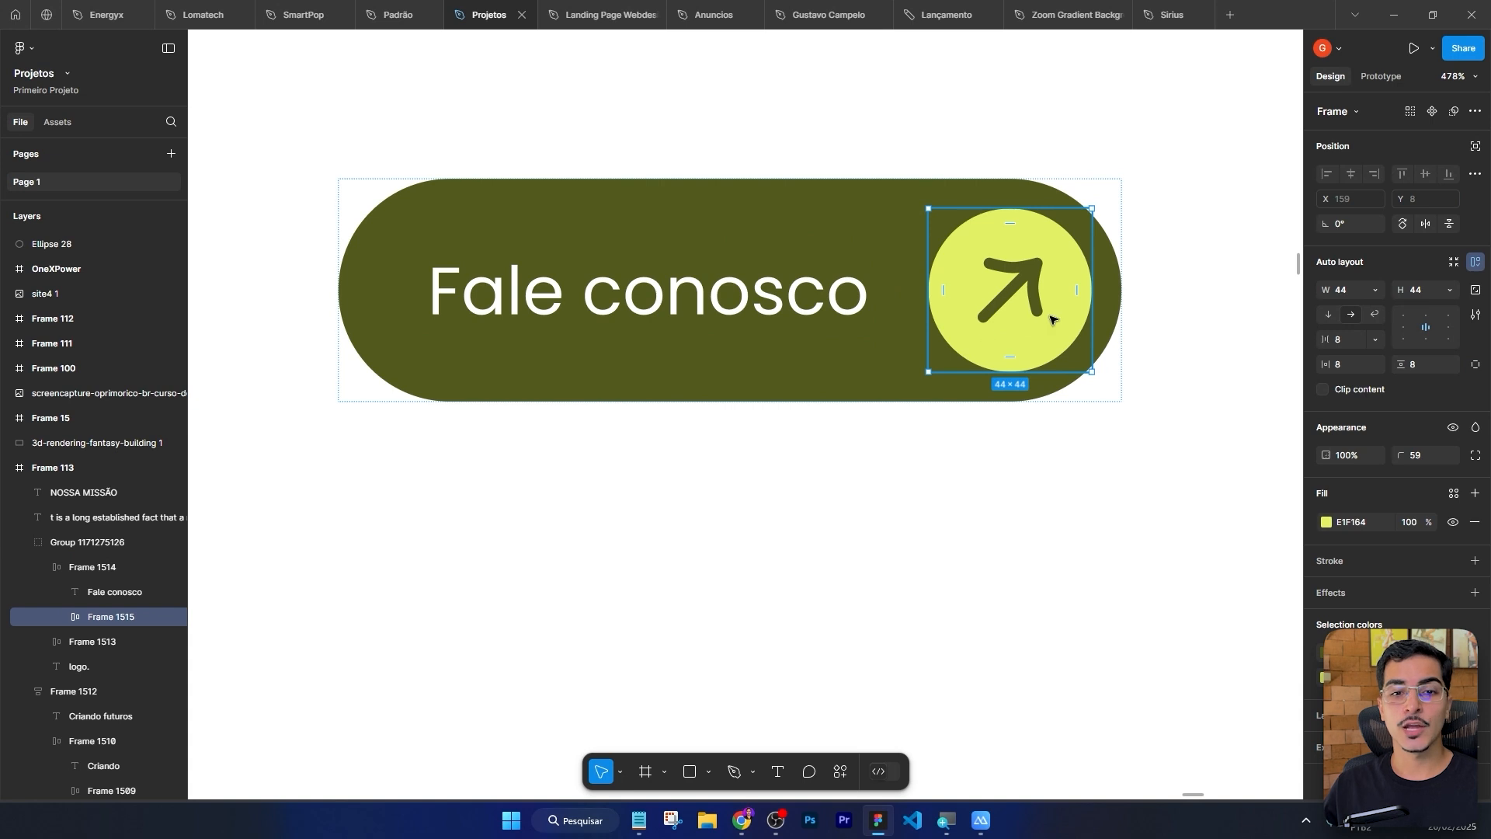
scroll(1476, 656, "down", 2)
key("alt+Tab")
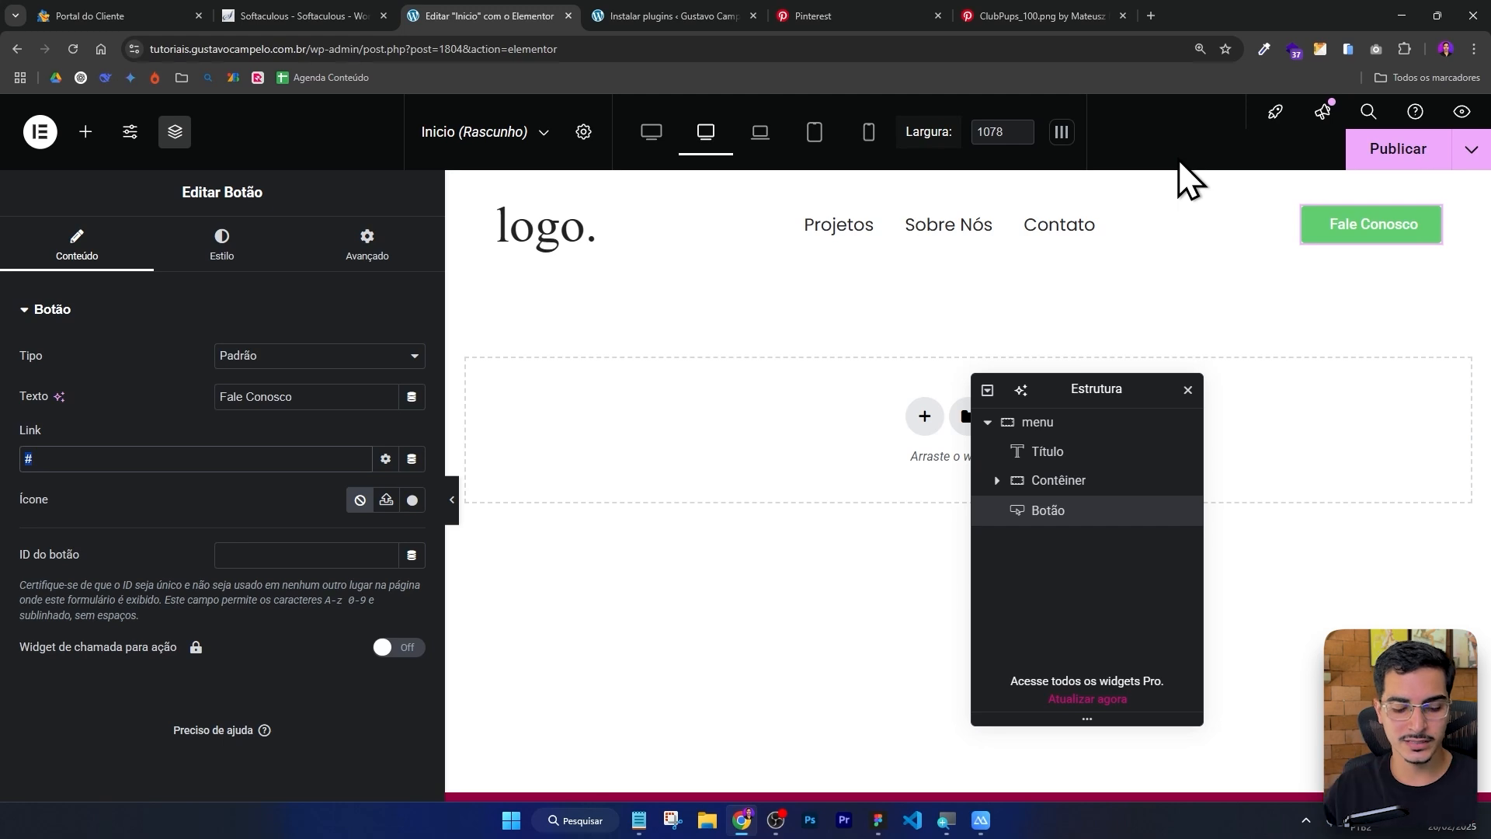
key("alt+Tab")
key("alt+Tab")
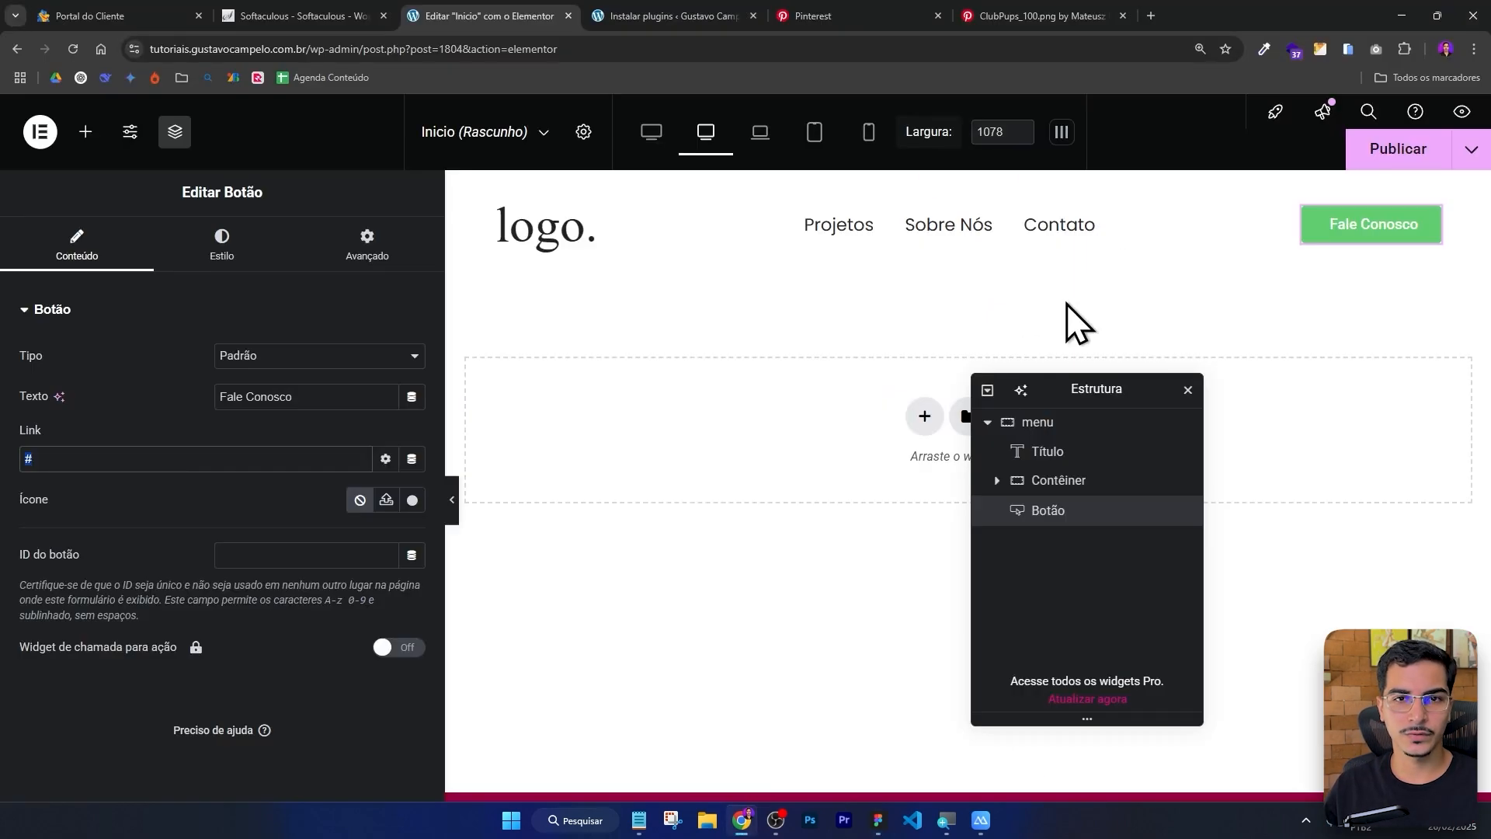
Open flaticon.com in a new tab and search its free interface icons for heart.
left_click(1151, 15)
type("fla")
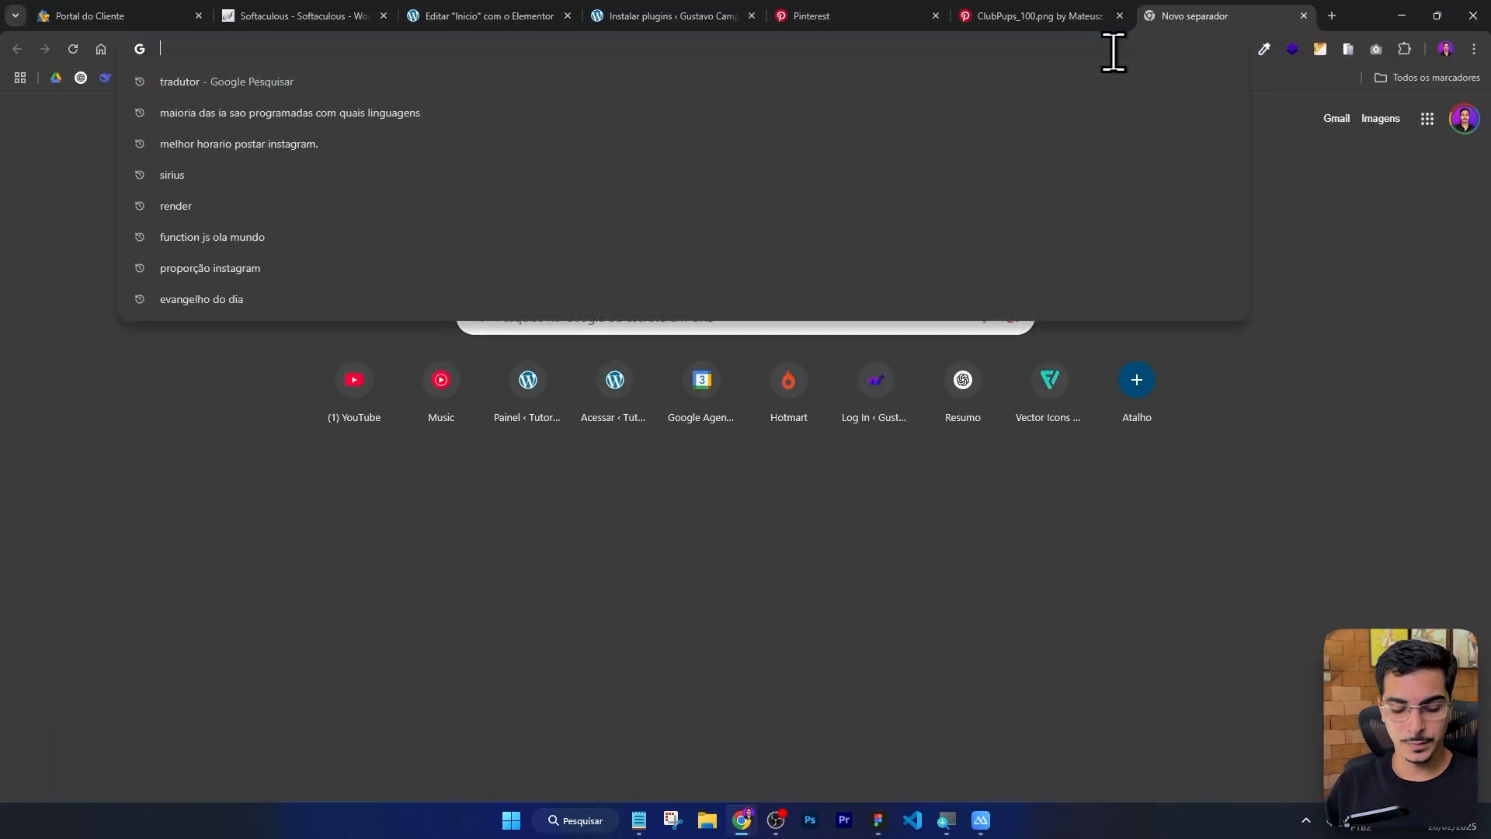
key("Return")
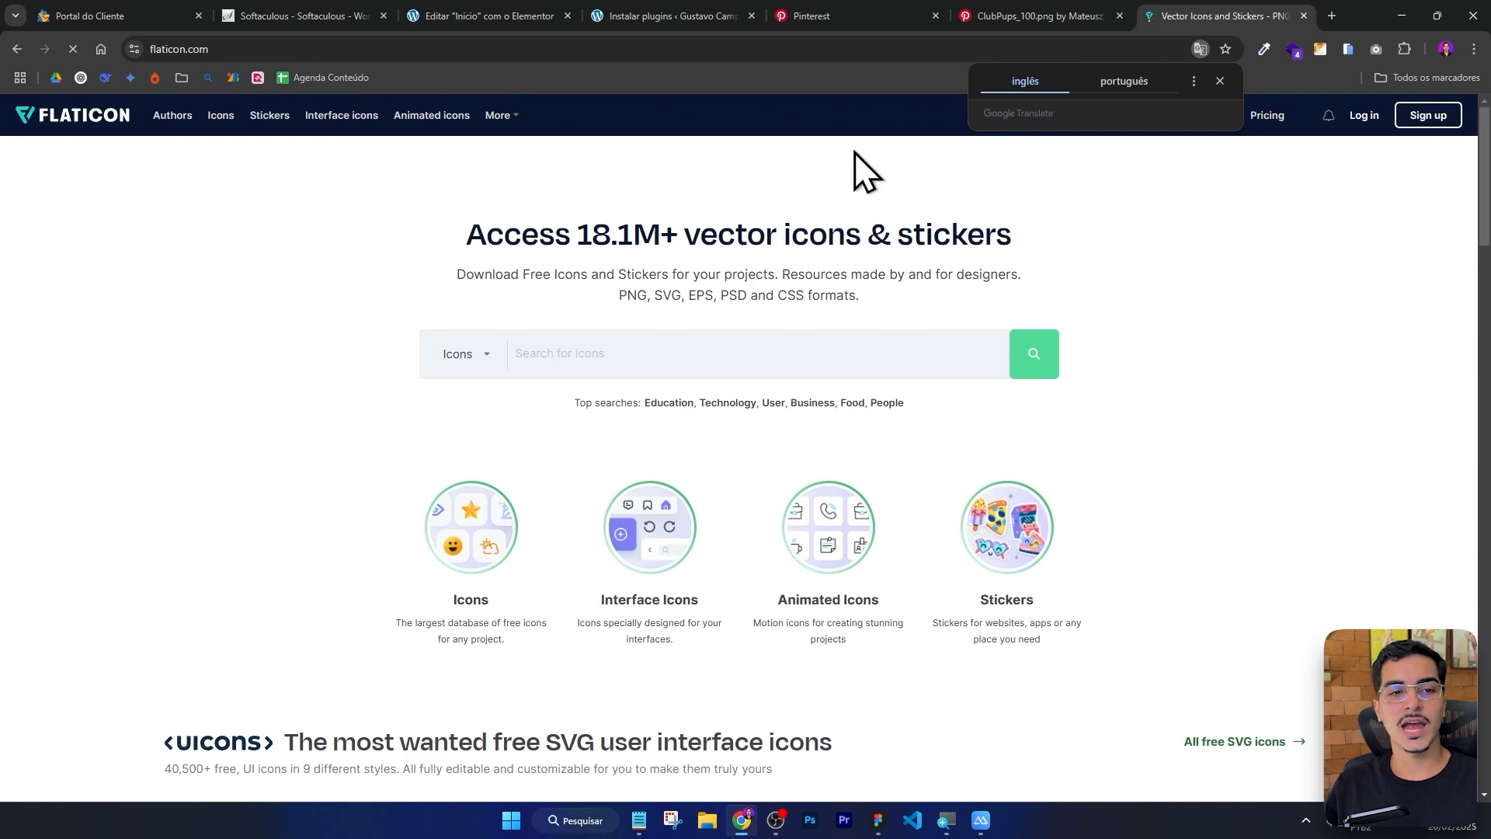
scroll(836, 179, "down", 6)
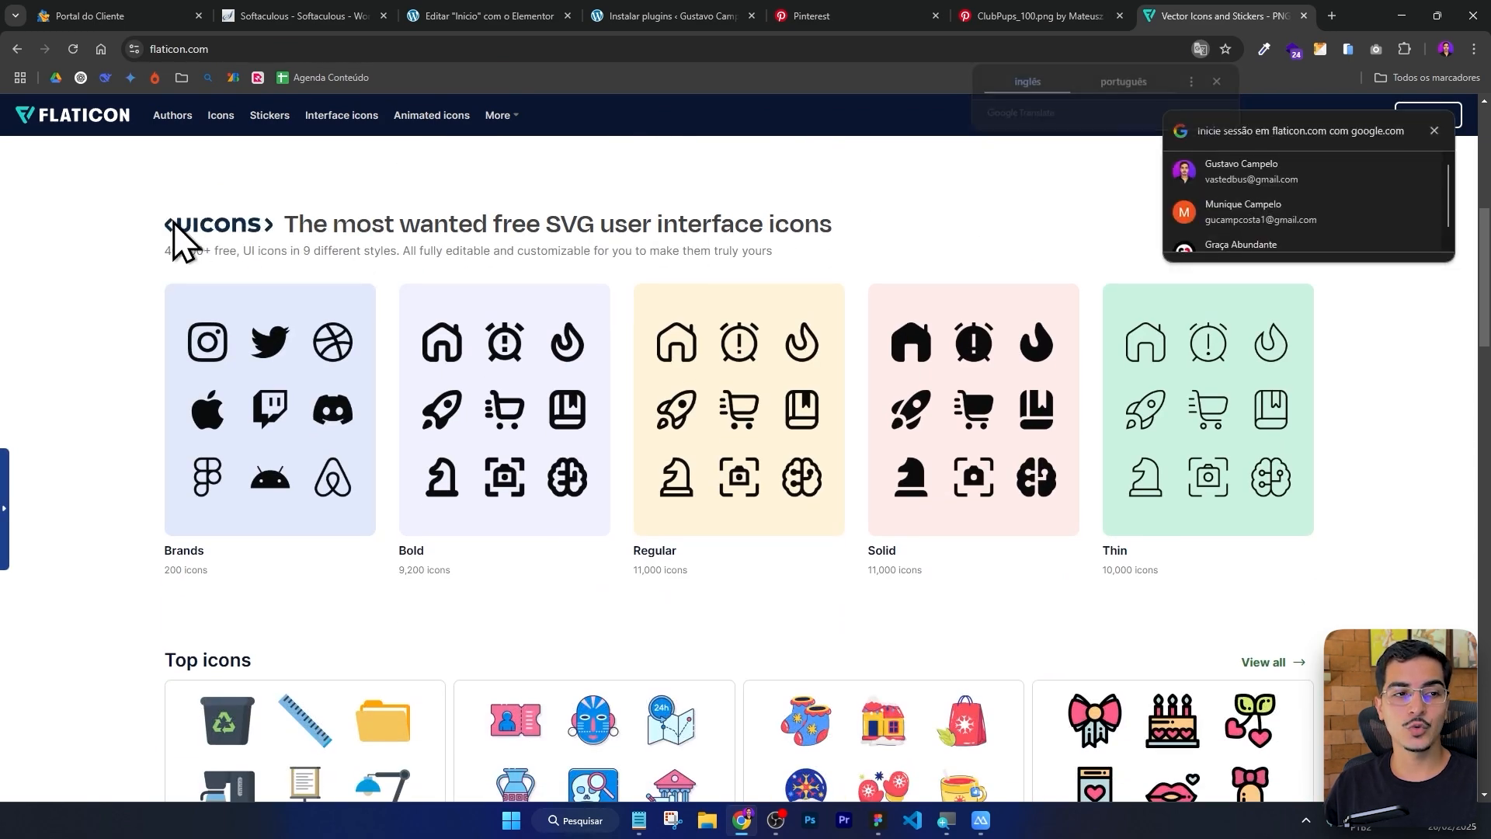
left_click(1438, 134)
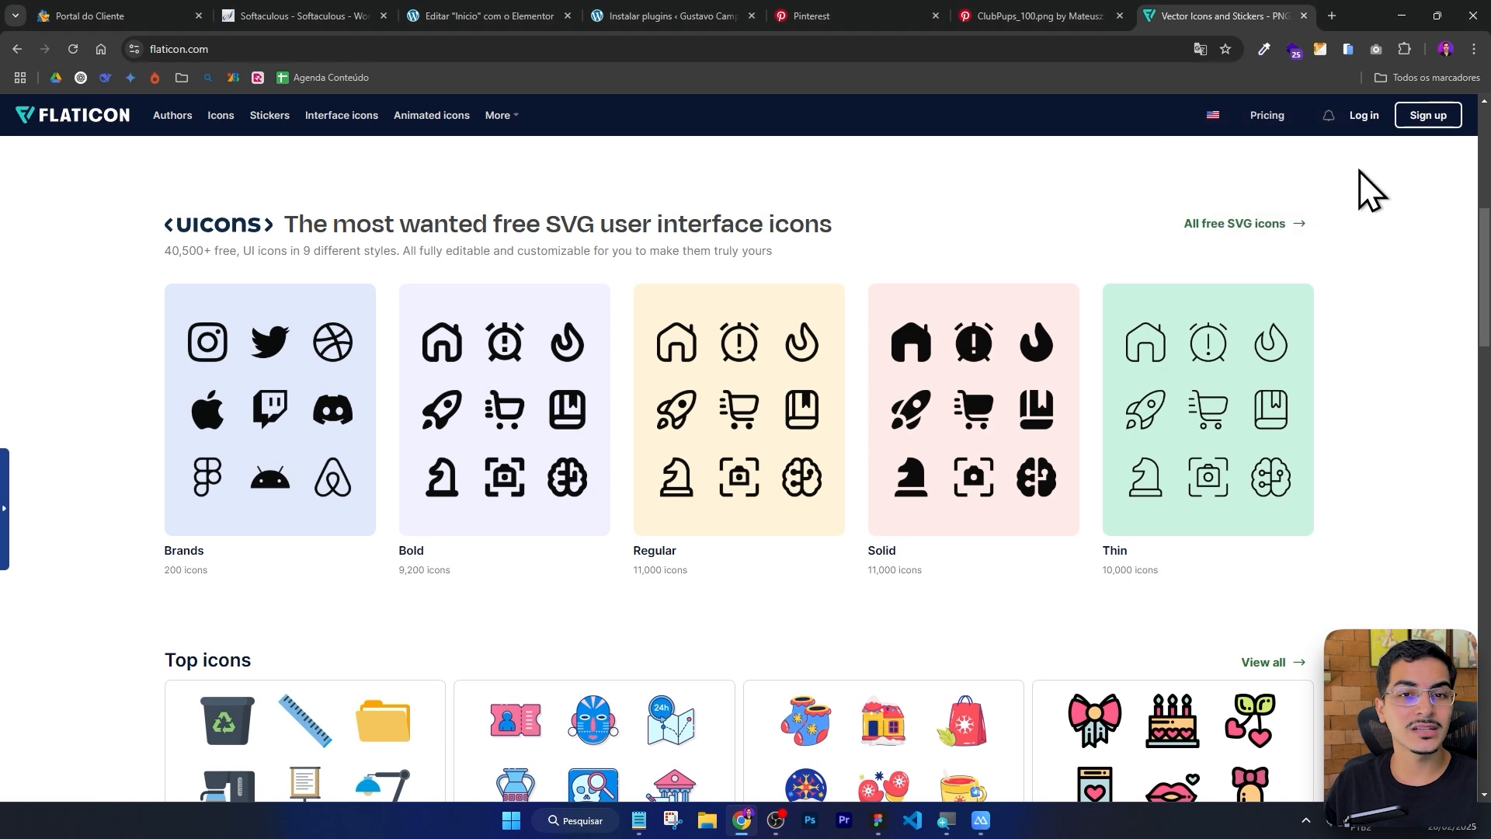
left_click(1235, 225)
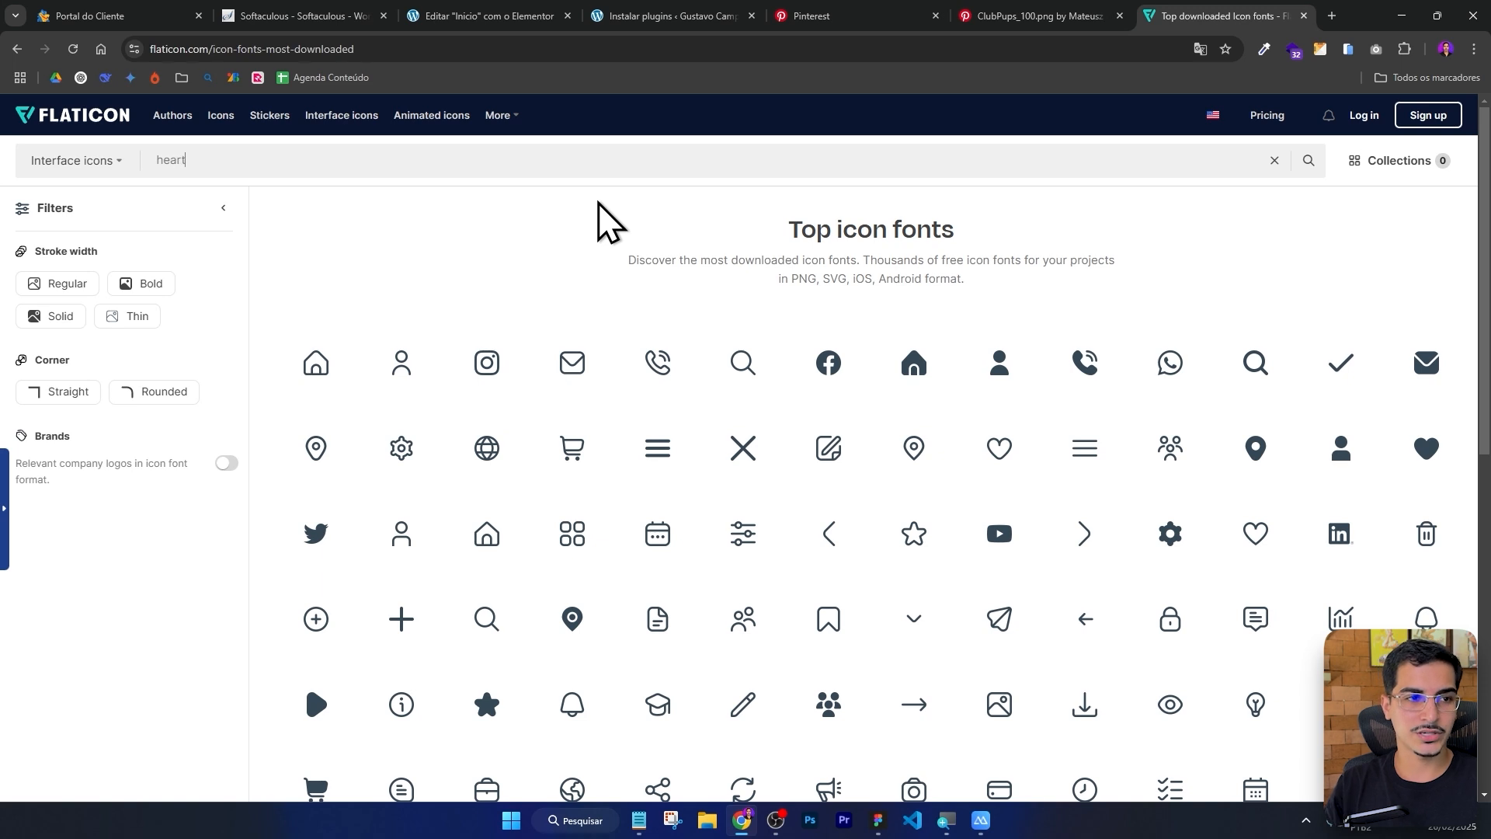
key("Return")
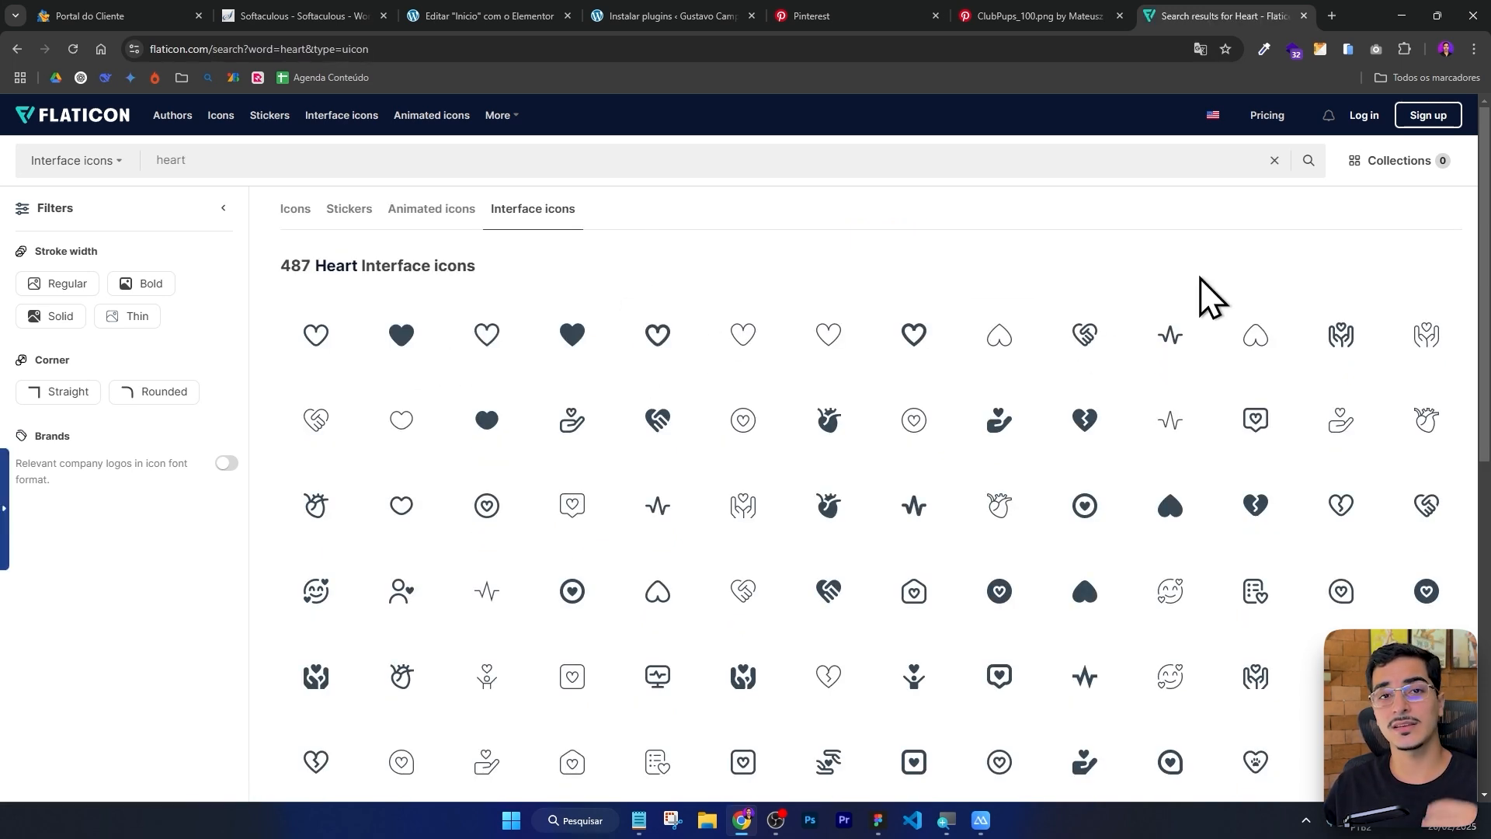
Search Flaticon's interface icons for arrow.
double_click(327, 158)
type("a")
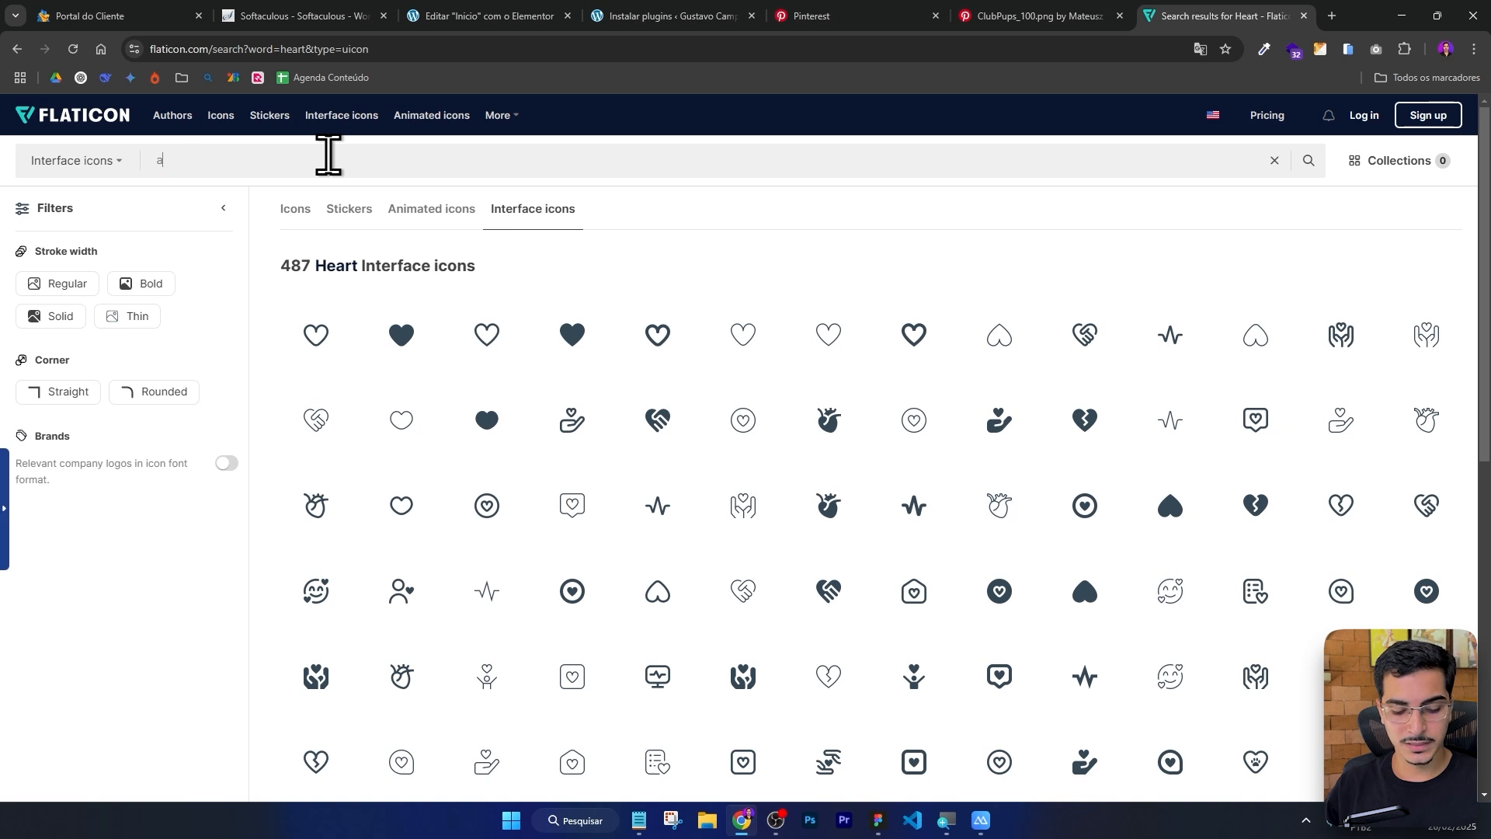
type("rrow")
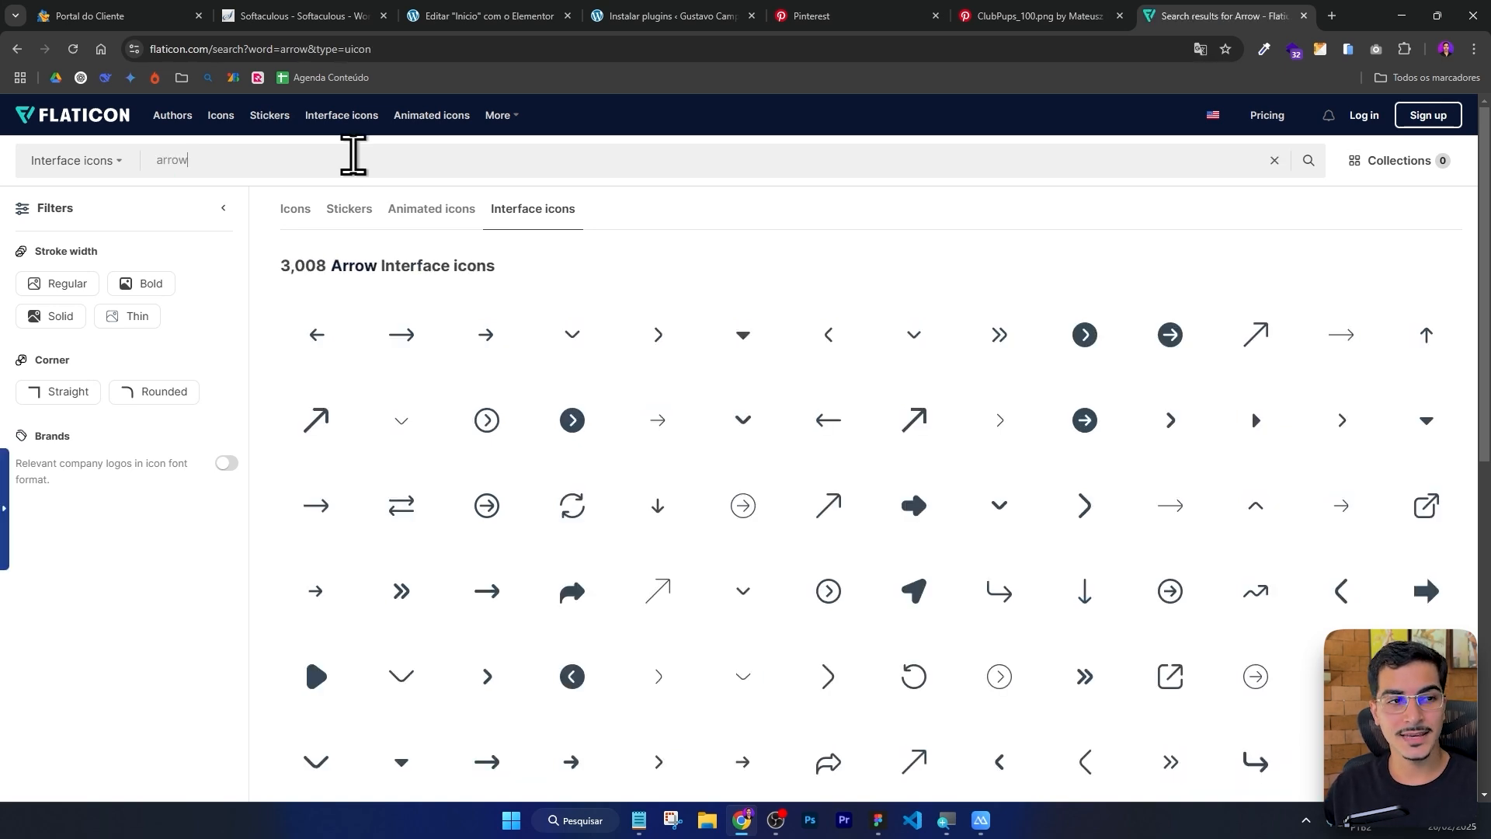
Switch Flaticon to its Brazilian Portuguese version at flaticon.com/br/.
left_click(90, 115)
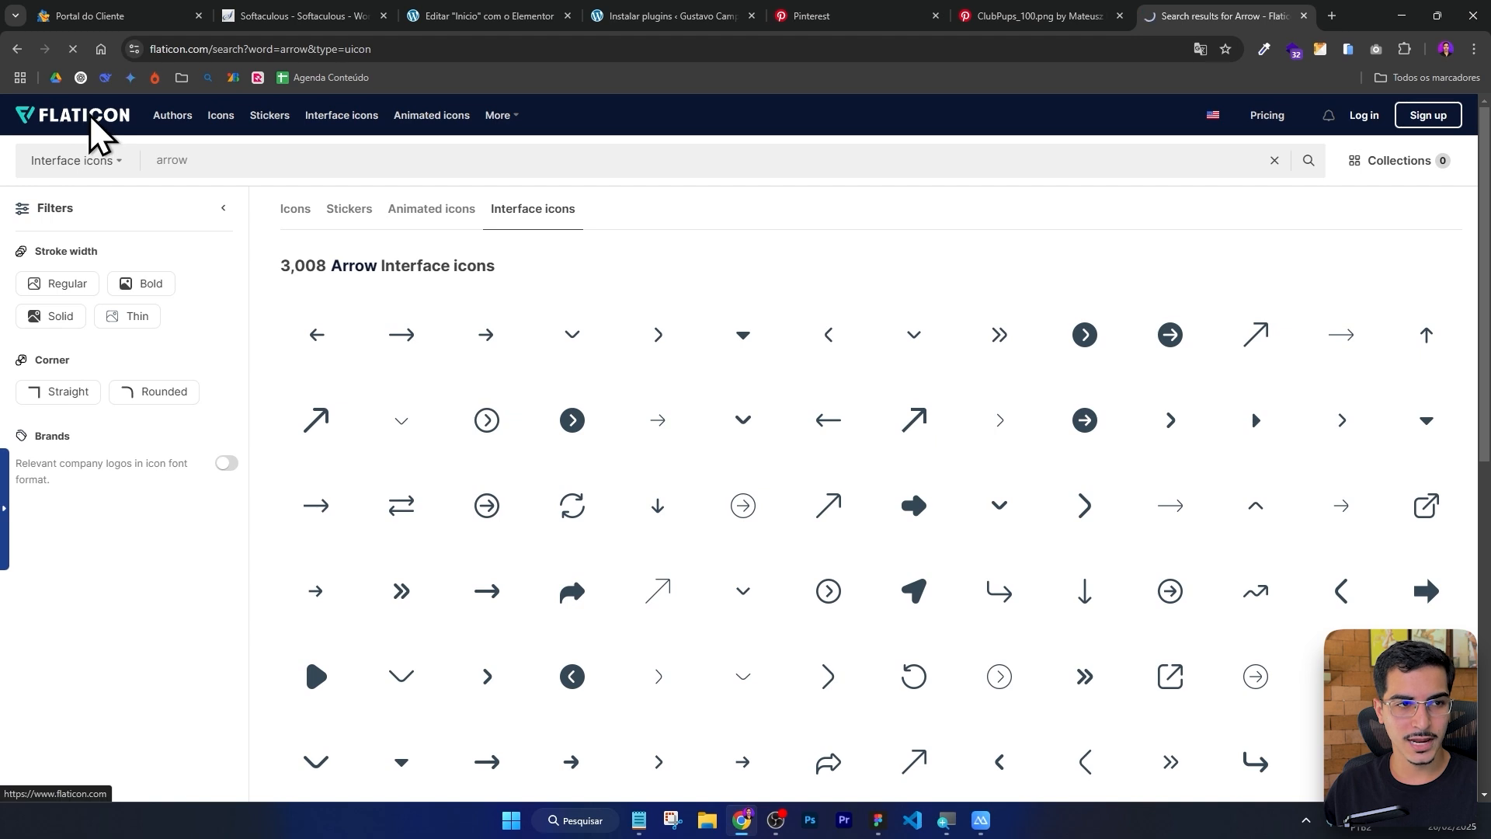
left_click(221, 46)
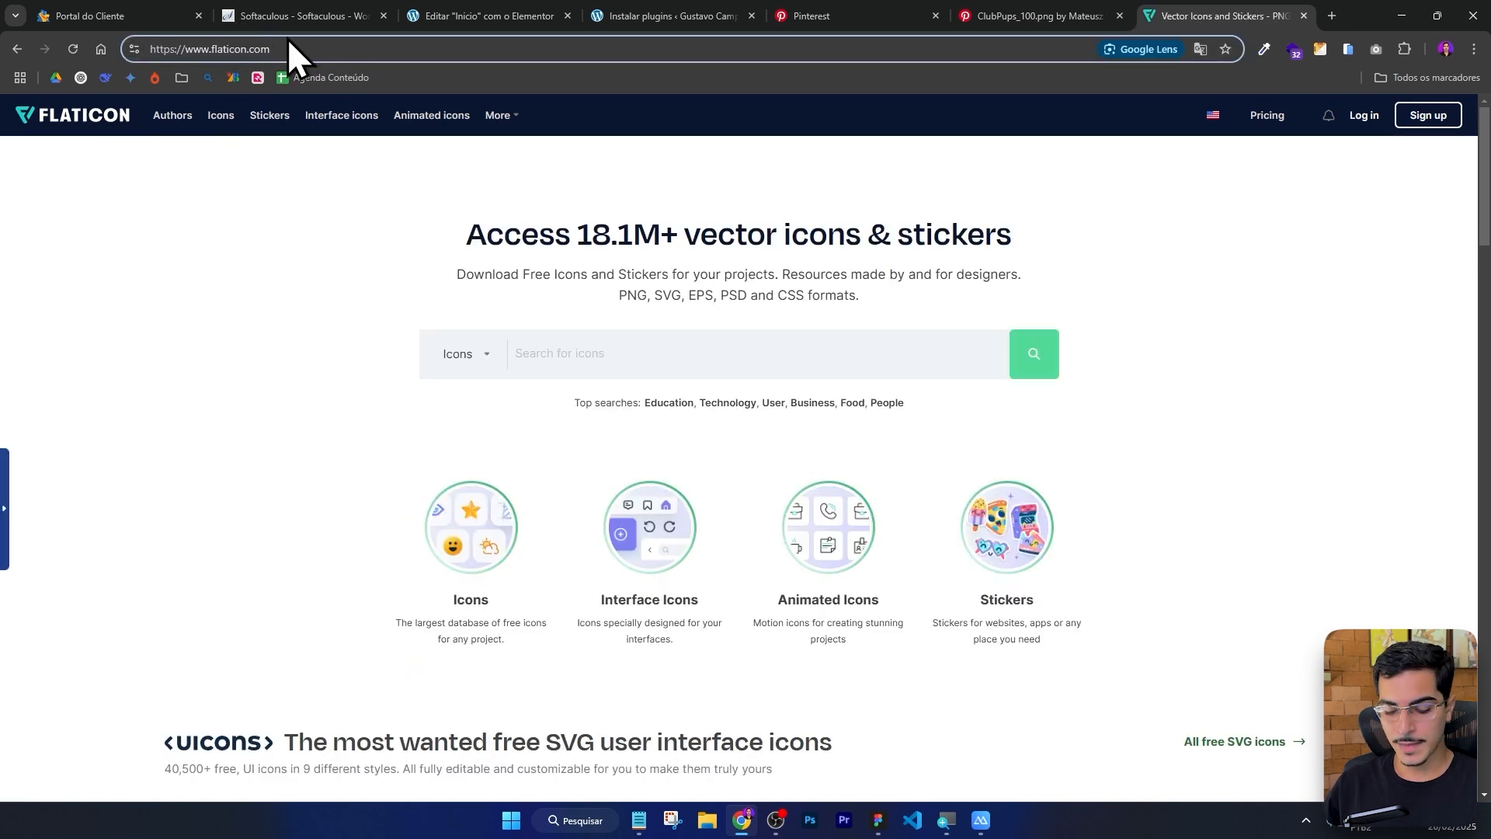
type("/br/")
key("Return")
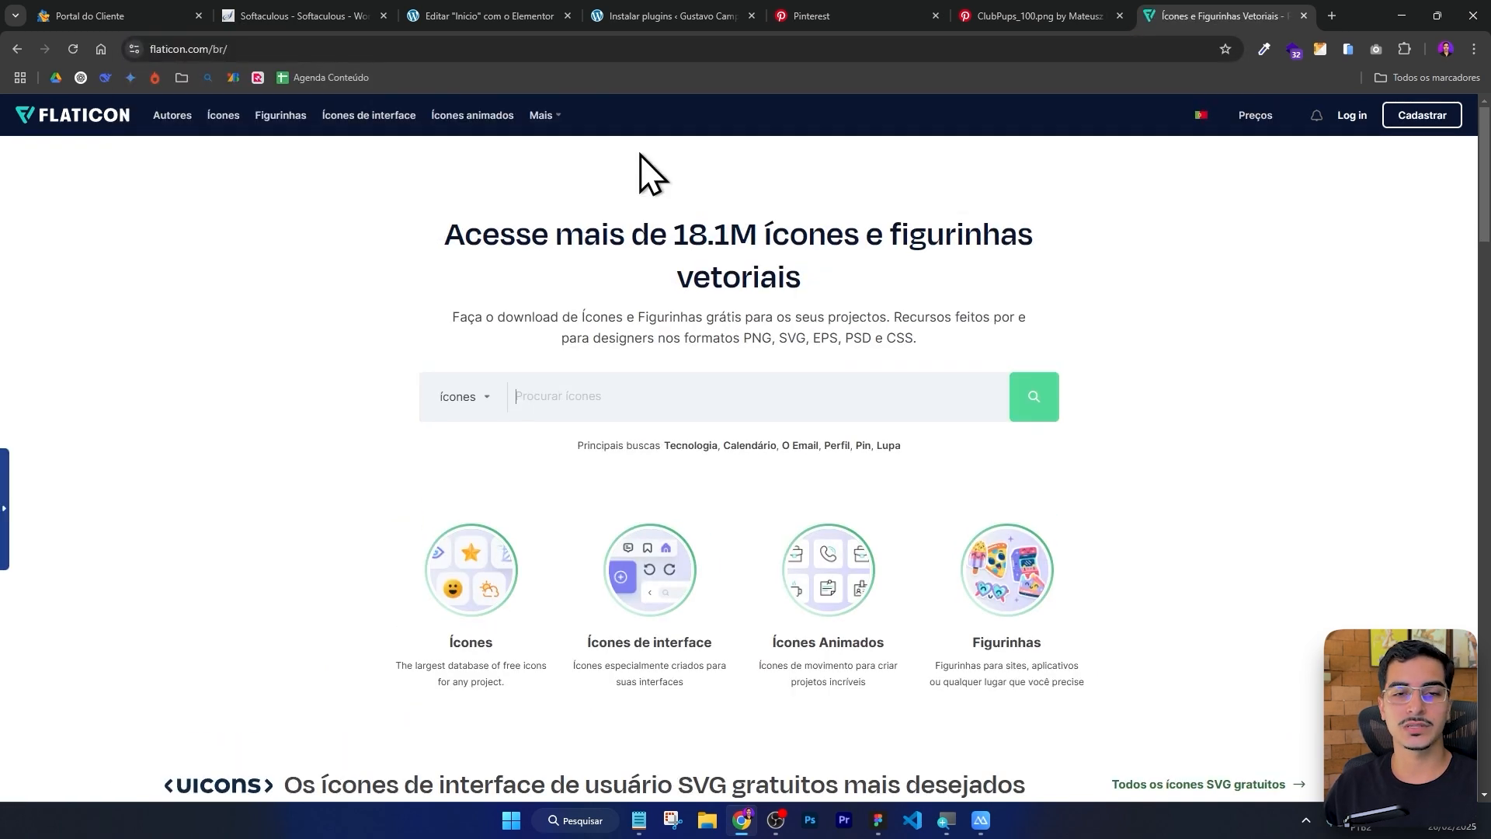
Open the most wanted free SVG interface icons, search them for seta and open the Seta Para A Direita icon.
scroll(679, 160, "down", 4)
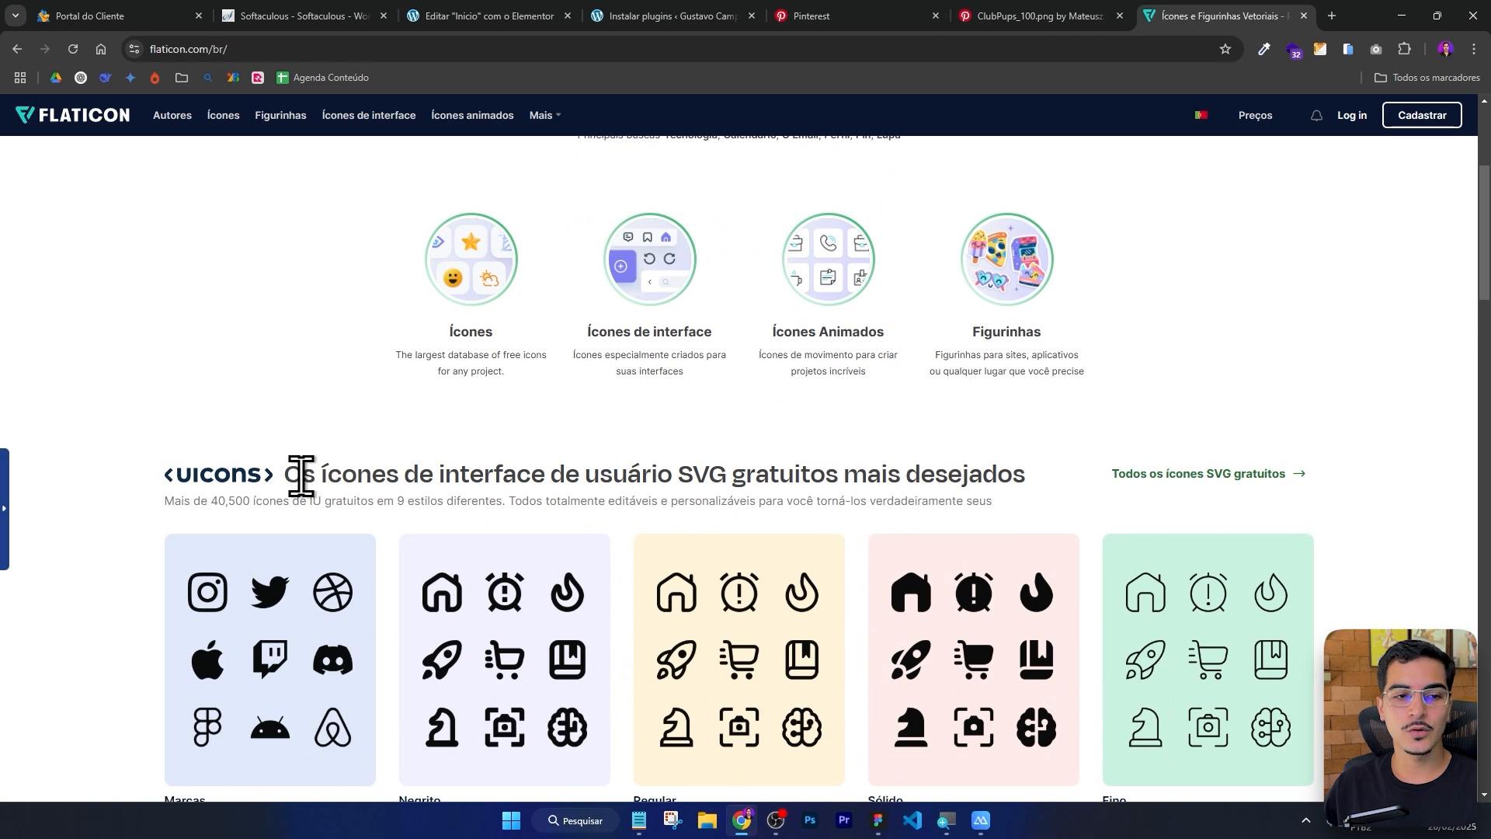
left_click_drag(300, 476, 629, 459)
left_click(857, 449)
left_click(1250, 474)
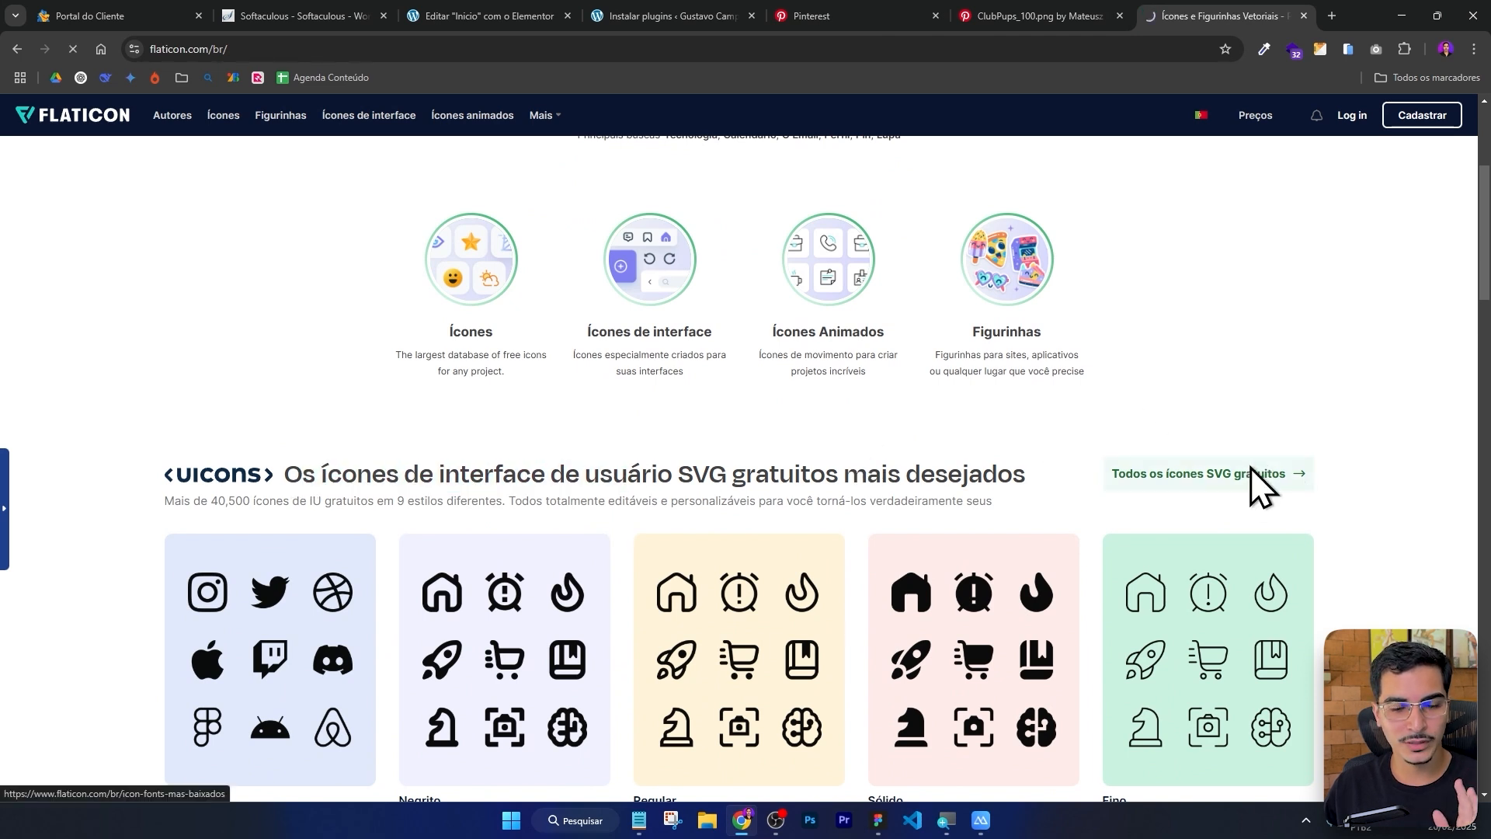
left_click(316, 160)
type("seta")
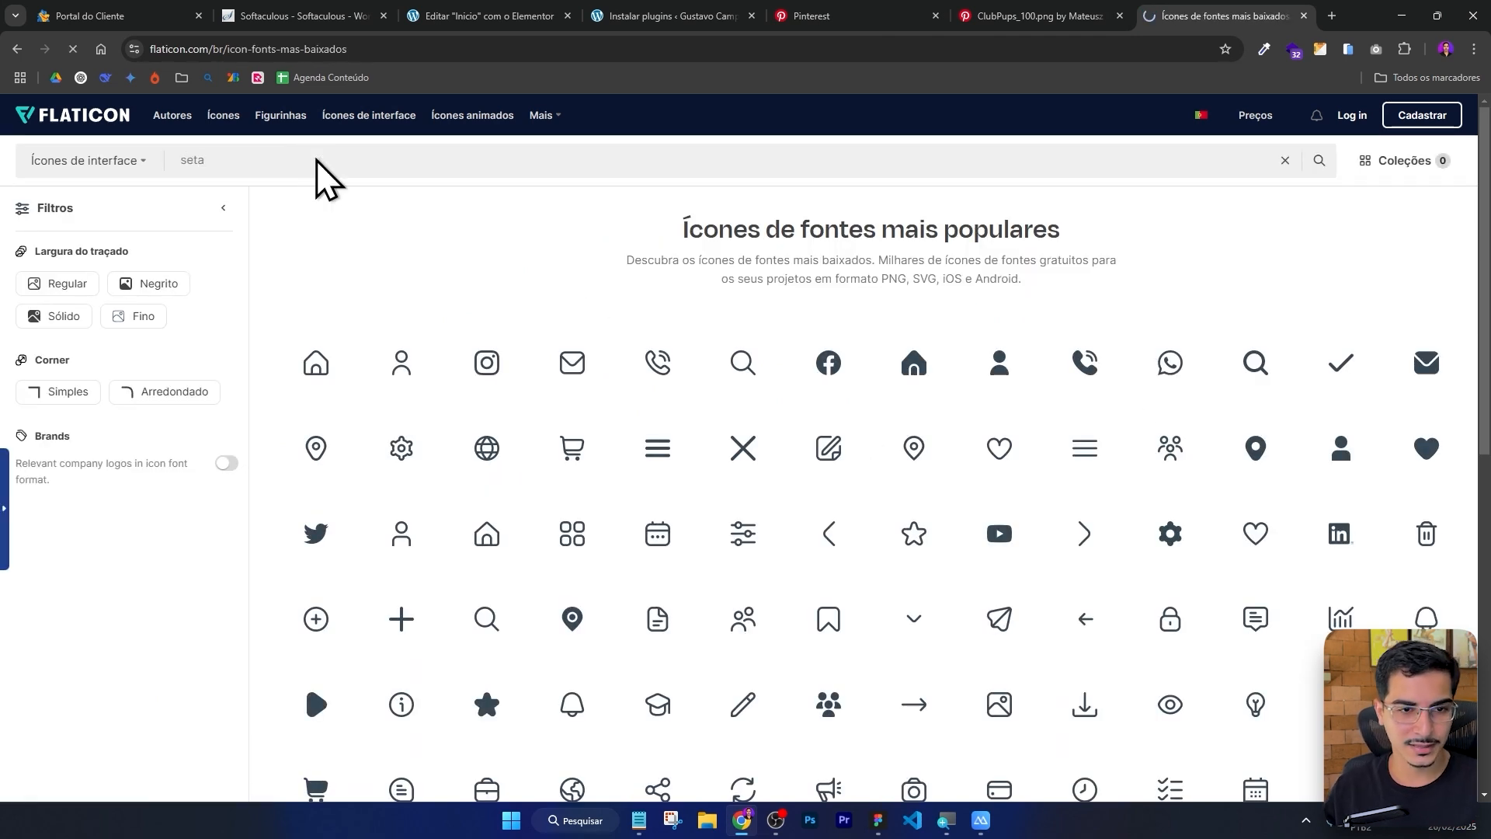
left_click(315, 342)
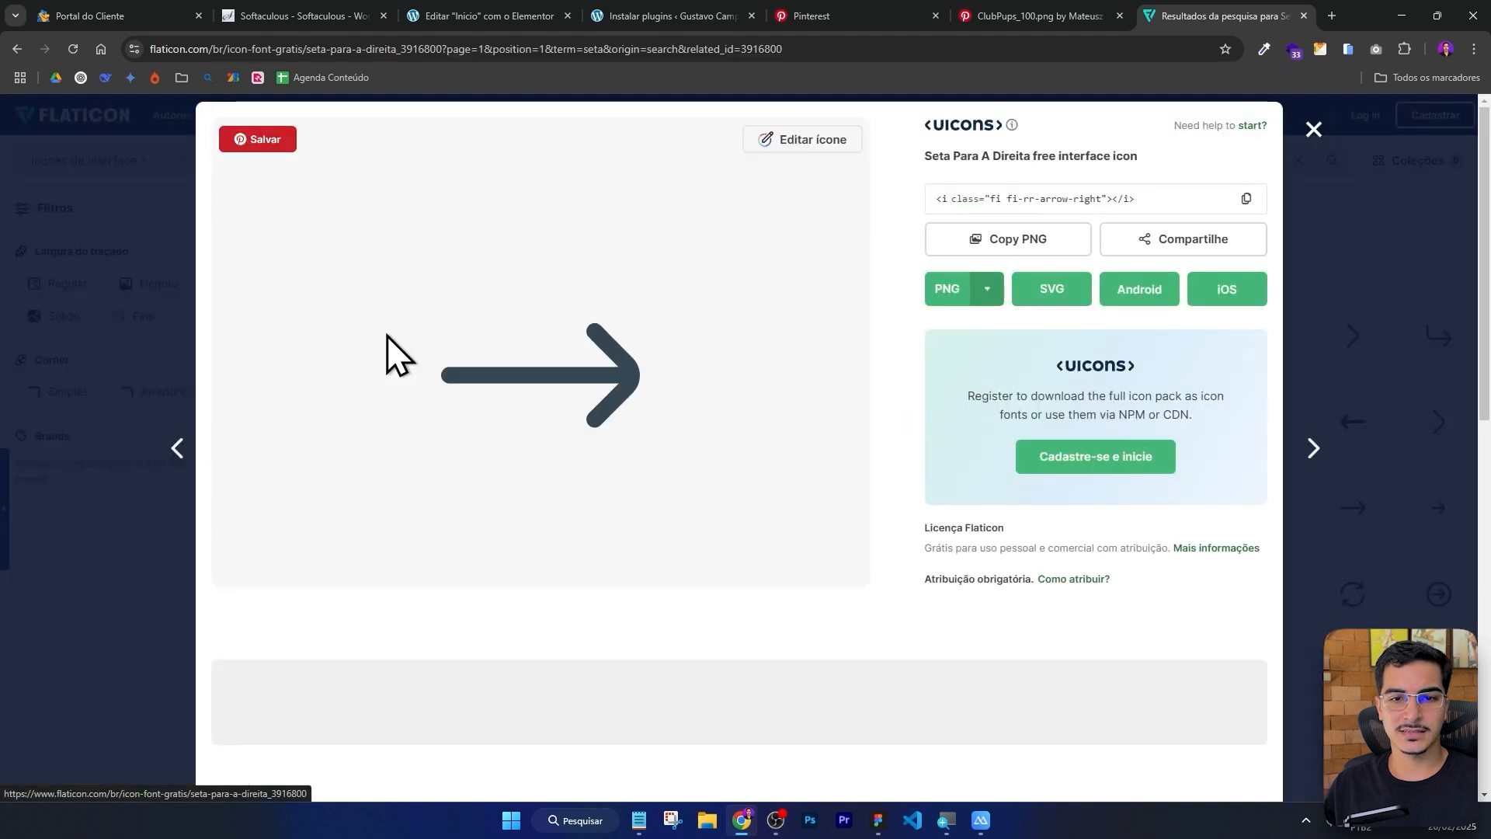
Back in the Elementor editor, set an uploaded arrow SVG from the media library as the header button's icon.
left_click(594, 4)
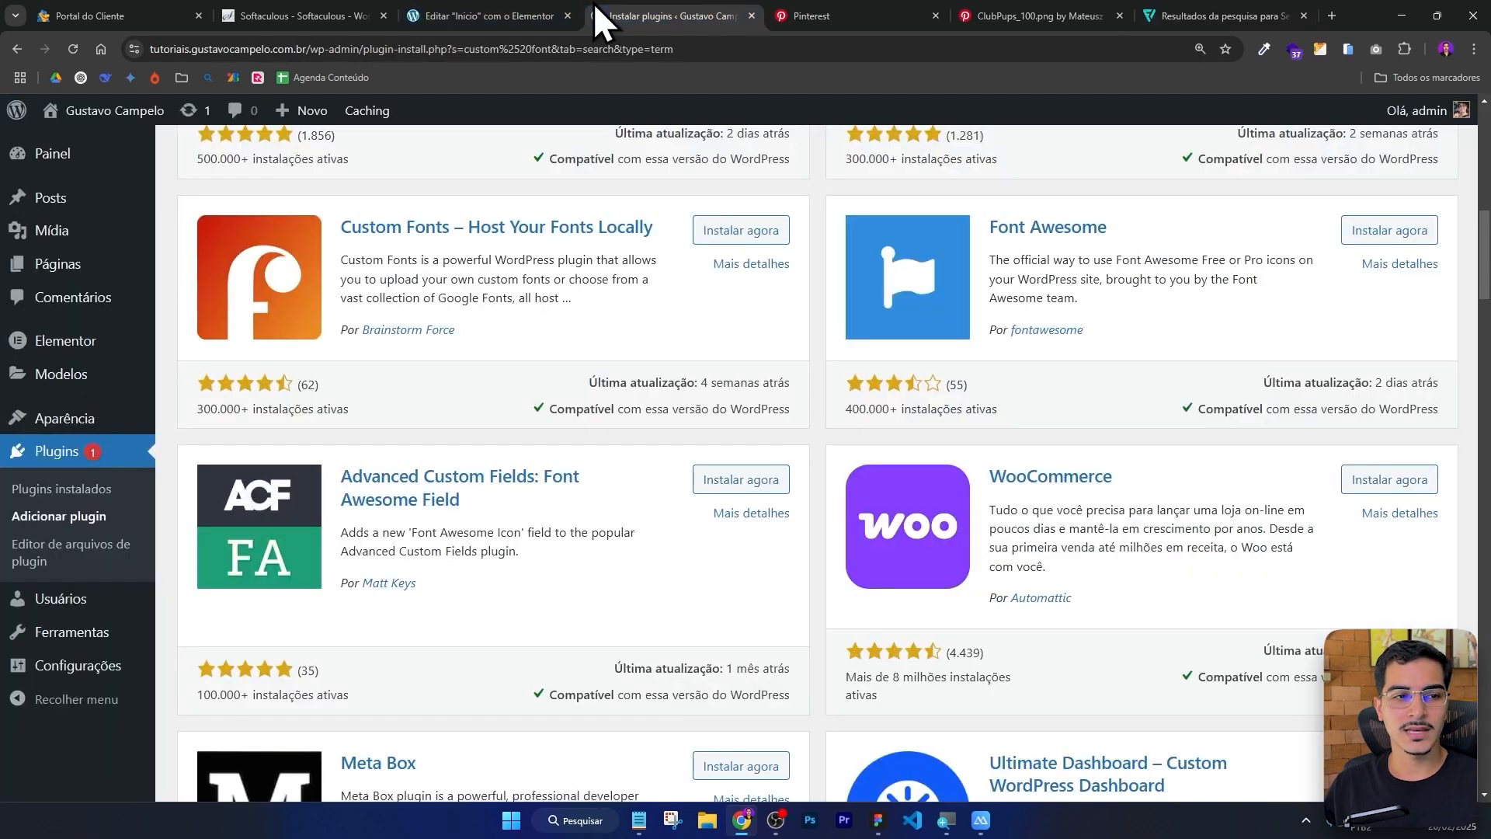
left_click(474, 24)
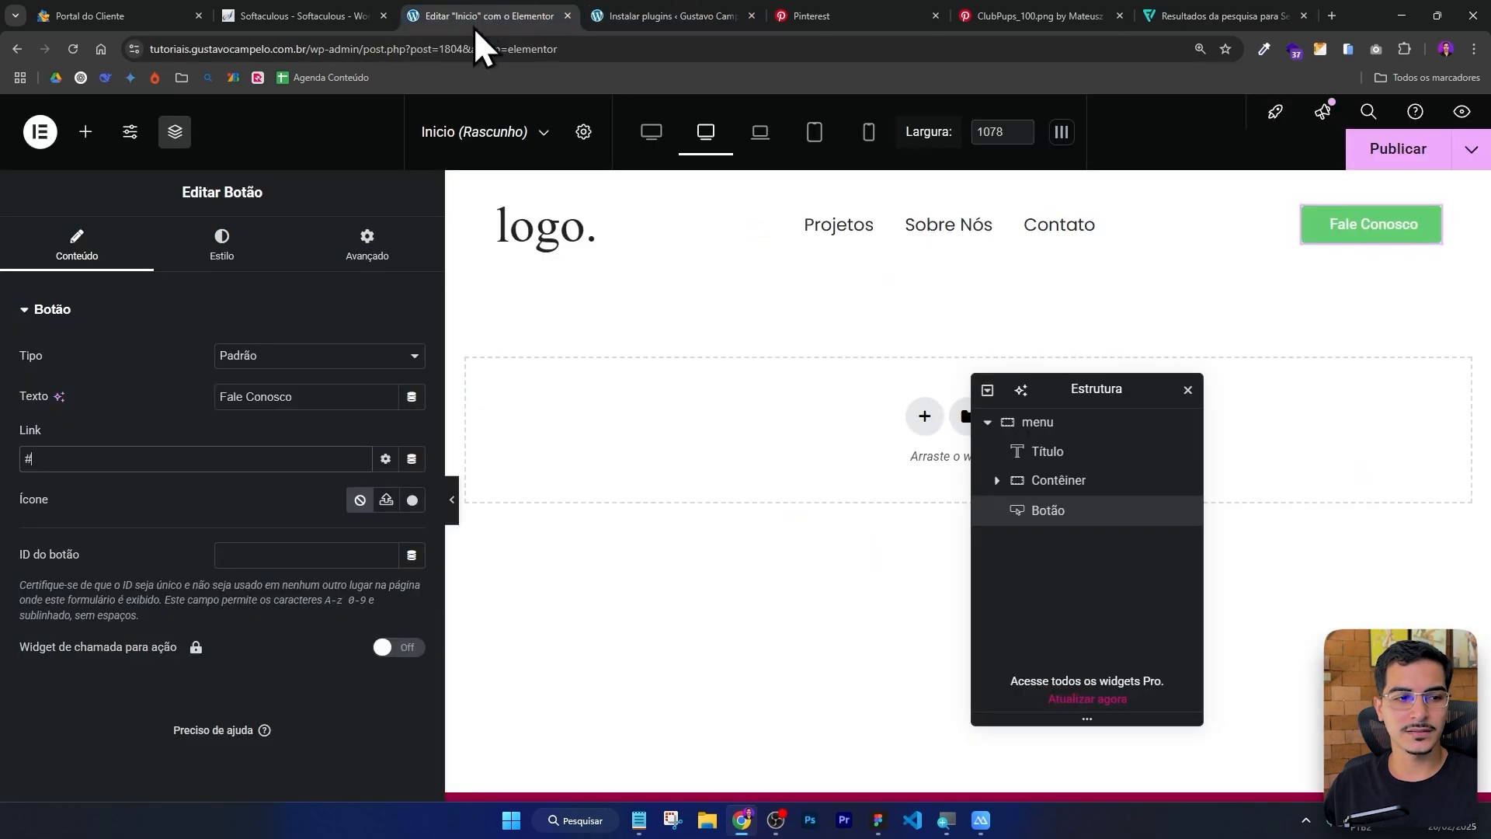
left_click(386, 501)
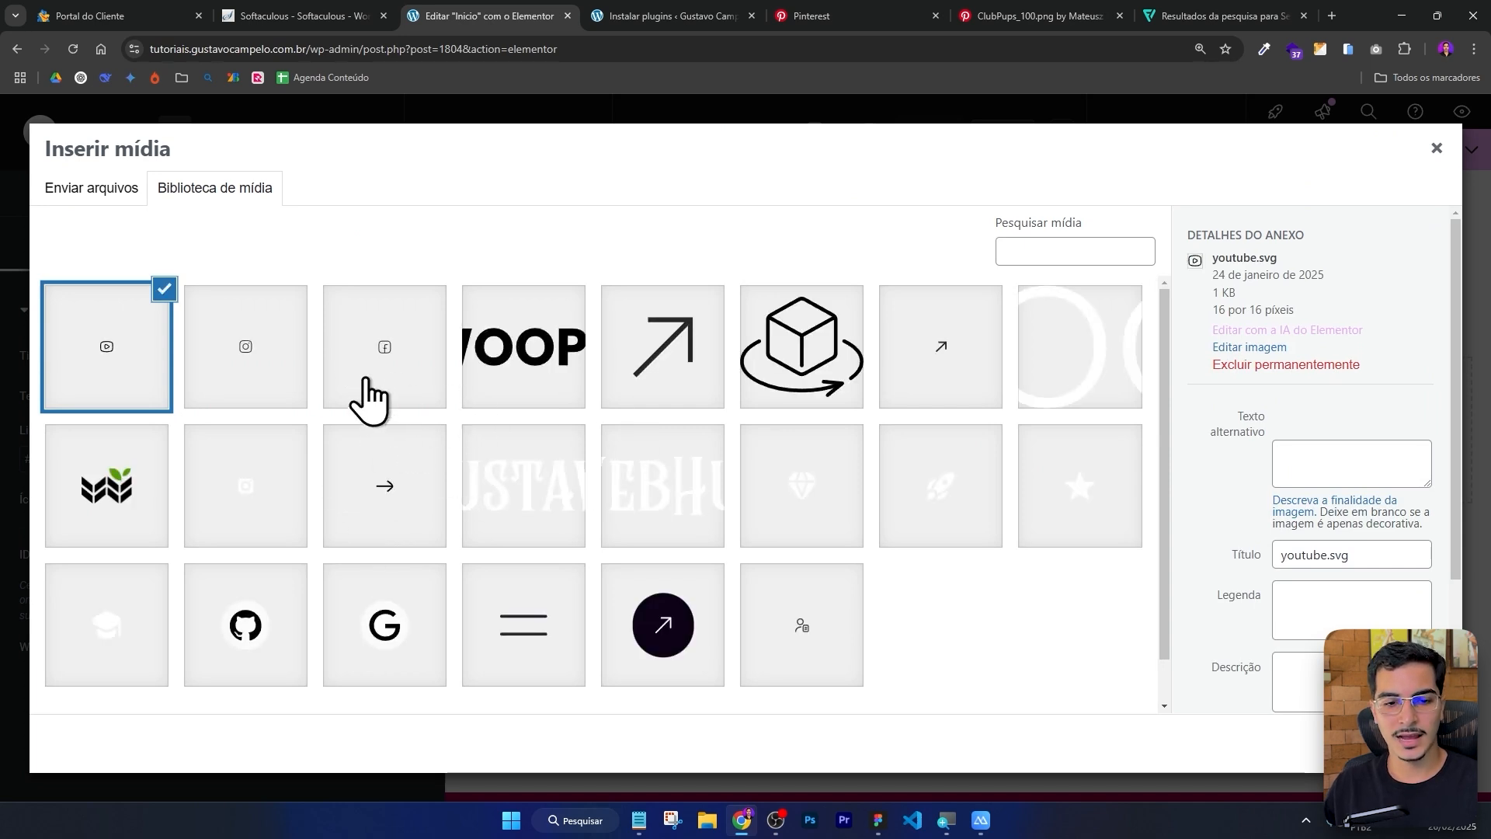
left_click(878, 820)
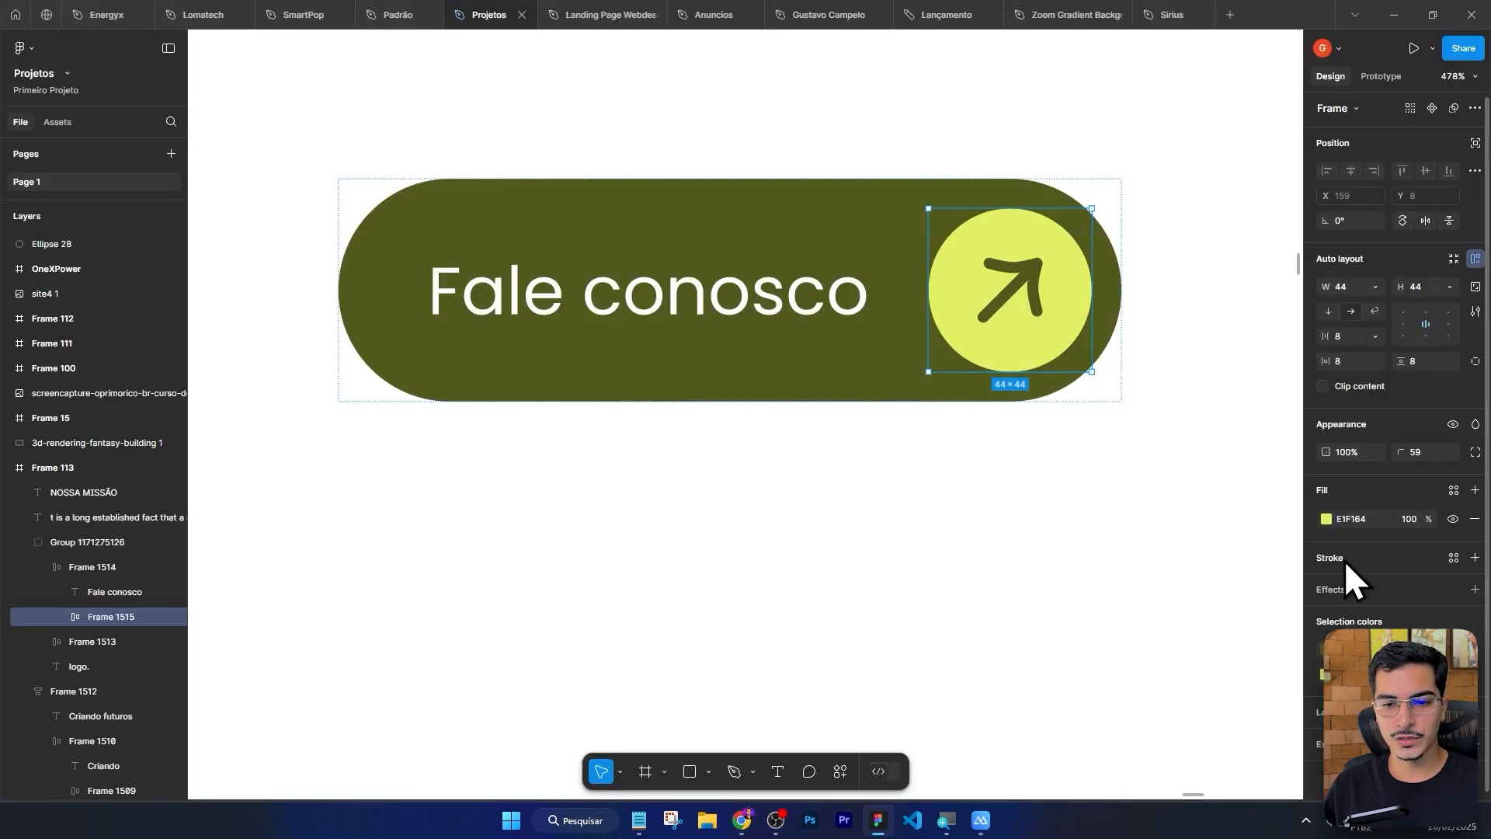
left_click(742, 820)
left_click(706, 825)
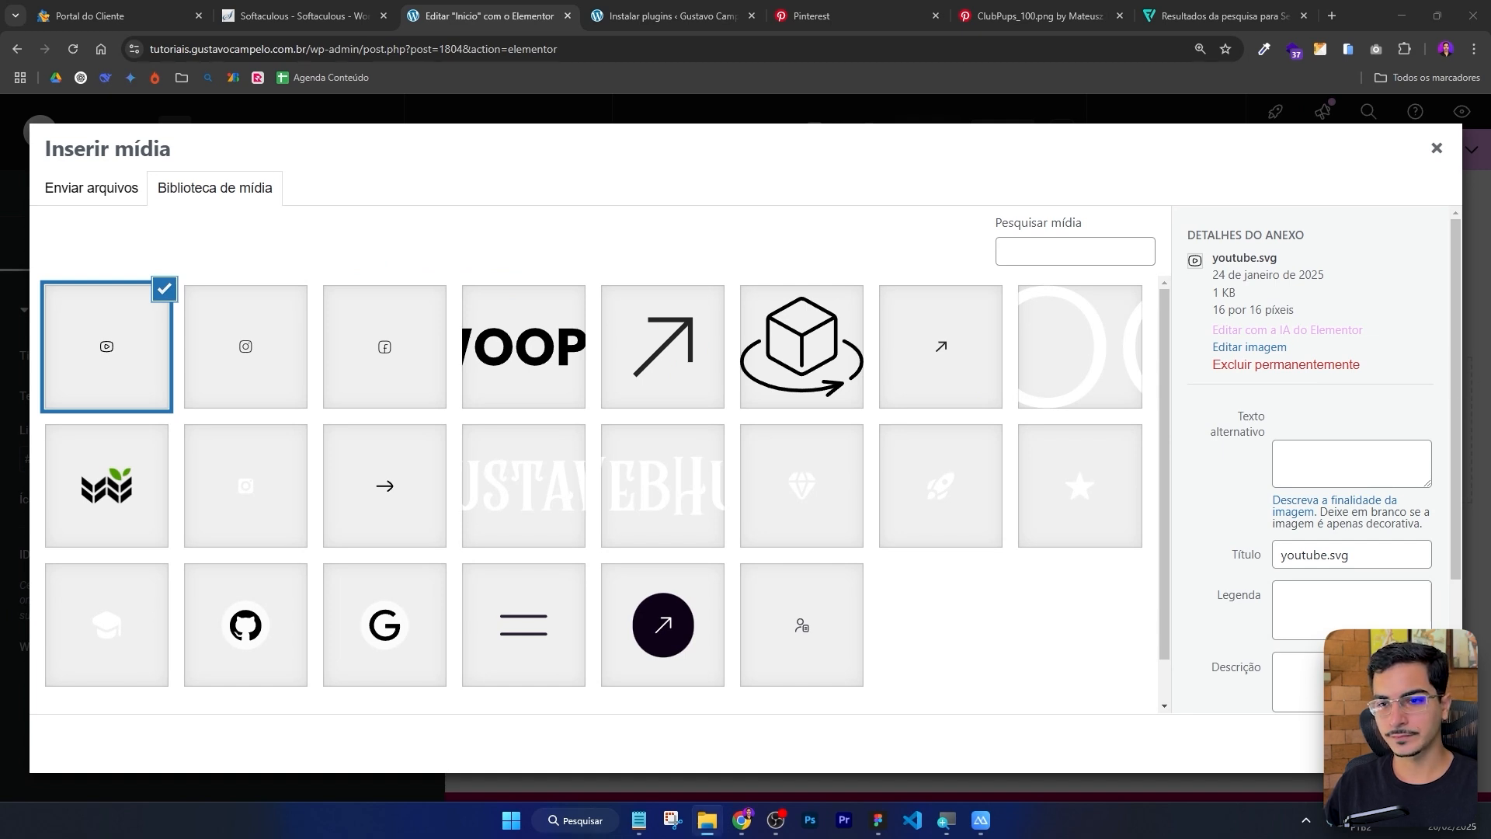
left_click_drag(802, 350, 393, 334)
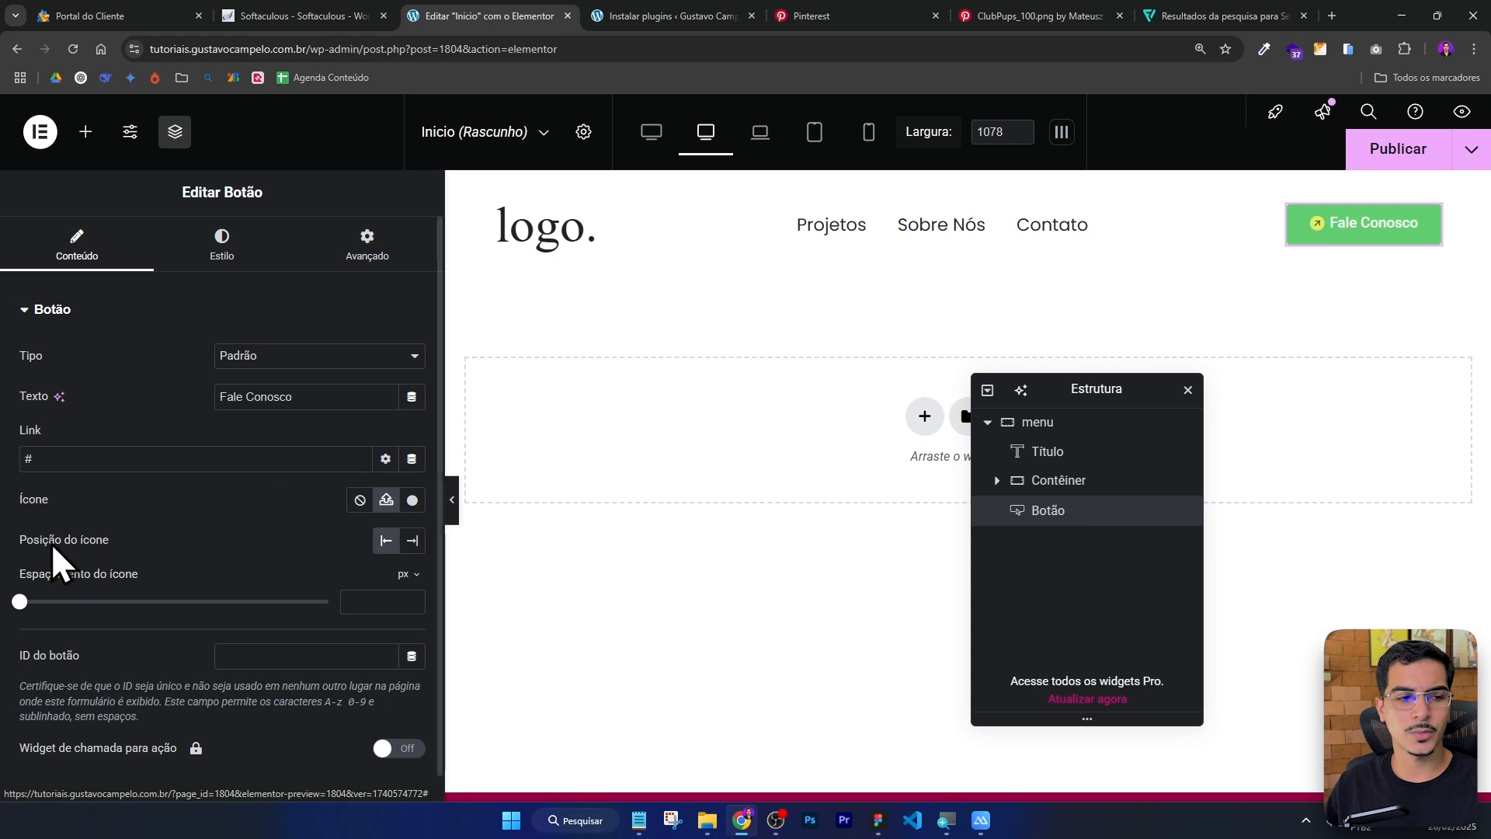
Set the button's icon spacing to 14 px and move the icon to the end of the text.
scroll(148, 538, "down", 1)
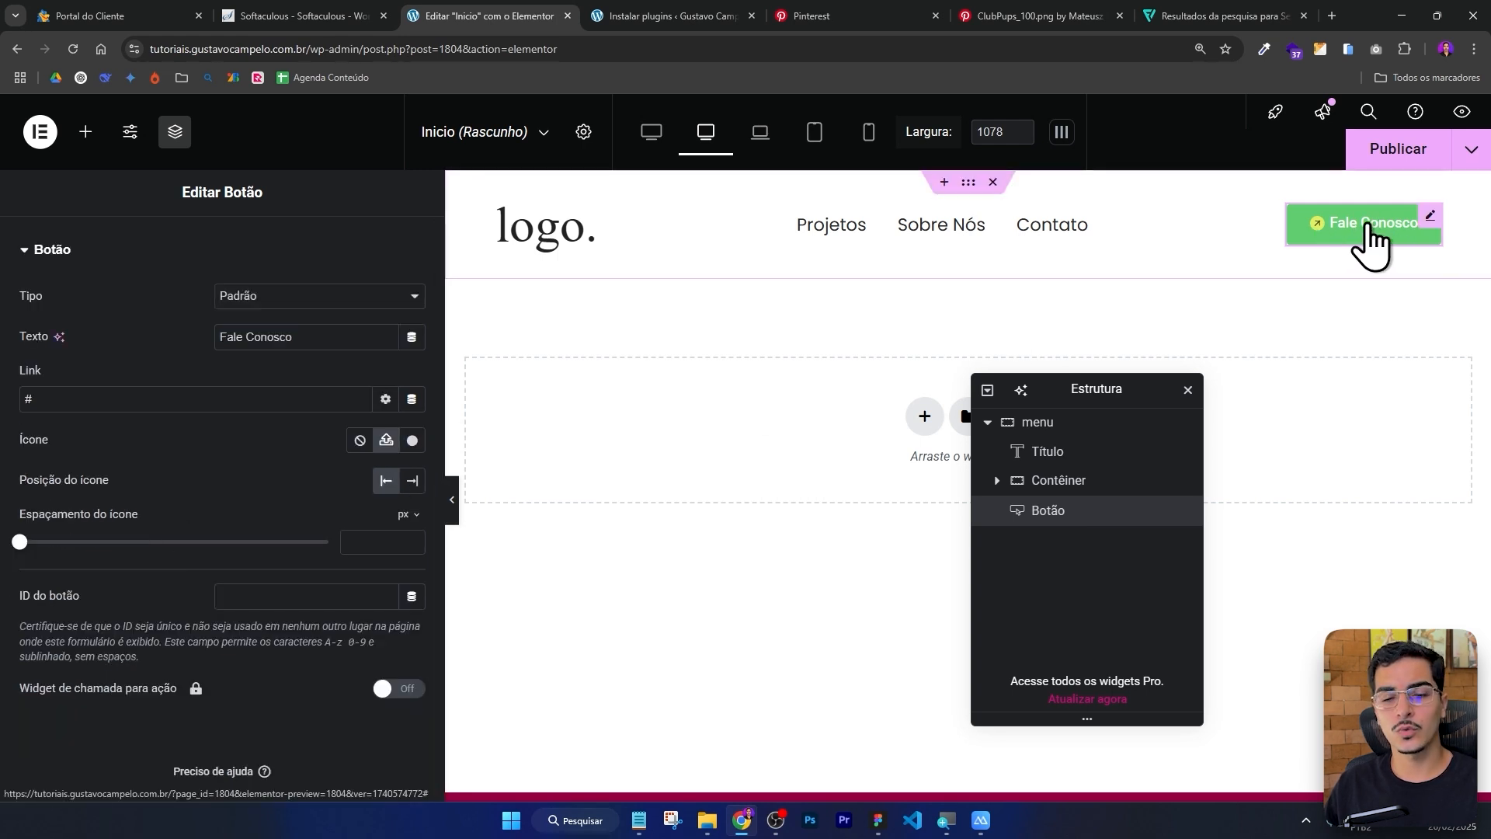
scroll(234, 450, "up", 1)
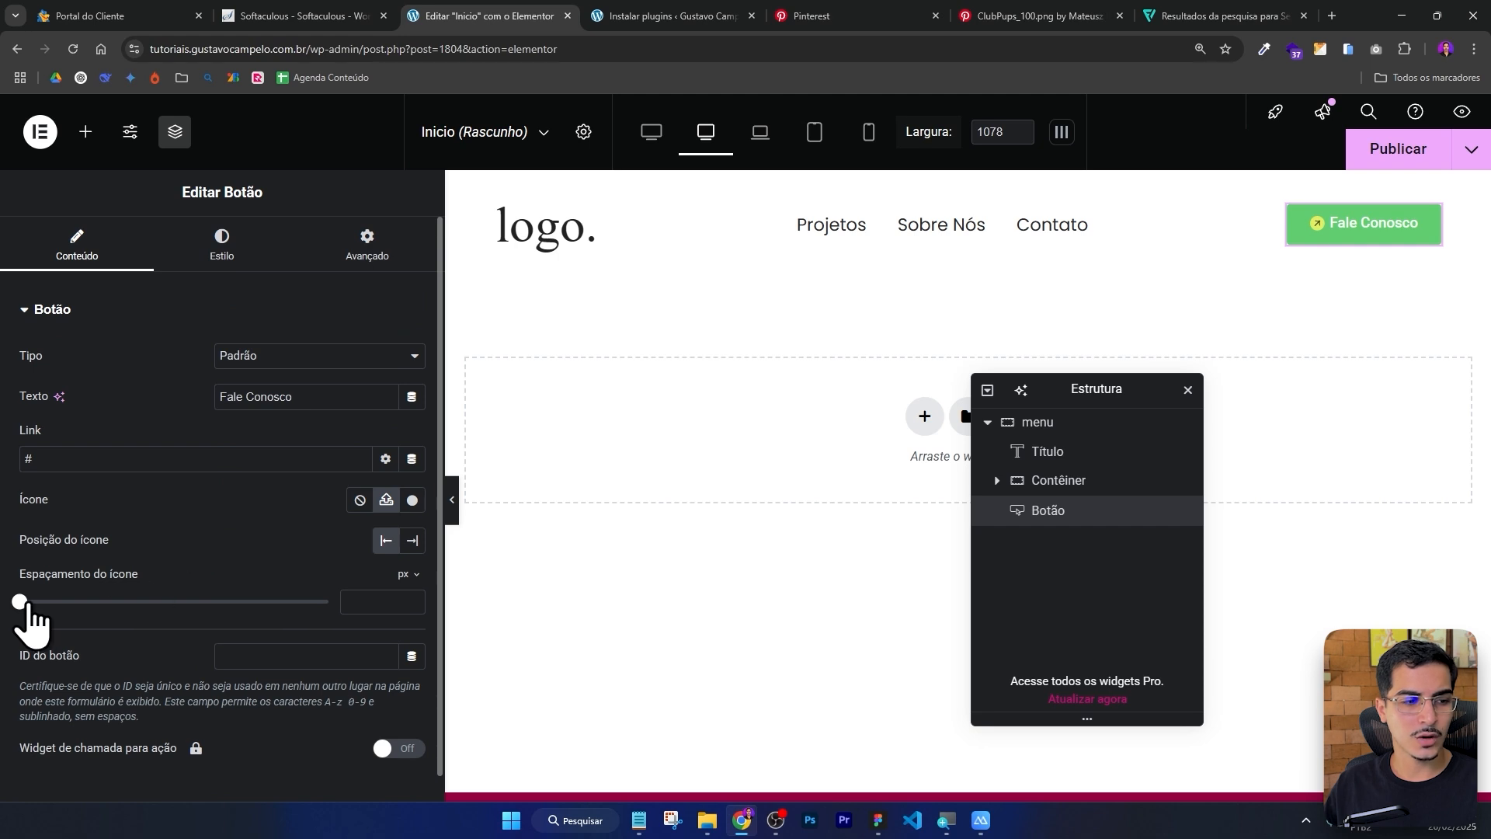
left_click_drag(20, 601, 107, 601)
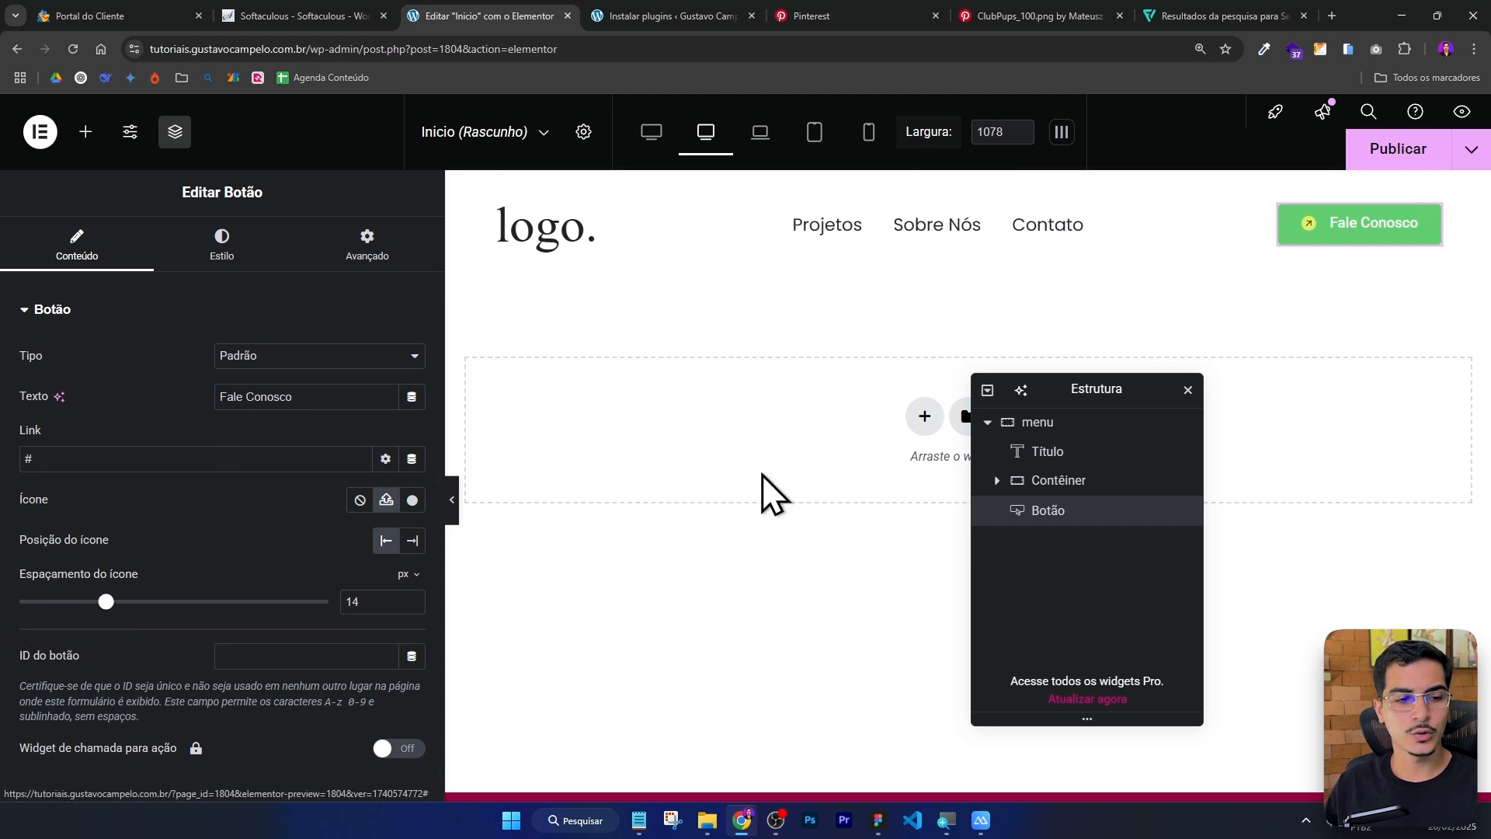
left_click(411, 541)
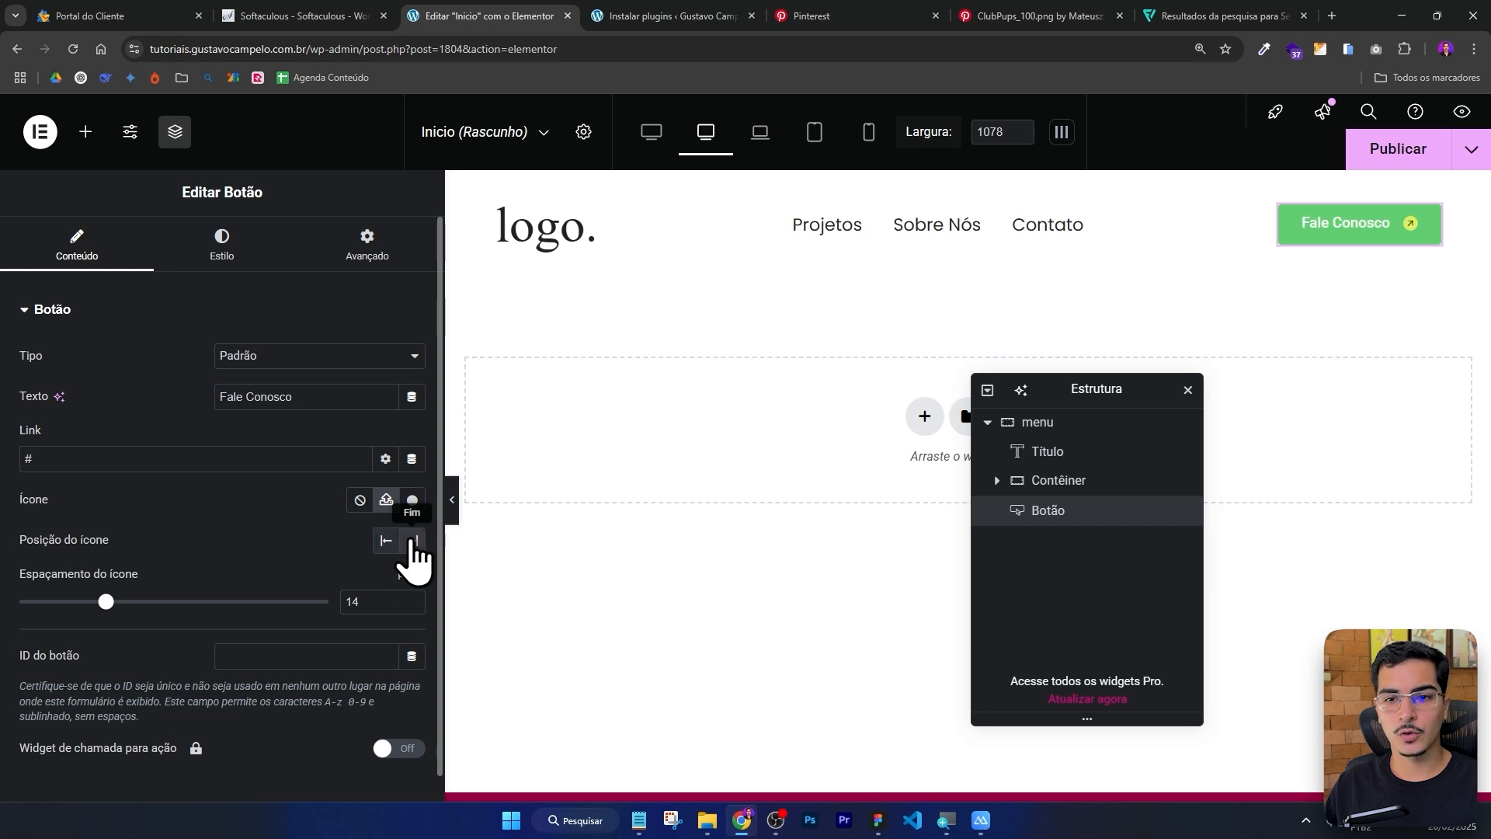
Set the button's typography size to 16 px in its style settings.
left_click(878, 820)
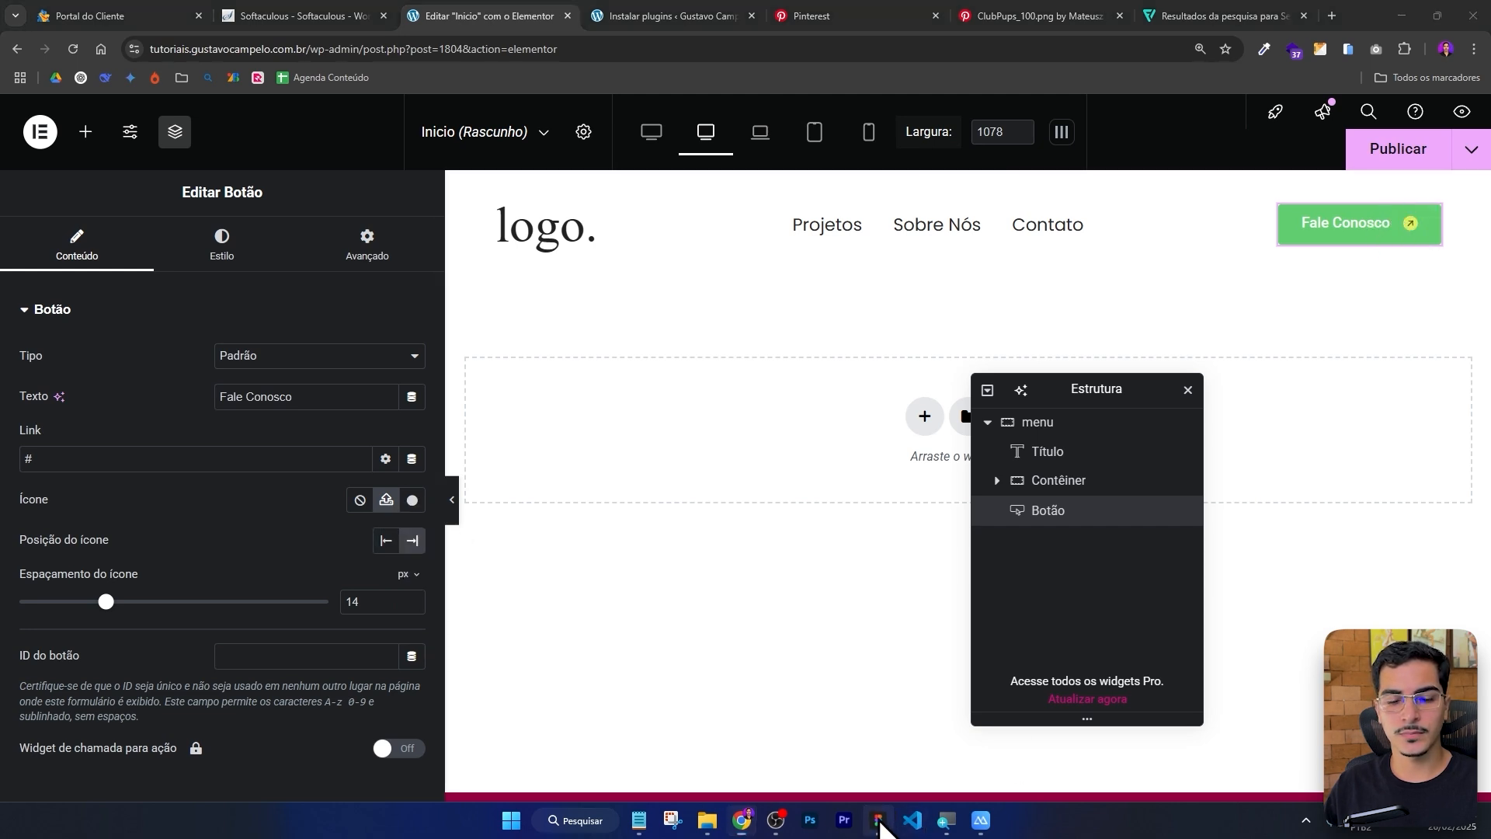
left_click(878, 821)
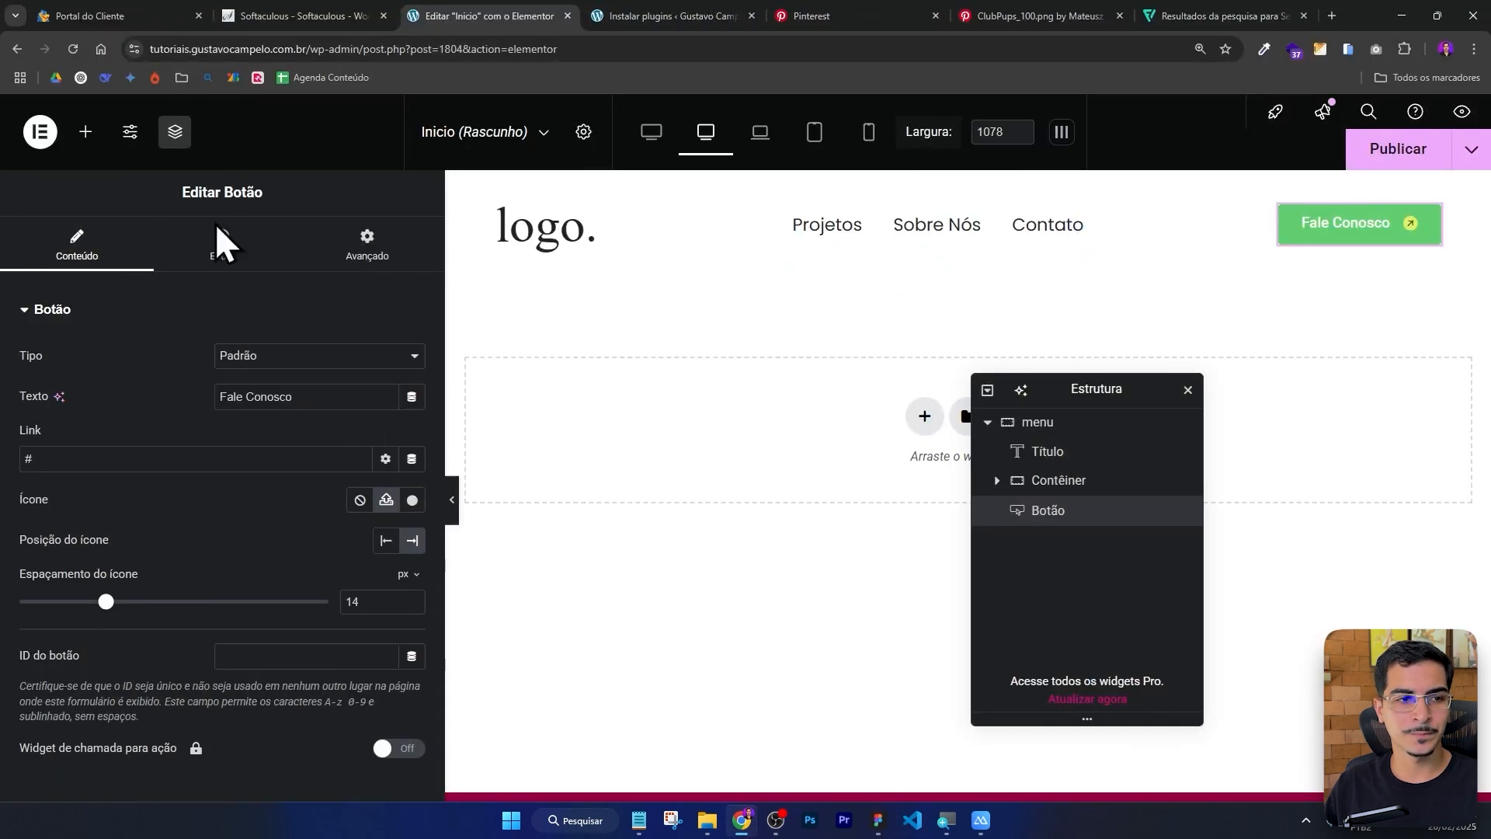
left_click(223, 252)
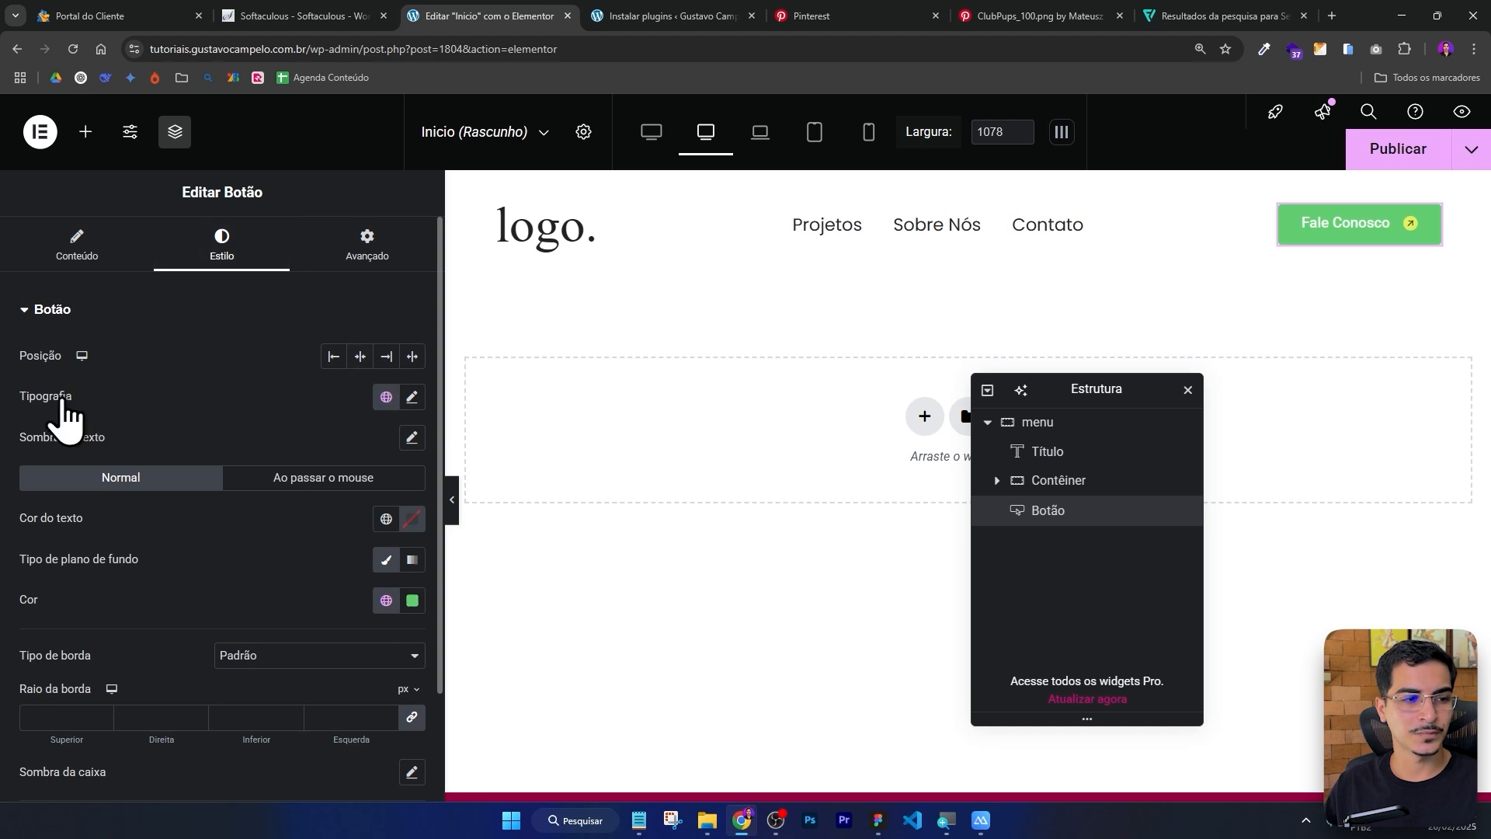
left_click(413, 397)
left_click(356, 549)
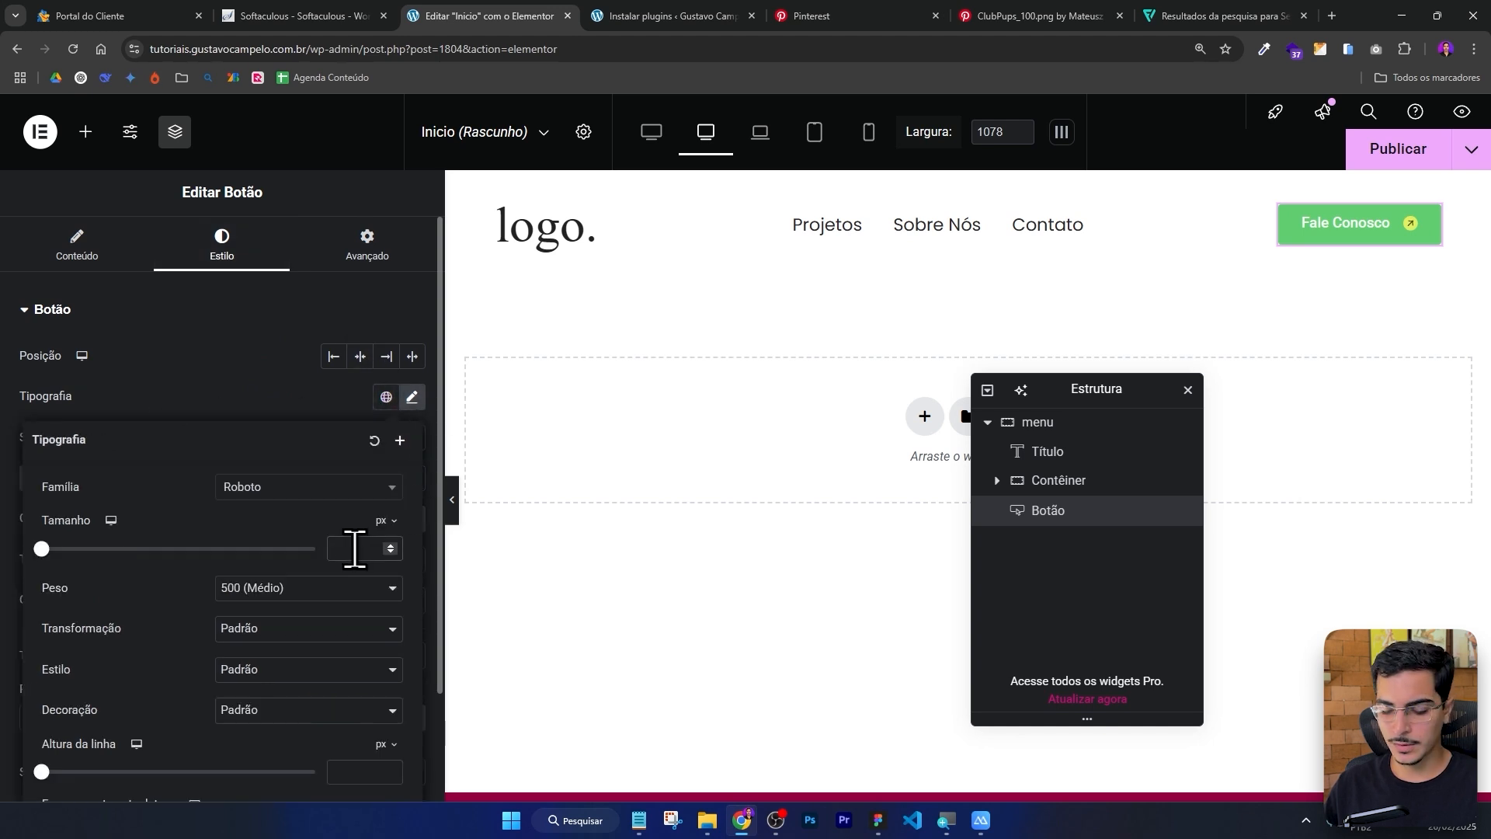
type("16")
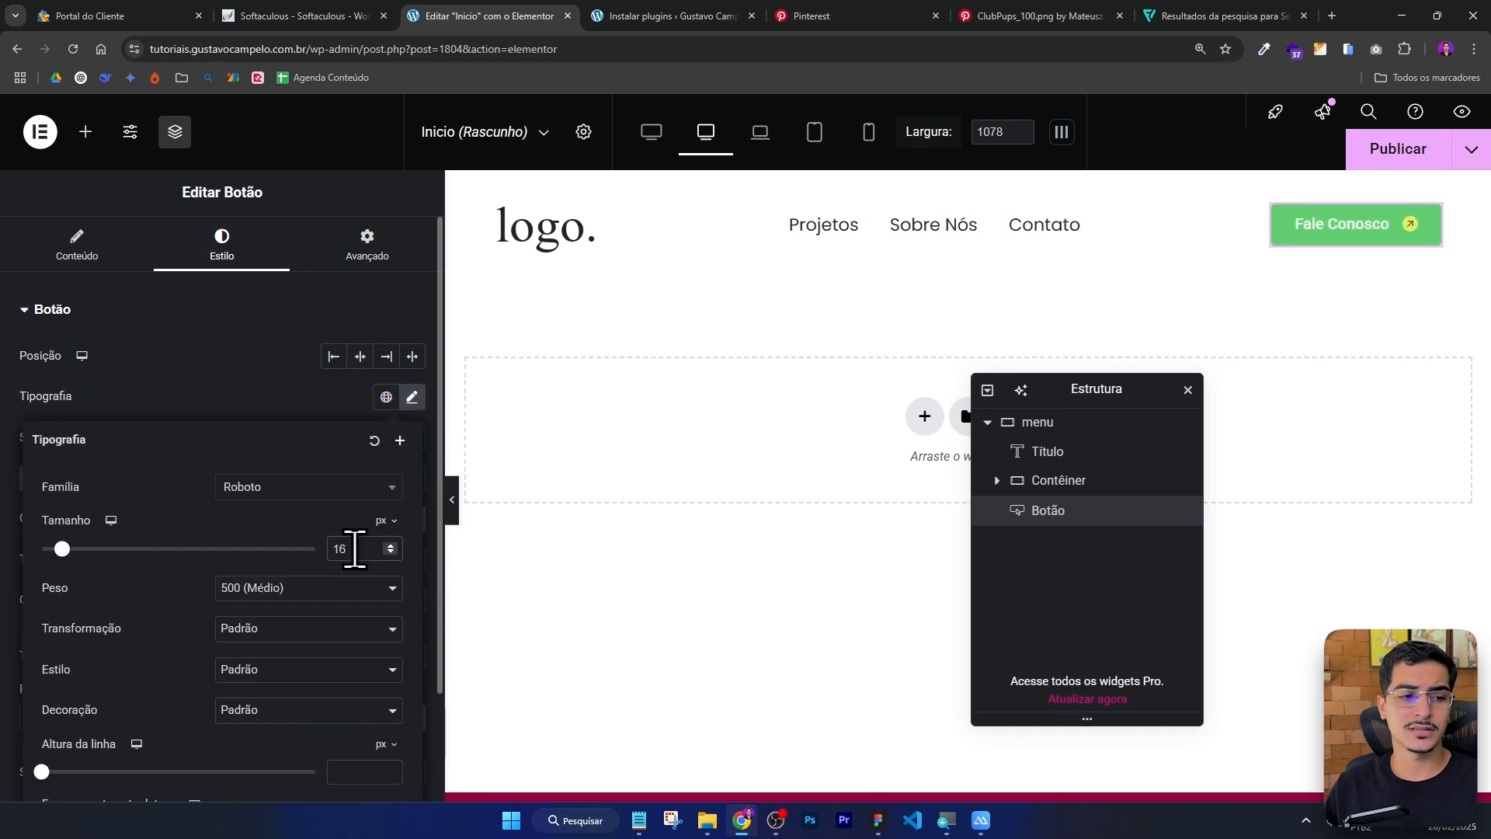
left_click(272, 382)
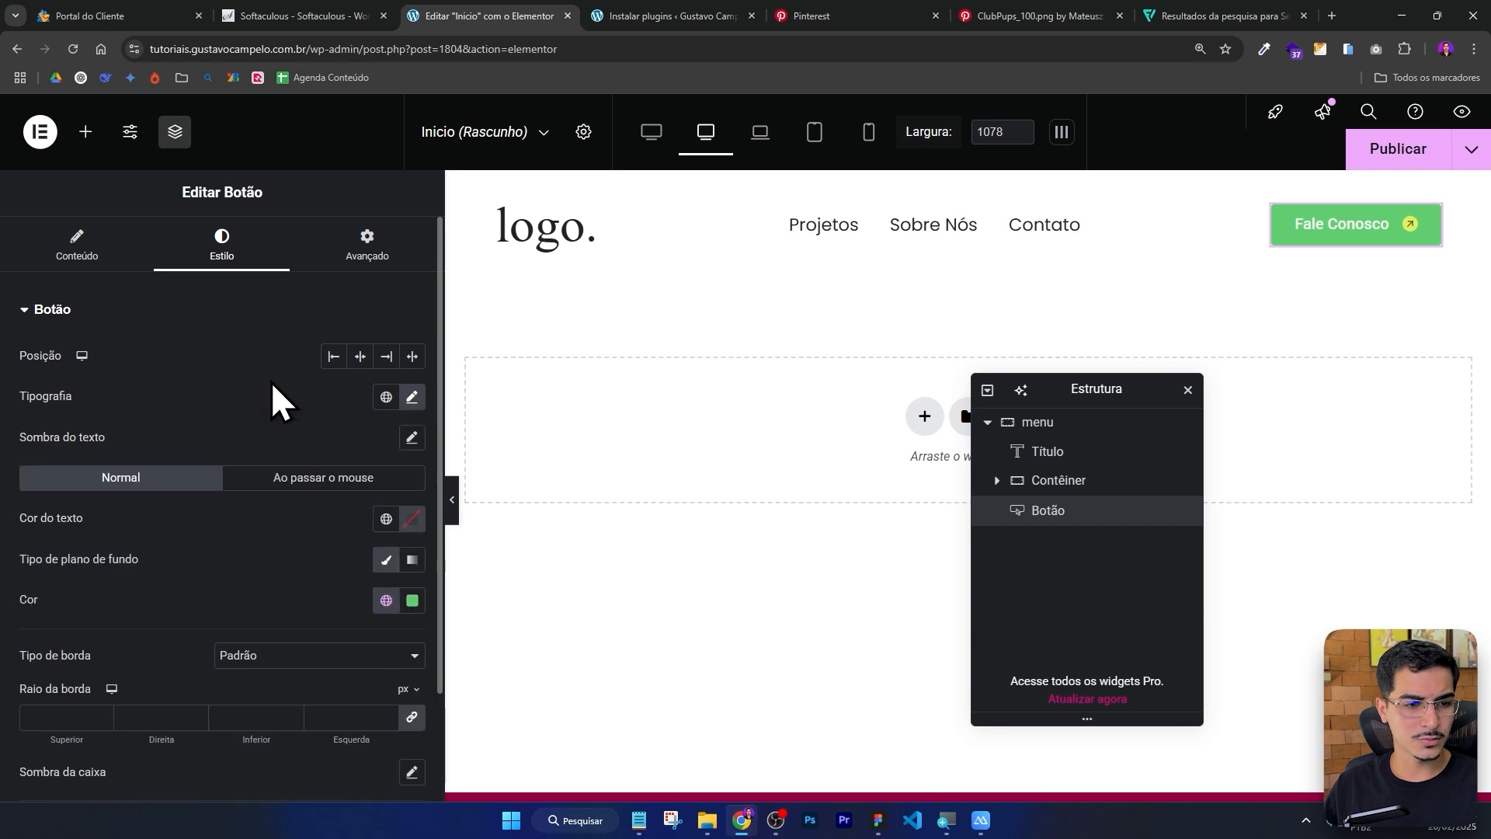
Set the button's border radius to 131 px and its padding to 16 px on all sides.
scroll(271, 382, "down", 2)
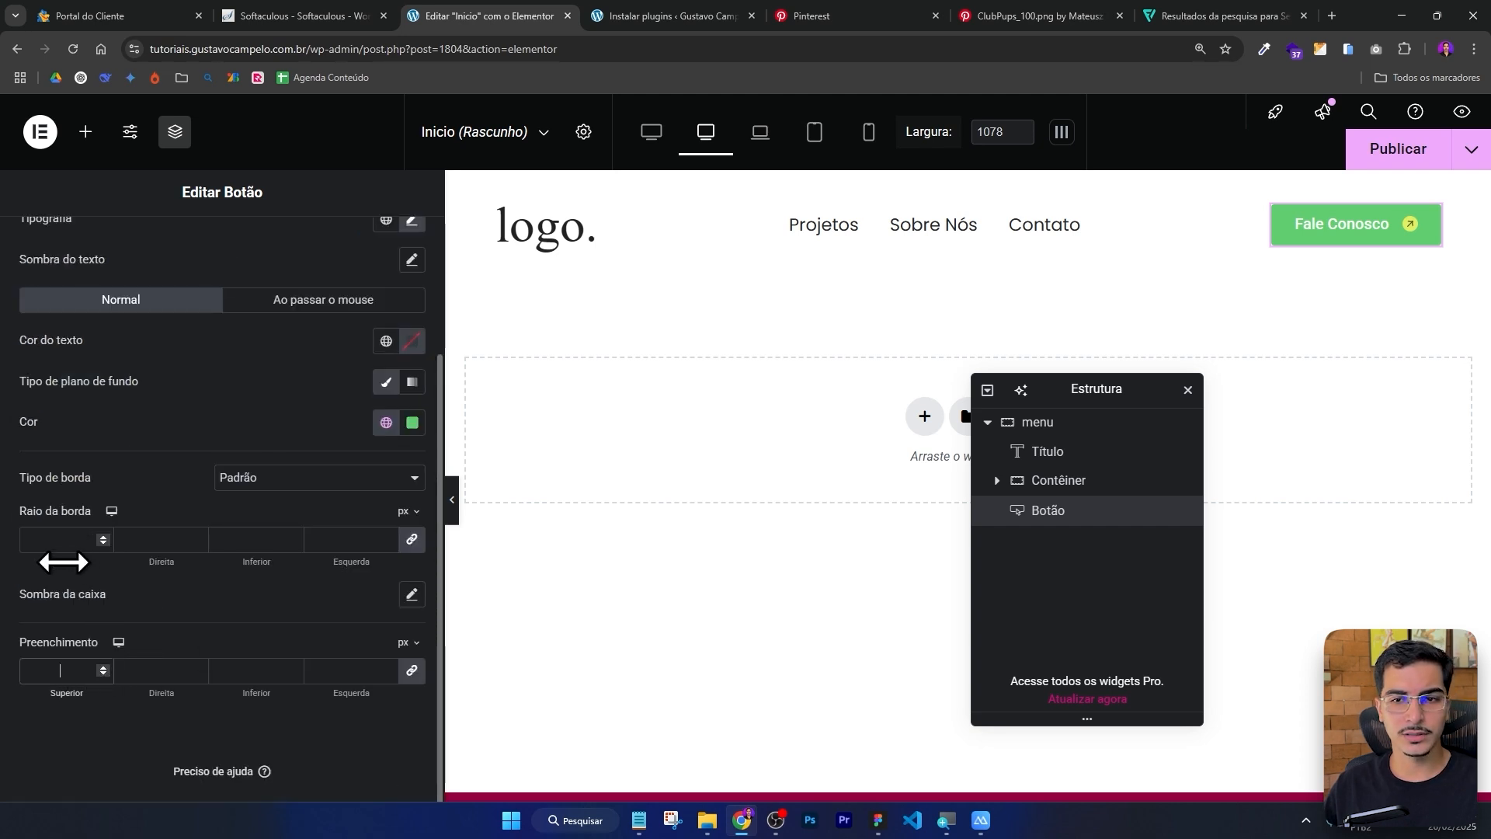
mouse_move(66, 561)
left_mouse_down()
mouse_move(93, 562)
mouse_move(84, 553)
left_mouse_up()
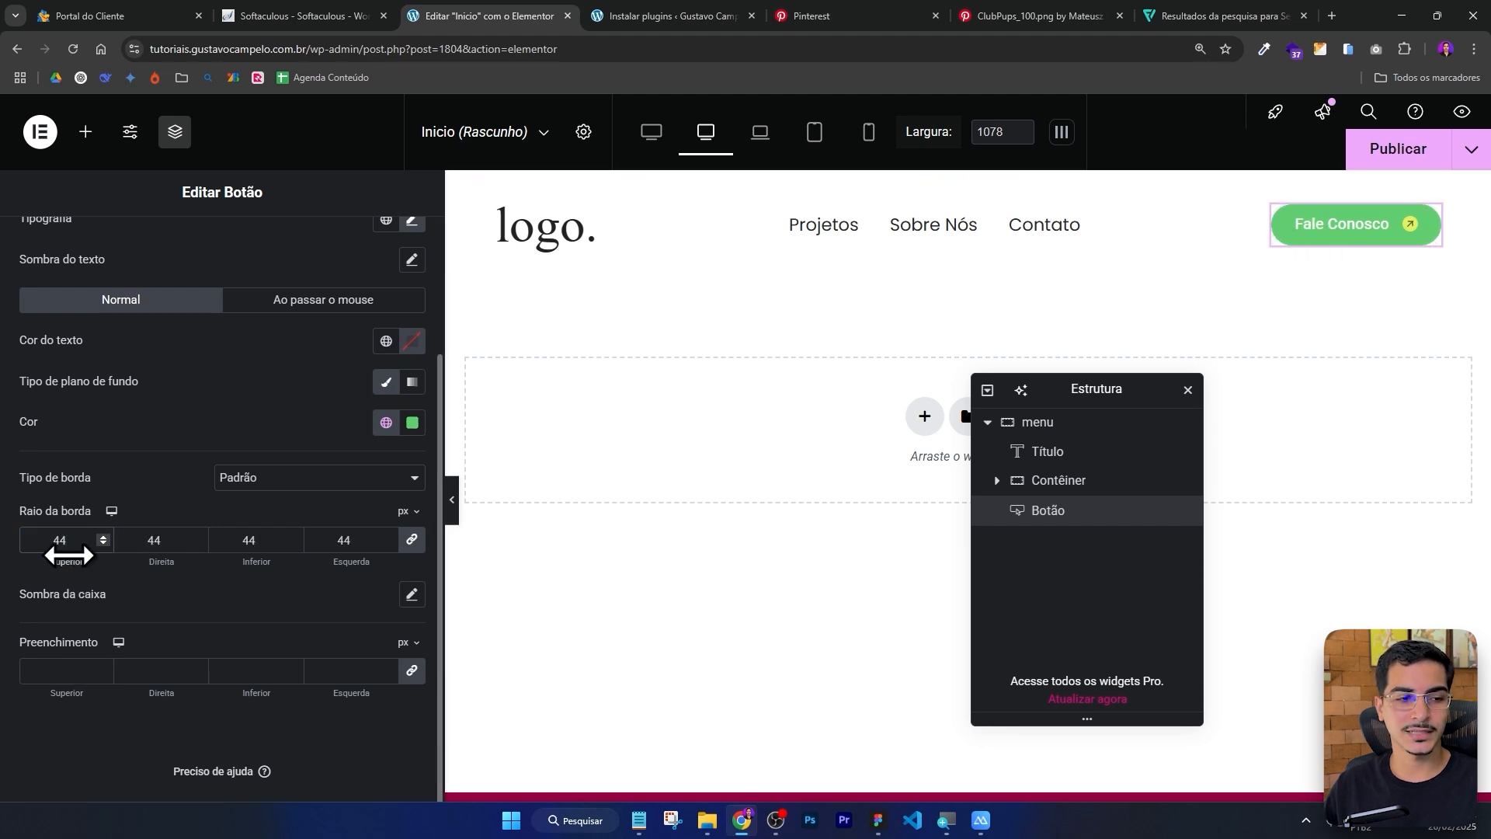
left_click_drag(62, 560, 135, 560)
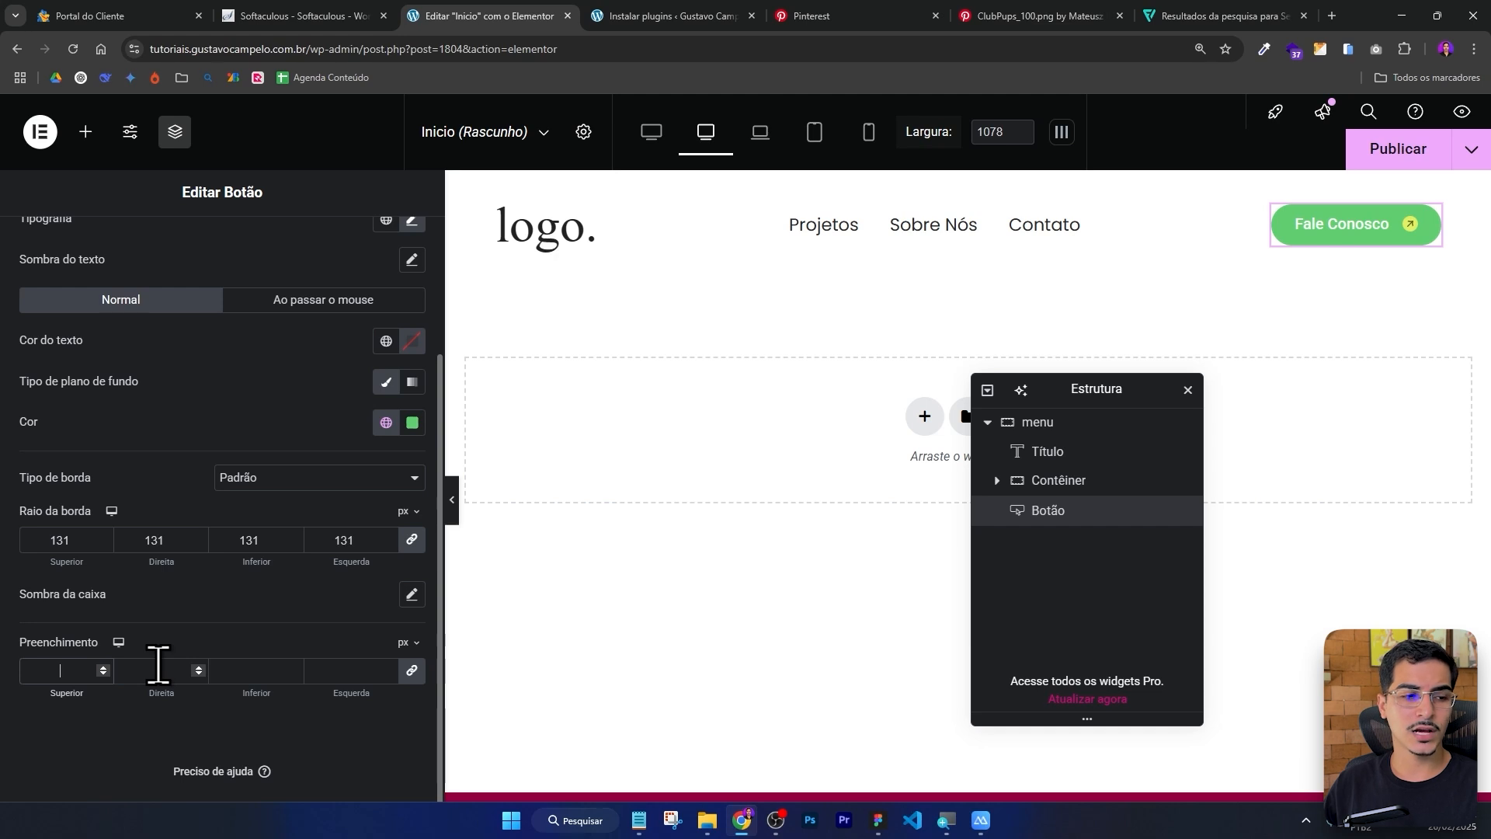
type("16")
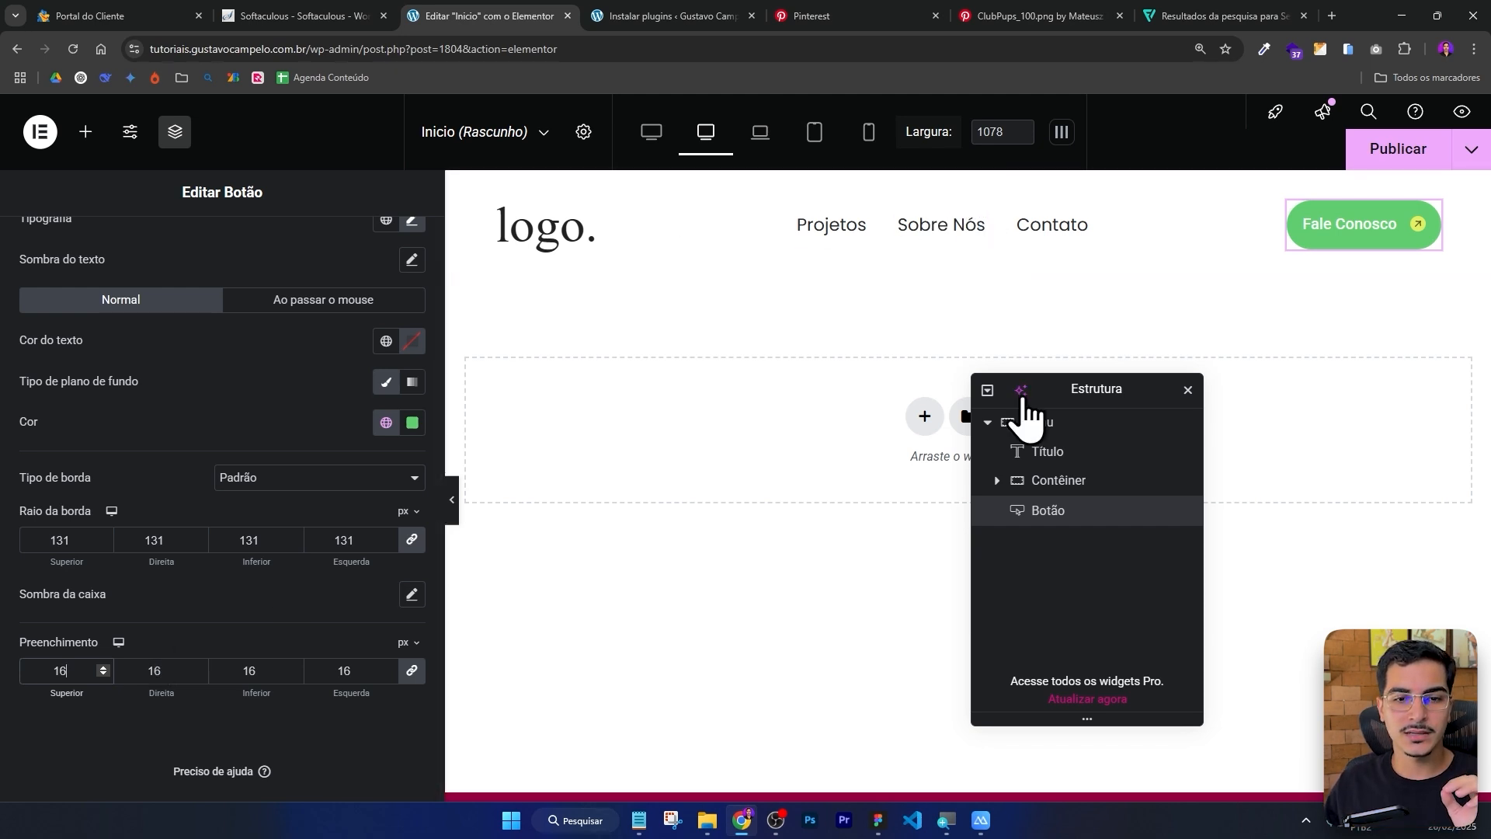
Unlink the button's margin values and set its top margin to 19 px.
left_click(1036, 426)
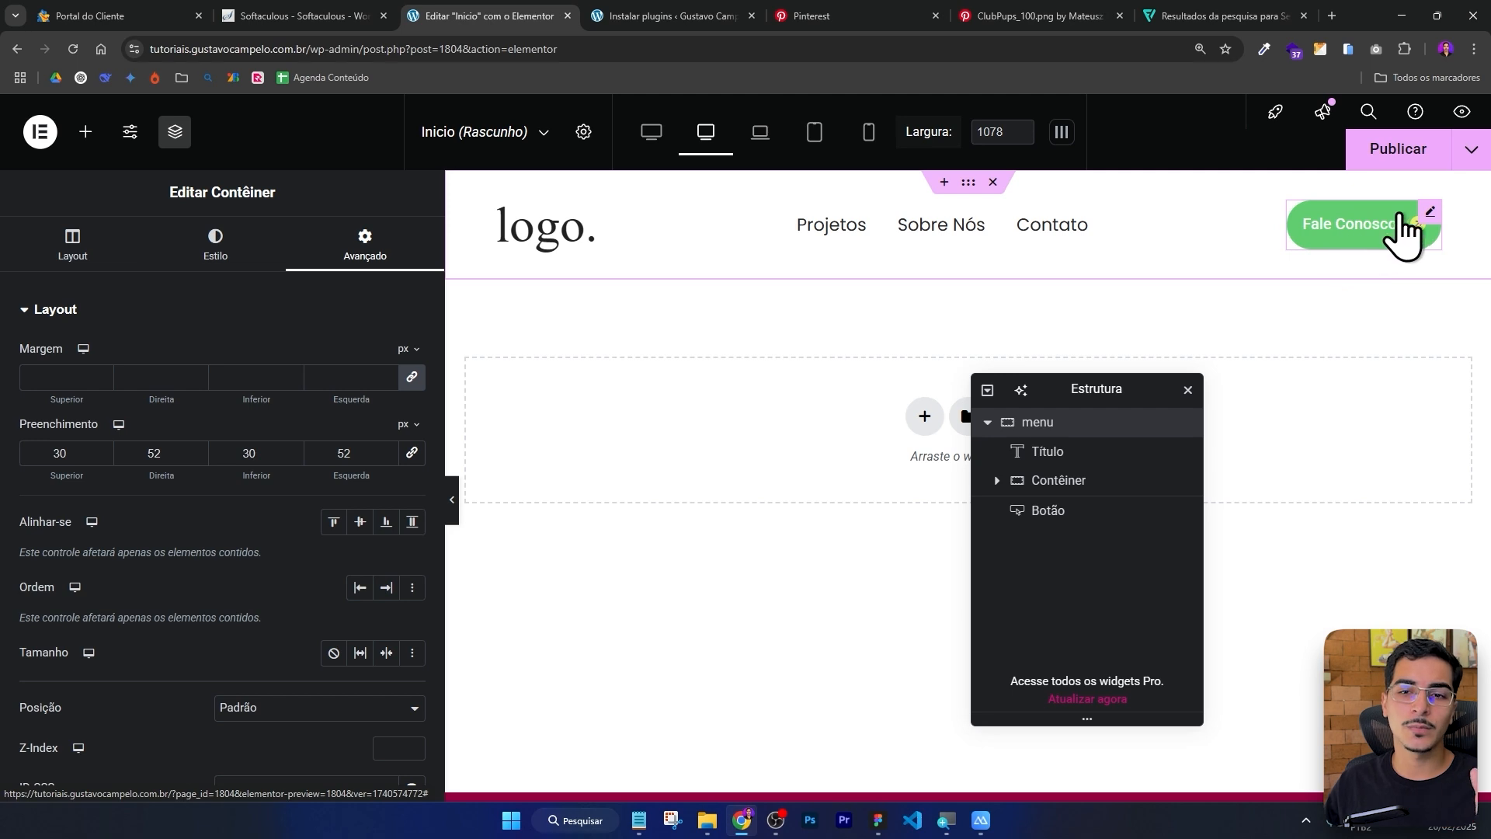
left_click(1429, 211)
scroll(283, 299, "down", 2)
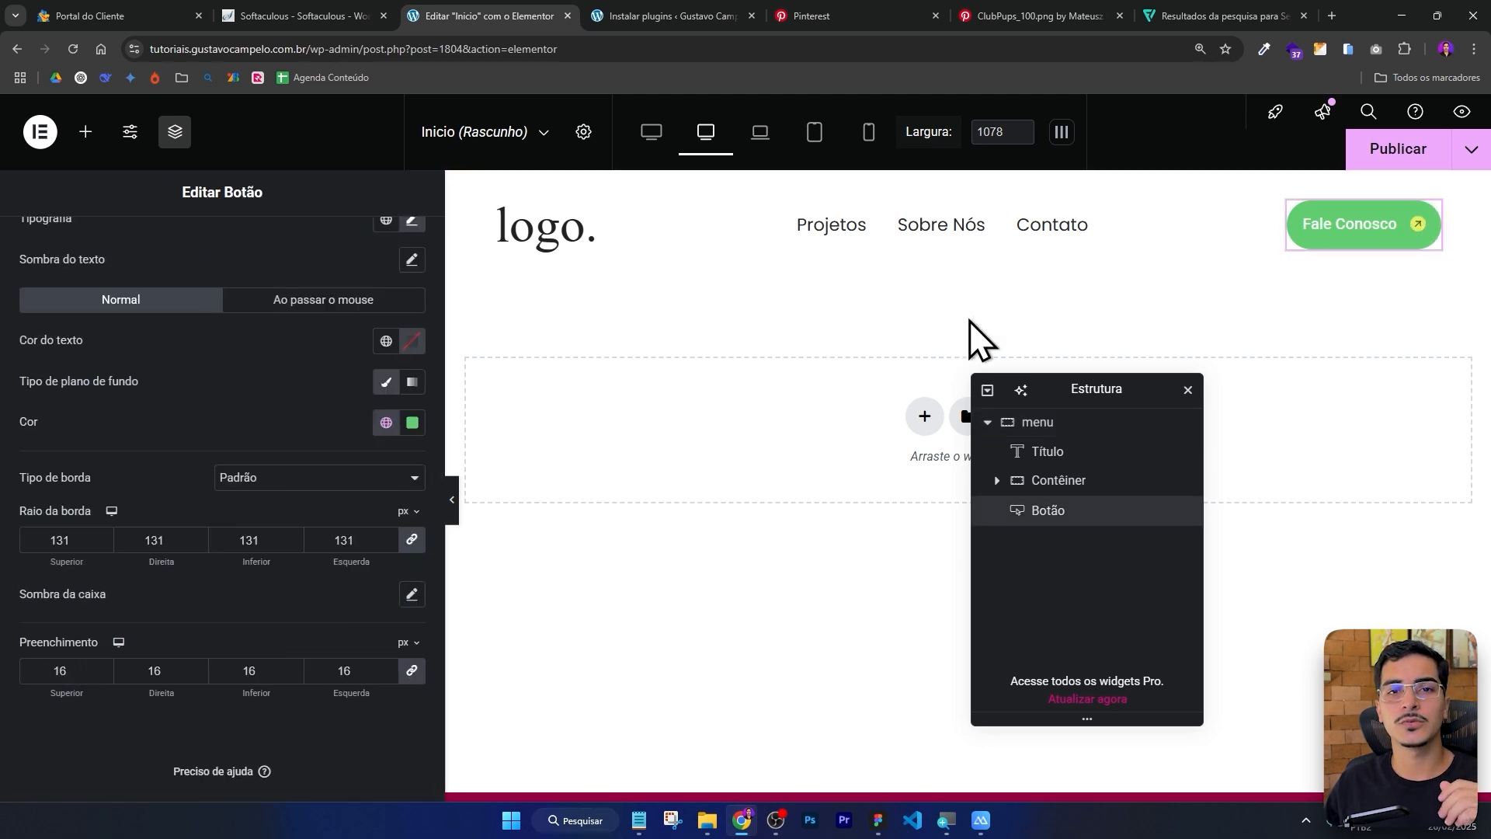
scroll(155, 357, "up", 2)
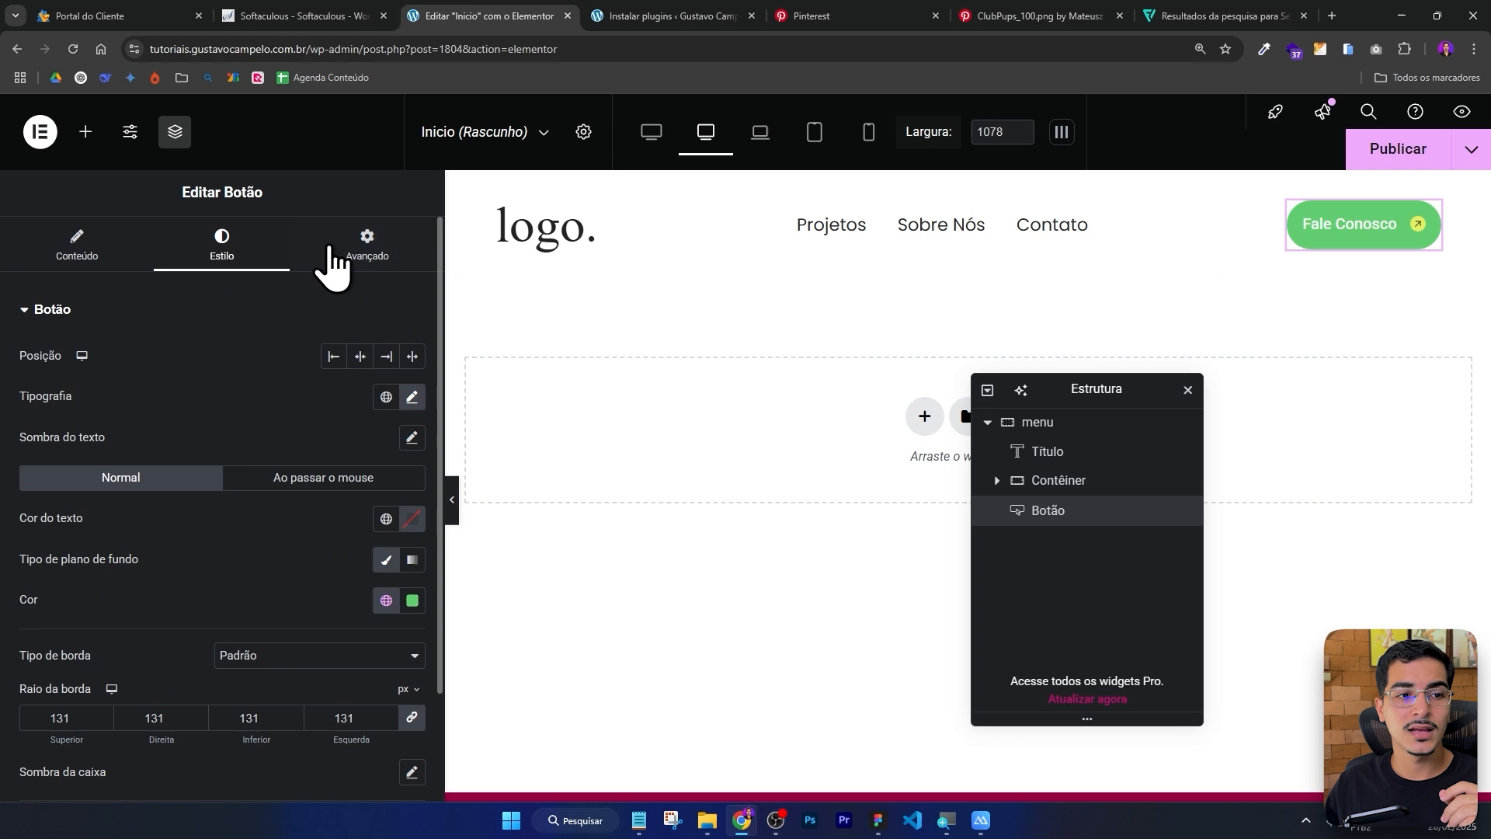
left_click(365, 260)
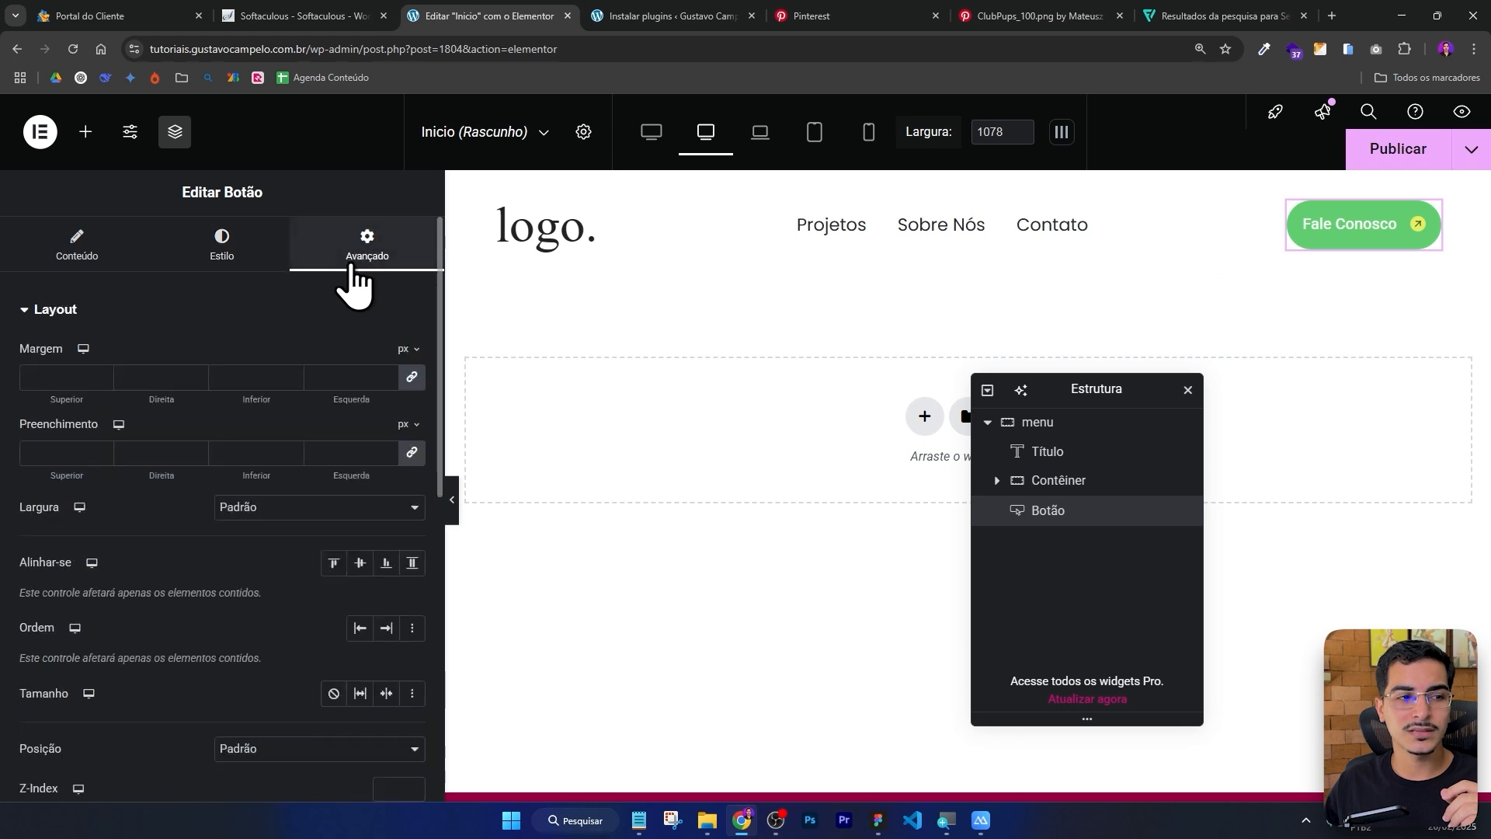
left_click(412, 376)
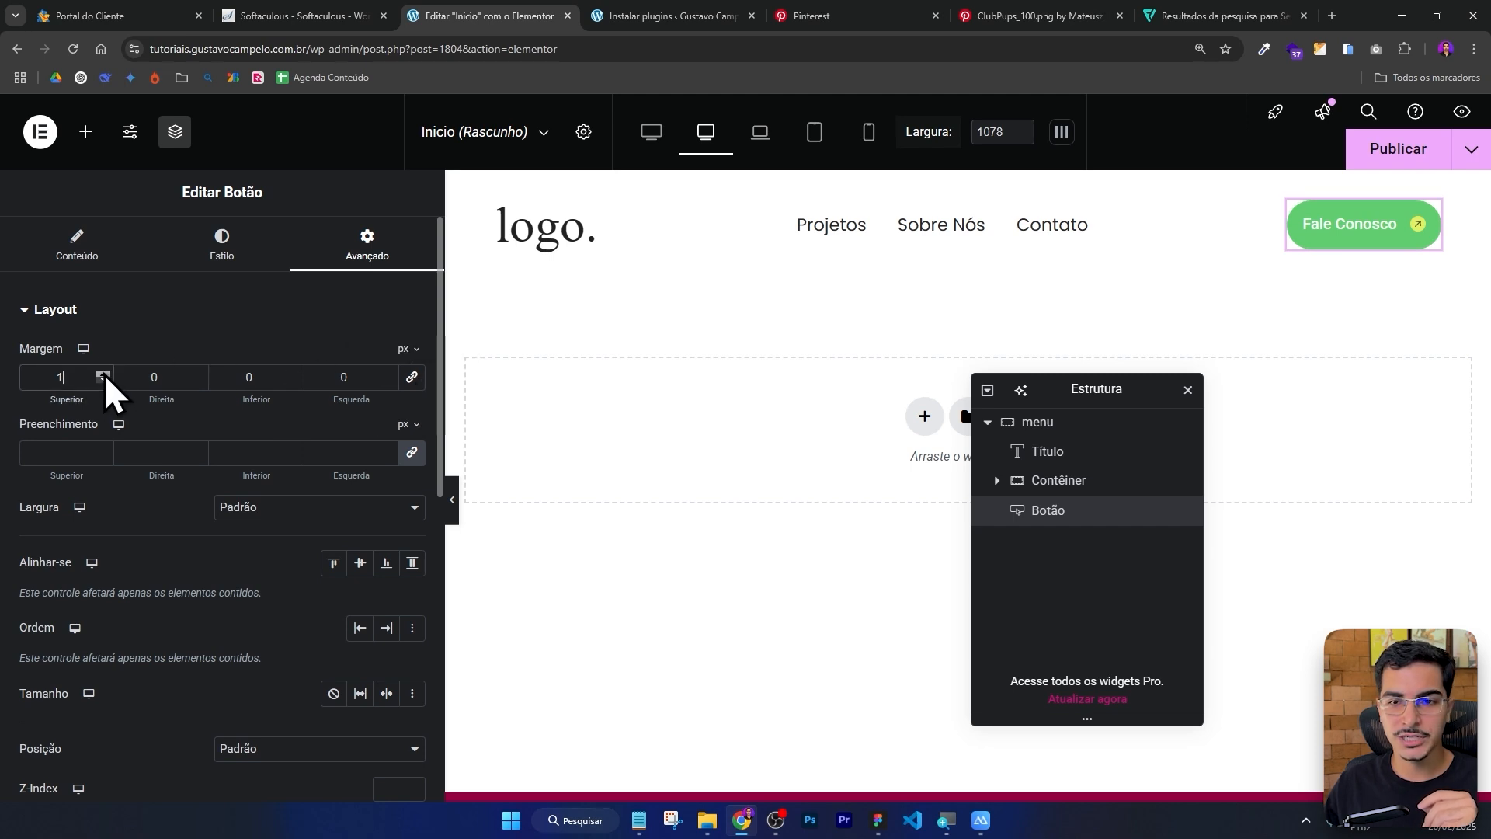
left_click_drag(103, 375, 103, 375)
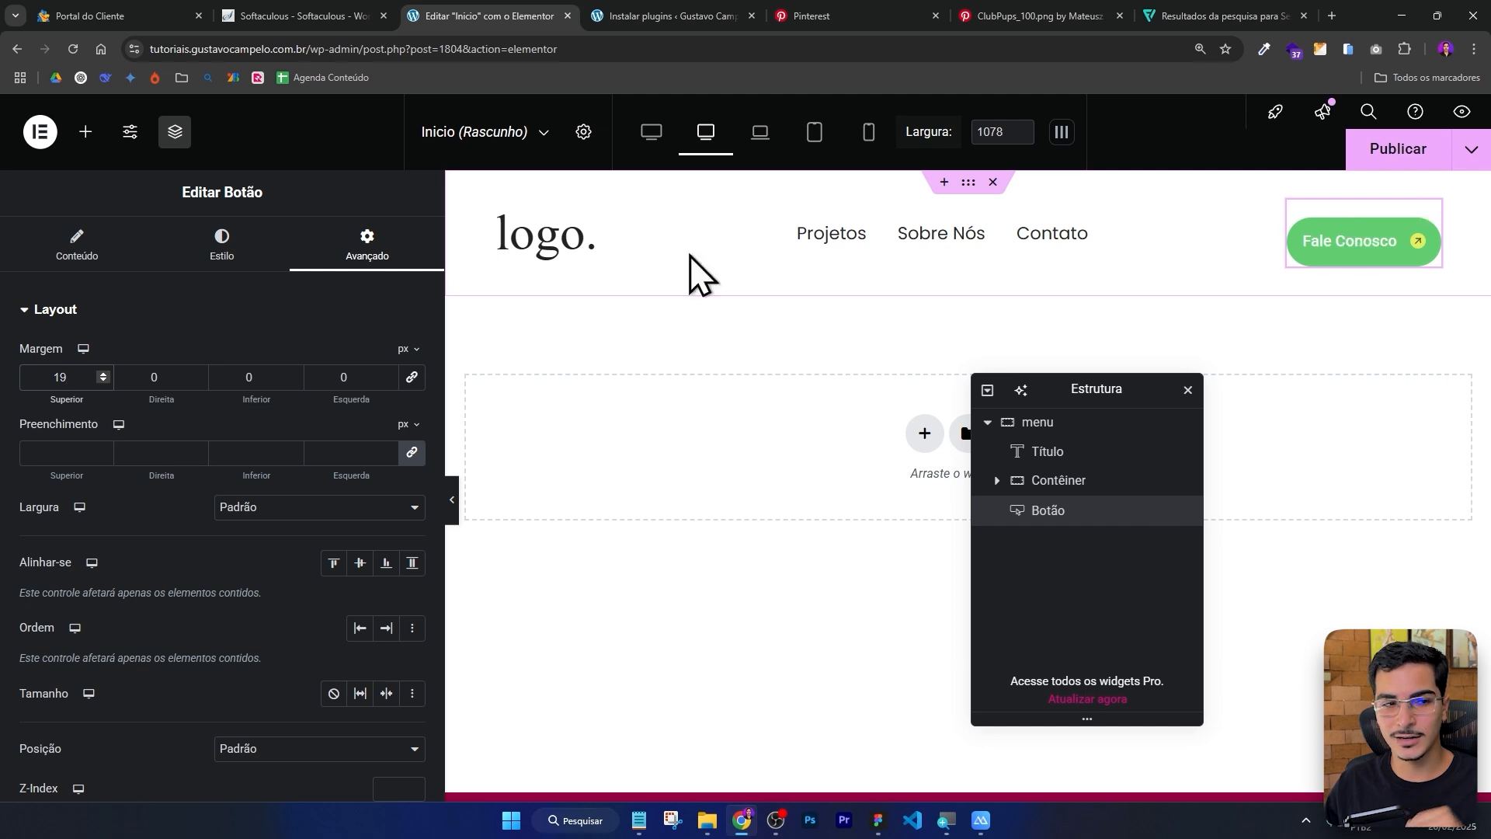
Reset the button's top margin to 0 px and set its left and right padding to 24 px.
double_click(47, 378)
type("0")
left_click(192, 260)
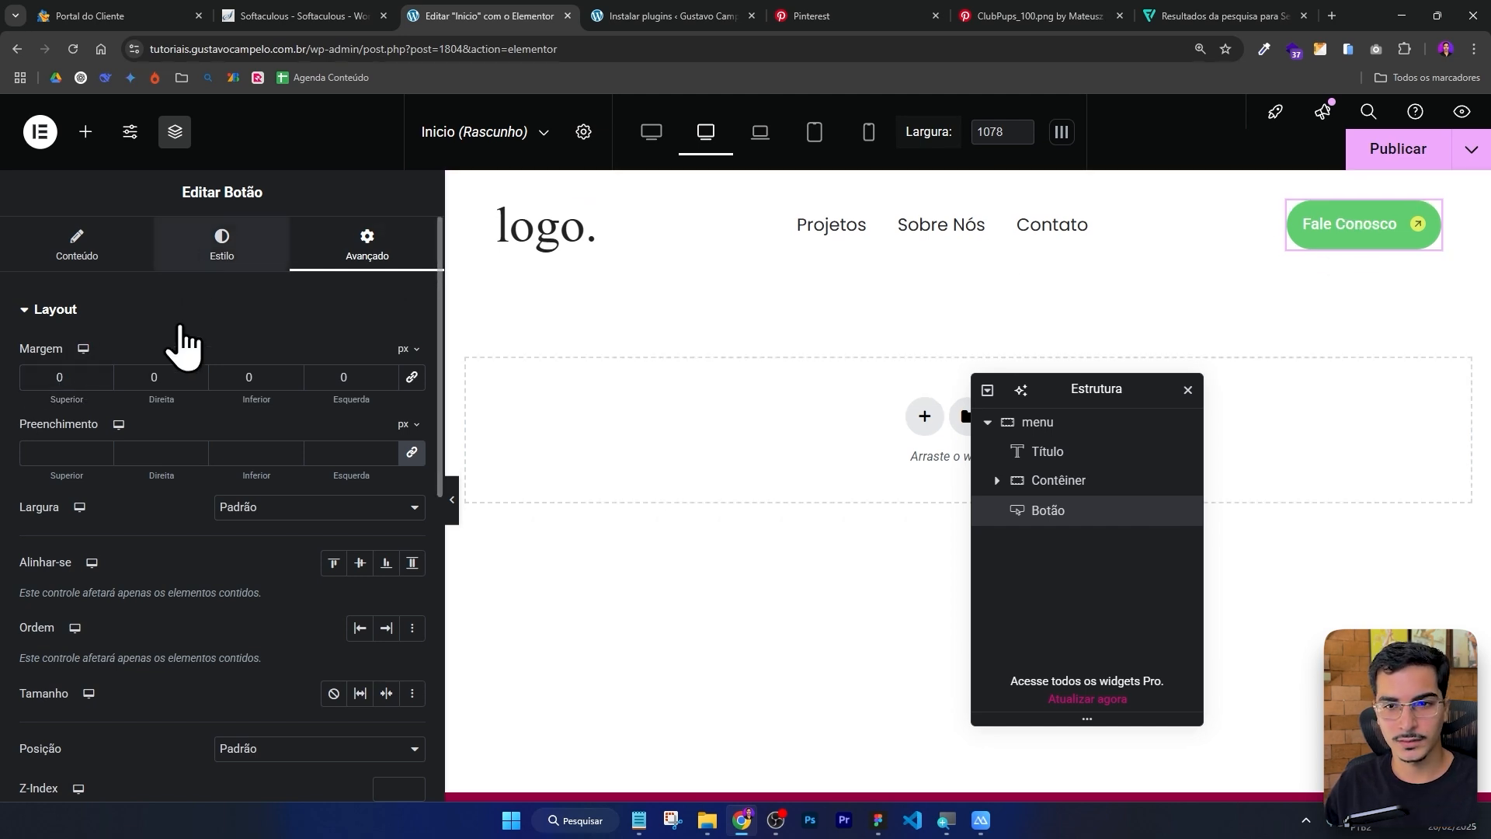
scroll(223, 416, "down", 5)
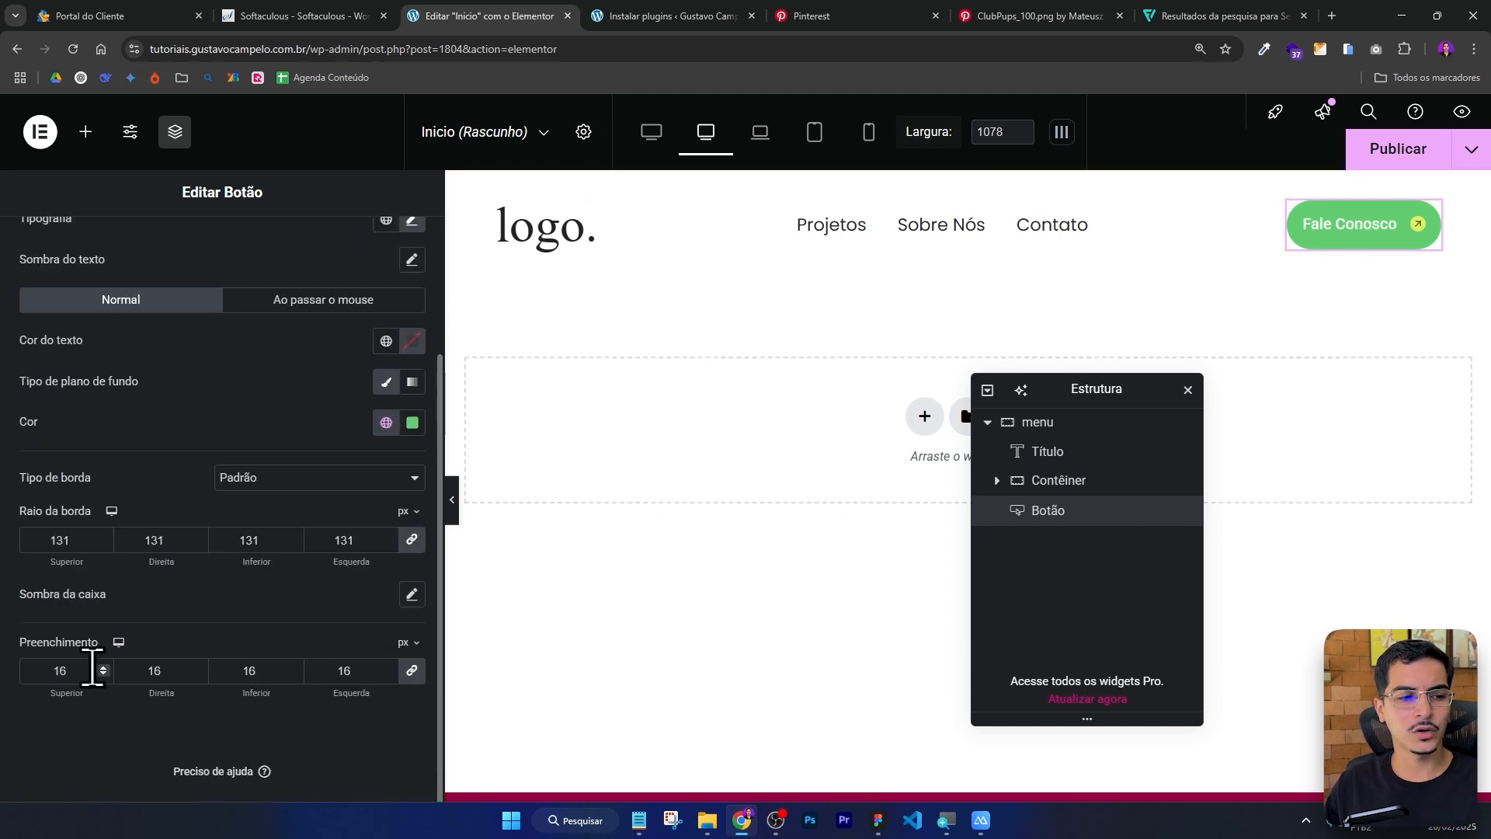
double_click(175, 667)
type("24")
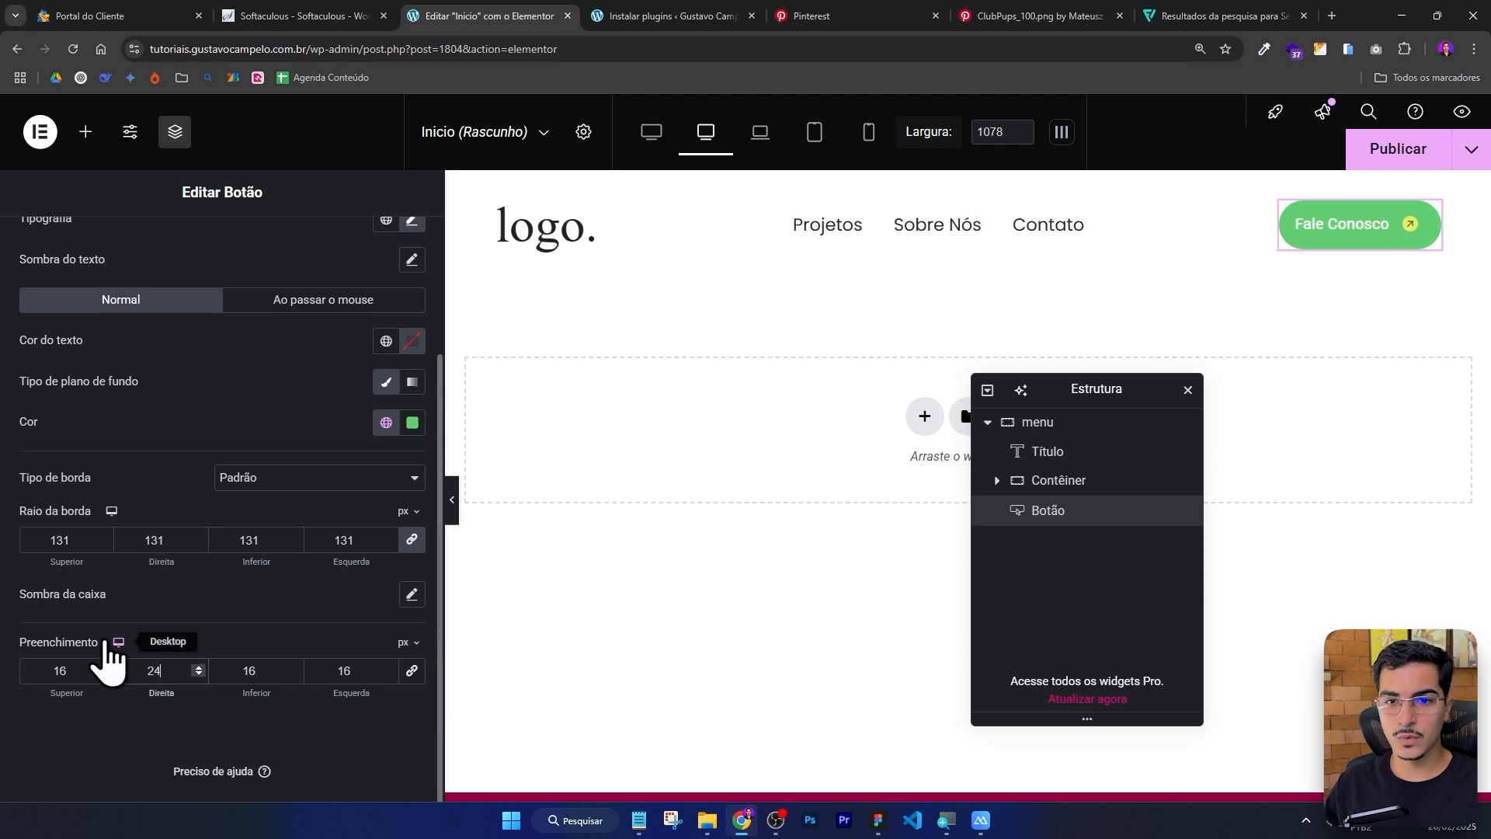
type("24")
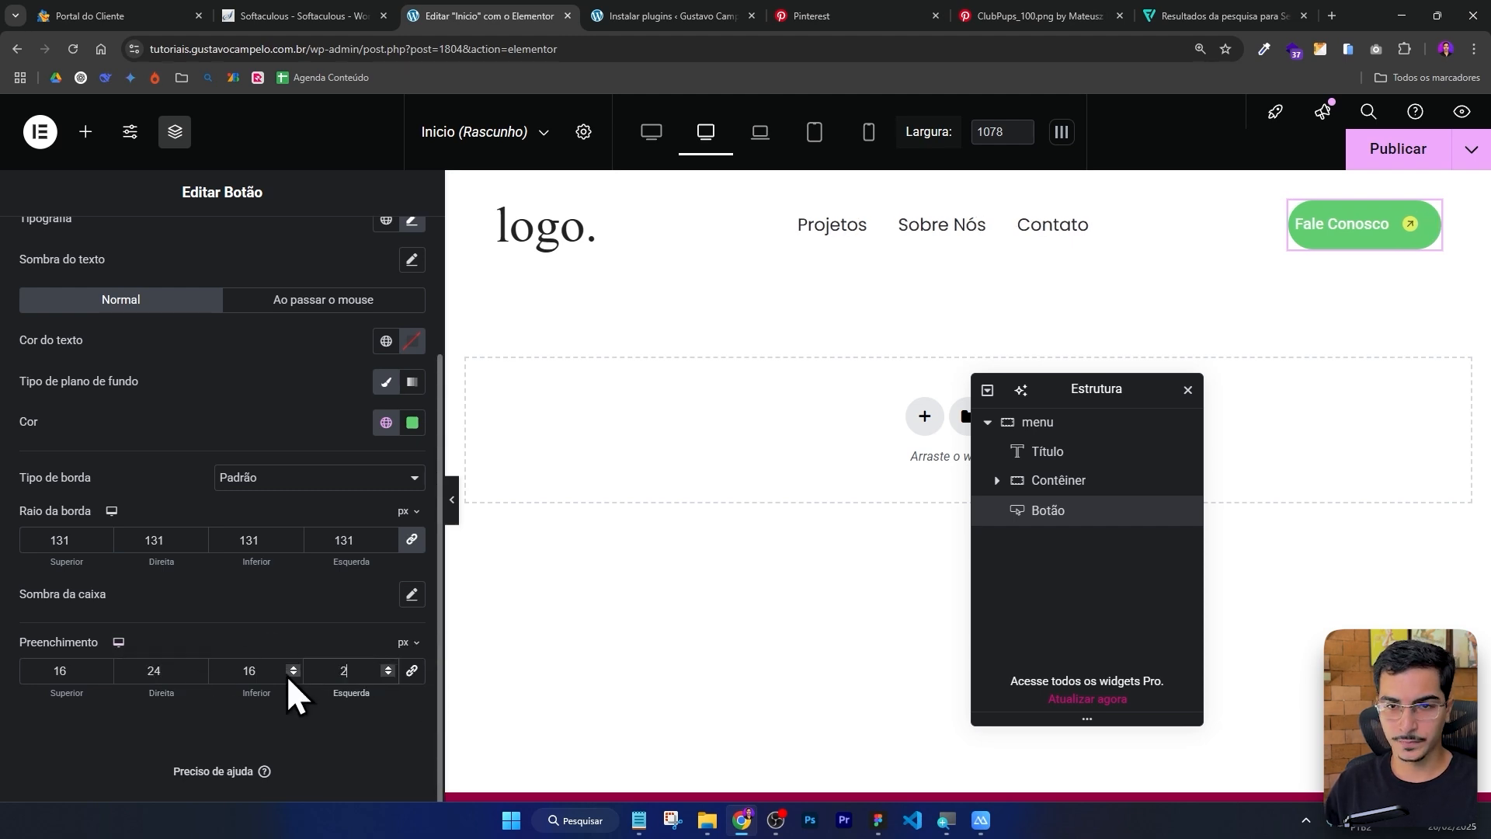
Preview the header, then set the button's background color to 535A1E.
left_click(452, 500)
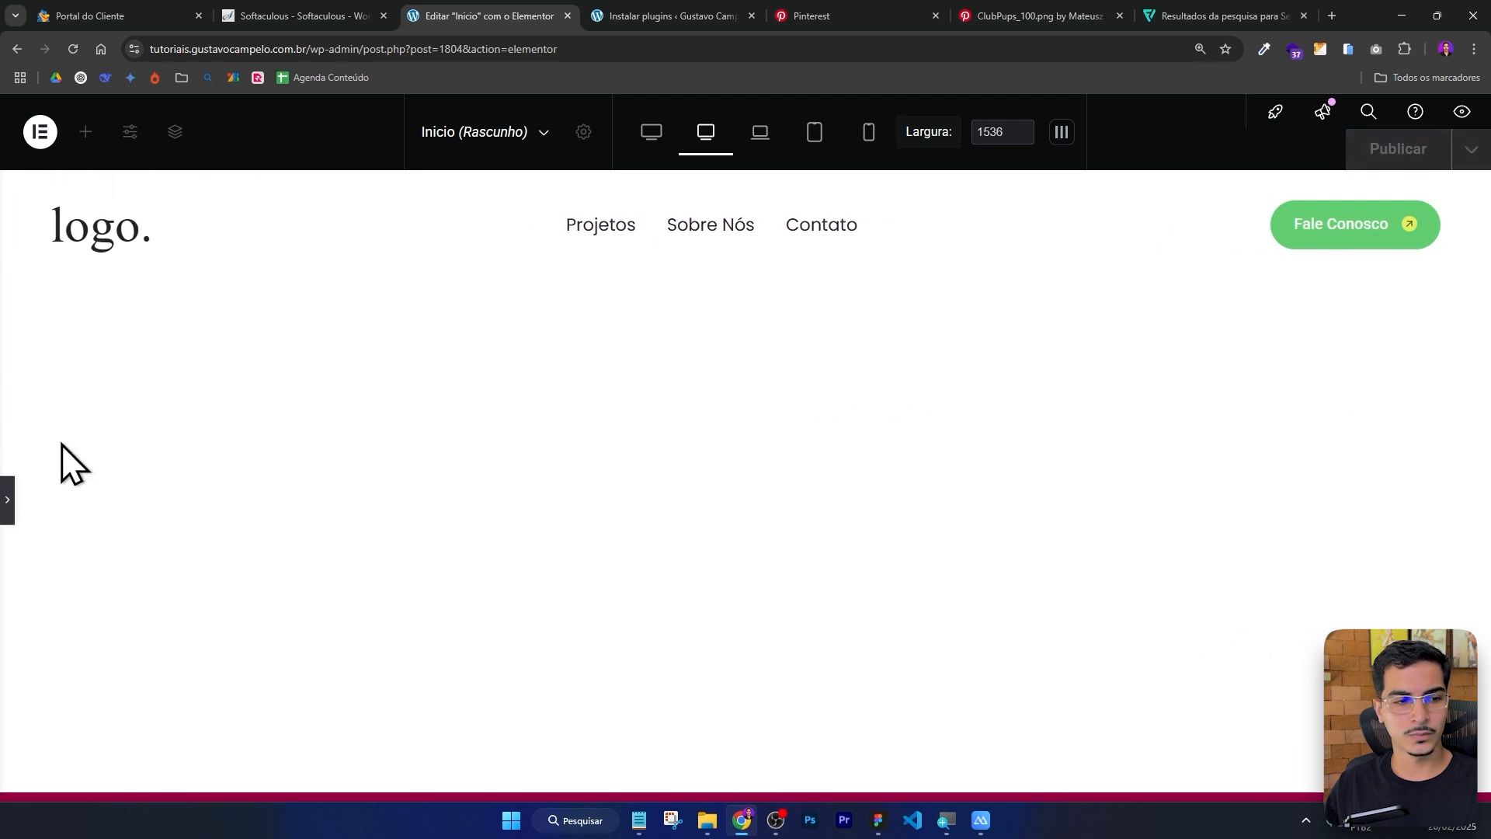
left_click(16, 499)
left_click(216, 252)
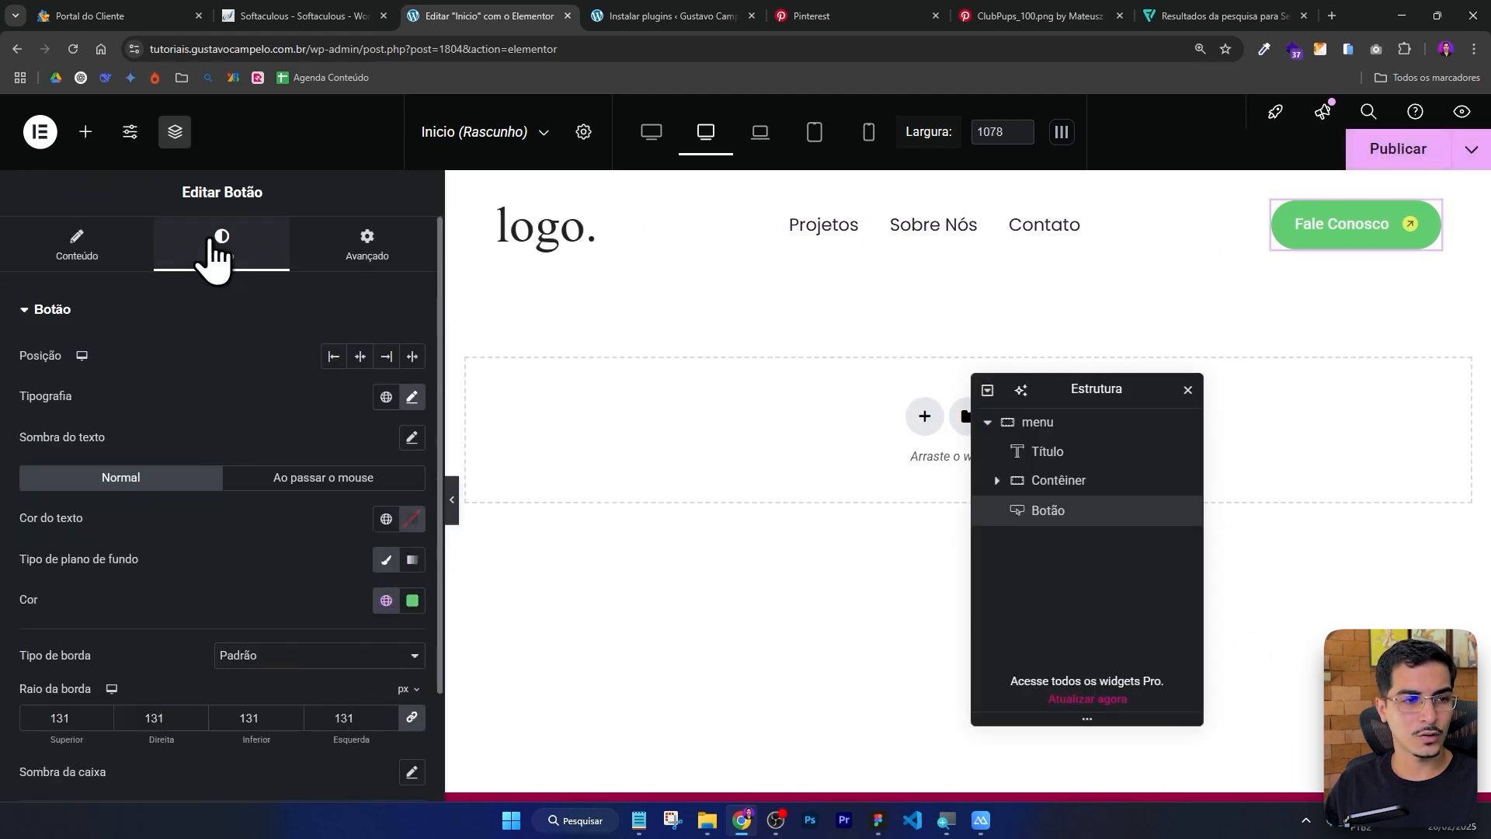
left_click(413, 600)
key("ctrl+v")
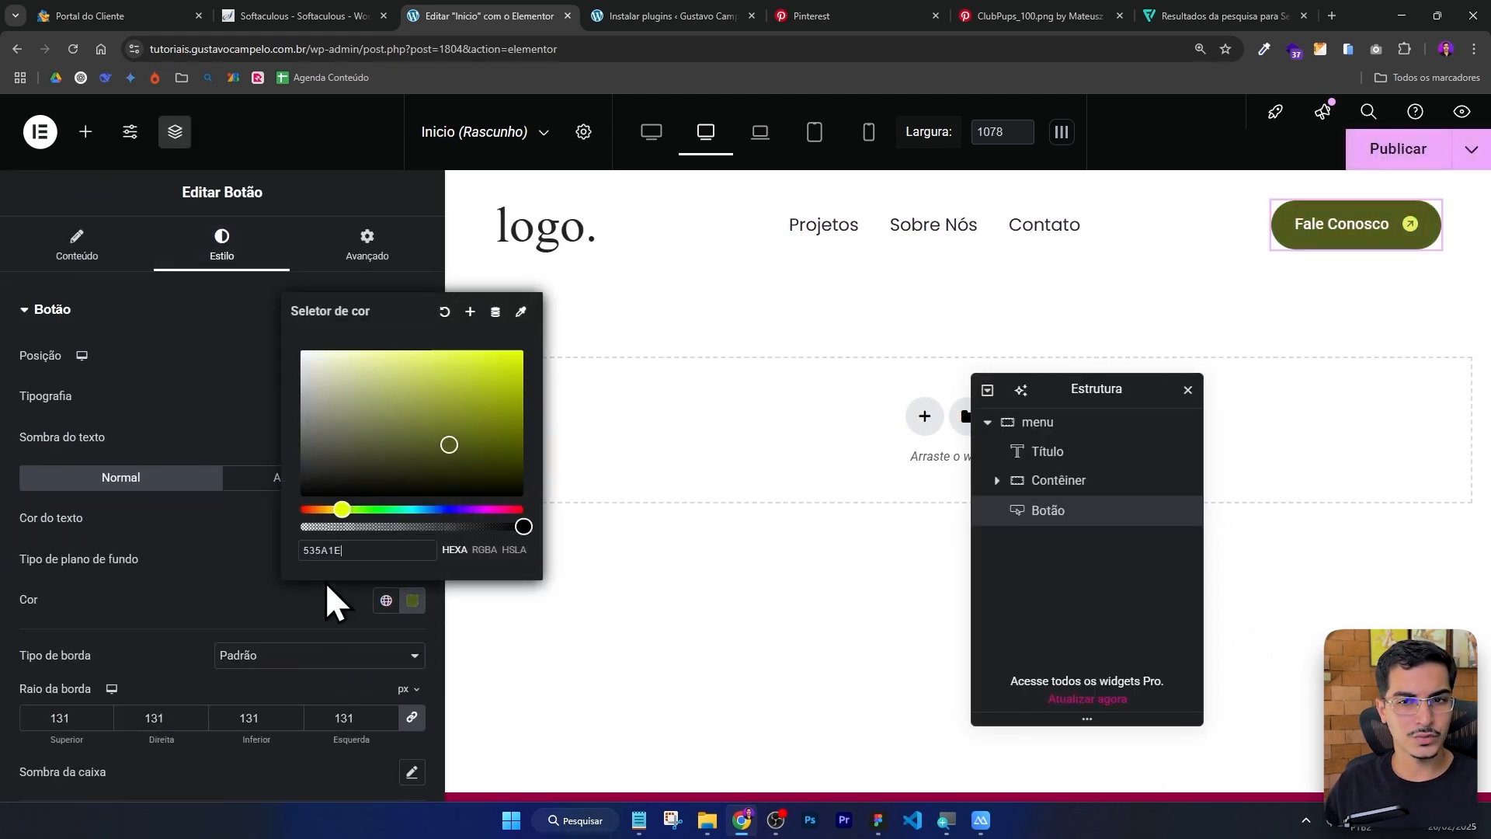
left_click(325, 593)
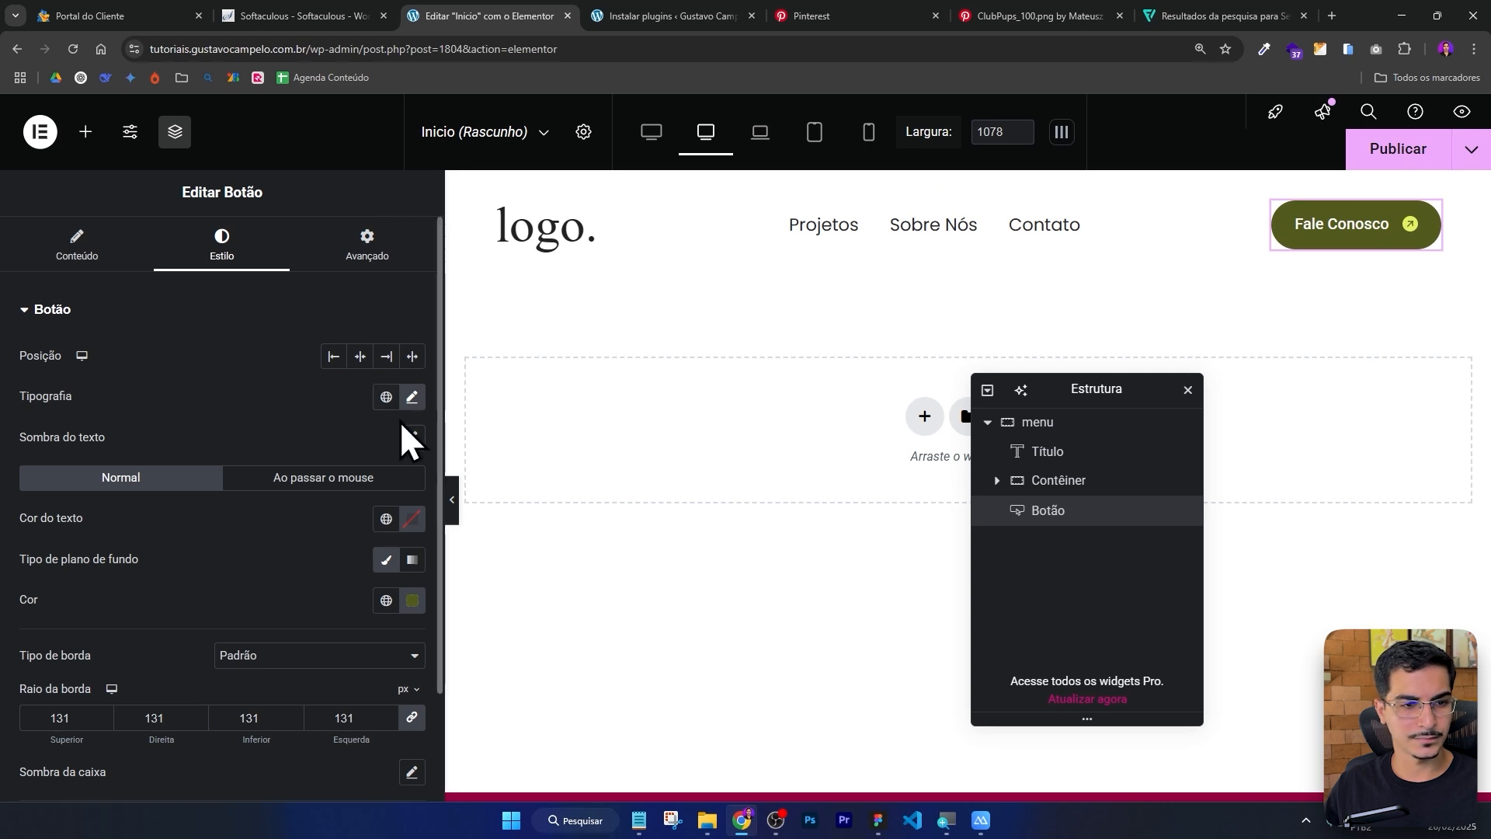
Set the button's typography font family to Poppins and weight to 400 (Normal).
left_click(412, 397)
left_click(359, 486)
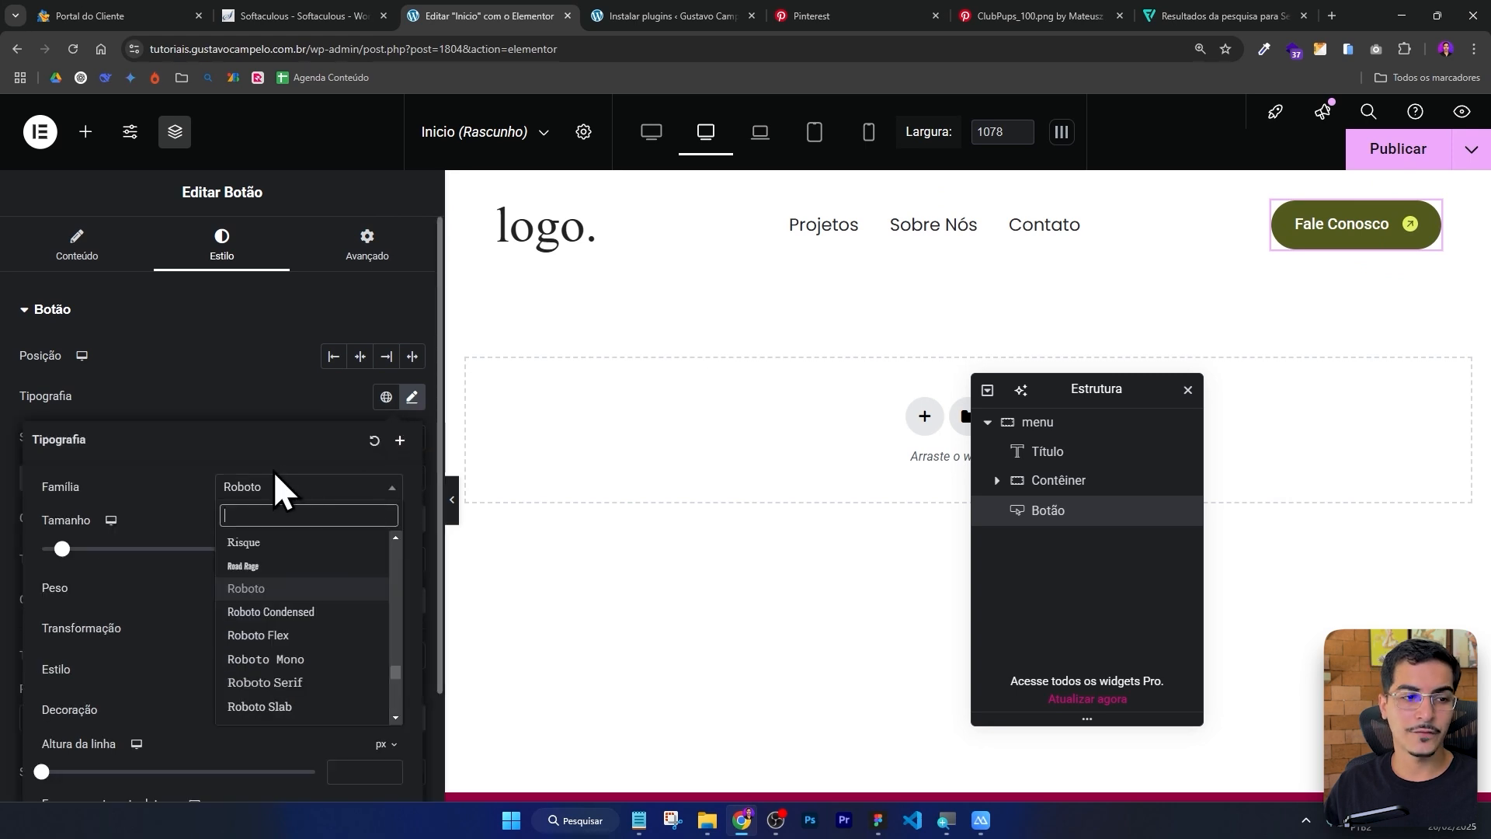
type("popp")
key("Return")
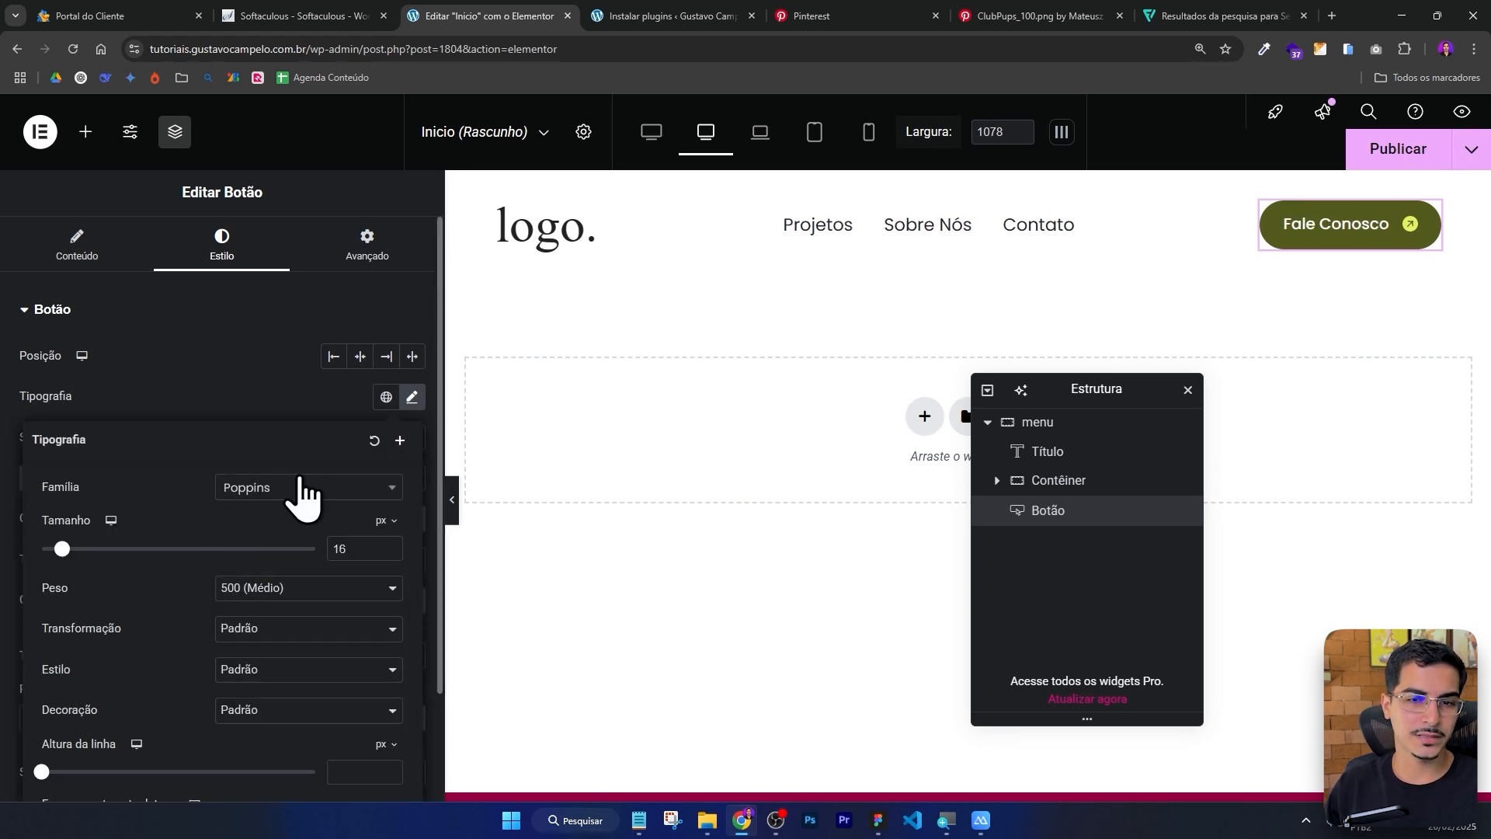
left_click(289, 588)
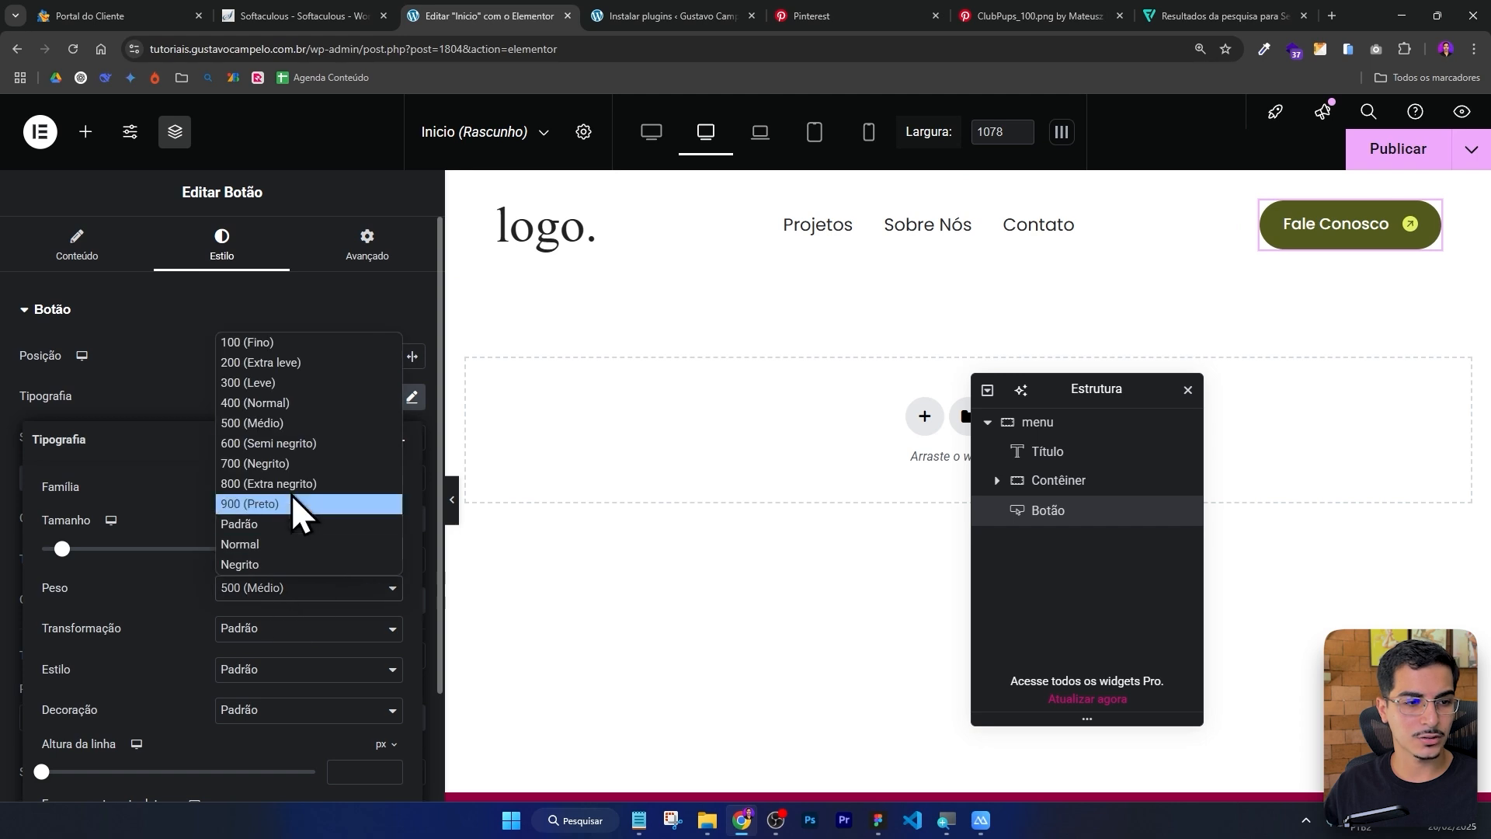
left_click(290, 402)
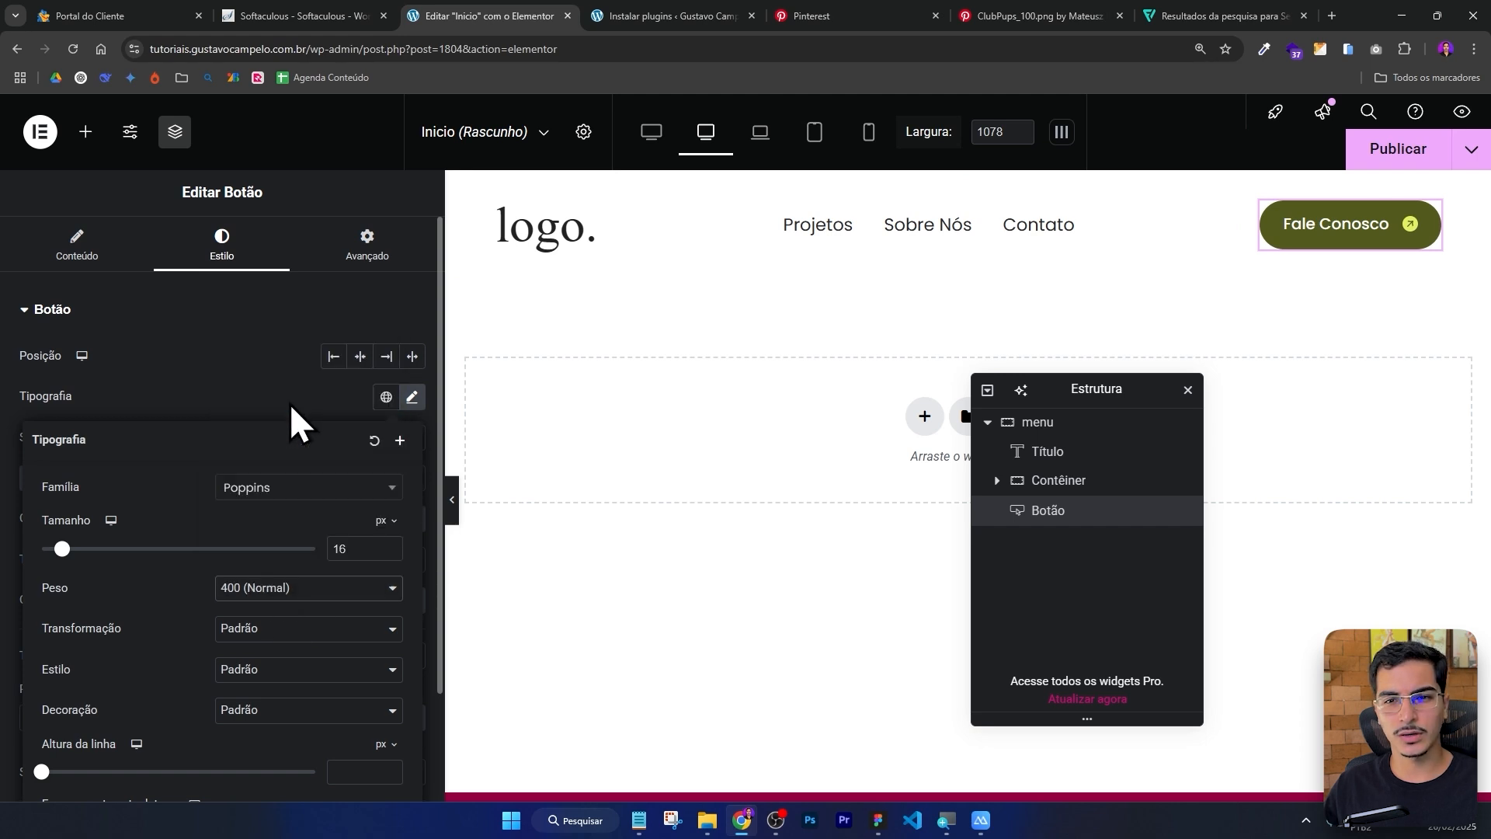
left_click(249, 290)
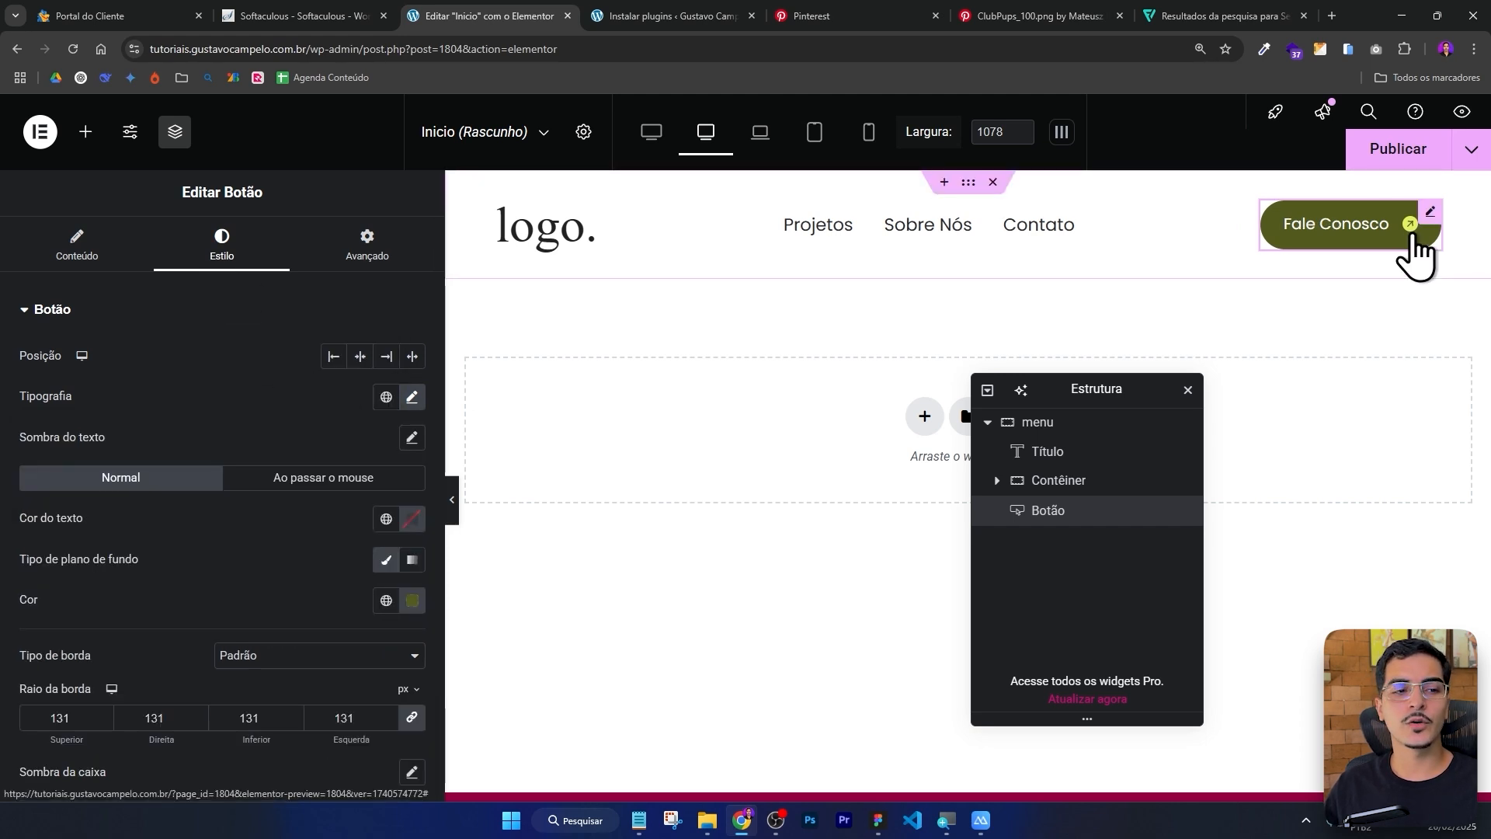
Switch to the Figma design and inspect the hero heading's text lines and image pill frames.
scroll(278, 402, "down", 2)
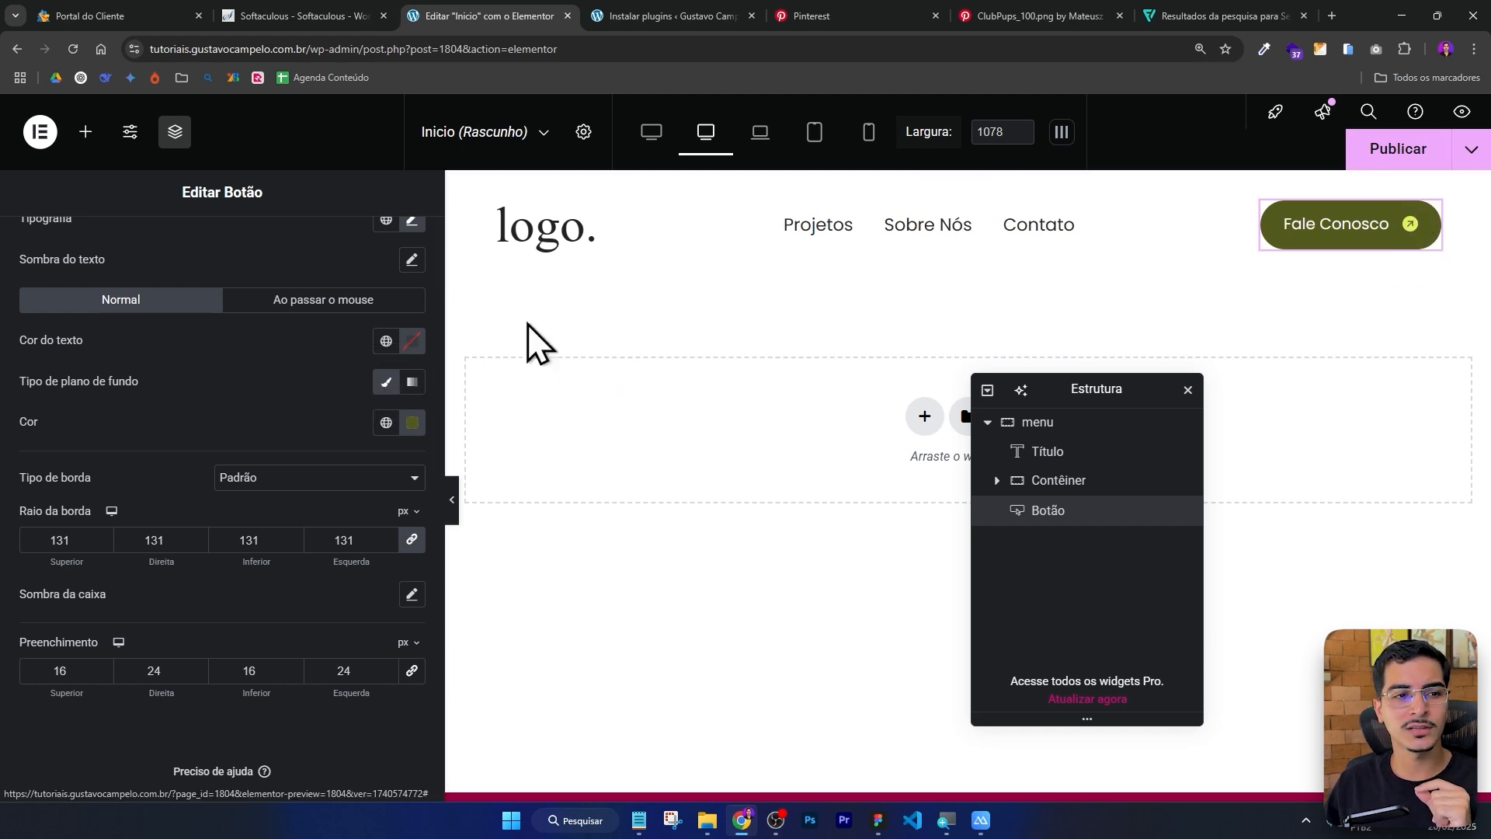
scroll(292, 432, "up", 3)
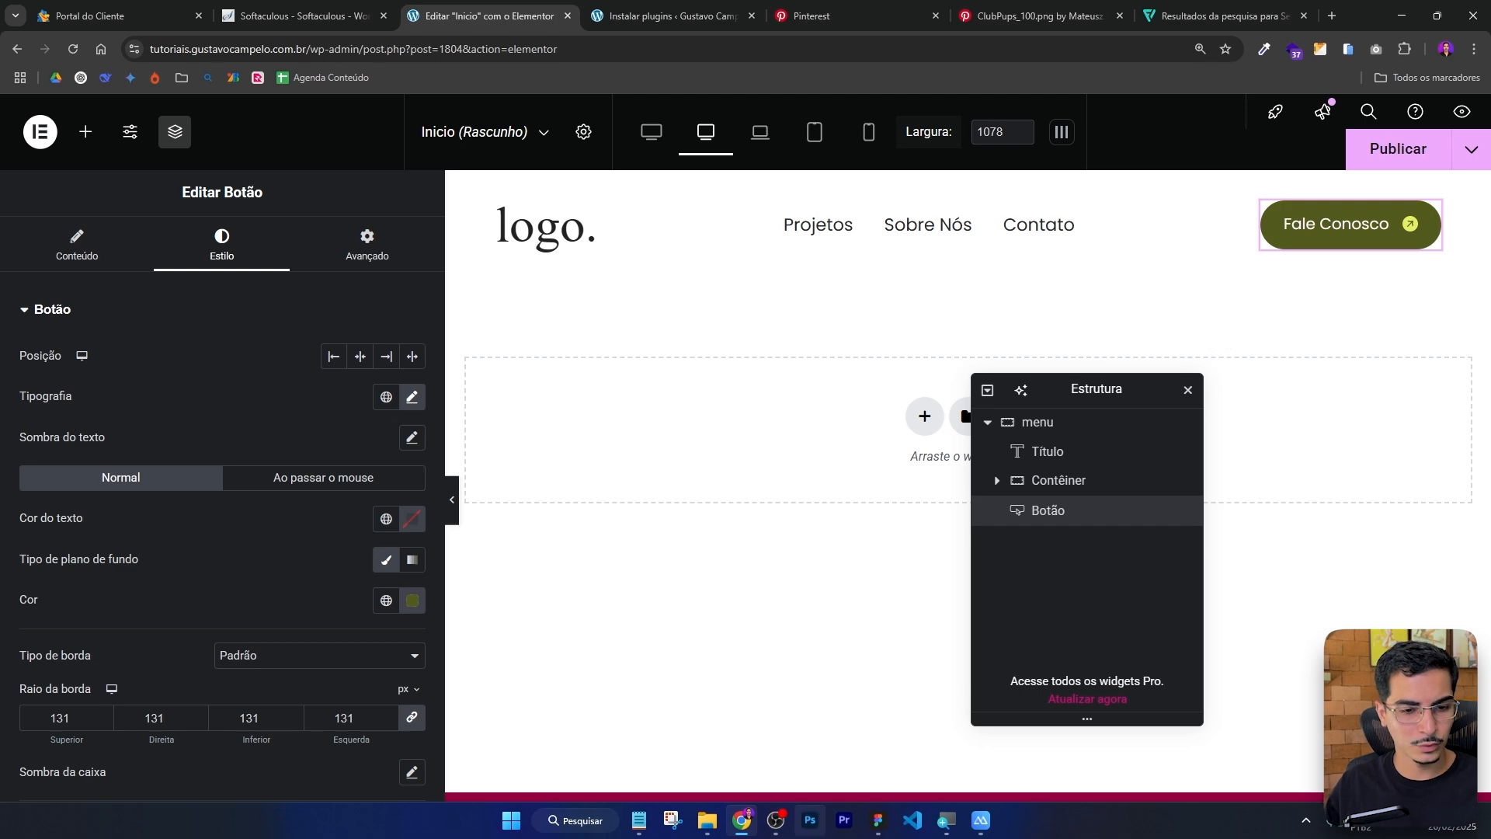
left_click(879, 821)
scroll(1165, 265, "down", 5)
left_click(1228, 376)
left_click_drag(1121, 464, 1315, 281)
scroll(758, 299, "down", 3)
scroll(696, 262, "up", 2)
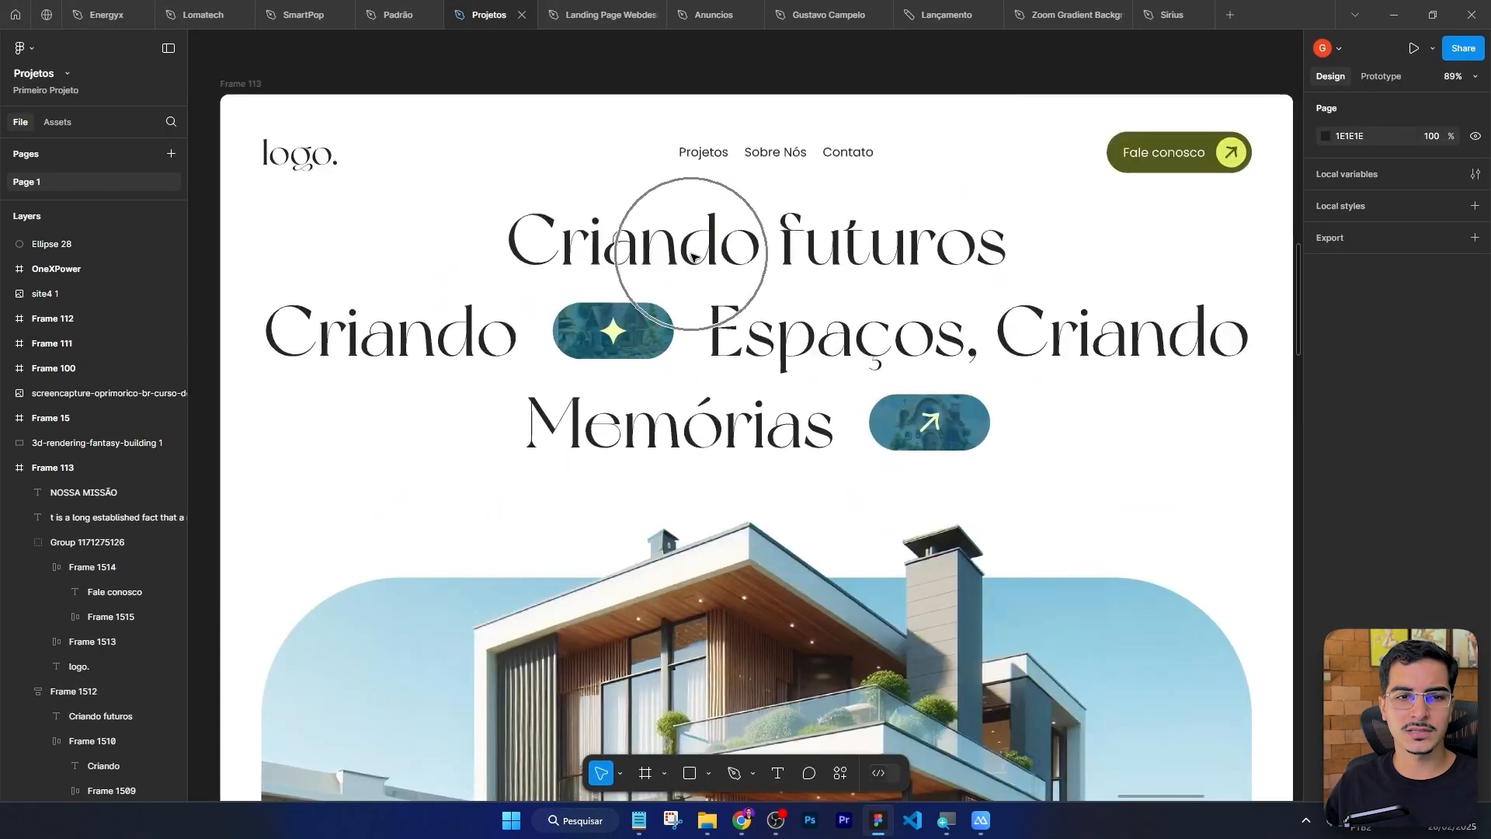
left_click(800, 257)
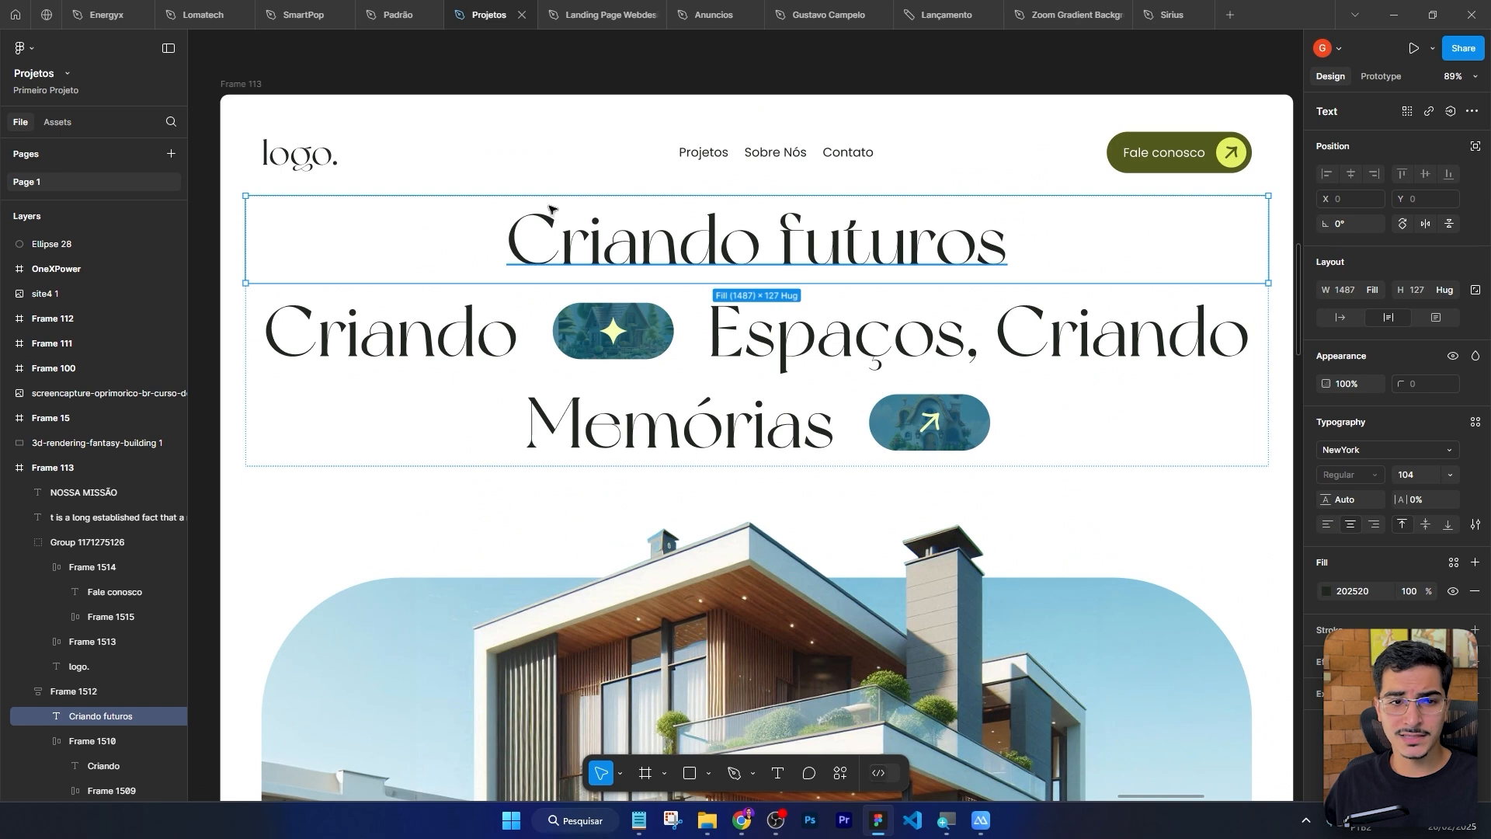
left_click(324, 445)
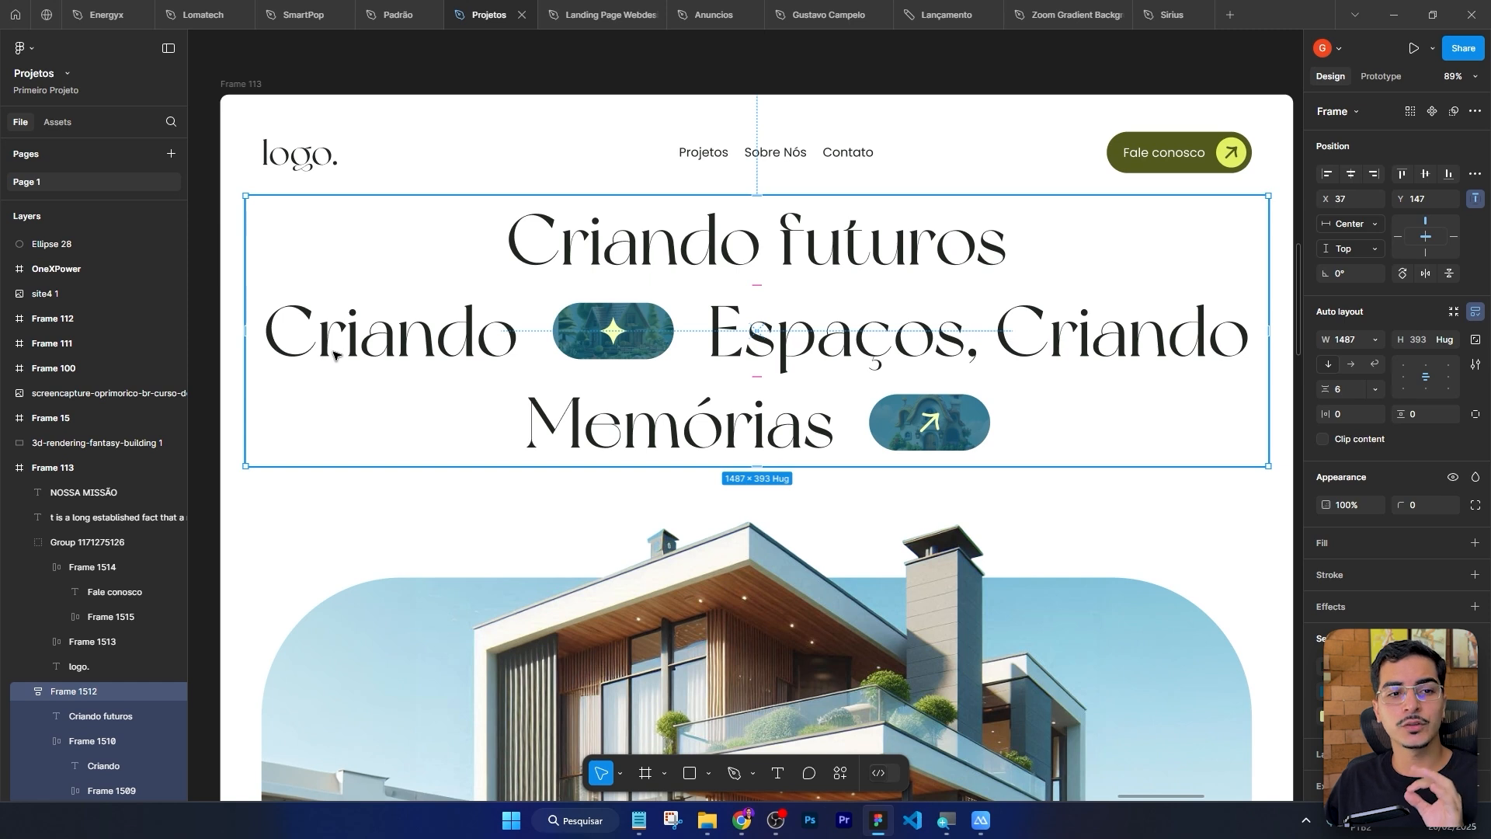
left_click(730, 257)
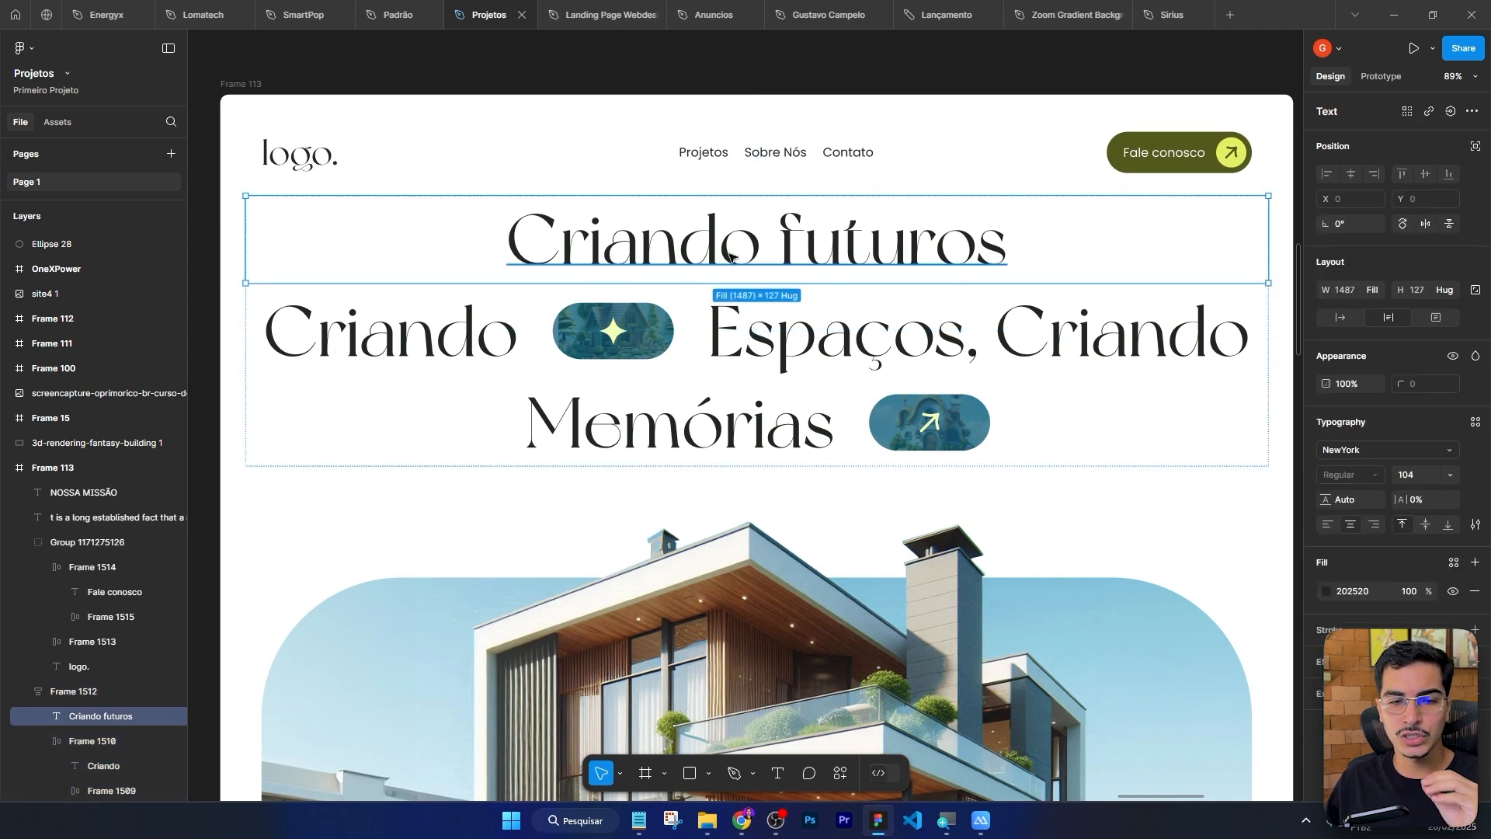
left_click(739, 336)
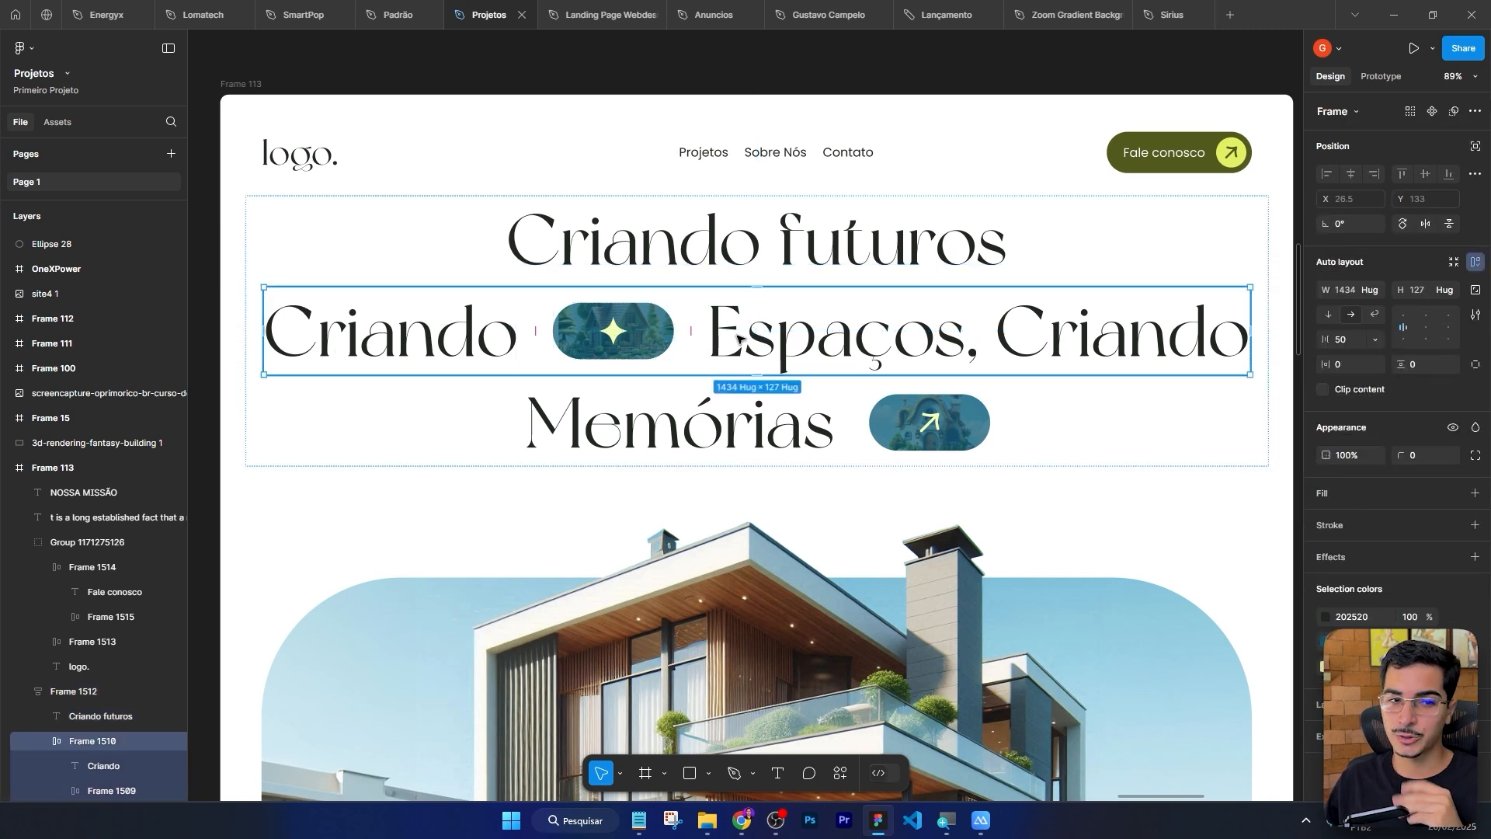
left_click(459, 344)
left_click(663, 334)
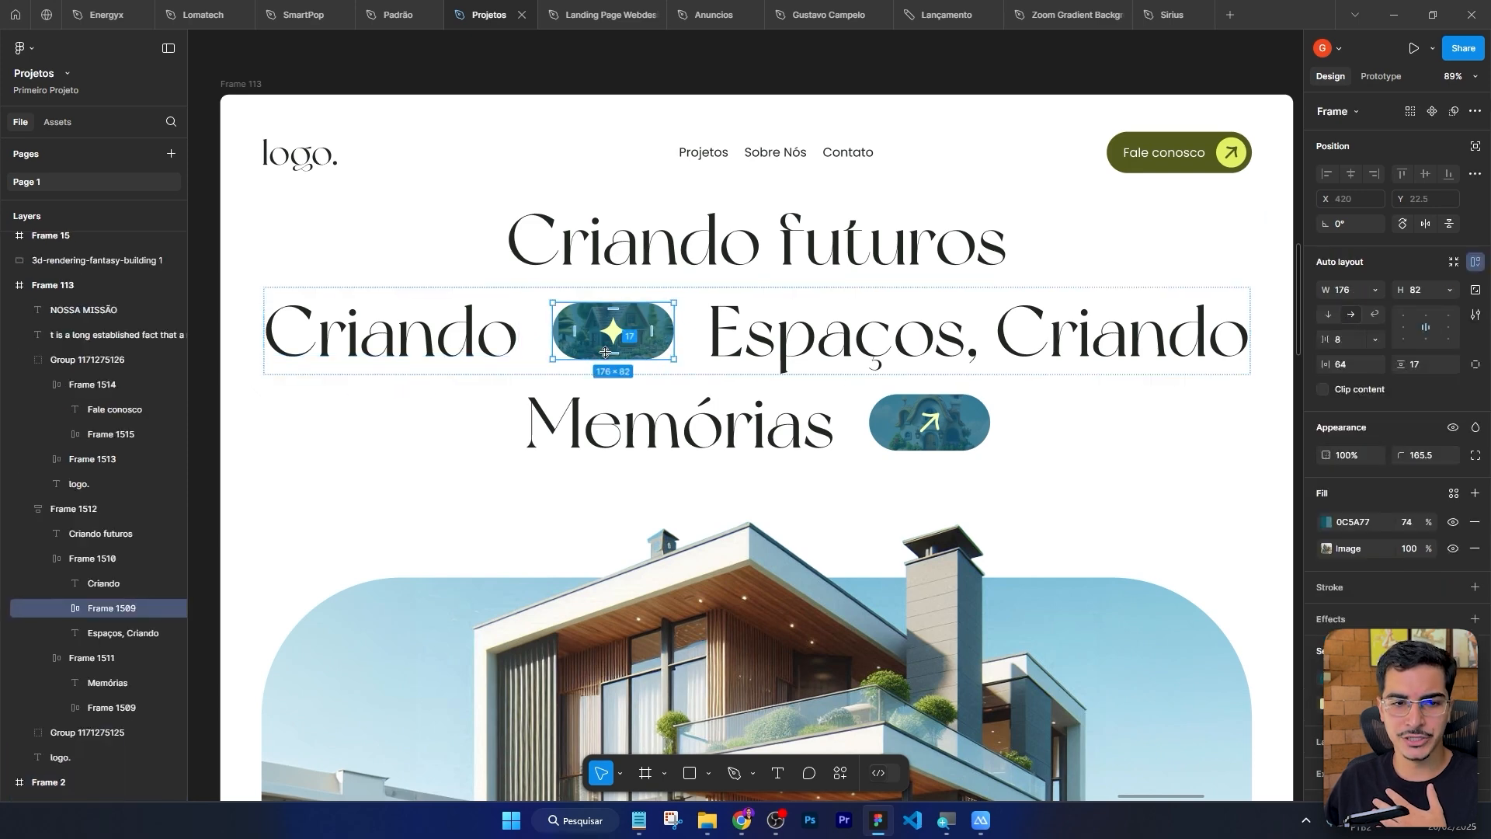
left_click(827, 358)
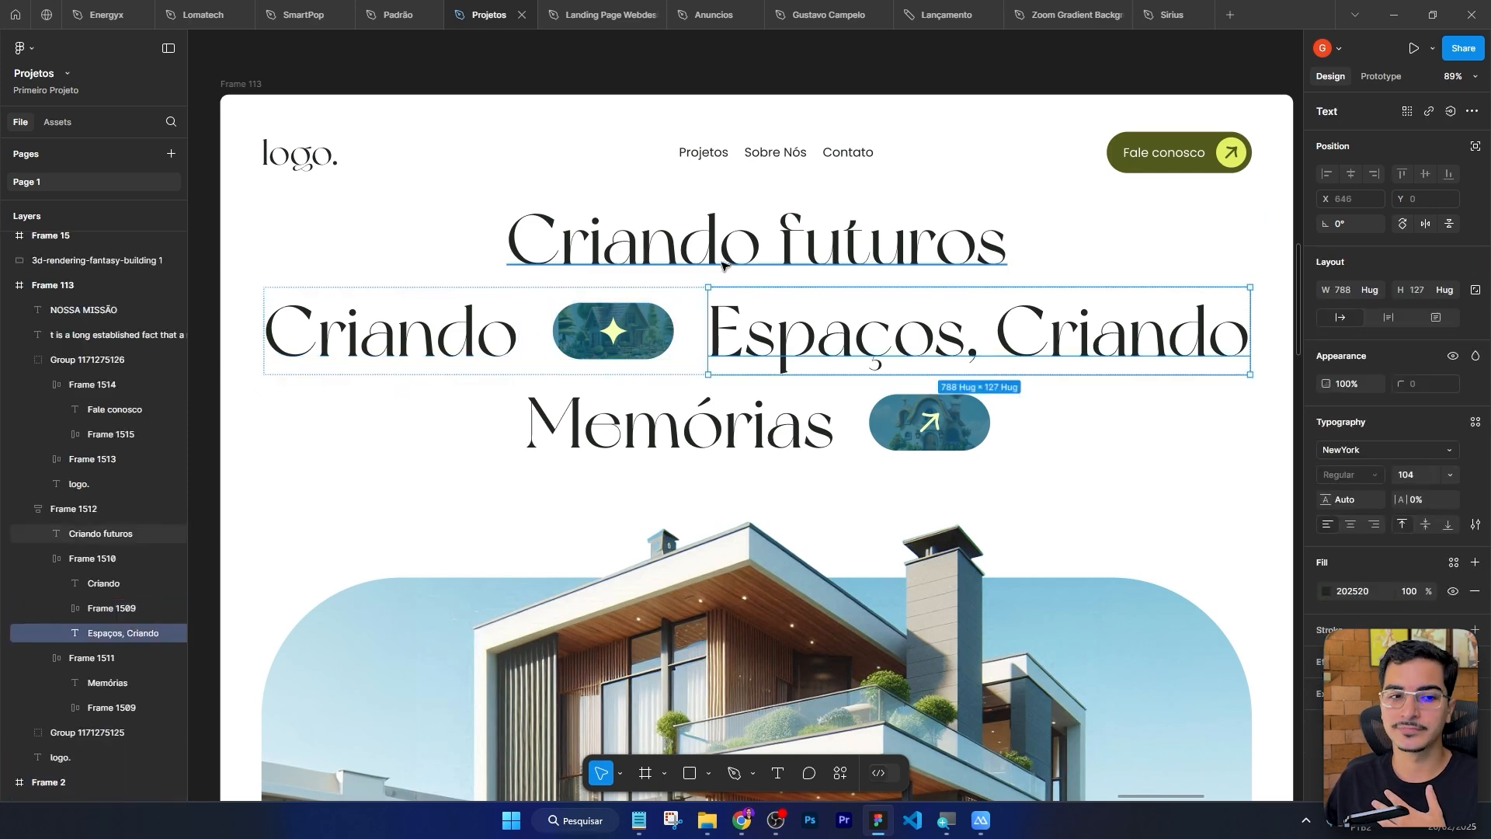
left_click(674, 435)
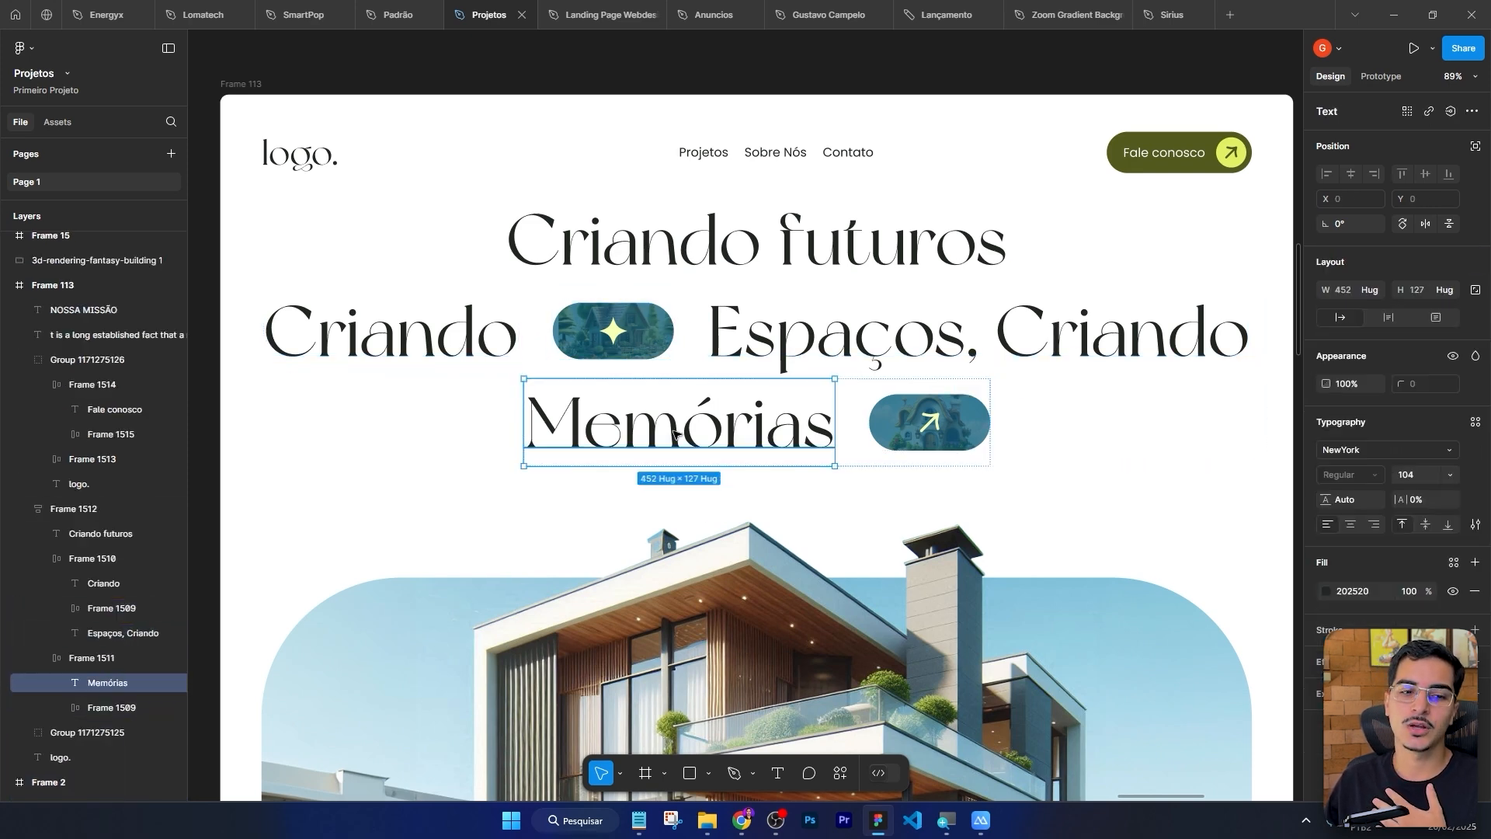
left_click(912, 418)
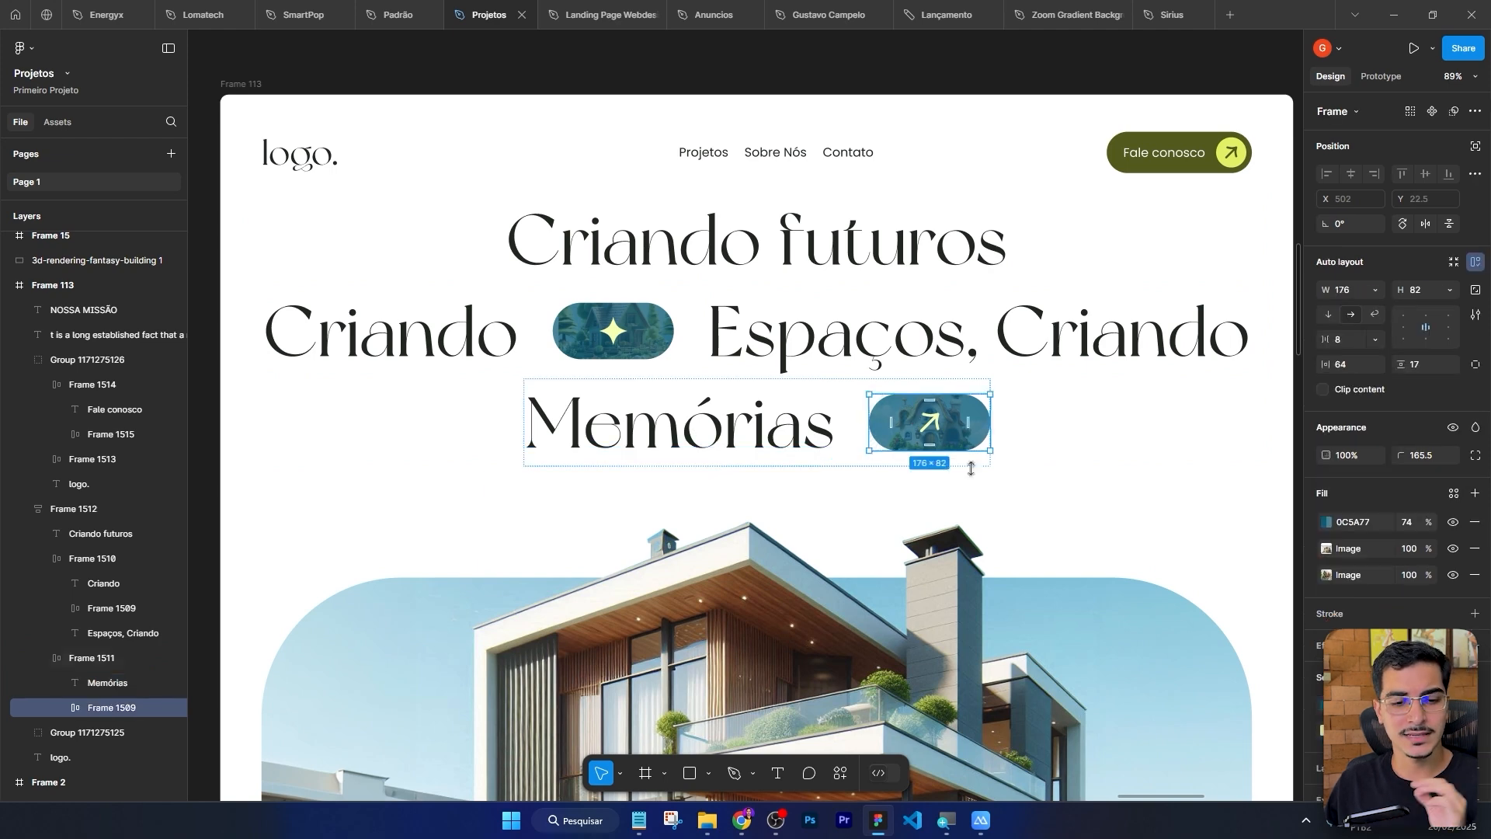
Back in Elementor, add a Grid container below the header section and move the Structure navigator lower.
left_click(878, 820)
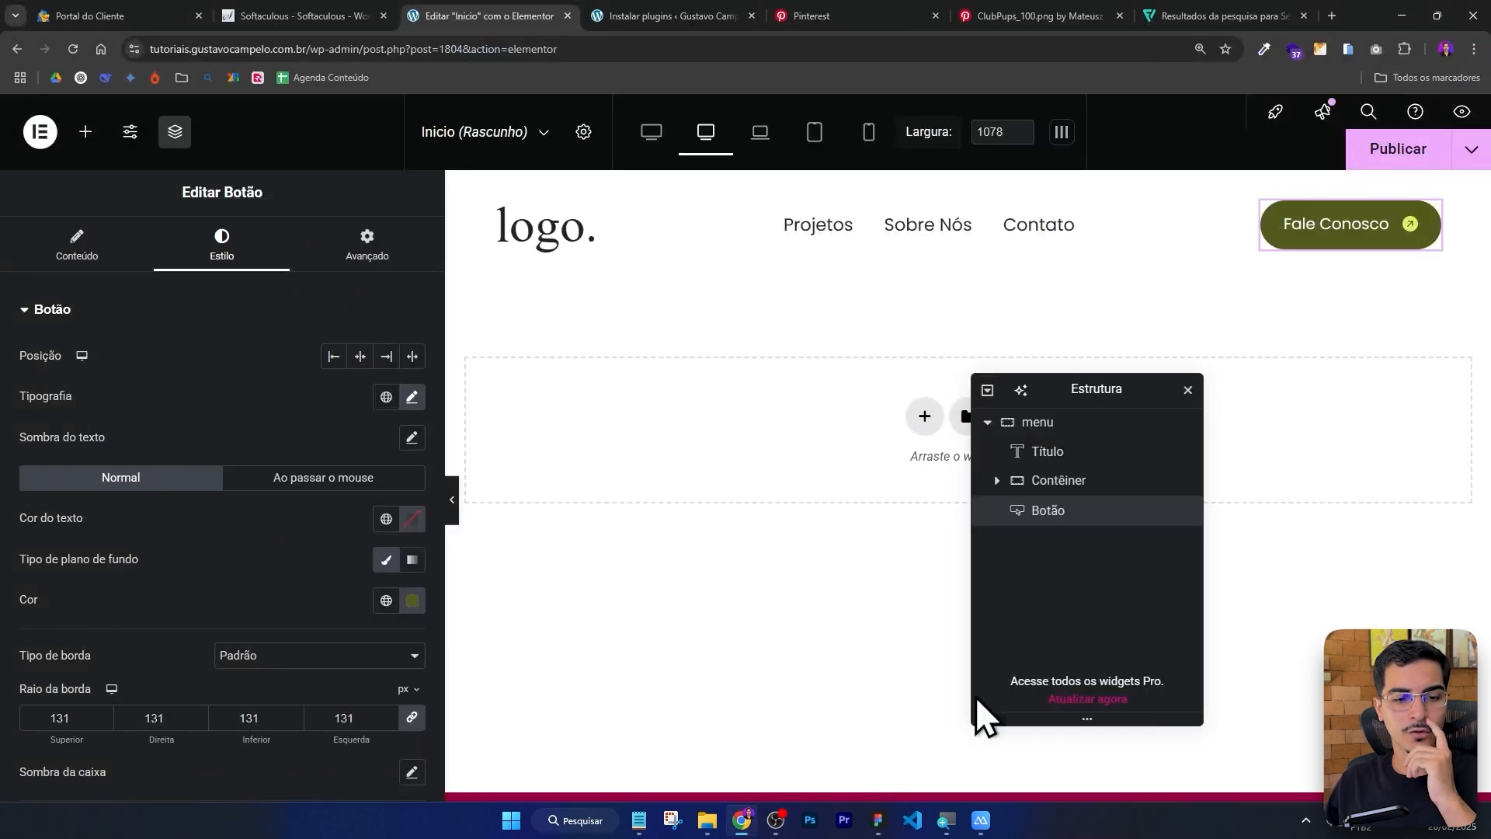
left_click(880, 822)
left_click(880, 825)
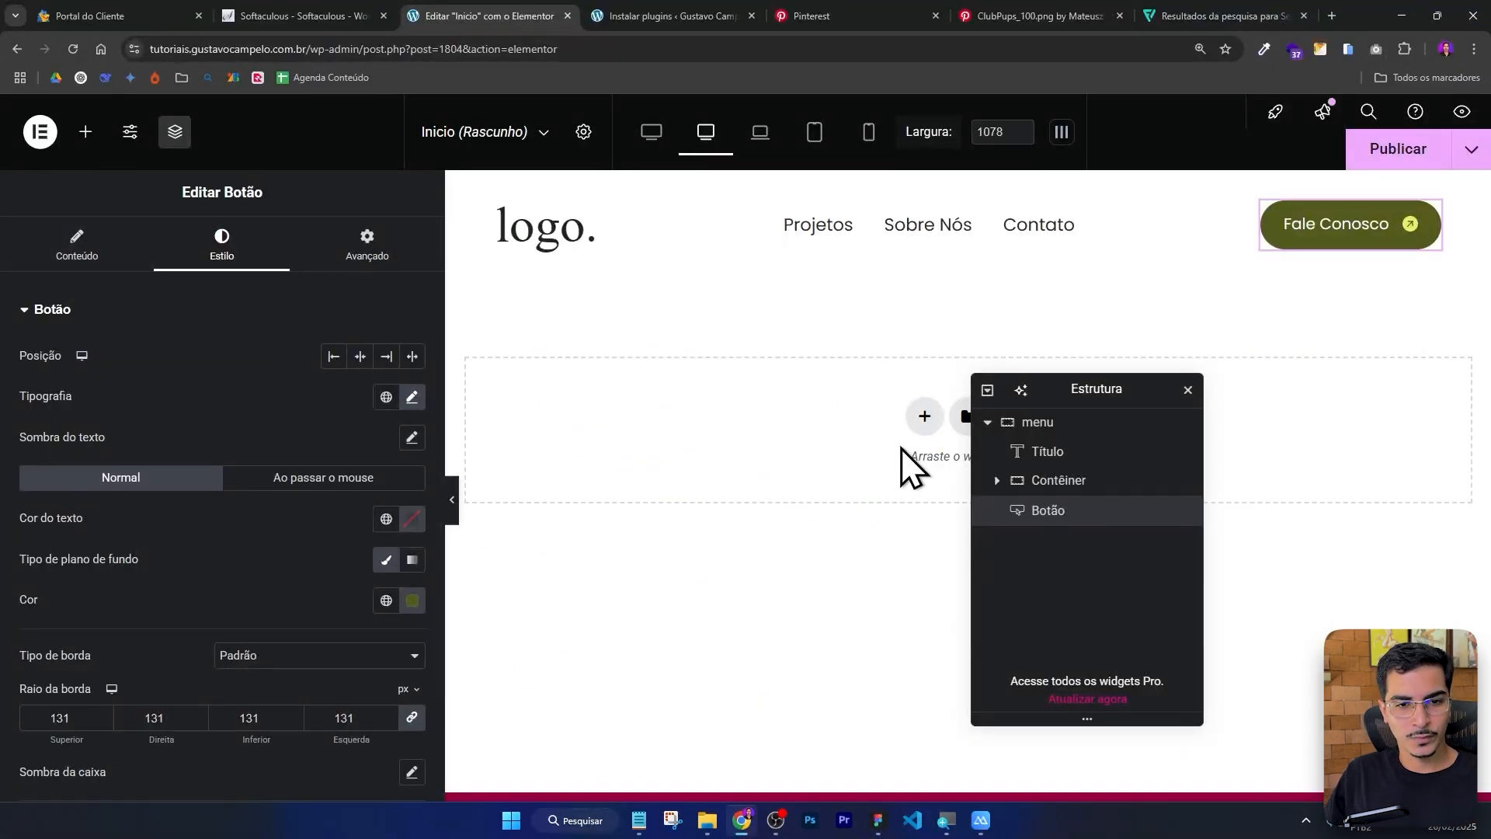
left_click(85, 132)
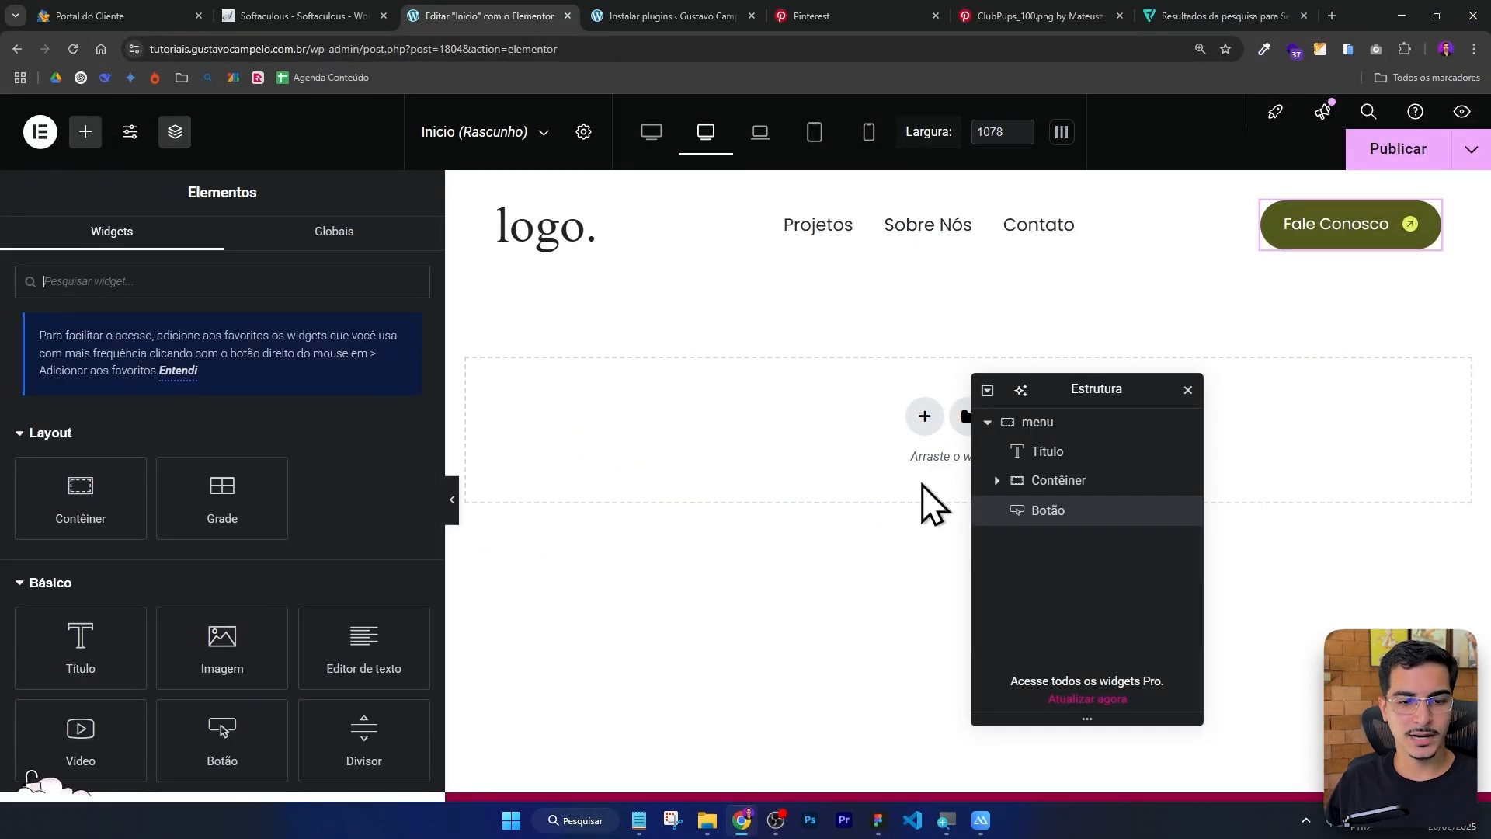
left_click(878, 820)
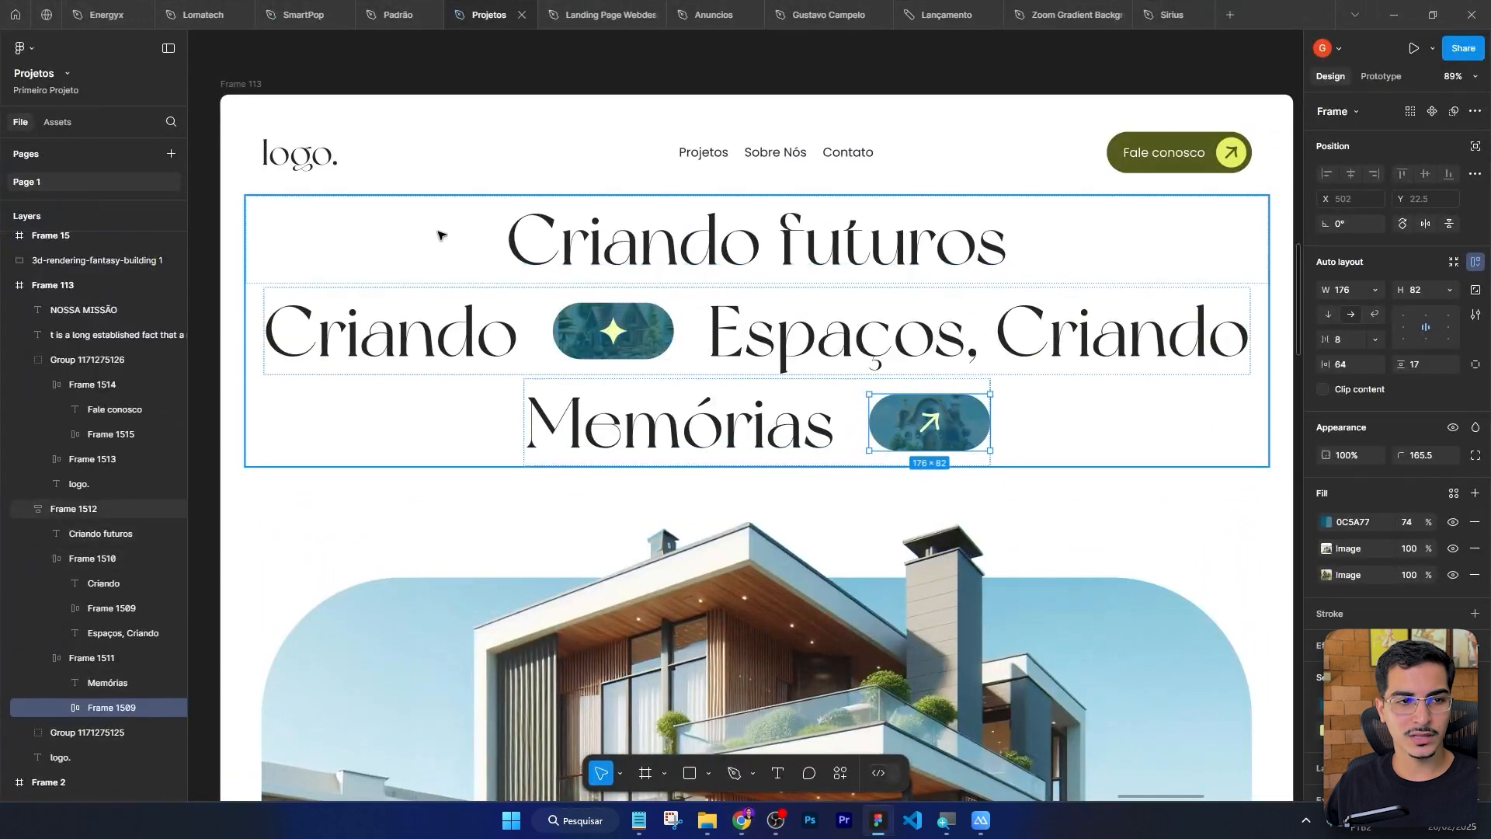
left_click(529, 287)
key("alt+Tab")
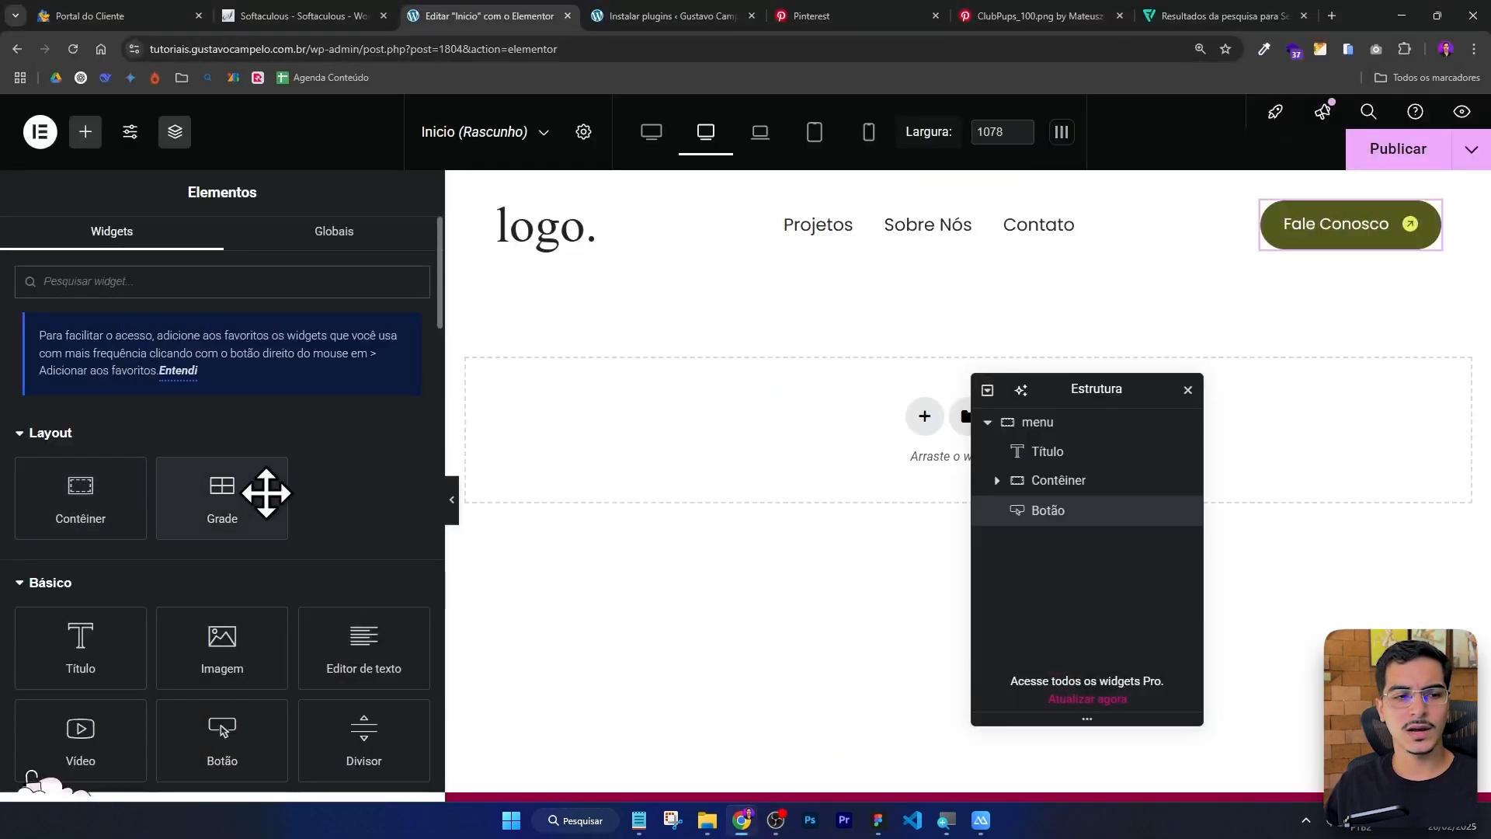
left_click_drag(246, 506, 721, 444)
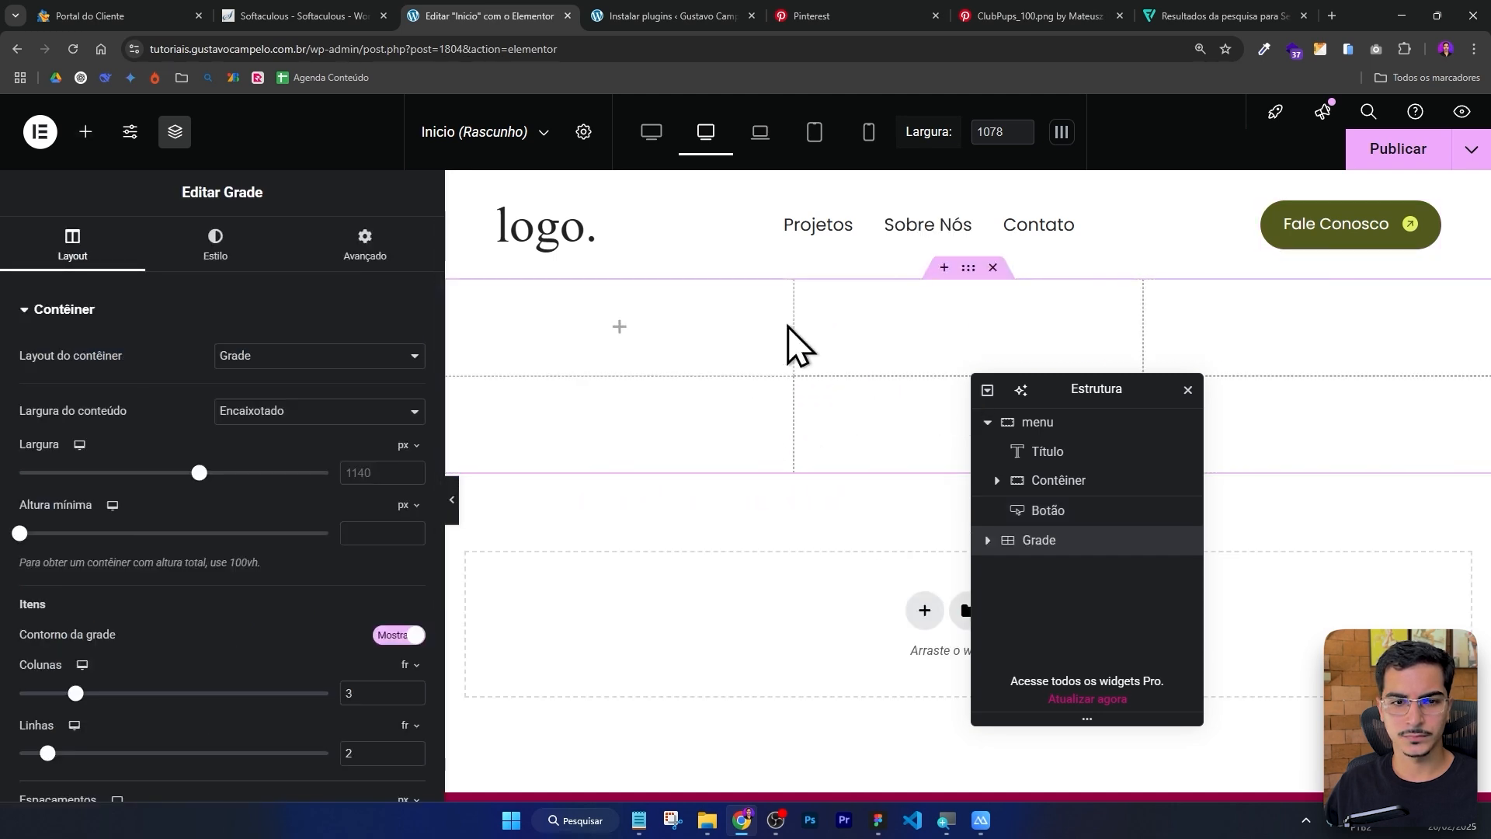
left_click_drag(1125, 389, 1164, 595)
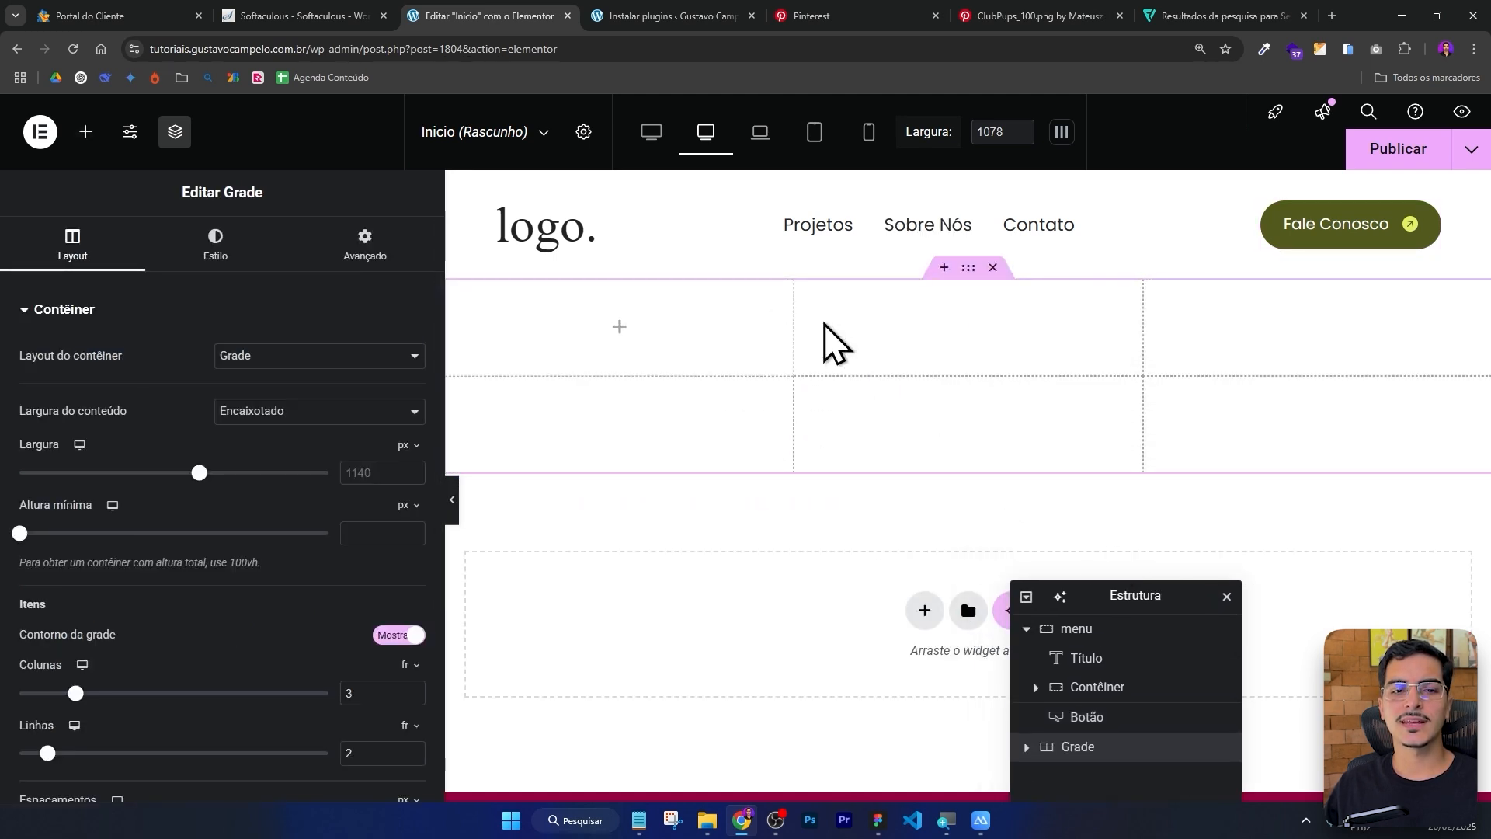
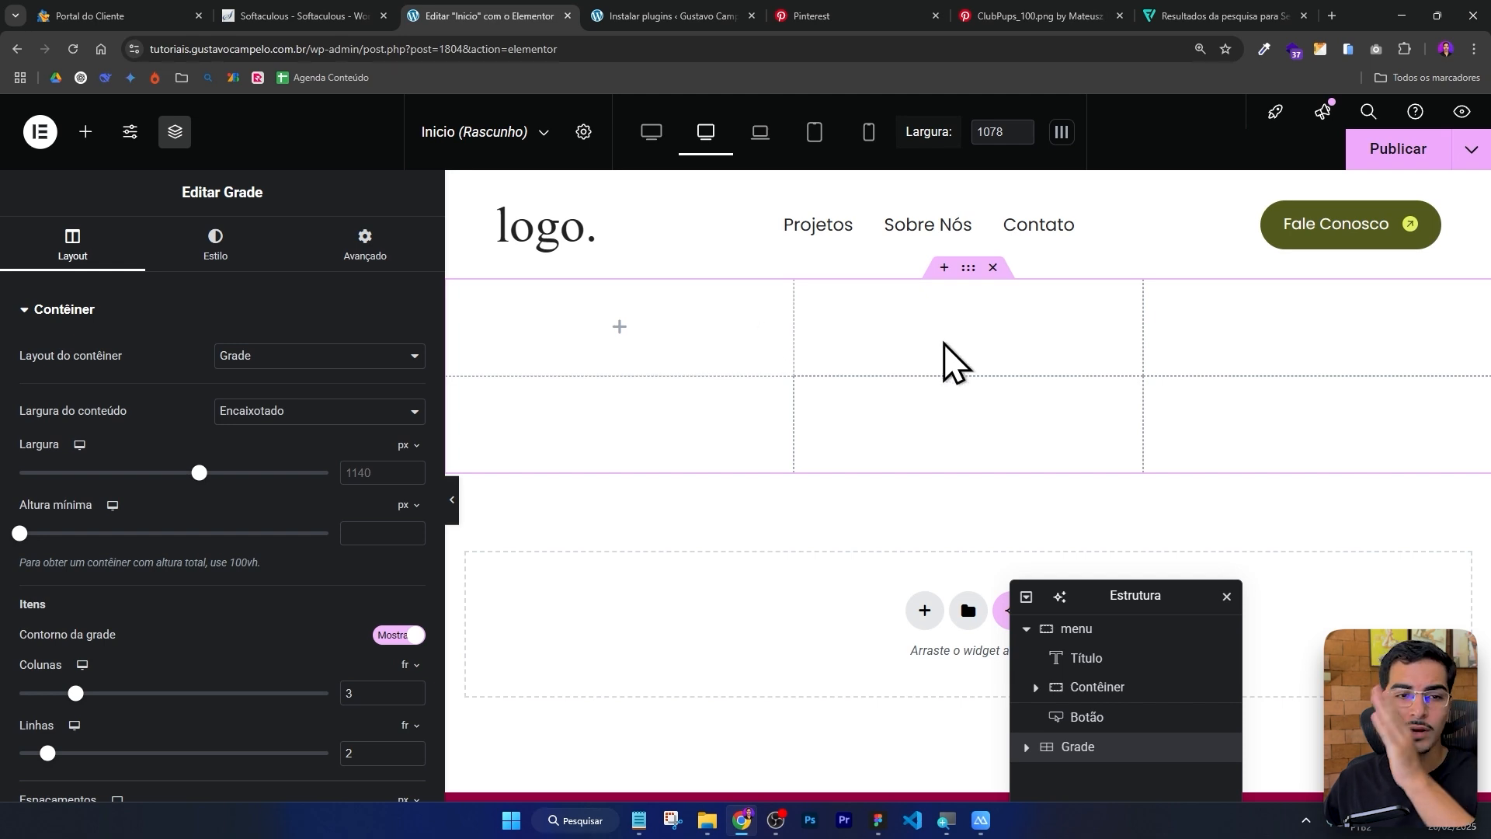
Set the new grid to 1 column and 3 rows.
scroll(324, 435, "down", 3)
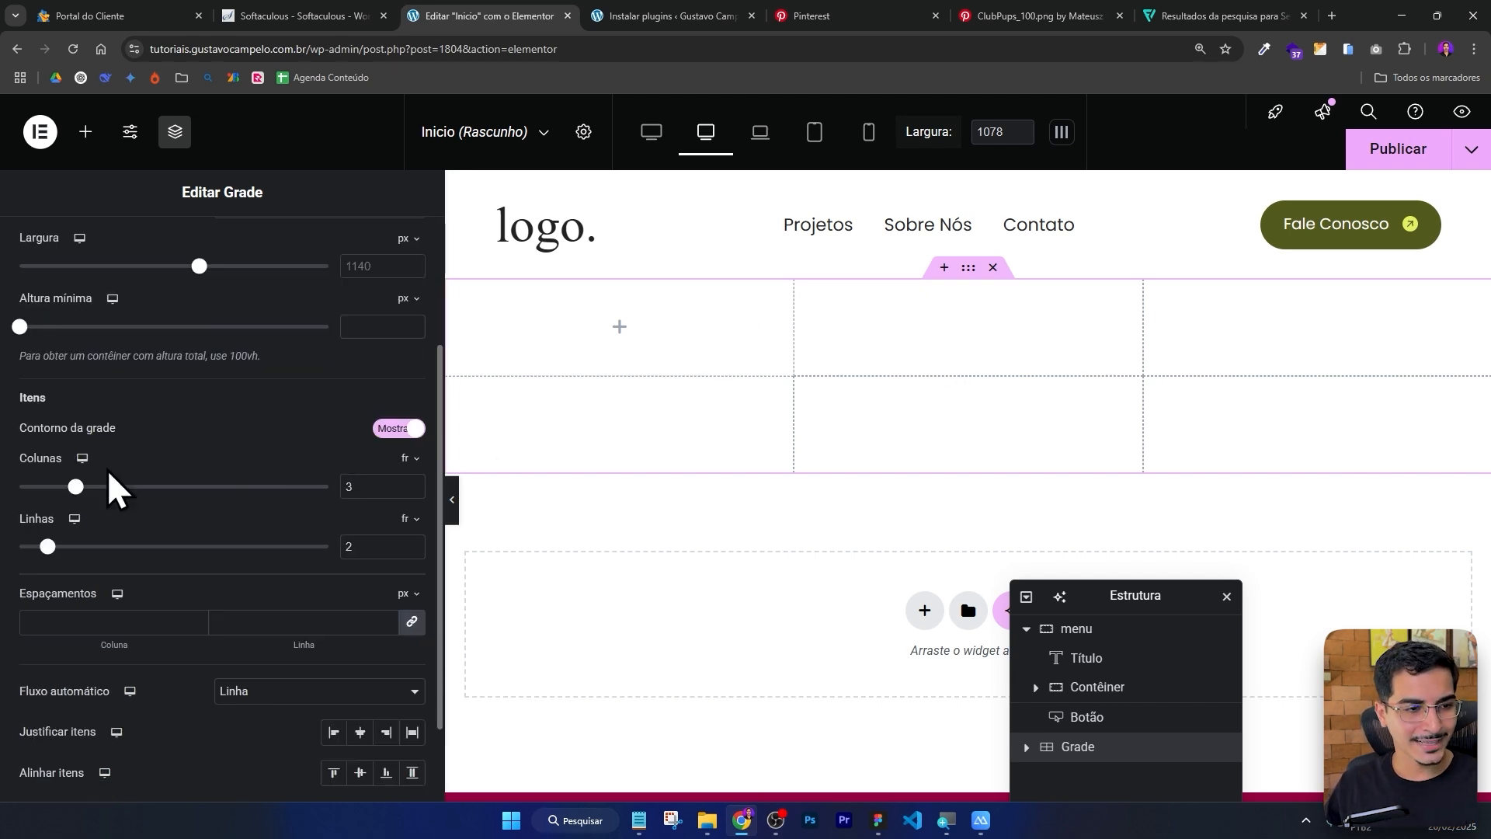
key("alt+Tab")
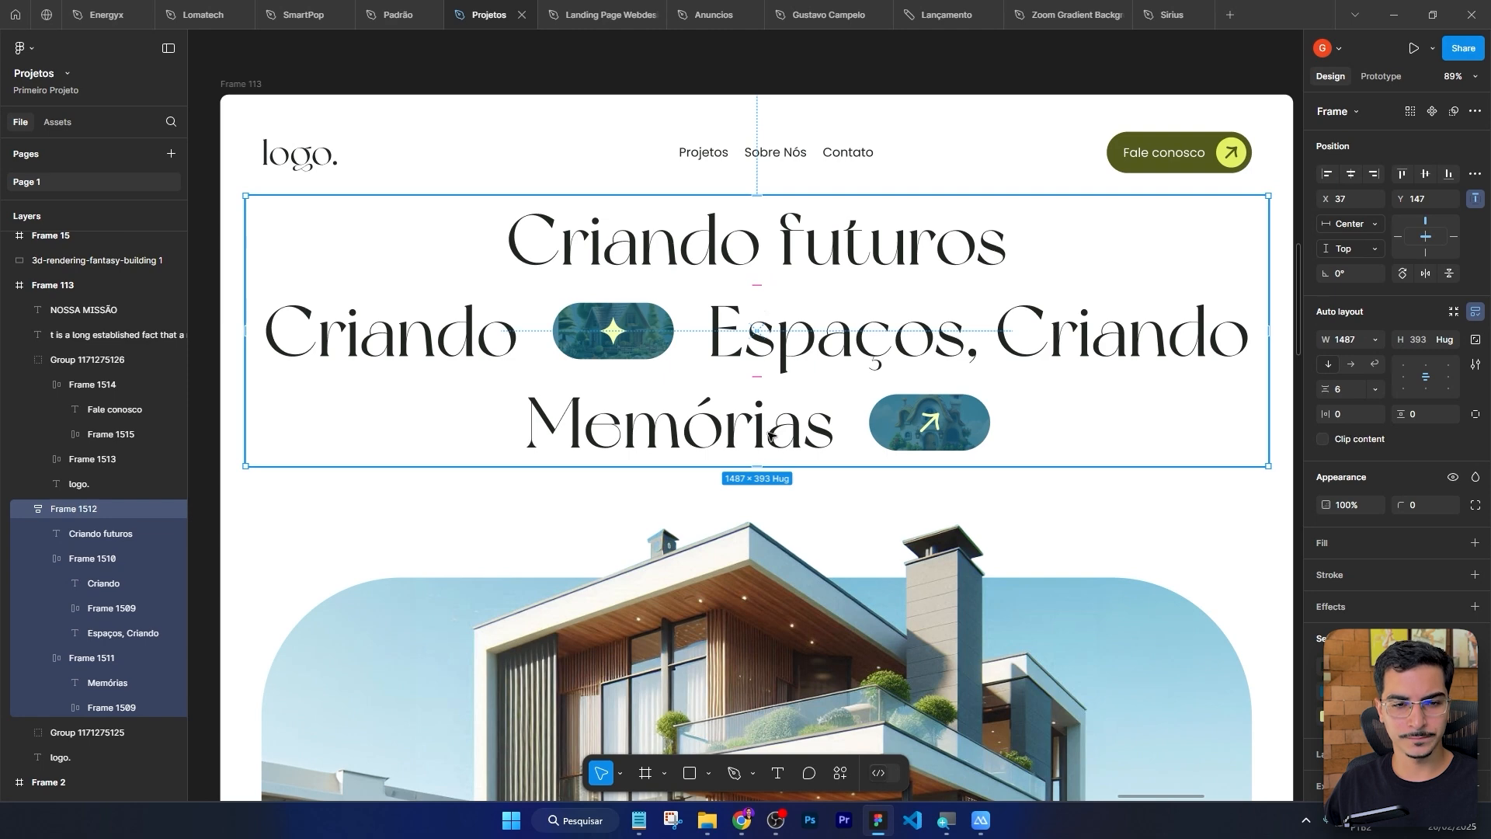
key("alt+Tab")
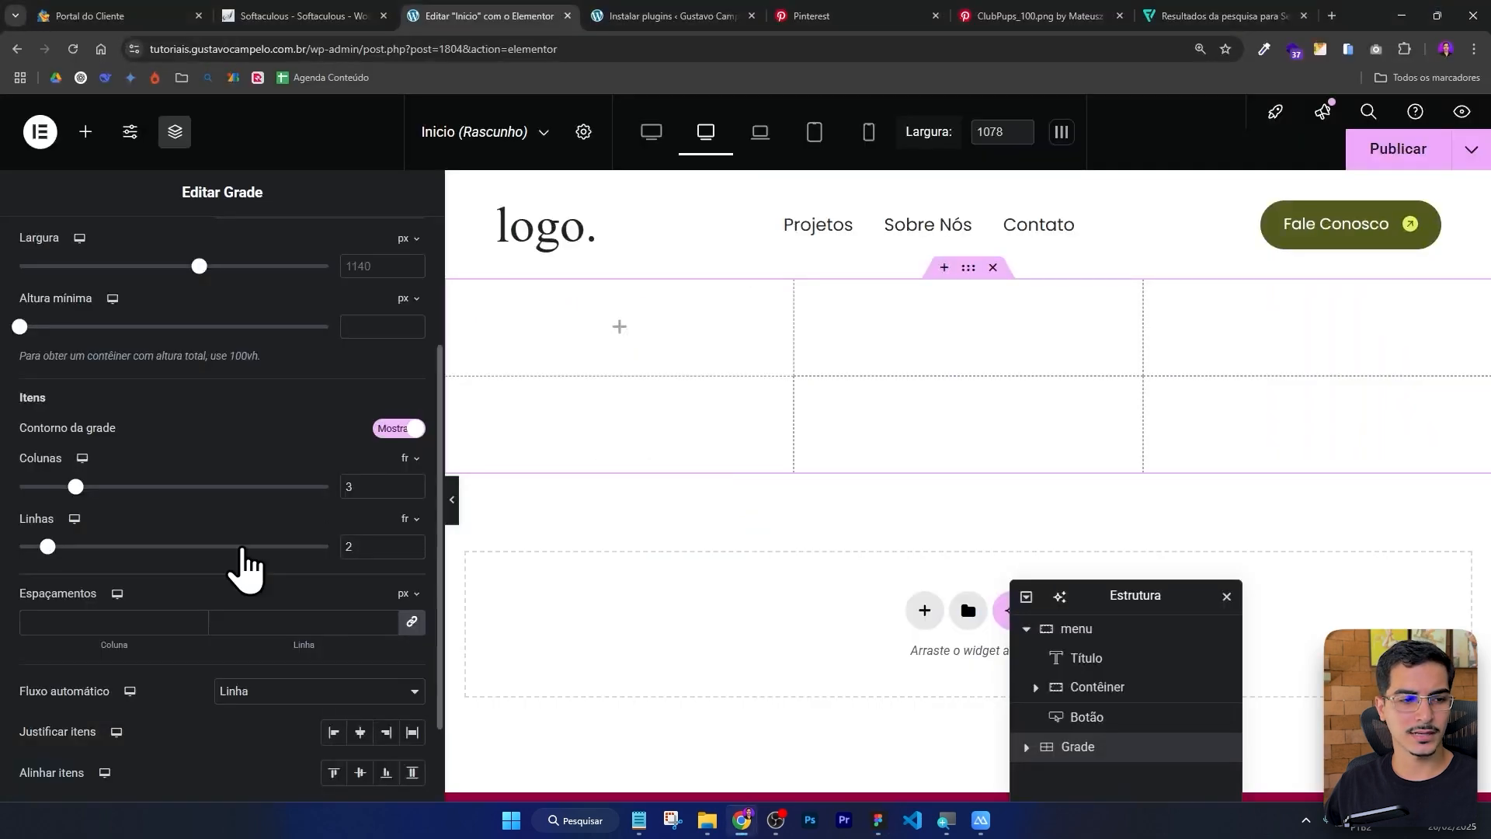
double_click(369, 485)
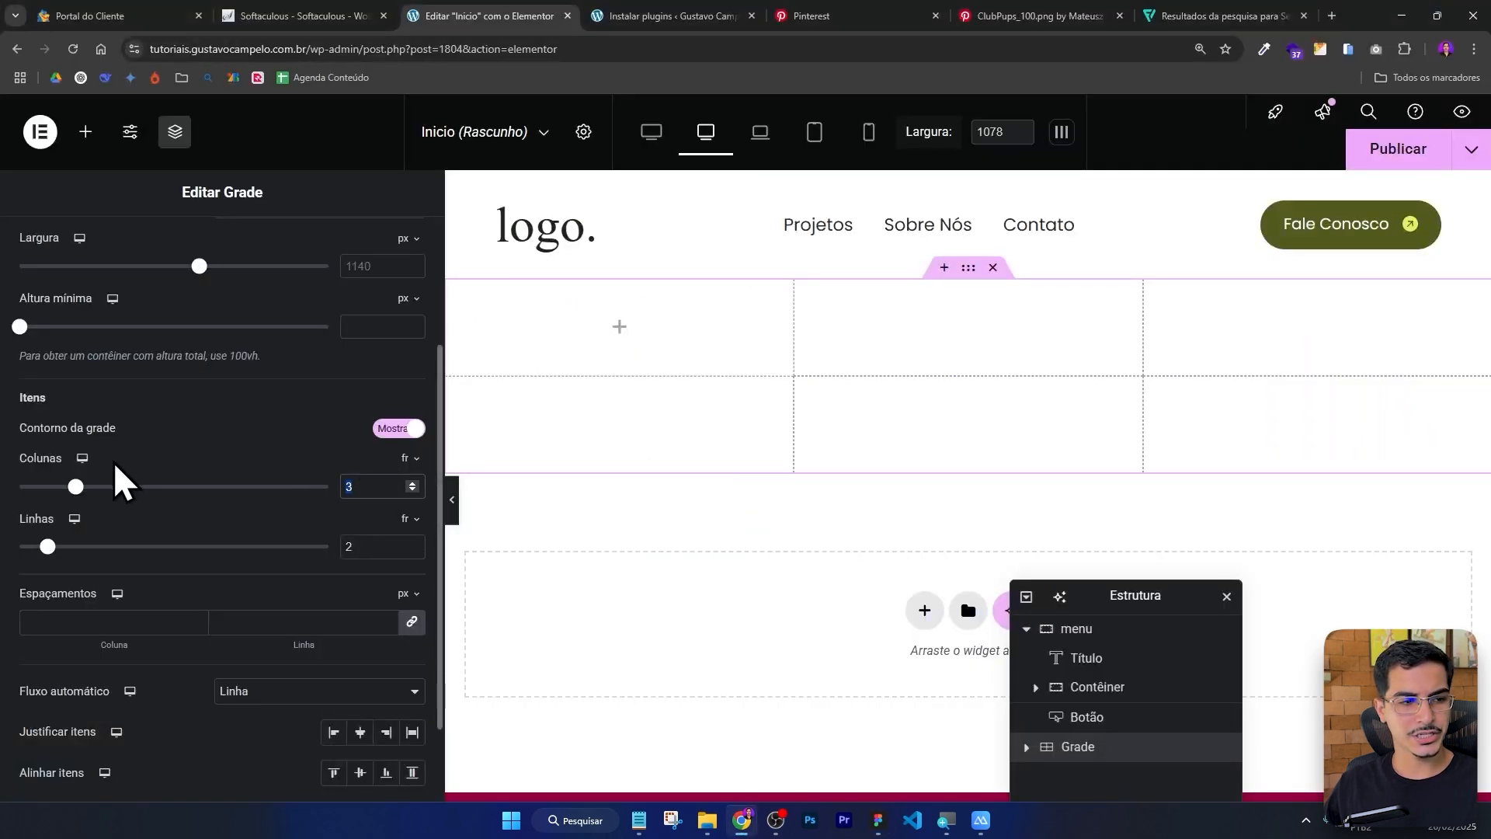
type("1")
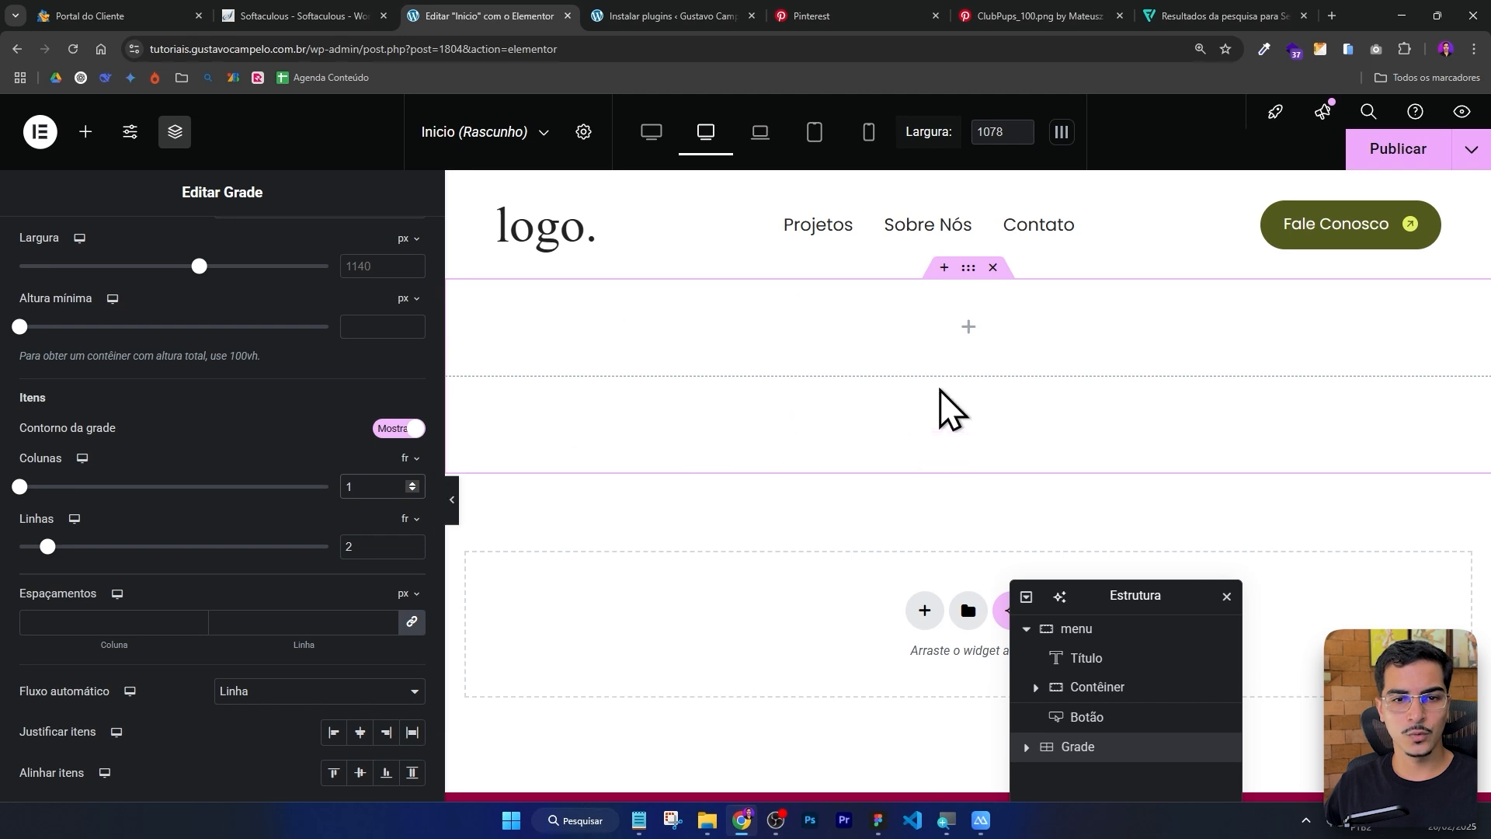
key("Tab")
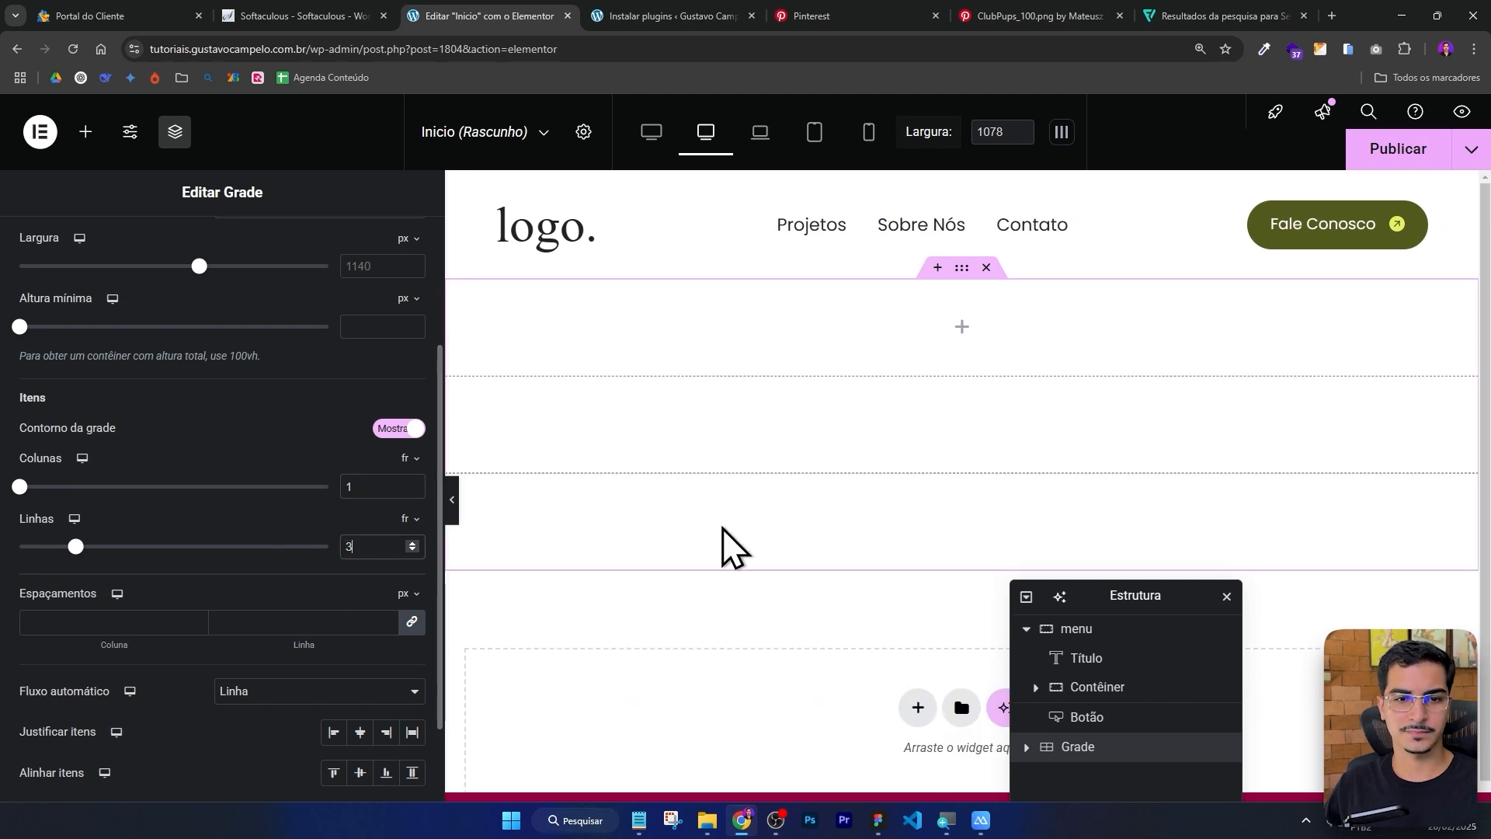
Copy the header's logo heading widget and paste it into the grid's first cell.
left_click(956, 326)
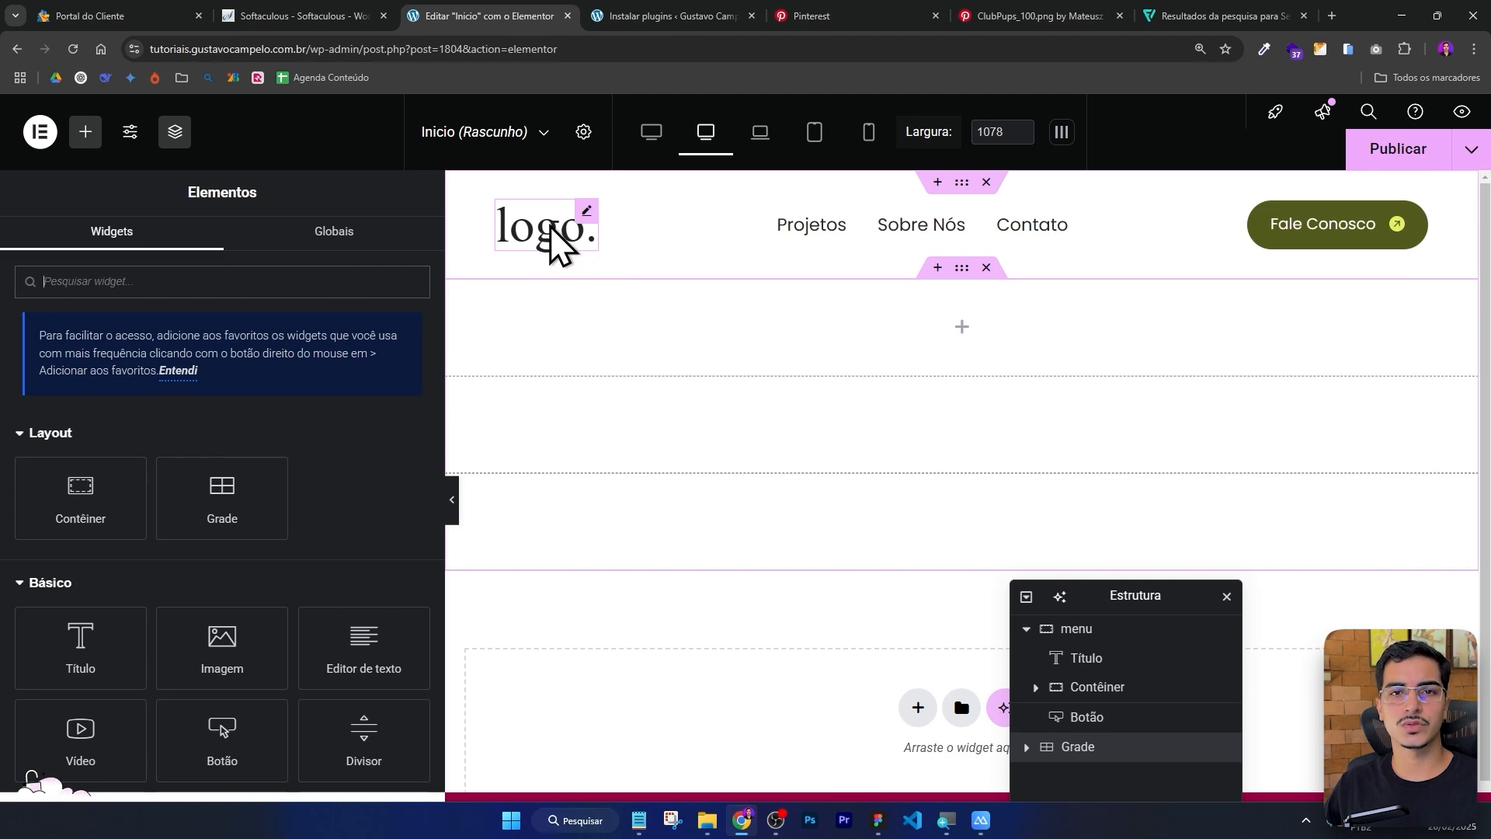
key("alt+Tab")
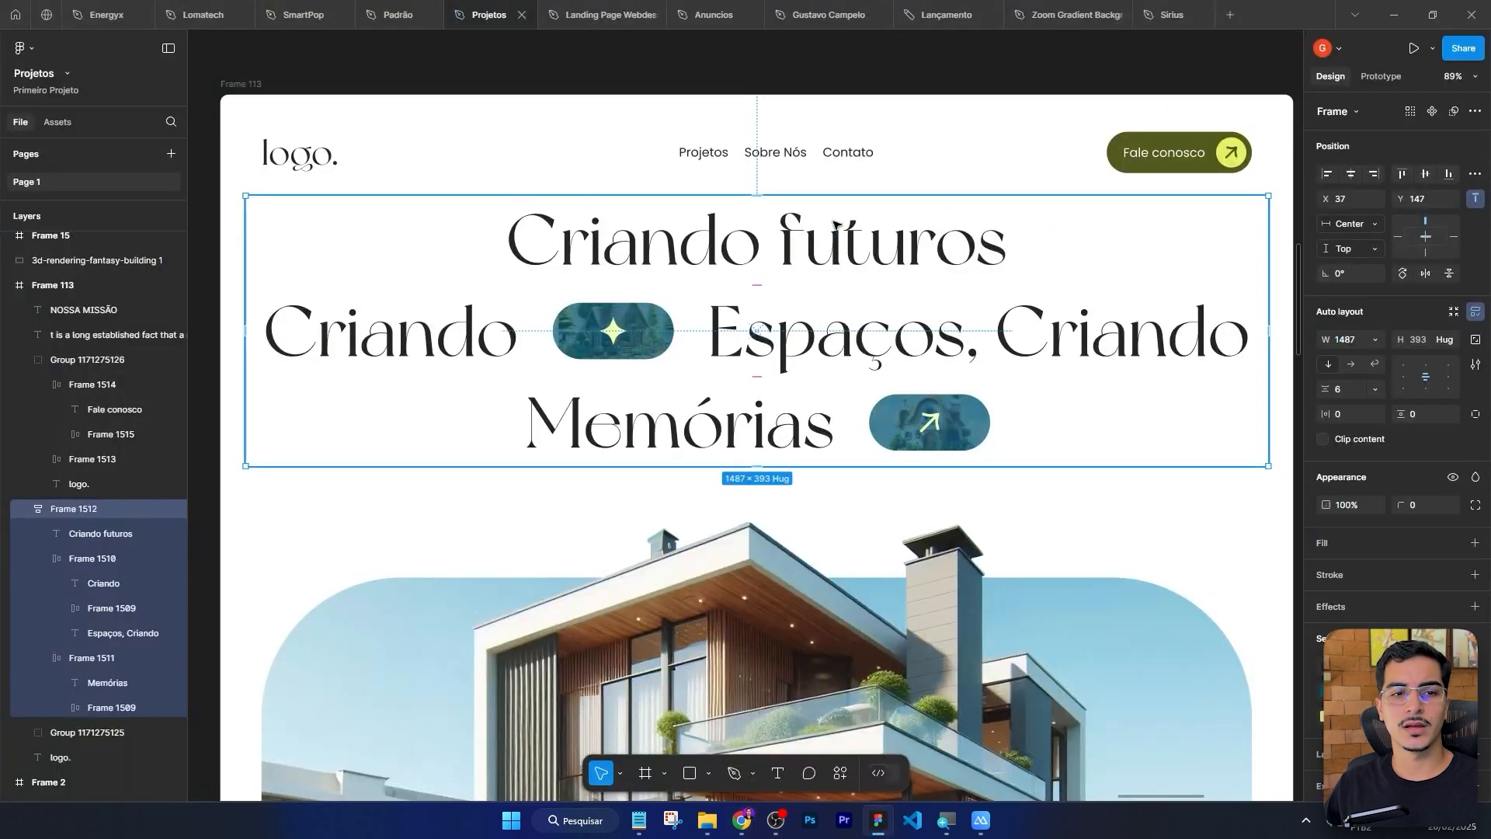
left_click(672, 237)
key("alt+Tab")
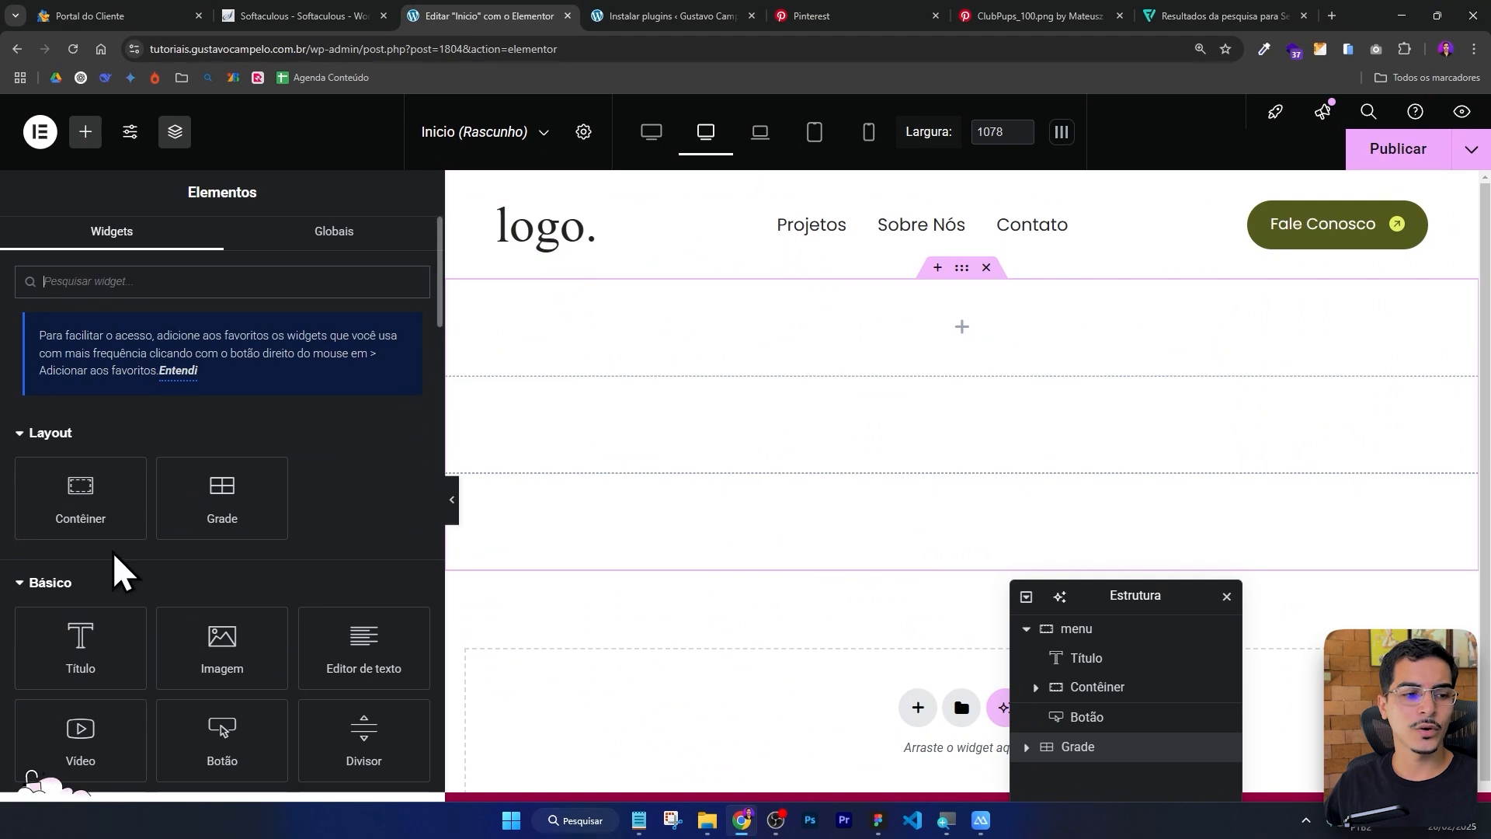
left_click_drag(84, 645, 383, 492)
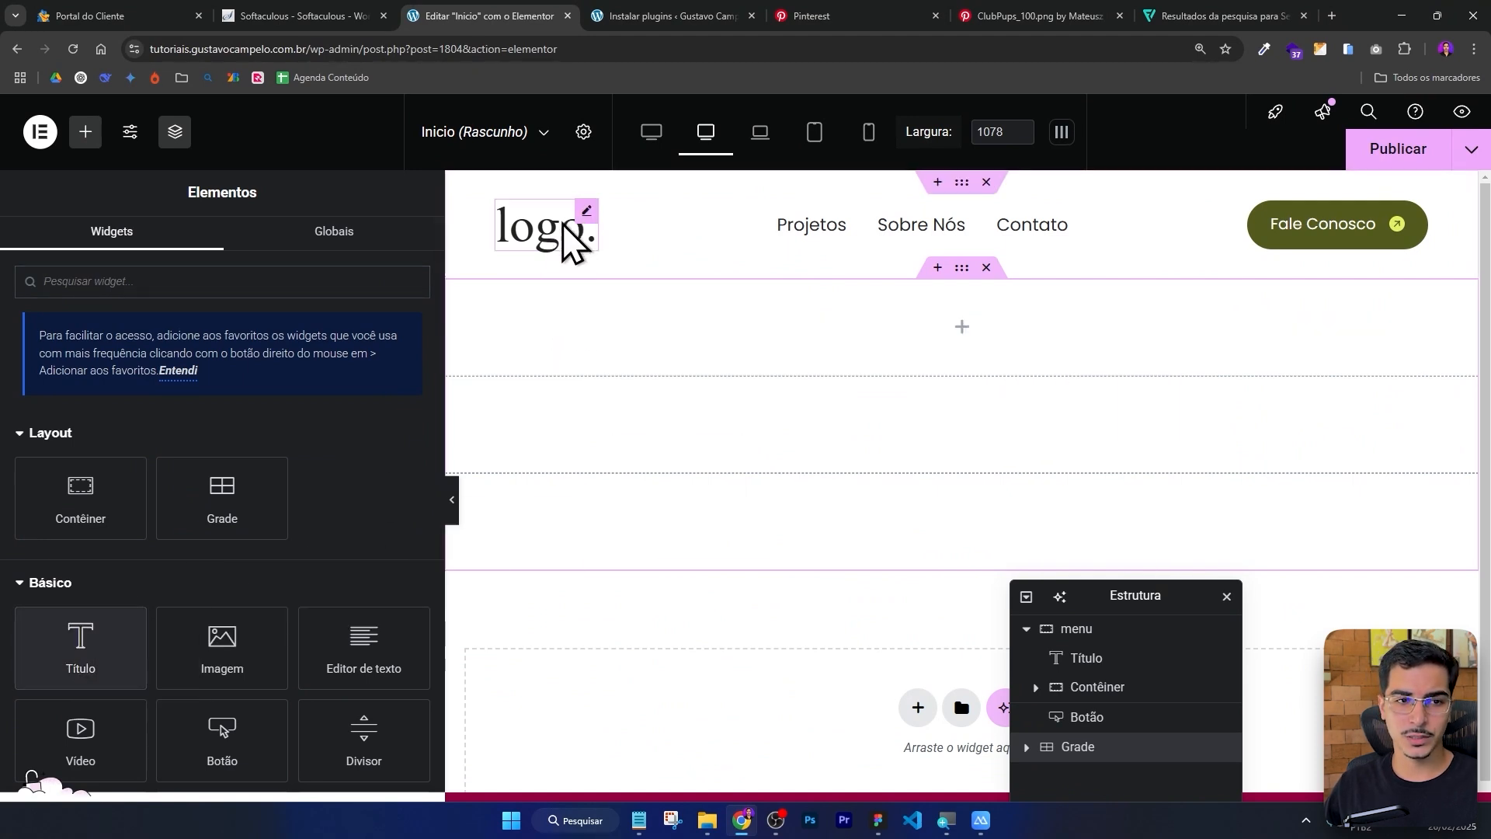
right_click(567, 243)
left_click(631, 324)
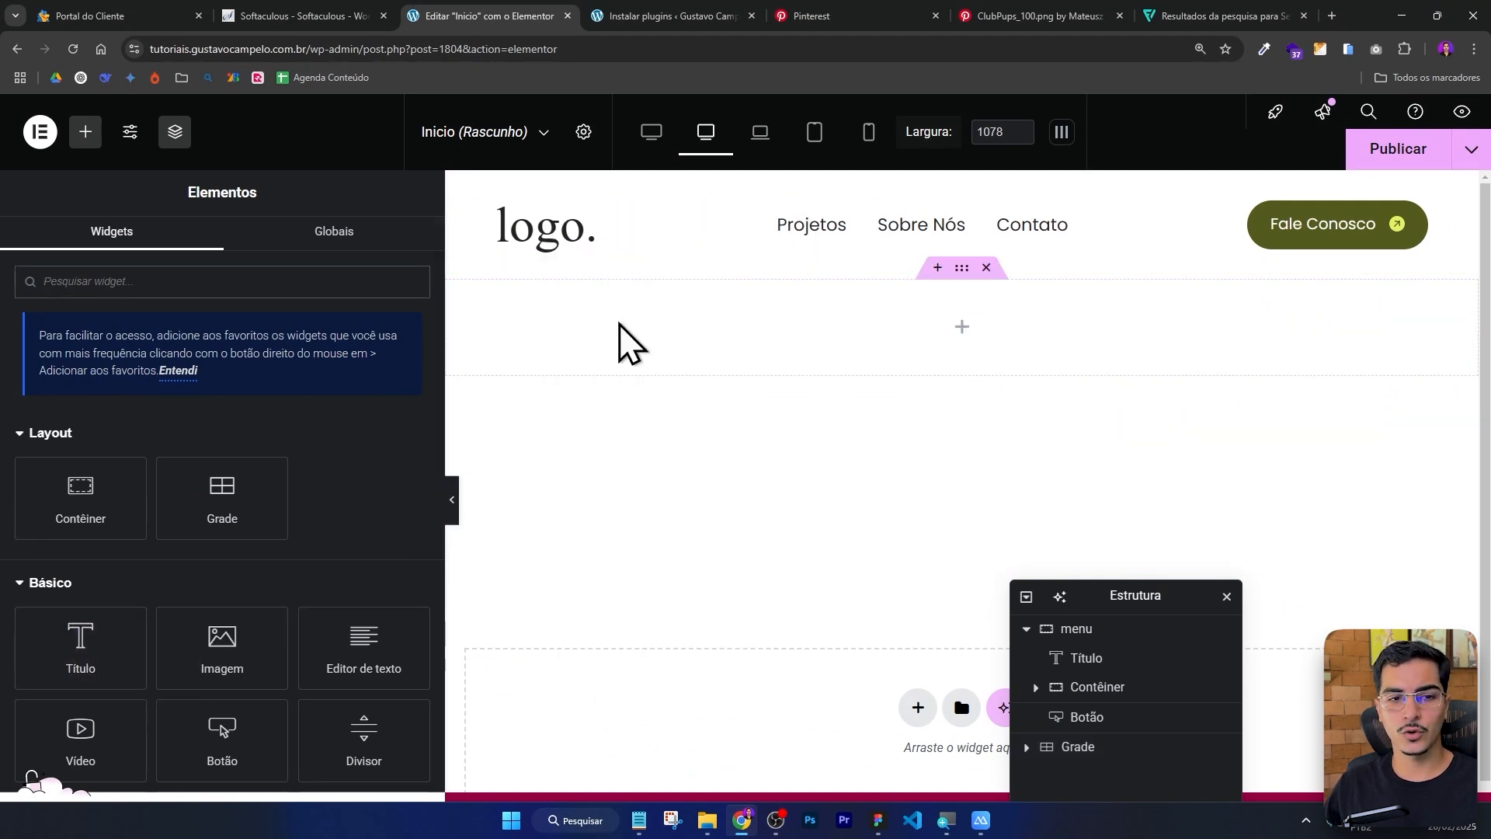
right_click(962, 346)
left_click(1005, 437)
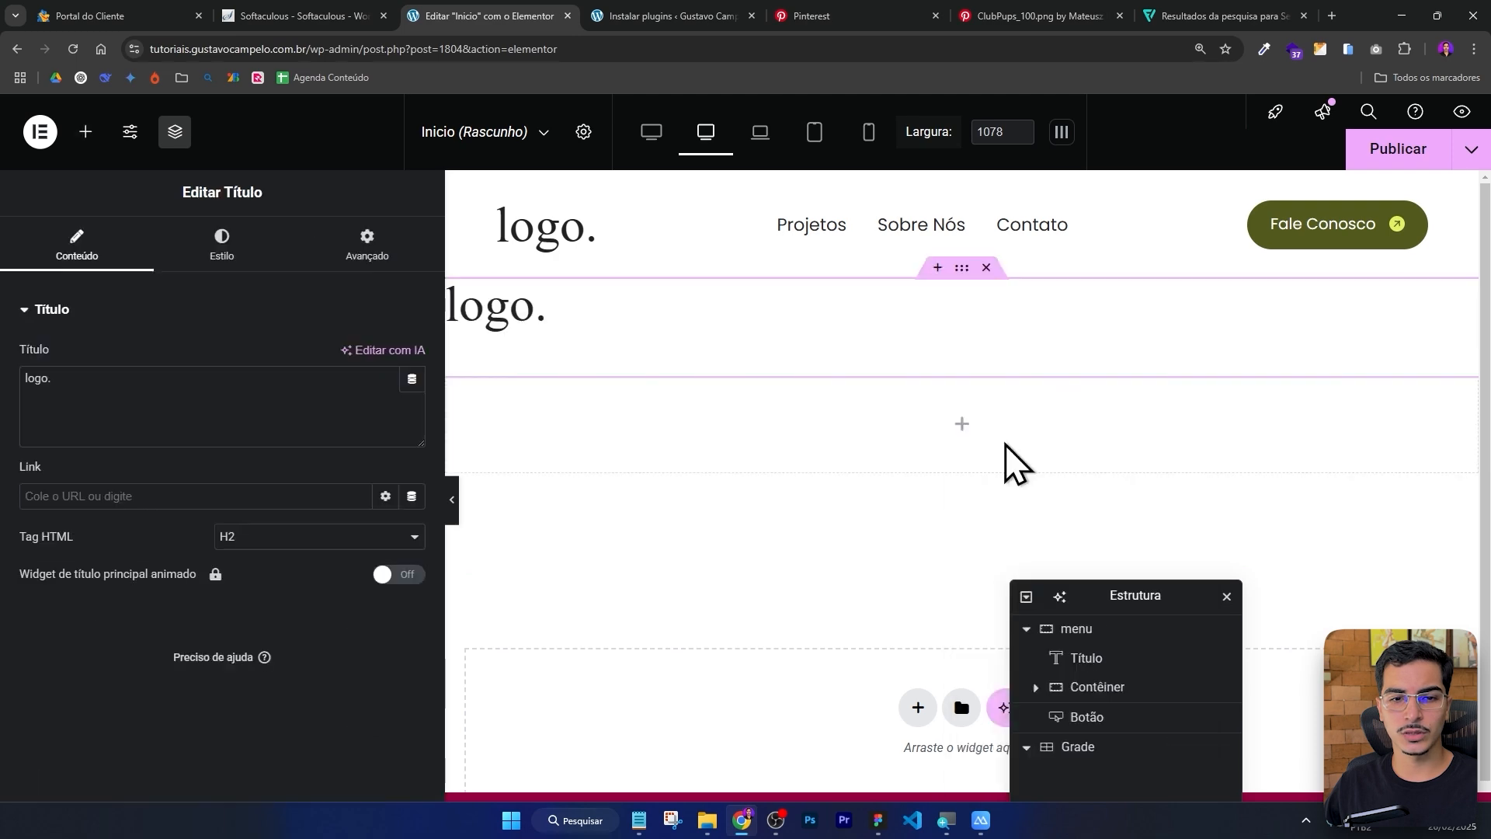
Change the pasted heading's text to Criando Futuros and center-align it.
left_click_drag(106, 373, 4, 393)
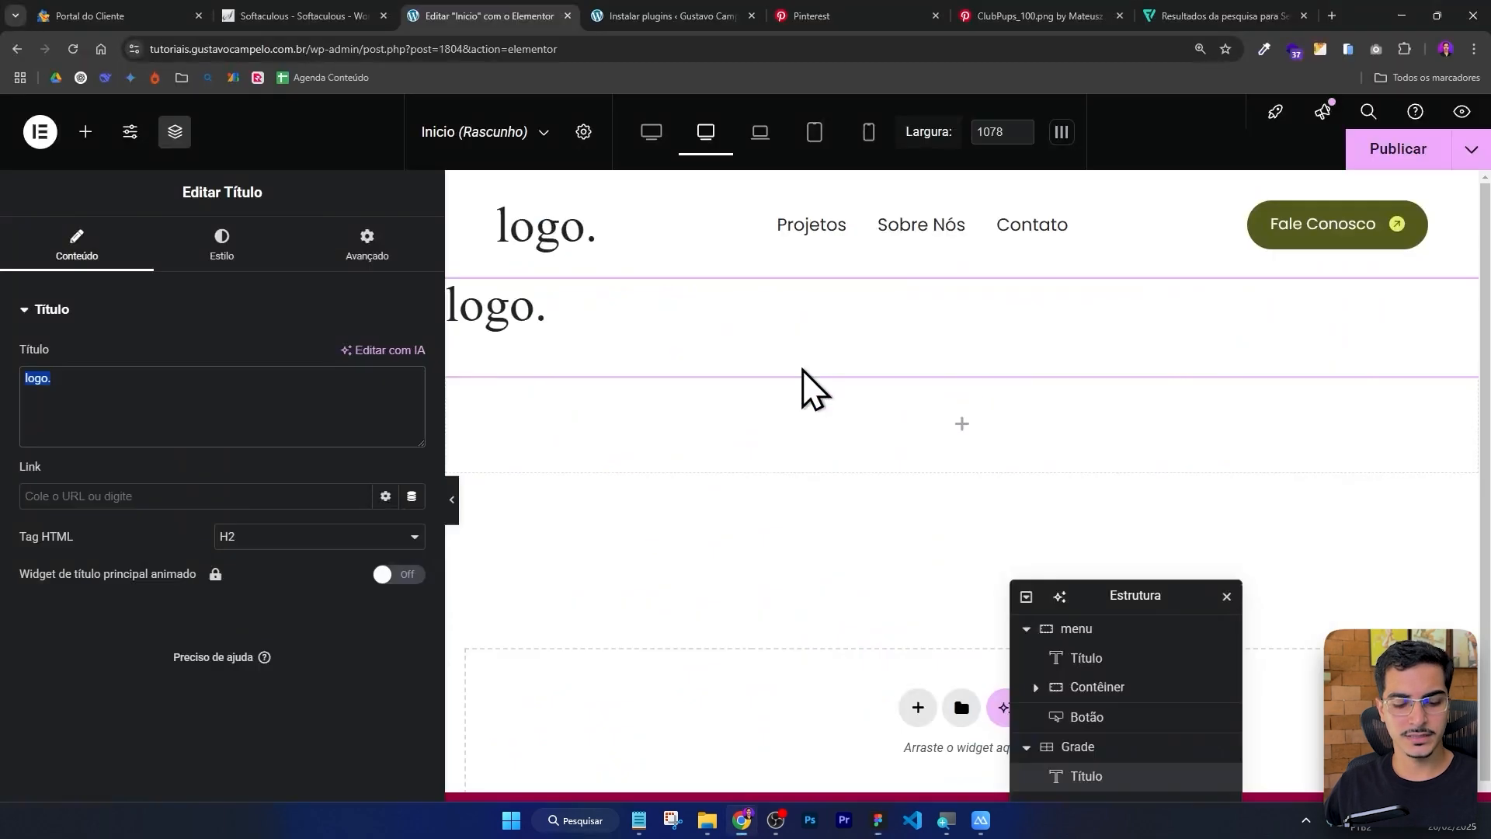
type("Criando Futuros")
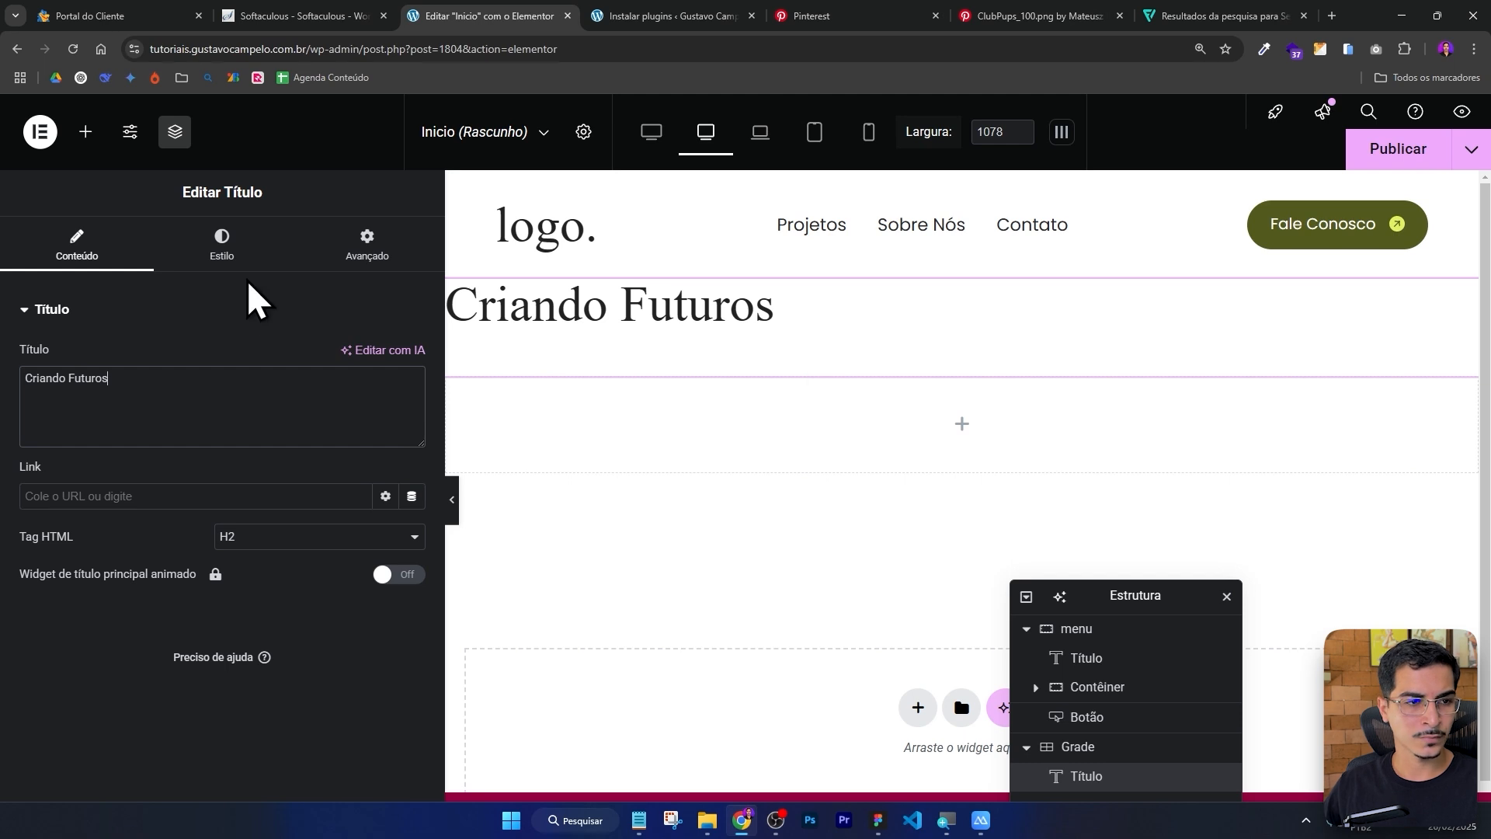
left_click(222, 261)
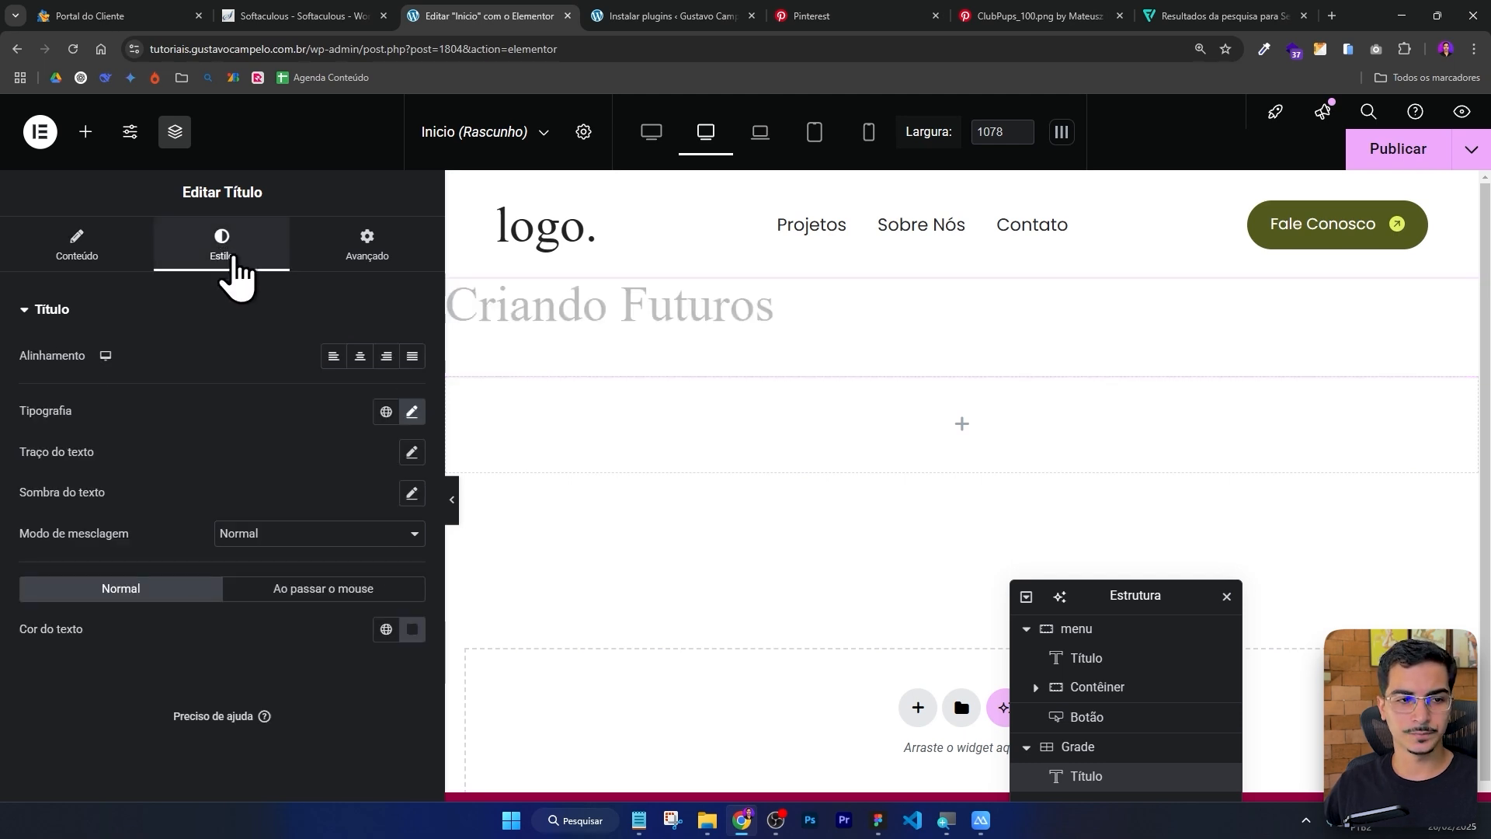
left_click(360, 357)
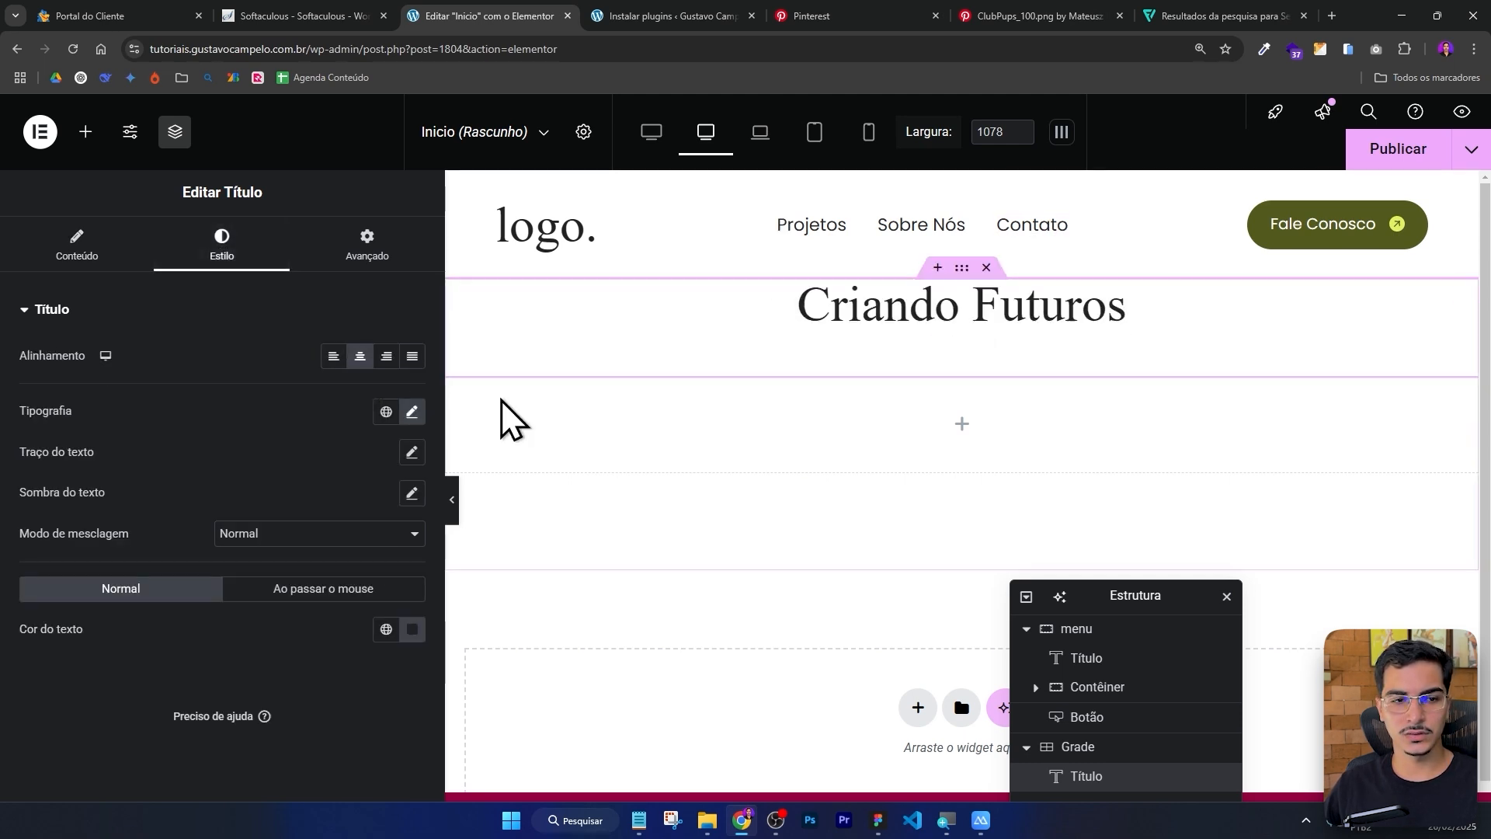
Set the Criando Futuros heading's typography size to 104 px.
left_click(412, 413)
left_click_drag(112, 564, 167, 575)
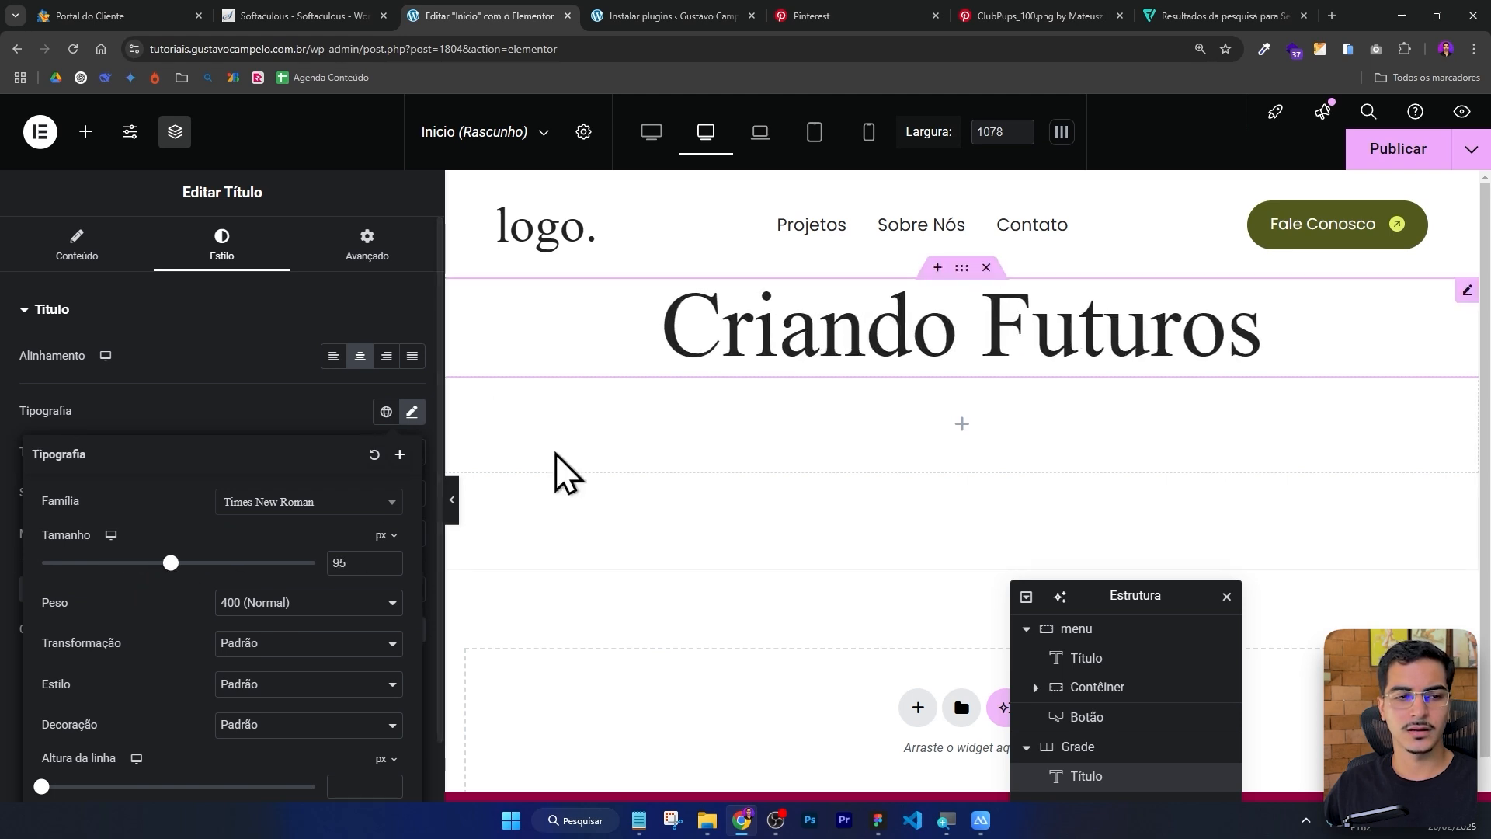
key("alt+Tab")
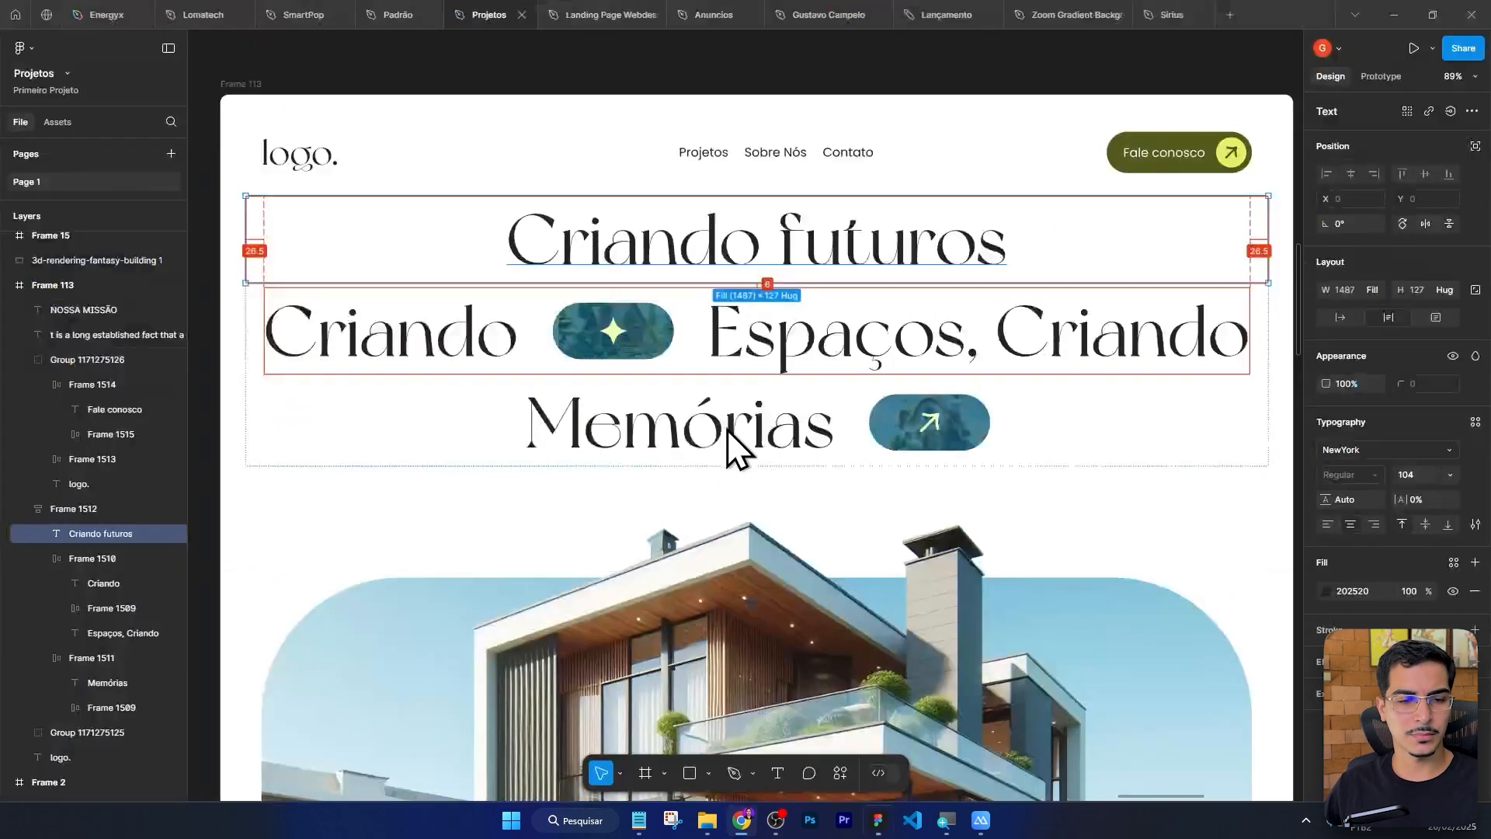
double_click(789, 250)
left_click(1180, 244)
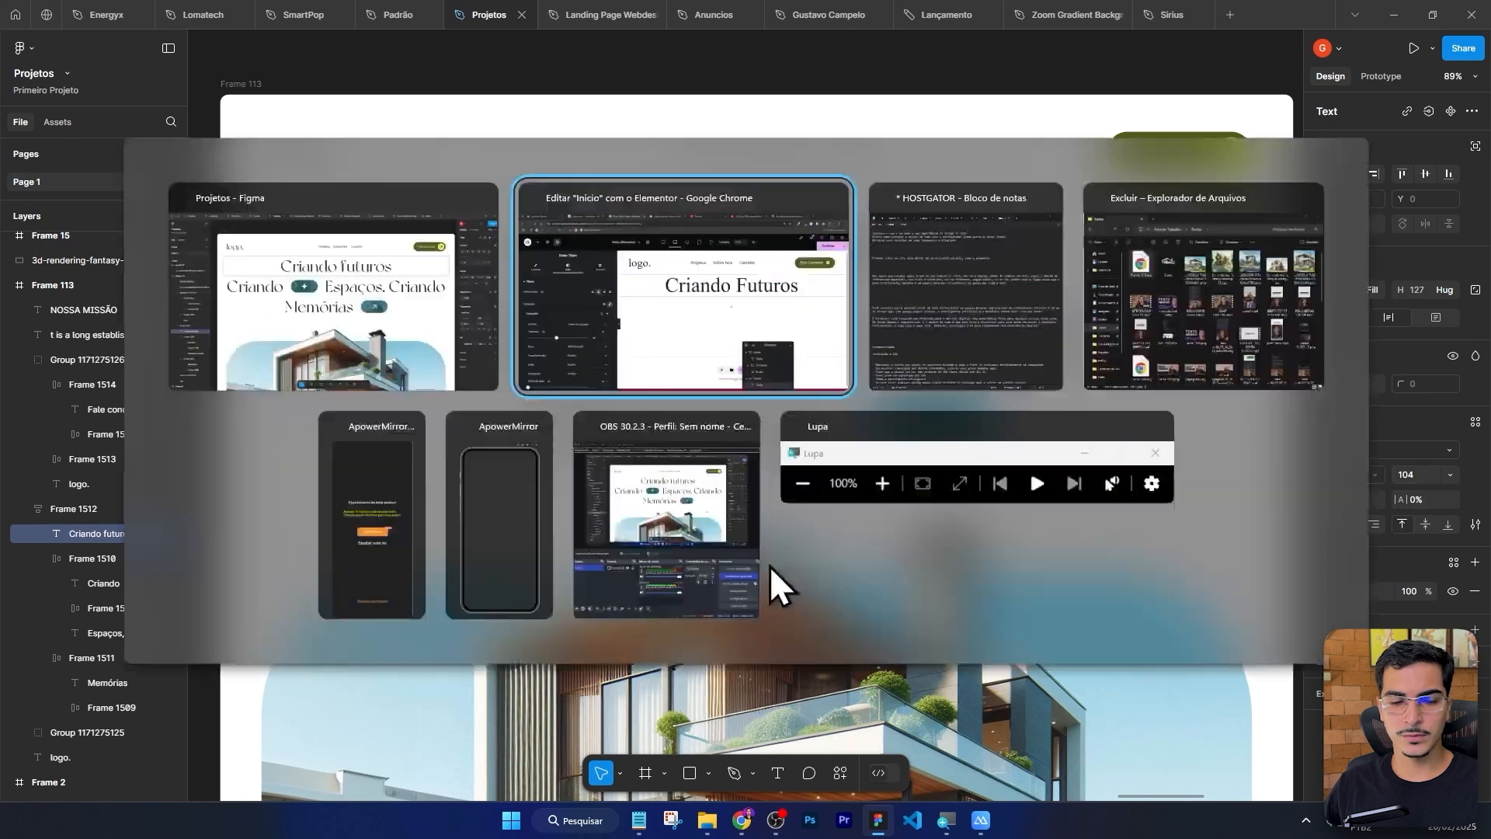
key("alt+Tab")
type("104")
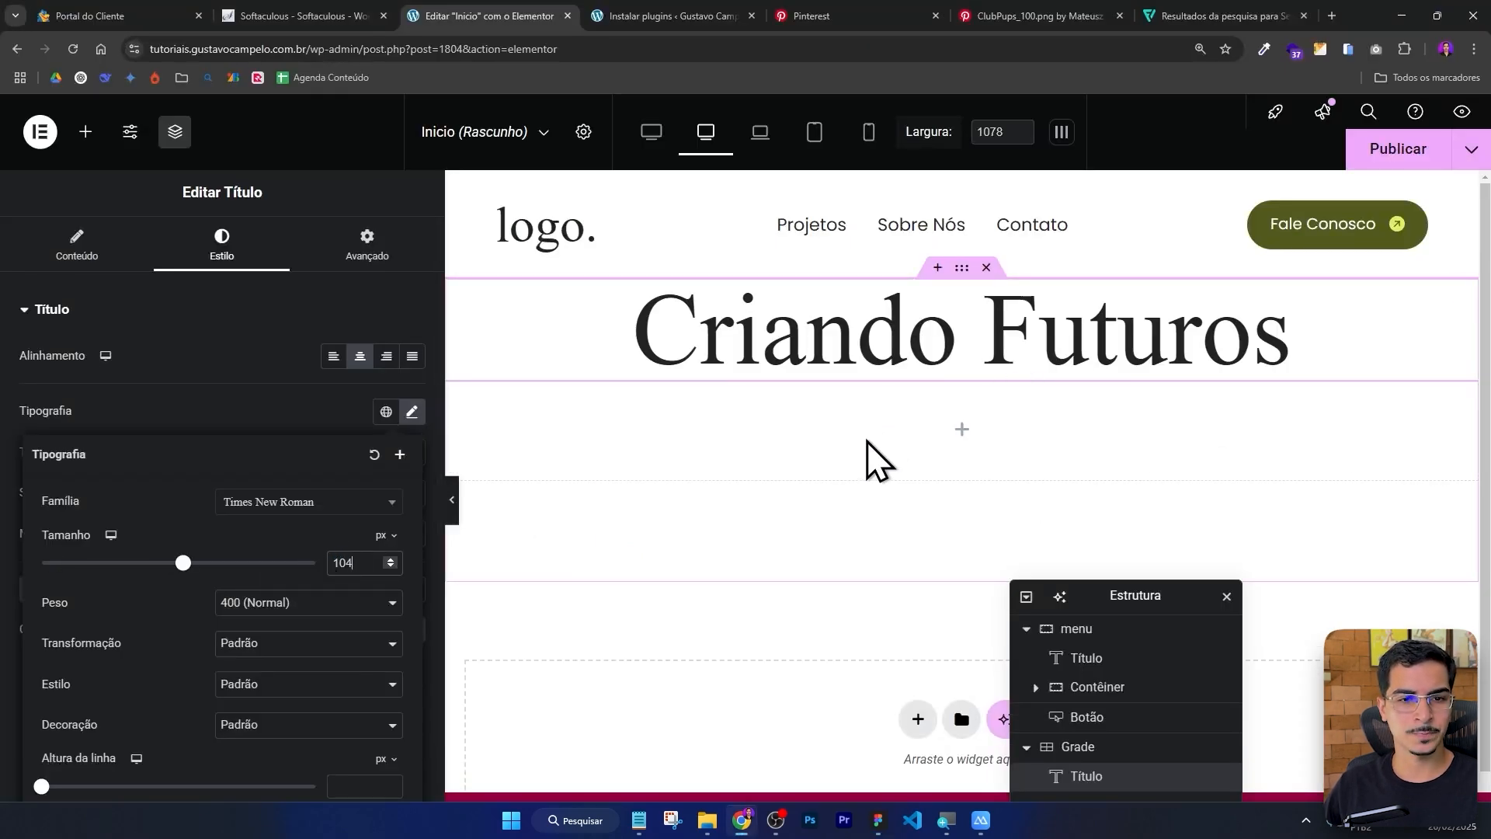
Inspect the second heading line's text blocks and image pill frame in the Figma design.
key("alt+Tab")
key("Escape")
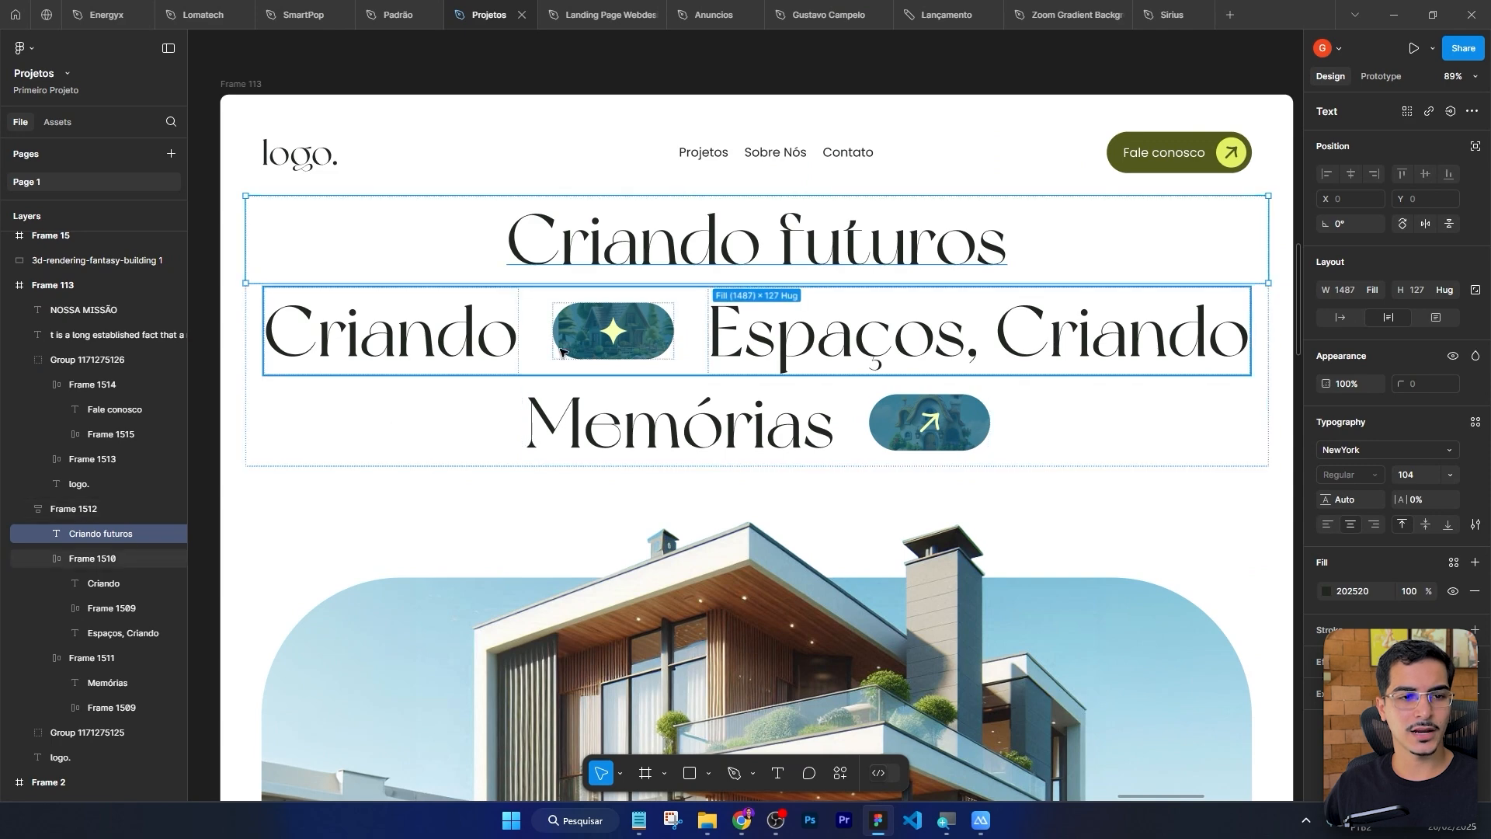
left_click(385, 345)
left_click(385, 346)
left_click(621, 330)
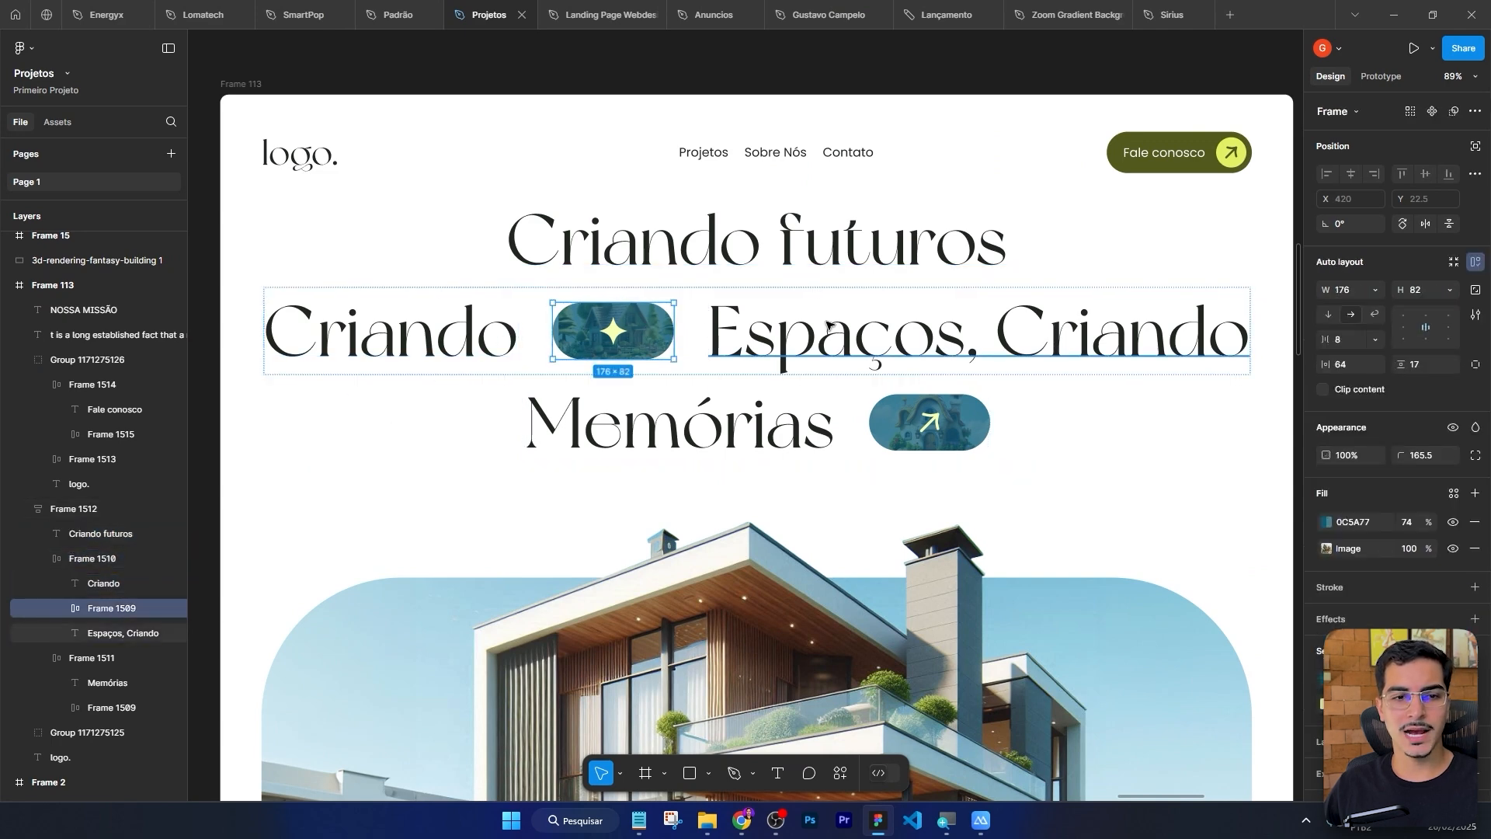
left_click(352, 383)
left_click(319, 374)
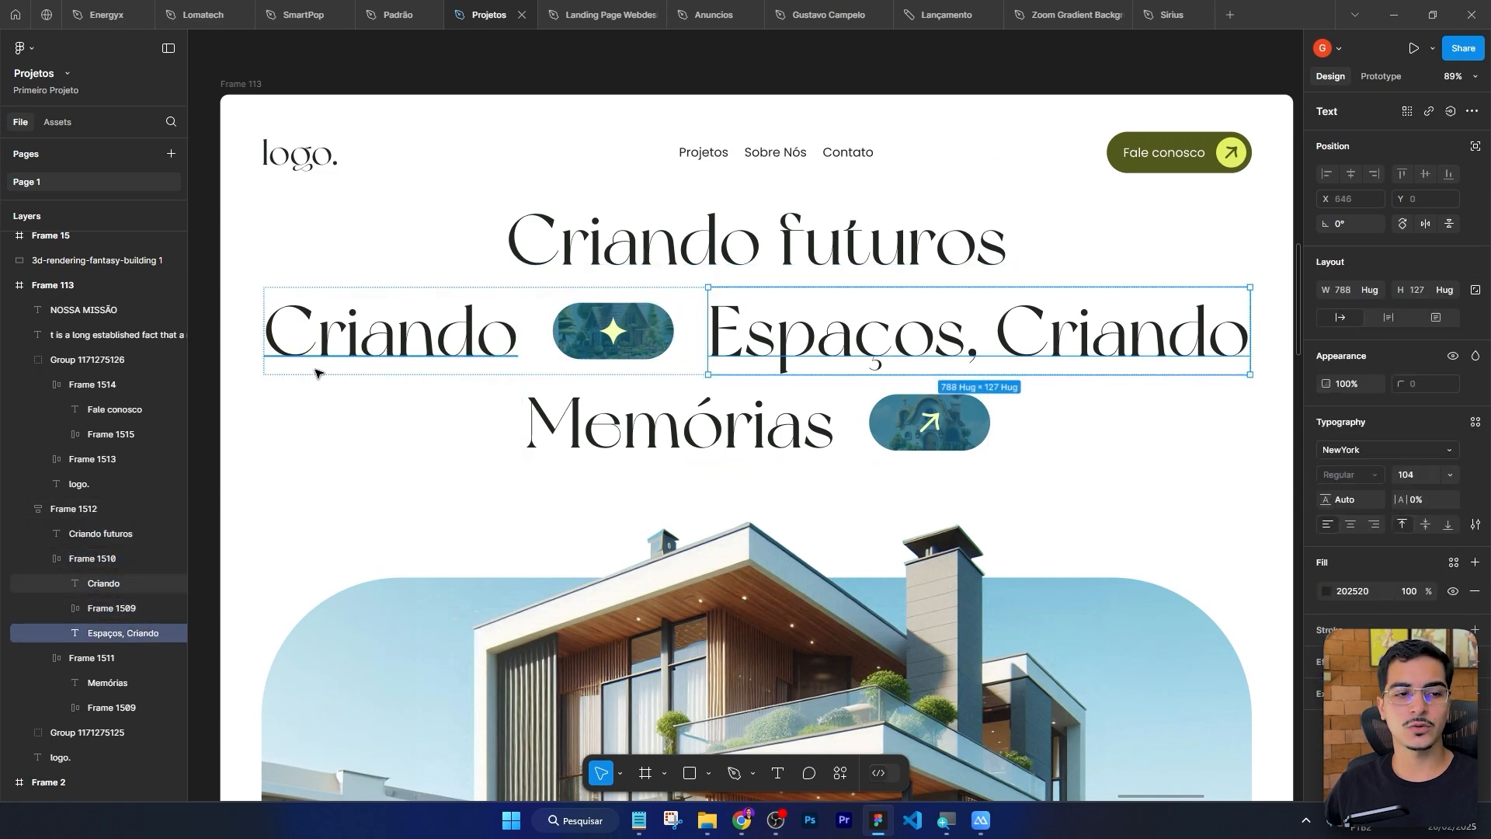
left_click(307, 377)
left_click(551, 373)
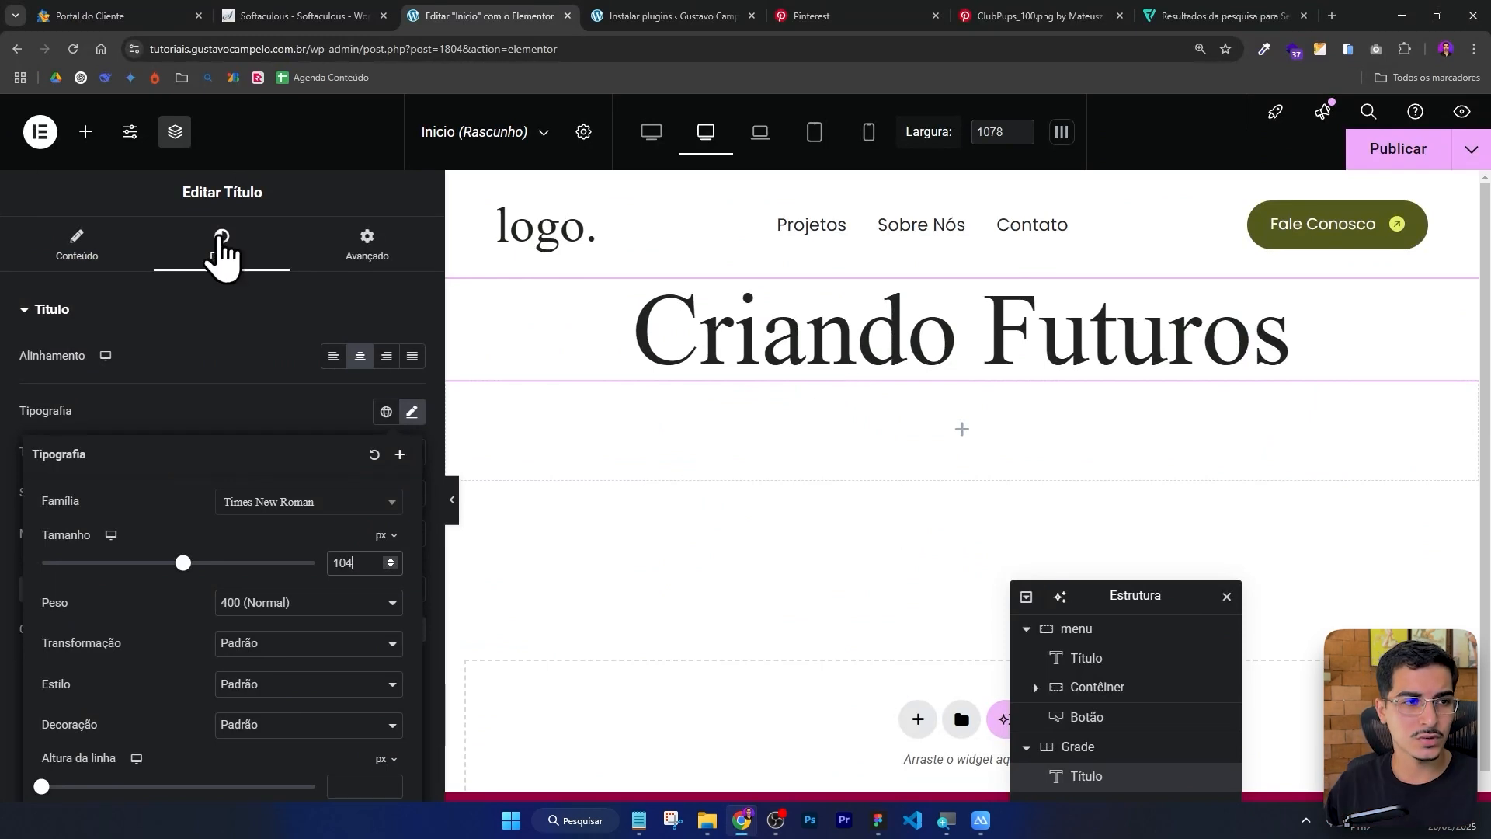
Add a Container into the grid's second cell and move the Structure navigator aside.
left_click(86, 133)
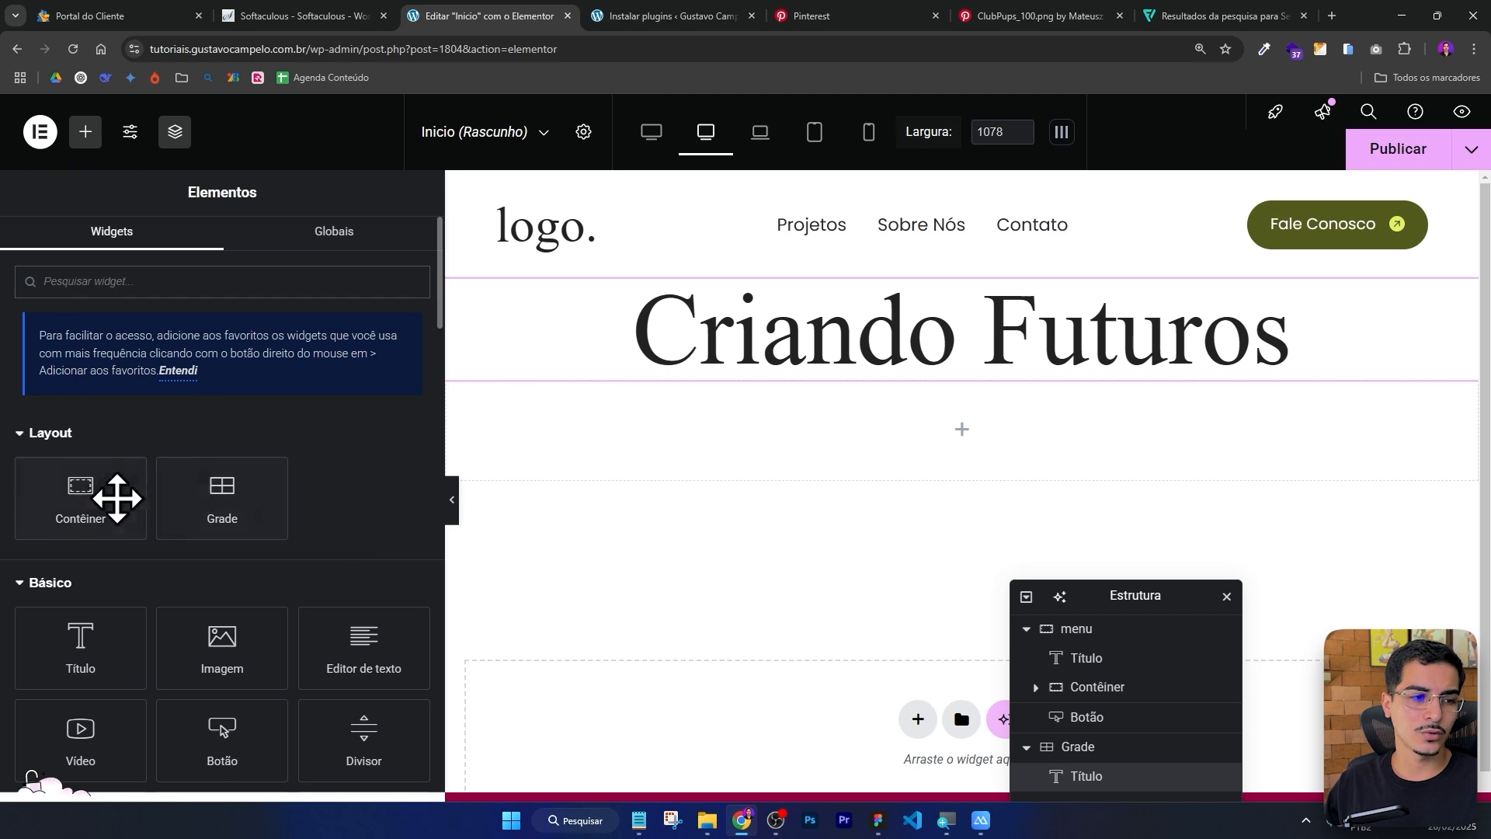
left_click_drag(116, 498, 957, 440)
left_click_drag(1111, 602, 1131, 303)
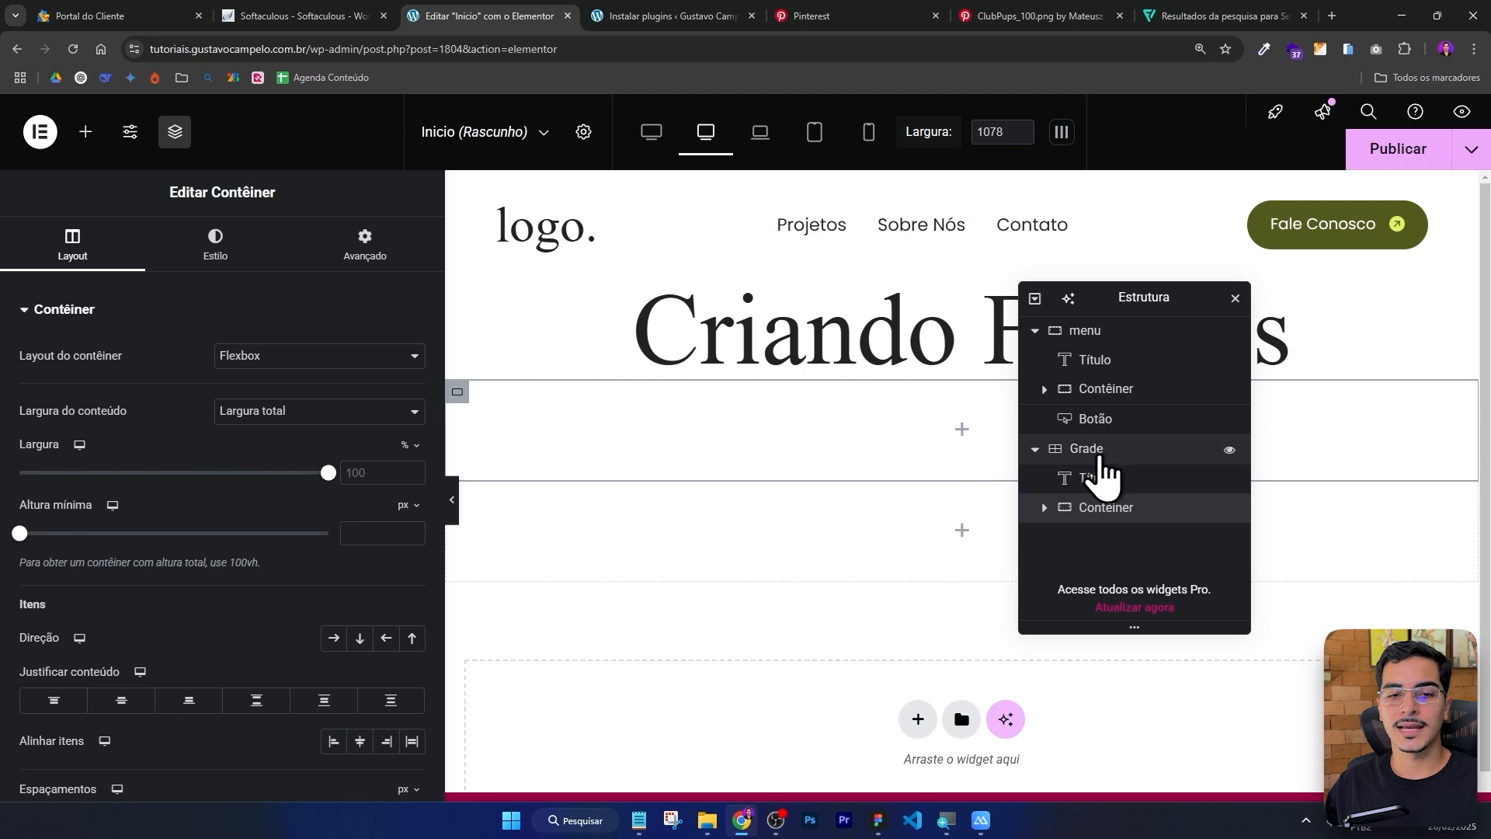
left_click(89, 155)
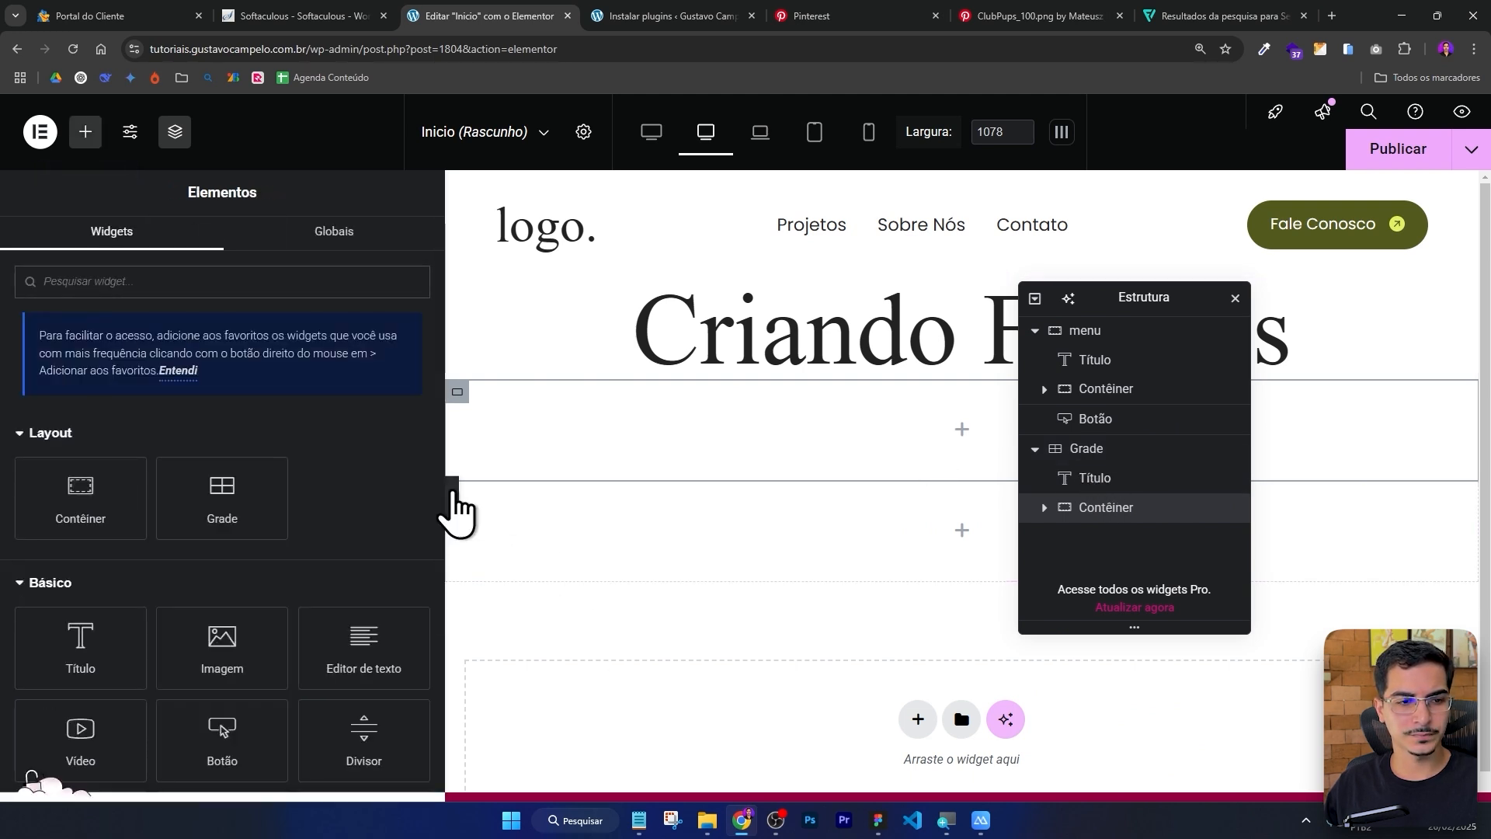
Copy the Criando Futuros heading and paste it inside the new container.
right_click(800, 332)
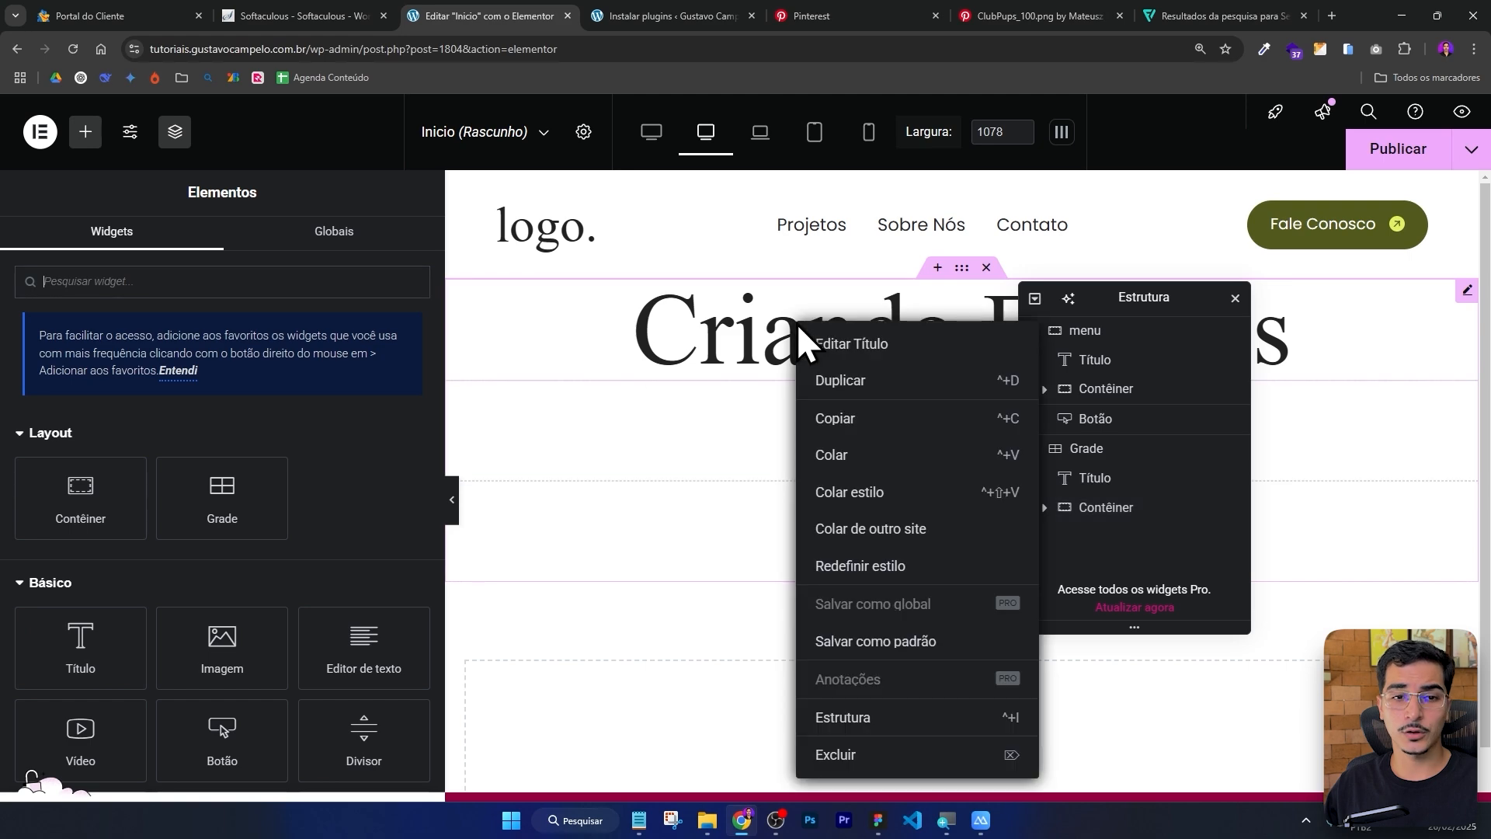
left_click(837, 427)
right_click(872, 425)
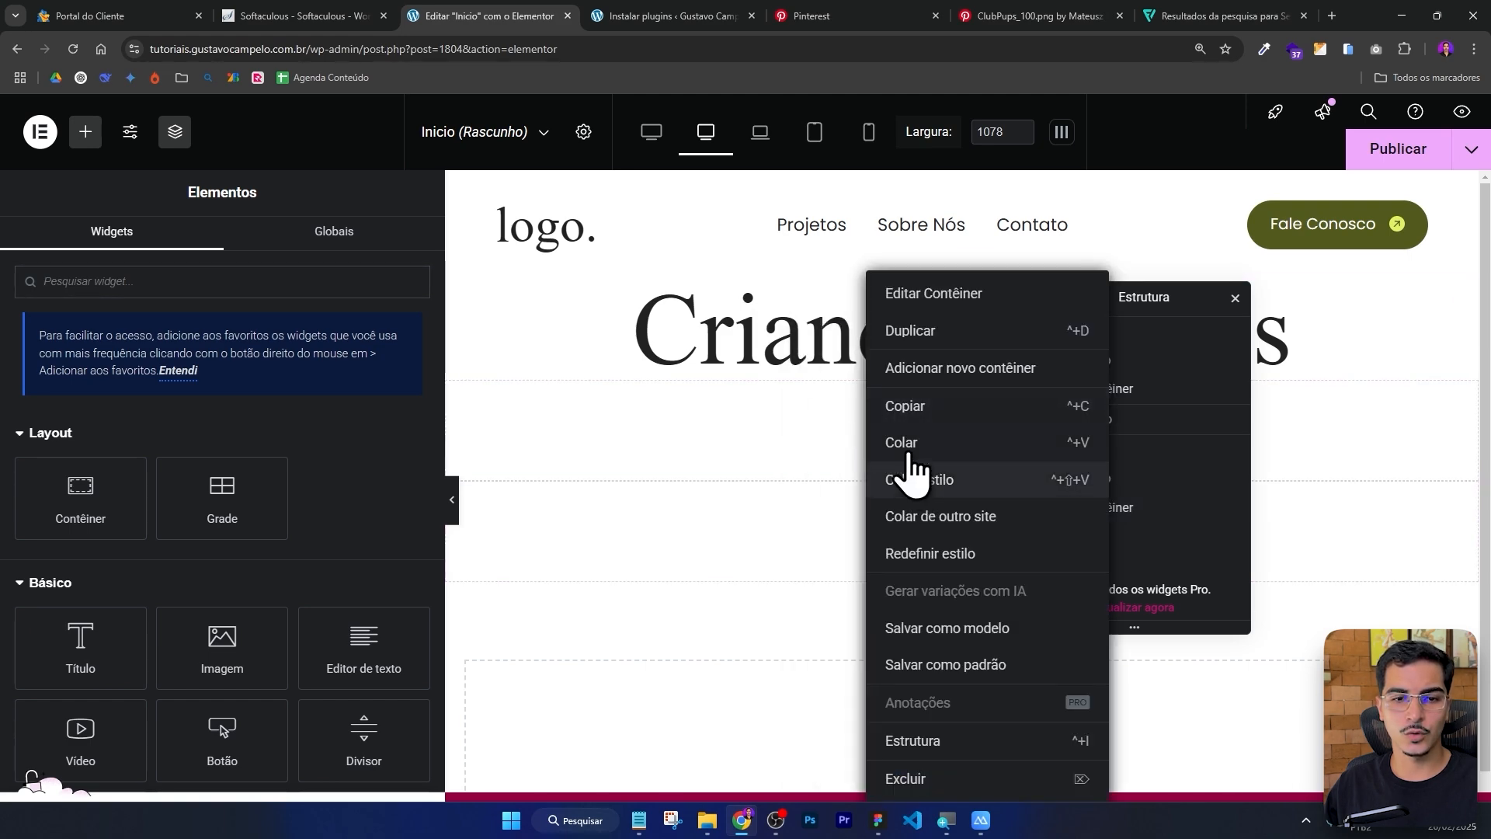
left_click(903, 447)
left_click_drag(1092, 300, 1189, 479)
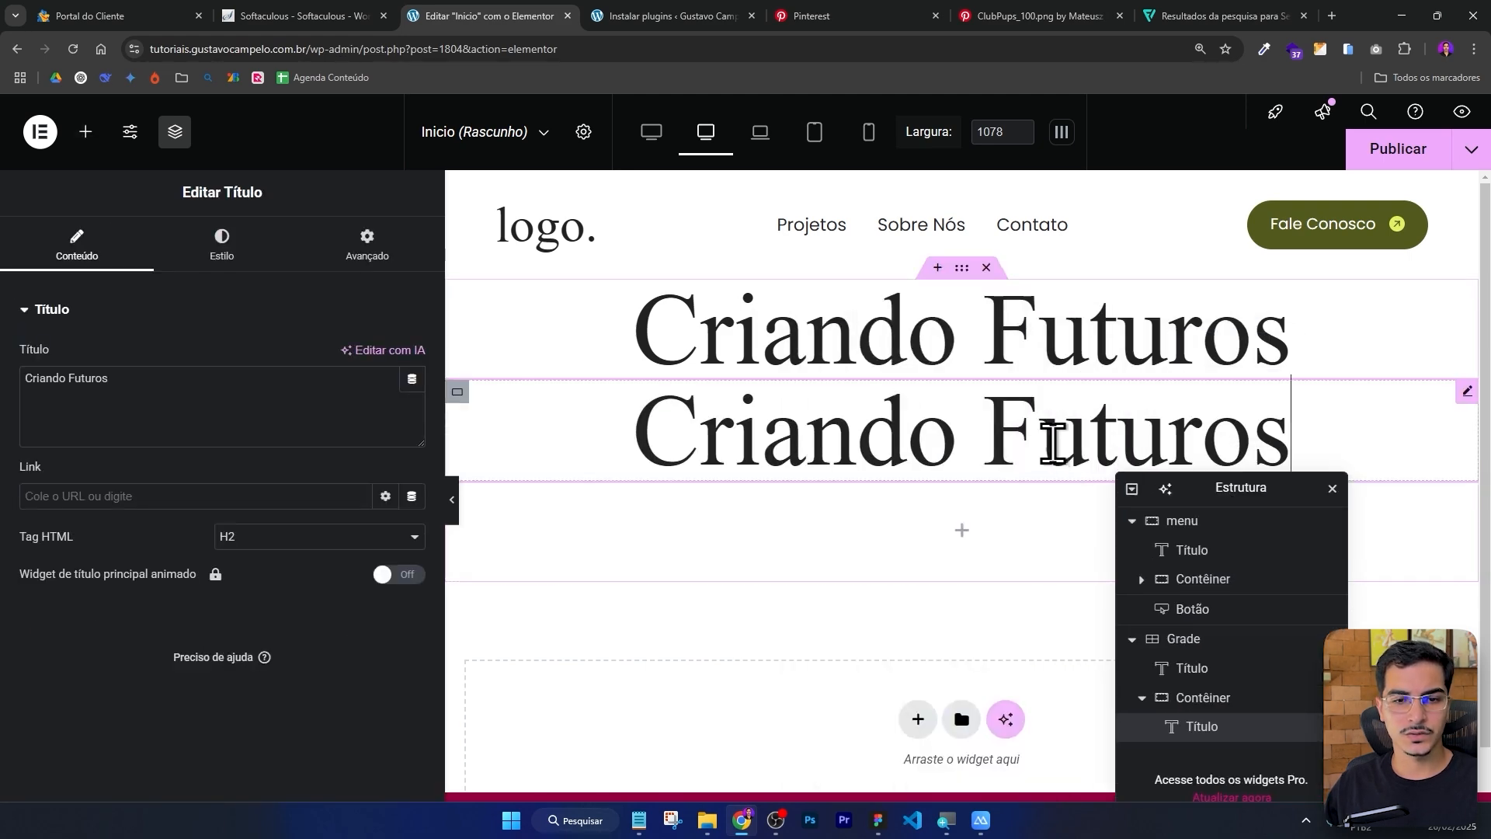
Change the copied heading's text to Criando.
key("alt+Tab")
Inspect the star image pill frame on the second heading line in the Figma design.
key("alt+Tab")
left_click(61, 389)
key("ctrl+a")
type("C")
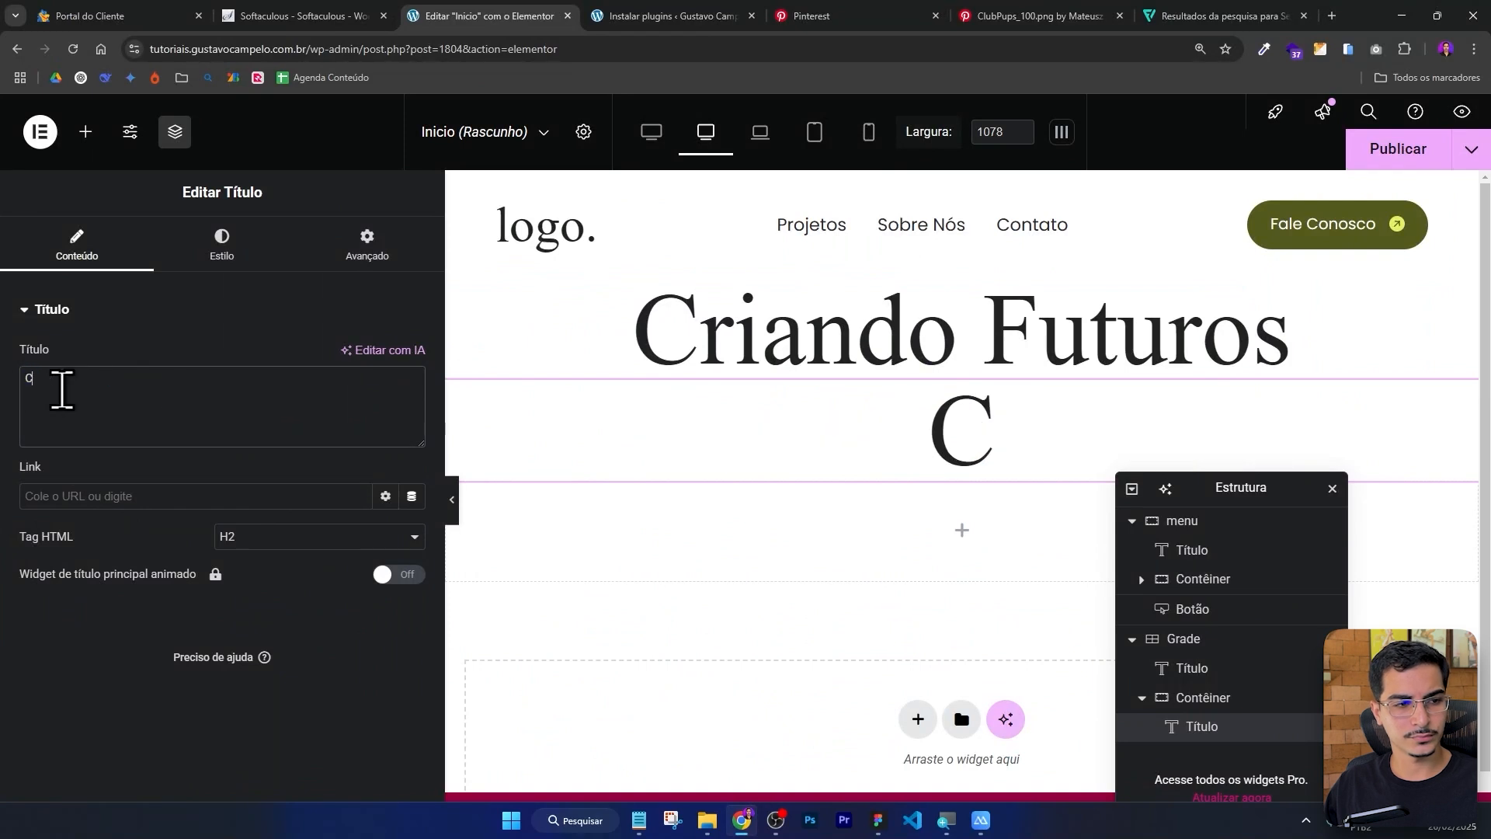
type("riando")
key("alt+Tab")
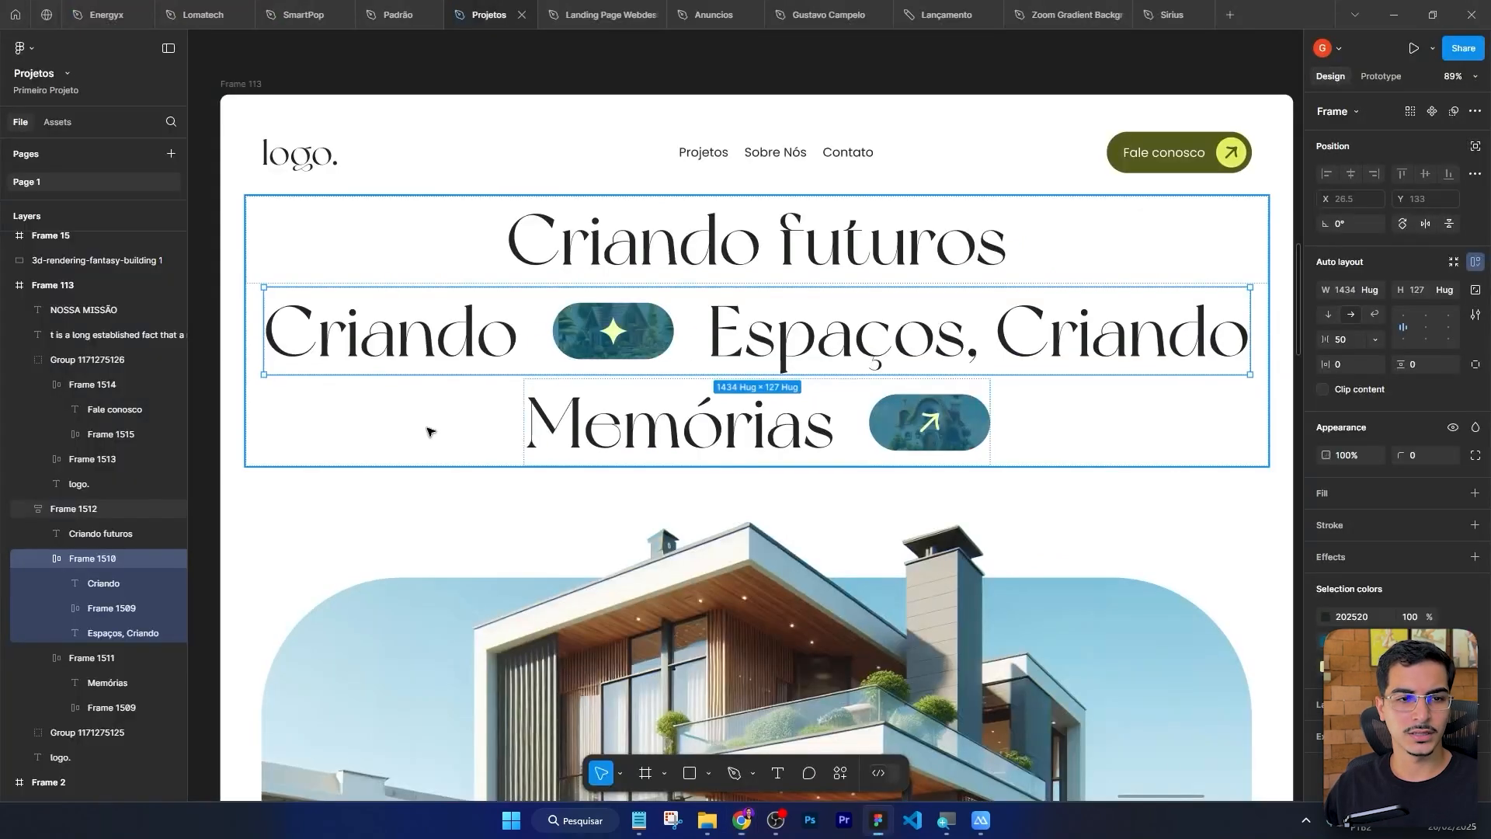
double_click(628, 334)
double_click(619, 333)
left_click(683, 336)
double_click(661, 336)
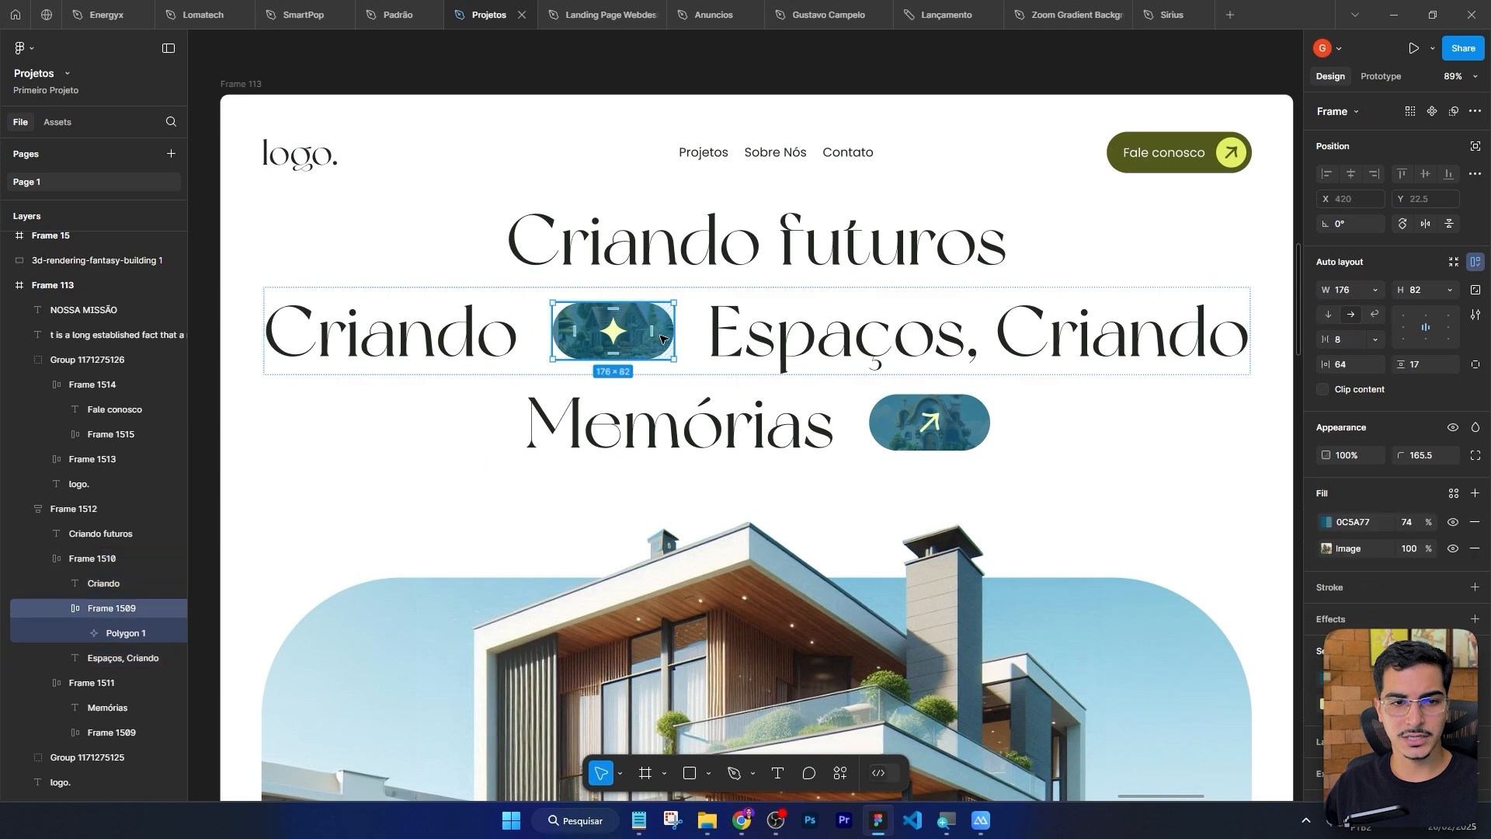
key("alt+Tab")
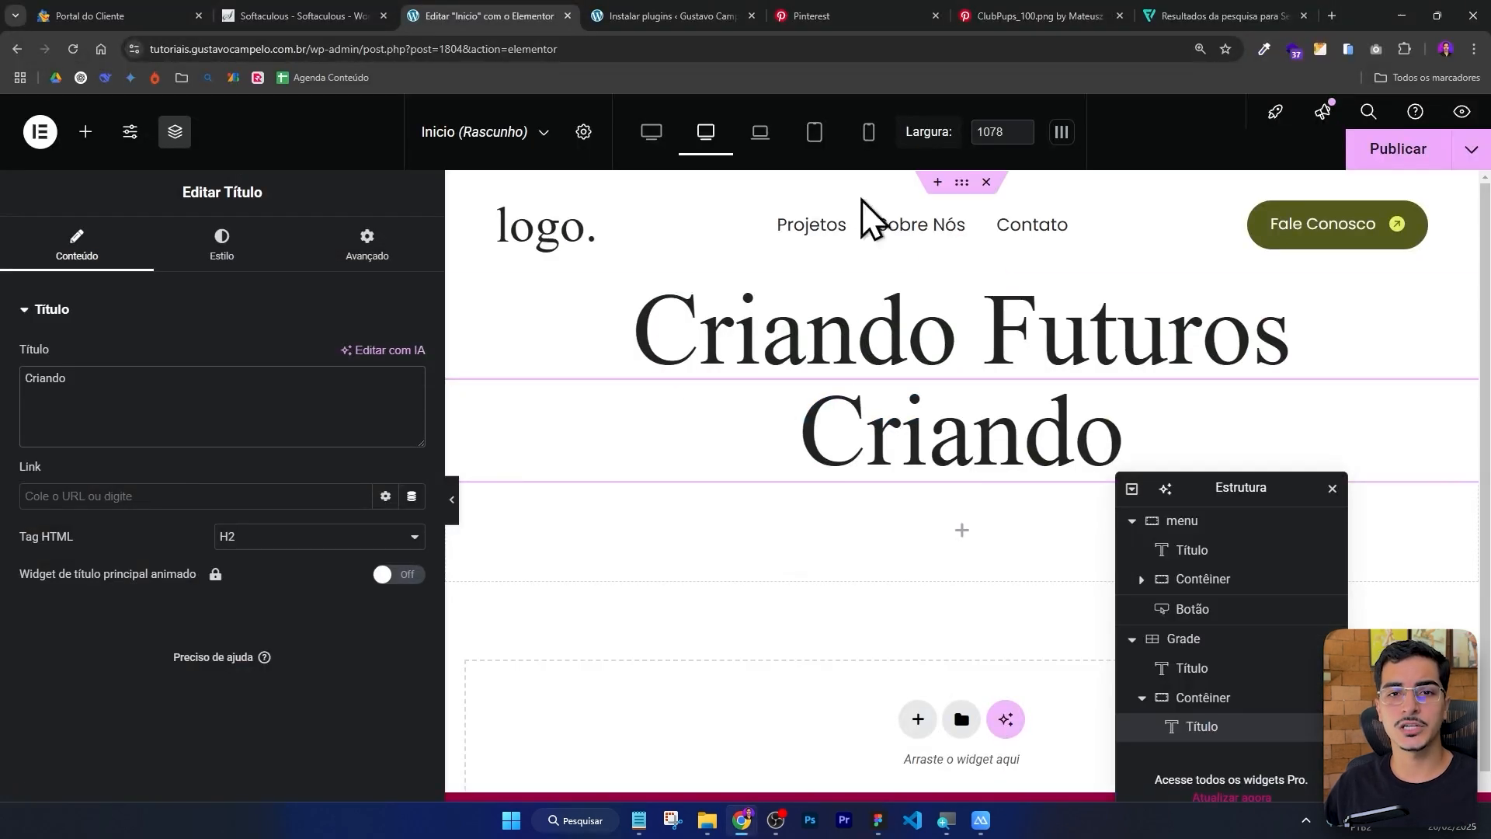
Open Unsplash and Freepik in browser tabs to browse for free images.
left_click(1212, 10)
left_click(1087, 48)
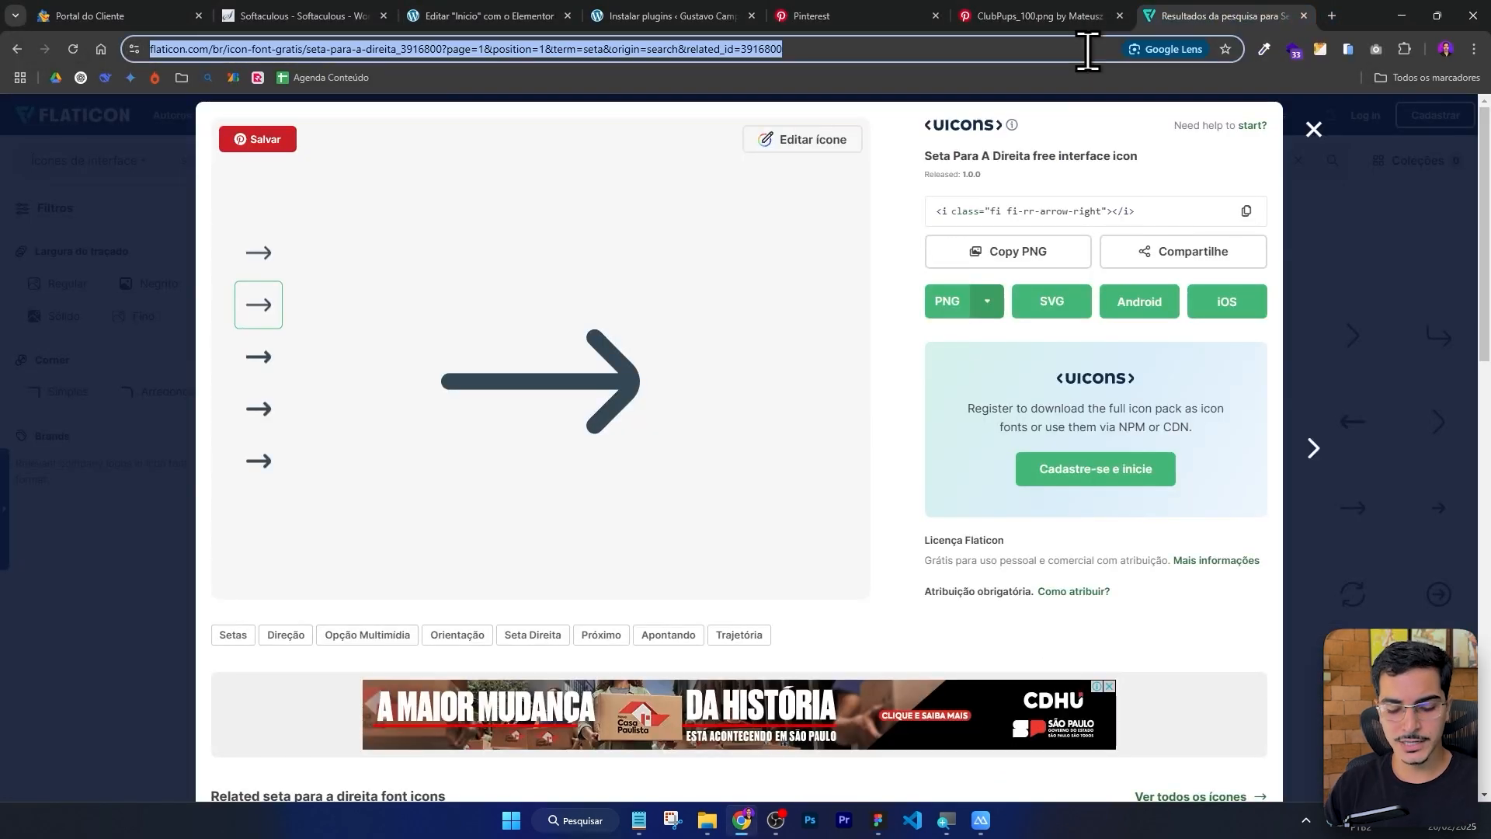
type("unsplash.com")
key("Return")
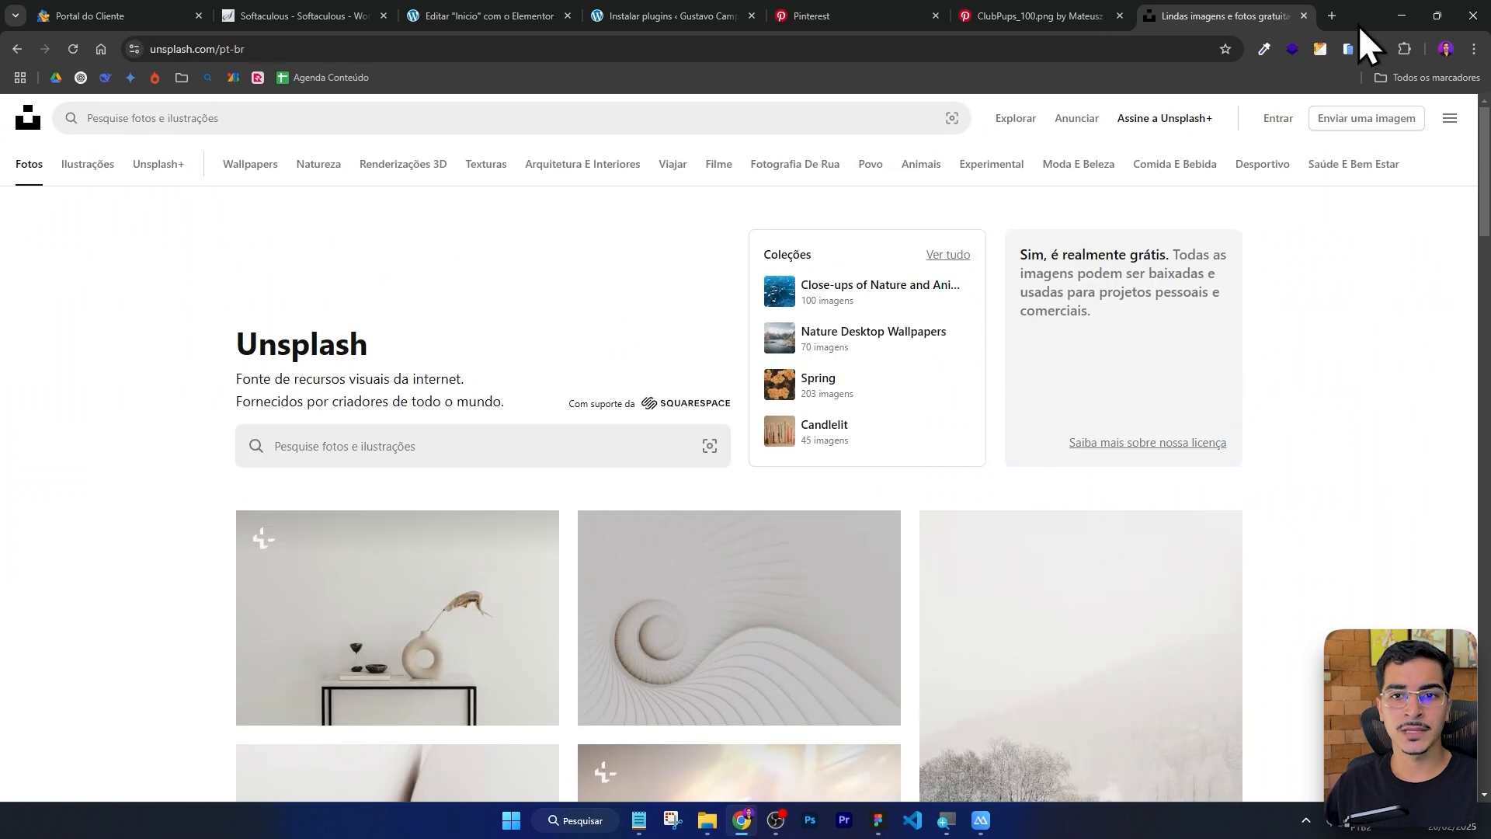
left_click(1336, 18)
type("freepik.com")
key("Return")
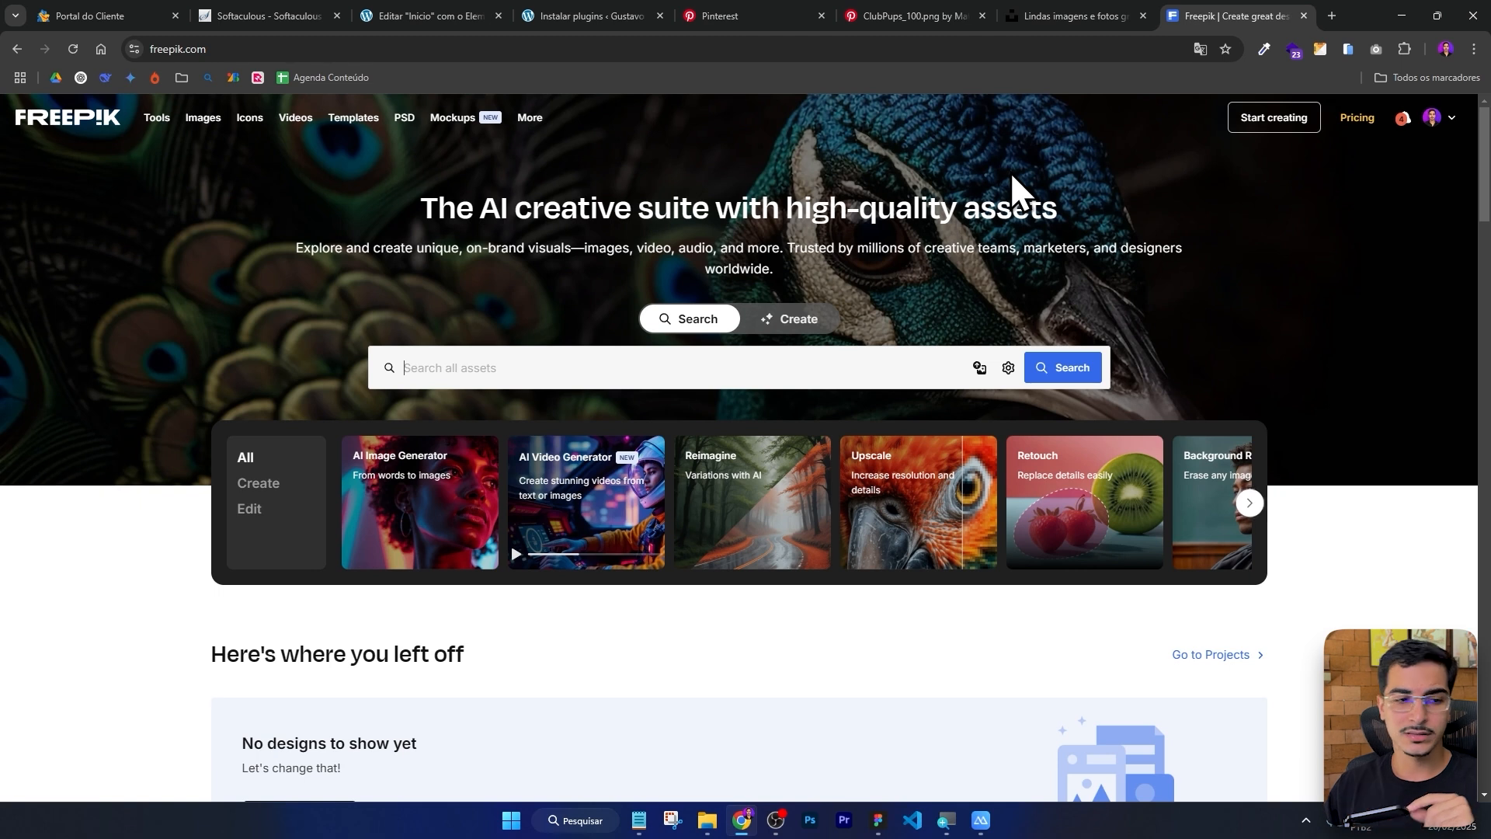
left_click(718, 371)
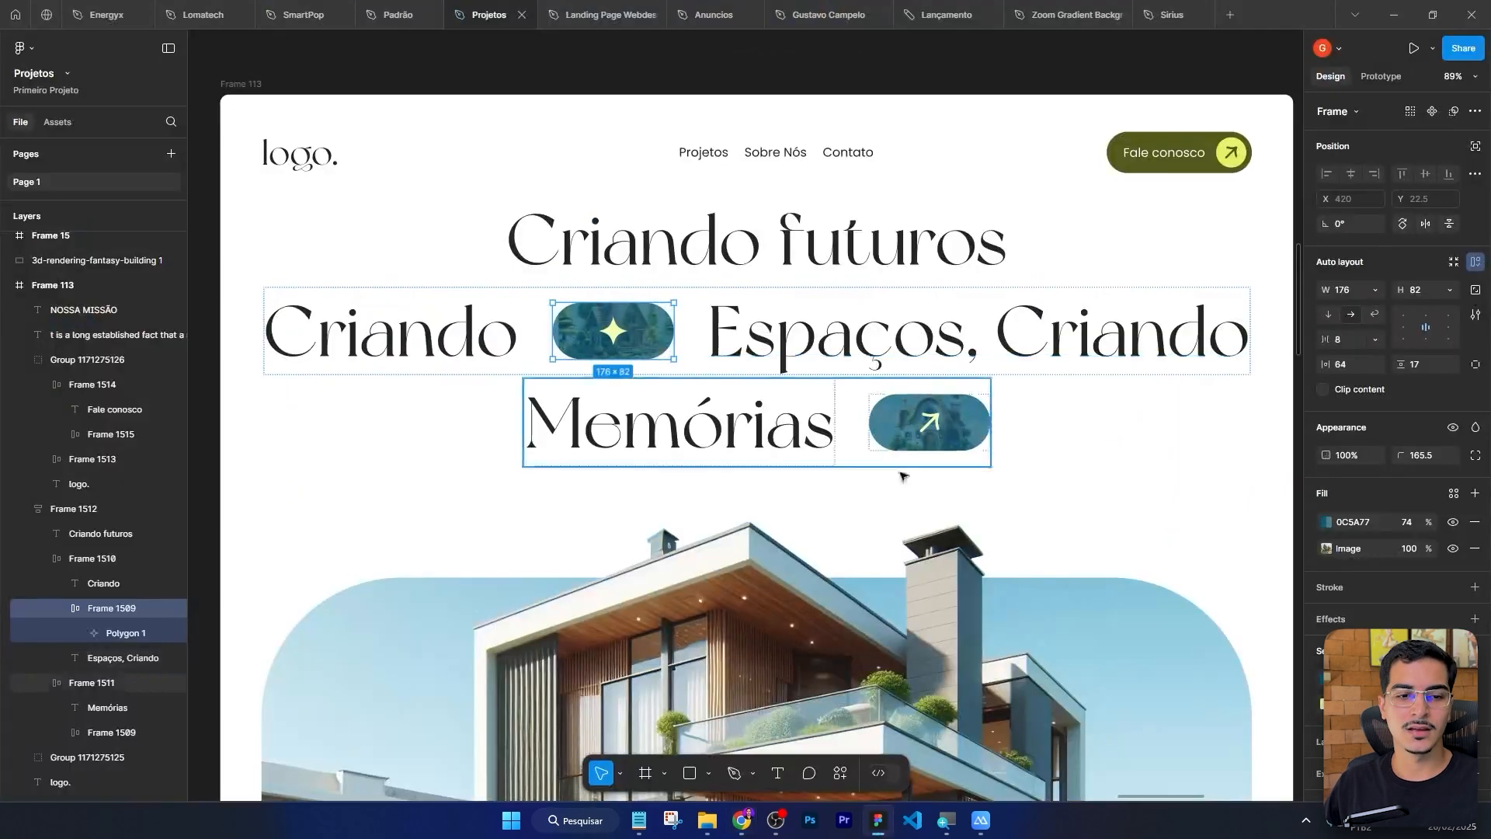
scroll(934, 481, "up", 5)
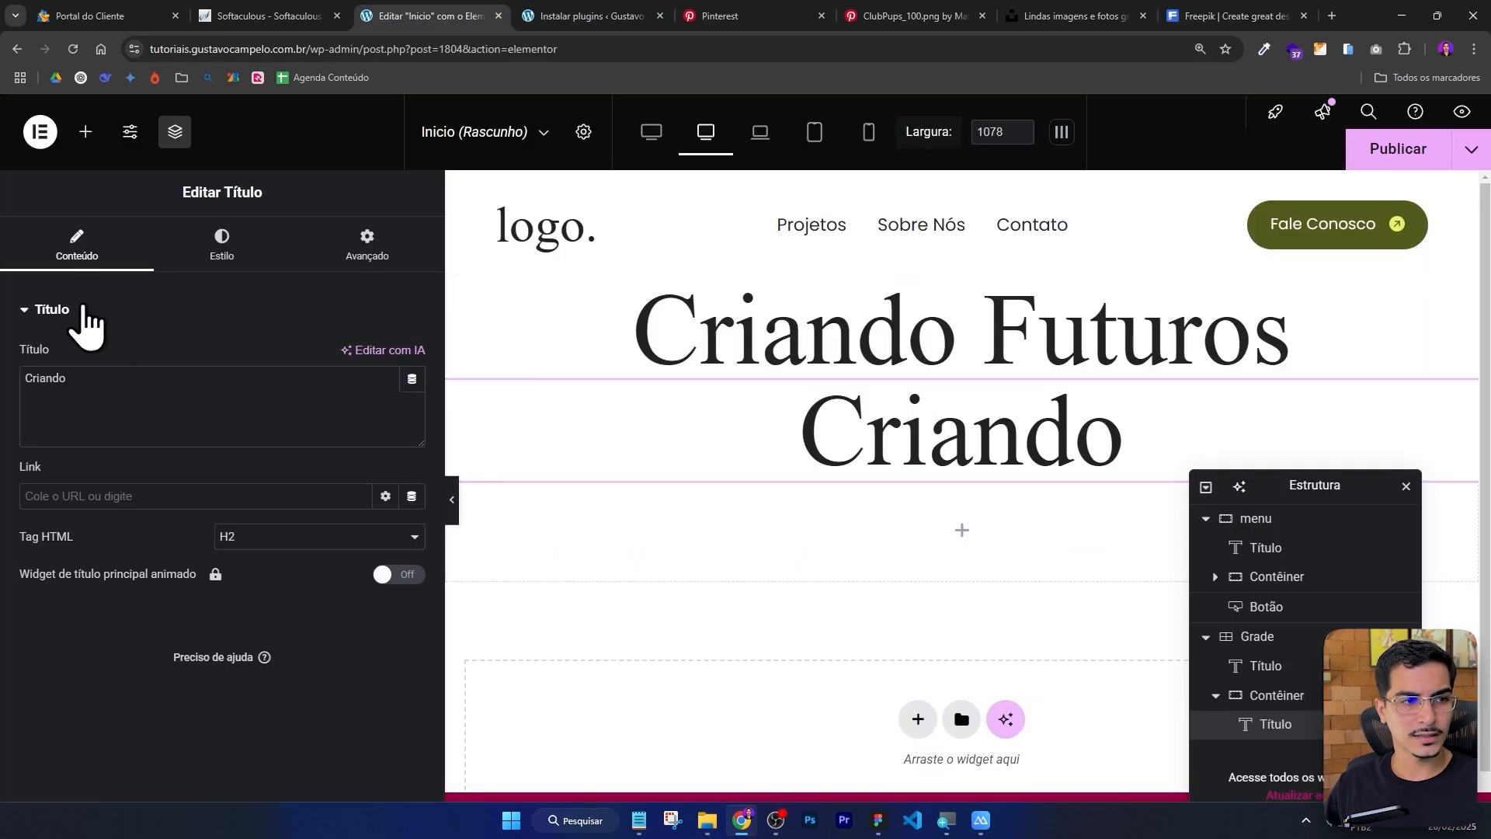
Add an Image widget to the new container, upload an image and insert the star pill image.
left_click(86, 132)
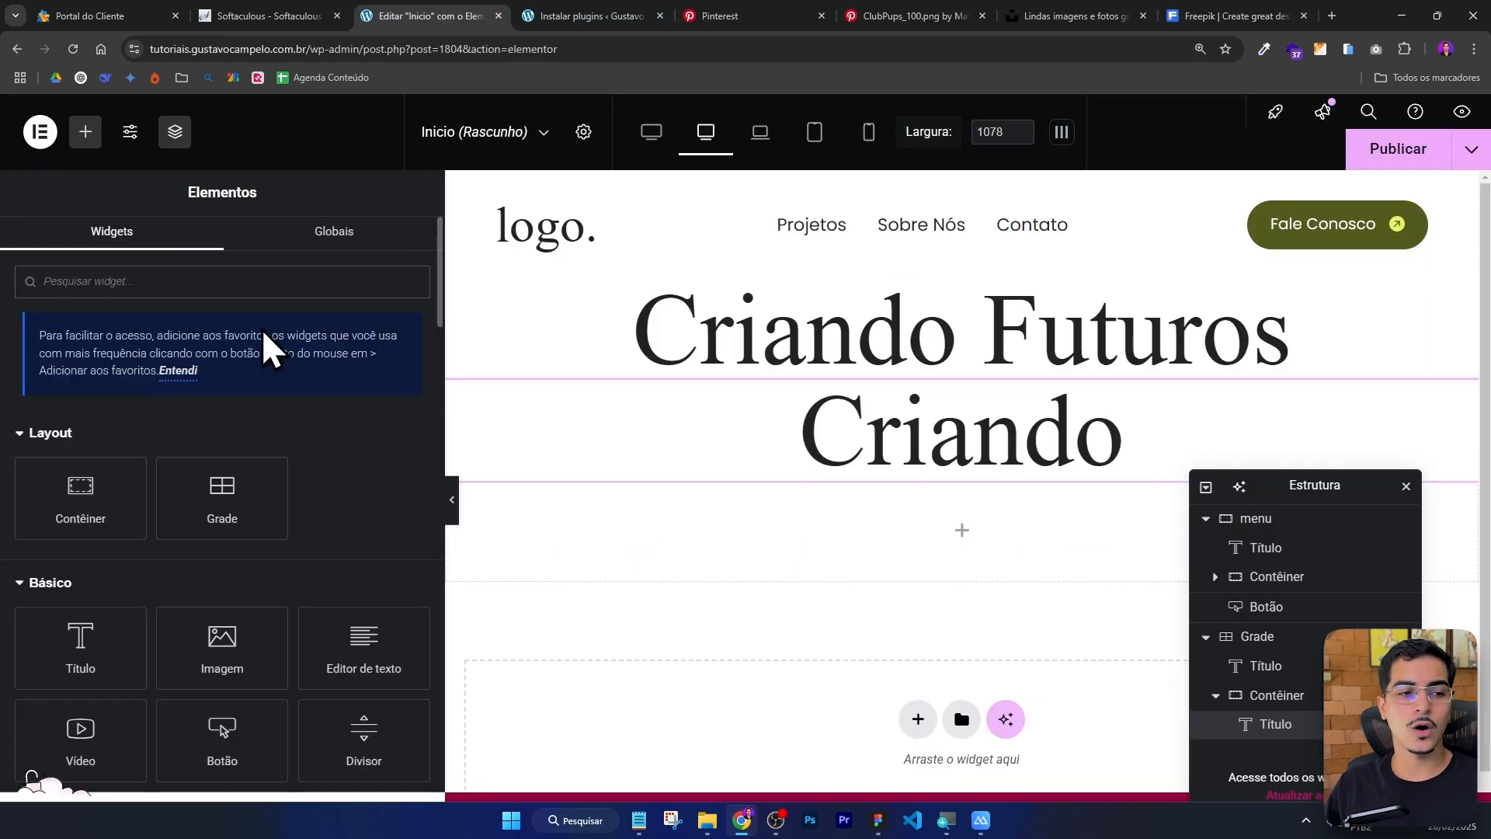
scroll(264, 365, "down", 2)
left_click_drag(207, 443, 947, 462)
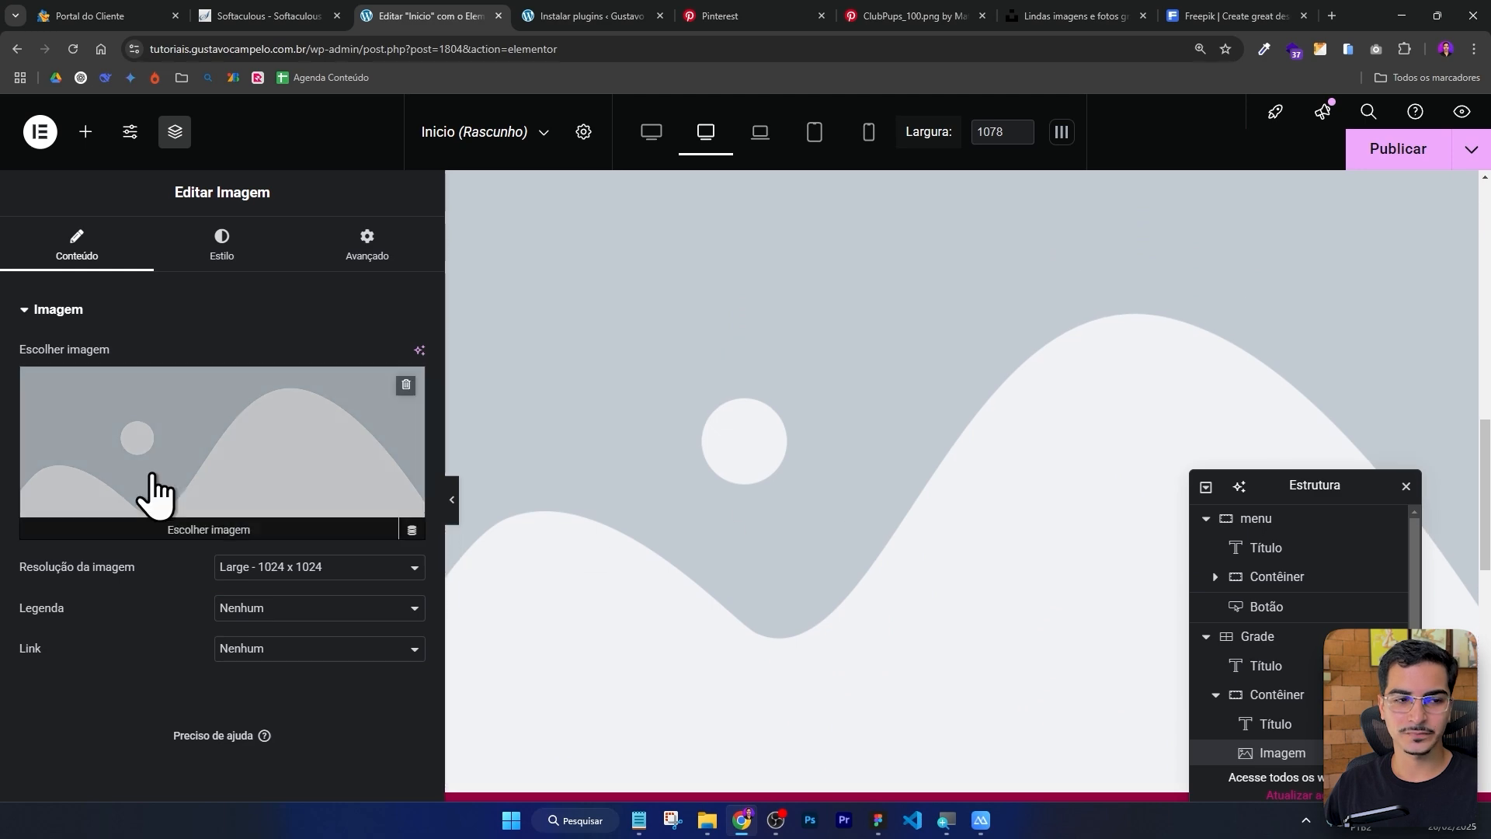
left_click(212, 458)
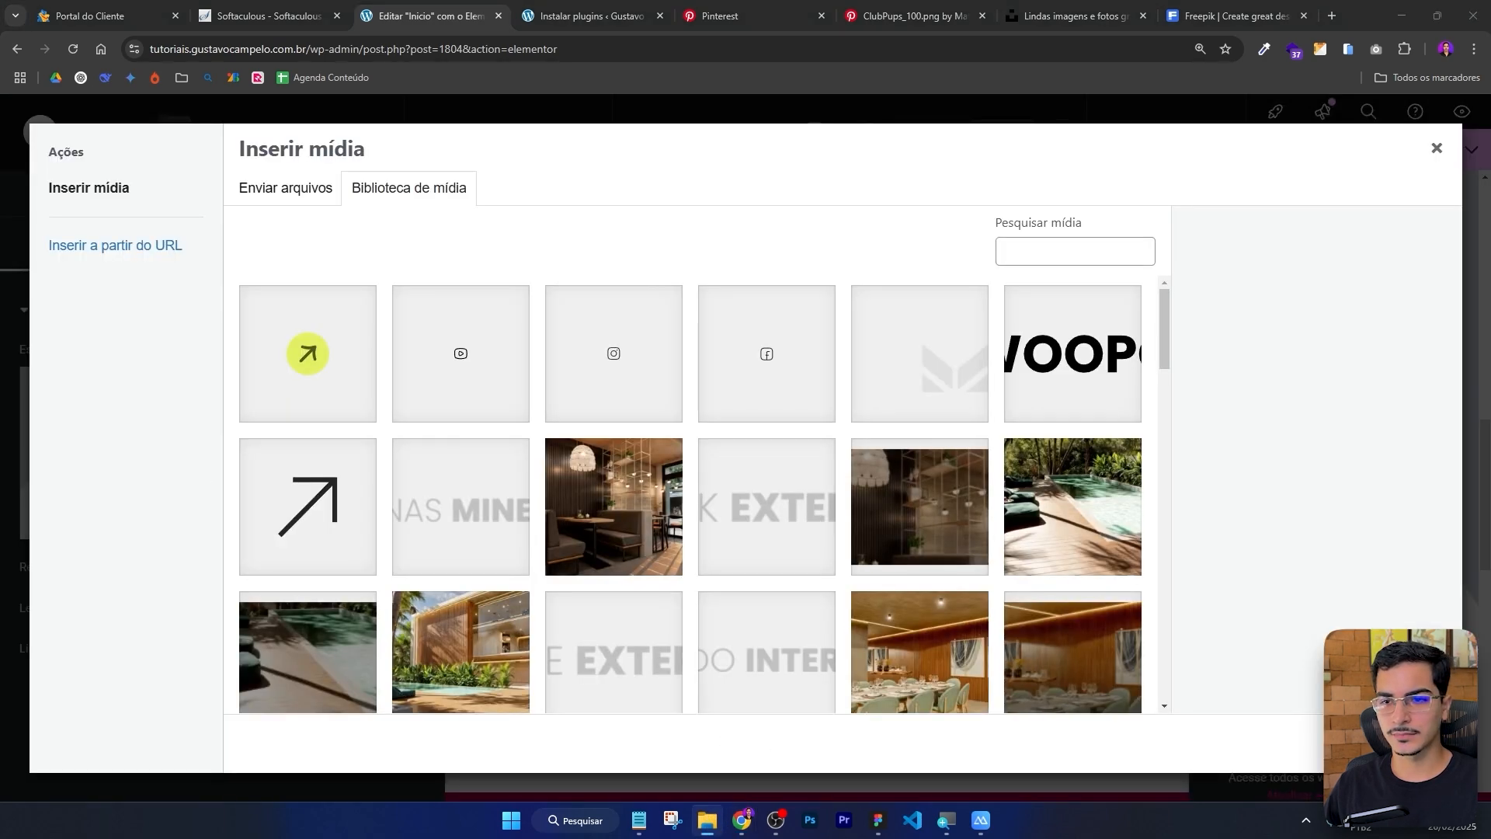
left_click_drag(1483, 388, 771, 339)
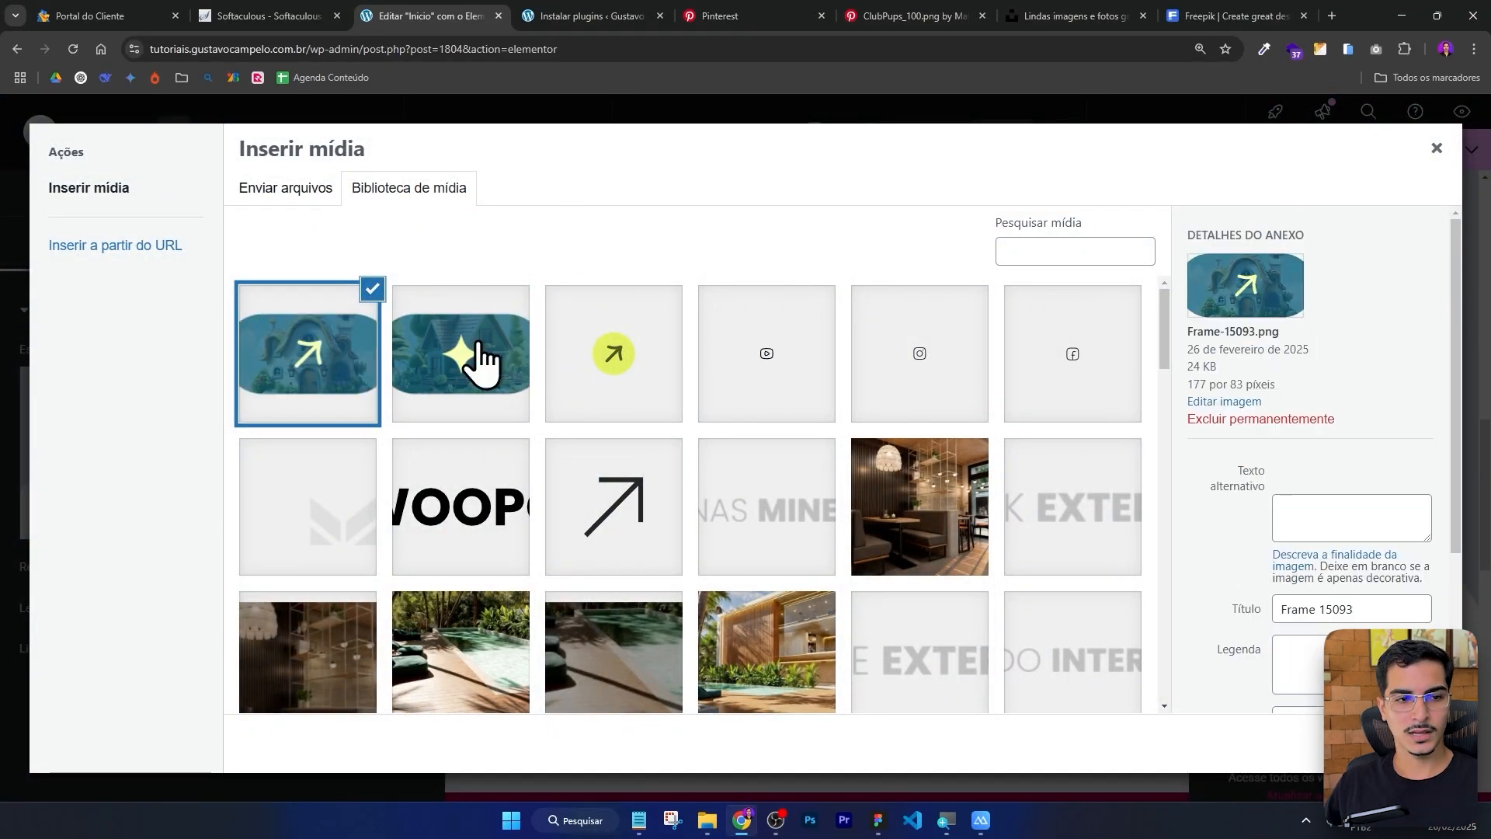
left_click(470, 354)
left_click(1408, 743)
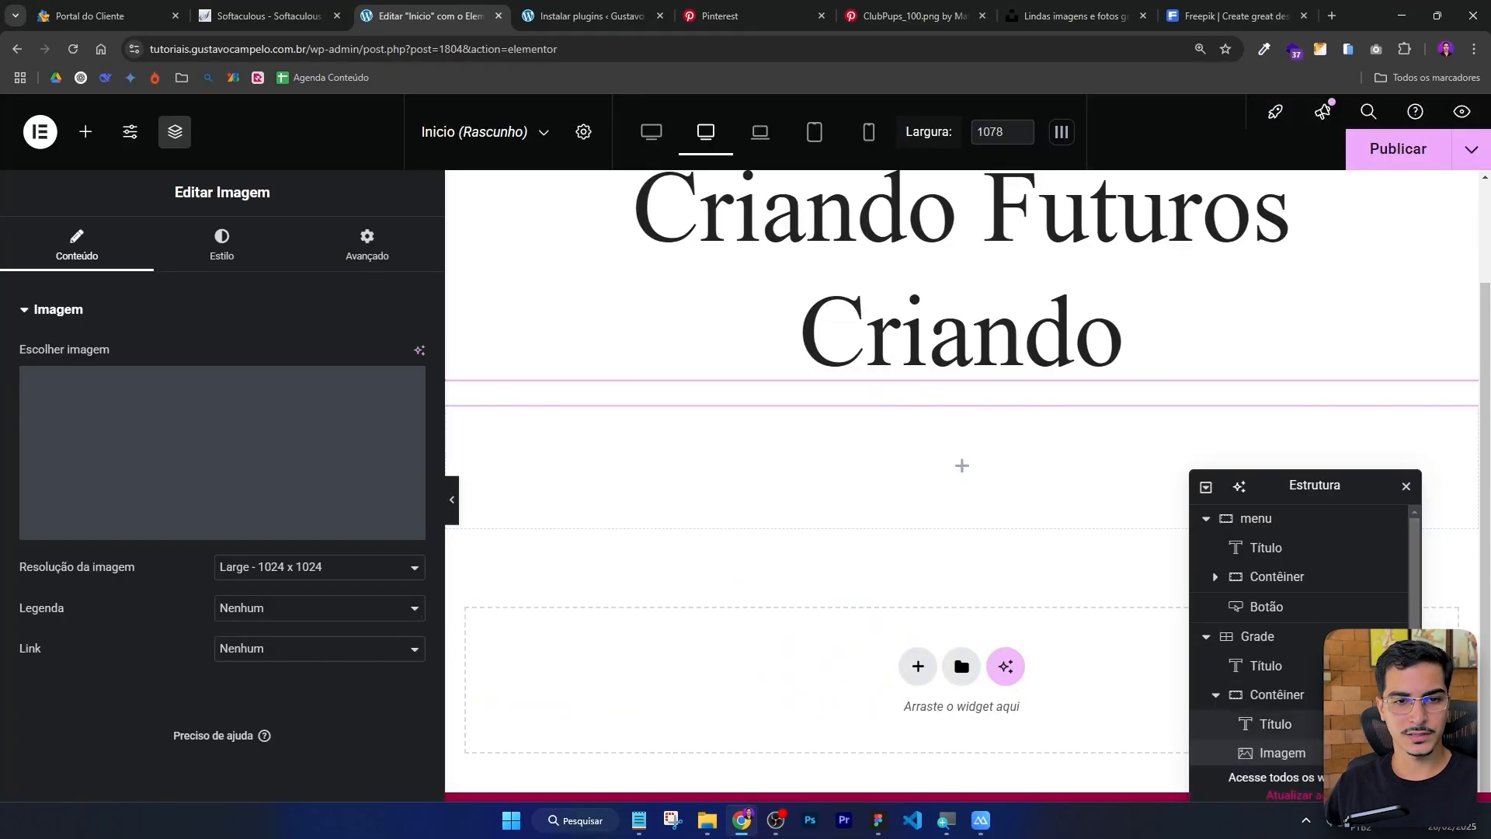
scroll(967, 398, "up", 3)
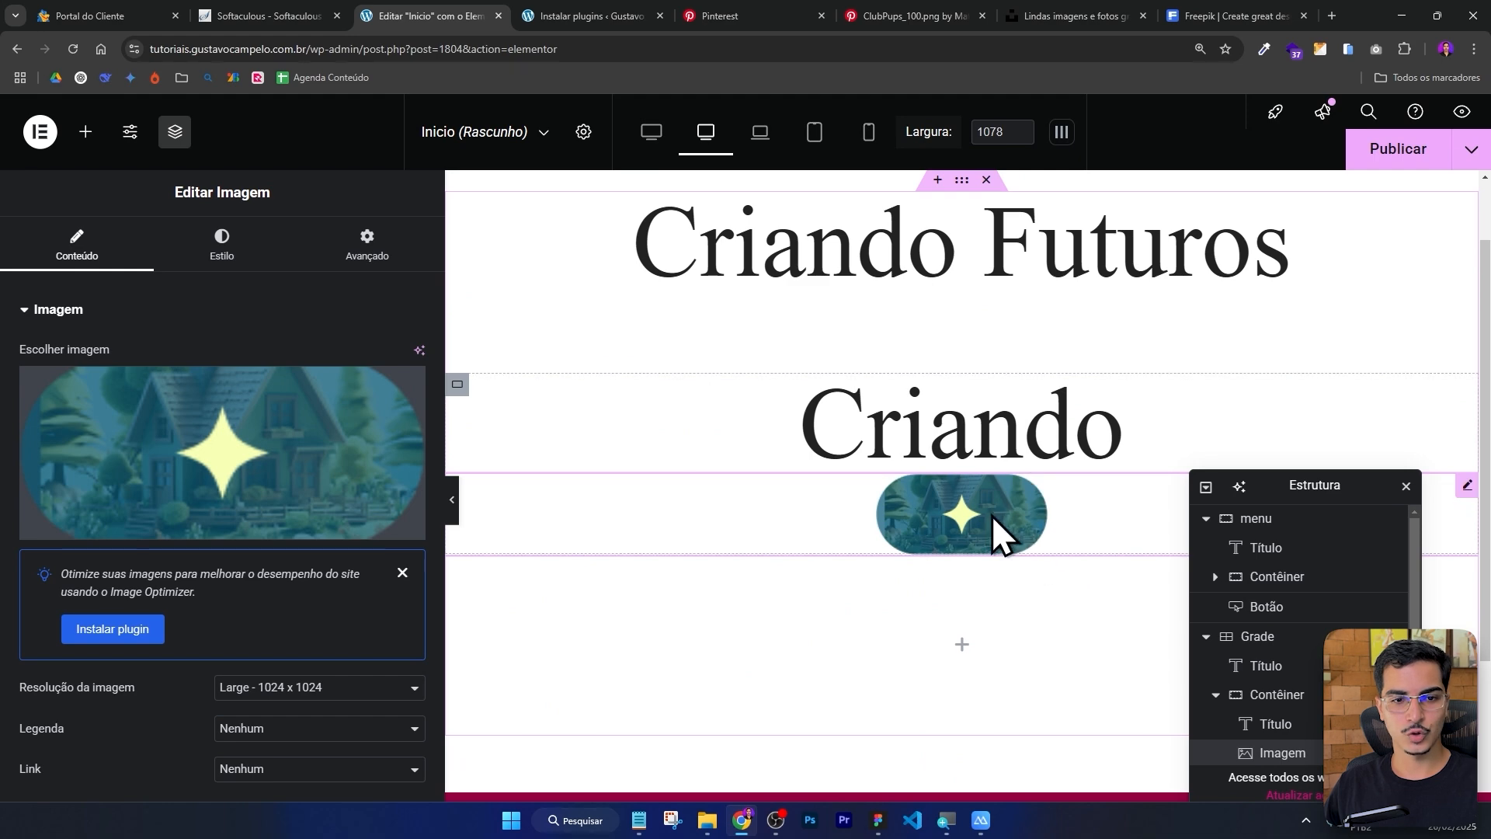
Compare the result with the star pill line in the Figma design.
key("alt+Tab")
key("Escape")
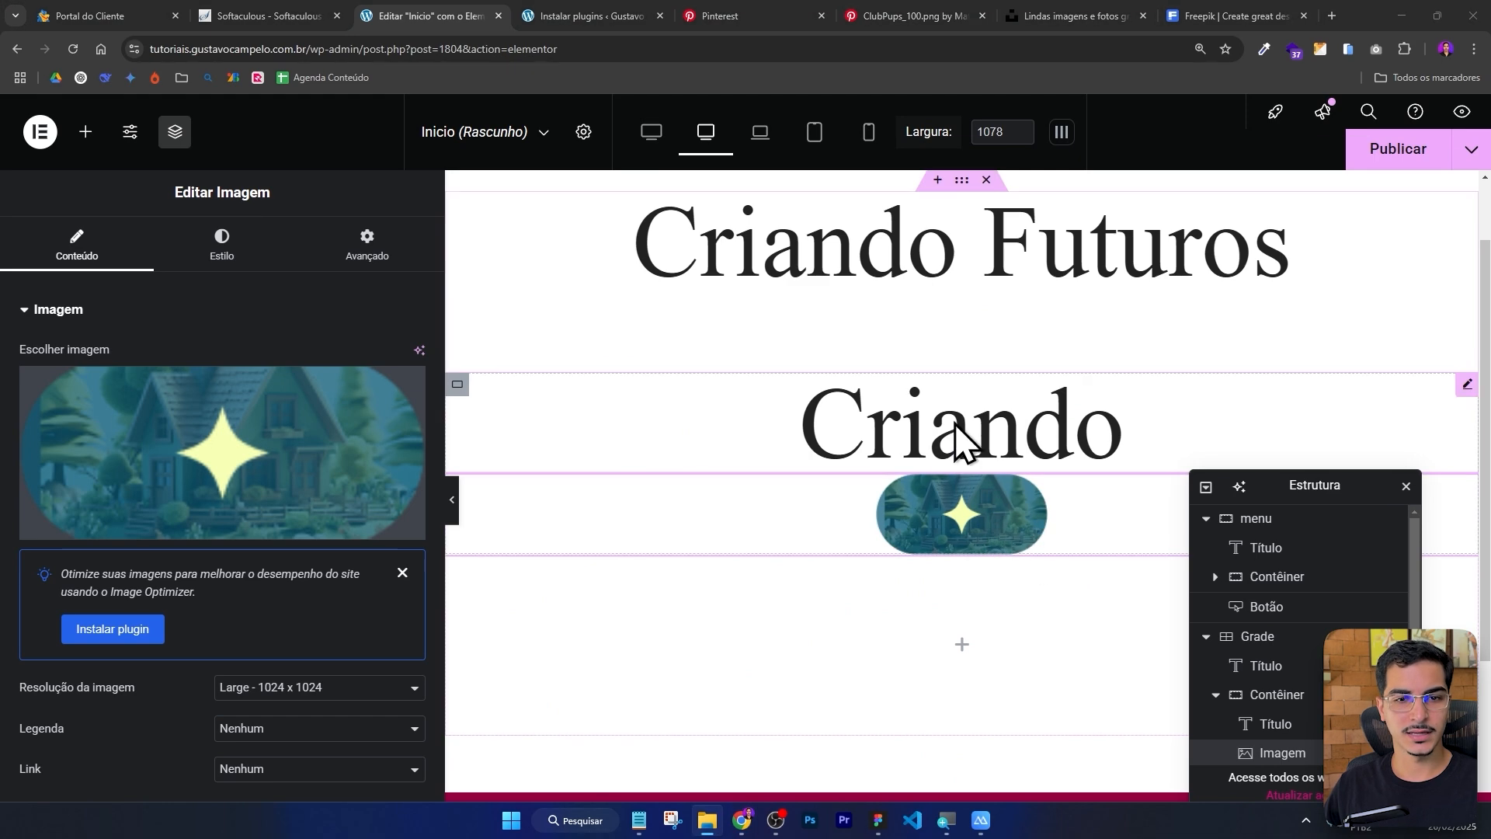
left_click(876, 822)
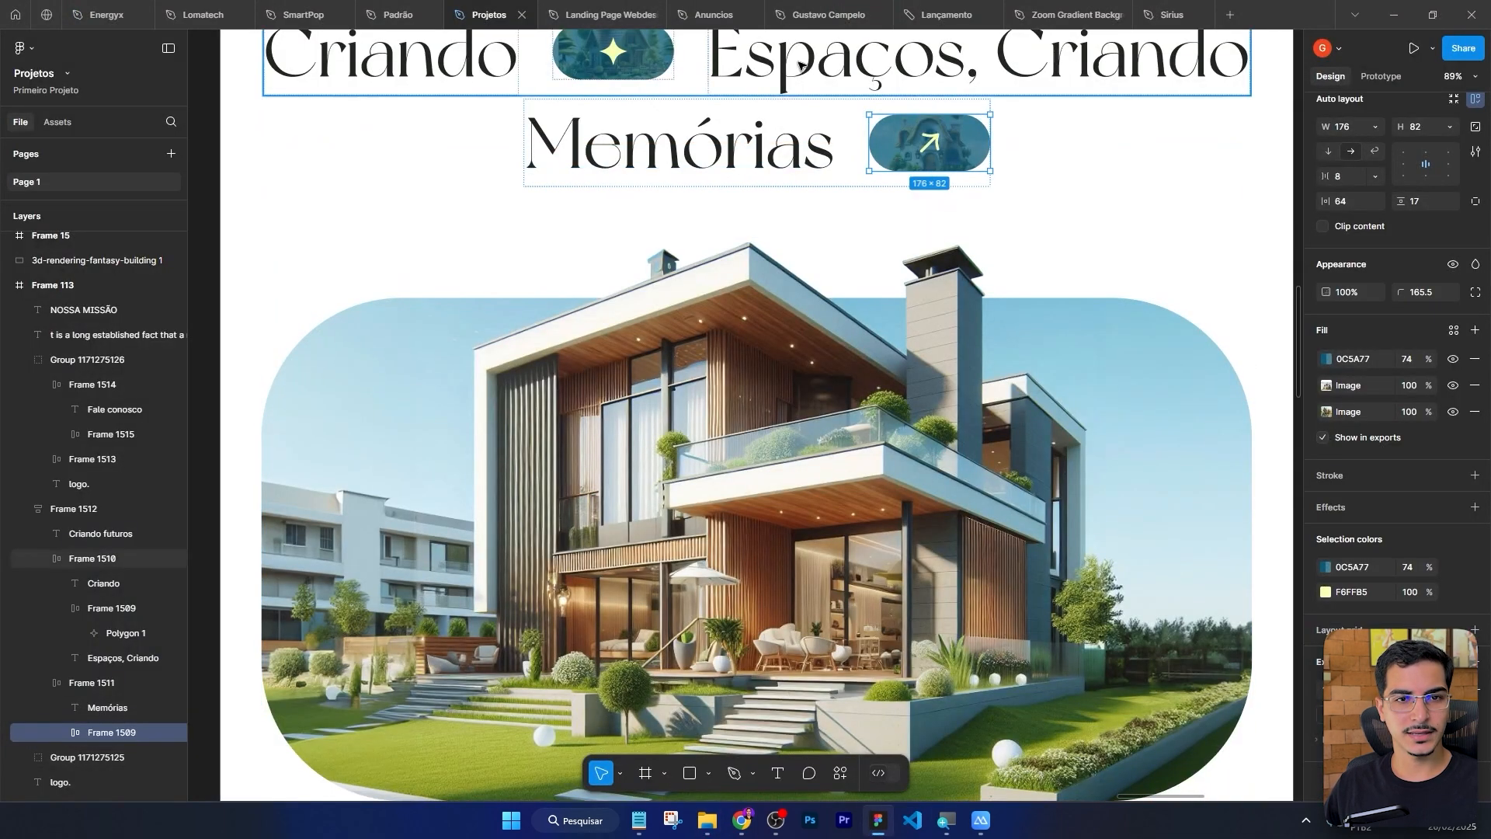
scroll(1020, 260, "up", 3)
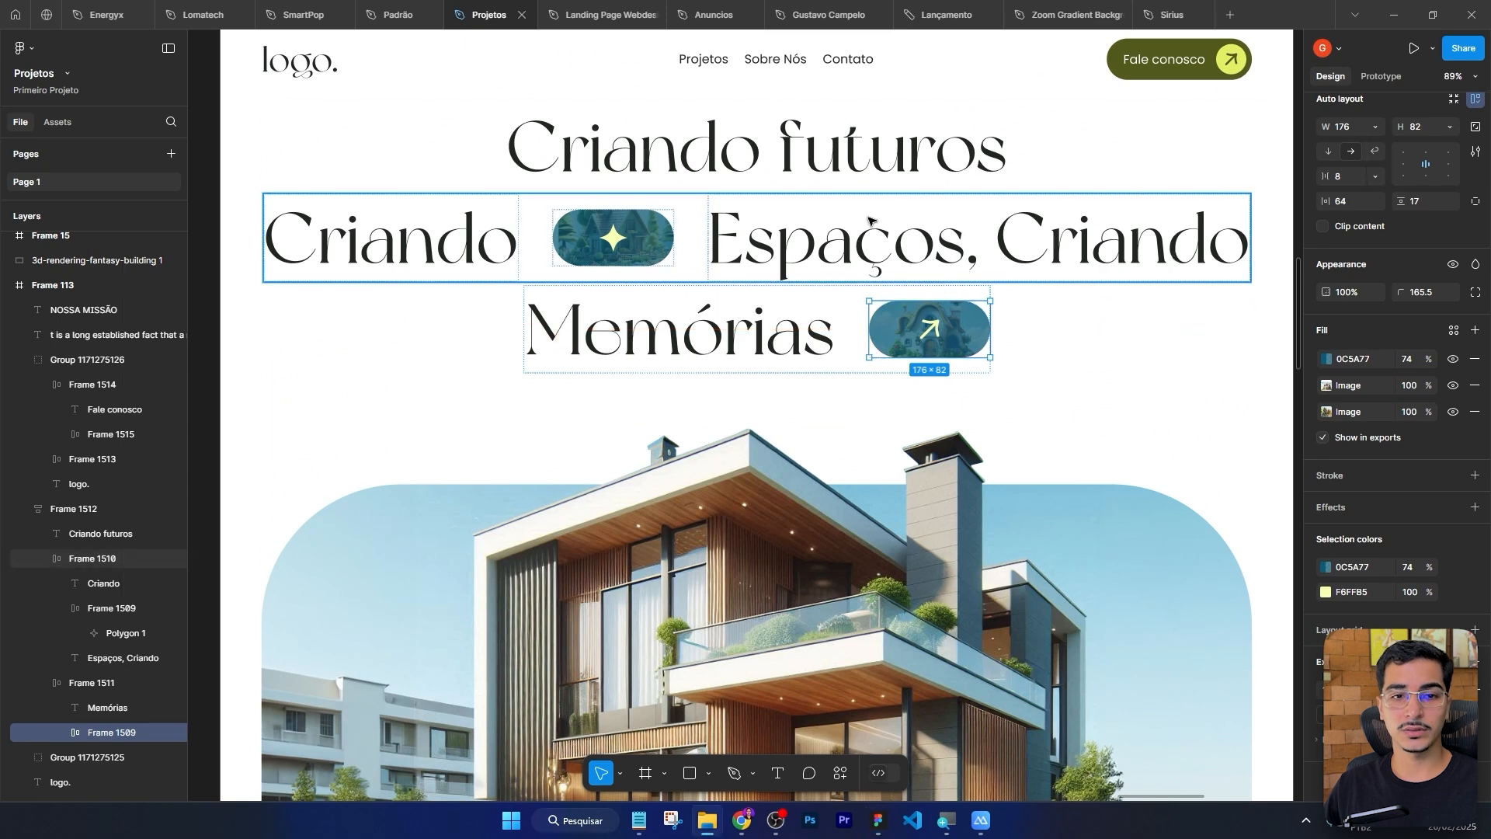
left_click(741, 822)
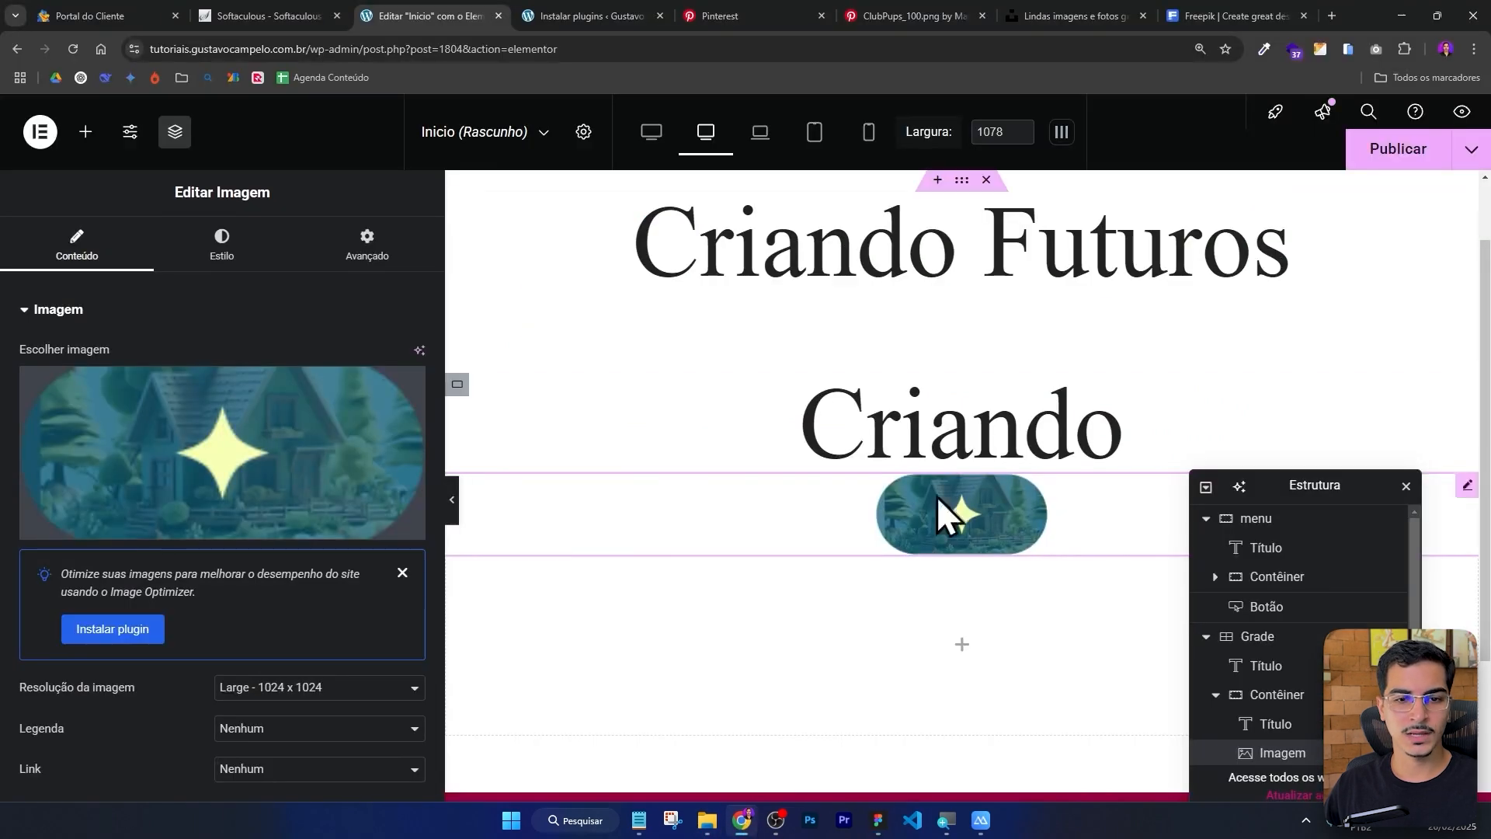
Copy the Criando heading and paste a duplicate of it into the same container.
right_click(1014, 434)
left_click(933, 441)
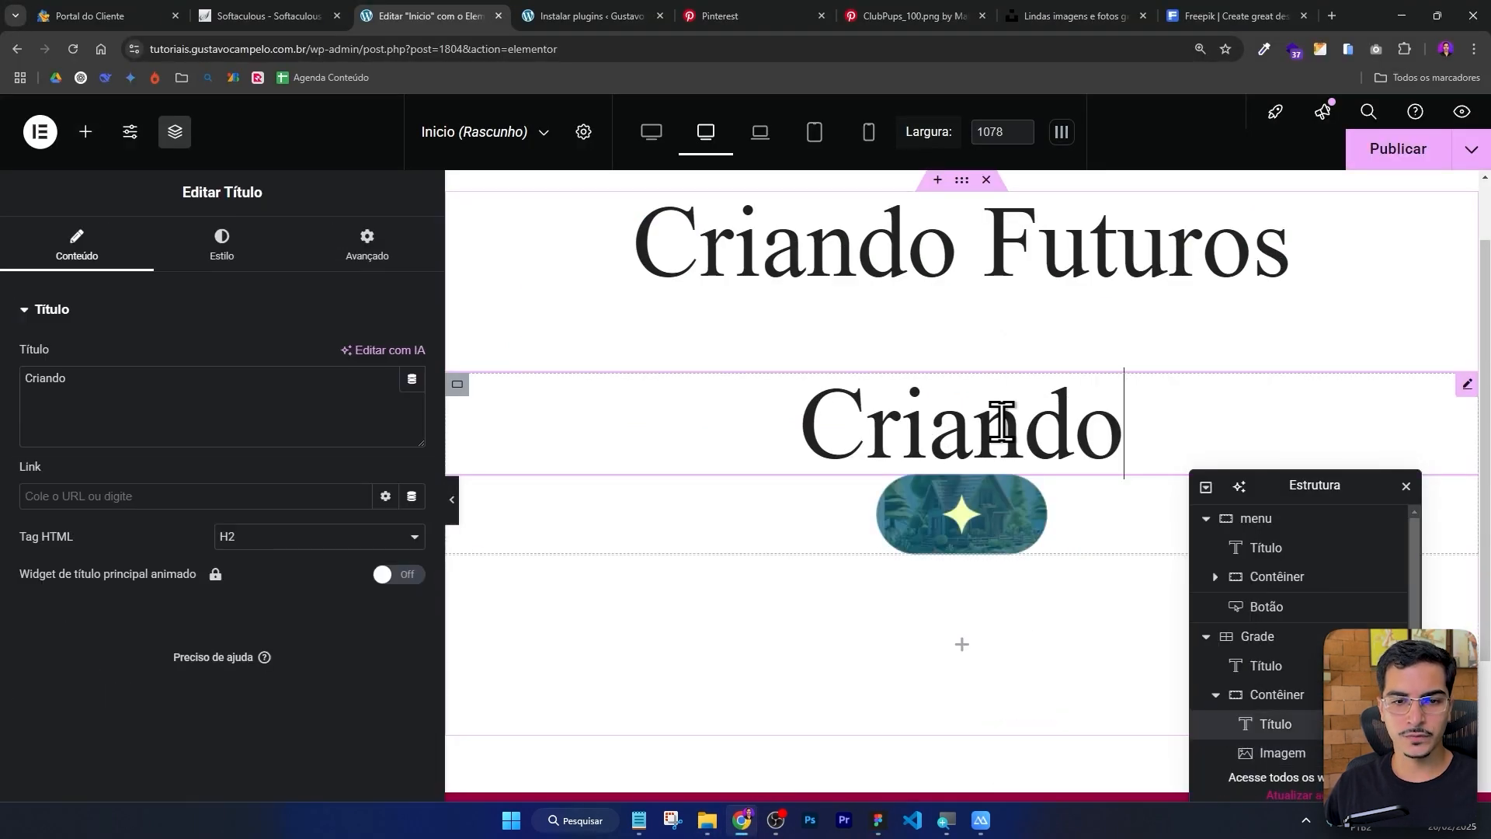
right_click(985, 432)
left_click(983, 412)
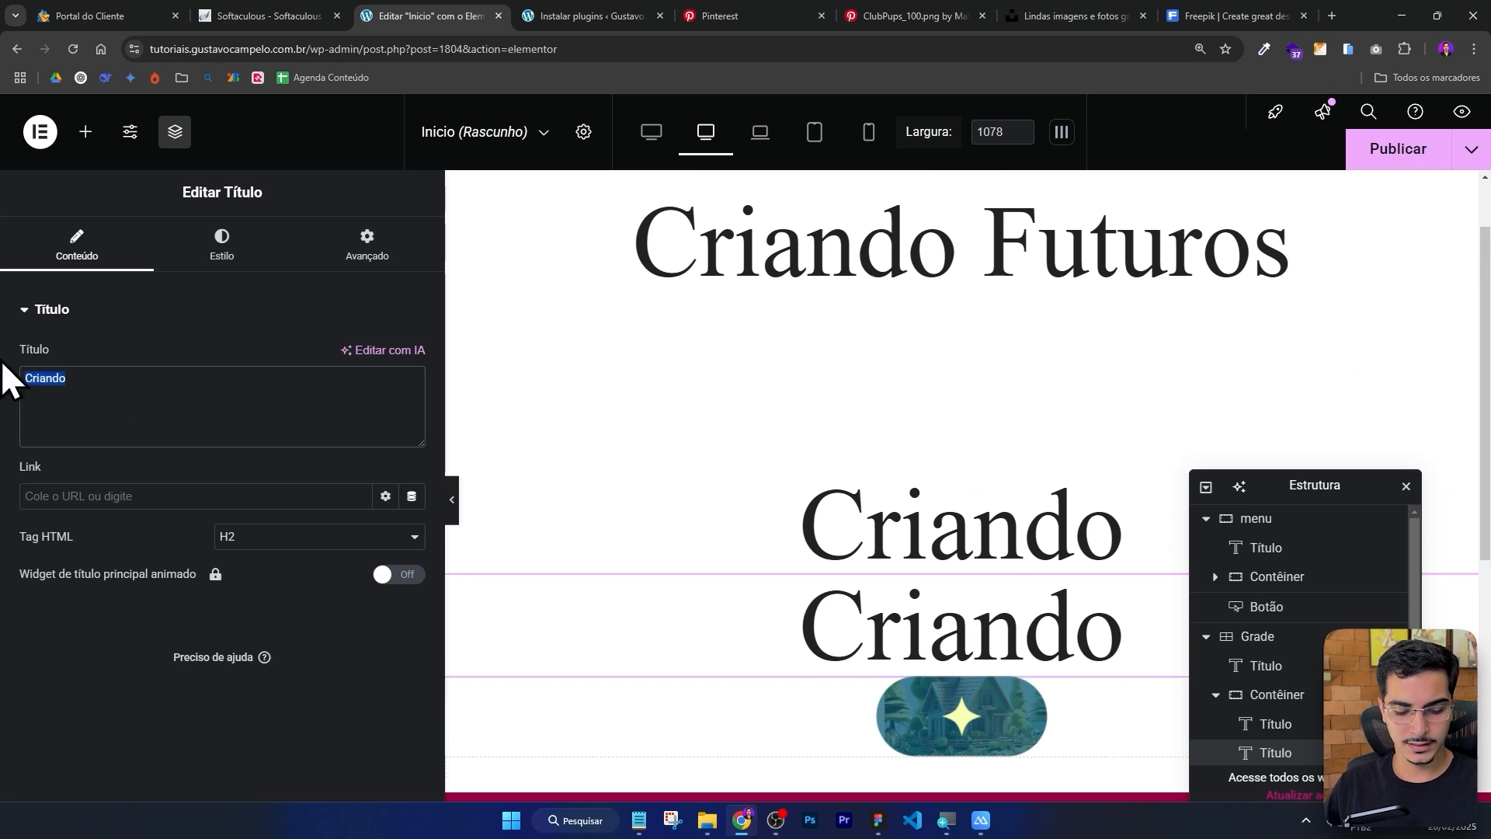
Change the duplicated heading's text to Espaços, Criando.
type("Espaços,")
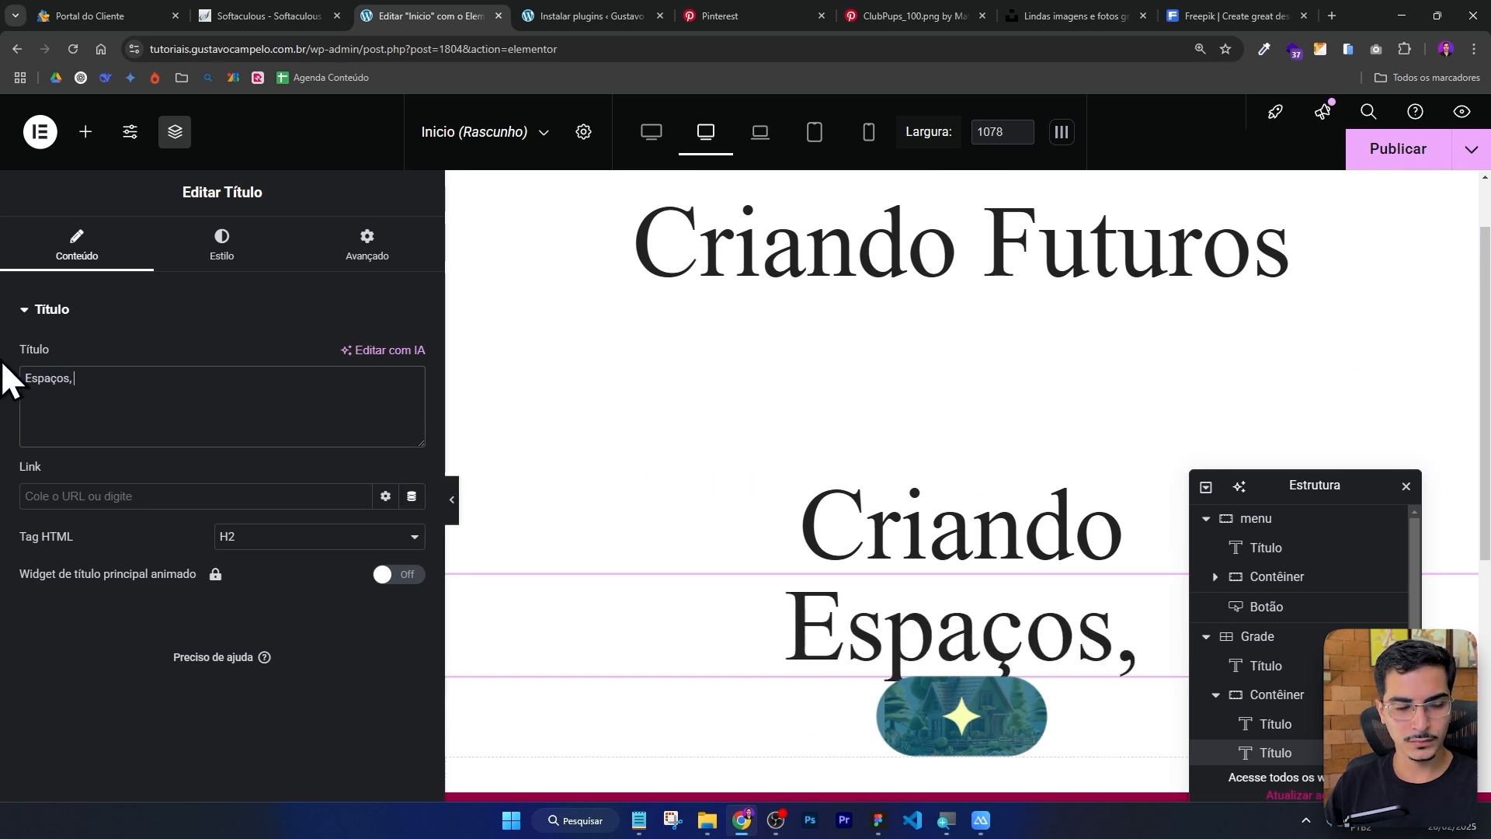
left_click(2, 363)
left_click(878, 822)
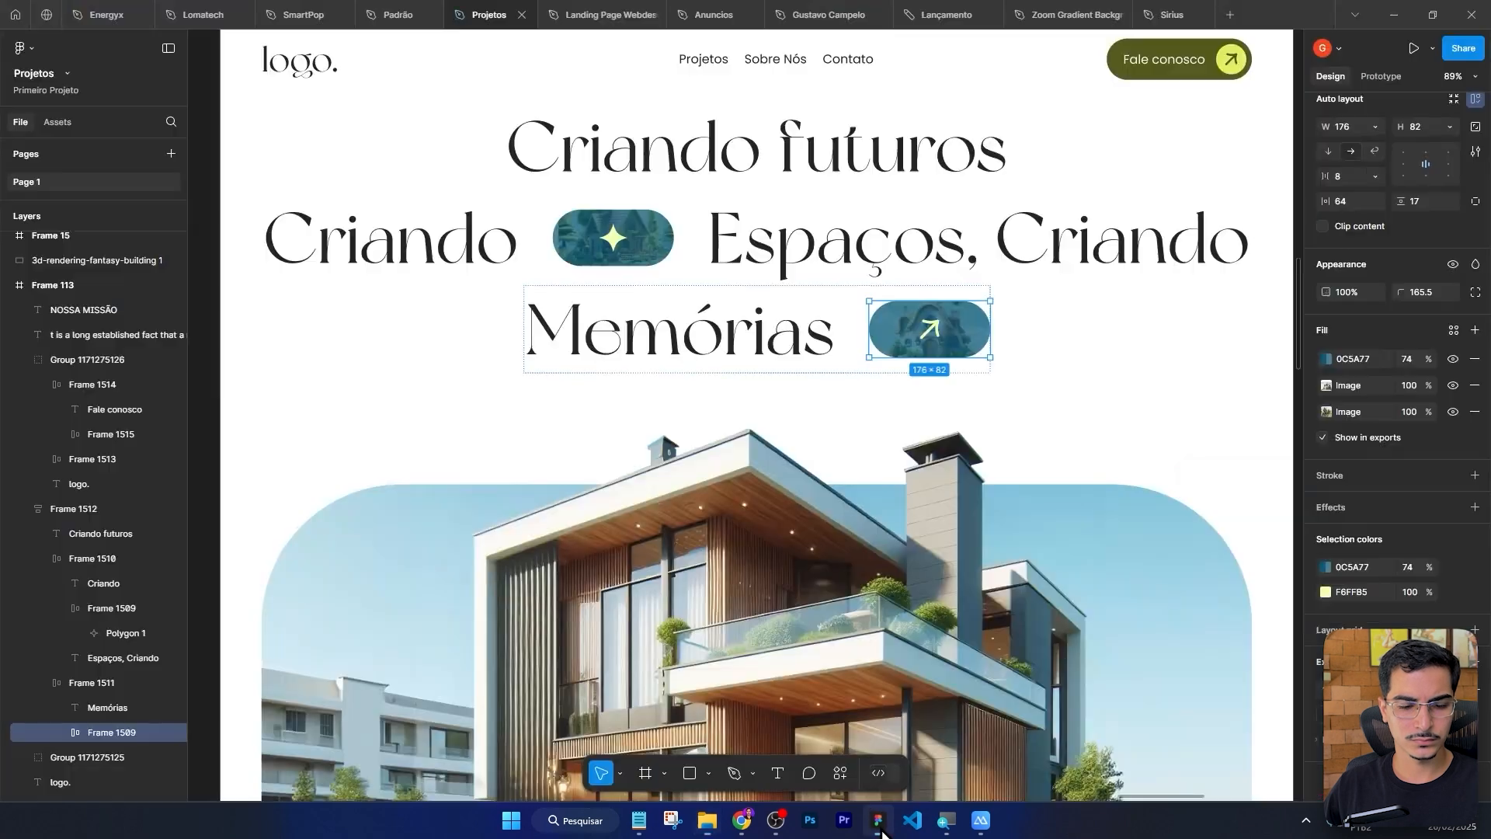
left_click(878, 825)
left_click(180, 376)
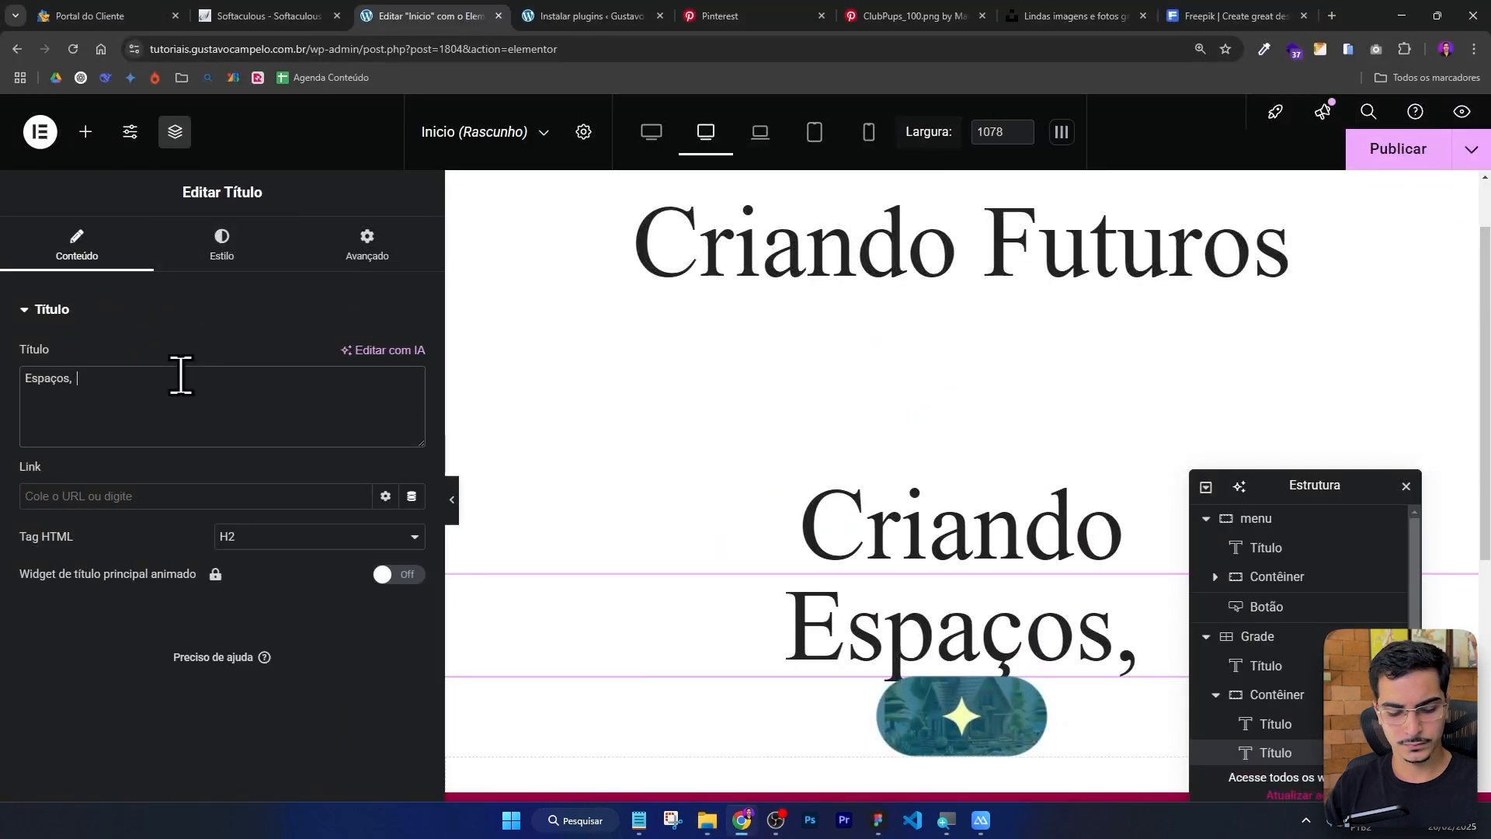
type("Criando")
Move the star image between the Criando heading and the Espaços, Criando heading.
scroll(764, 348, "down", 3)
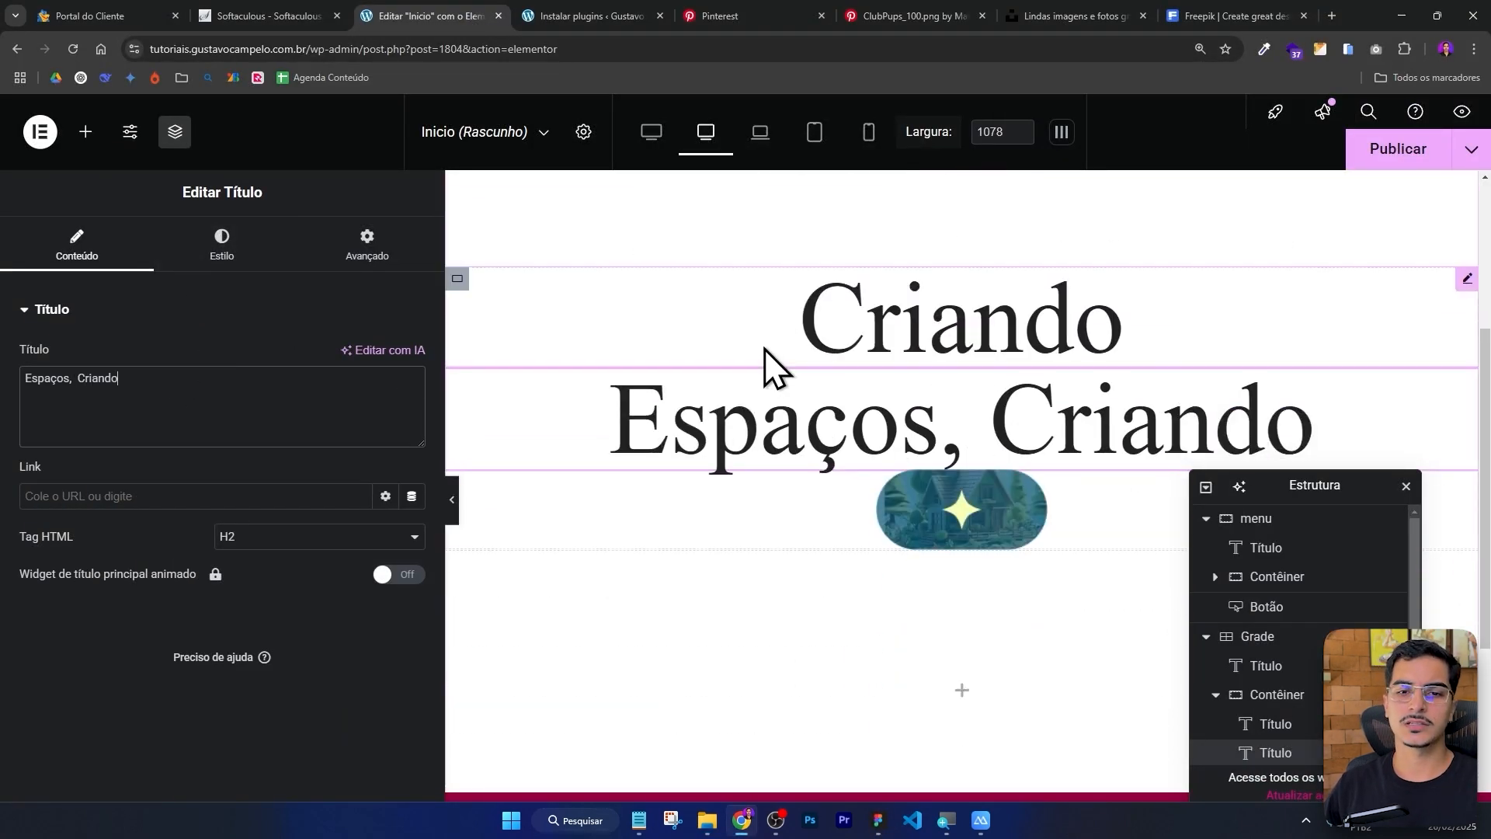
left_click_drag(1304, 499, 1325, 221)
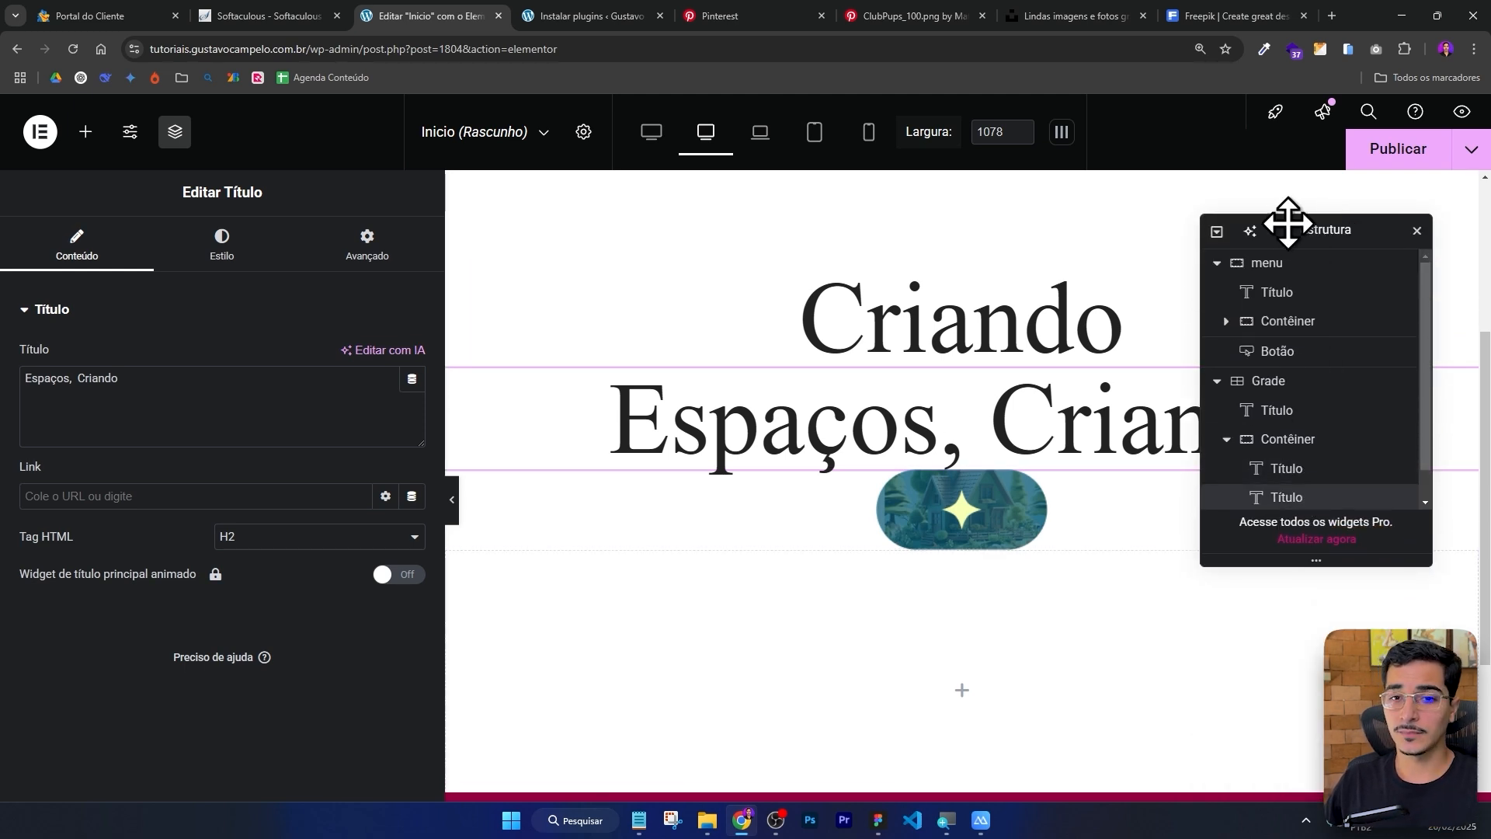
scroll(1318, 334, "down", 1)
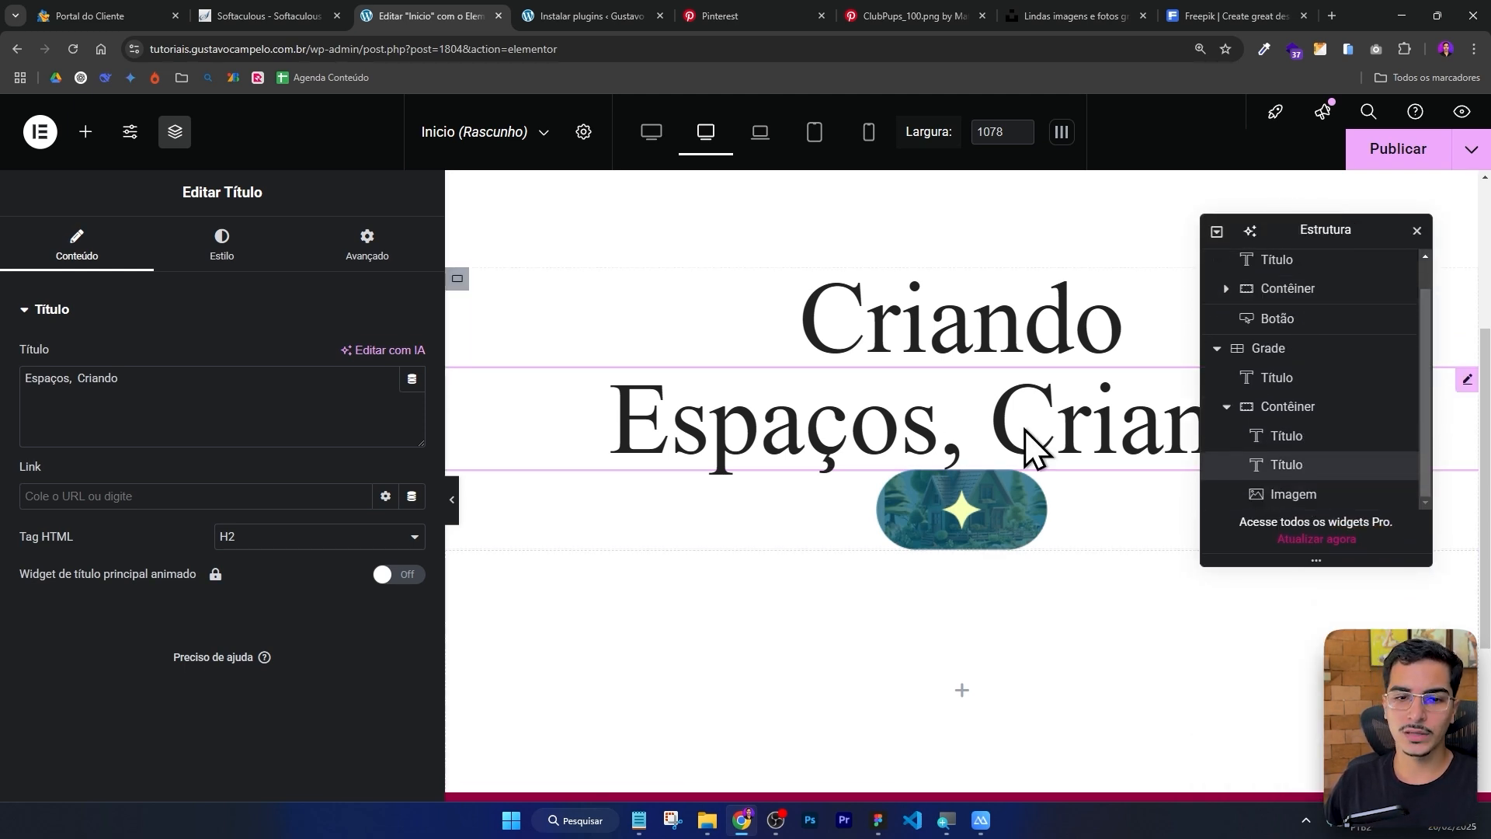
left_click_drag(972, 430, 976, 525)
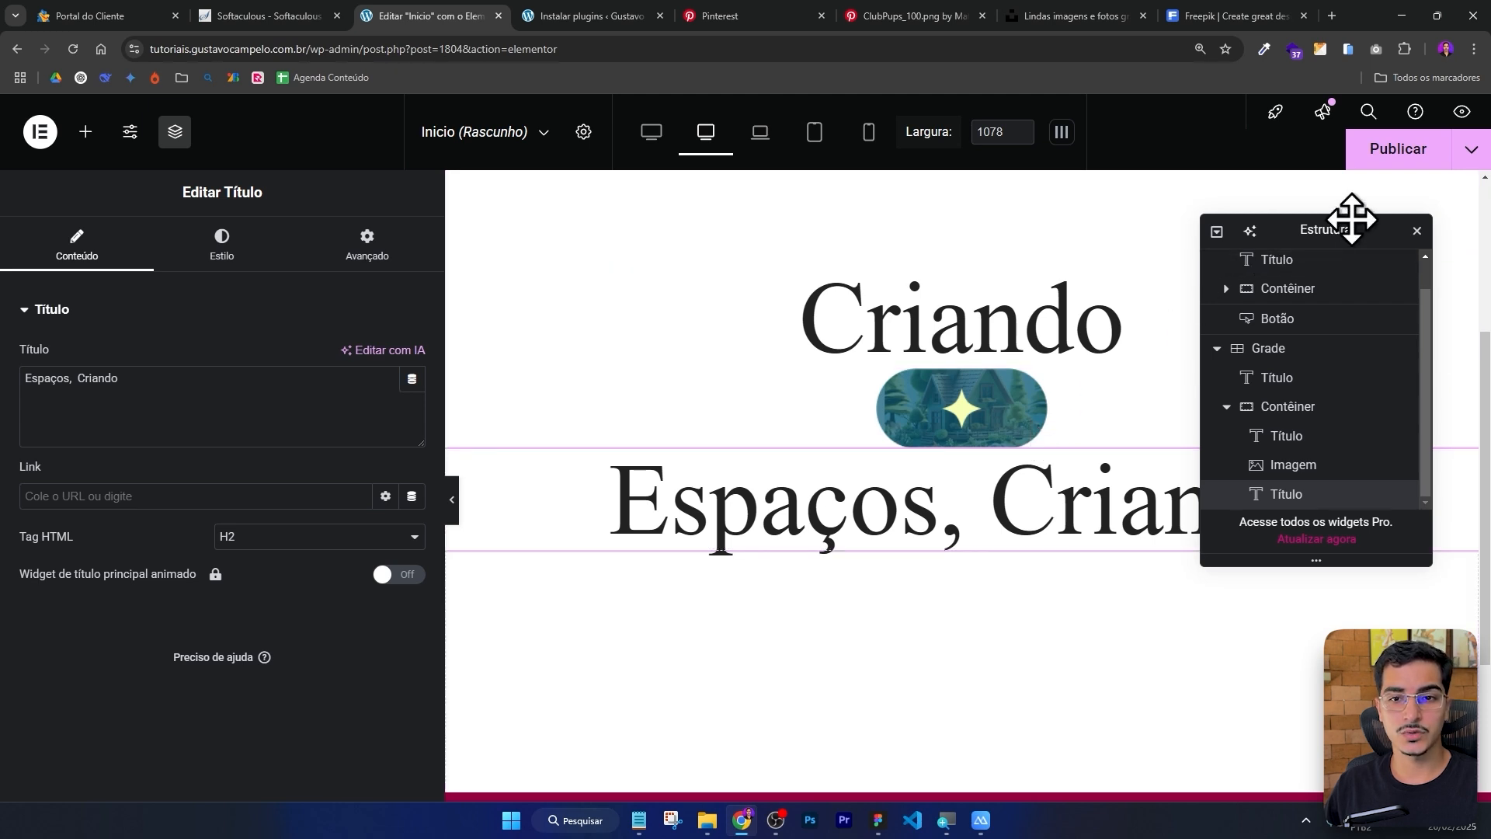
left_click_drag(1352, 222, 1325, 238)
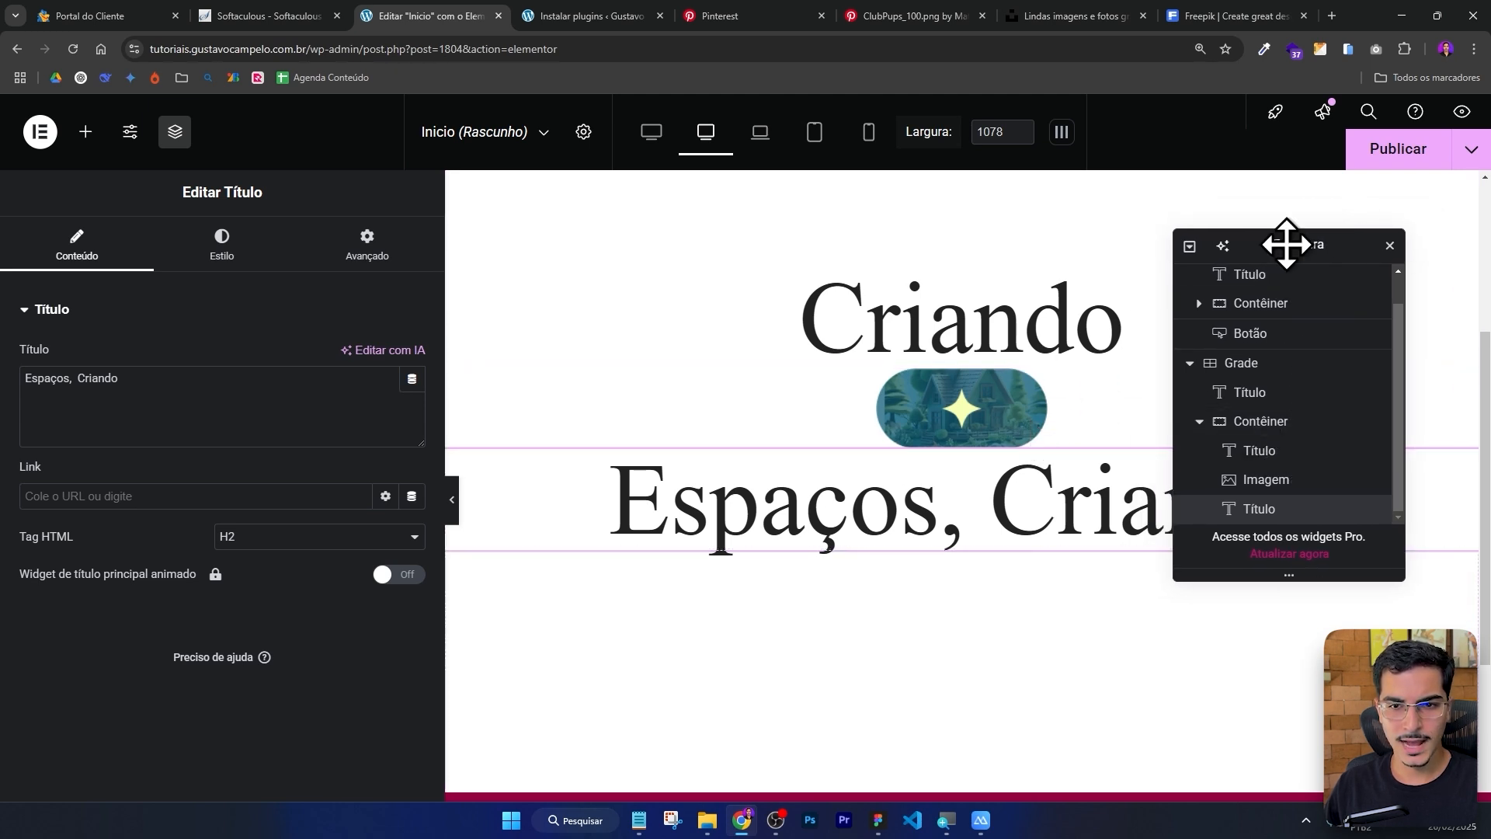
Set the container's direction to horizontal row, centre-align its items and centre-justify its content.
left_click(1261, 425)
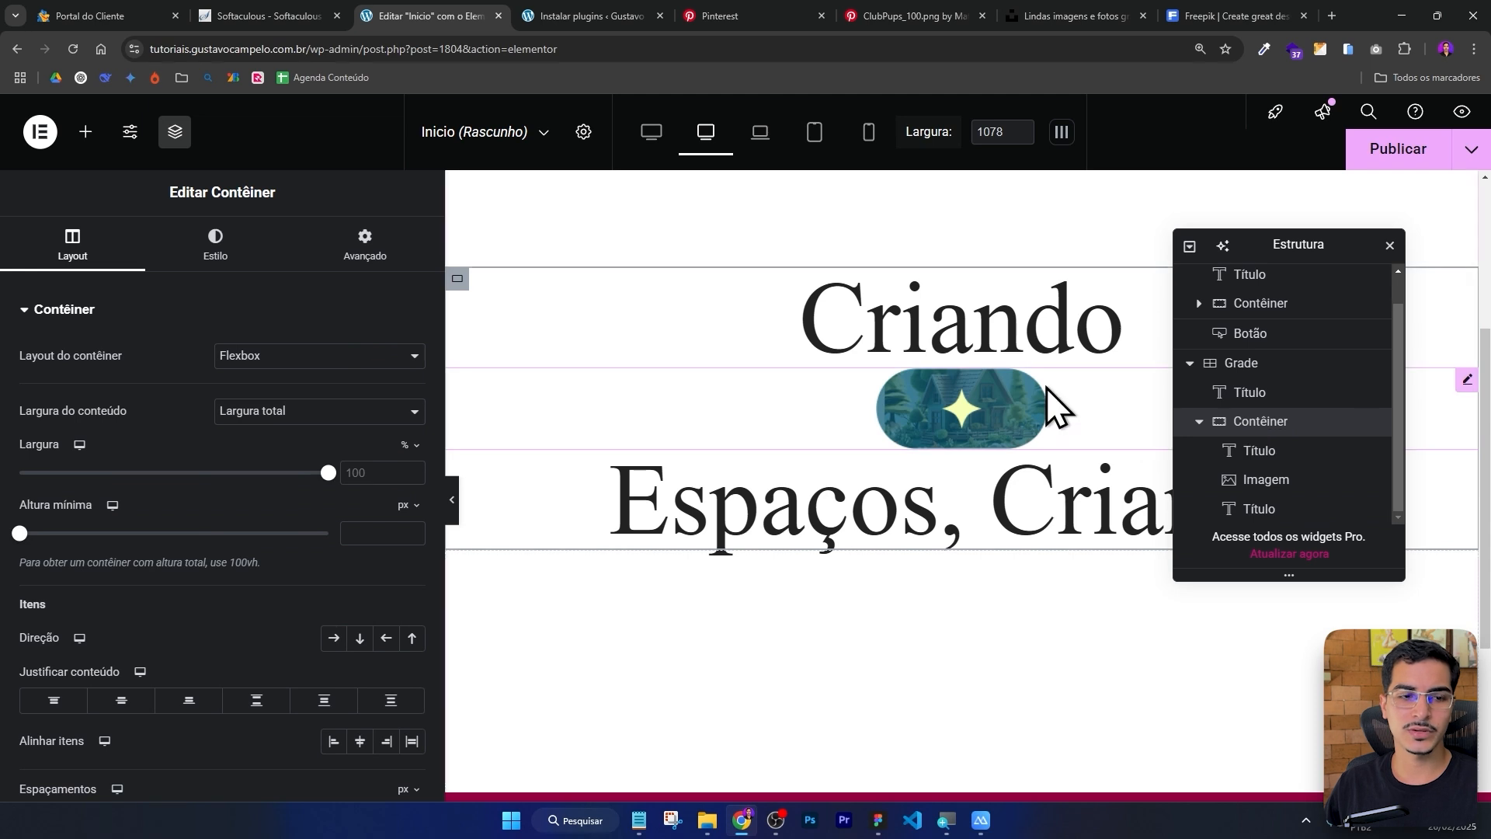
left_click(334, 639)
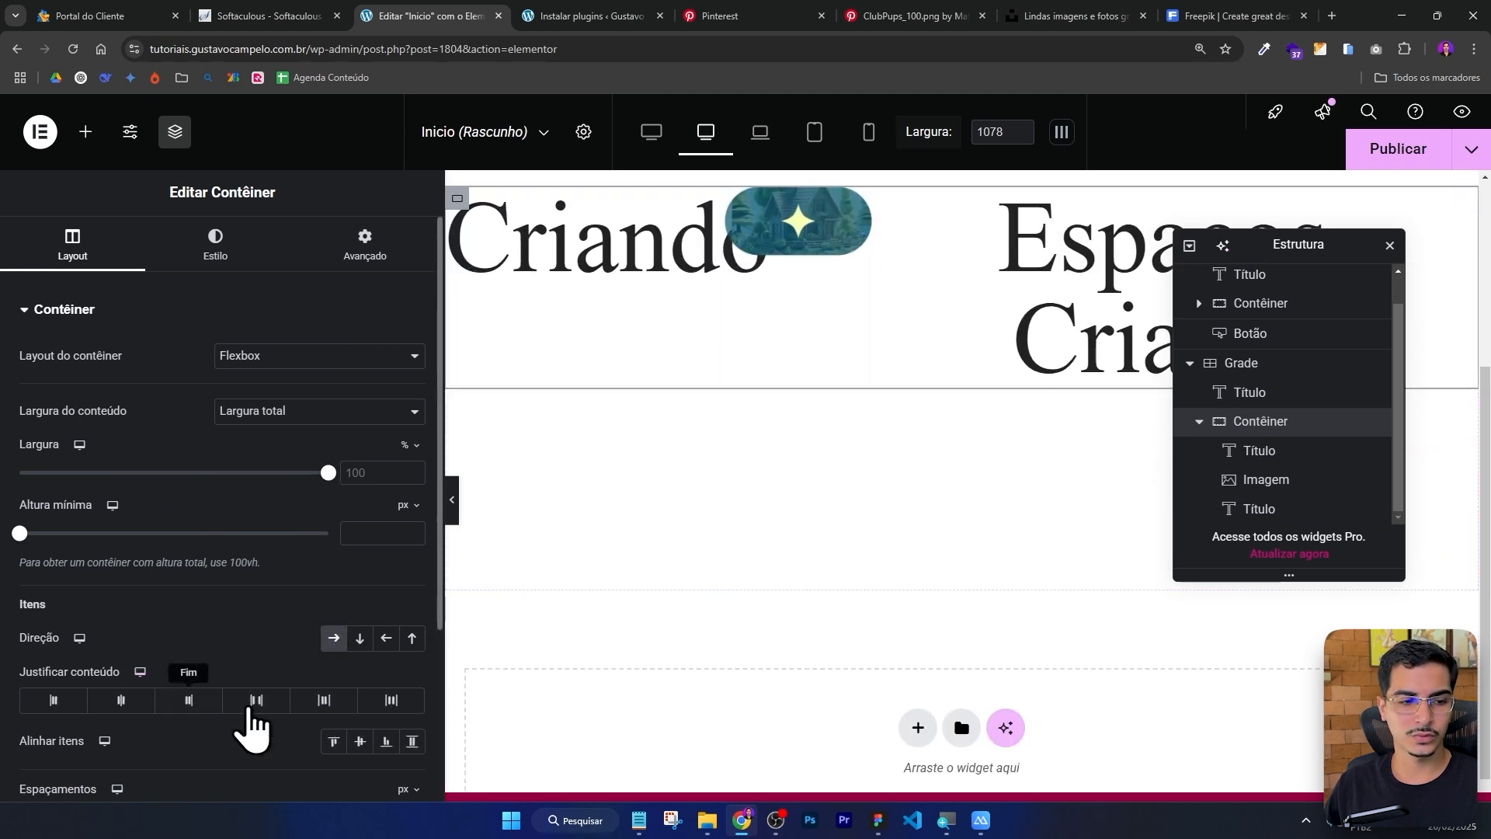
left_click(359, 743)
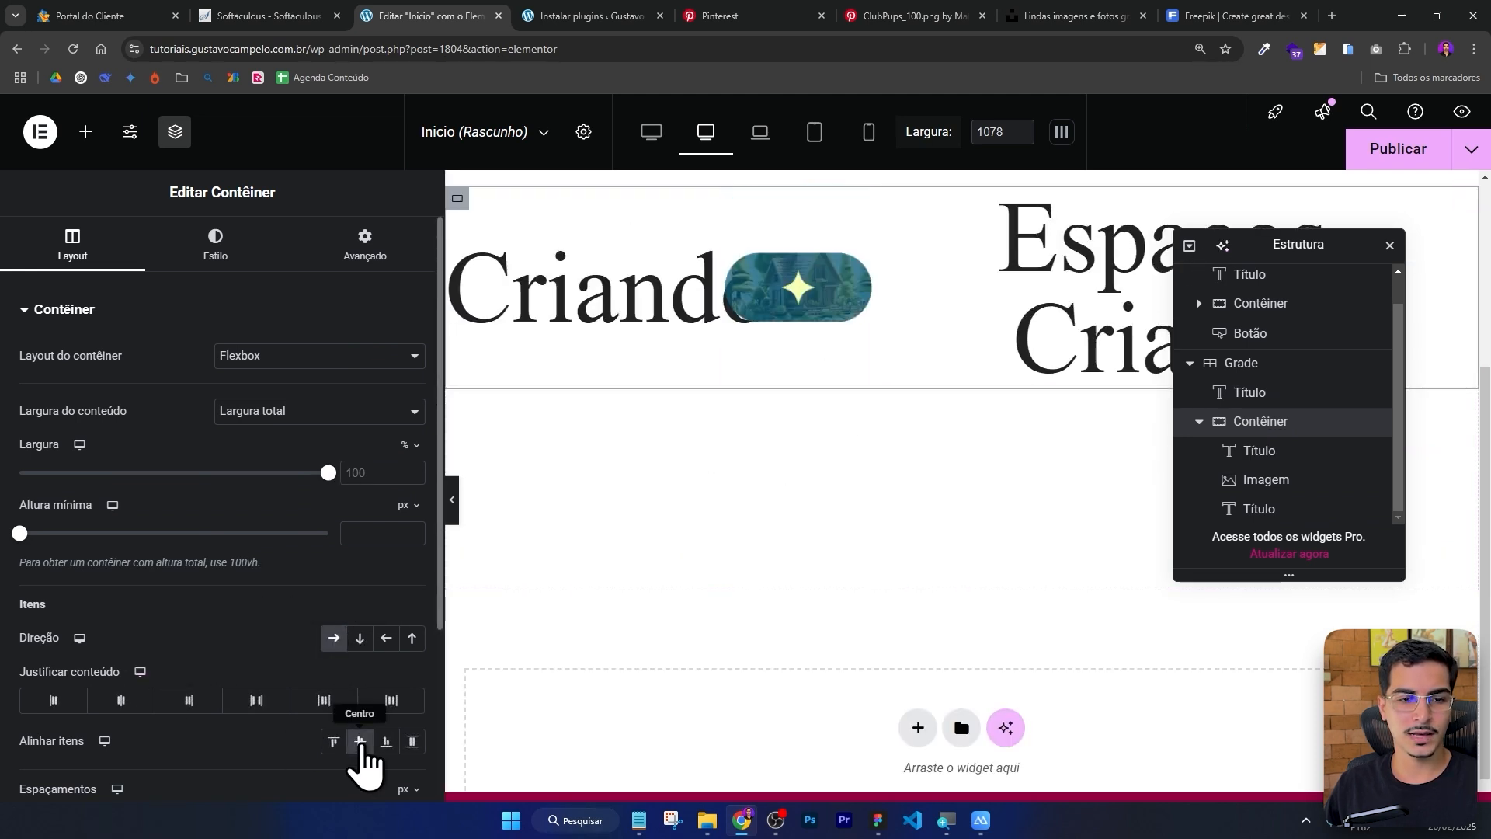
left_click(120, 701)
scroll(832, 542, "up", 4)
left_click_drag(1289, 240, 1242, 662)
scroll(1057, 330, "down", 3)
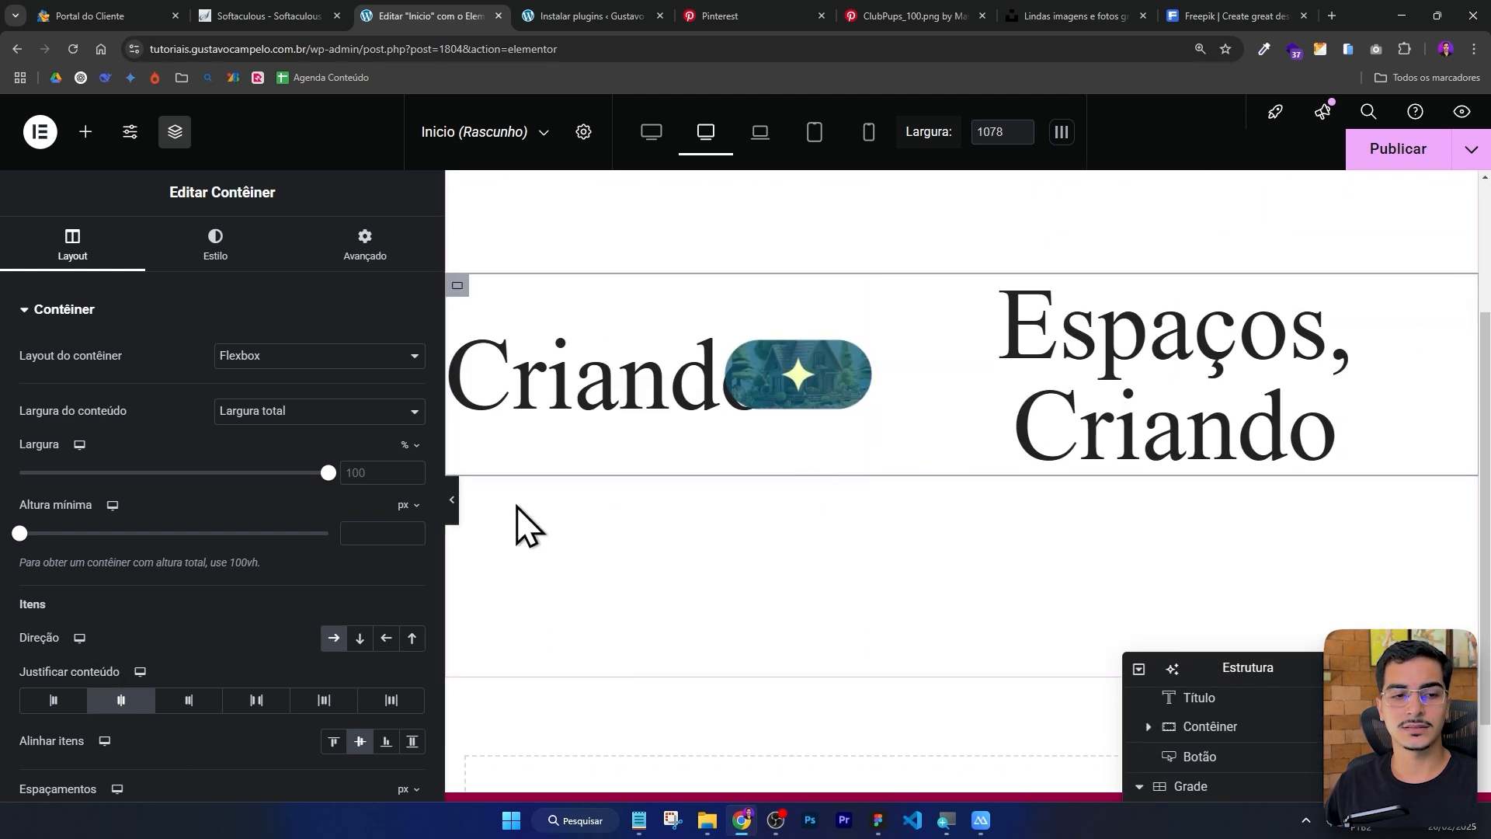
Set the grid container's content width to full width, matching the menu container.
left_click(453, 501)
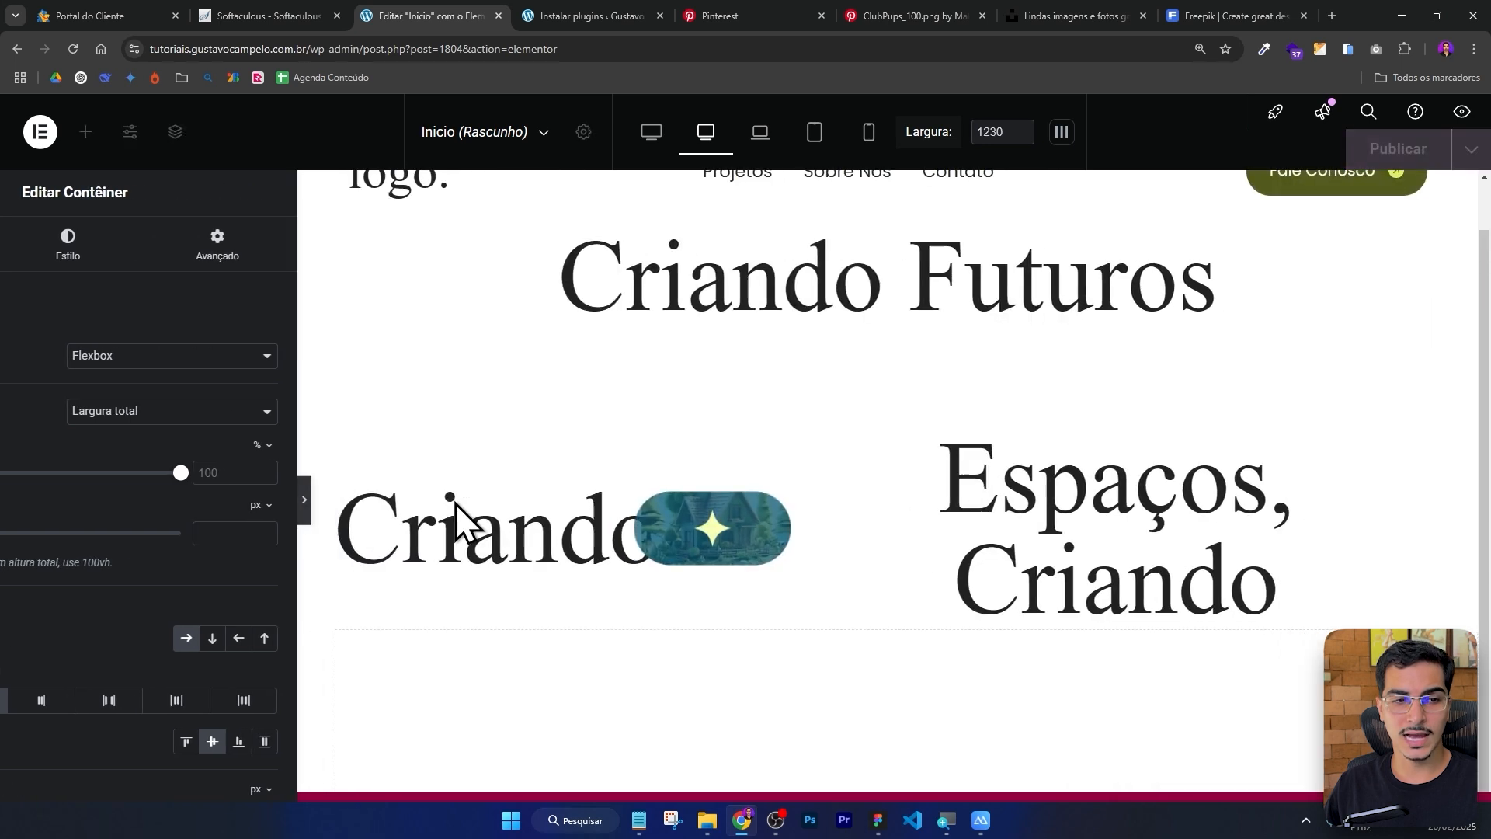
key("ctrl+0")
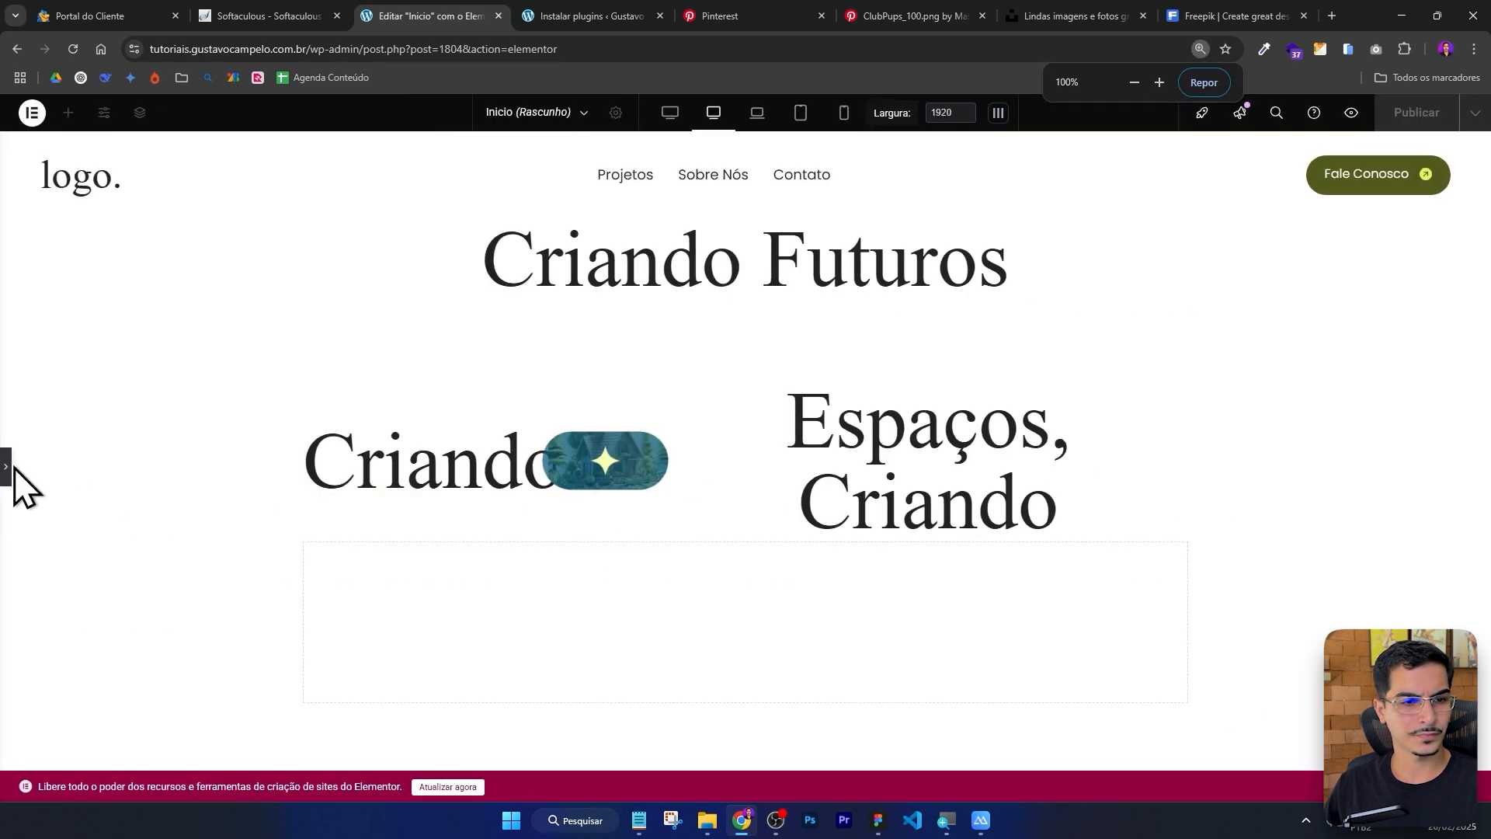
left_click(5, 467)
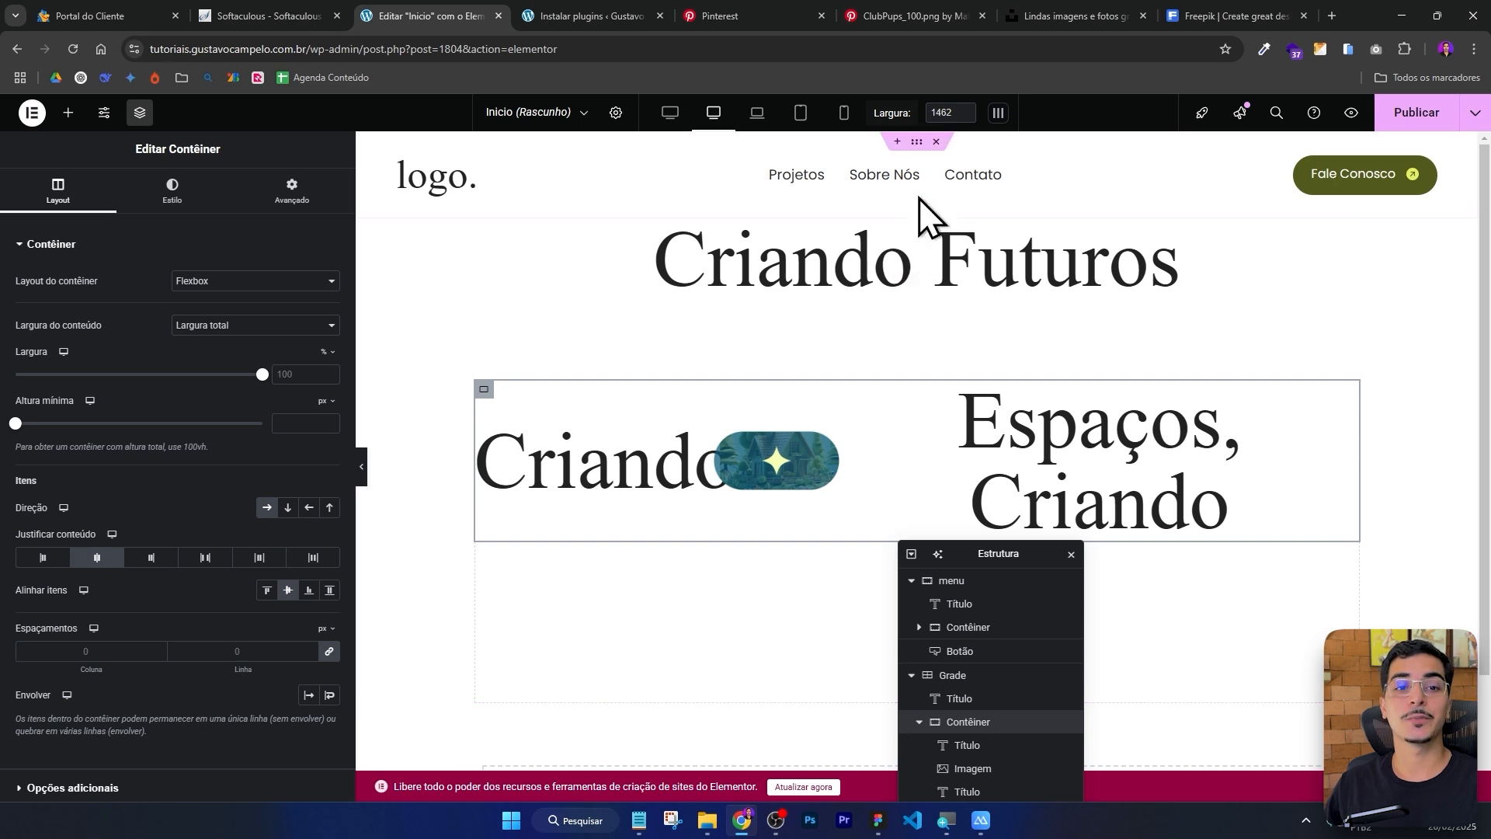
left_click(918, 215)
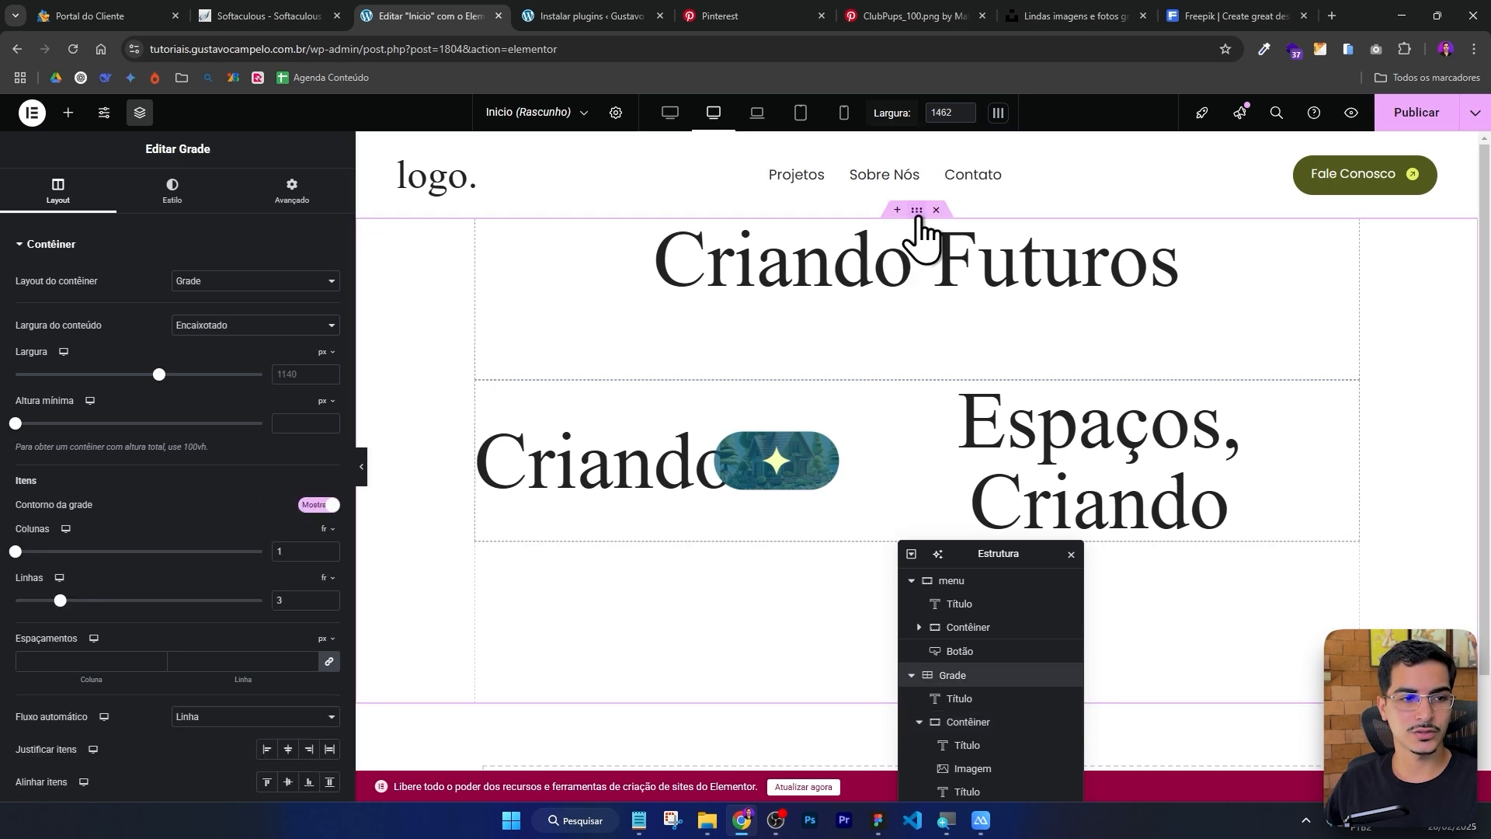
key("ctrl+plus")
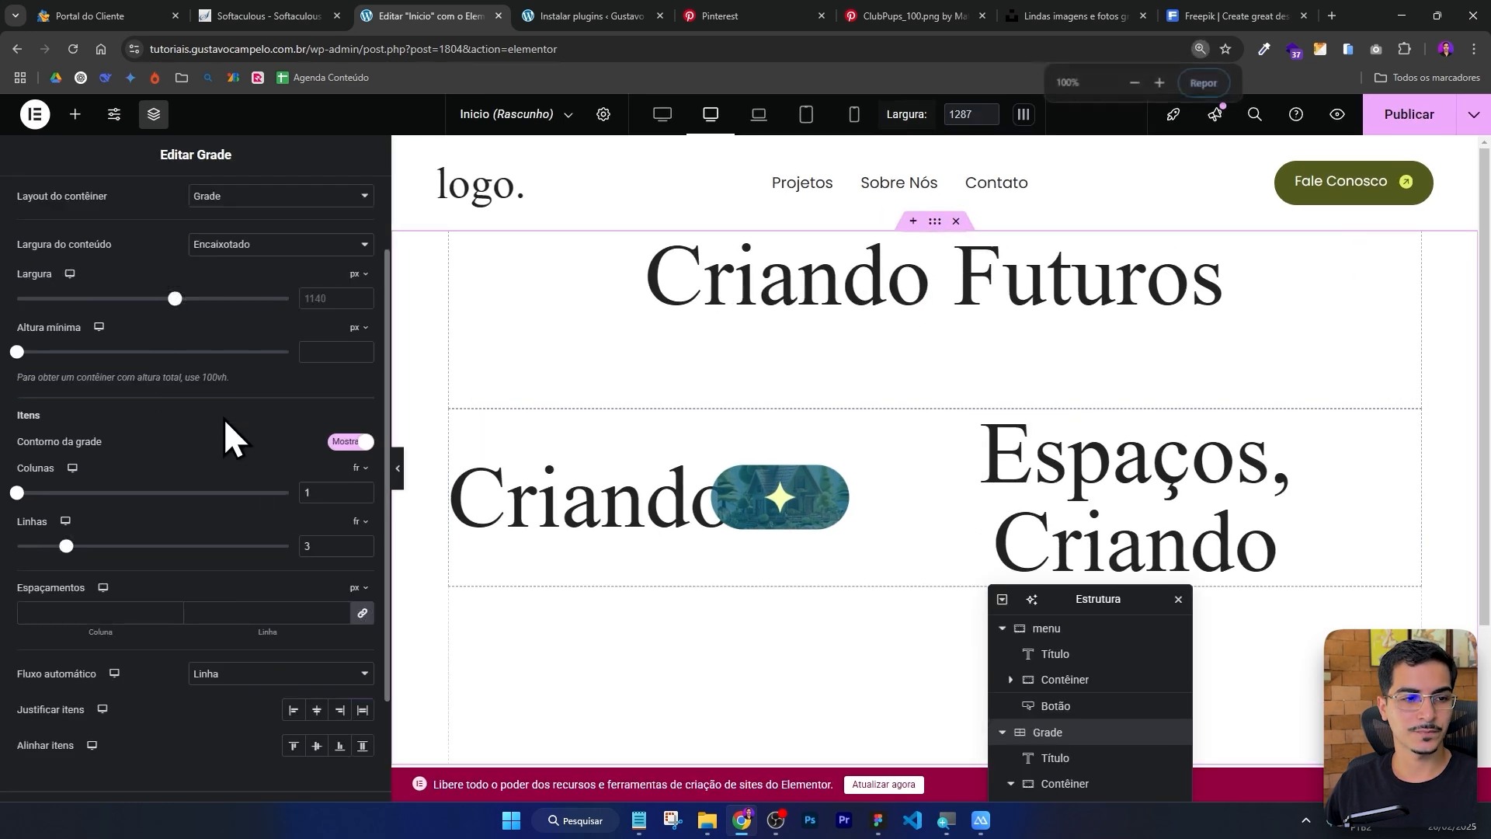
scroll(223, 420, "up", 2)
left_click(338, 400)
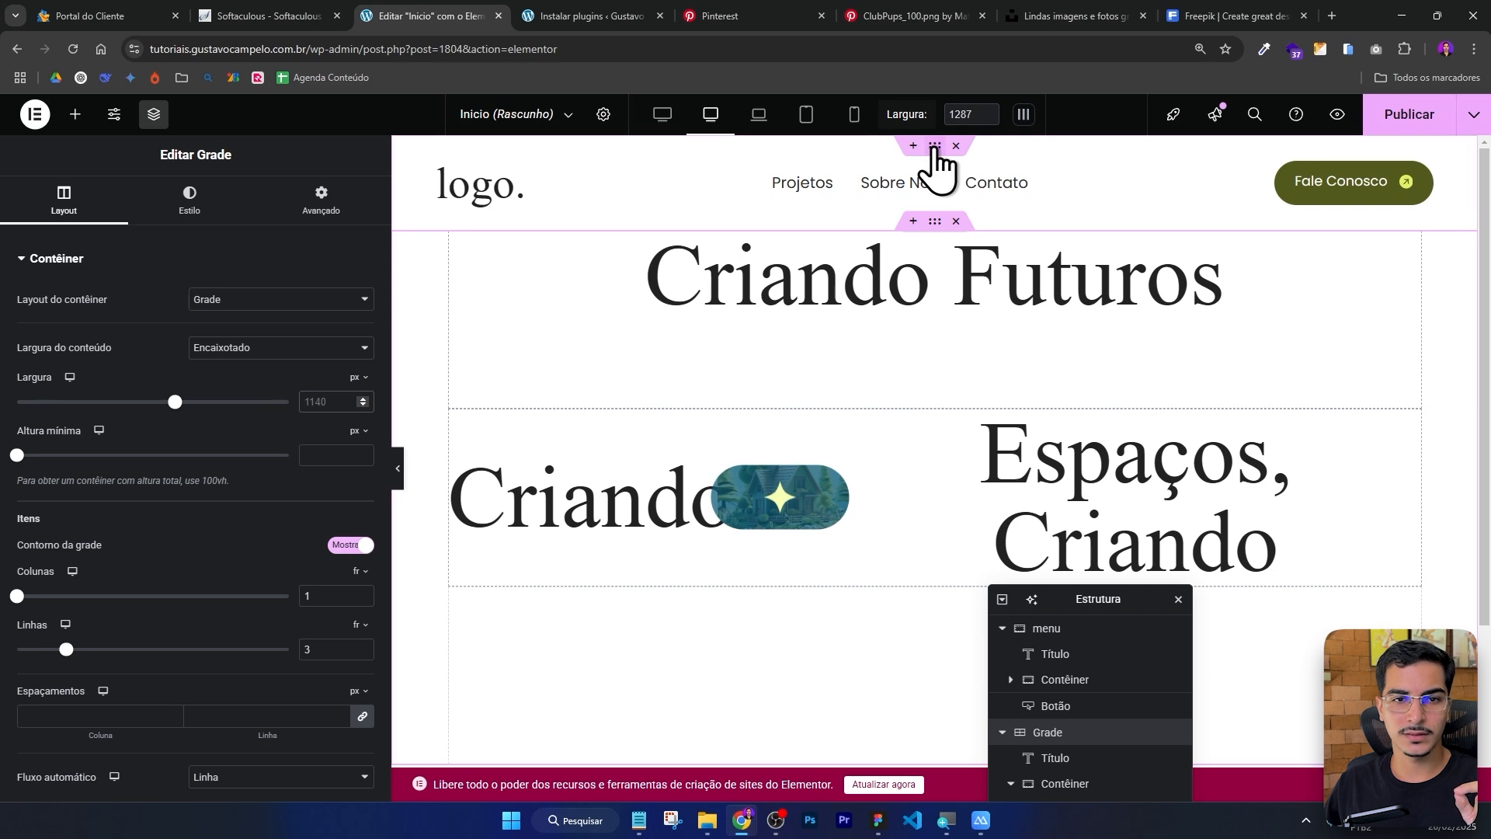
left_click(936, 148)
left_click(78, 213)
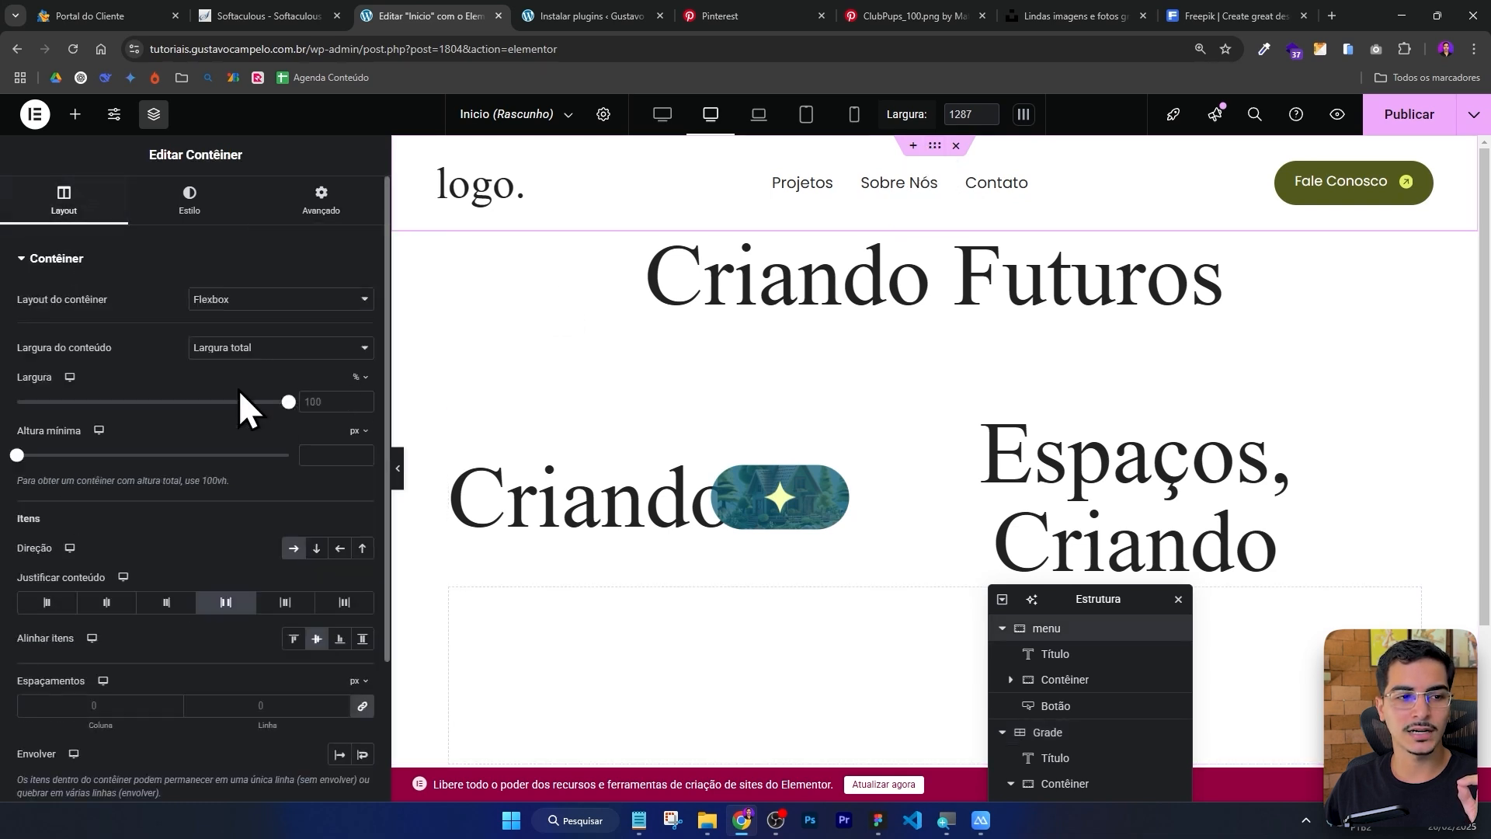
left_click(937, 225)
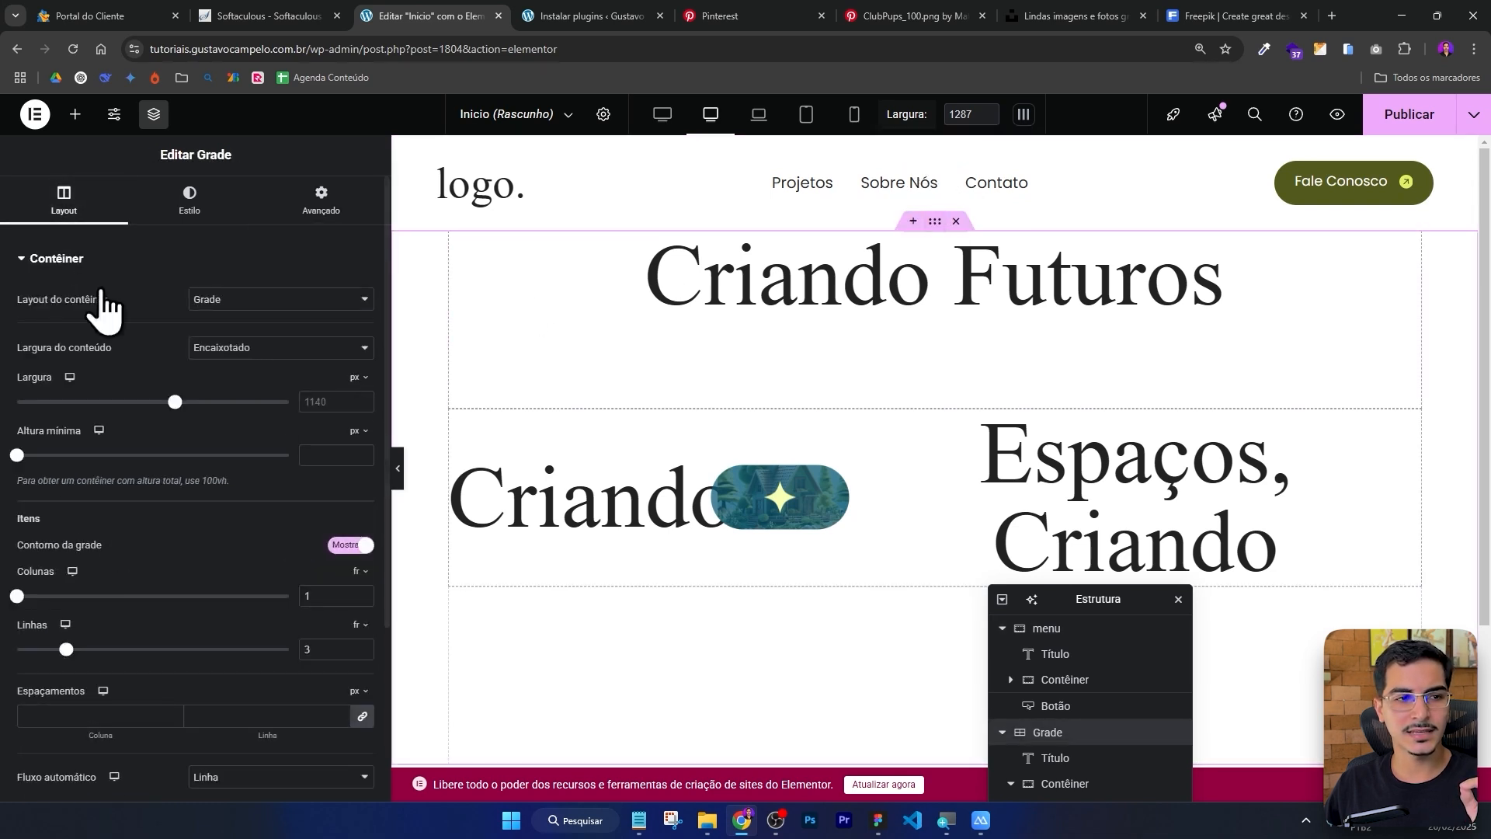
left_click(303, 349)
left_click(243, 389)
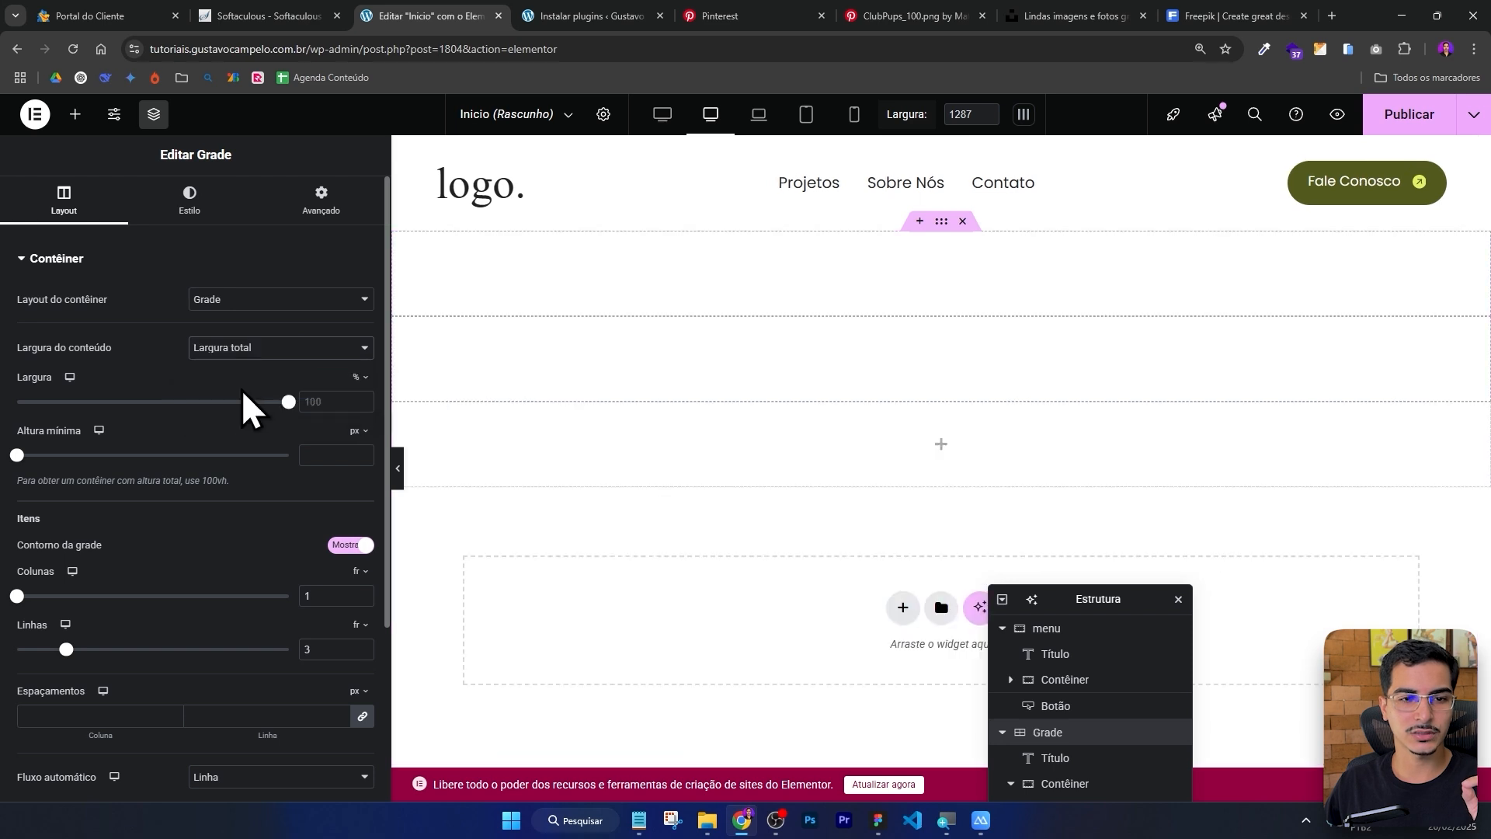
Set the grid container's padding to 0 on top, right and bottom and 52 px on the left.
left_click(315, 206)
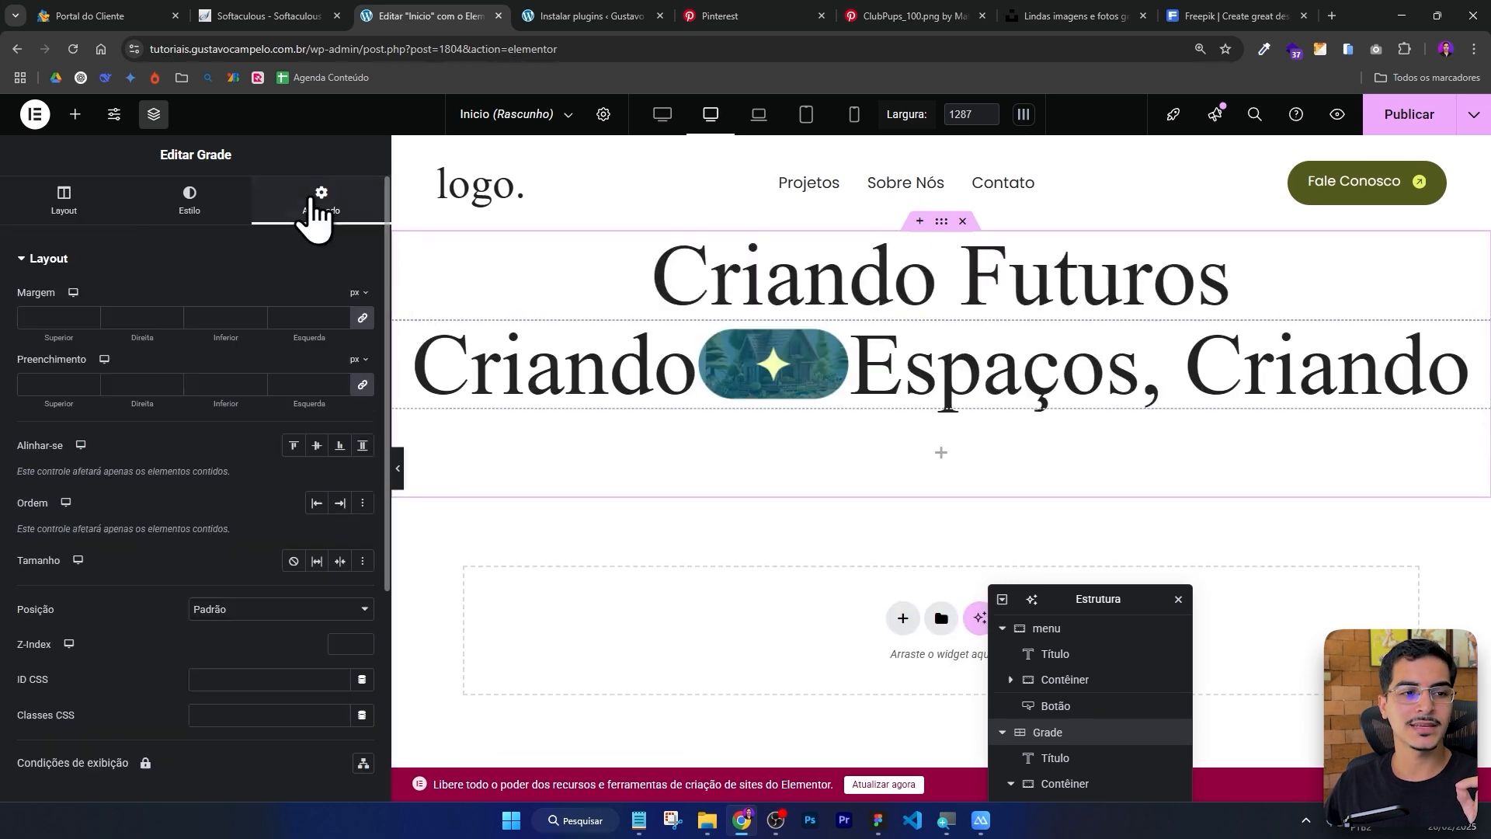
left_click(309, 385)
type("0")
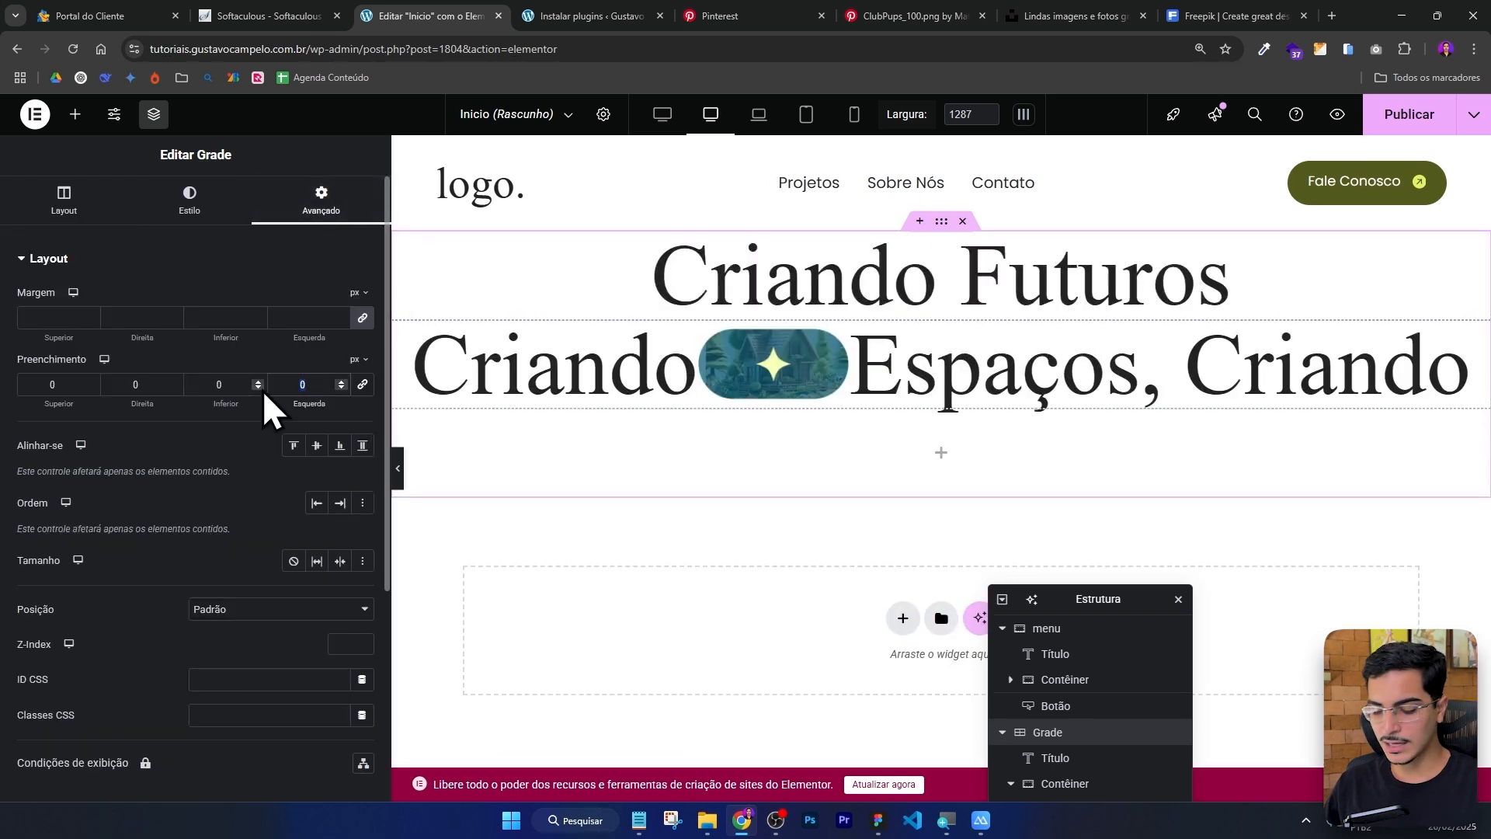
type("52")
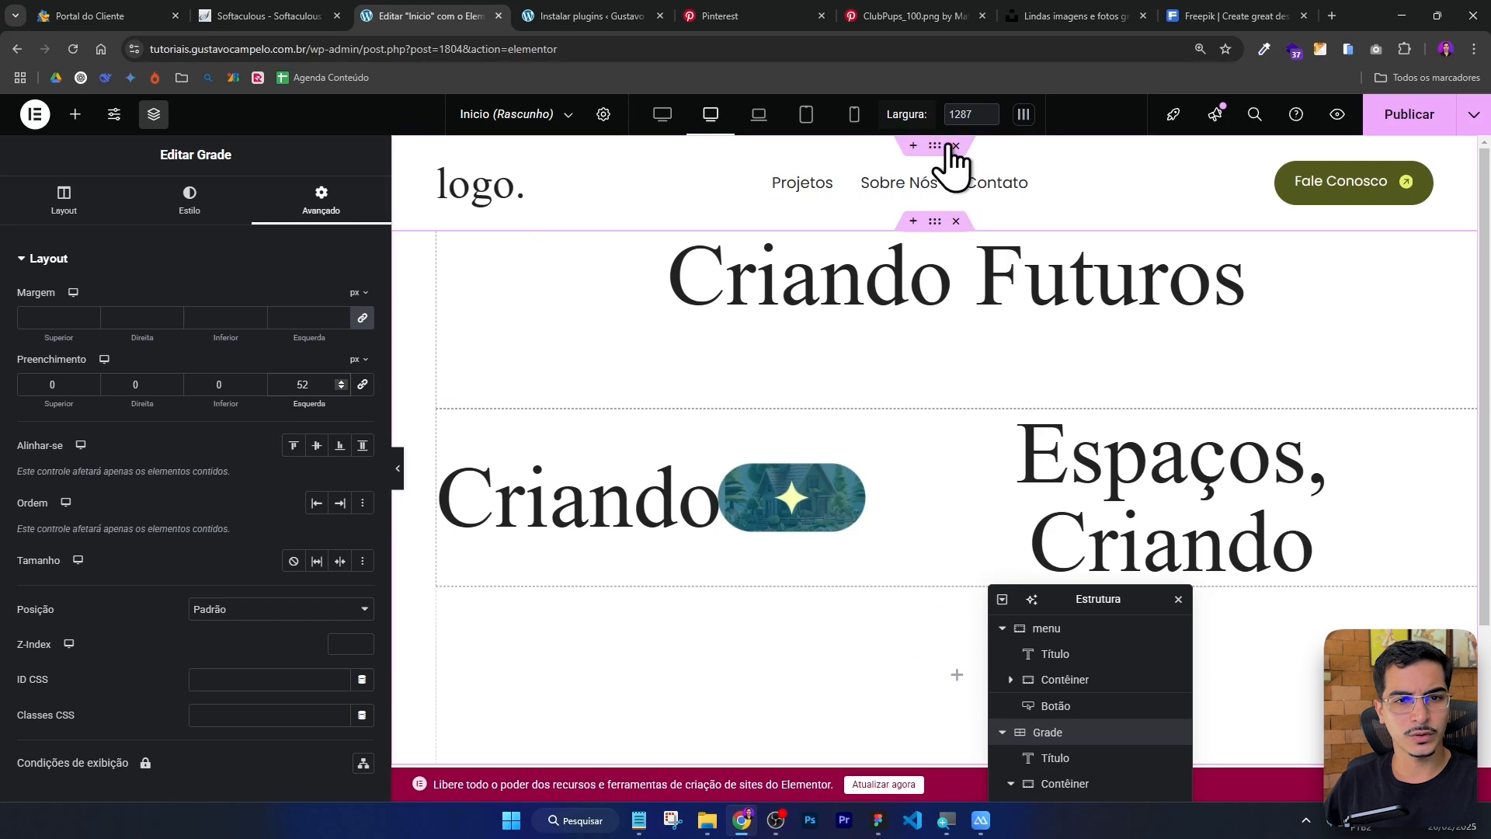
Check the menu container's side padding and set the grid container's right padding to 52 px.
left_click(935, 146)
left_click(315, 201)
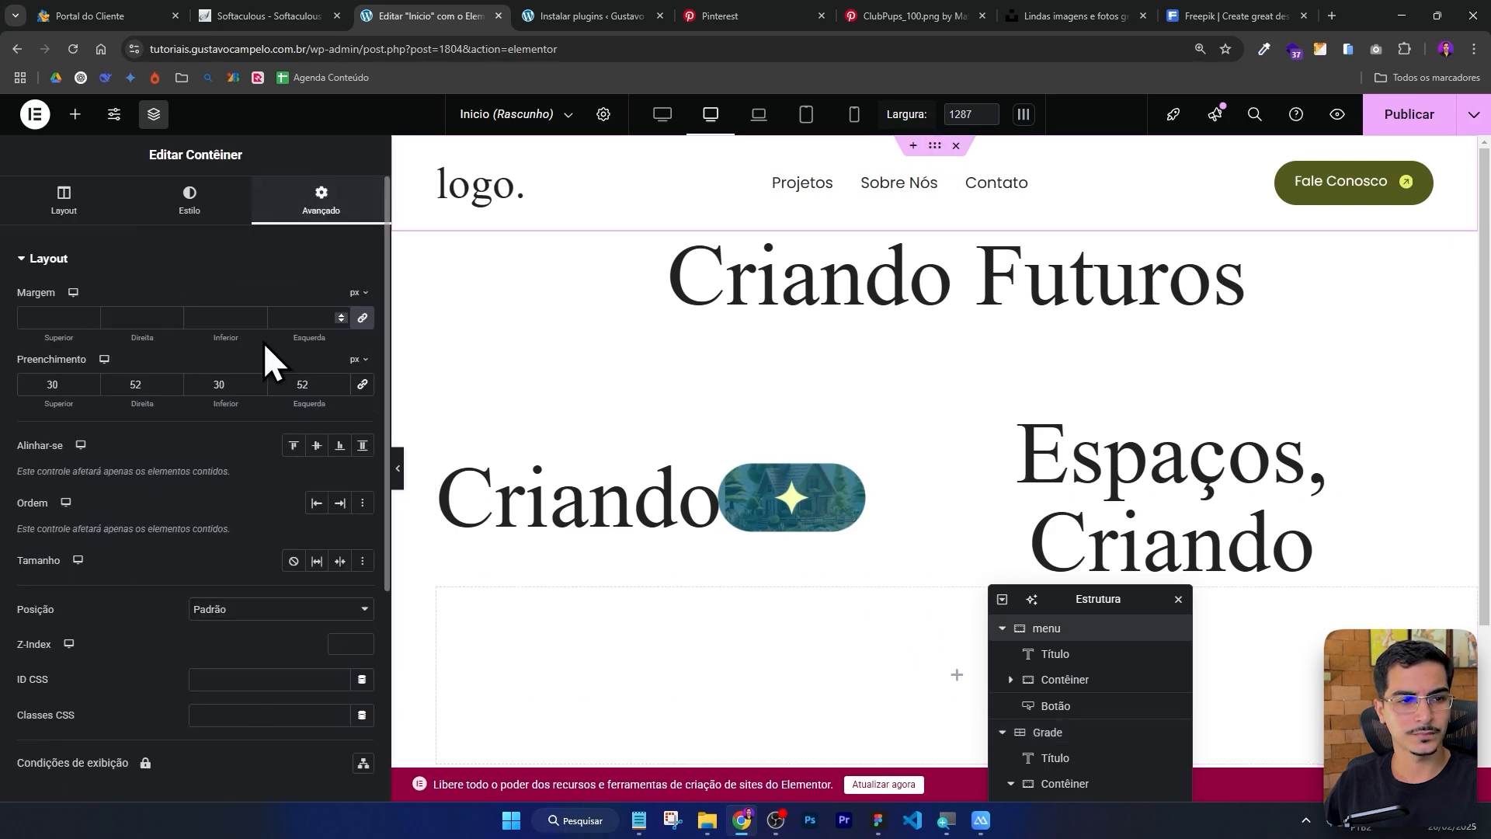
left_click_drag(1088, 598, 1146, 464)
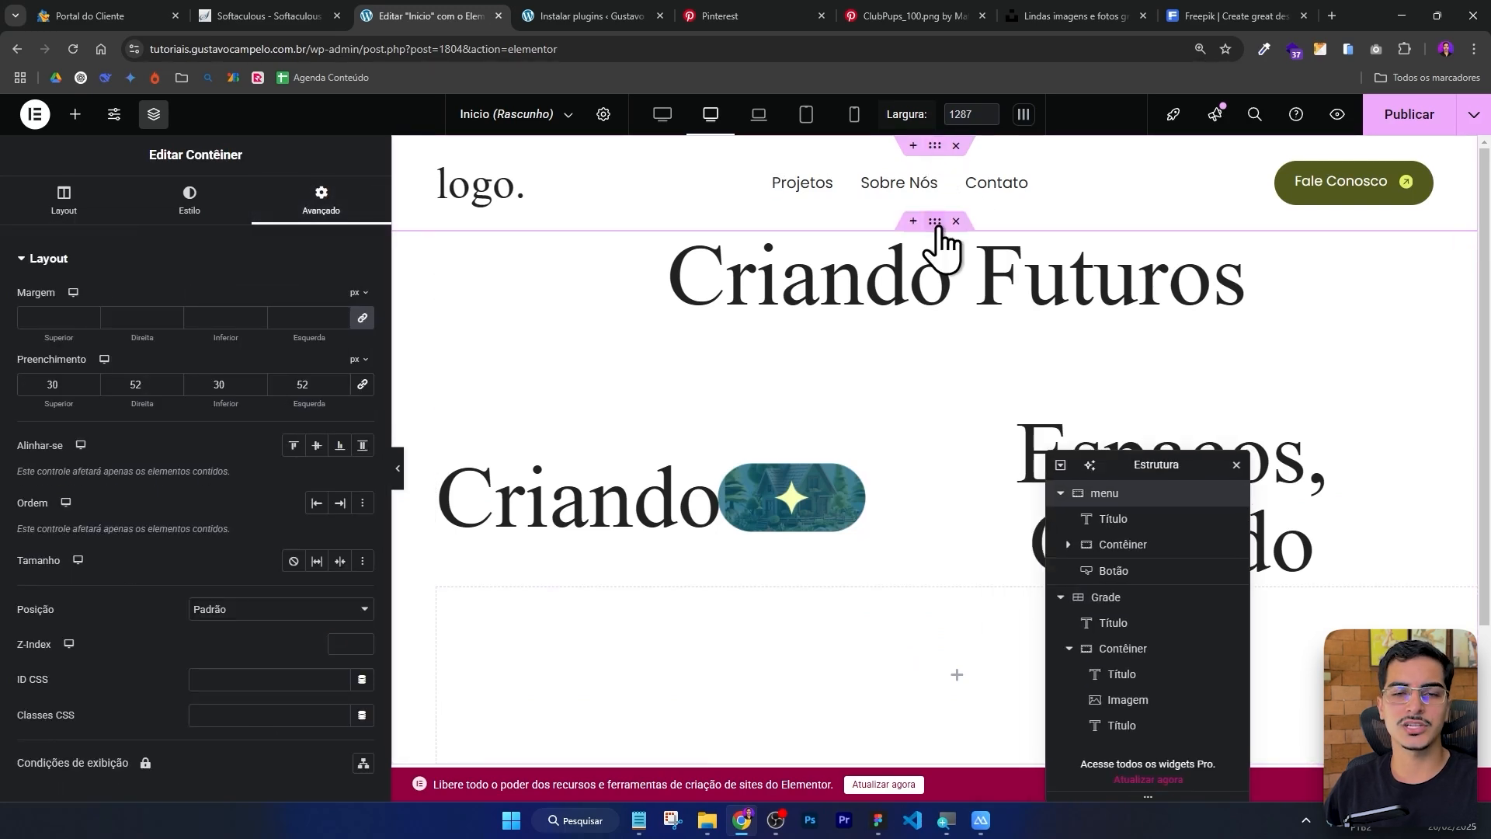
left_click(936, 223)
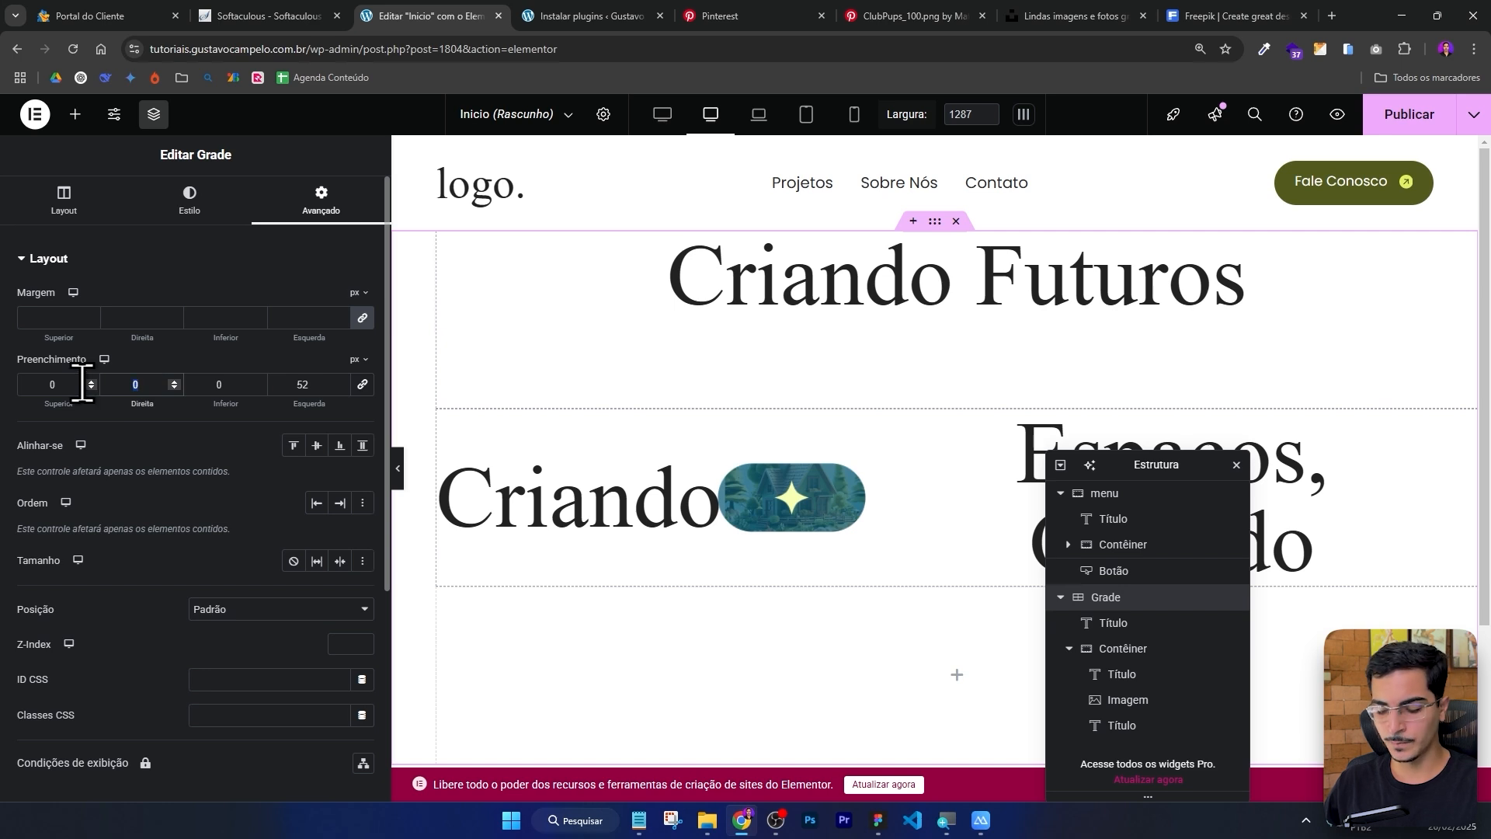
type("52")
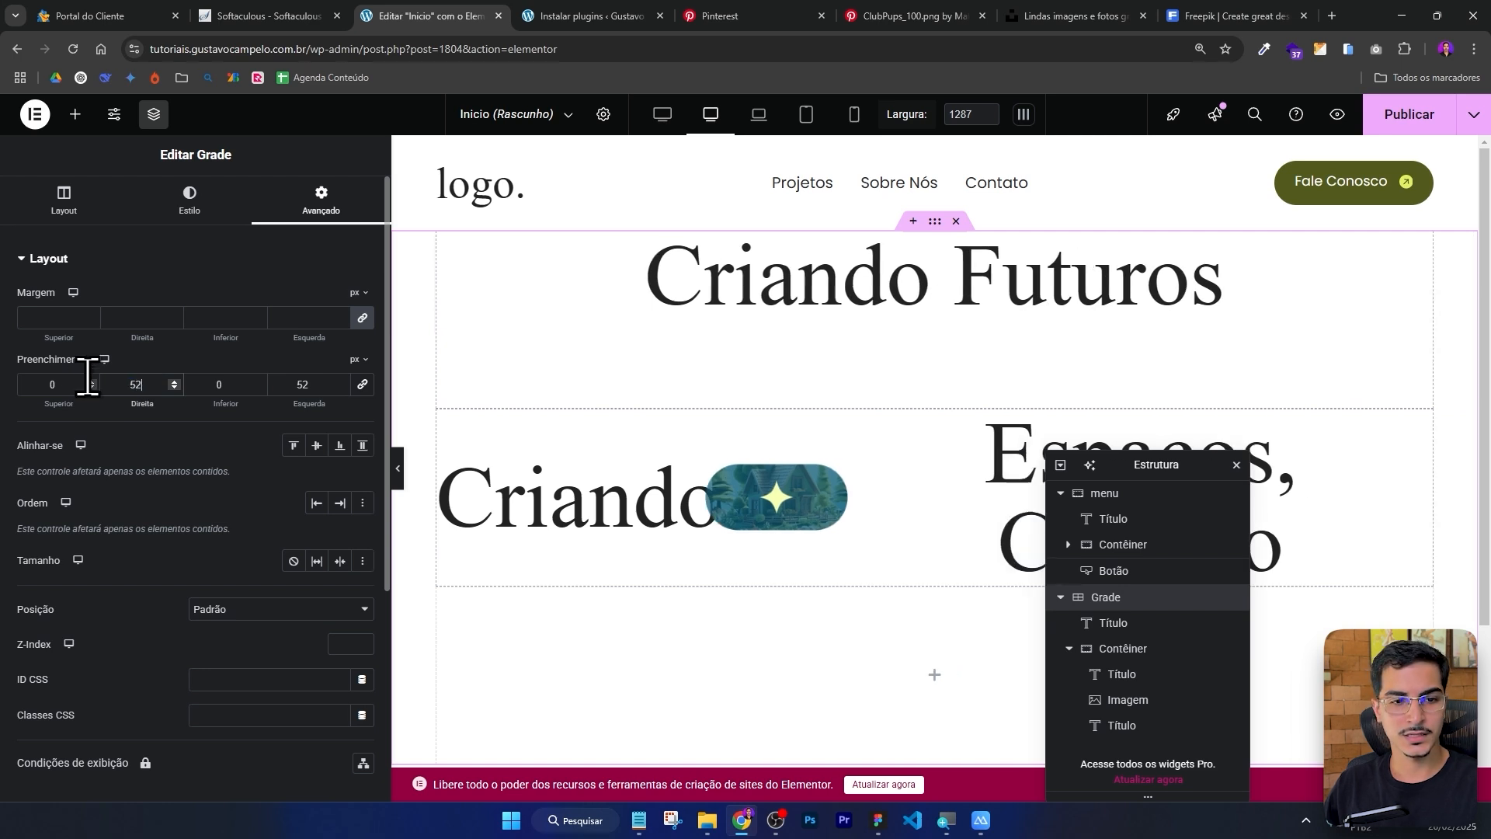
left_click(399, 467)
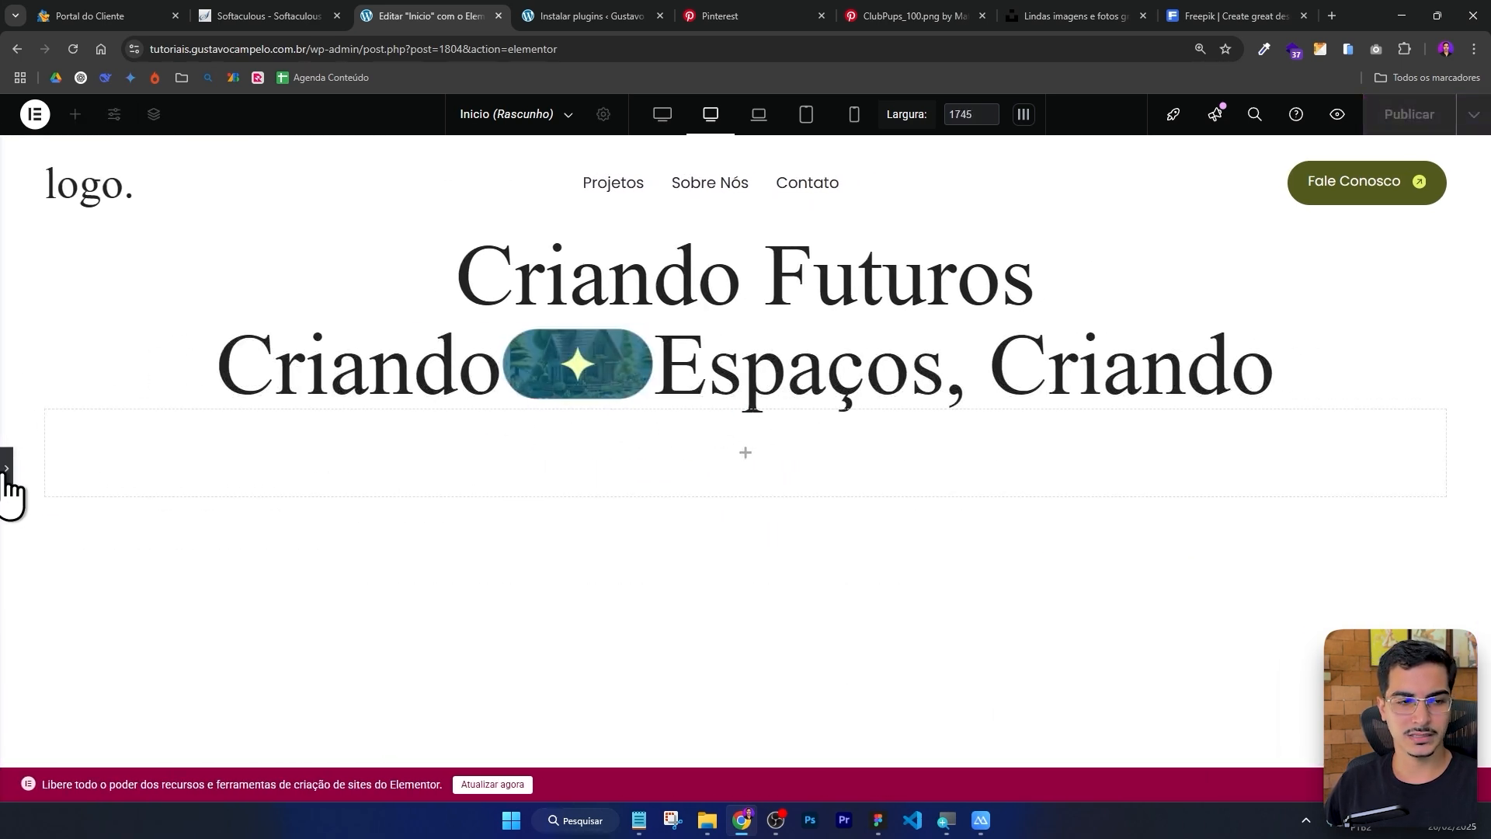
left_click(7, 469)
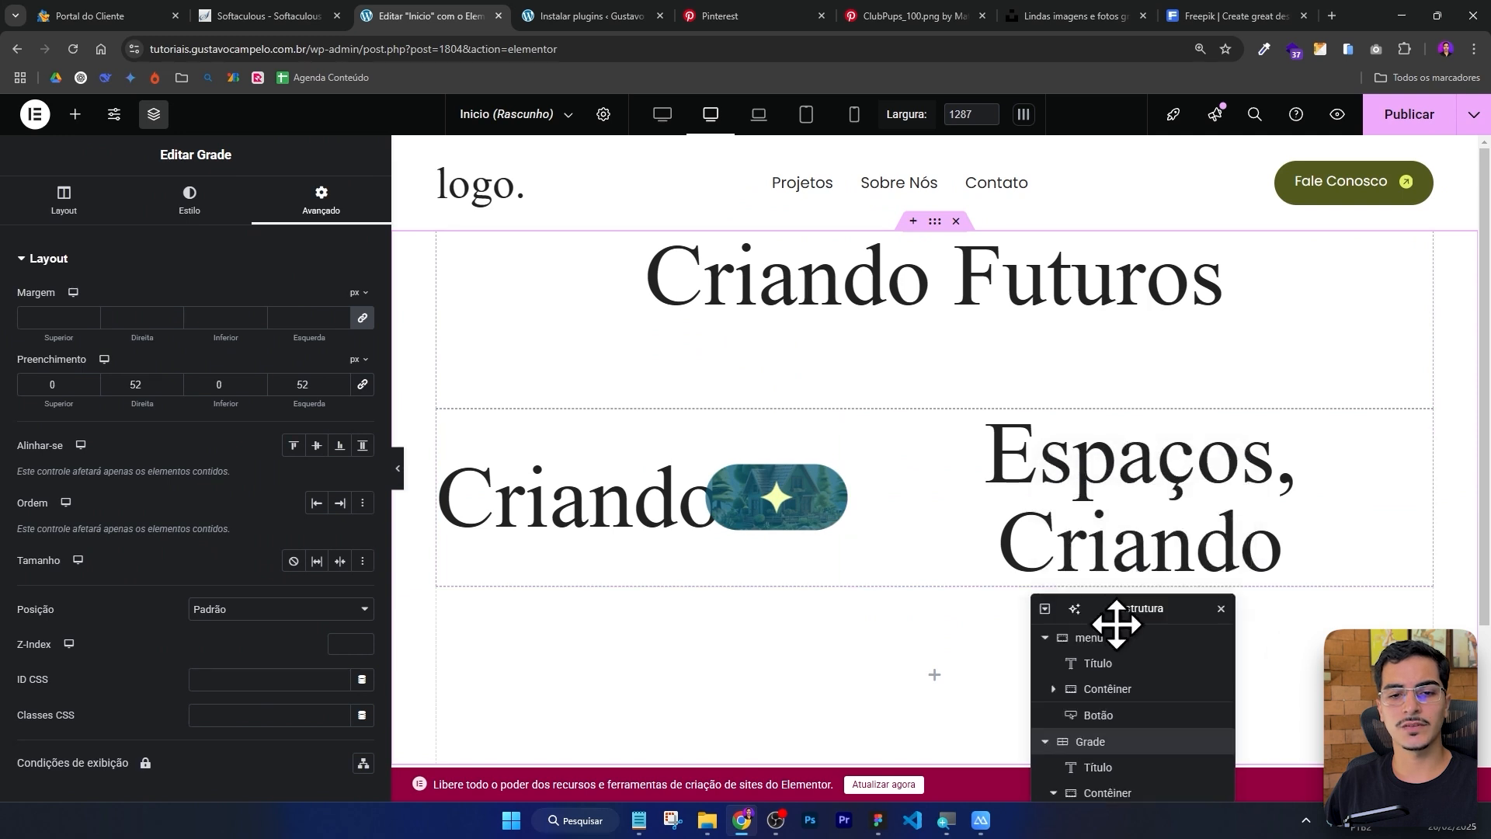
left_click_drag(1116, 623, 1093, 711)
scroll(829, 482, "down", 3)
scroll(1043, 311, "up", 1)
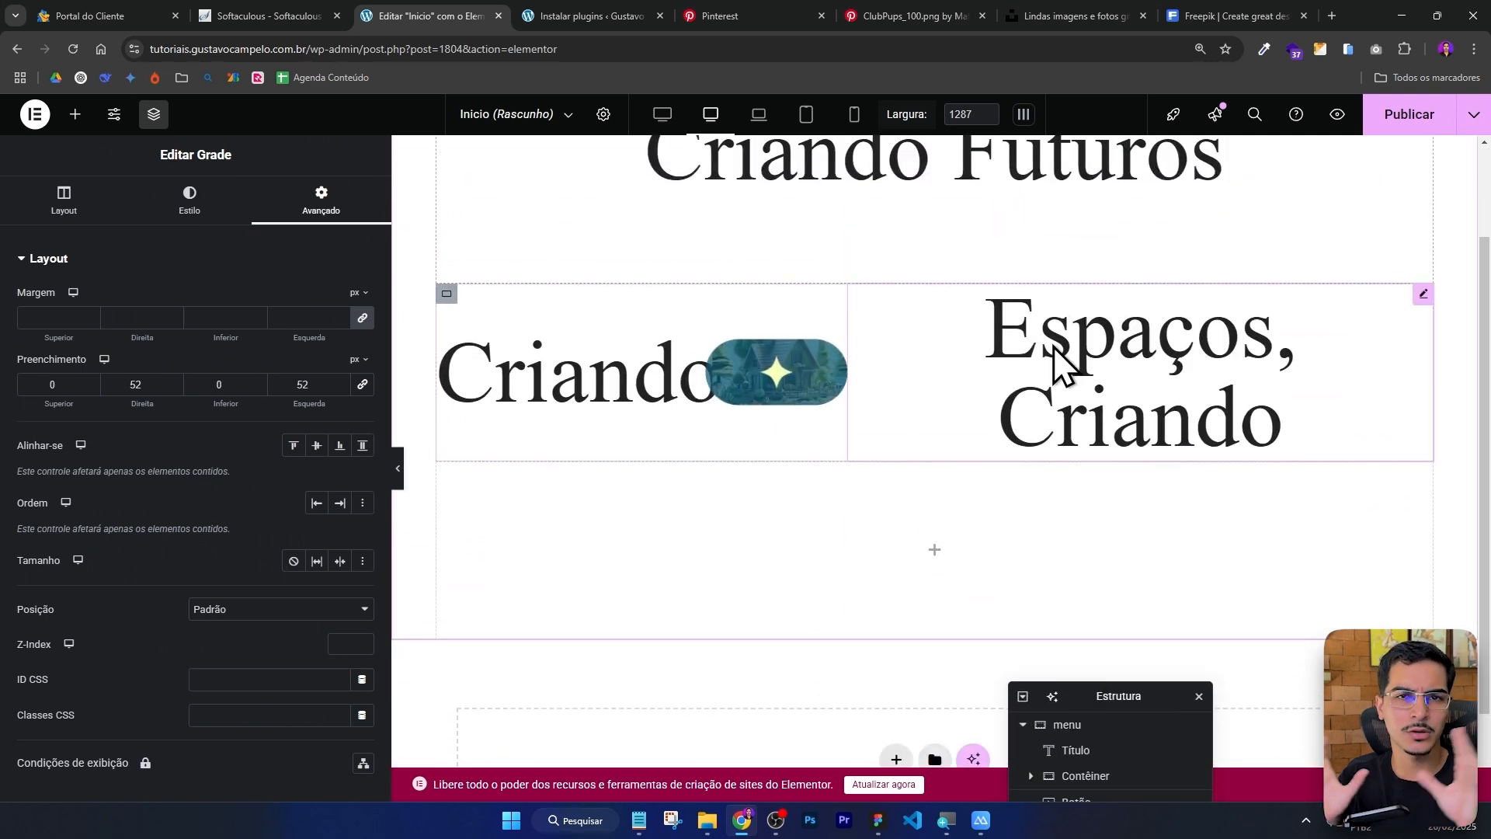
Switch to the Notebook view and review the breakpoint settings in the site's Layout settings.
left_click(761, 118)
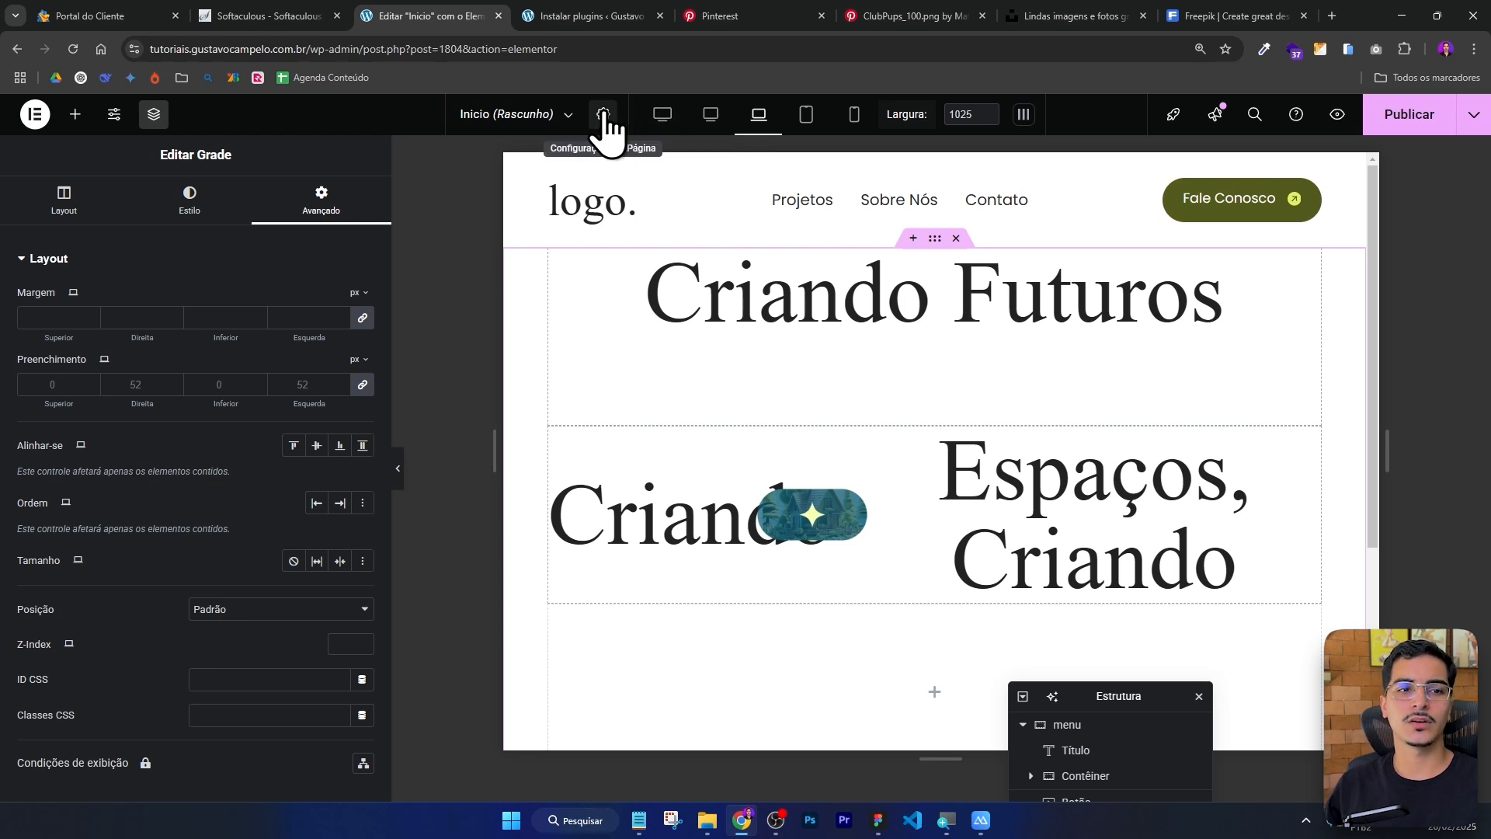
left_click(117, 118)
scroll(214, 357, "down", 3)
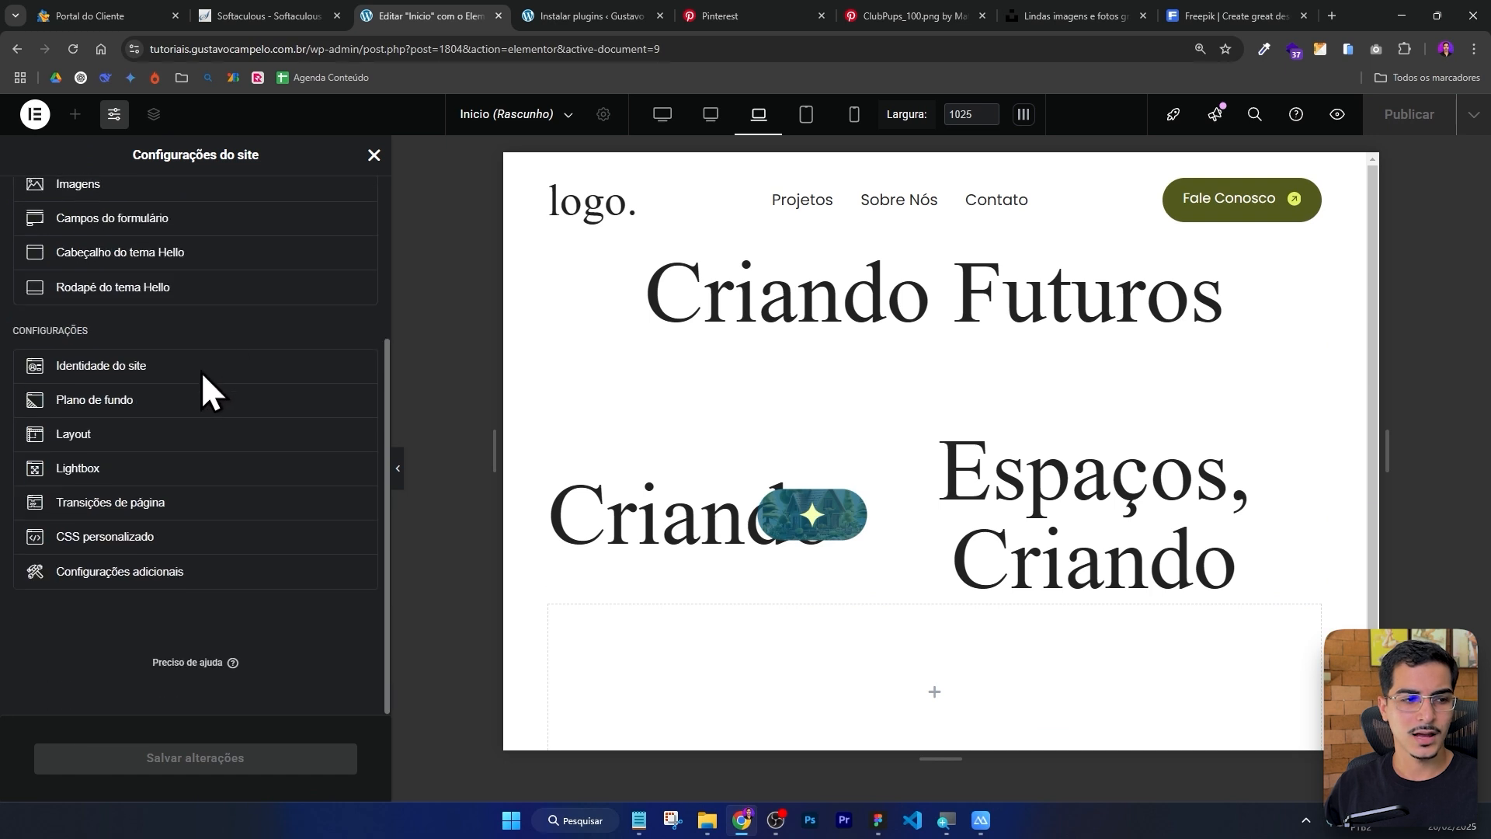
left_click(109, 434)
scroll(188, 357, "down", 3)
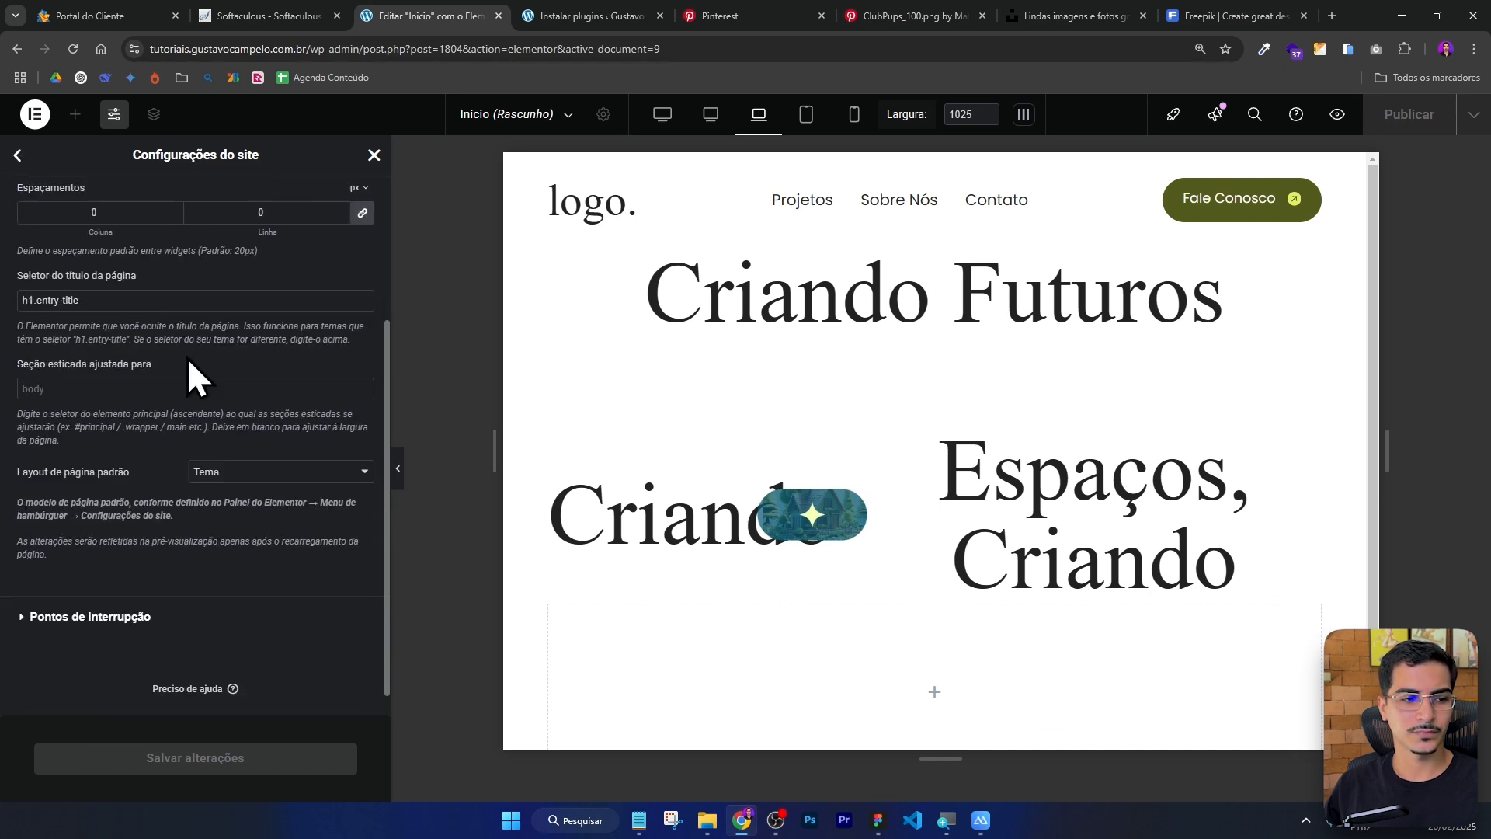
left_click(143, 617)
scroll(194, 419, "down", 1)
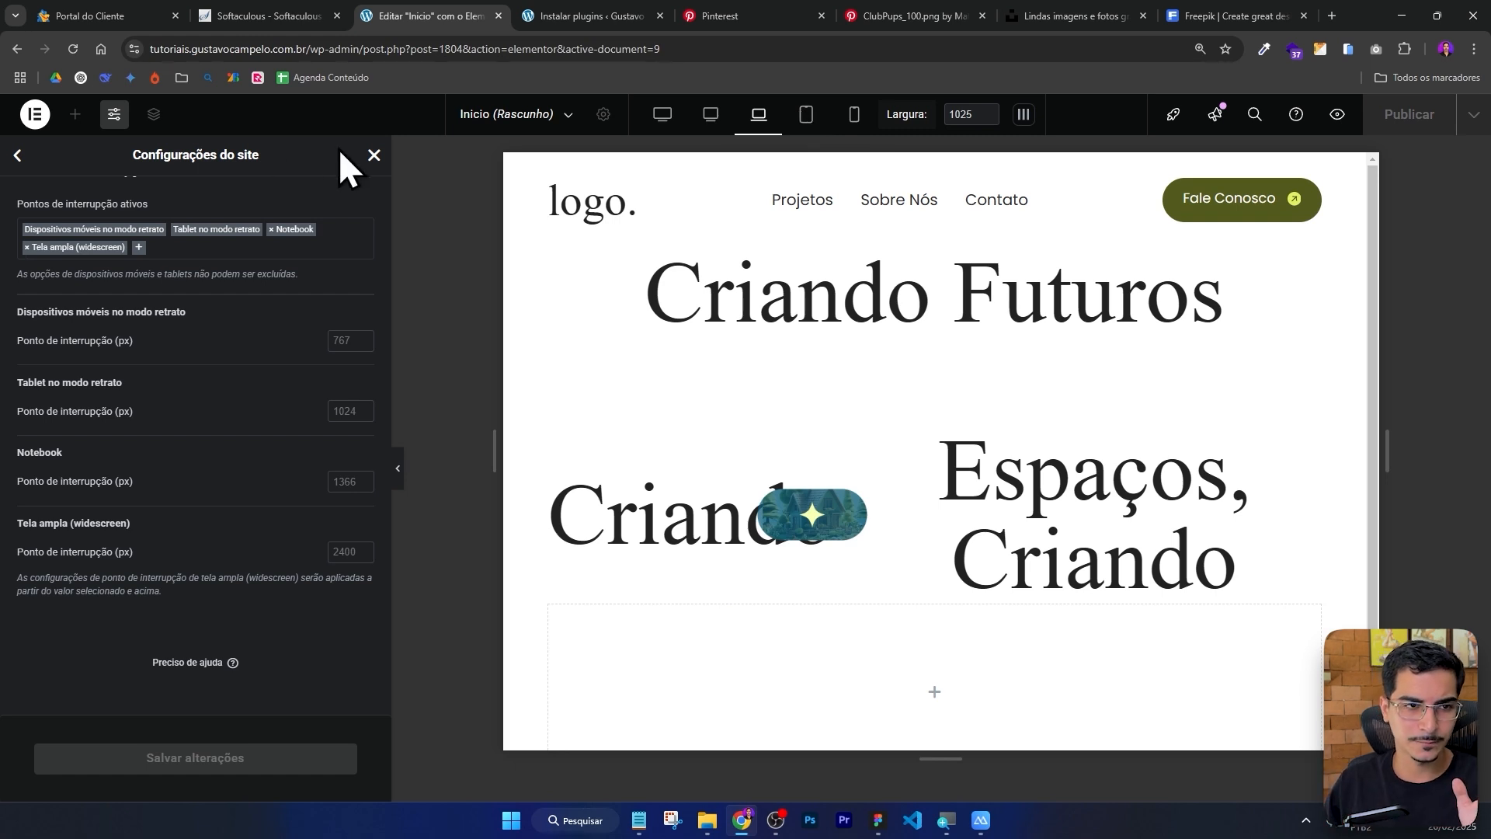
left_click(374, 154)
scroll(788, 299, "down", 1)
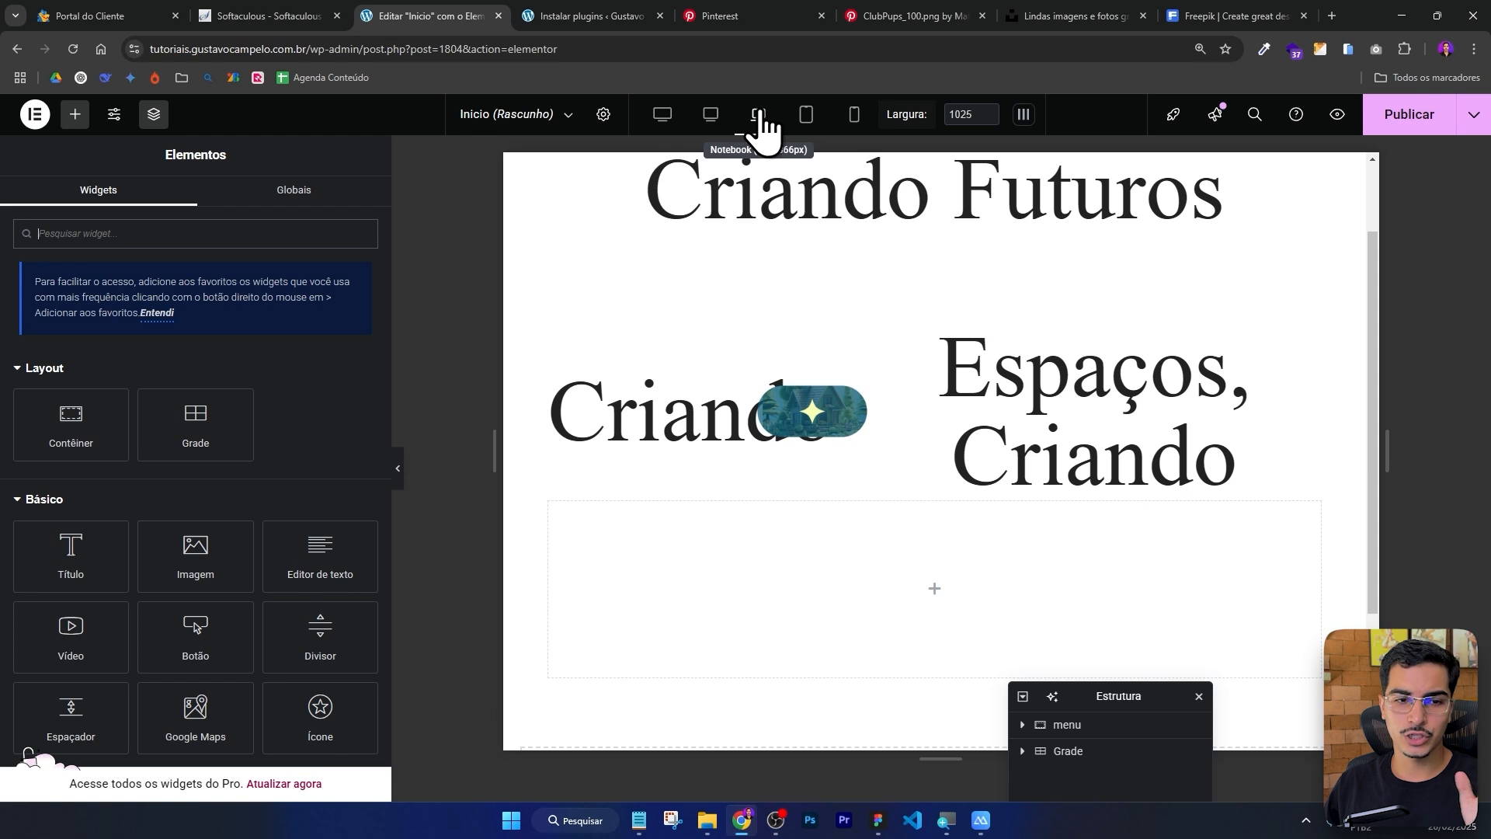
Set the Criando heading's font size to 60 px for the Notebook view.
left_click(715, 404)
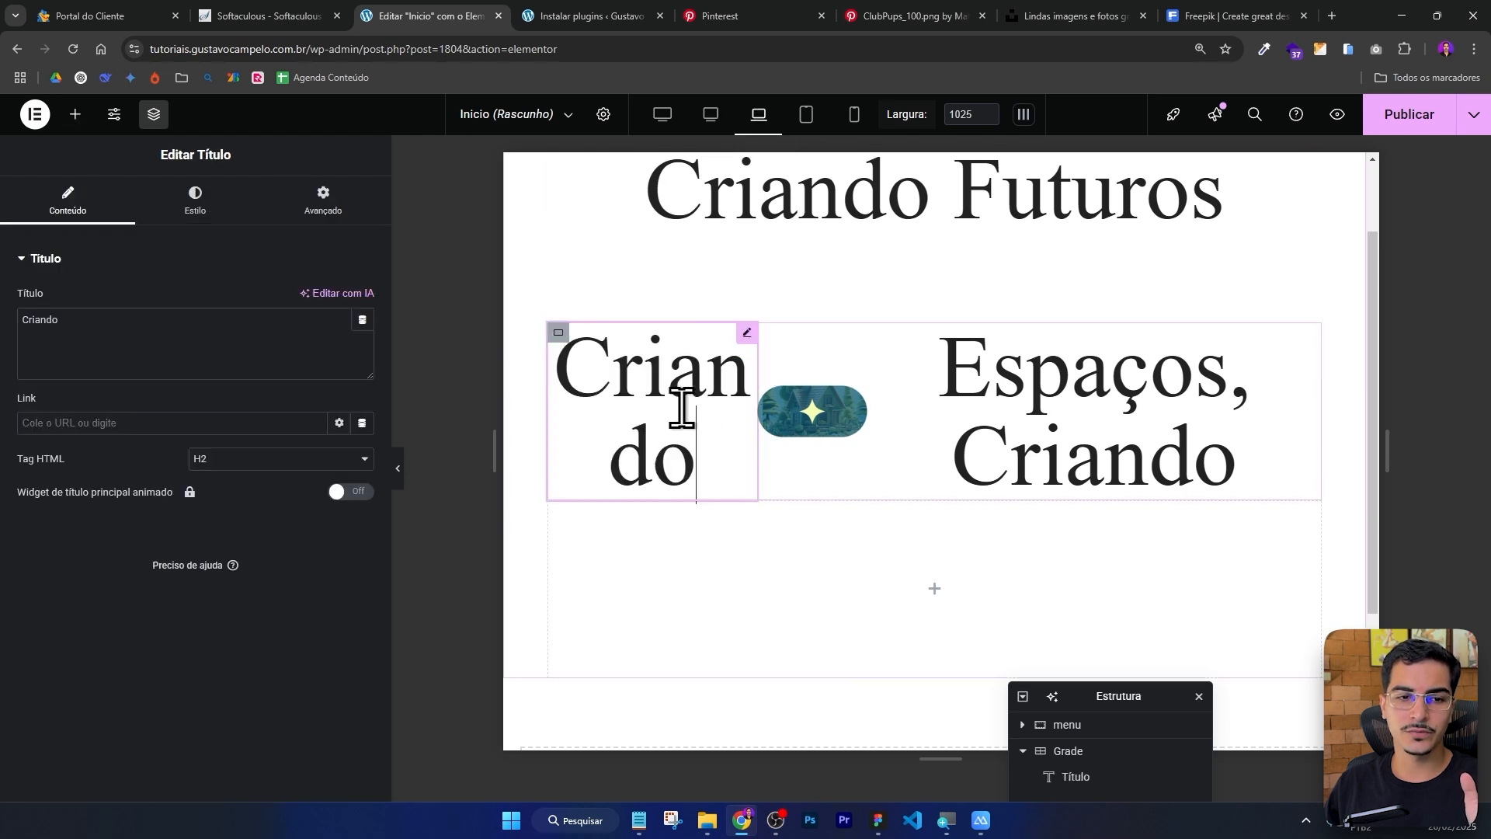
left_click(199, 213)
left_click(363, 349)
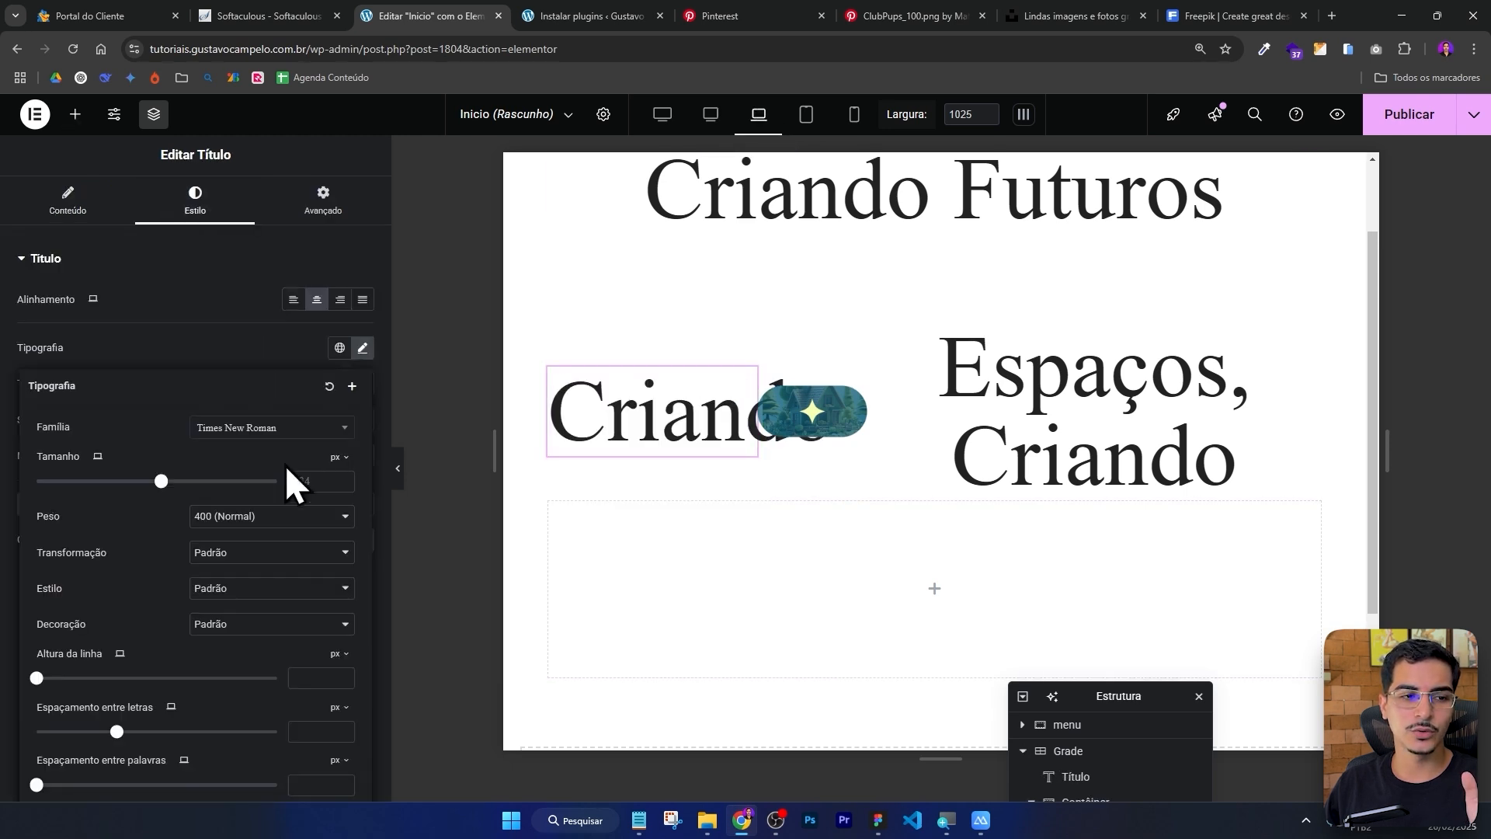
left_click_drag(161, 480, 108, 481)
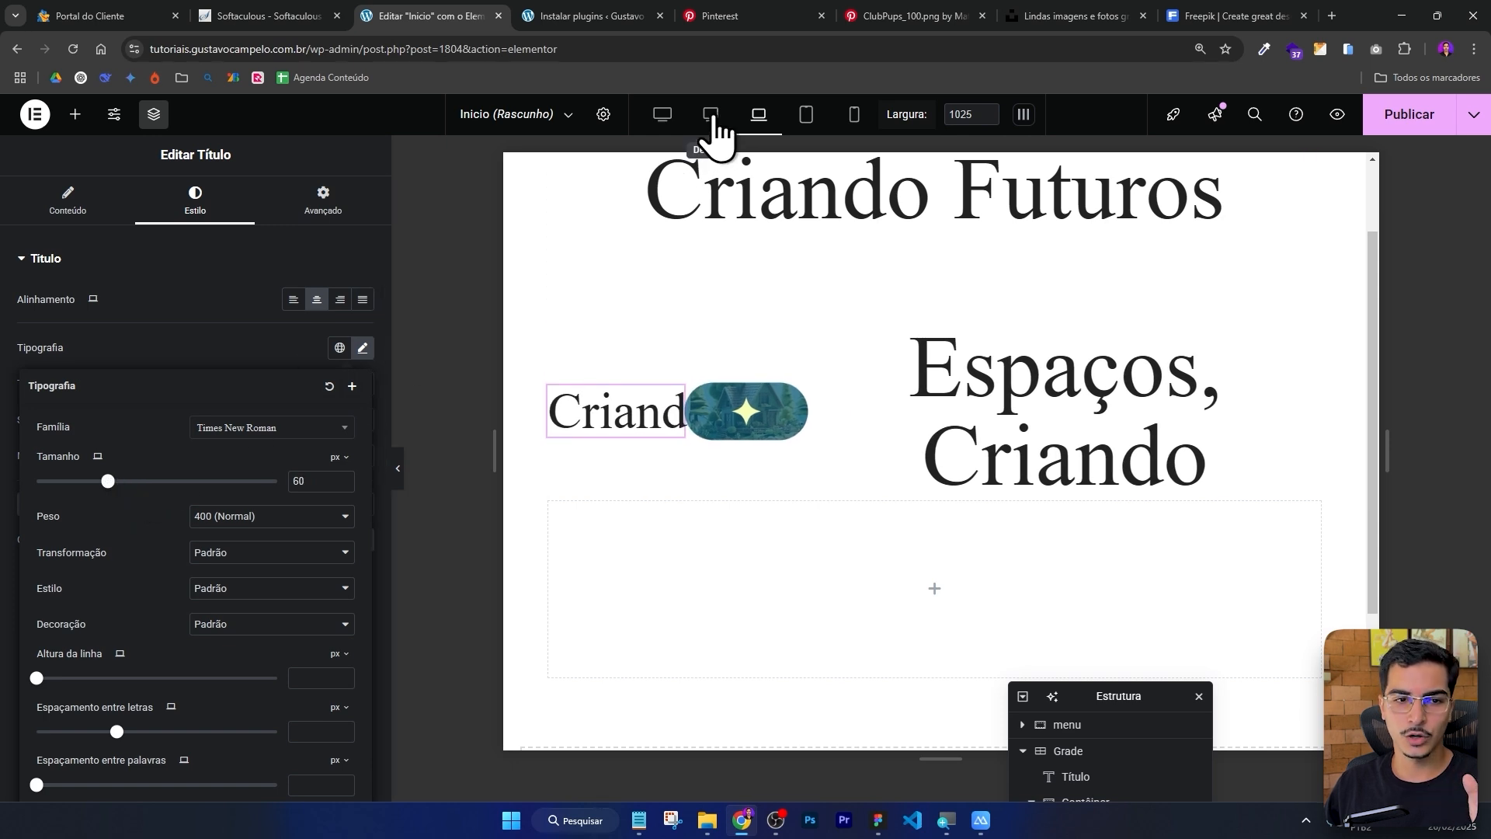
Compare the Criando heading's typography size in the Desktop view and preview the page.
left_click(711, 117)
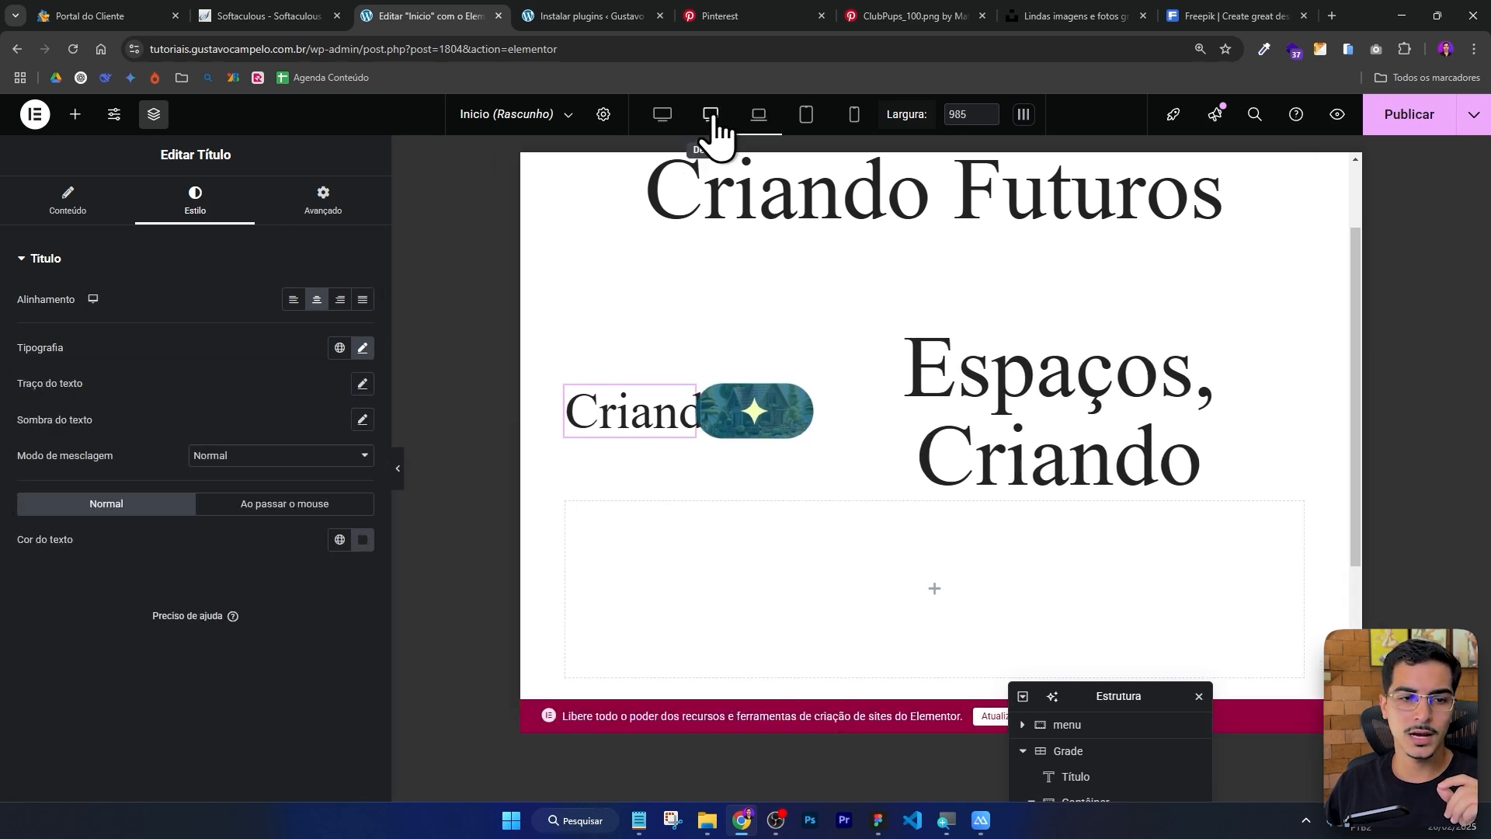
left_click(363, 348)
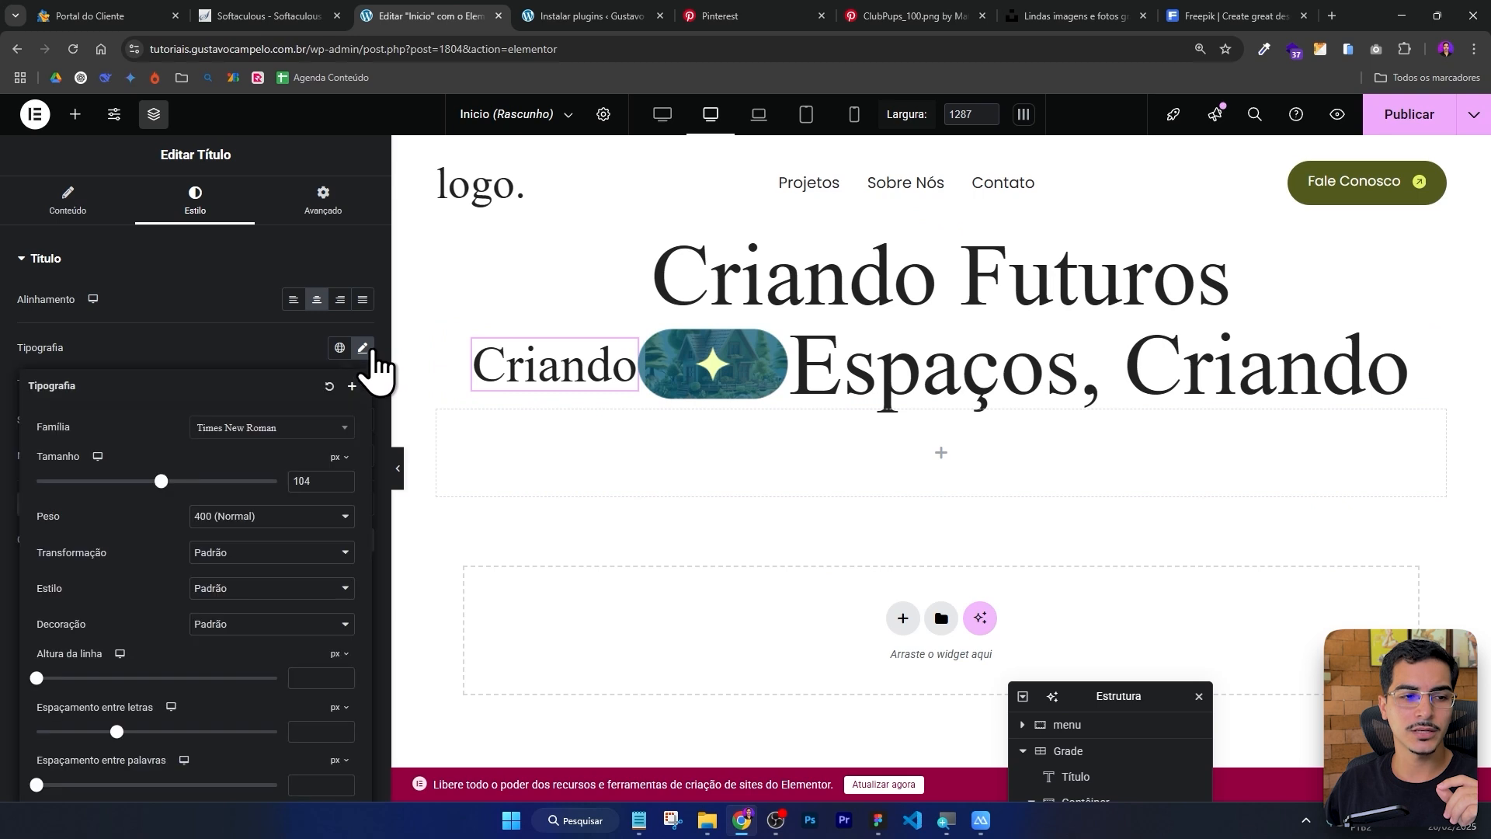
left_click(399, 468)
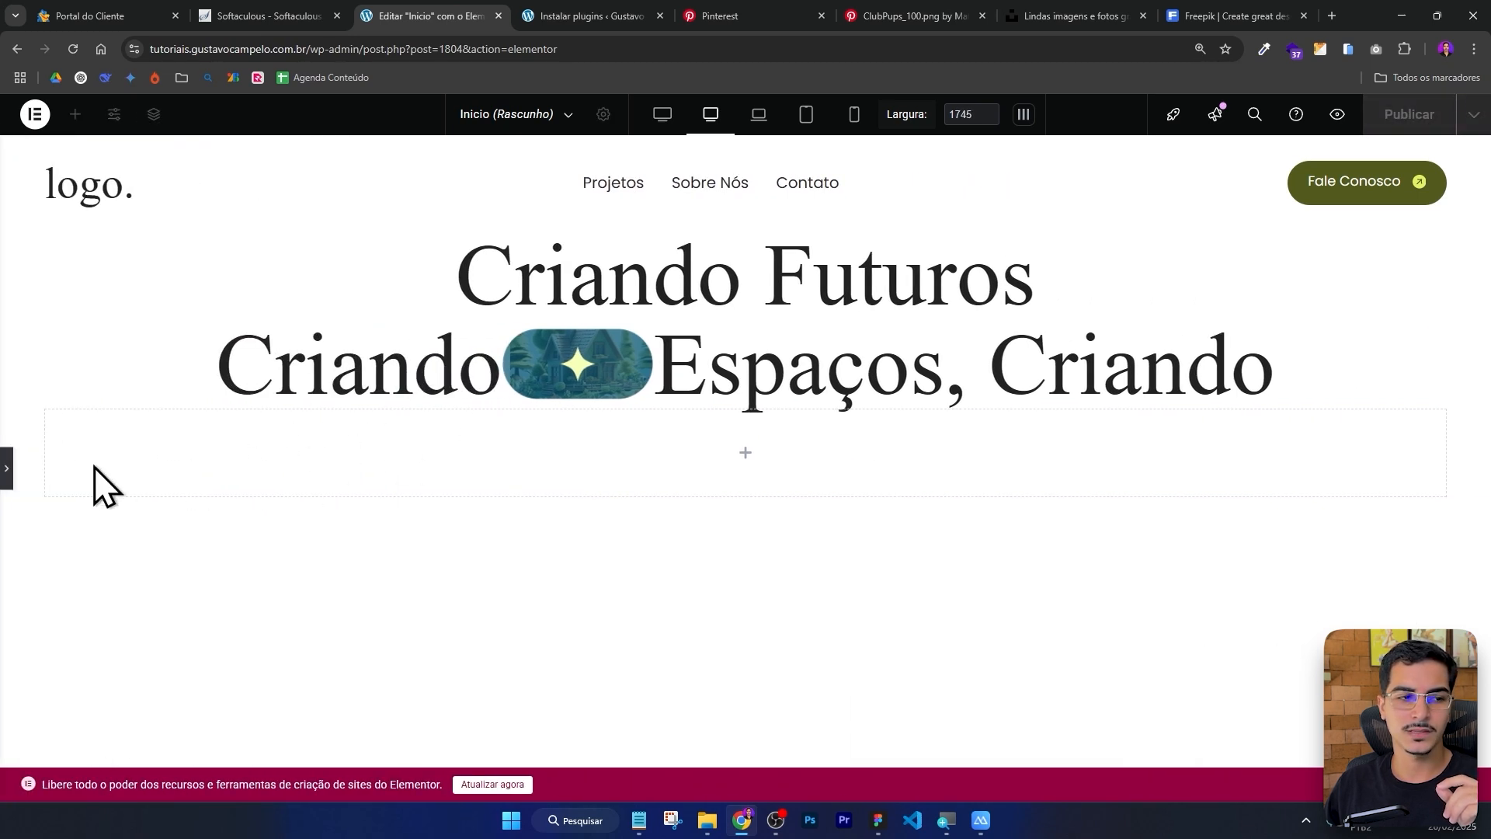
left_click(6, 468)
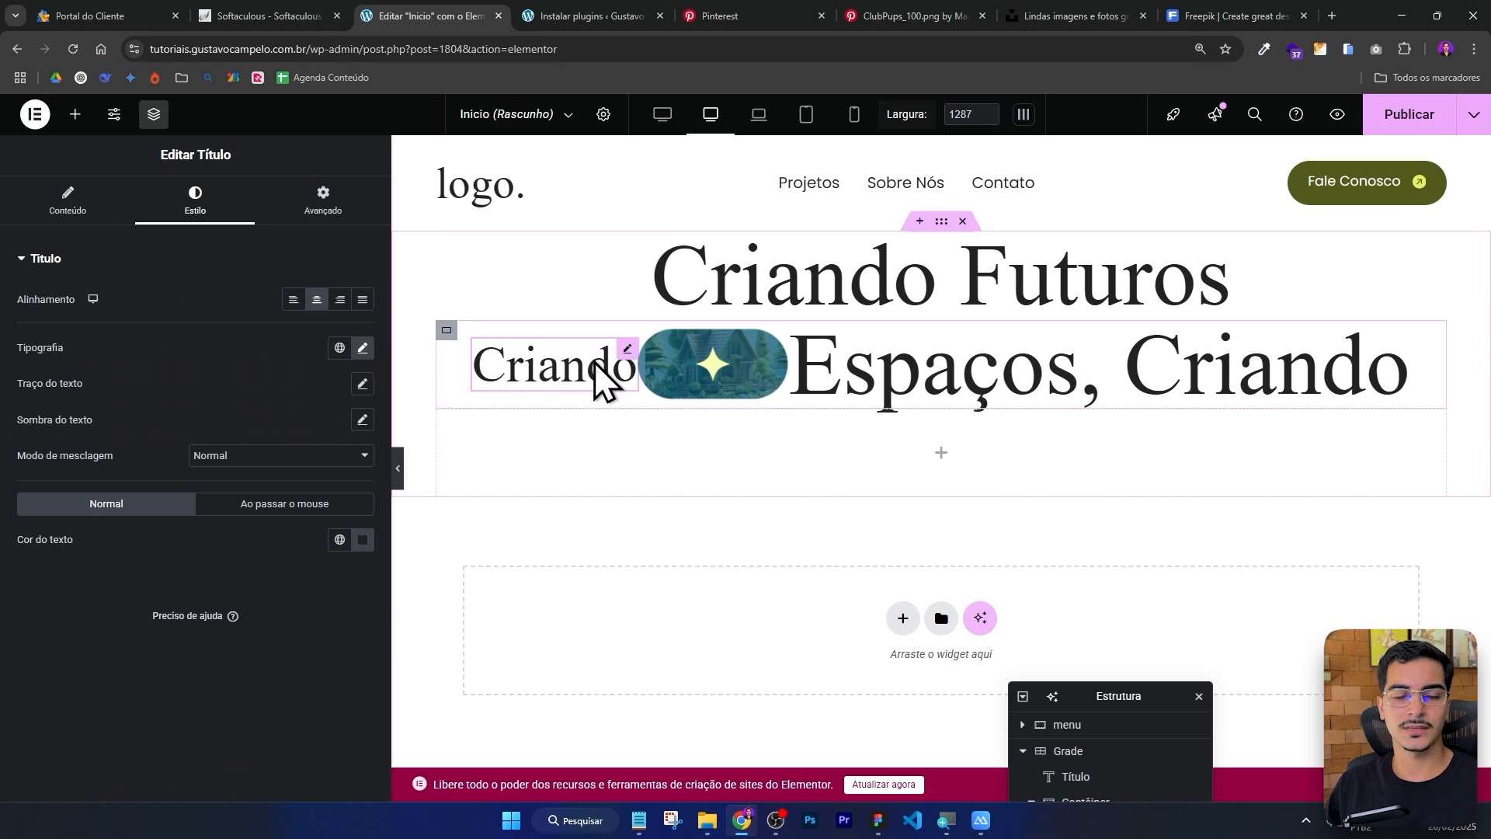
key("ctrl+minus")
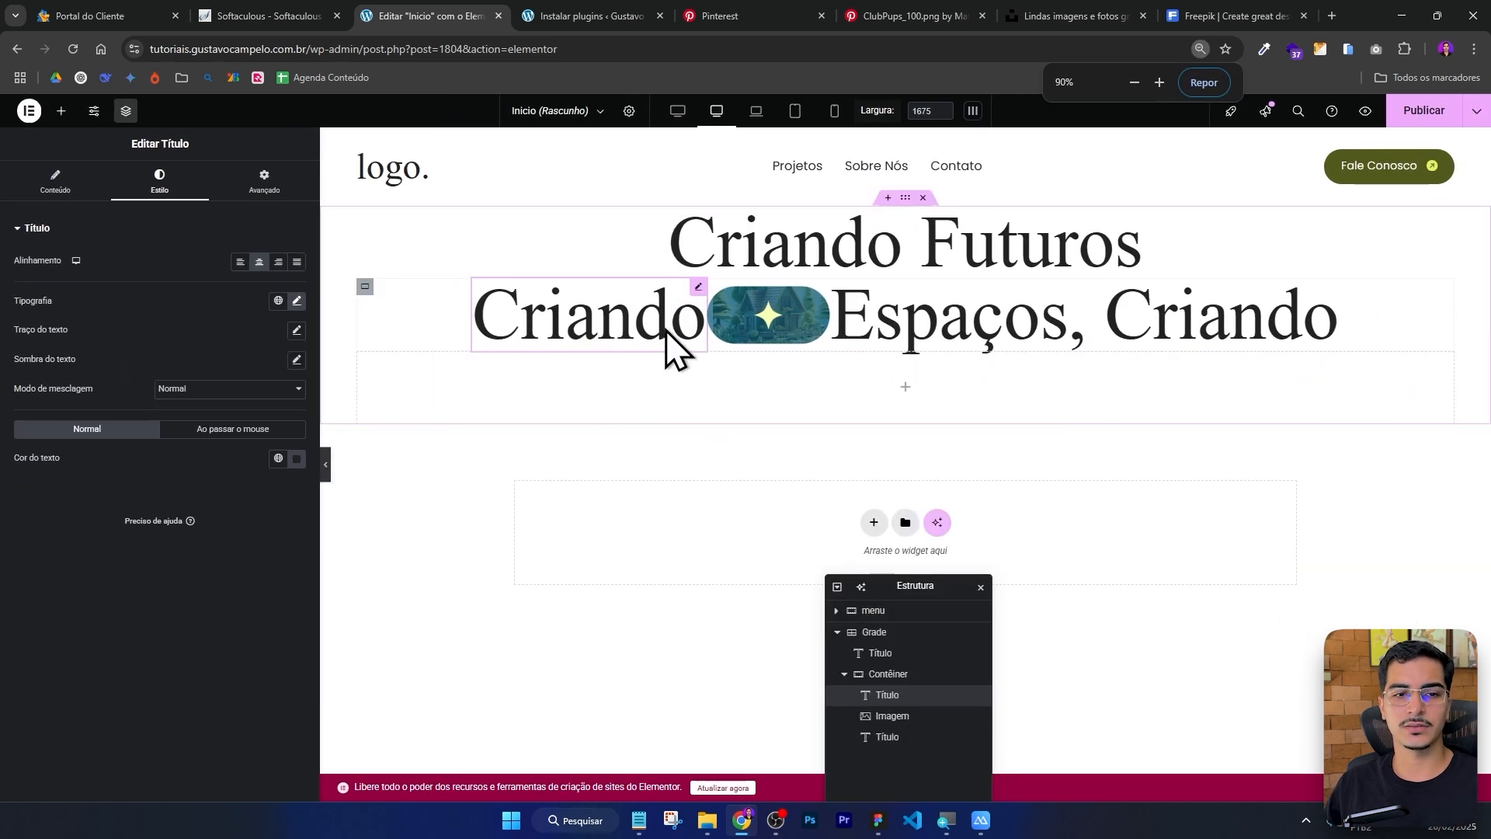
key("ctrl+plus")
key("ctrl+plus")
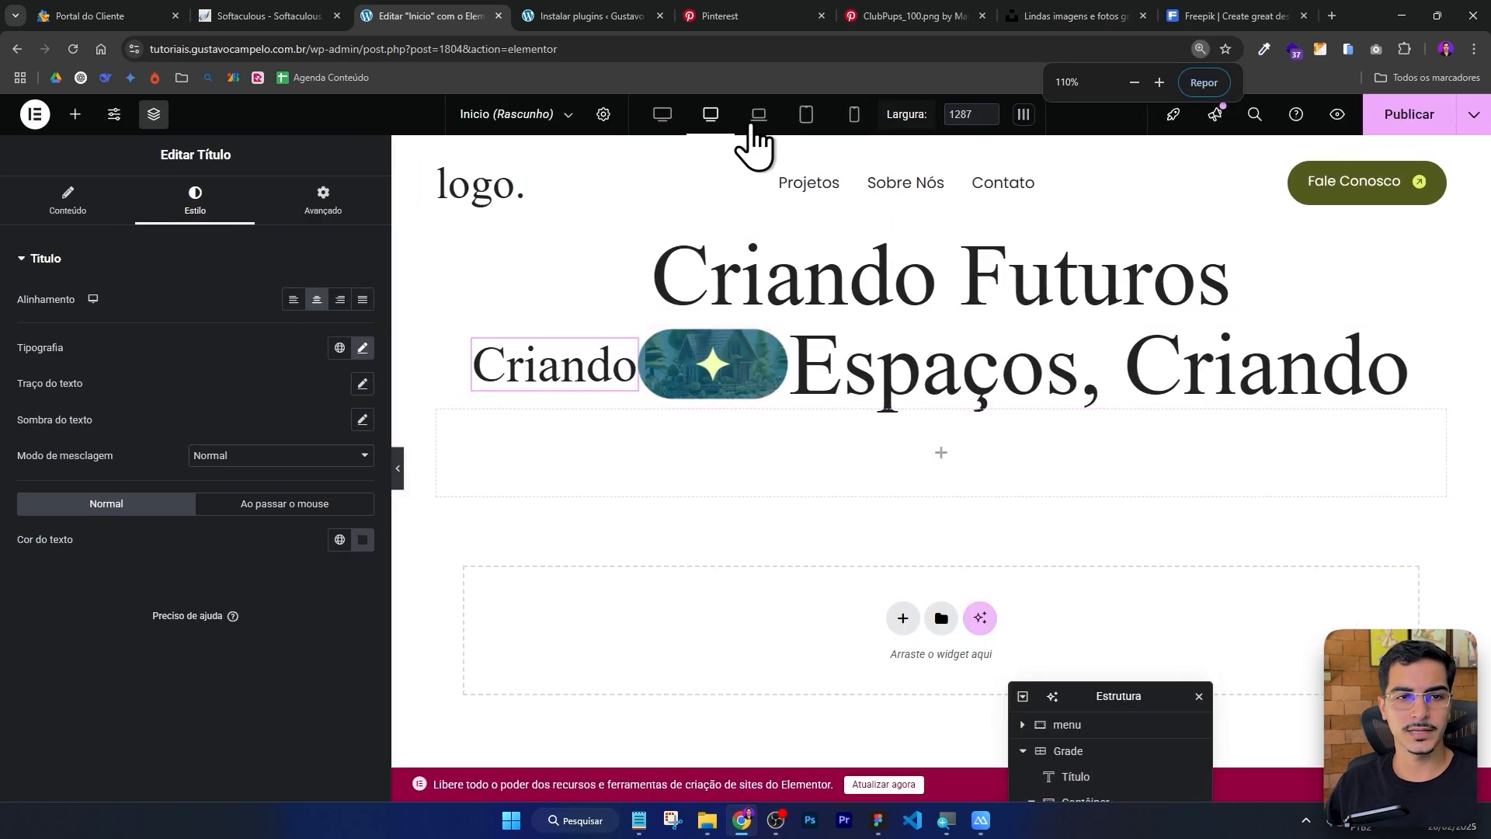
Clear the Criando heading's Notebook font size and return to the Desktop view.
left_click(757, 116)
left_click(362, 347)
key("BackSpace")
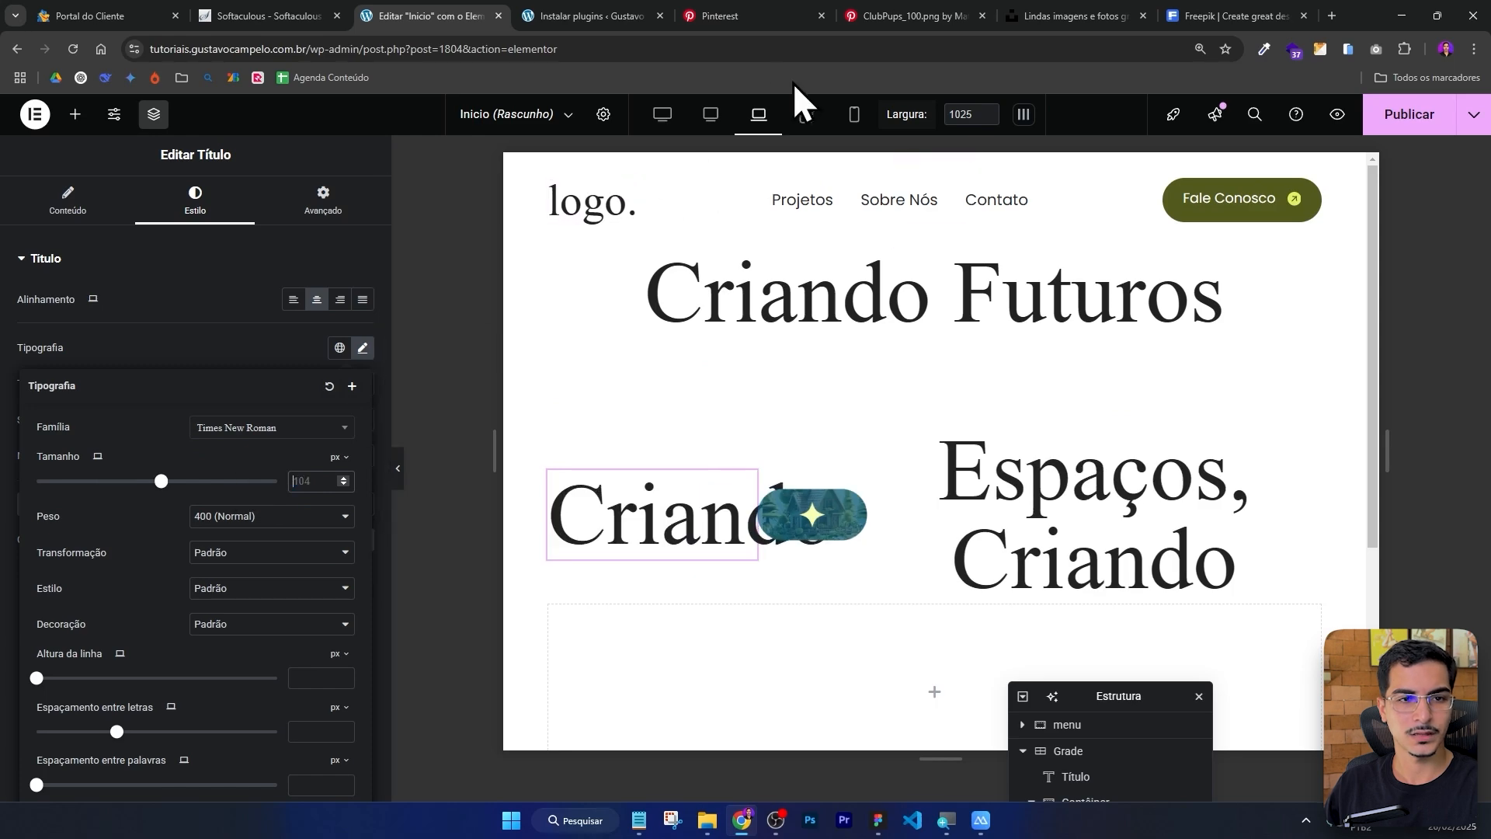
left_click(708, 125)
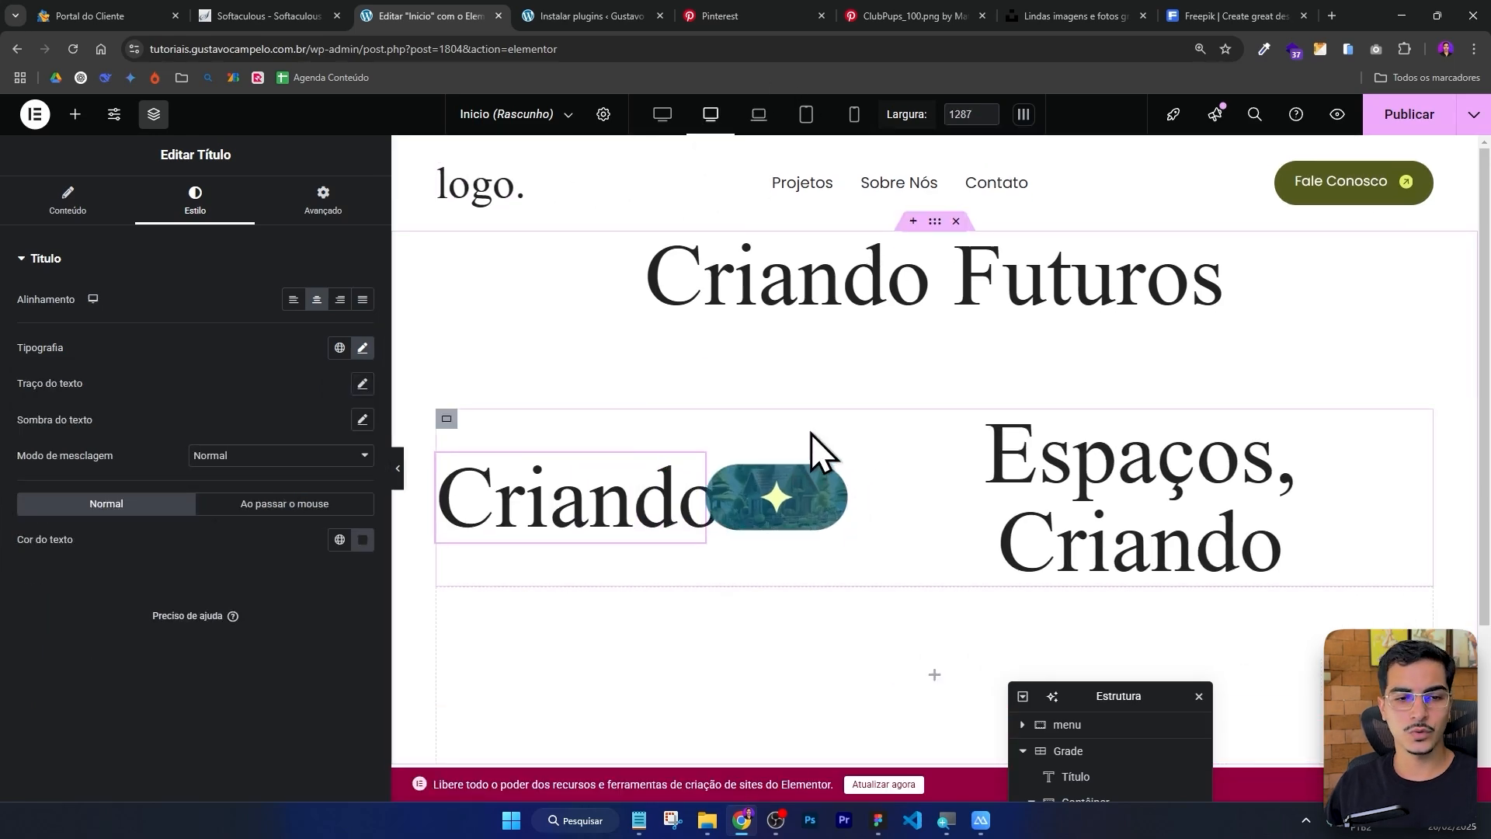
Set the hero grid's row gap to 20 px, unlinking it from the column gap.
scroll(854, 435, "down", 3)
key("ctrl+minus")
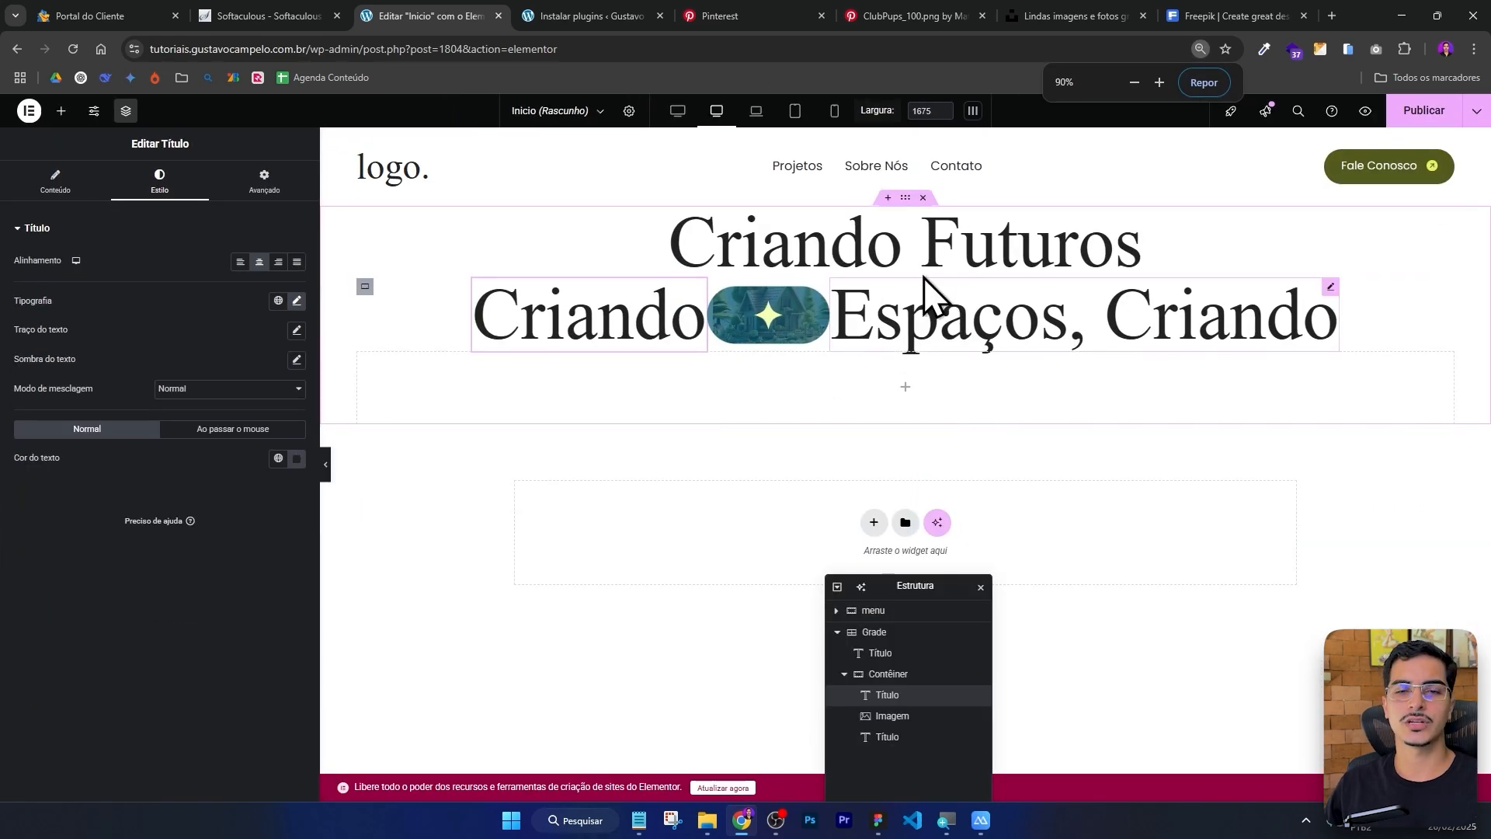
key("ctrl+plus")
key("ctrl+plus")
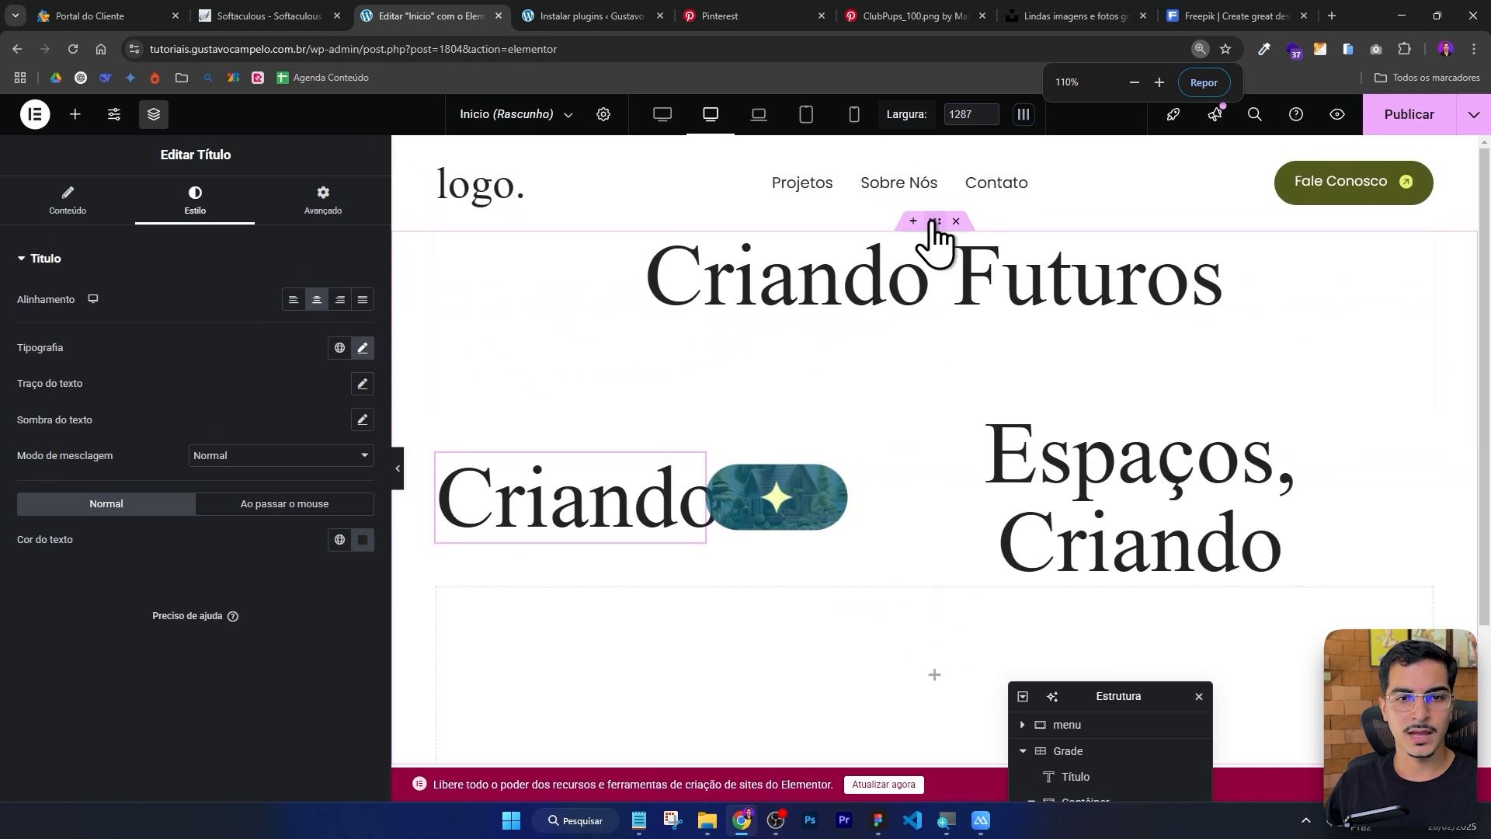
left_click(935, 222)
left_click_drag(1126, 692, 1158, 462)
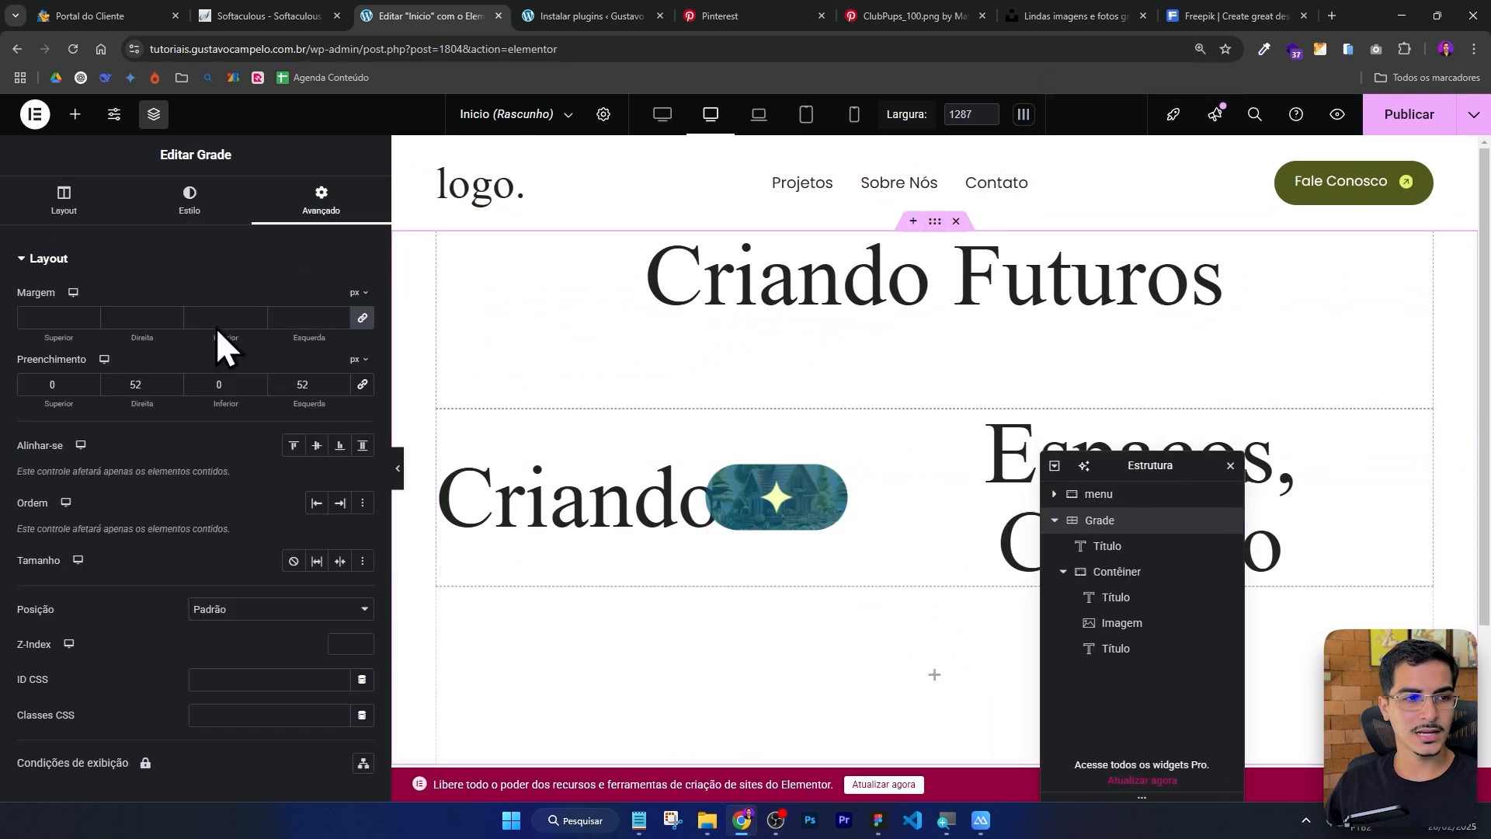
left_click(62, 204)
scroll(199, 445, "down", 1)
key("ctrl+minus")
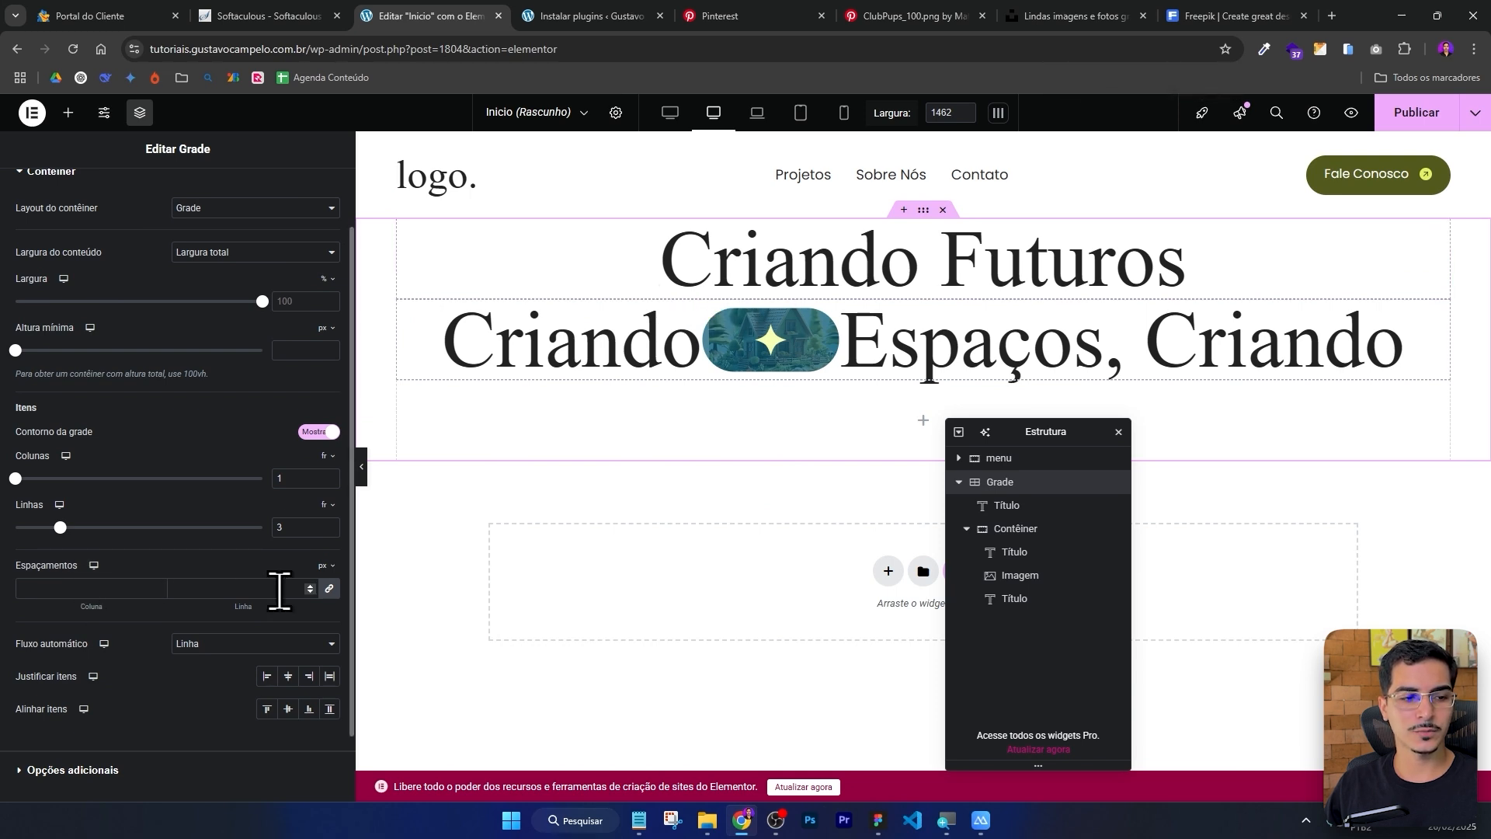
left_click(330, 589)
left_click(223, 578)
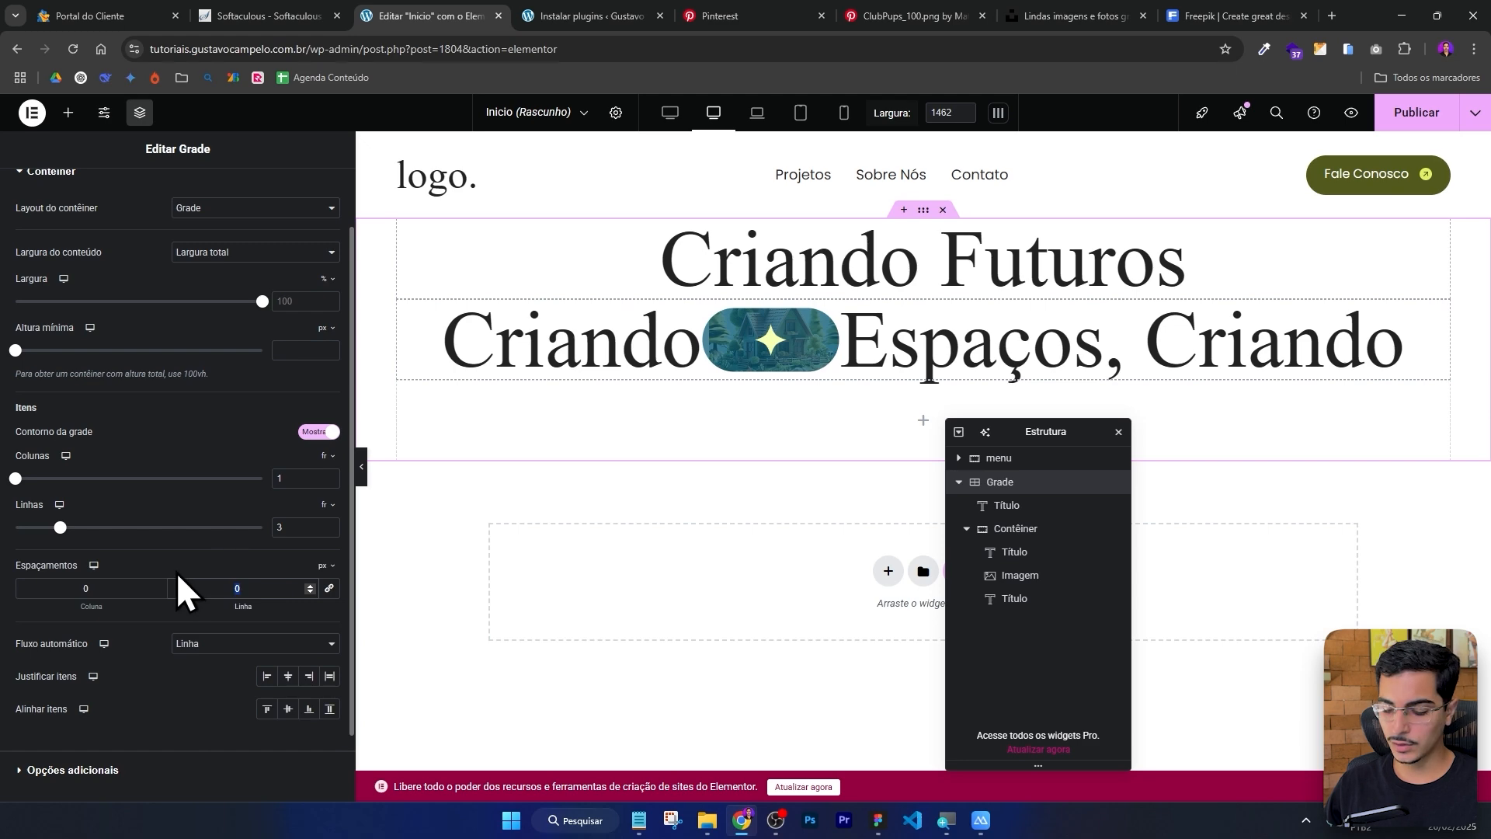
type("20")
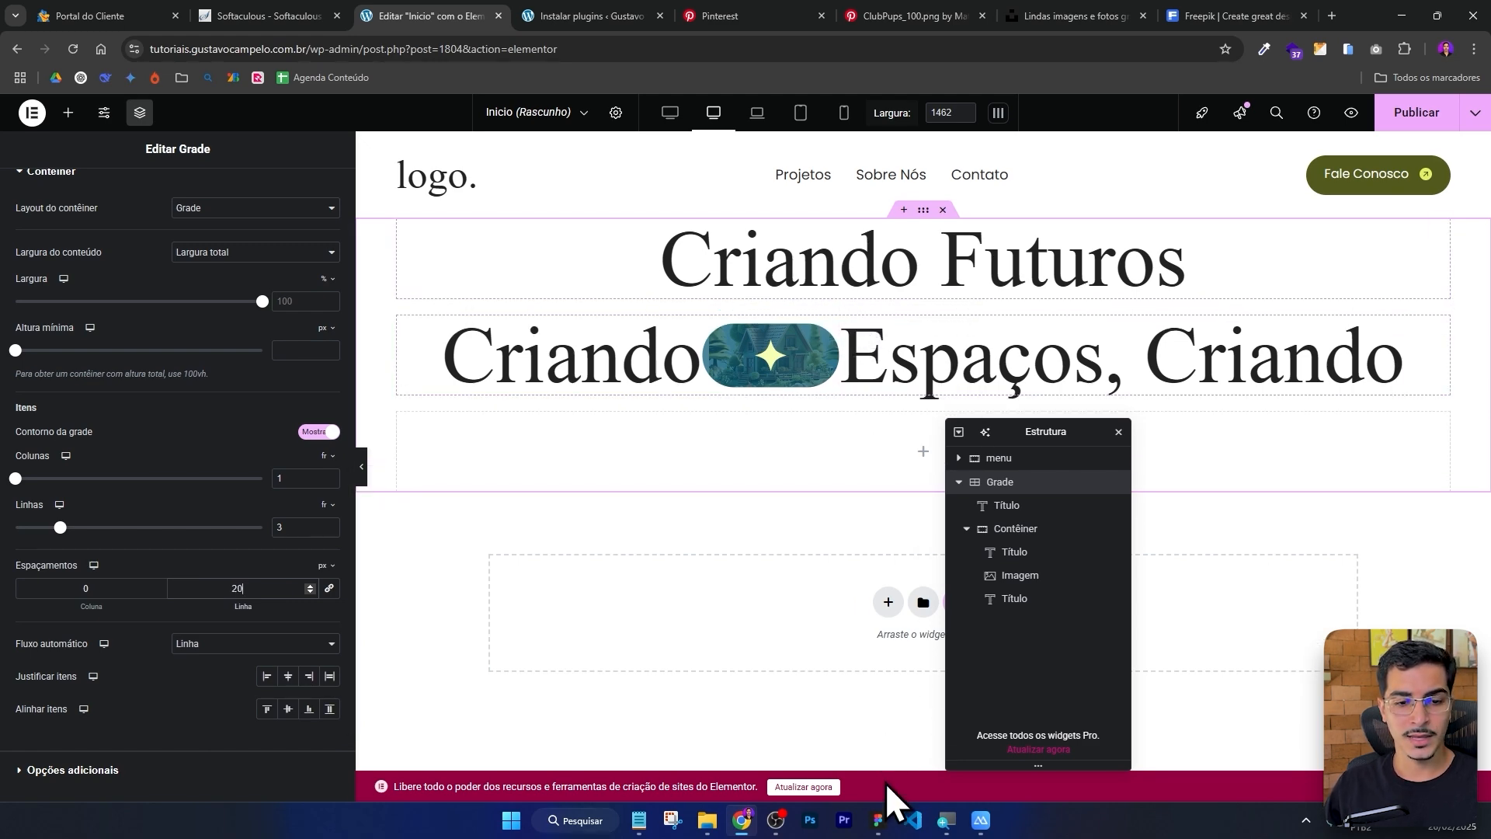
Review the Memórias line with its arrow pill in the Figma design.
left_click(879, 820)
left_click(651, 333)
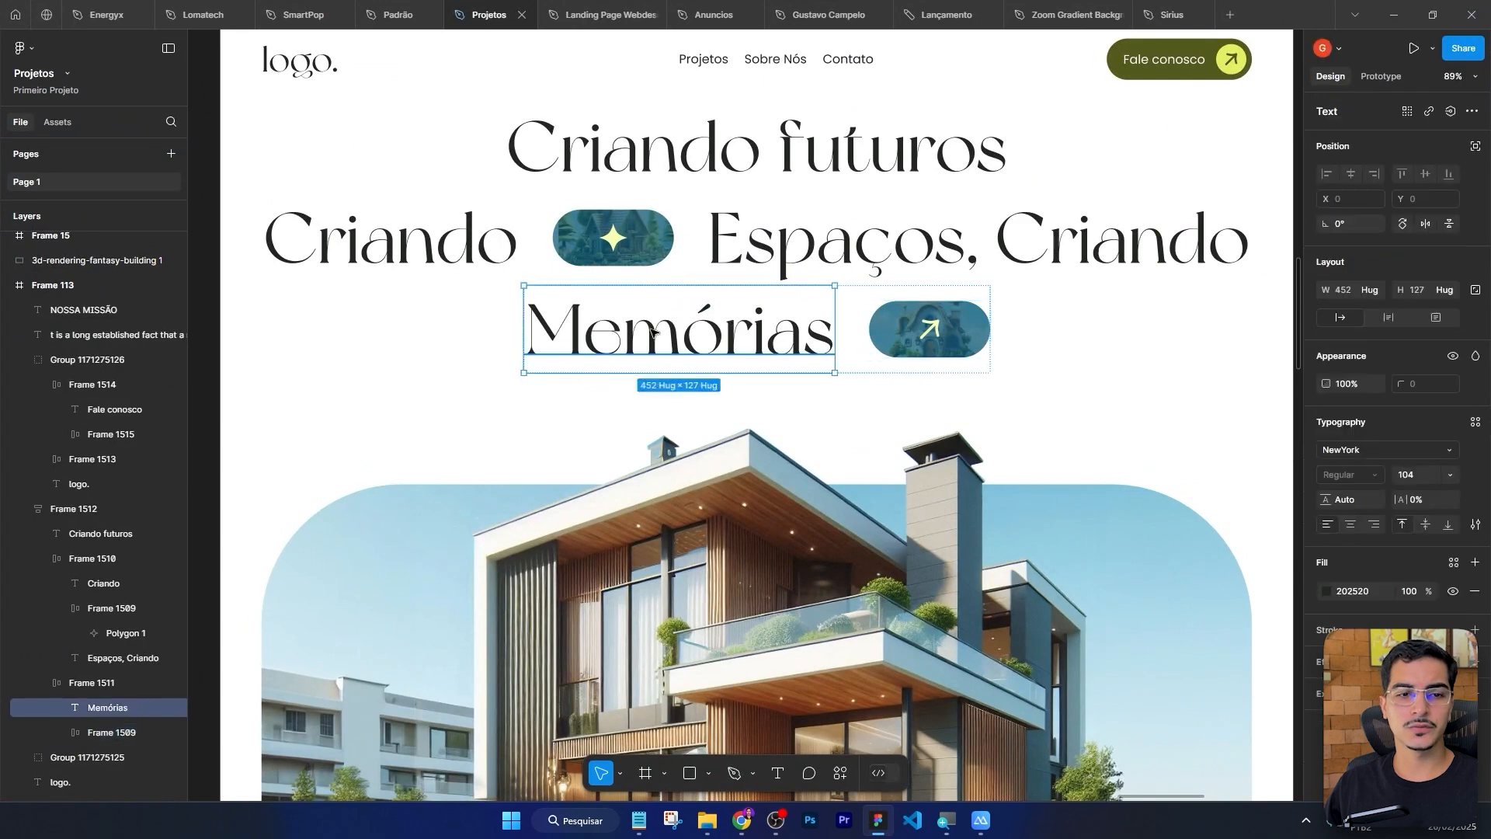
key("alt+Tab")
Paste copies of the Espaços, Criando heading and the pill image into the grid's empty third row.
right_click(963, 342)
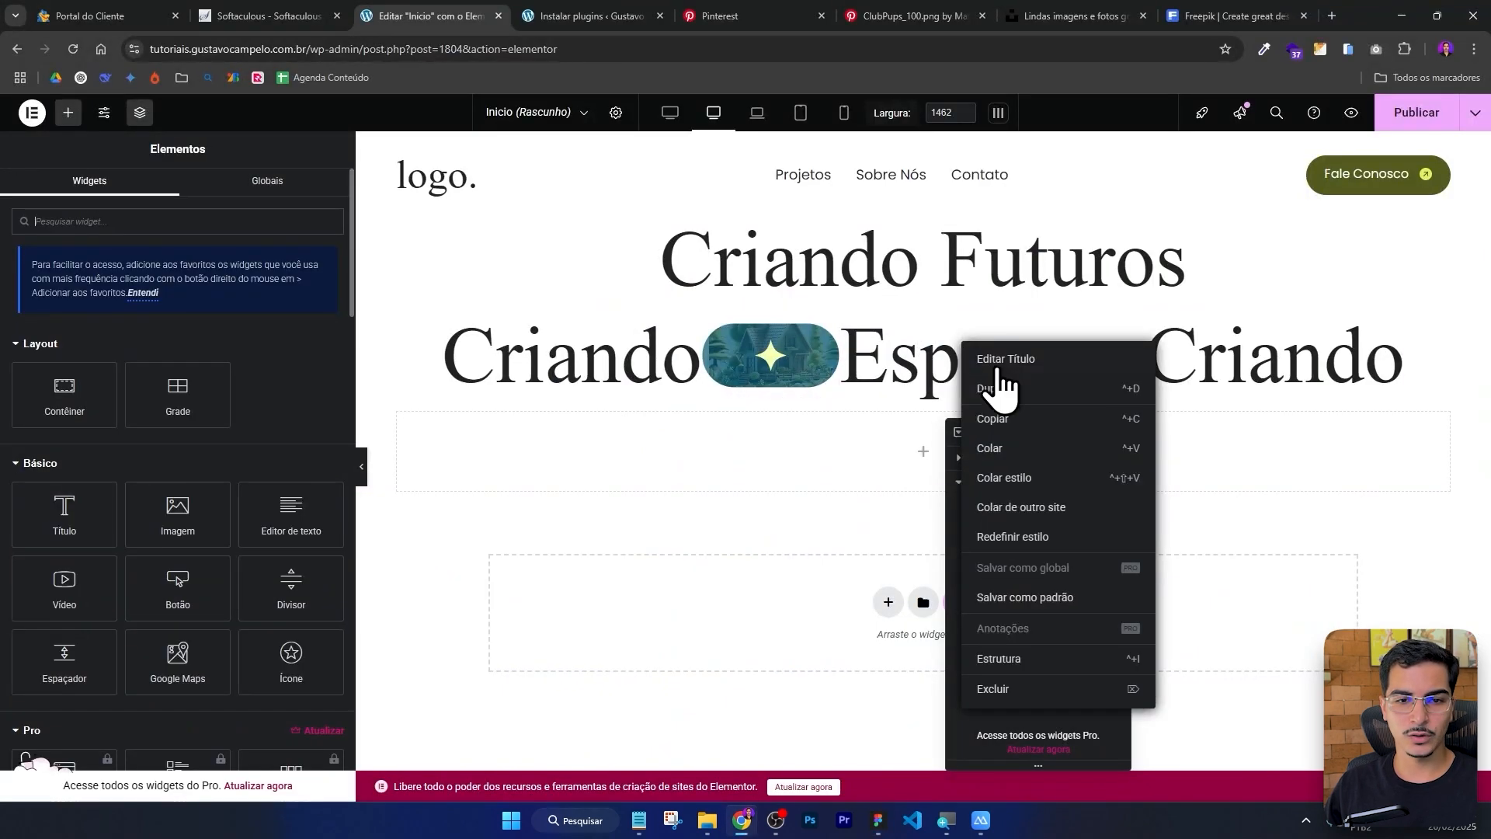
key("Escape")
right_click(919, 466)
left_click(942, 512)
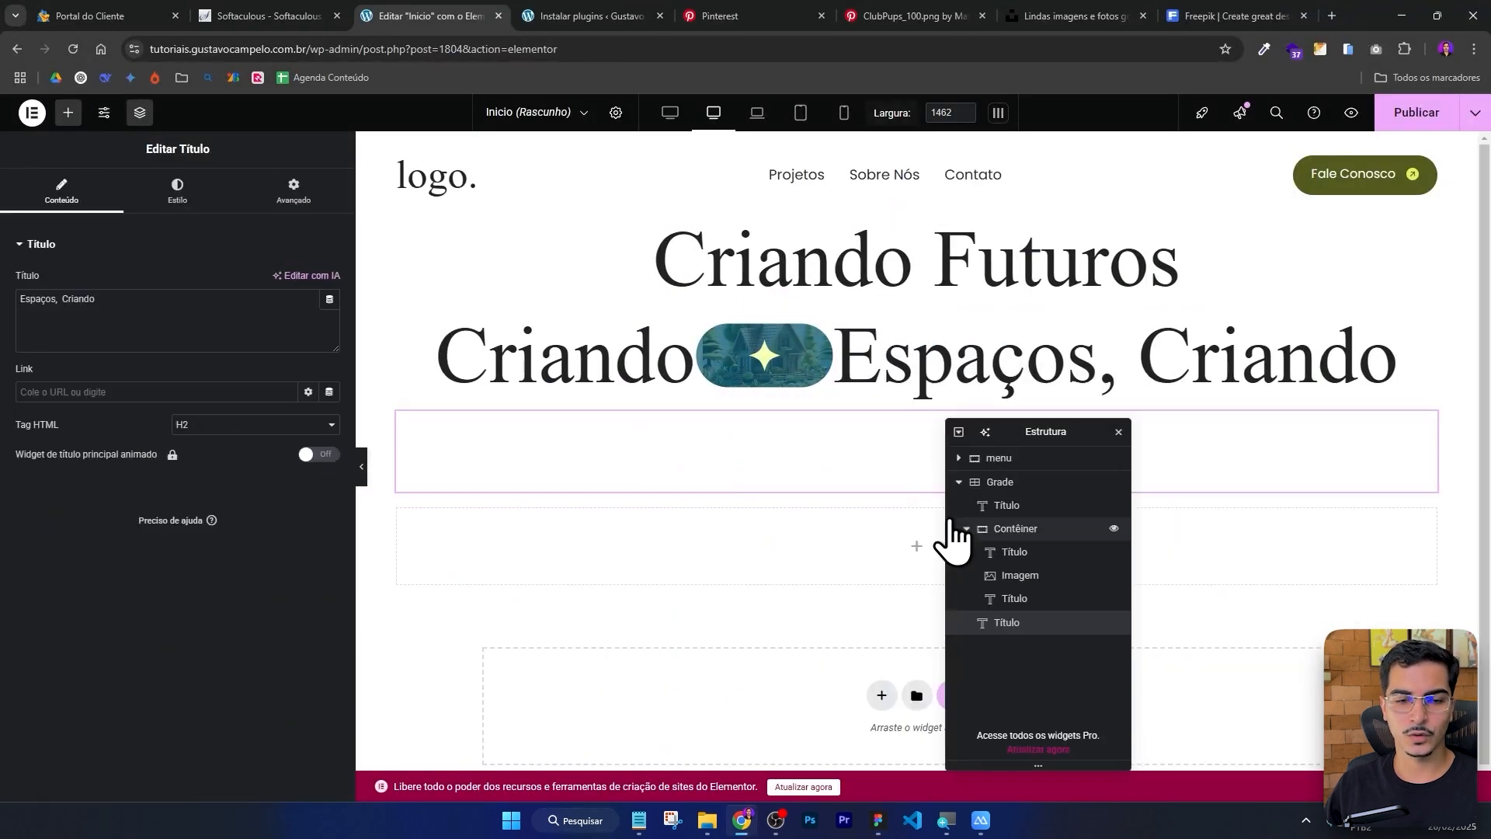
right_click(771, 342)
left_click(813, 426)
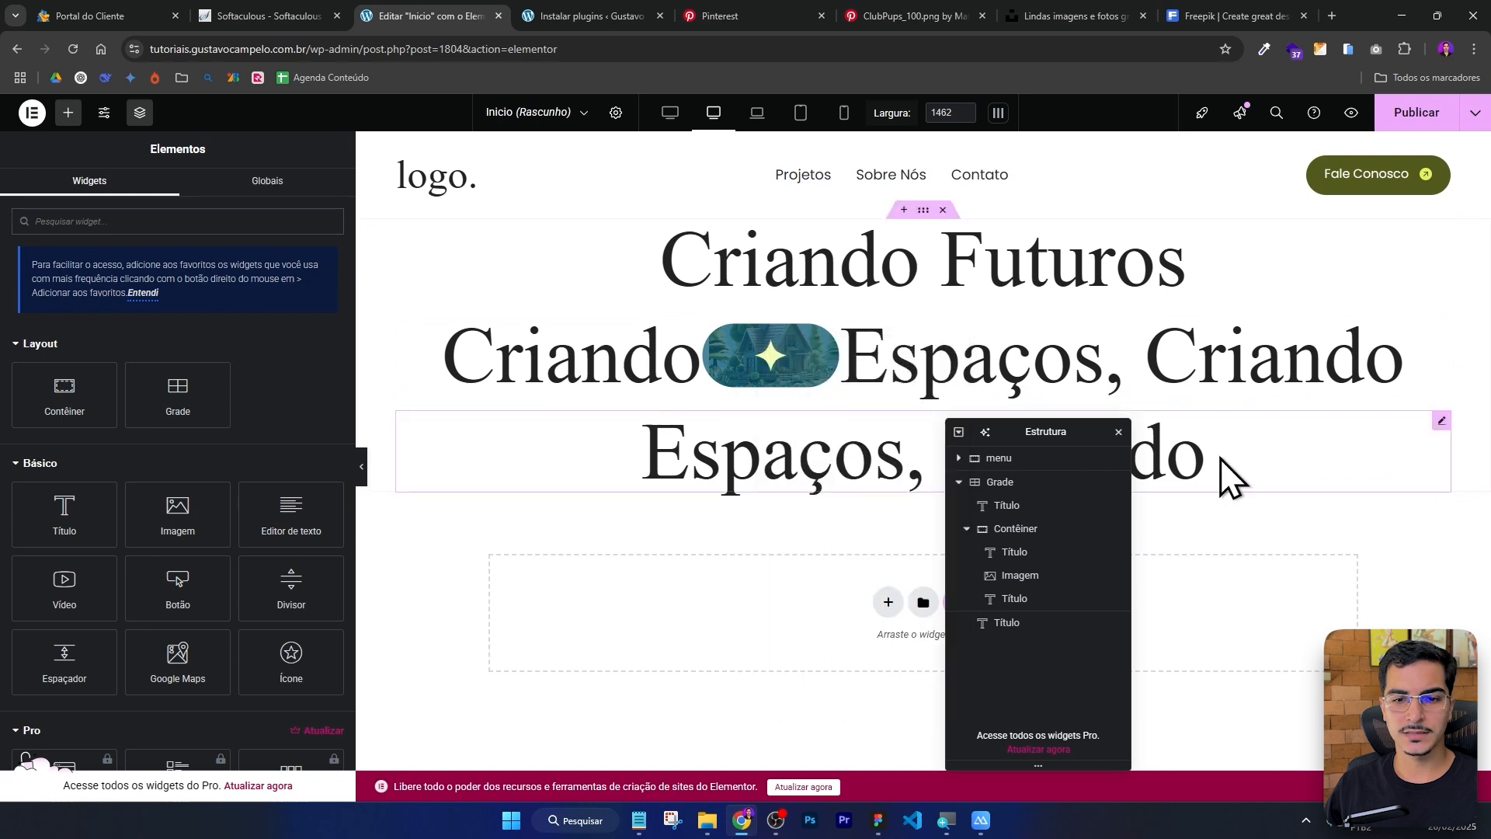
right_click(1224, 460)
left_click(1266, 538)
left_click_drag(1084, 428, 1357, 420)
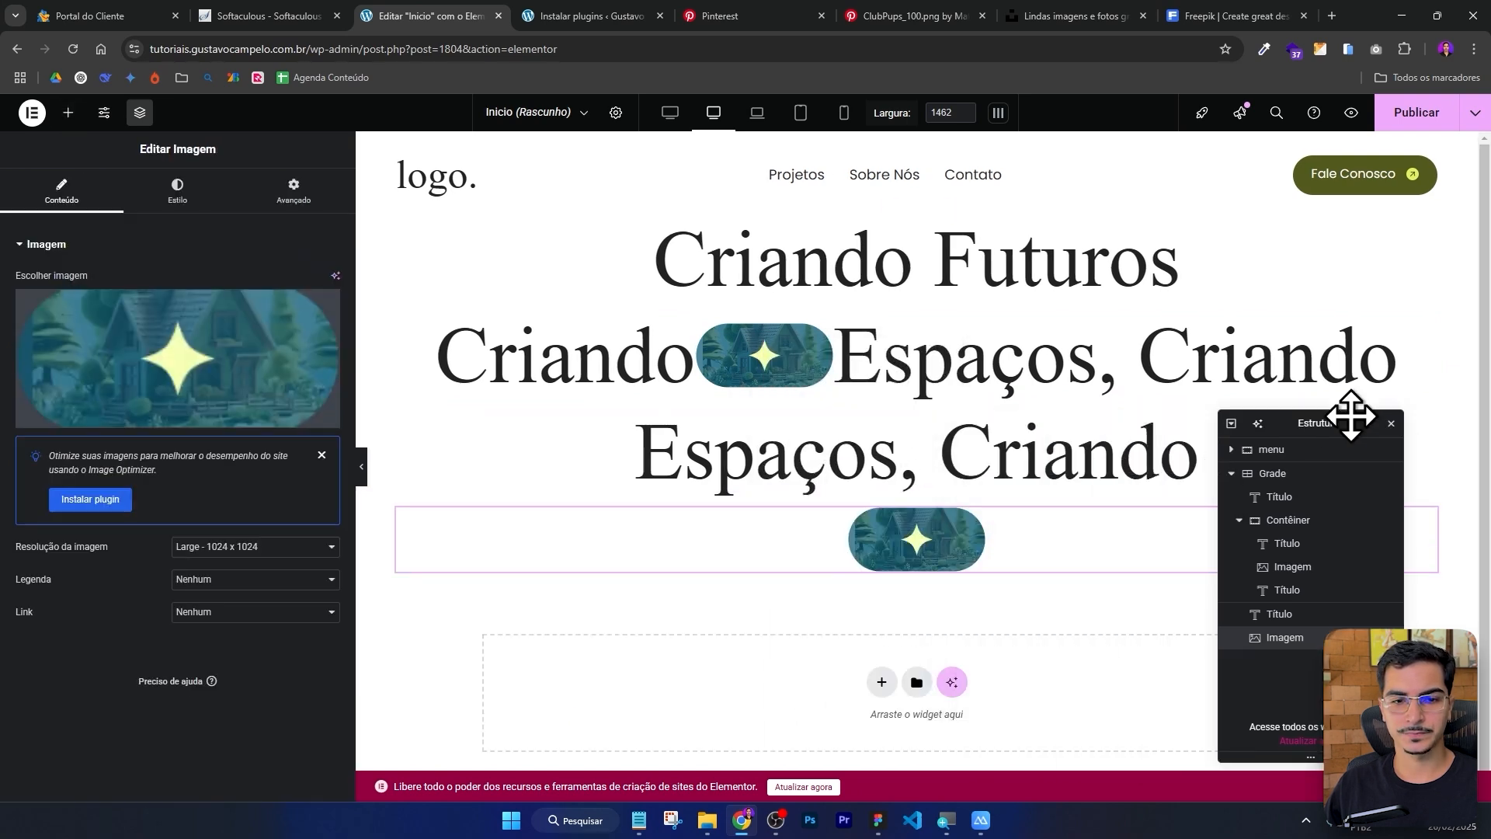
left_click(1280, 615)
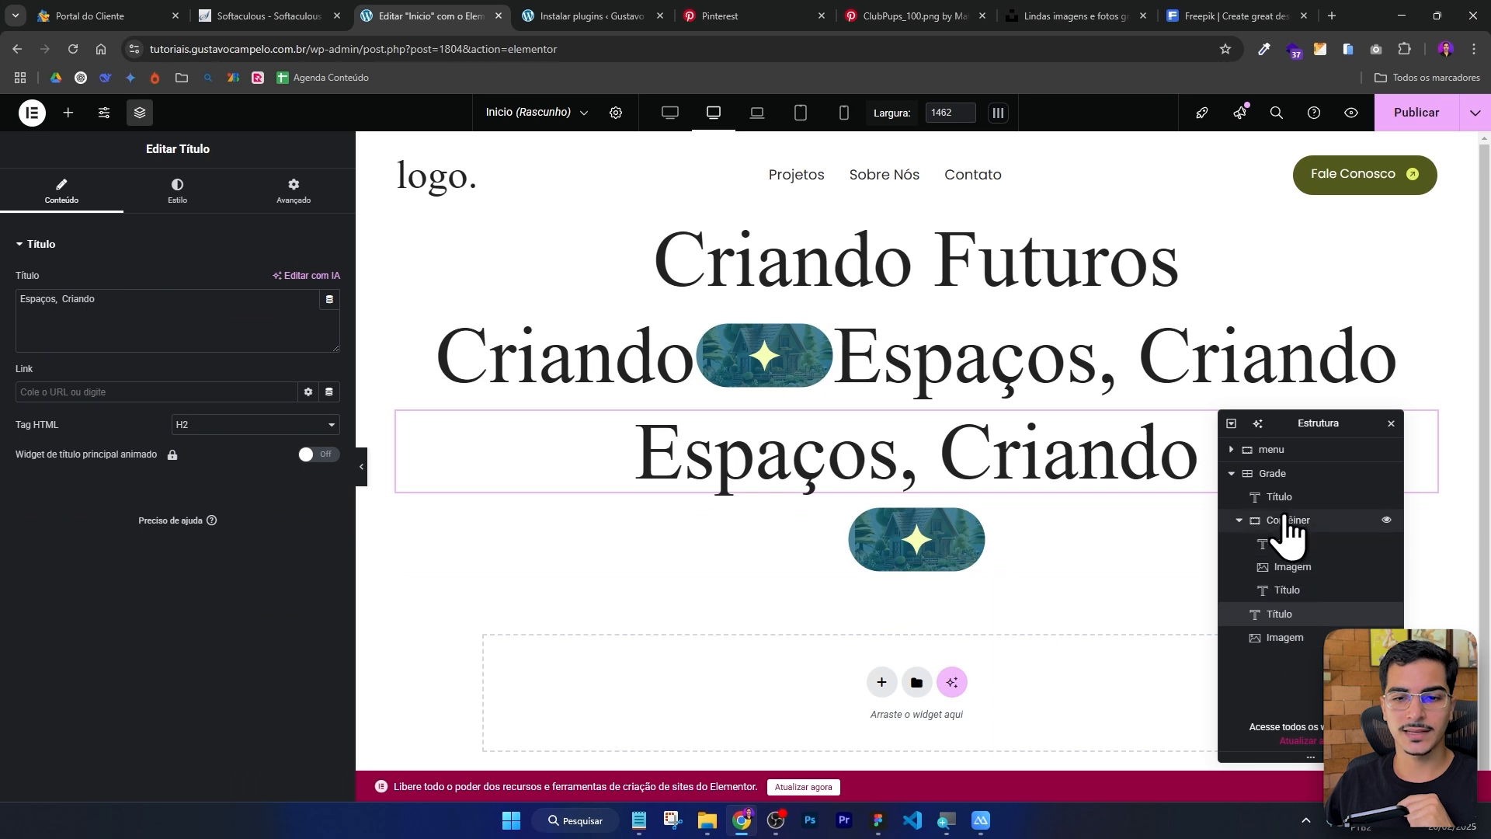
left_click(1291, 471)
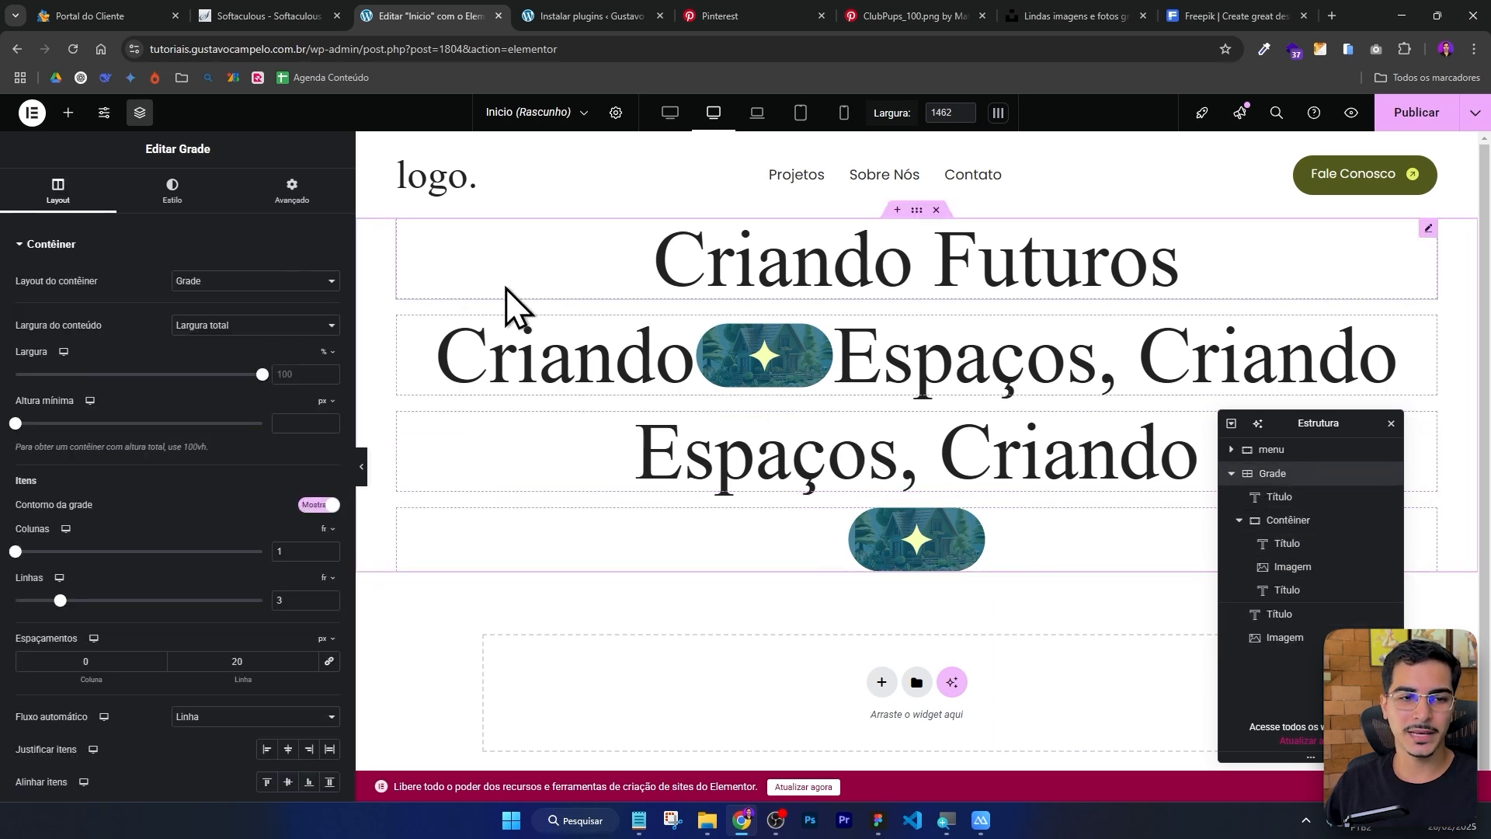
Delete the pasted heading and pill image from the third row.
right_click(959, 454)
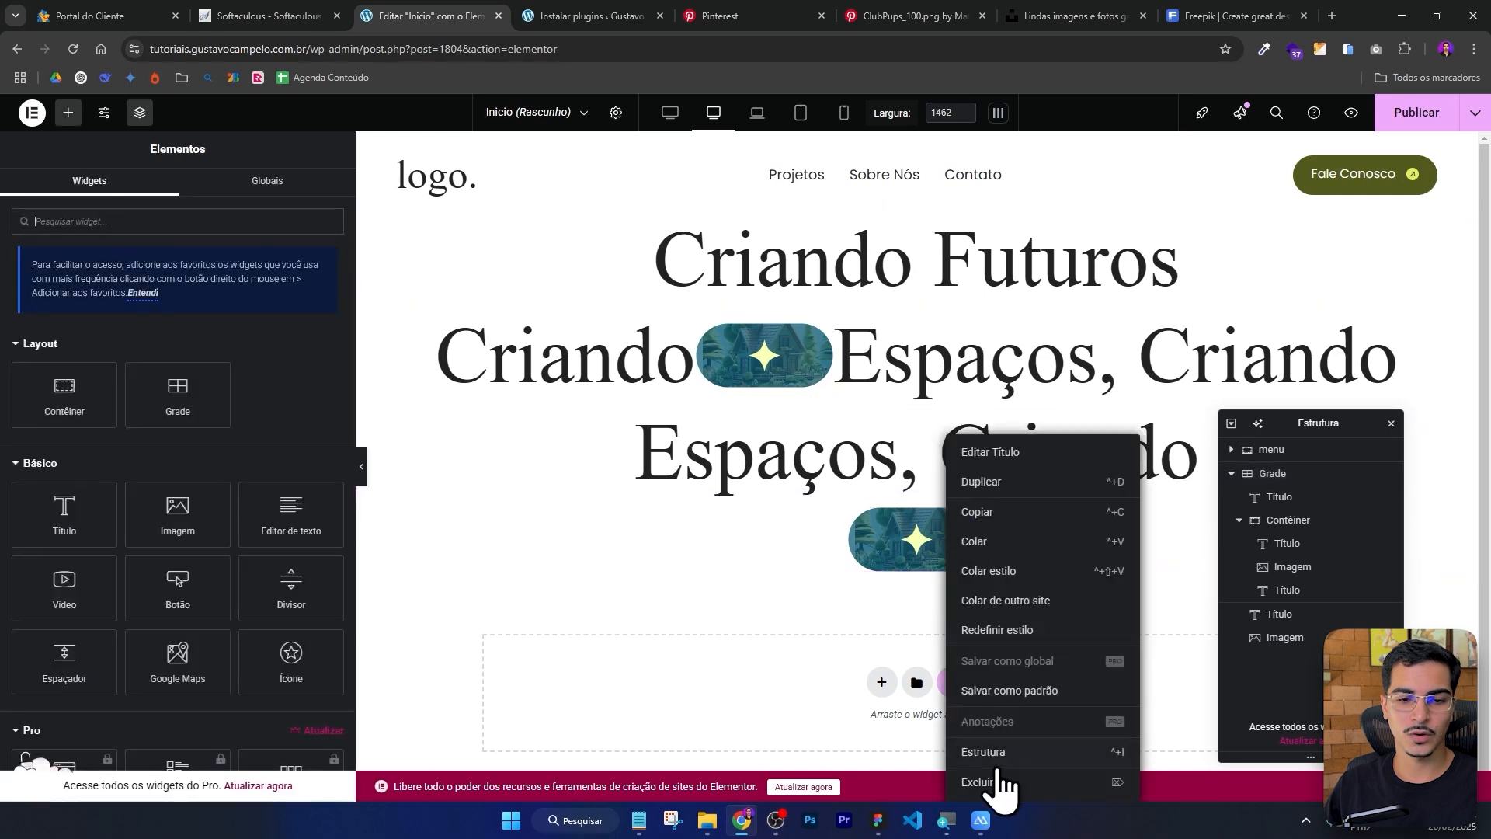
left_click(999, 788)
right_click(955, 478)
left_click(1022, 791)
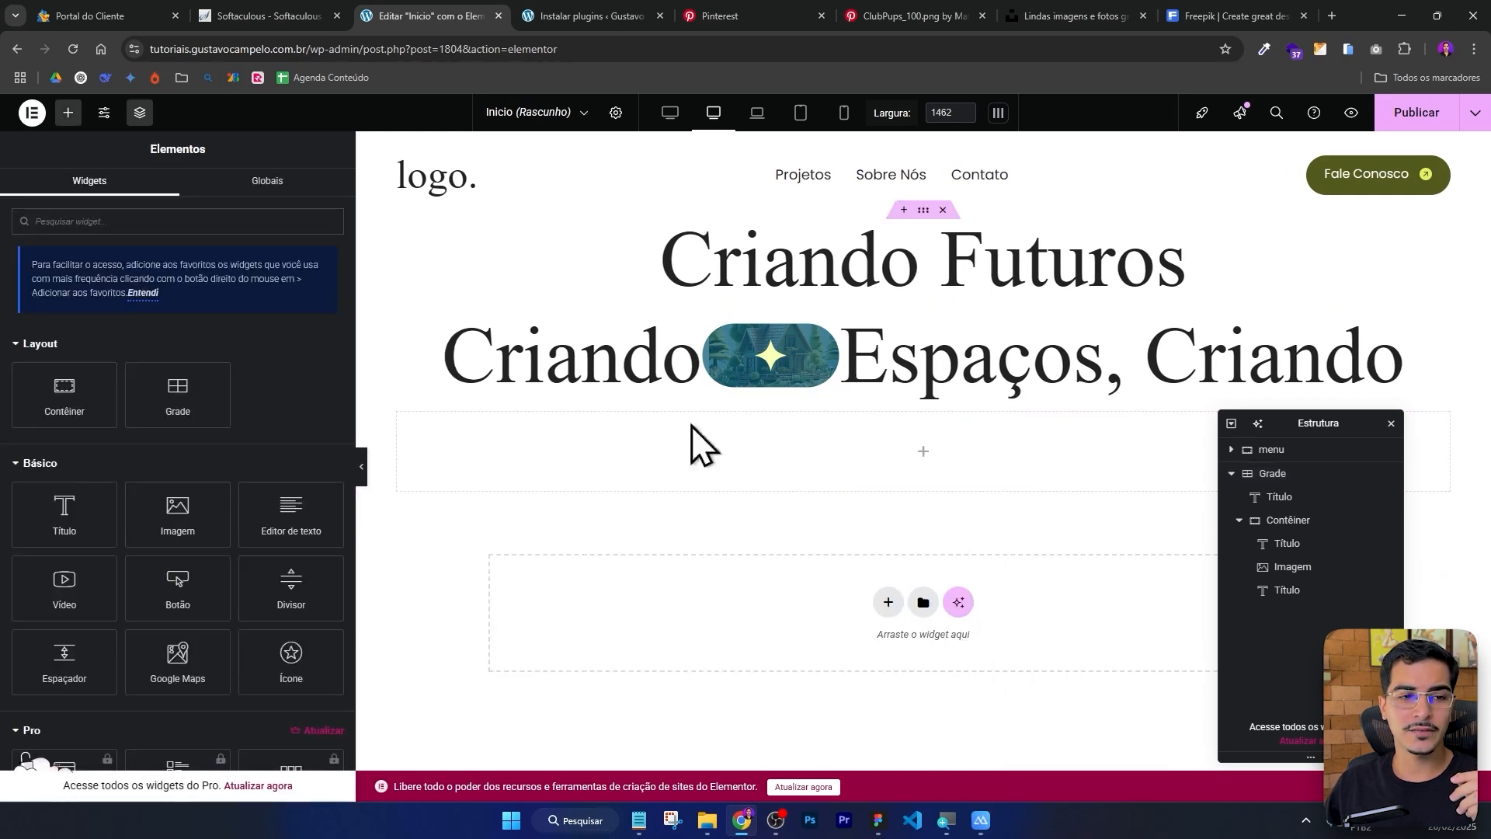
Copy the Criando/Espaços row container and paste it into the grid's empty third row.
right_click(412, 325)
left_click(453, 428)
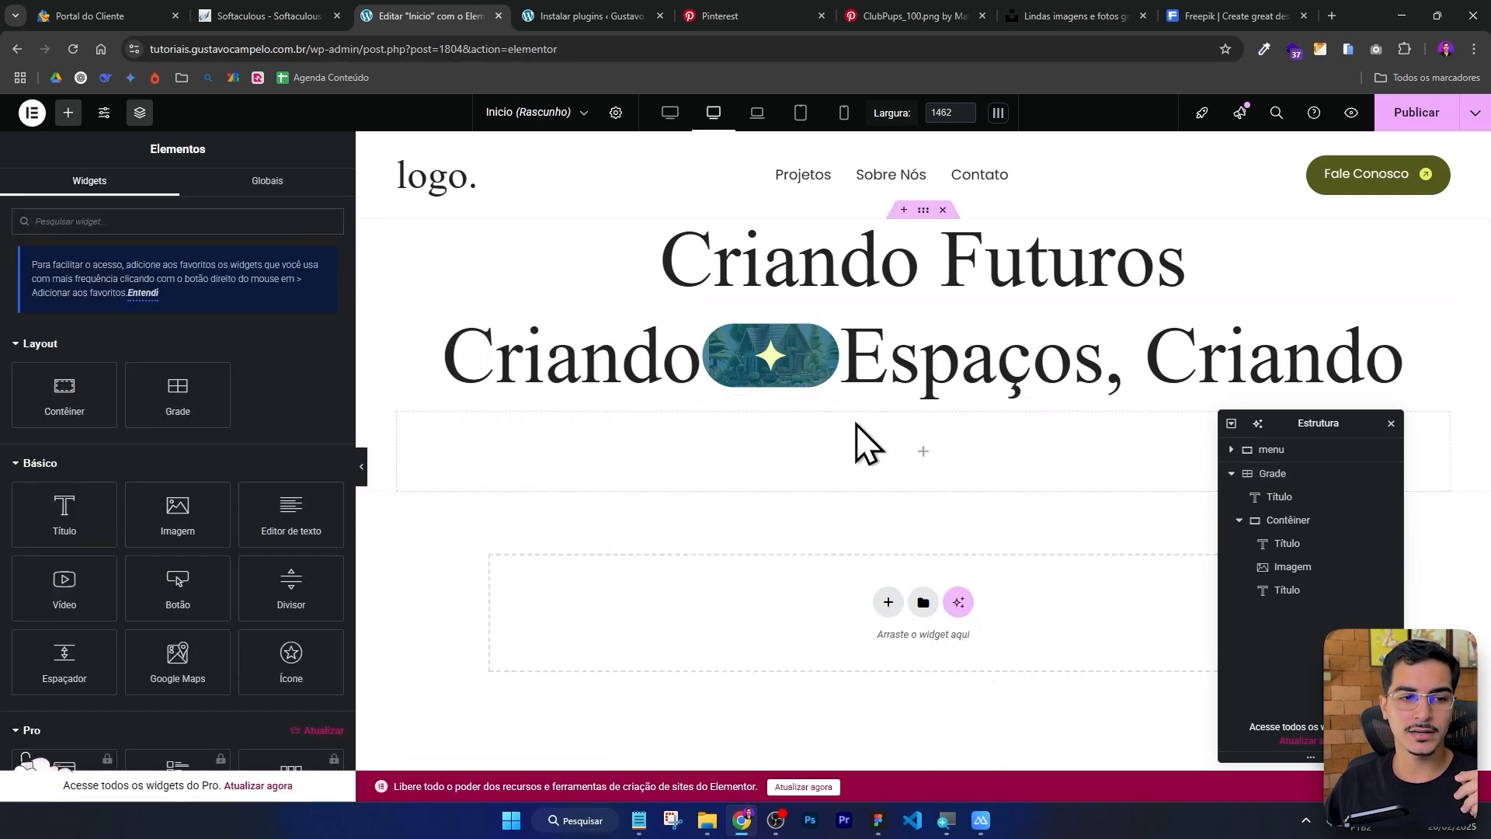
right_click(923, 454)
left_click(963, 513)
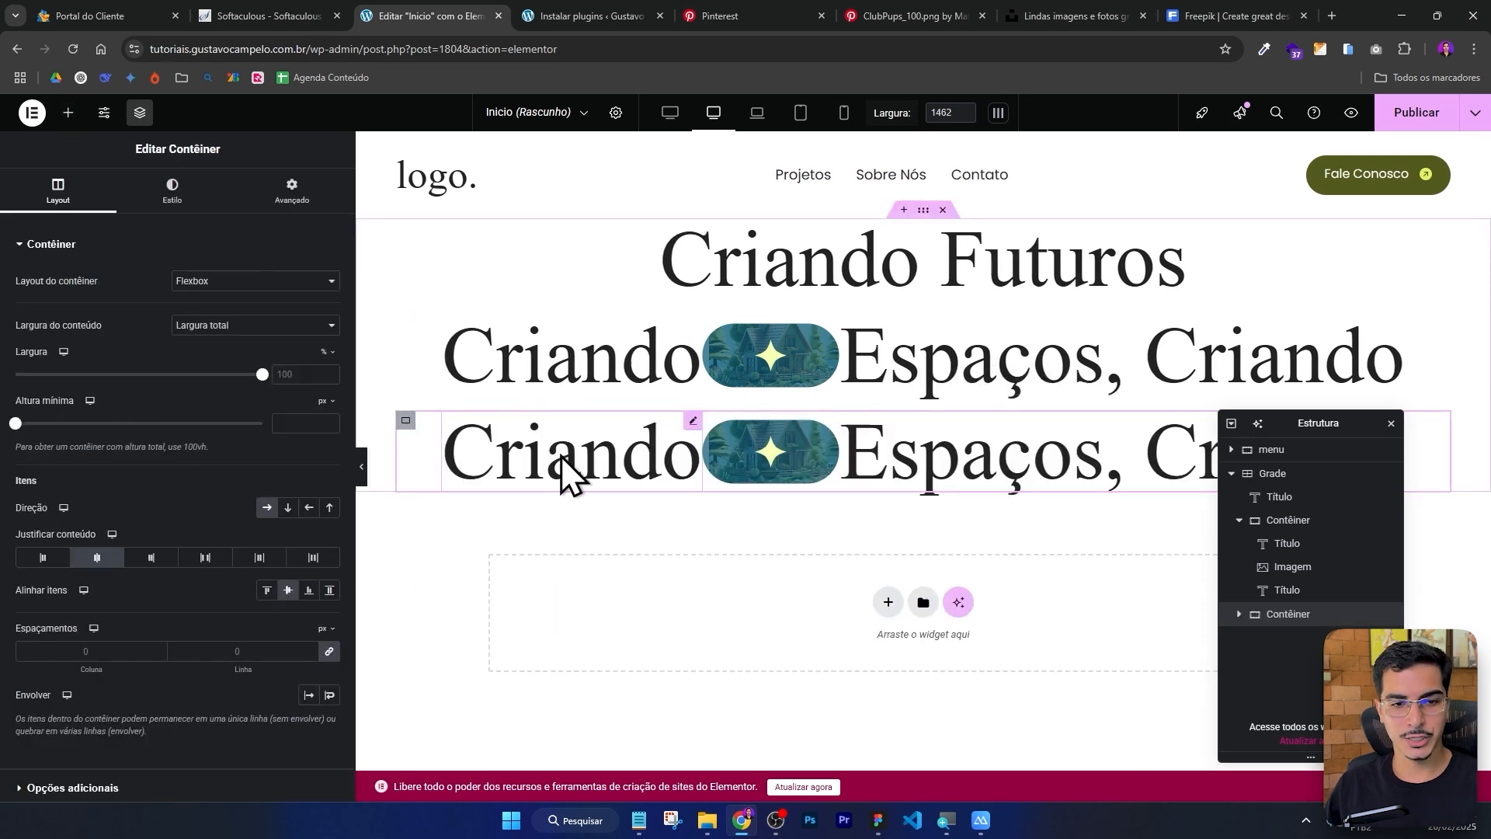
left_click_drag(1281, 419, 1143, 557)
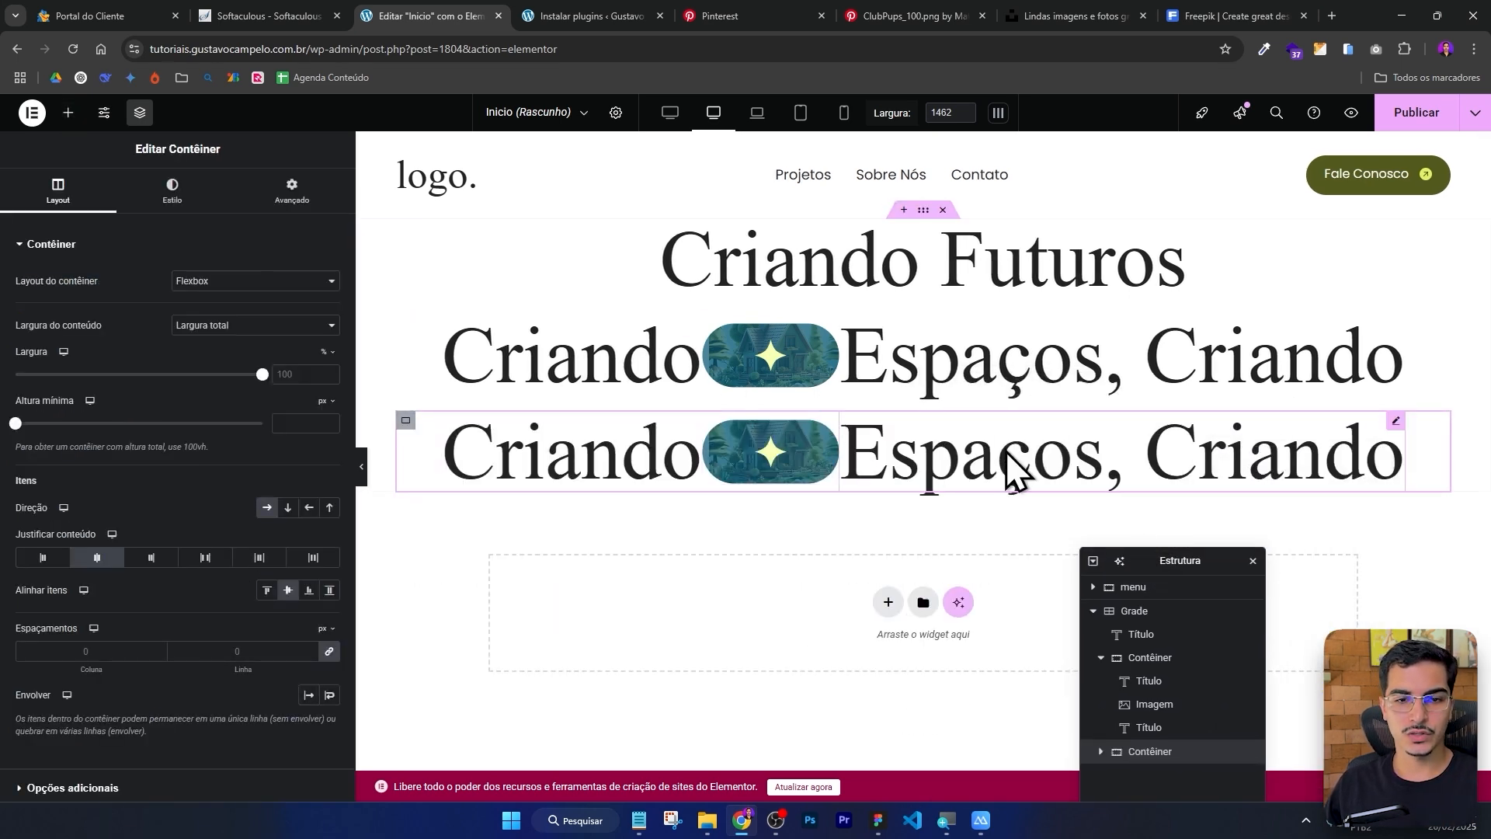
Delete the Espaços heading from the pasted row and rename its Criando heading to Memórias.
right_click(1025, 469)
left_click(1066, 781)
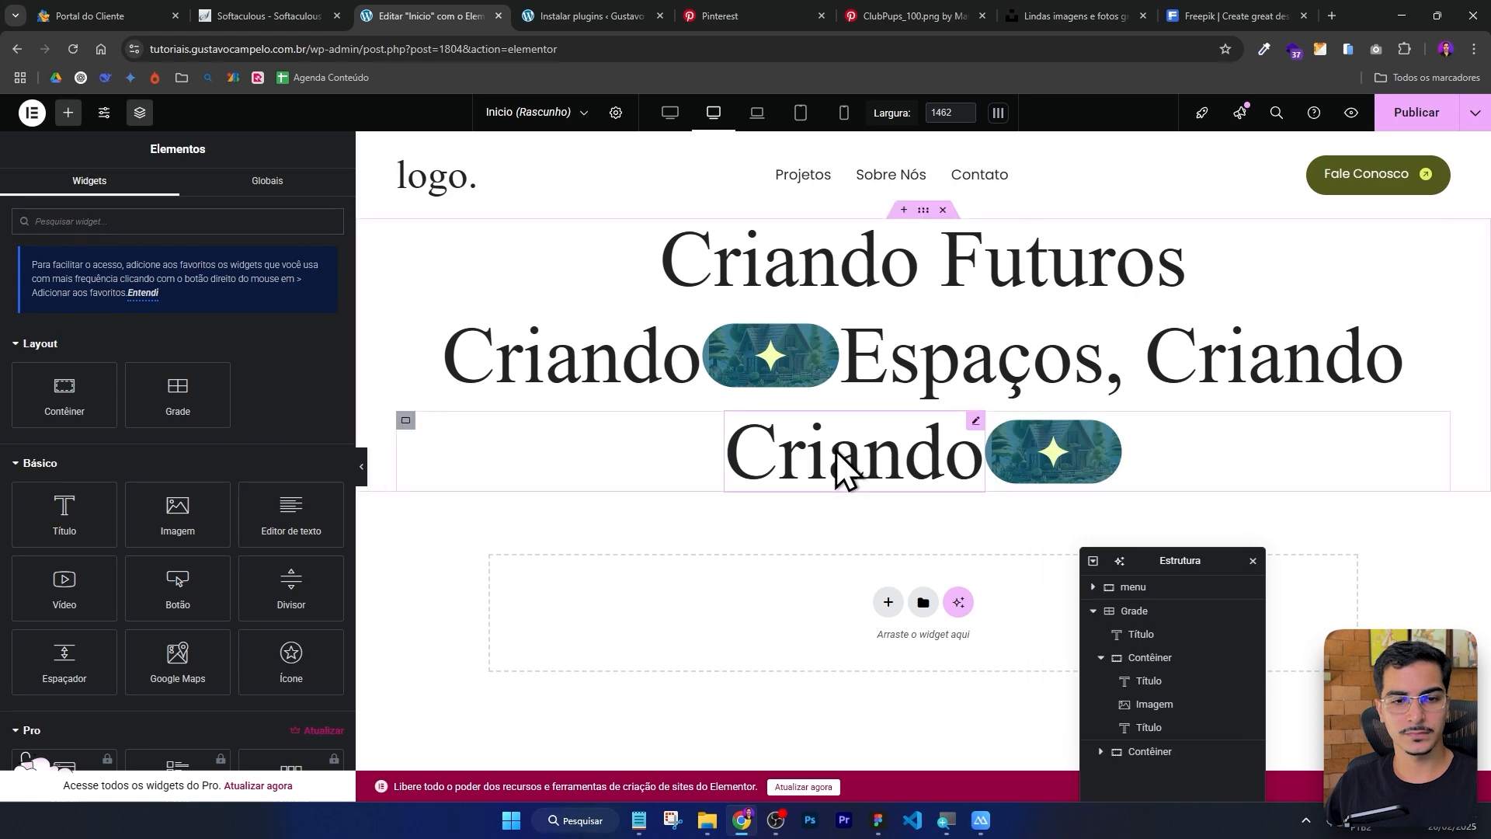
left_click(845, 466)
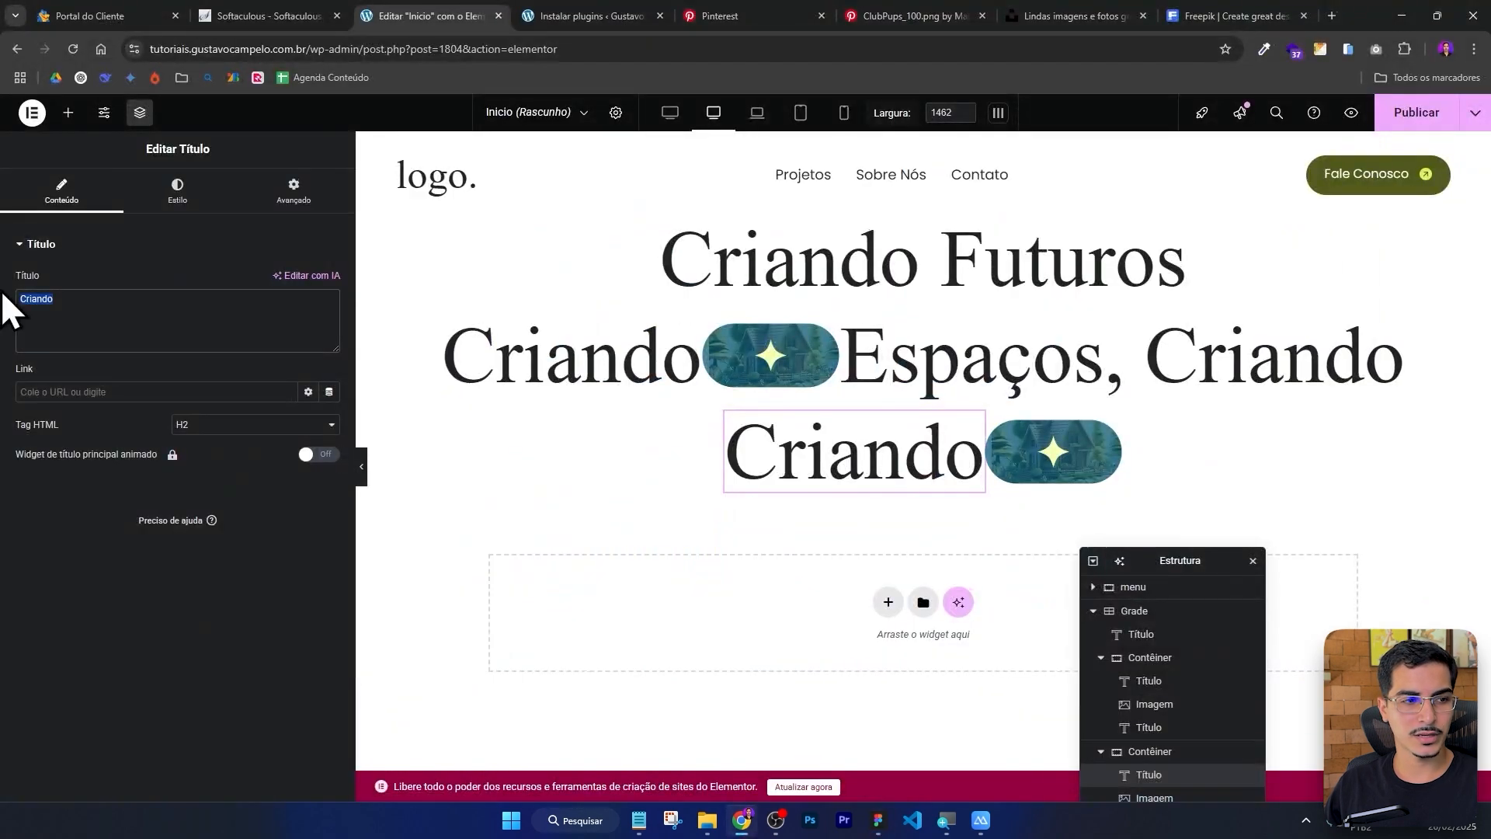
type("Memórias")
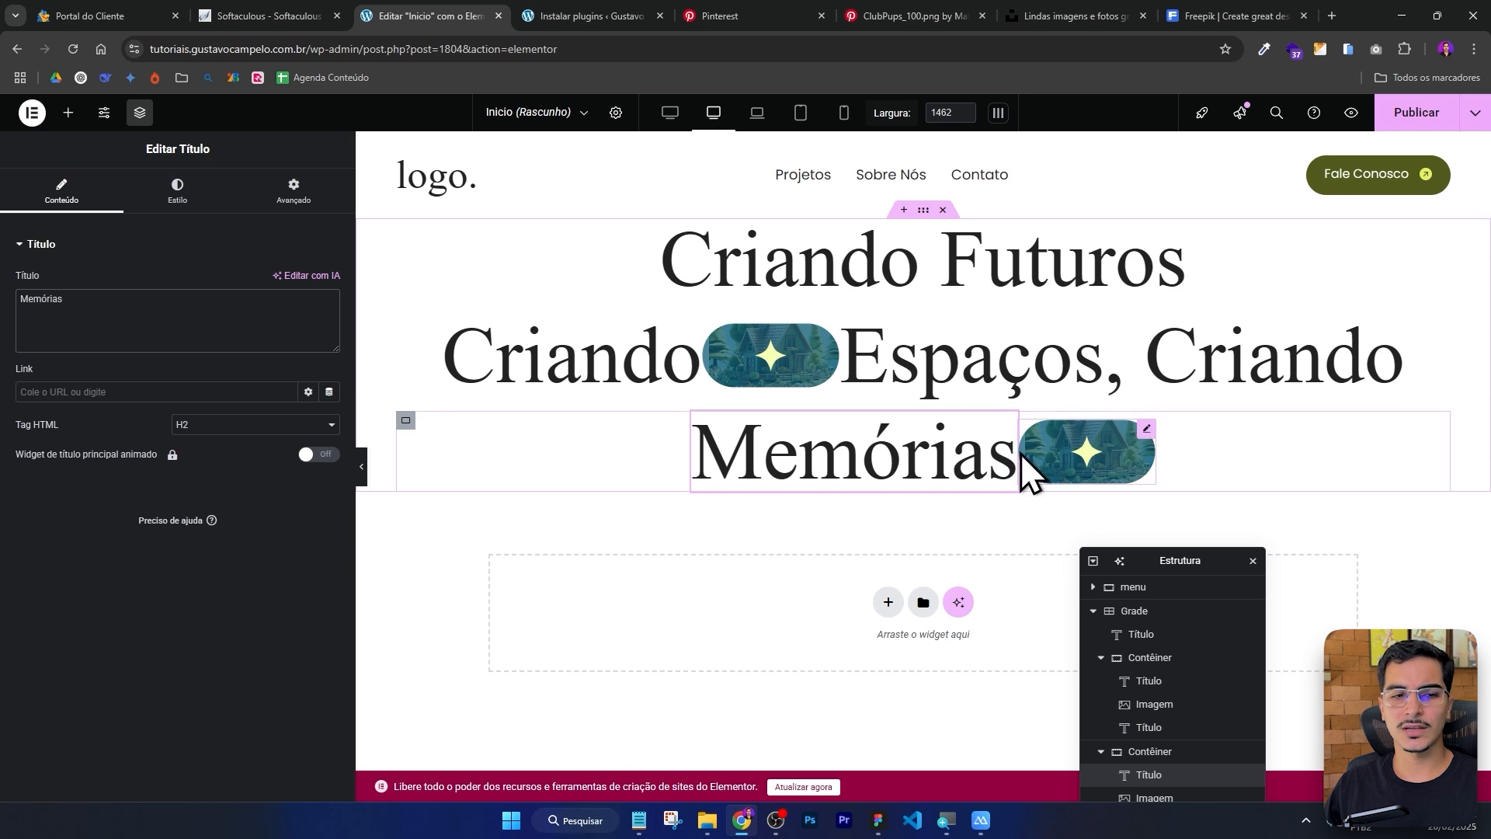
Set the column gap to 24 px in both the Memórias row and the Criando/Espaços row containers.
left_click(405, 420)
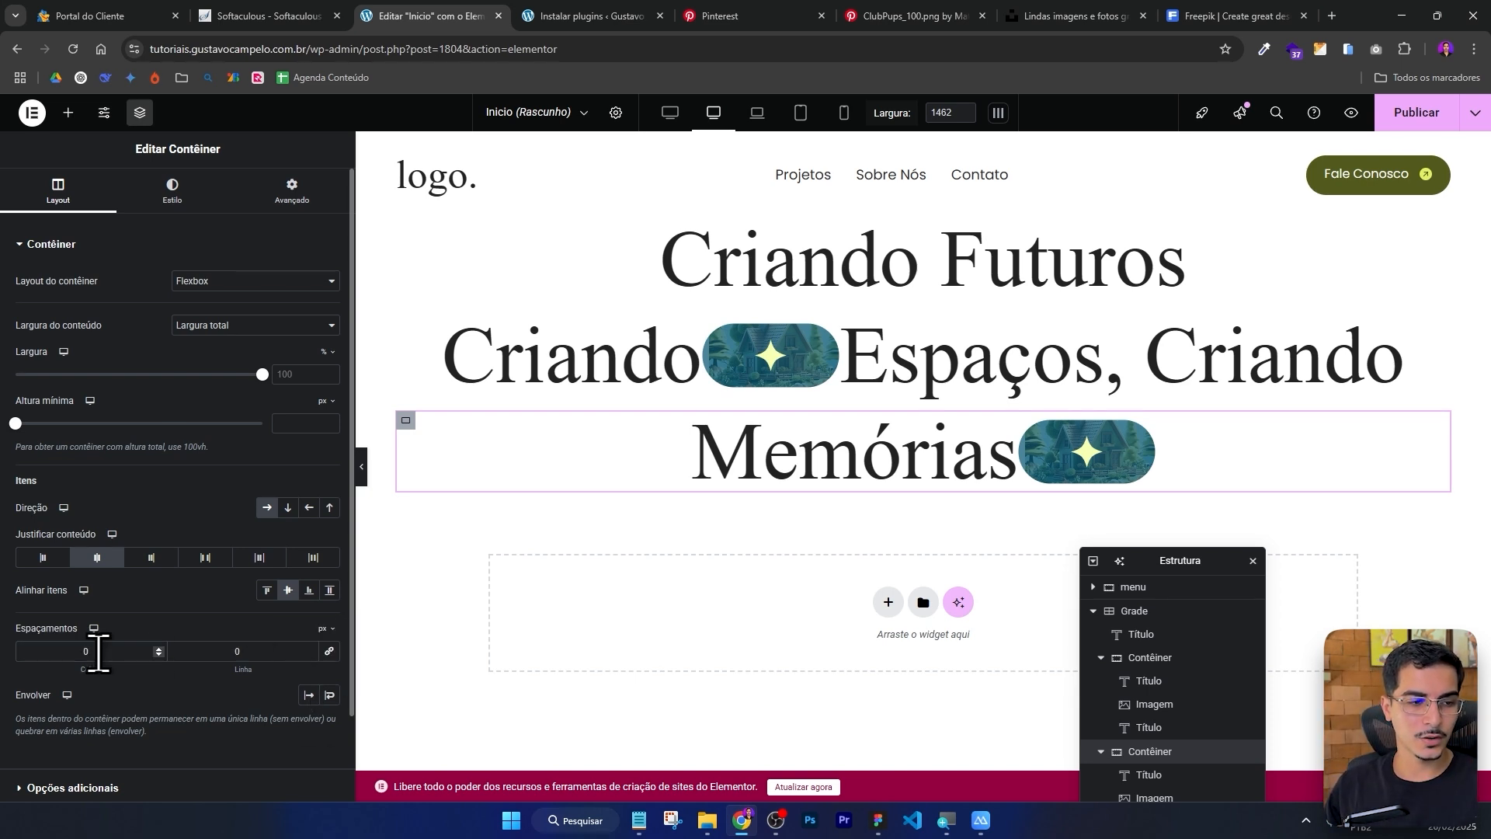
type("24")
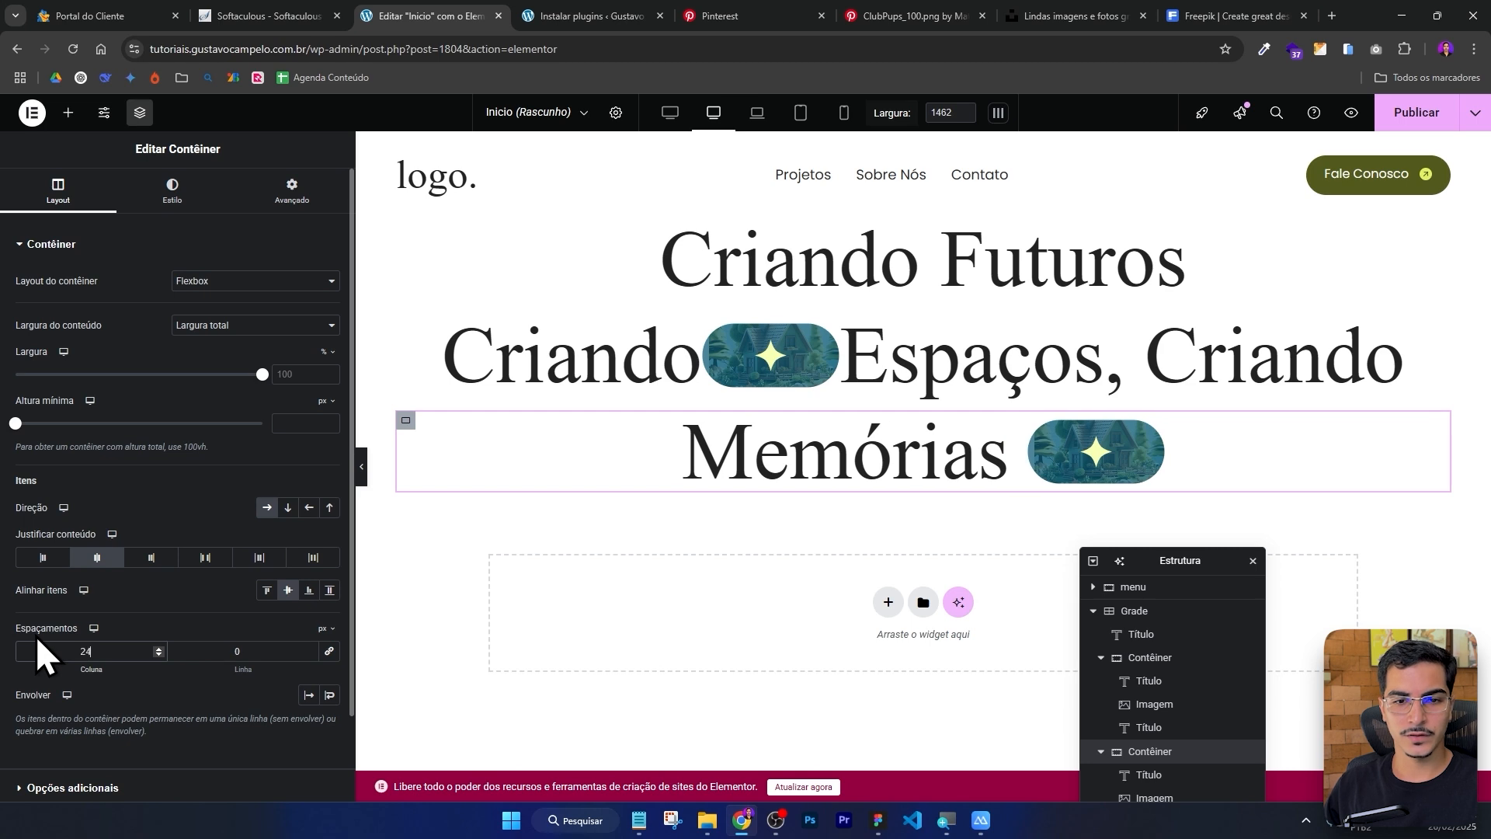
left_click(407, 325)
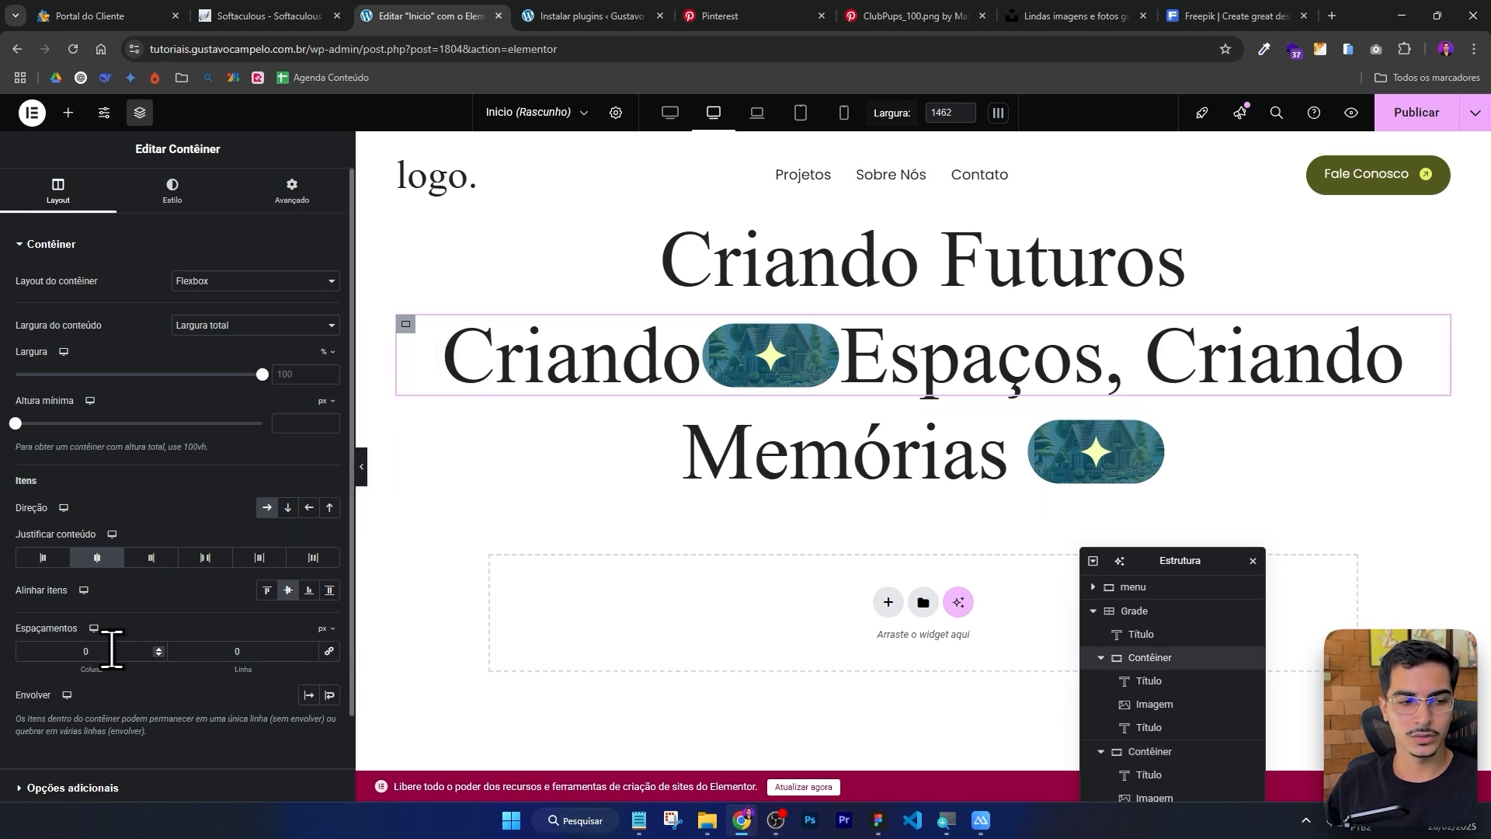
type("24")
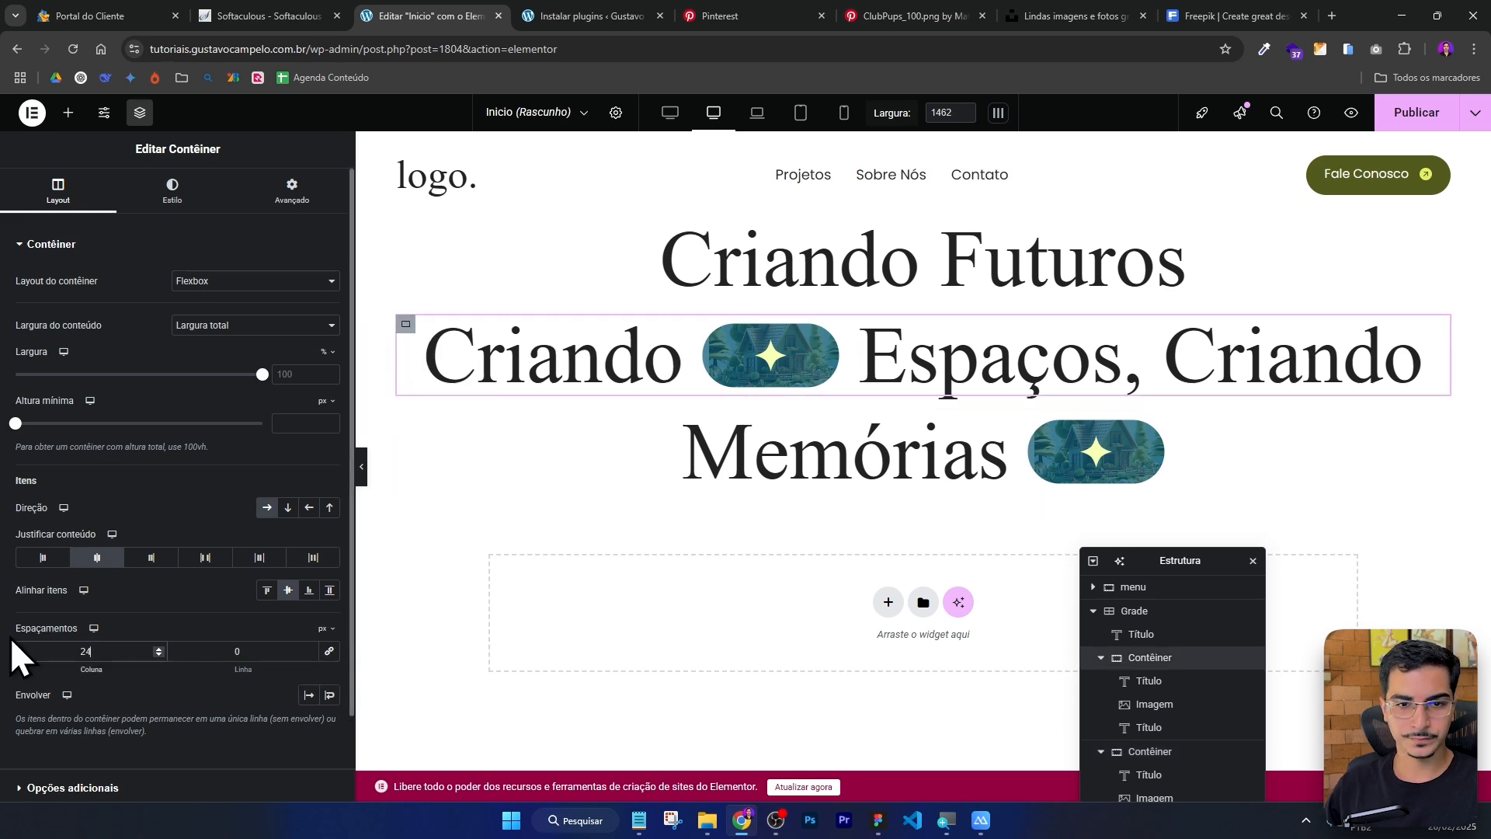
Preview the hero lines without the panel and compare them with the Figma design.
left_click(362, 466)
key("alt+Tab")
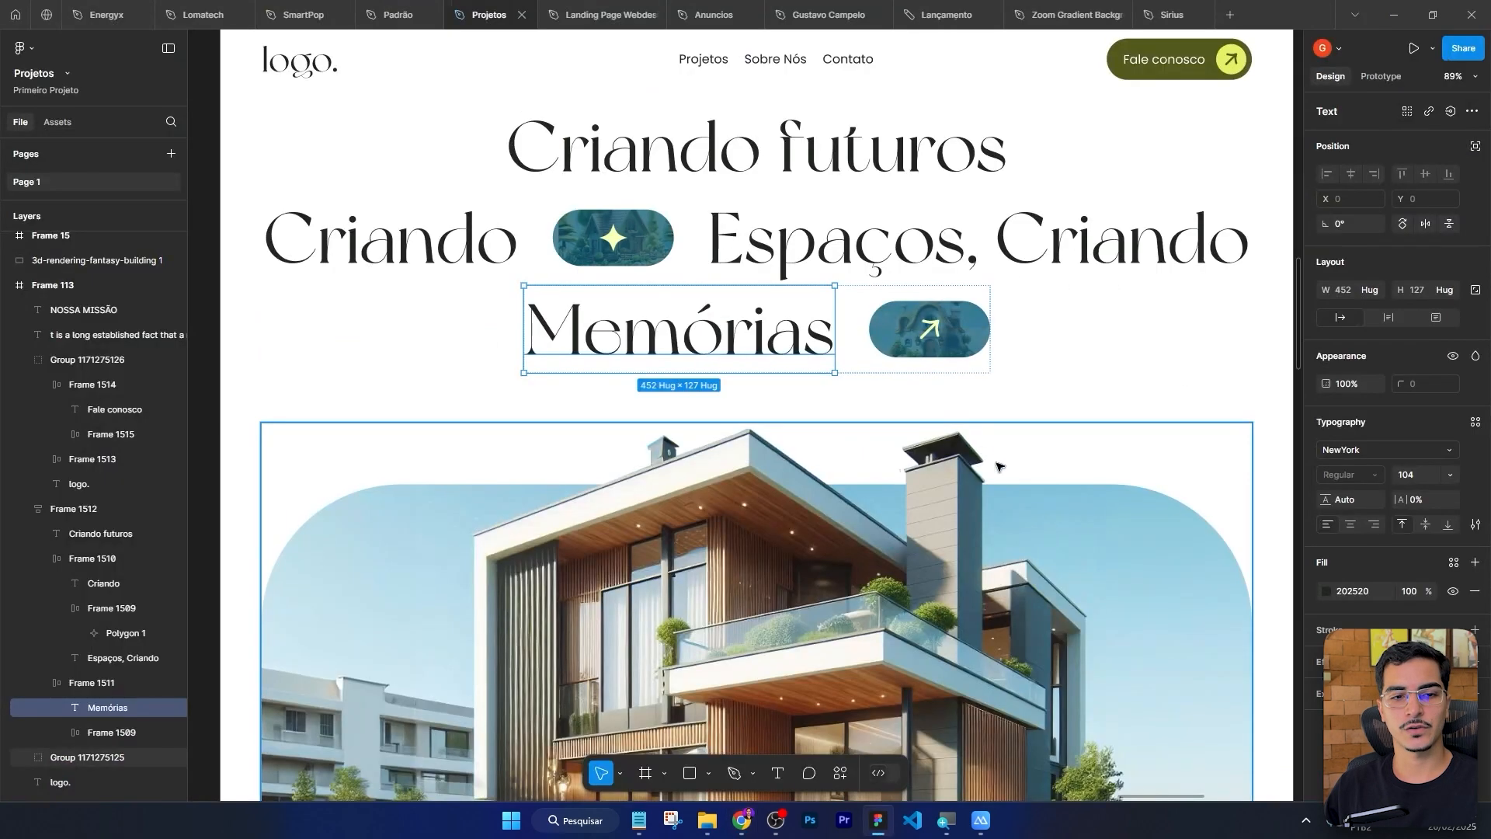
scroll(1046, 365, "down", 4)
key("alt+Tab")
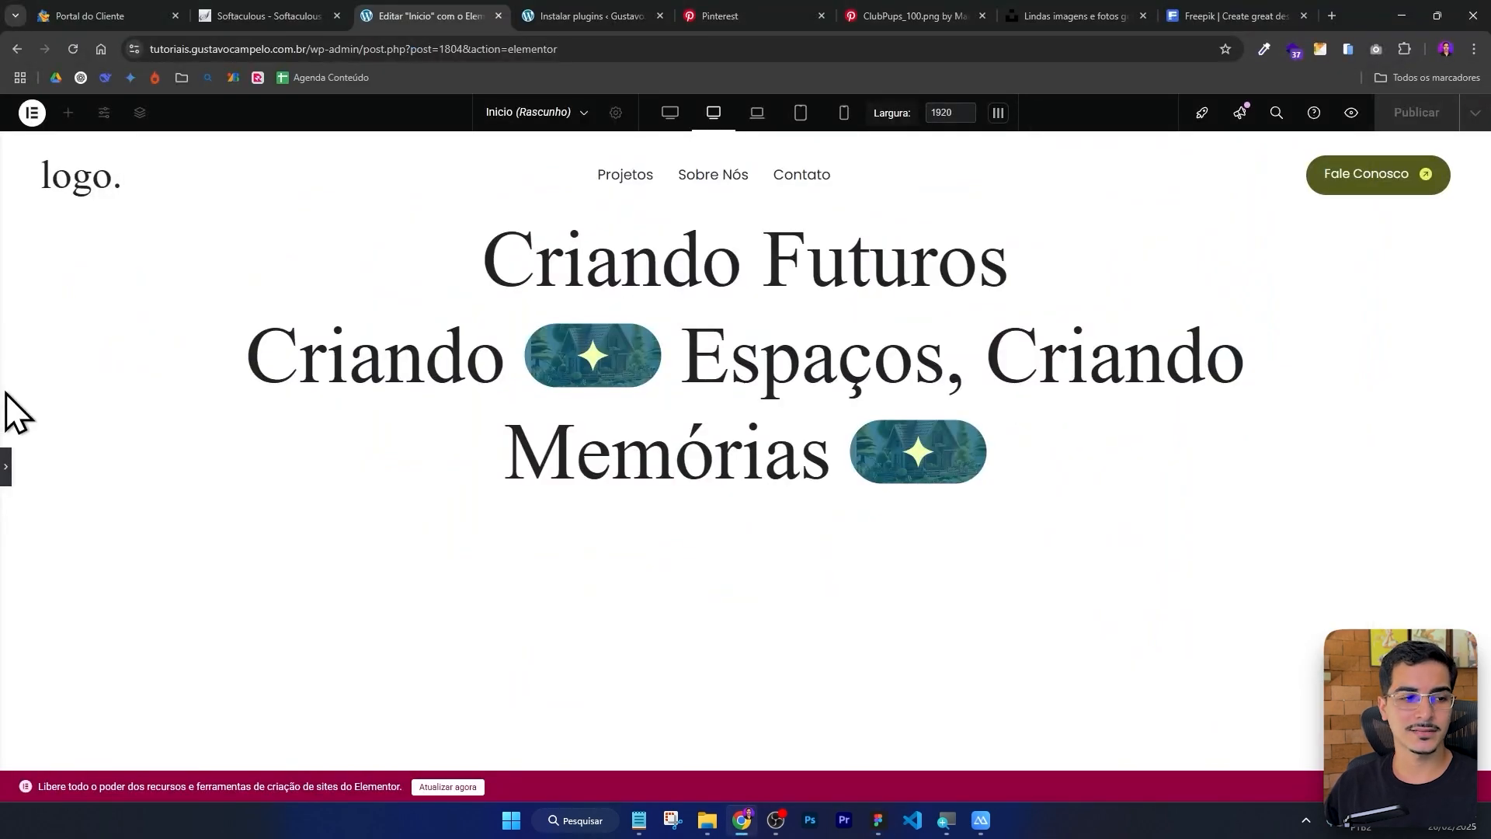
Add an Image widget to the grid and delete it again.
left_click(5, 467)
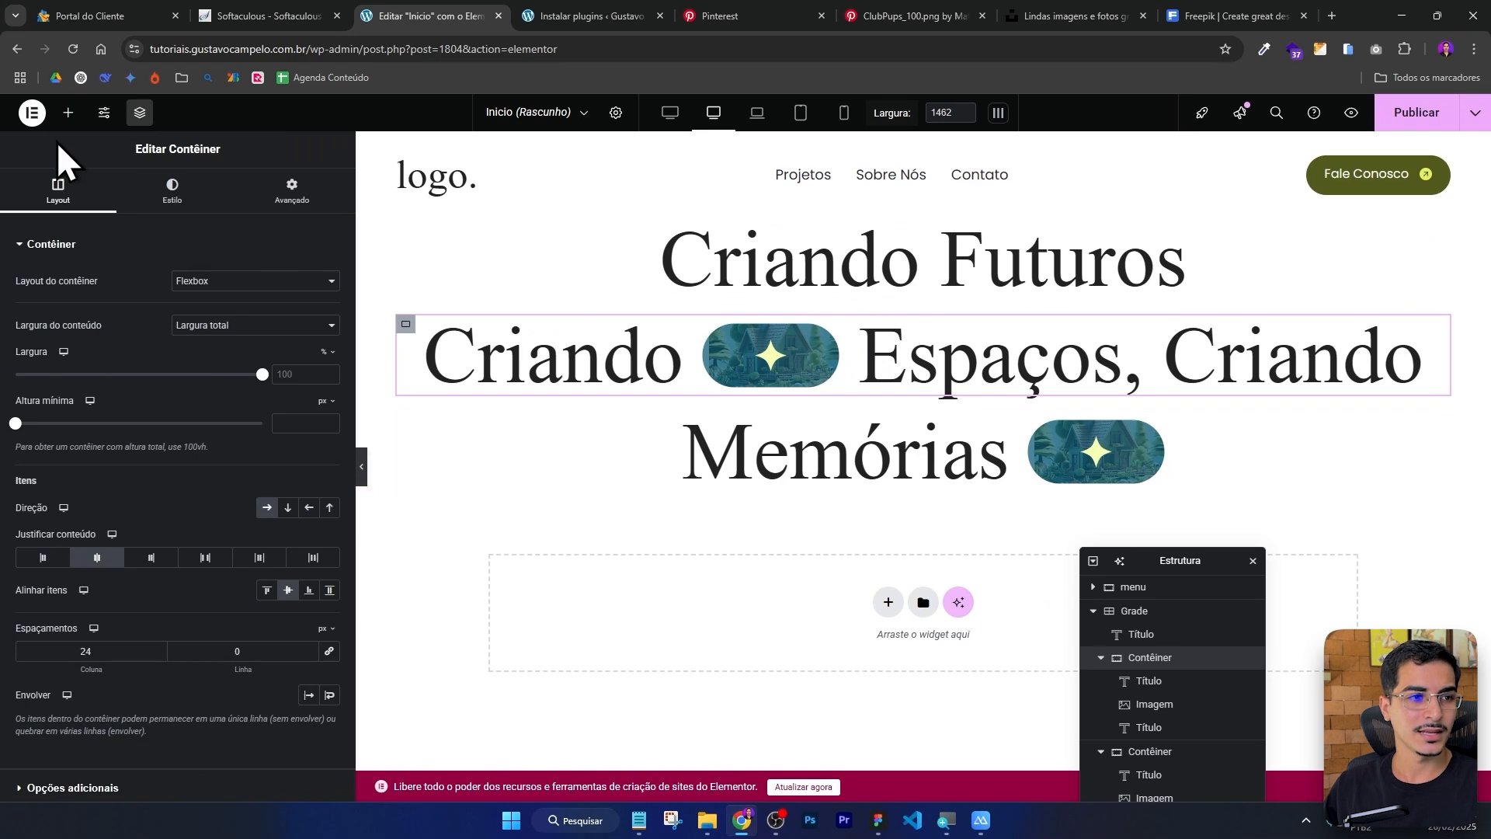
left_click(70, 112)
key("ctrl+plus")
key("ctrl+plus")
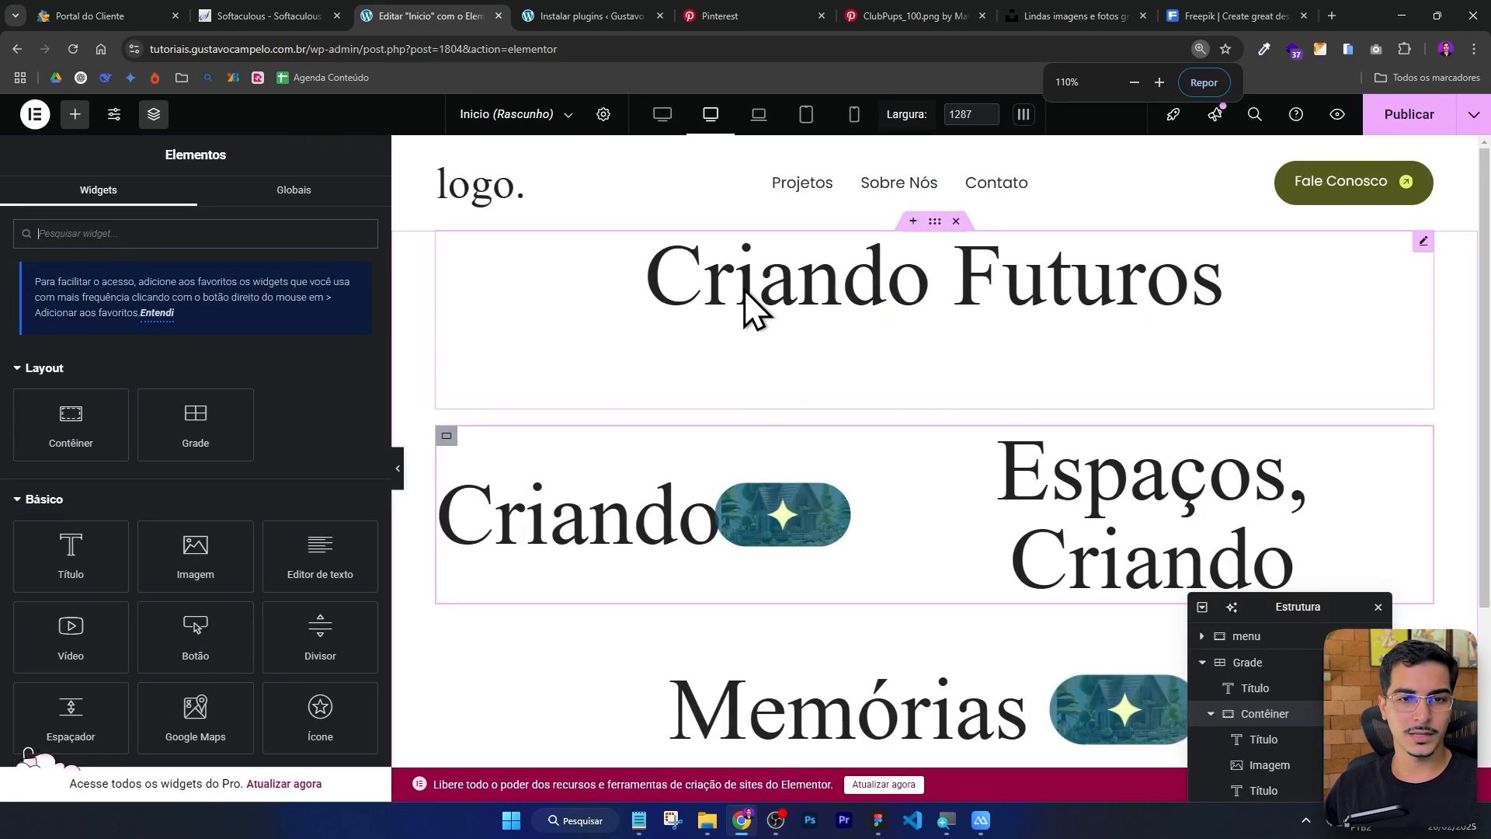
scroll(744, 290, "down", 4)
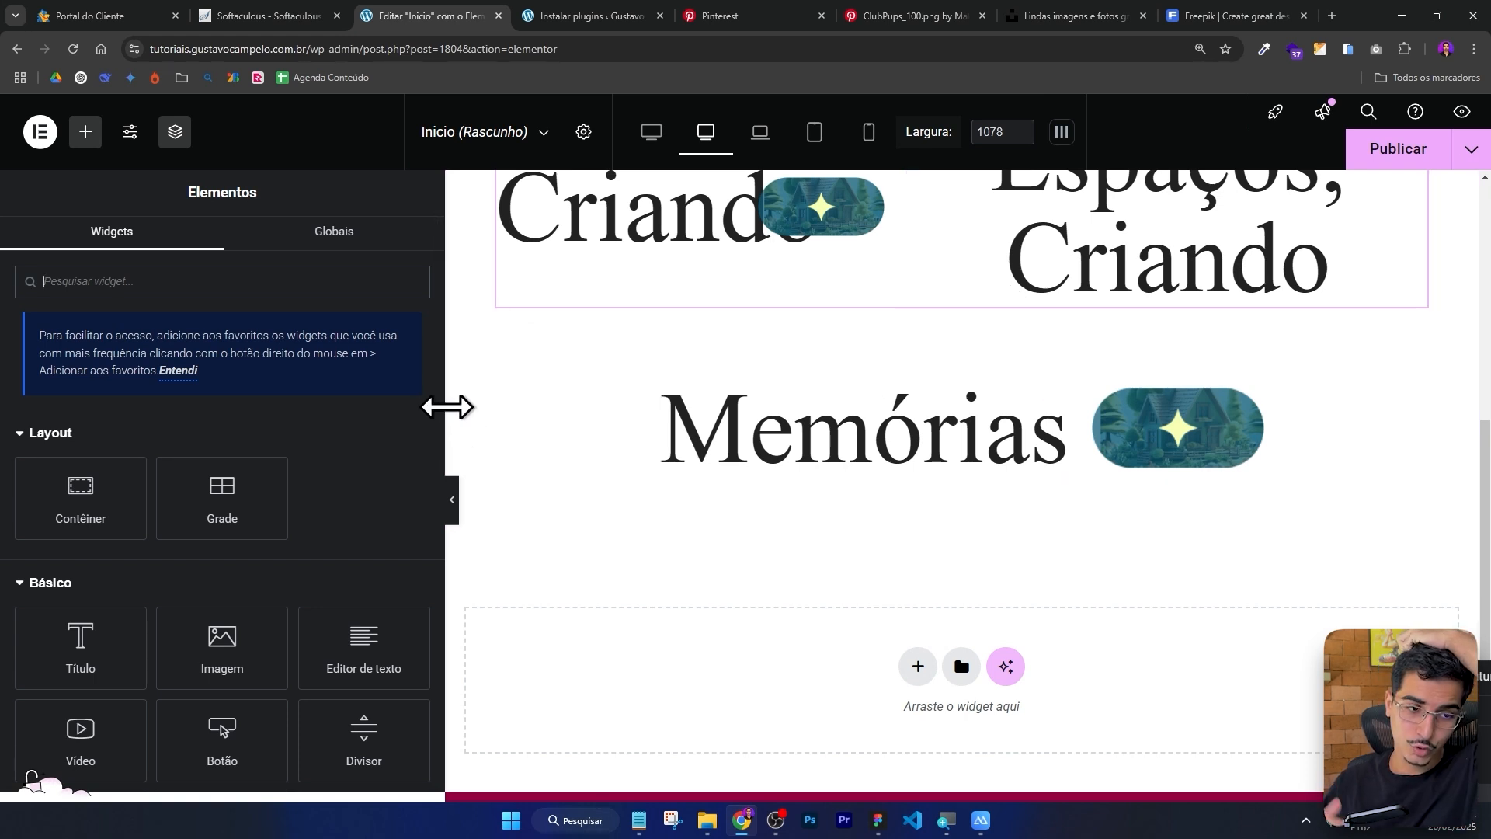
left_click_drag(264, 633, 909, 467)
left_click_drag(1454, 676, 1184, 314)
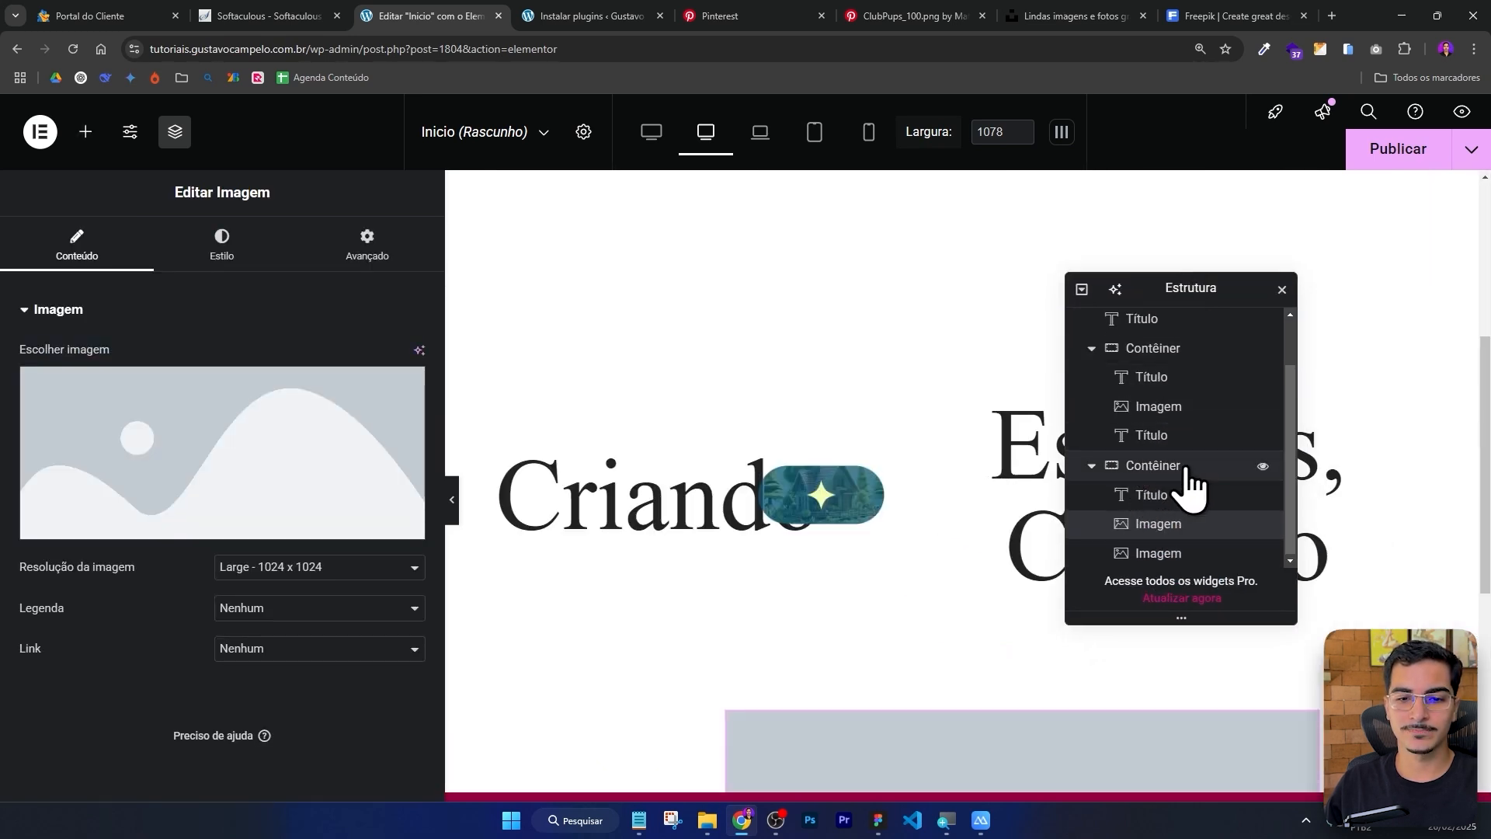
left_click(1169, 525)
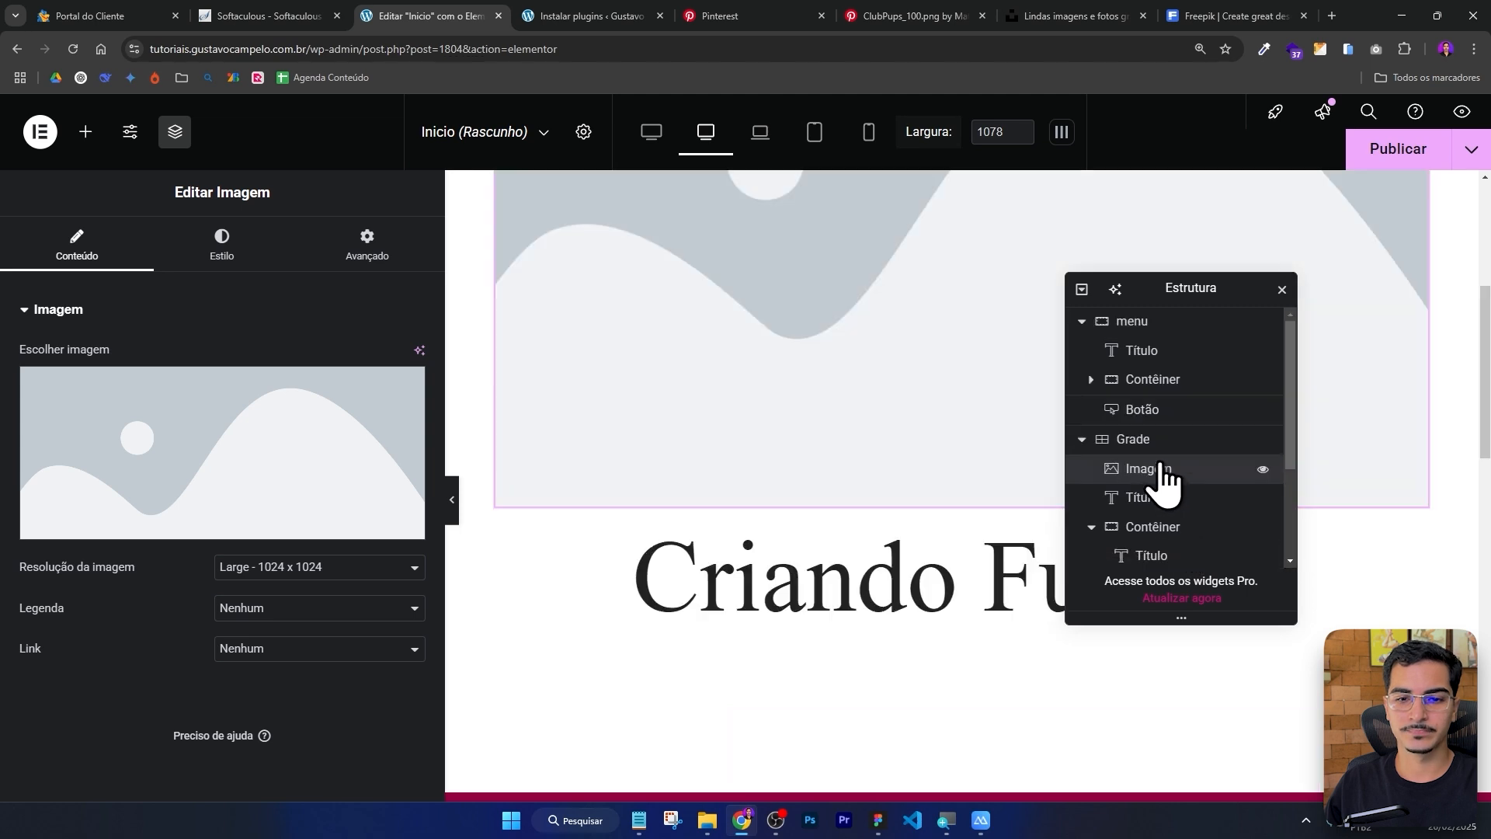
right_click(1161, 472)
left_click(1212, 779)
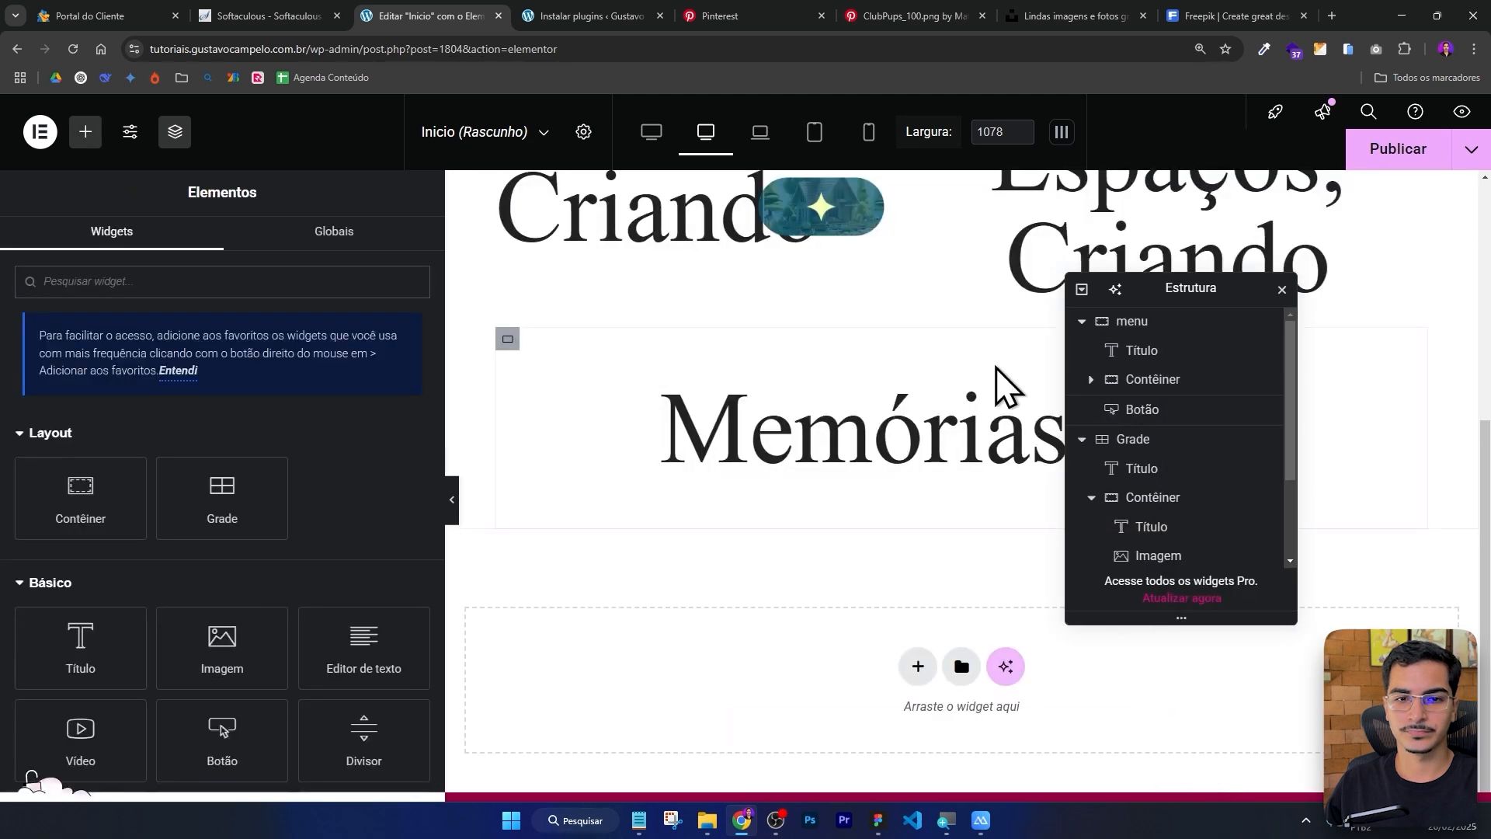
scroll(999, 389, "up", 4)
left_click_drag(1211, 284, 1316, 293)
scroll(1033, 373, "down", 4)
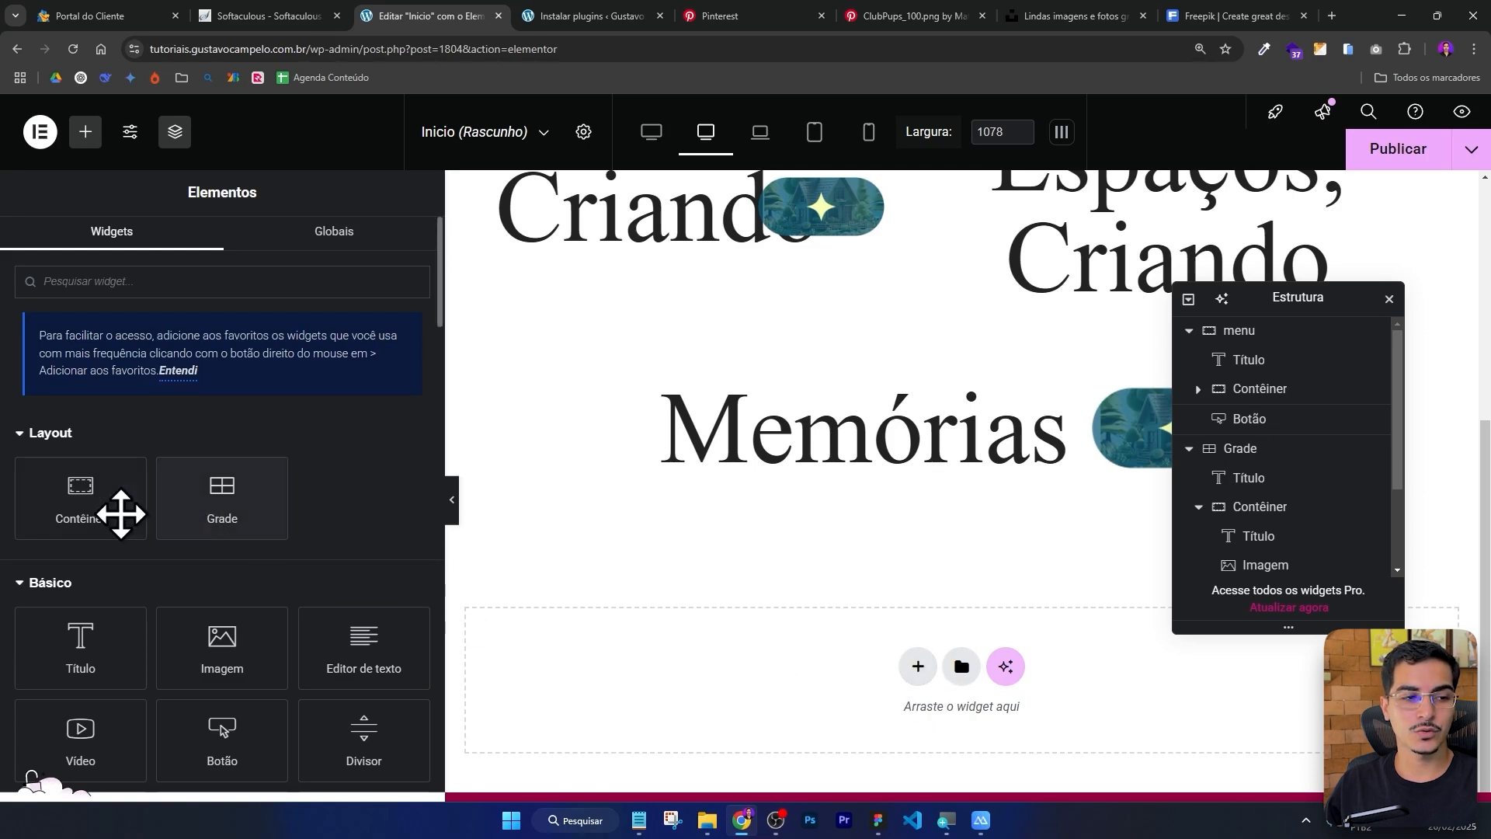
left_click_drag(77, 505, 43, 483)
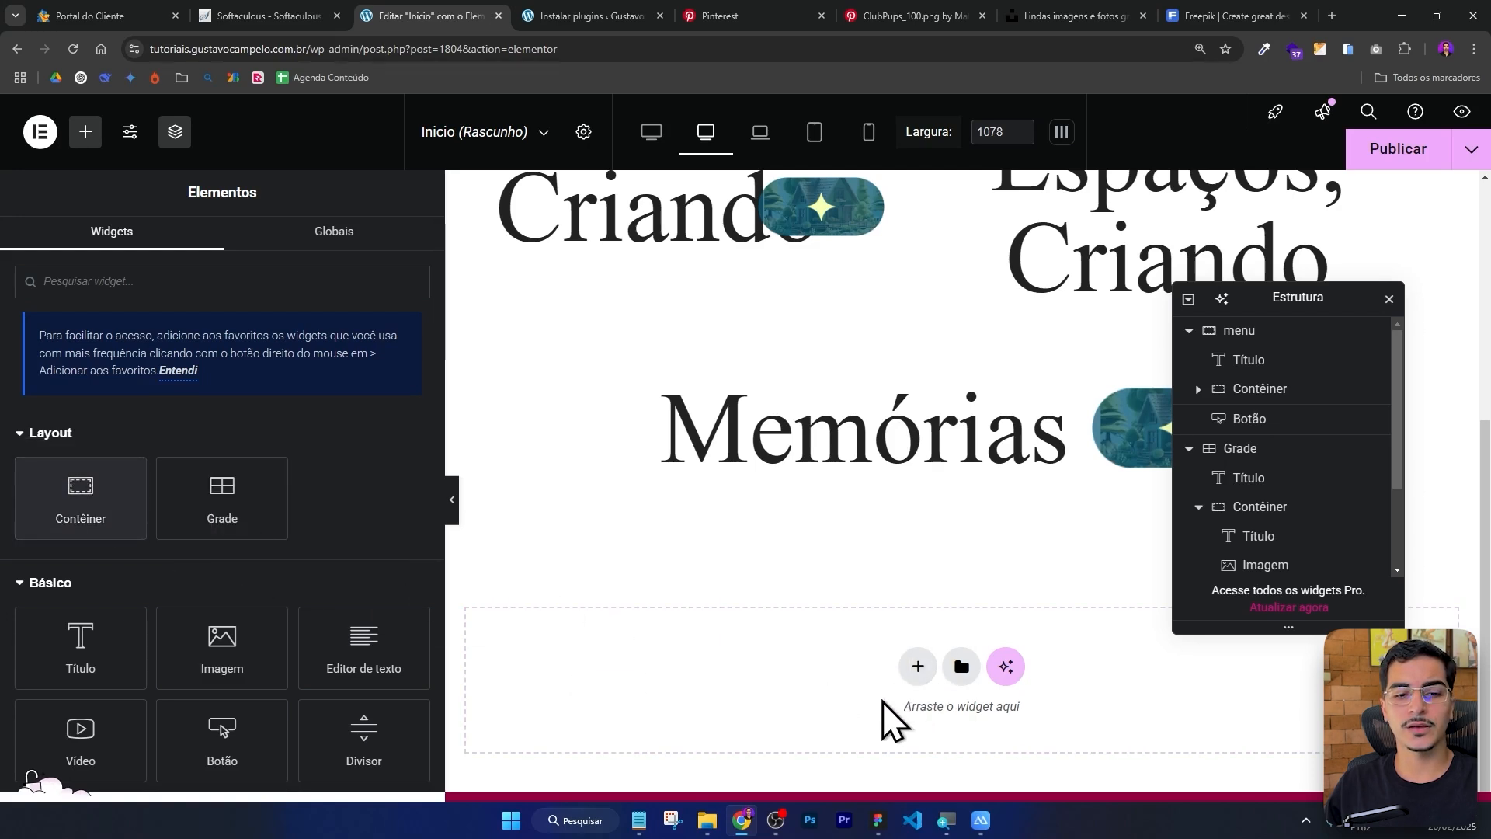
Add a single-column Flexbox container below the Memórias line and place an Image widget in it.
left_click(918, 668)
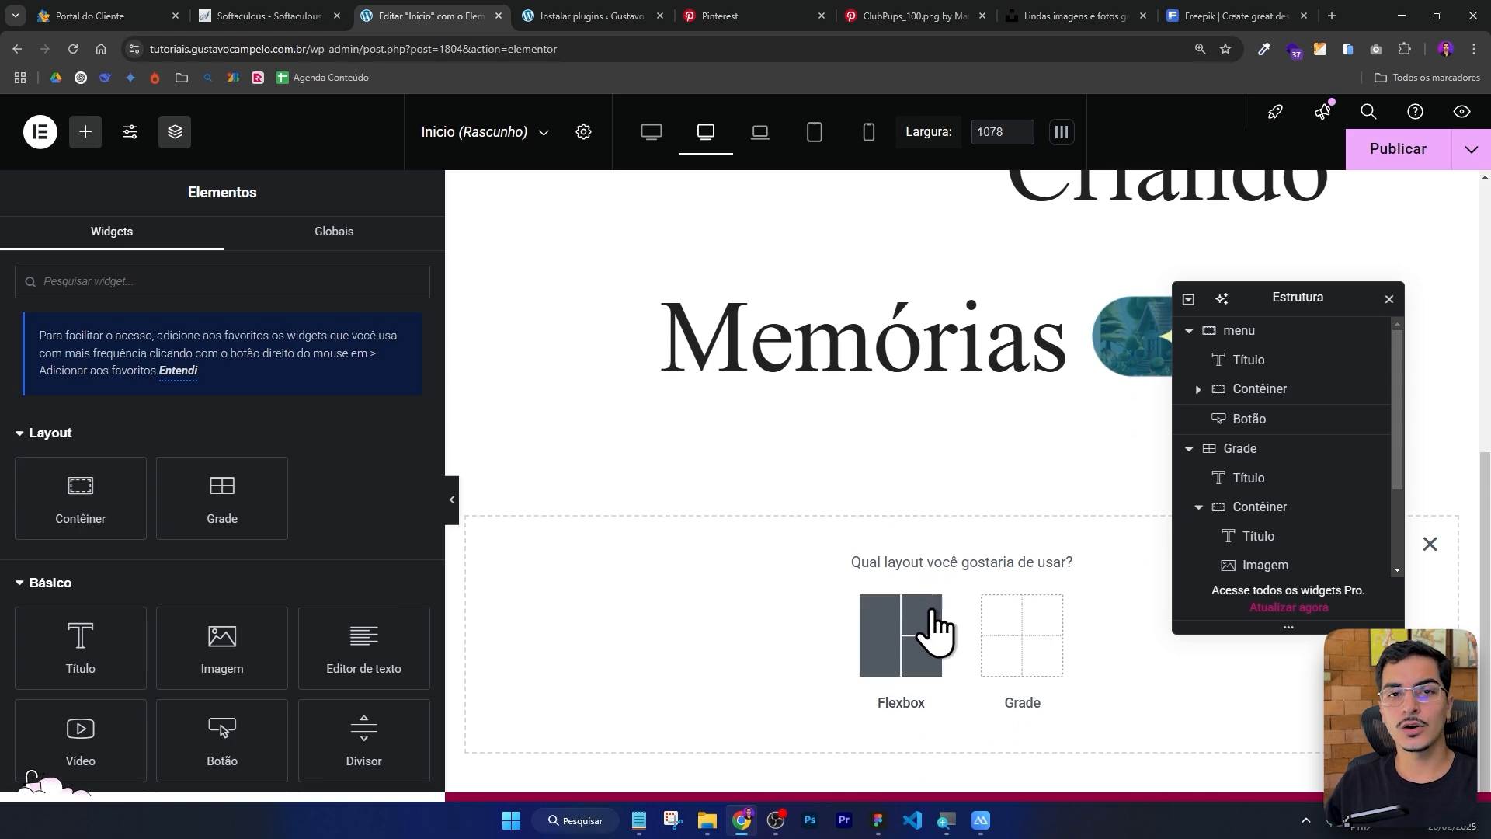
key("alt+Tab")
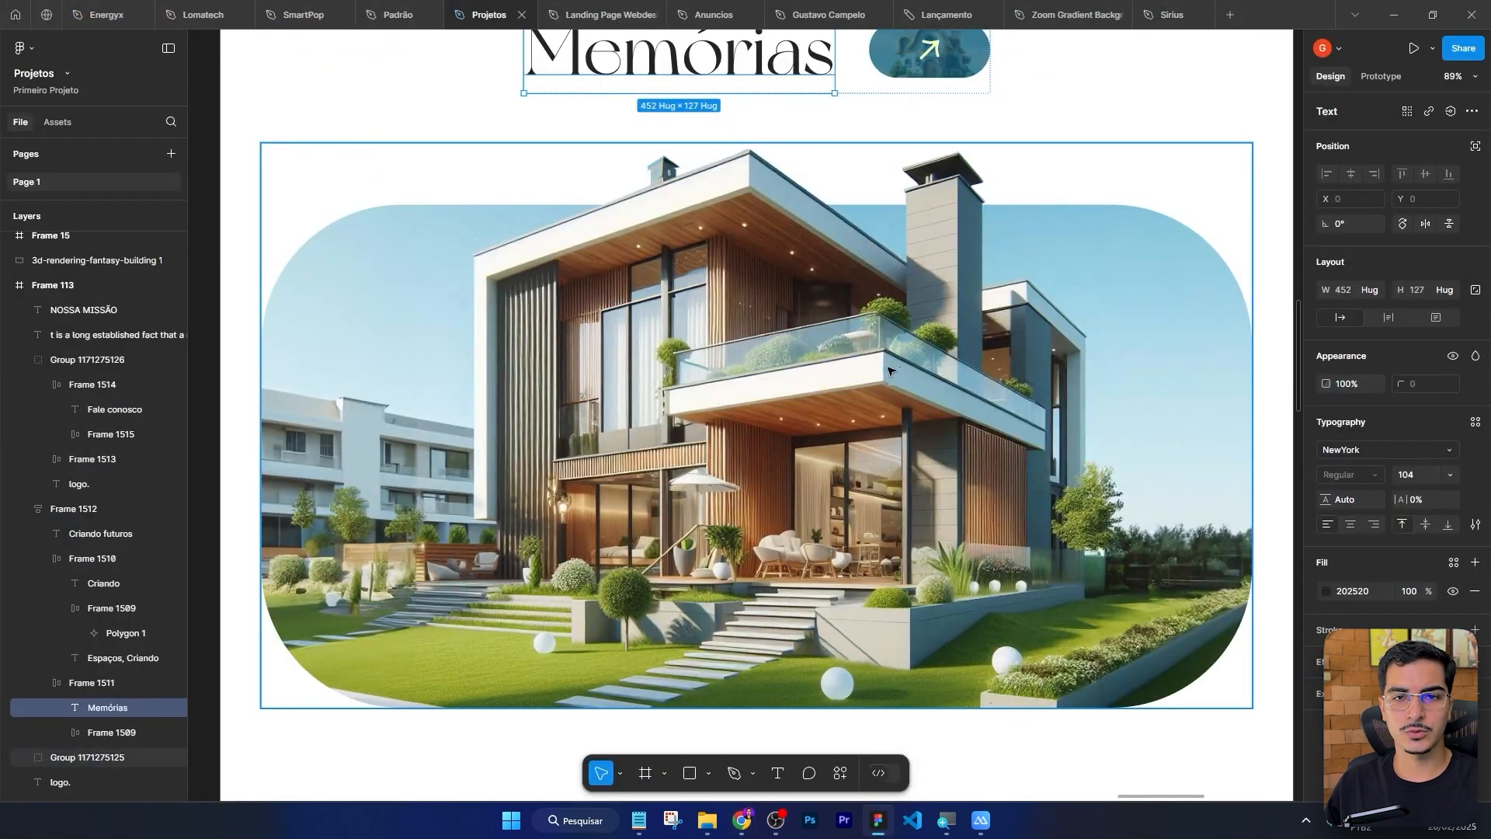
key("alt+Tab")
left_click(905, 683)
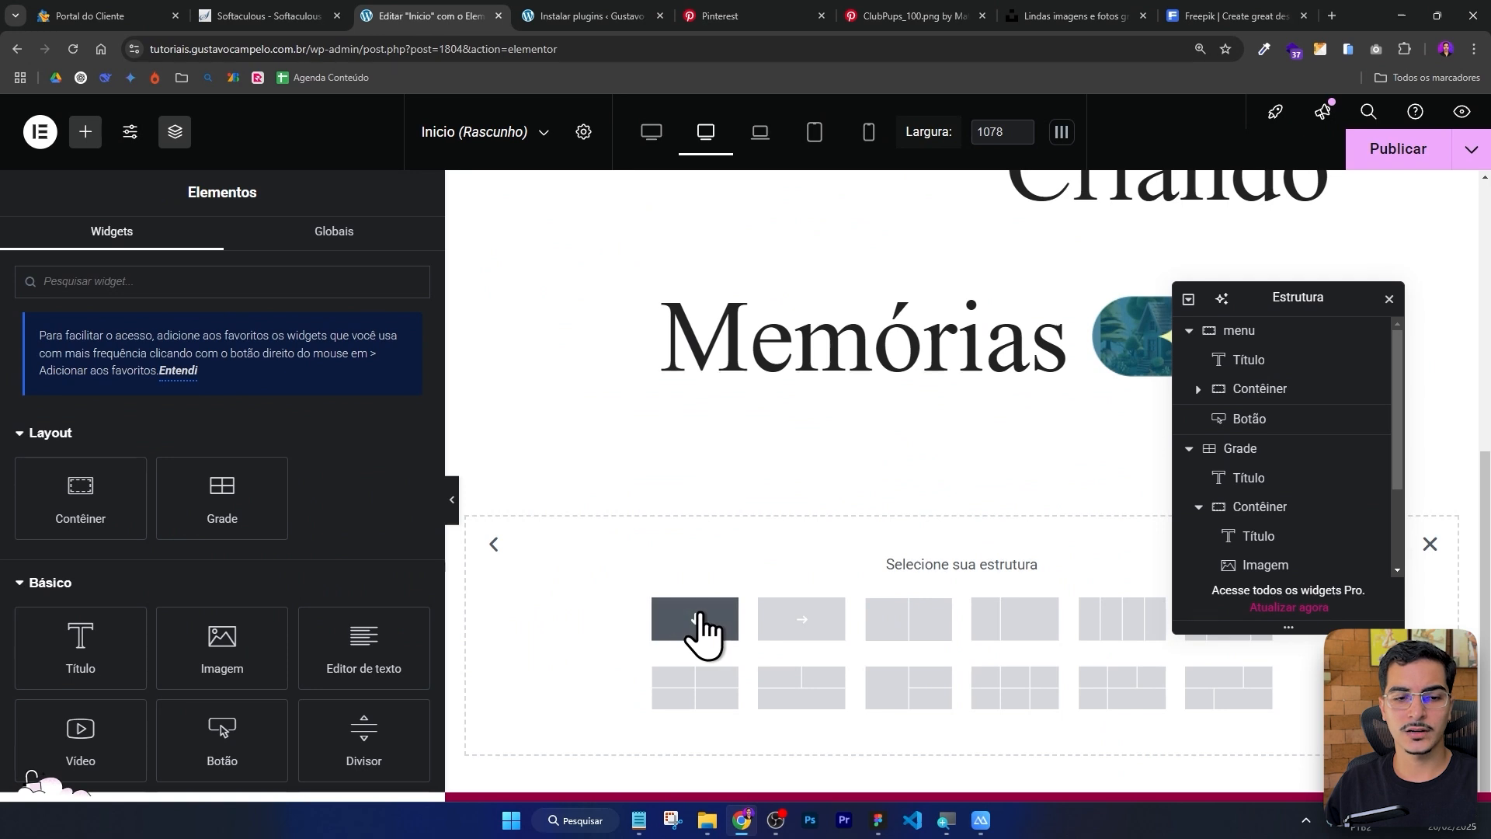
left_click(701, 621)
left_click(86, 138)
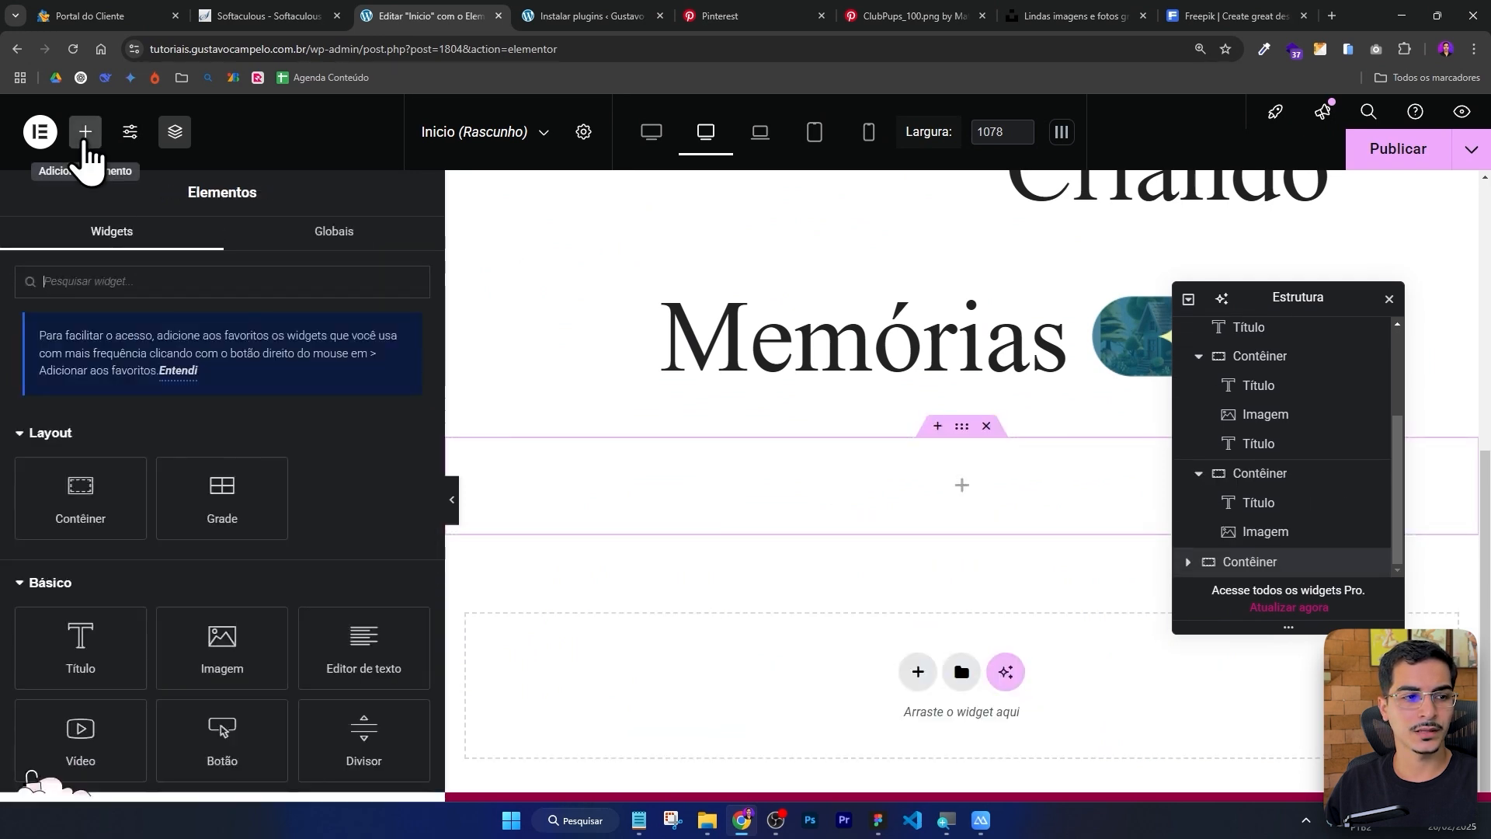
left_click_drag(221, 653, 925, 506)
Insert the house image group_1171275125.webp from the media library into the new Image widget.
left_click(170, 460)
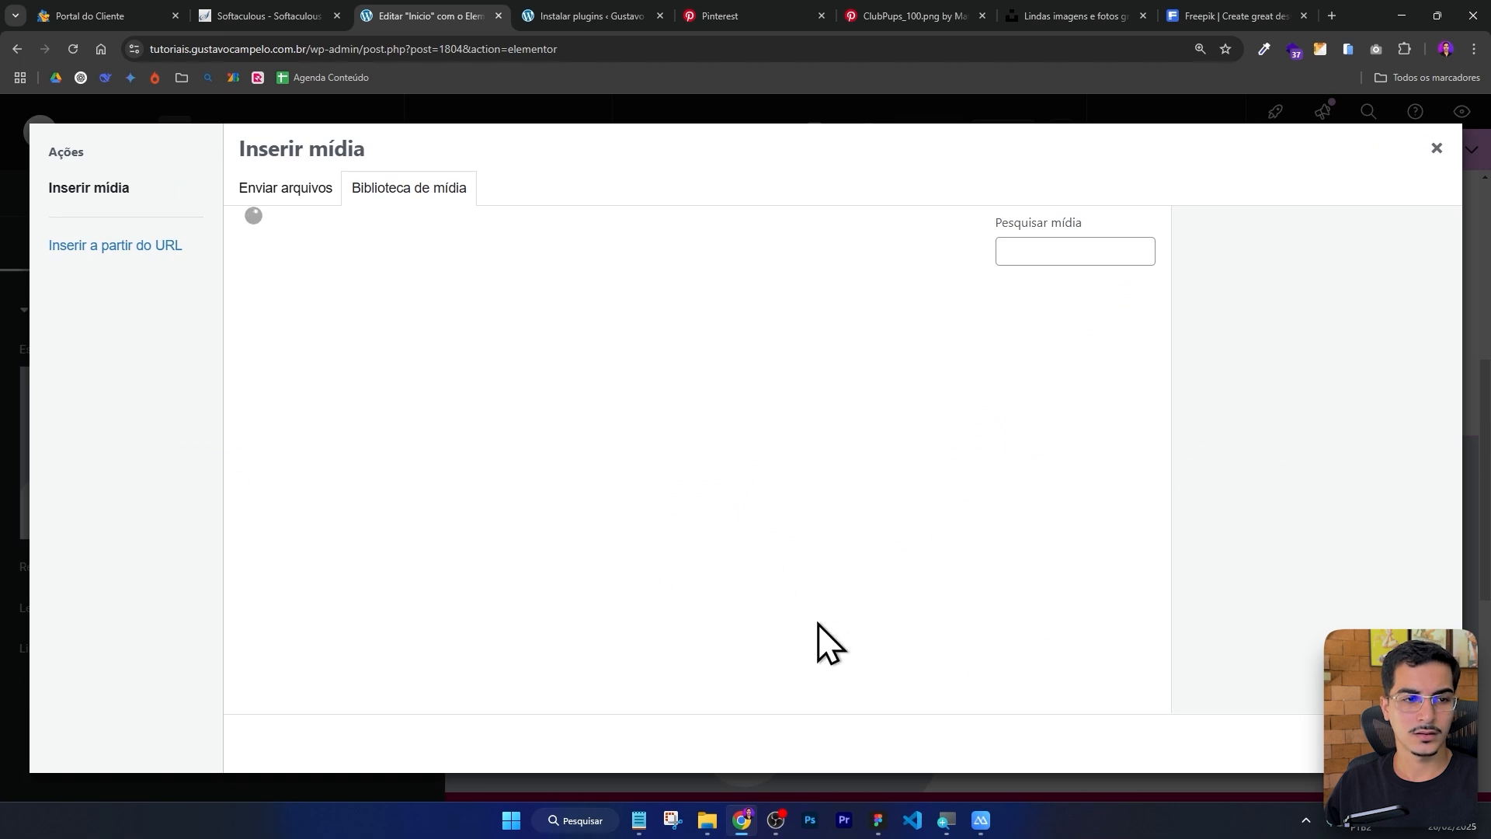
left_click(707, 816)
left_click(877, 820)
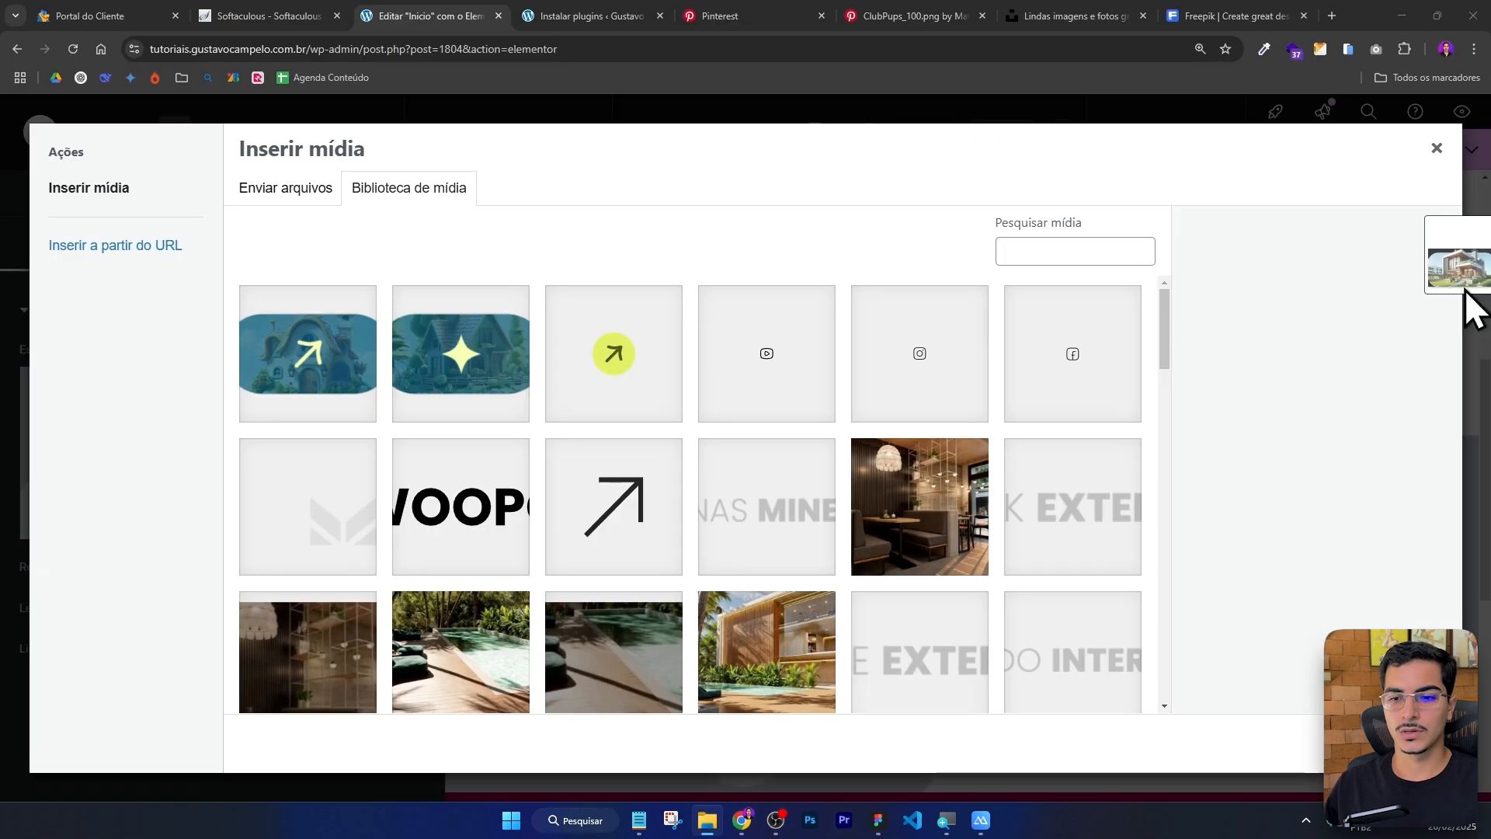
left_click_drag(1467, 292, 711, 297)
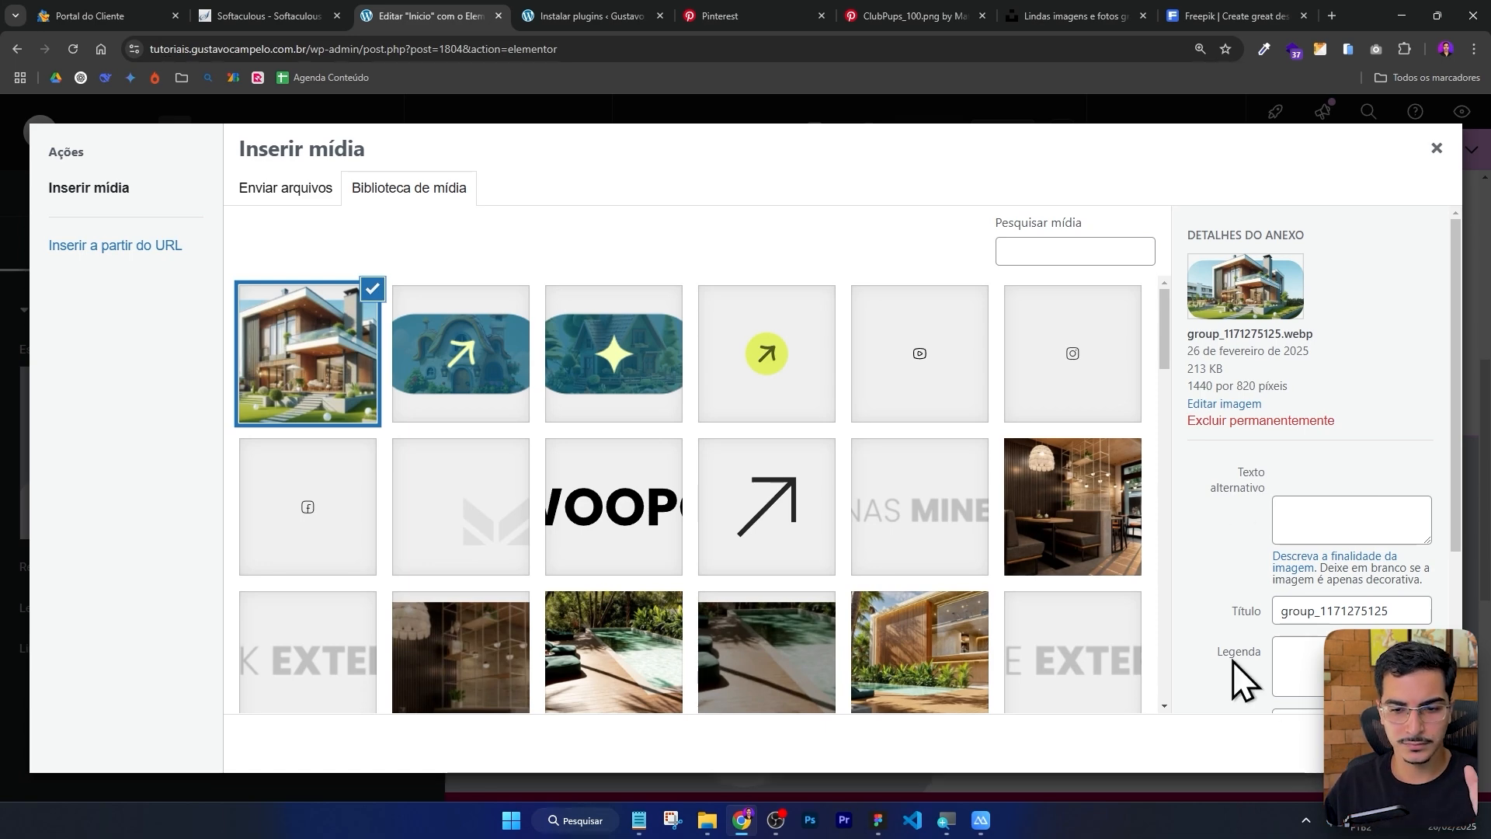
left_click(1404, 744)
scroll(920, 432, "down", 3)
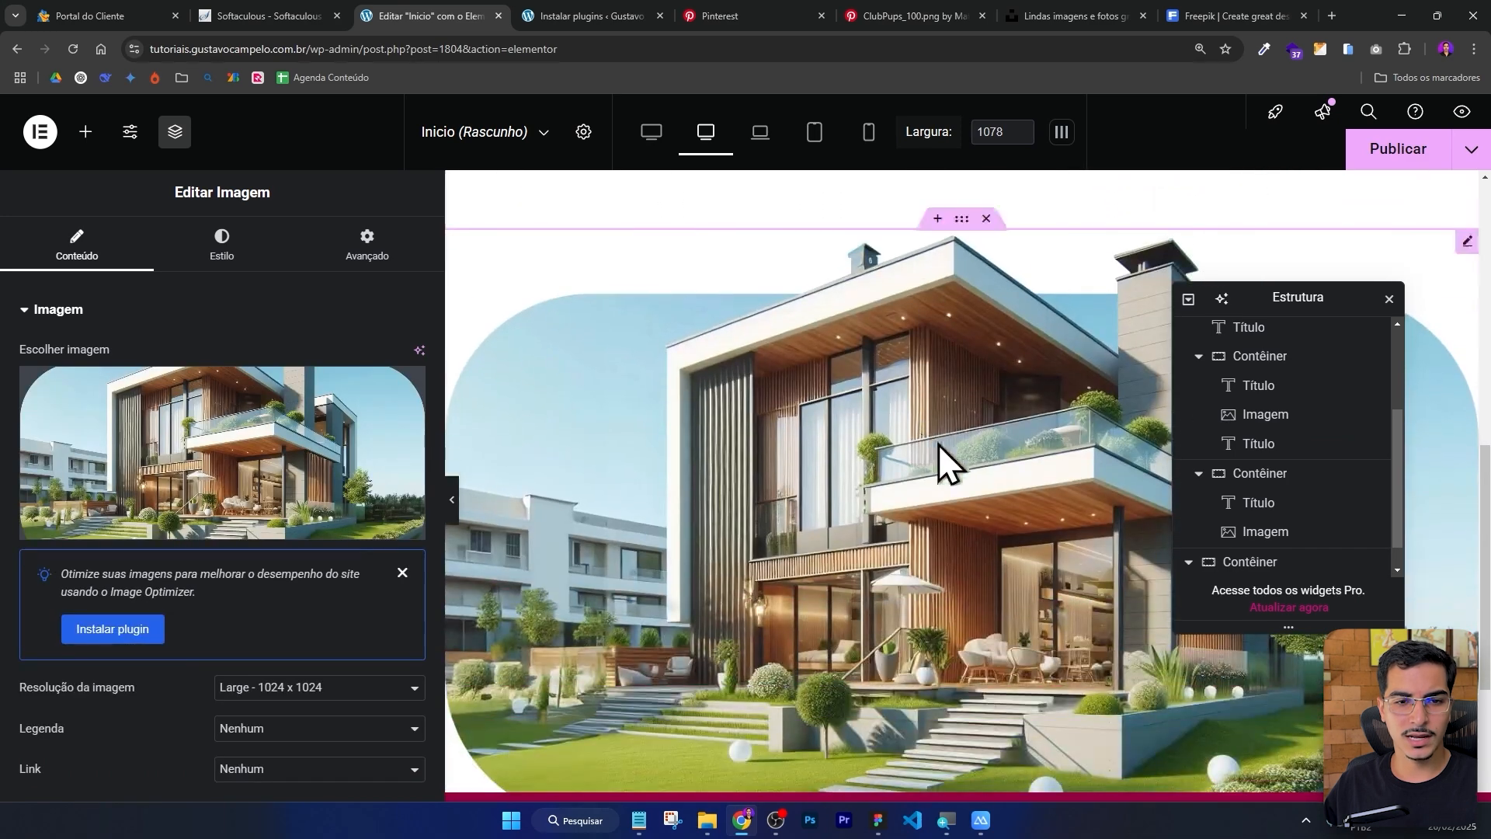
Set the house image's width to 39%.
left_click(452, 499)
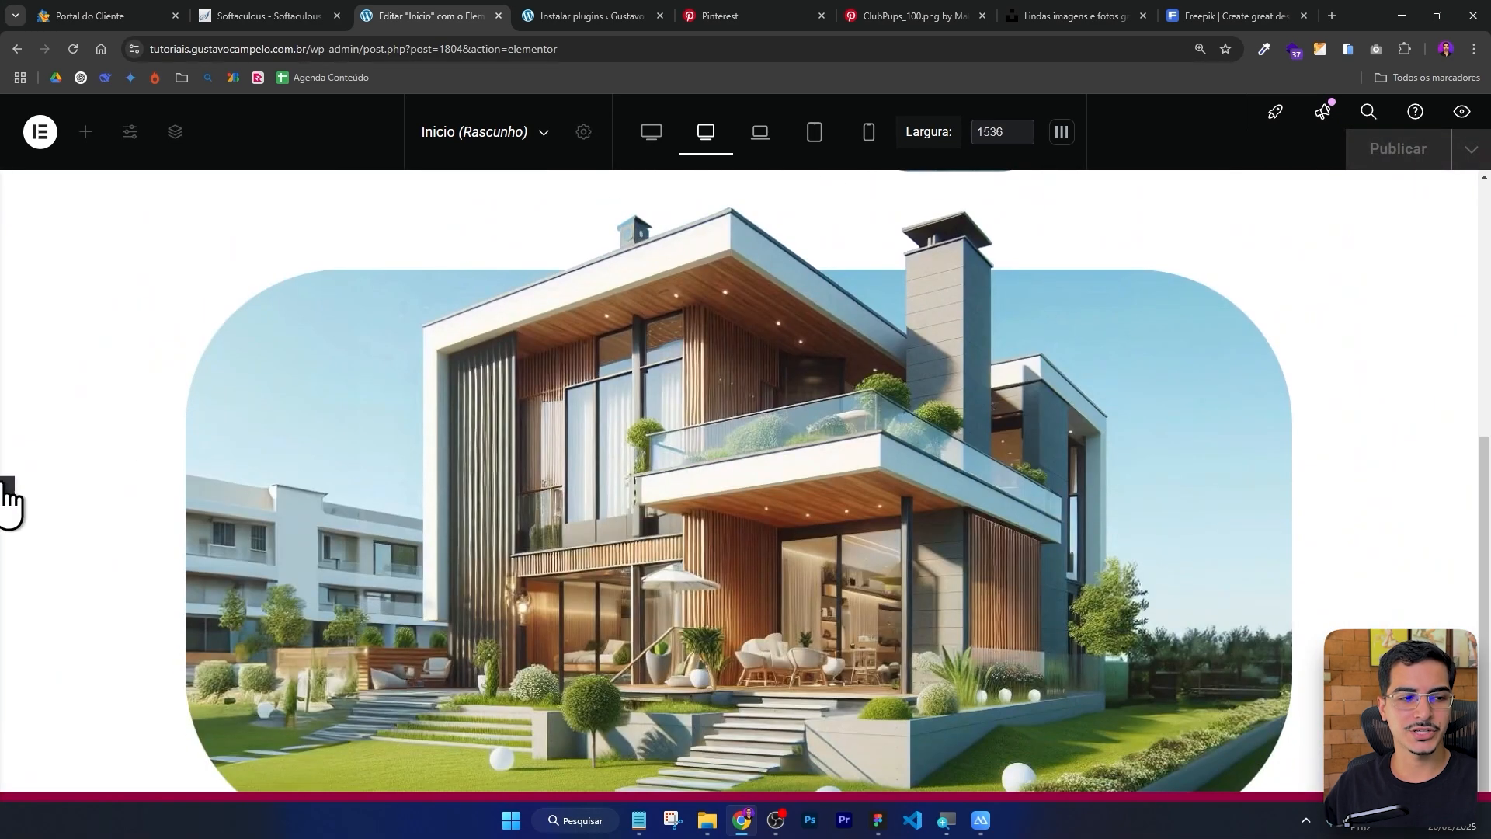
left_click(8, 501)
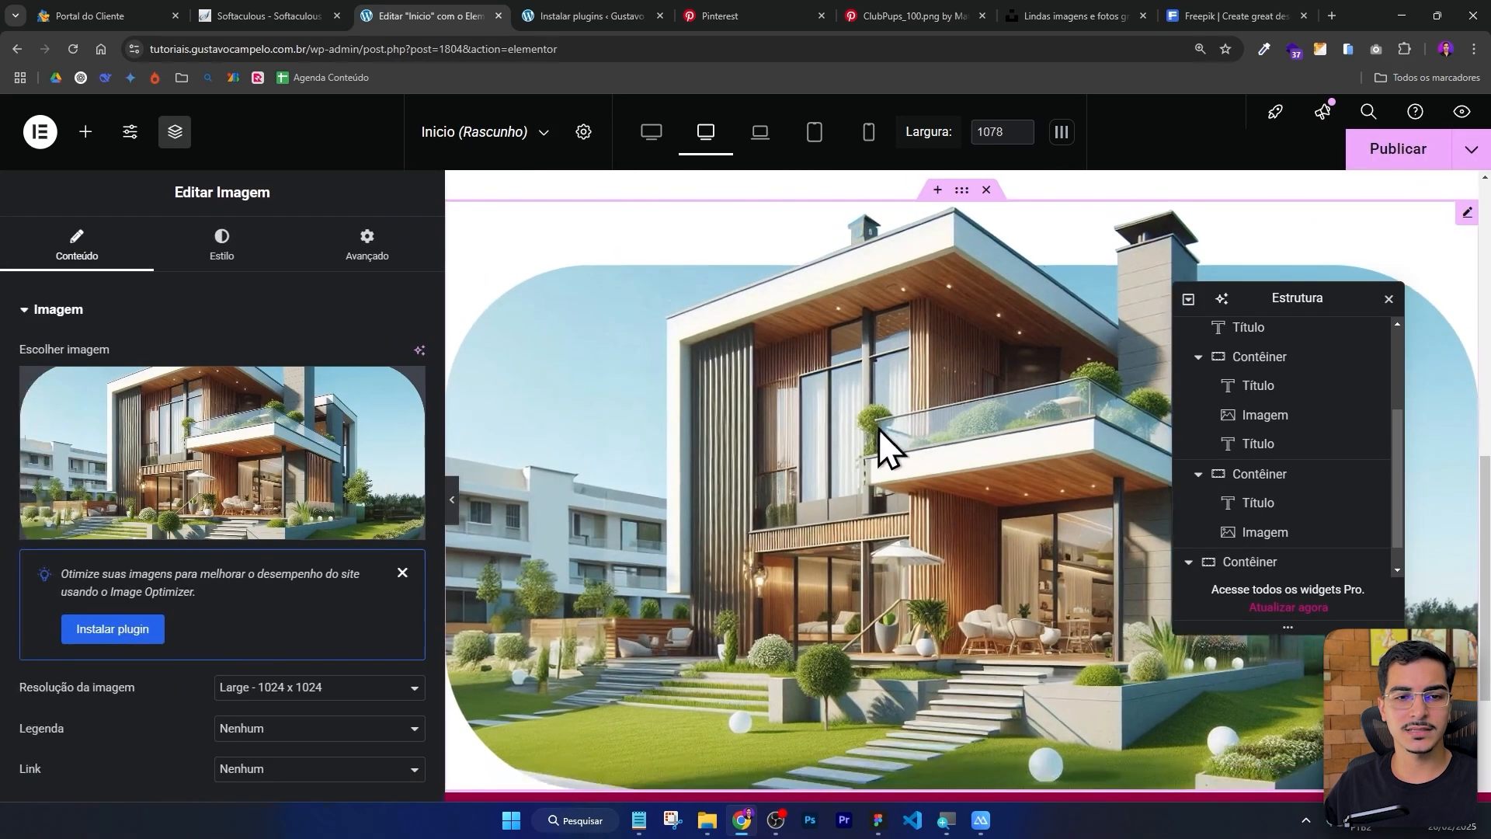
left_click(233, 250)
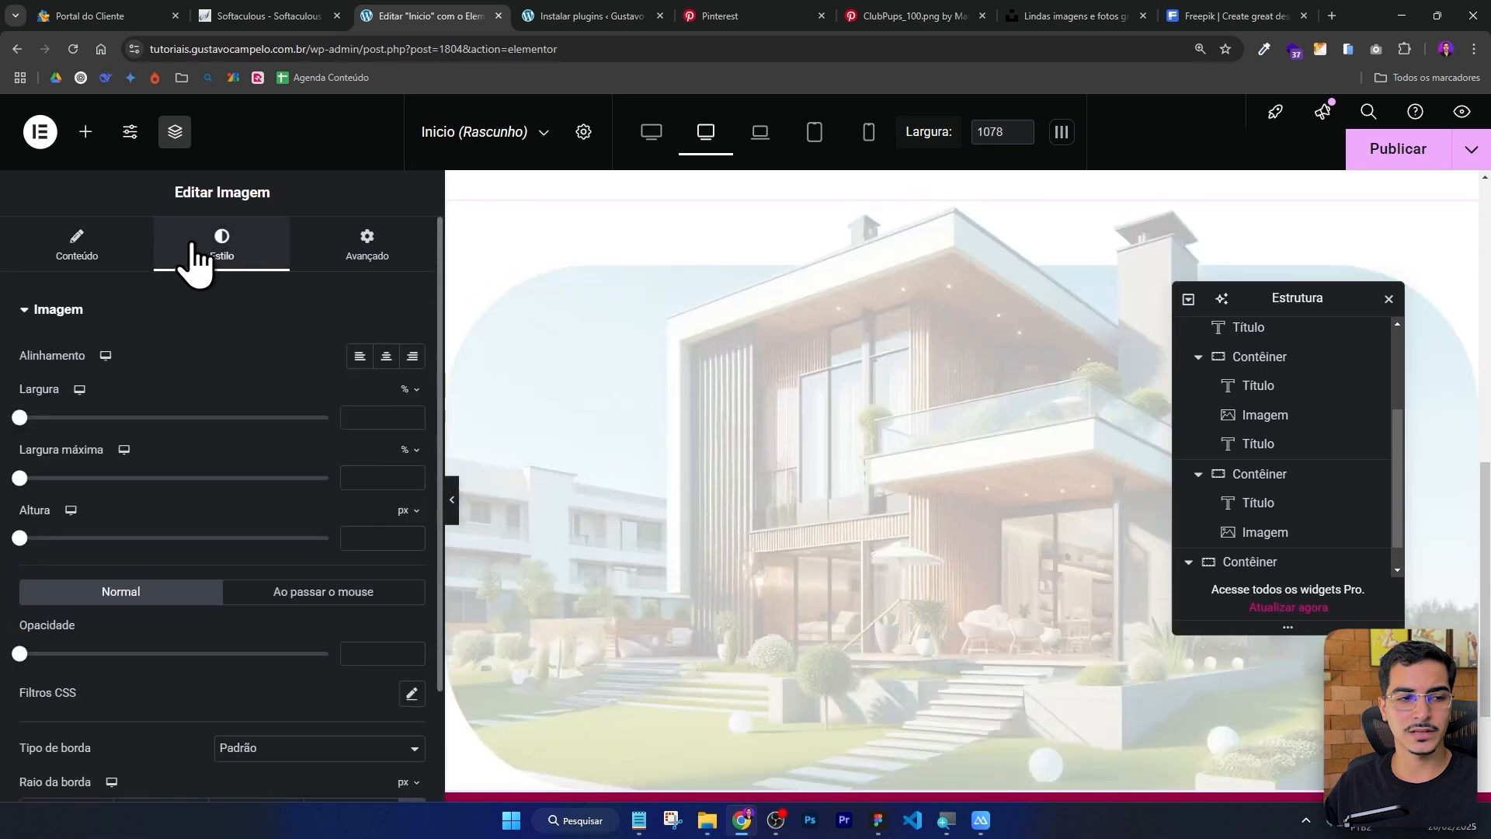
left_click_drag(20, 417, 123, 419)
scroll(822, 318, "down", 1)
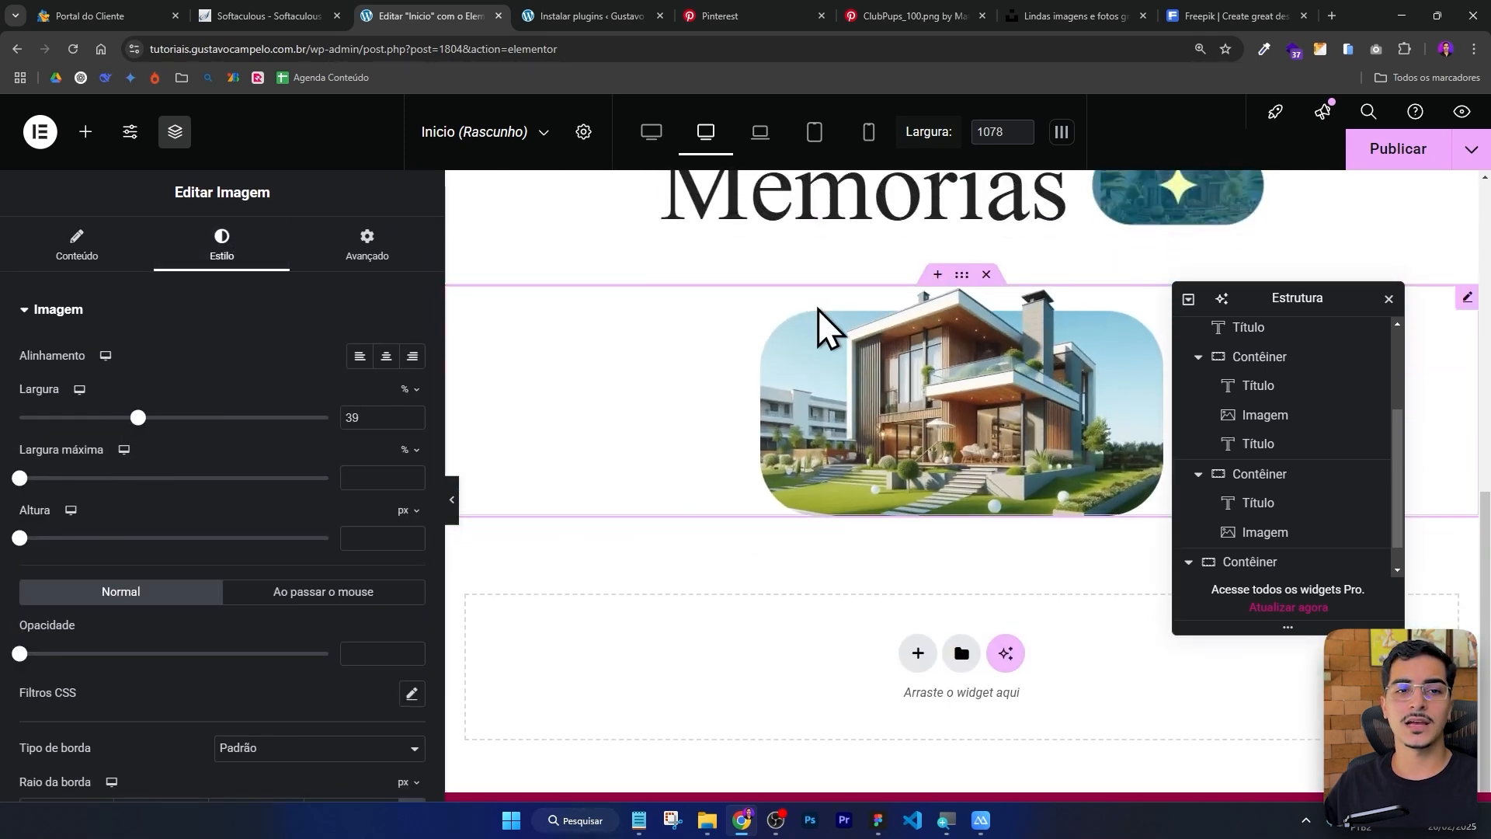
scroll(821, 318, "up", 1)
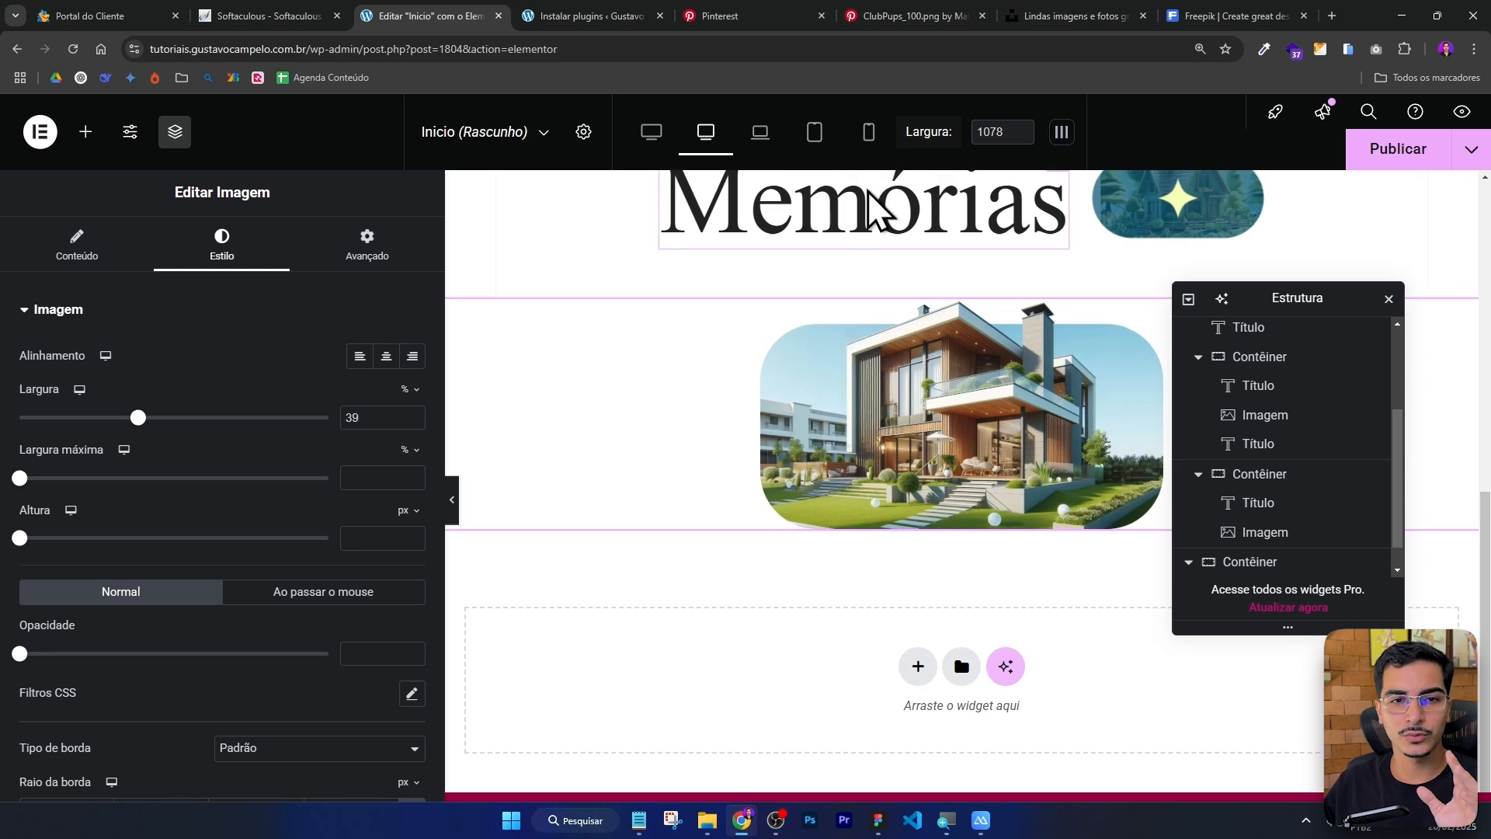
Switch to the mobile view and set the house image's mobile width to 78%.
left_click(869, 132)
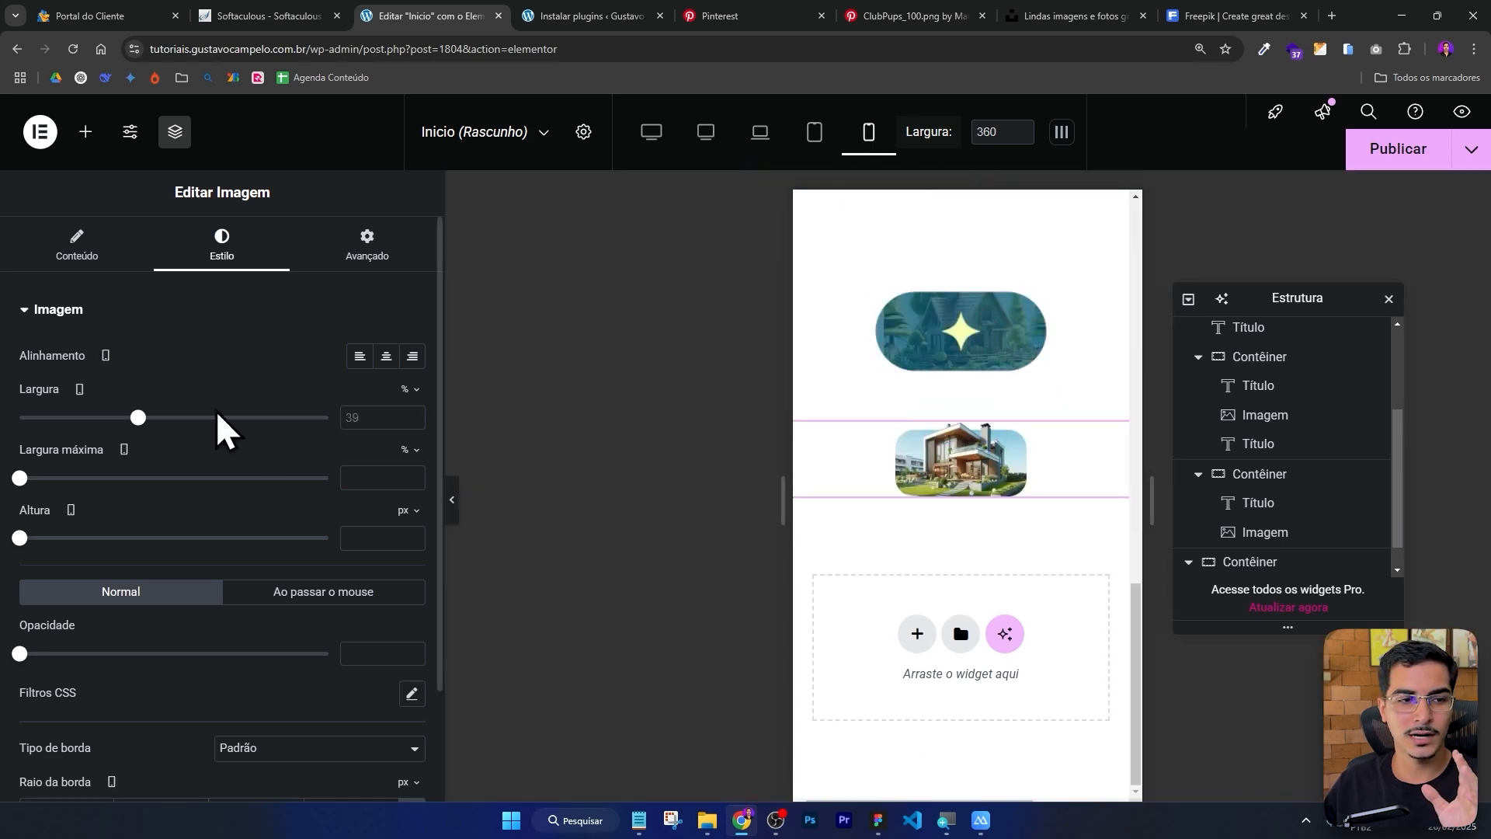
left_click_drag(138, 417, 259, 417)
Set the Criando Futuros heading's mobile font size to 65 px.
scroll(983, 454, "up", 5)
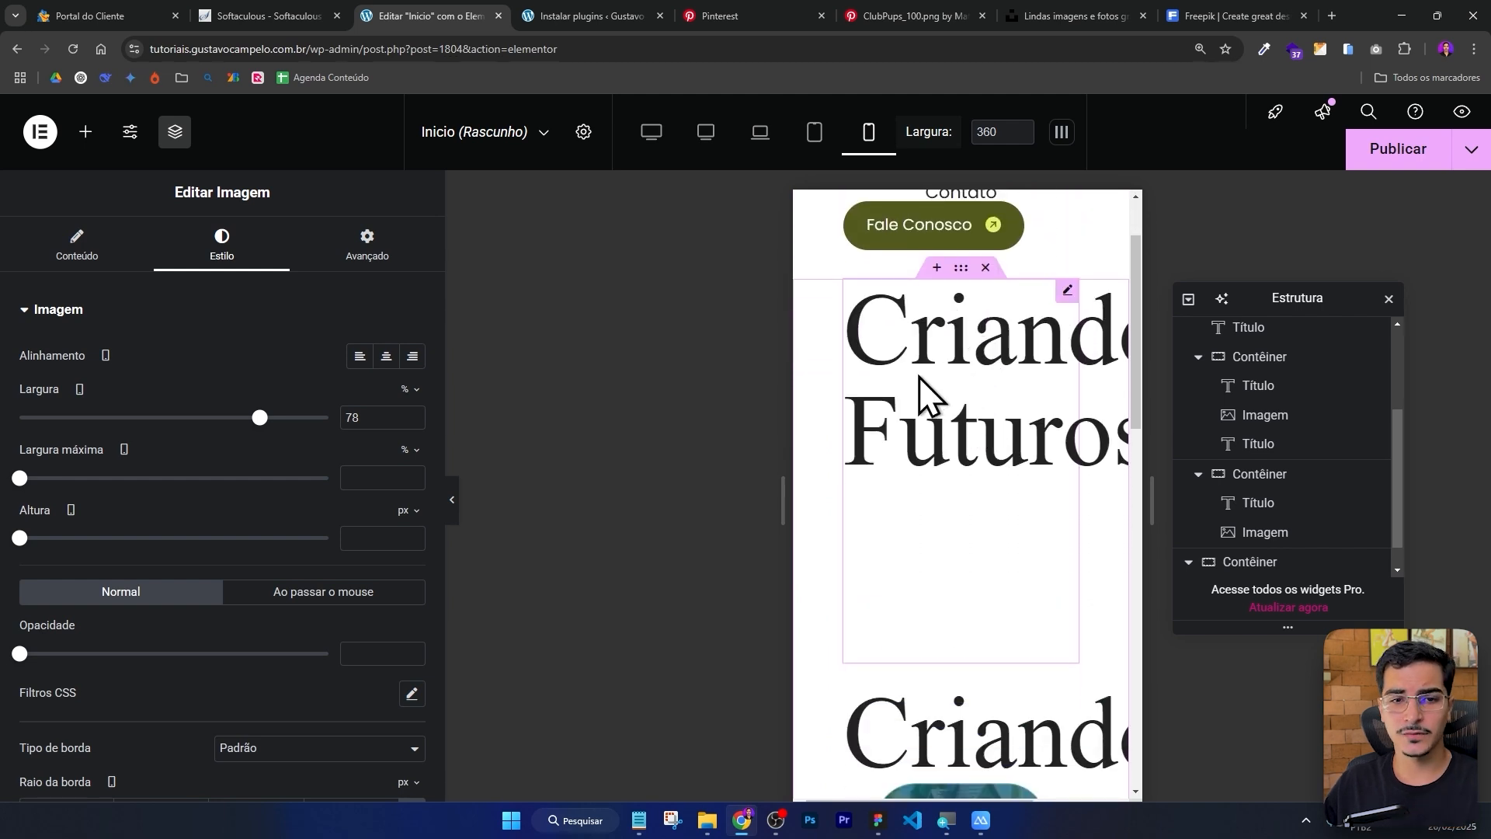
left_click(920, 381)
left_click(412, 412)
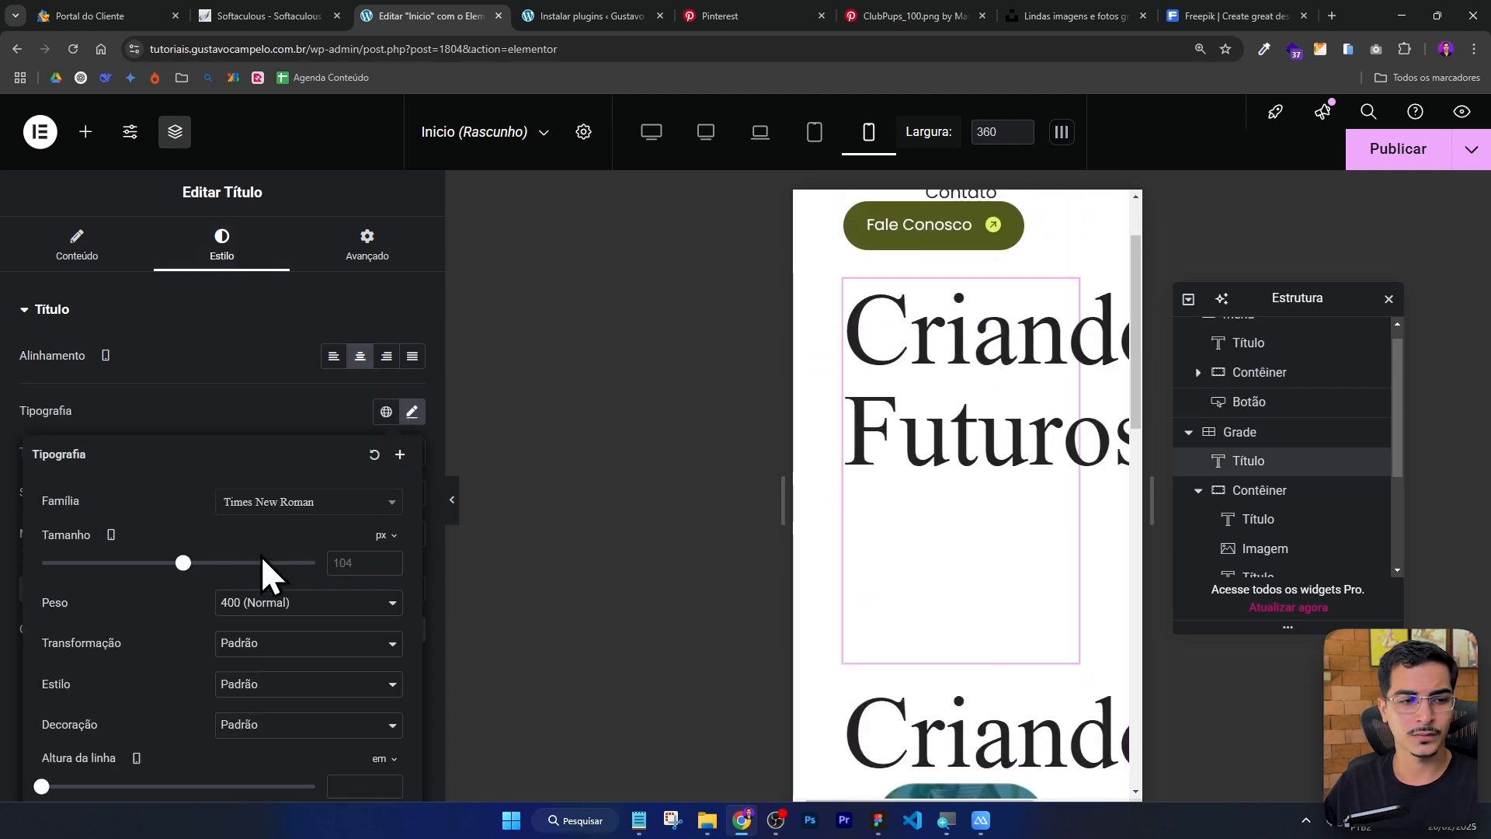
left_click_drag(183, 563, 130, 563)
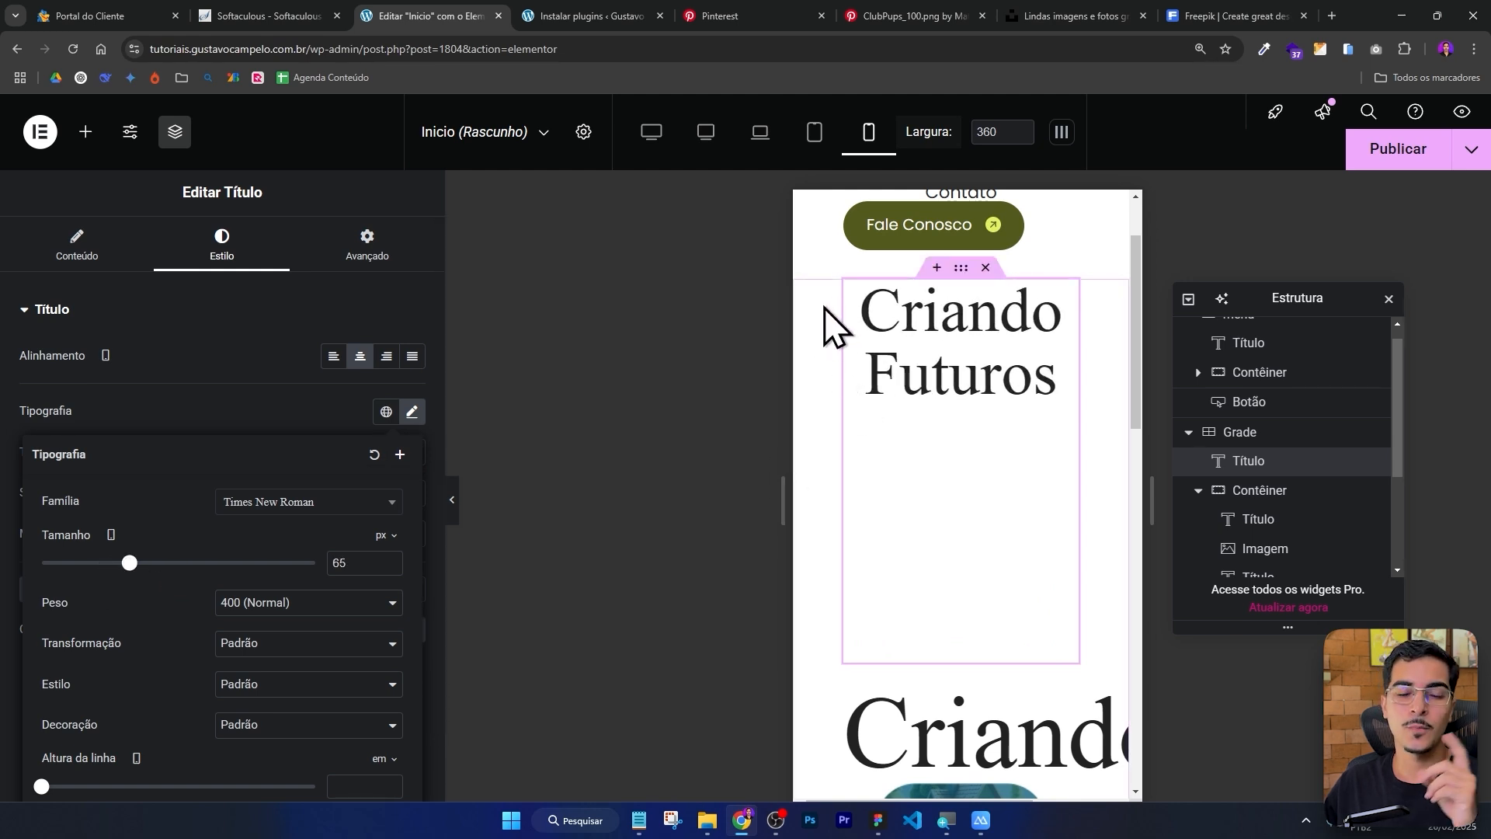
Set the hero grid's mobile padding to 0 top and bottom and 20 px left and right.
left_click(961, 272)
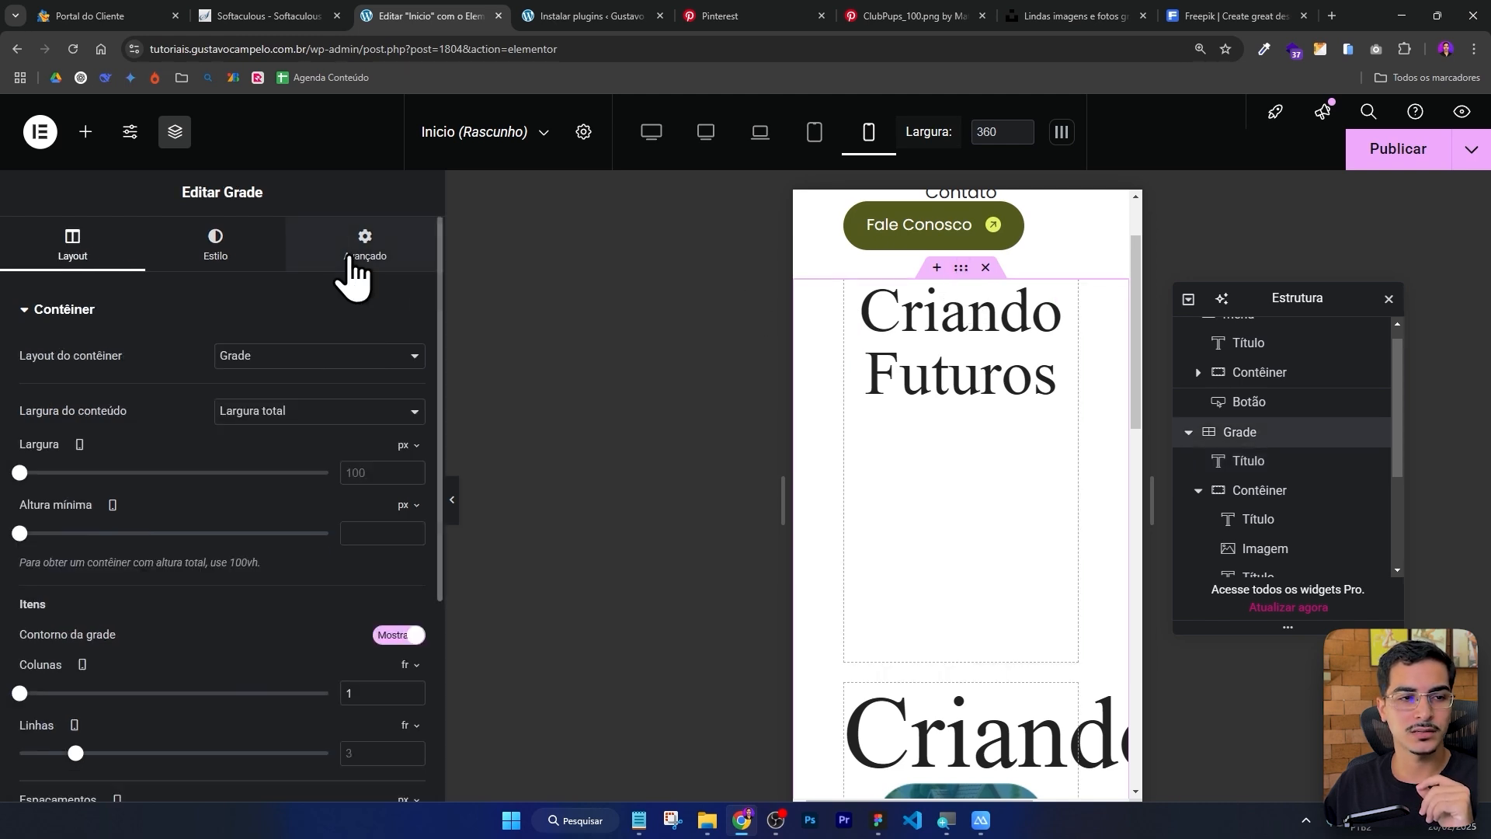
left_click(371, 249)
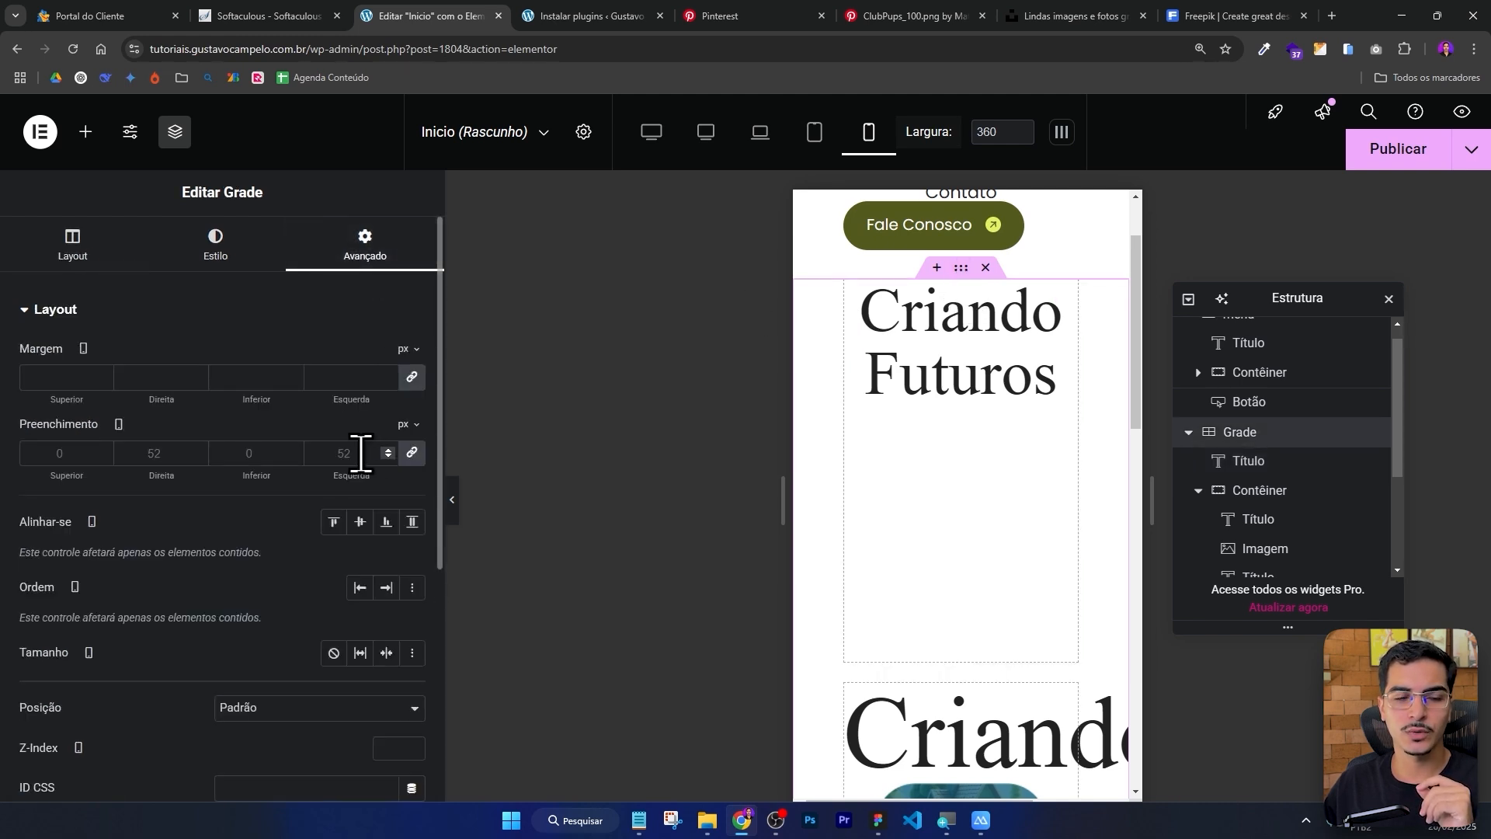
left_click(418, 458)
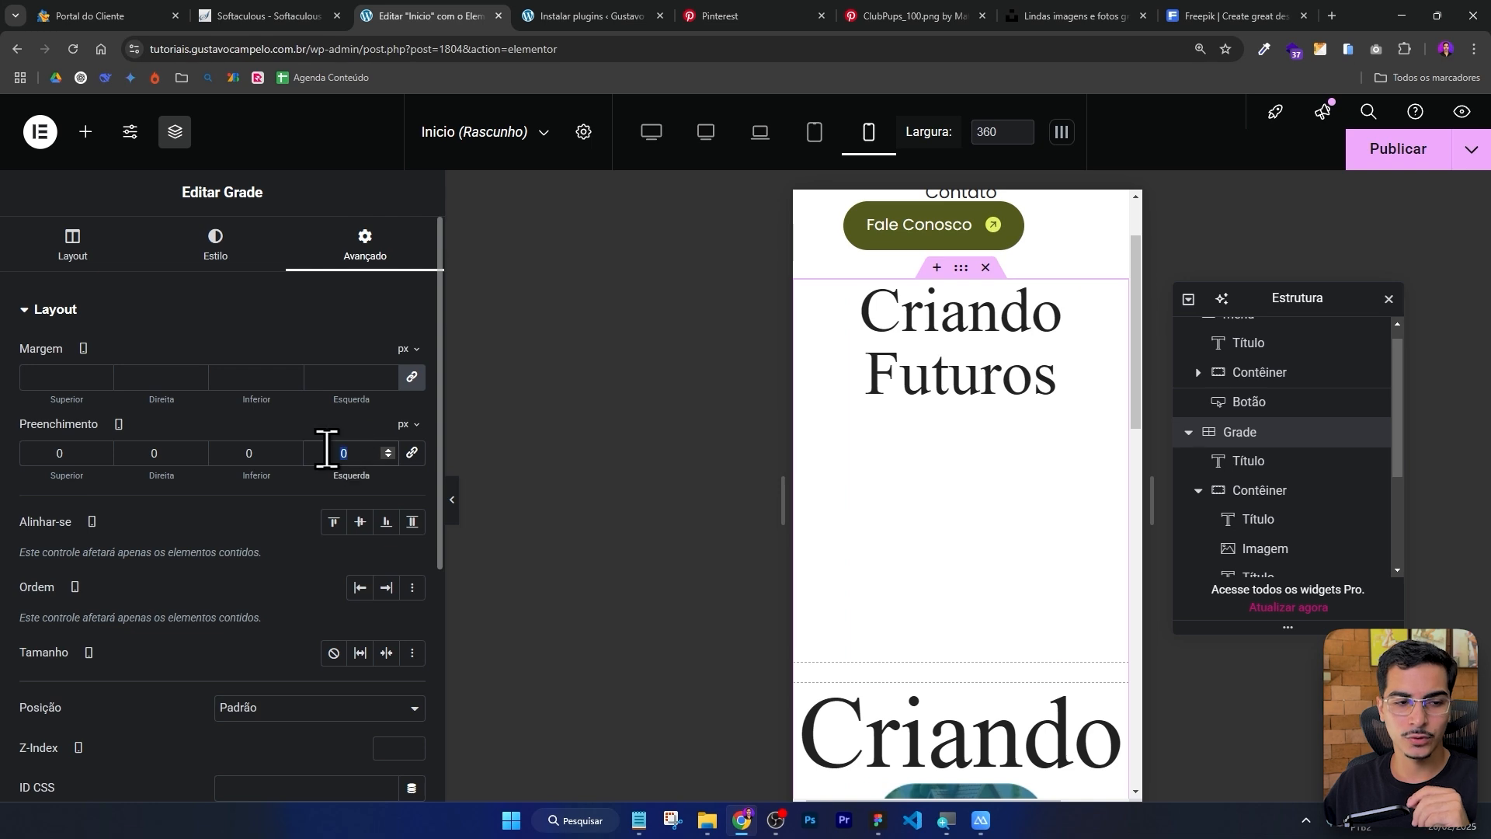
type("20")
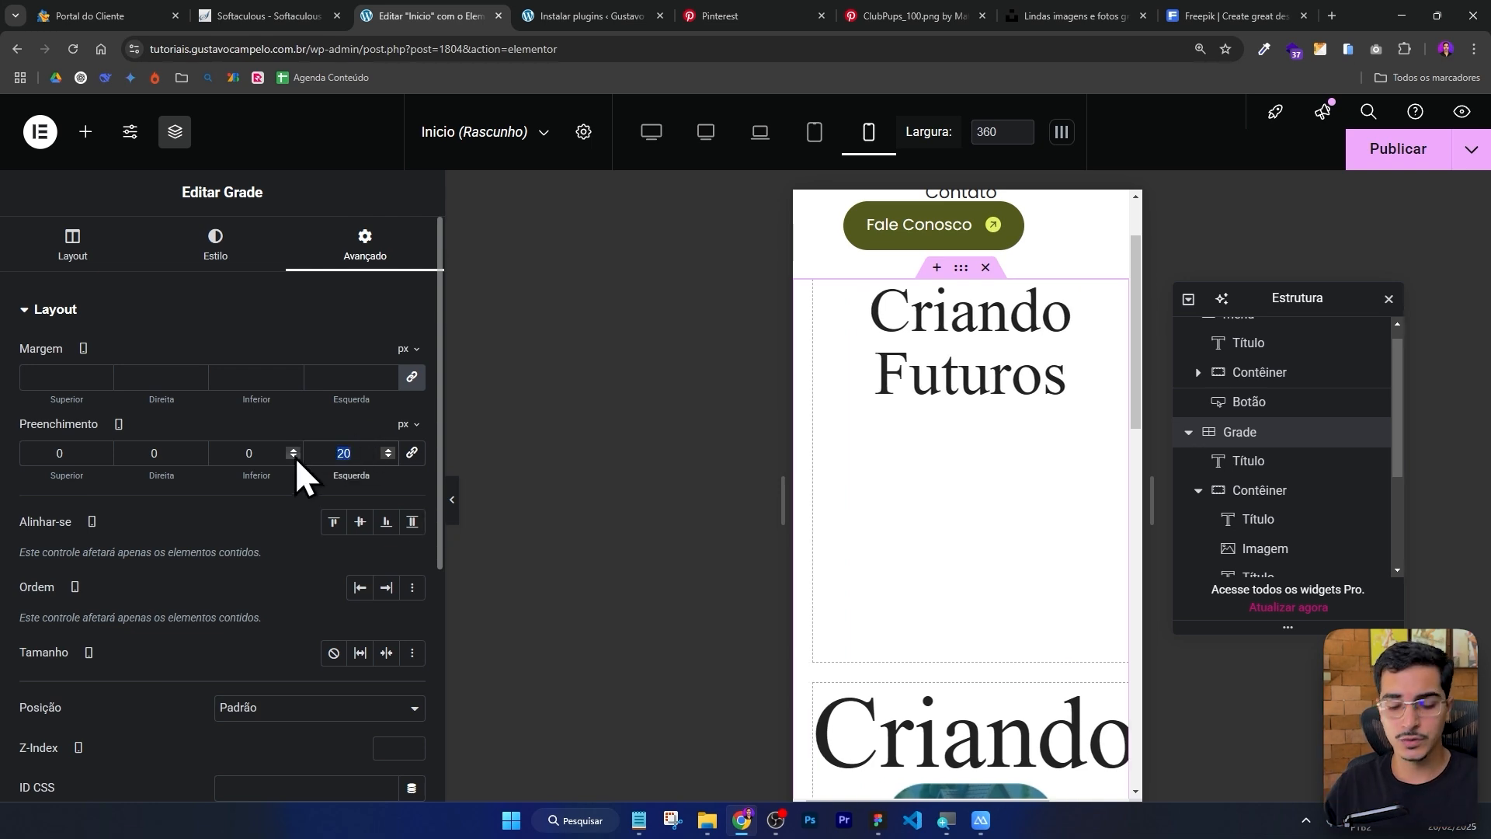
type("16")
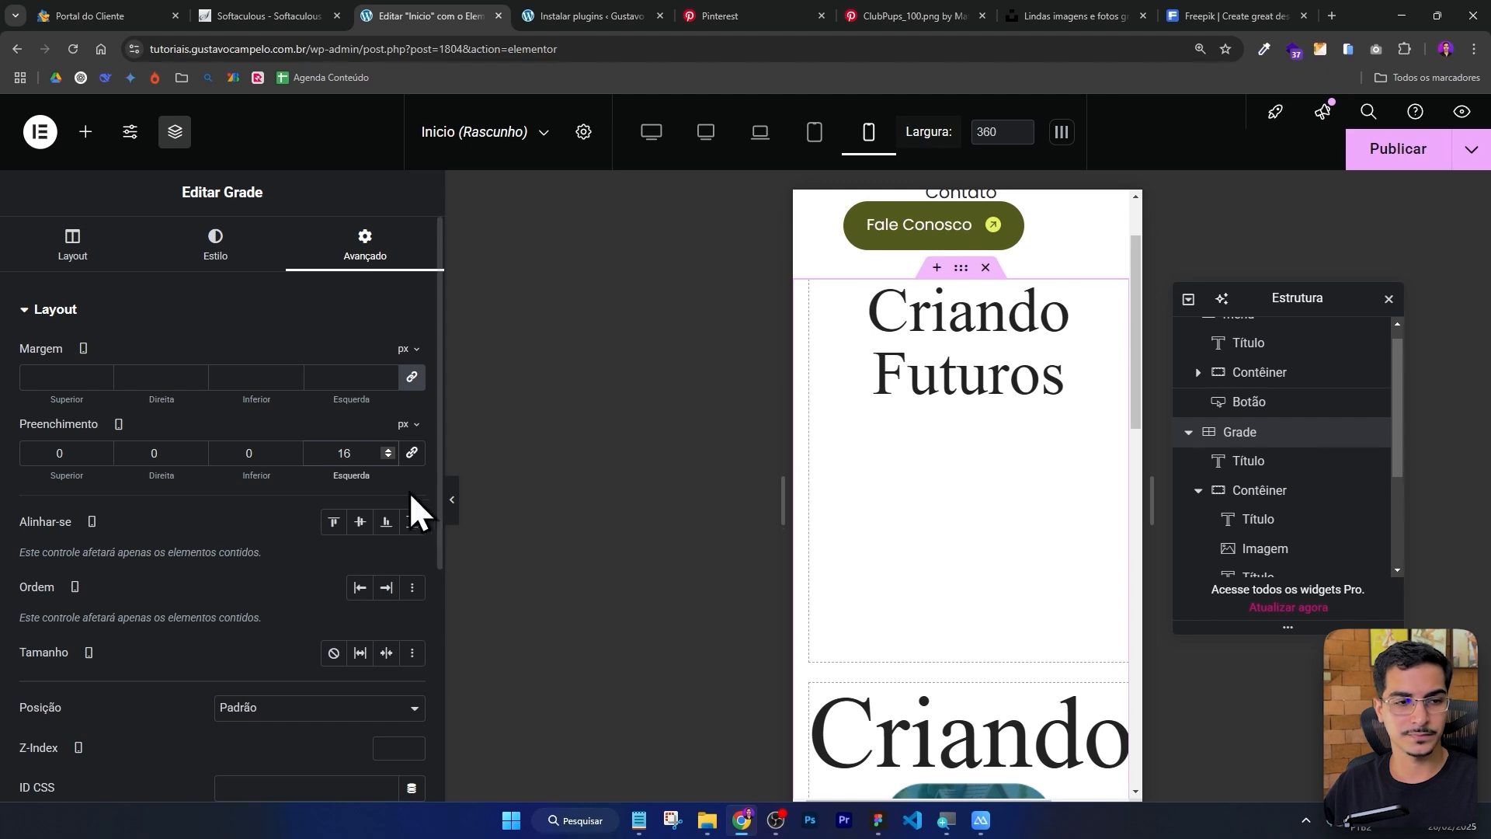
type("20")
left_click_drag(364, 451, 72, 461)
type("20")
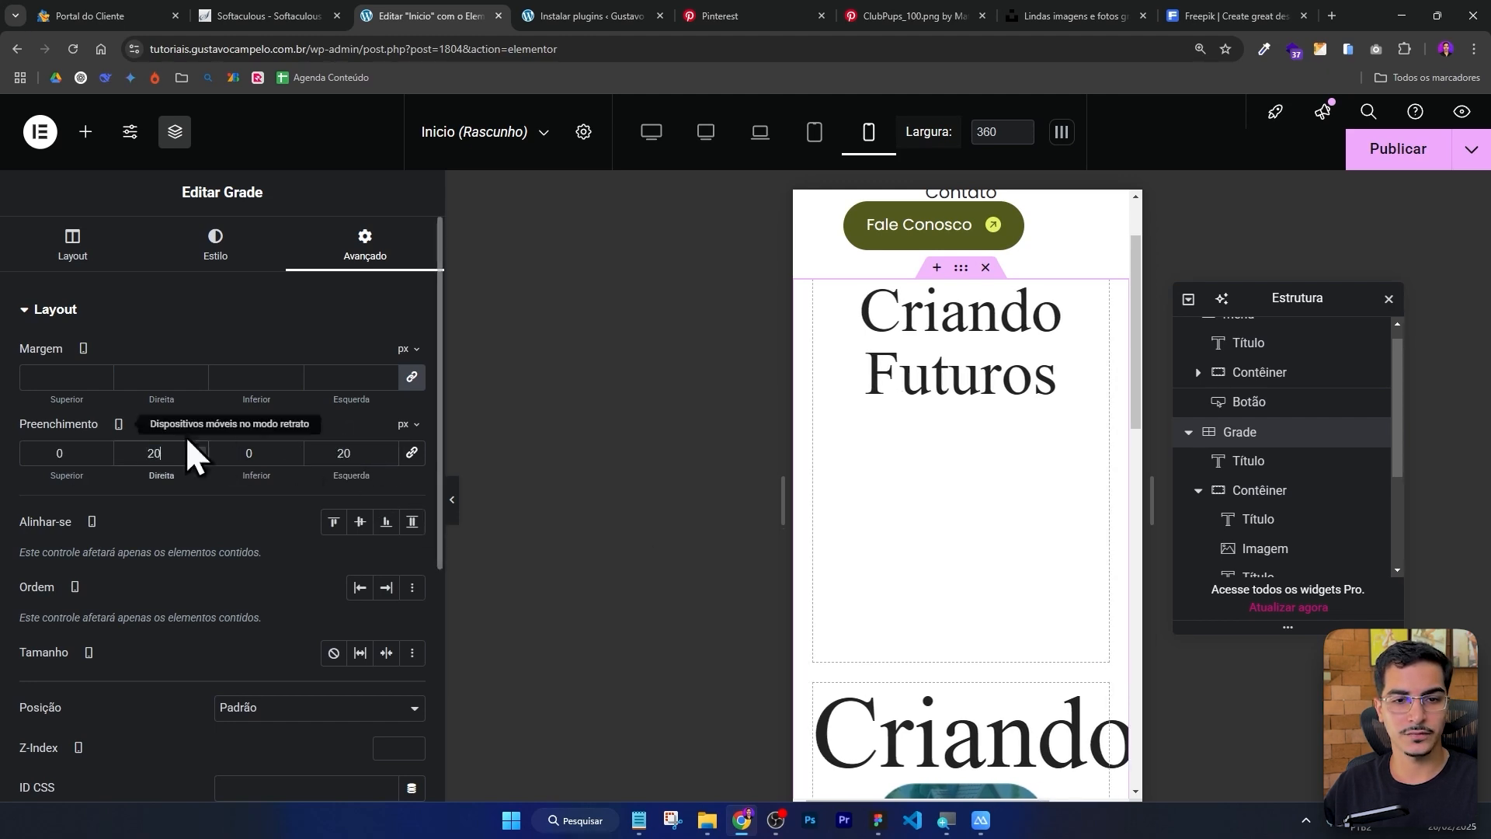
Set the header menu container's mobile padding to 32 px top and bottom and 20 px left and right.
left_click_drag(1142, 462, 1162, 493)
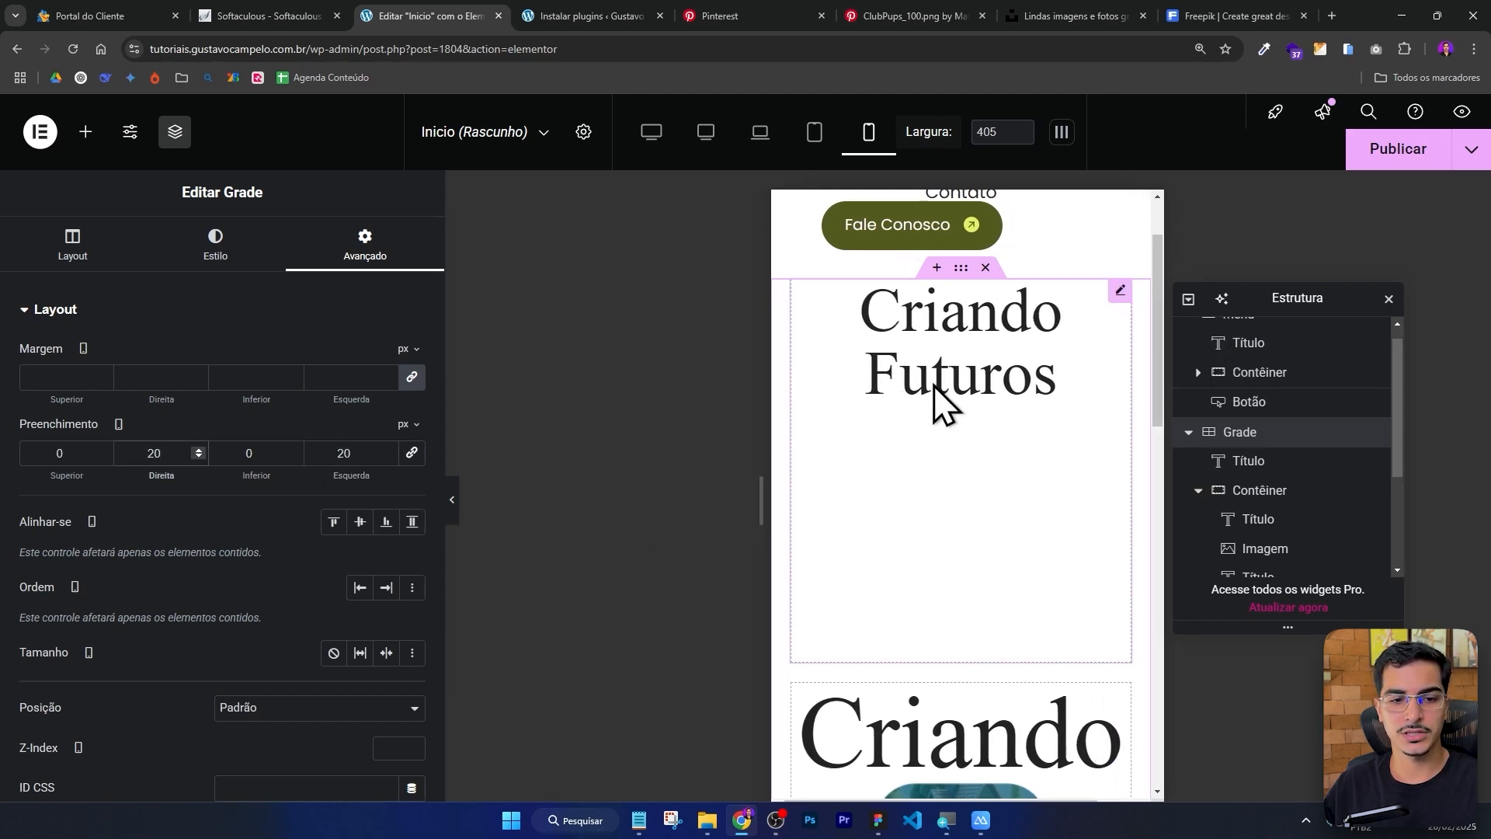
scroll(938, 400, "up", 2)
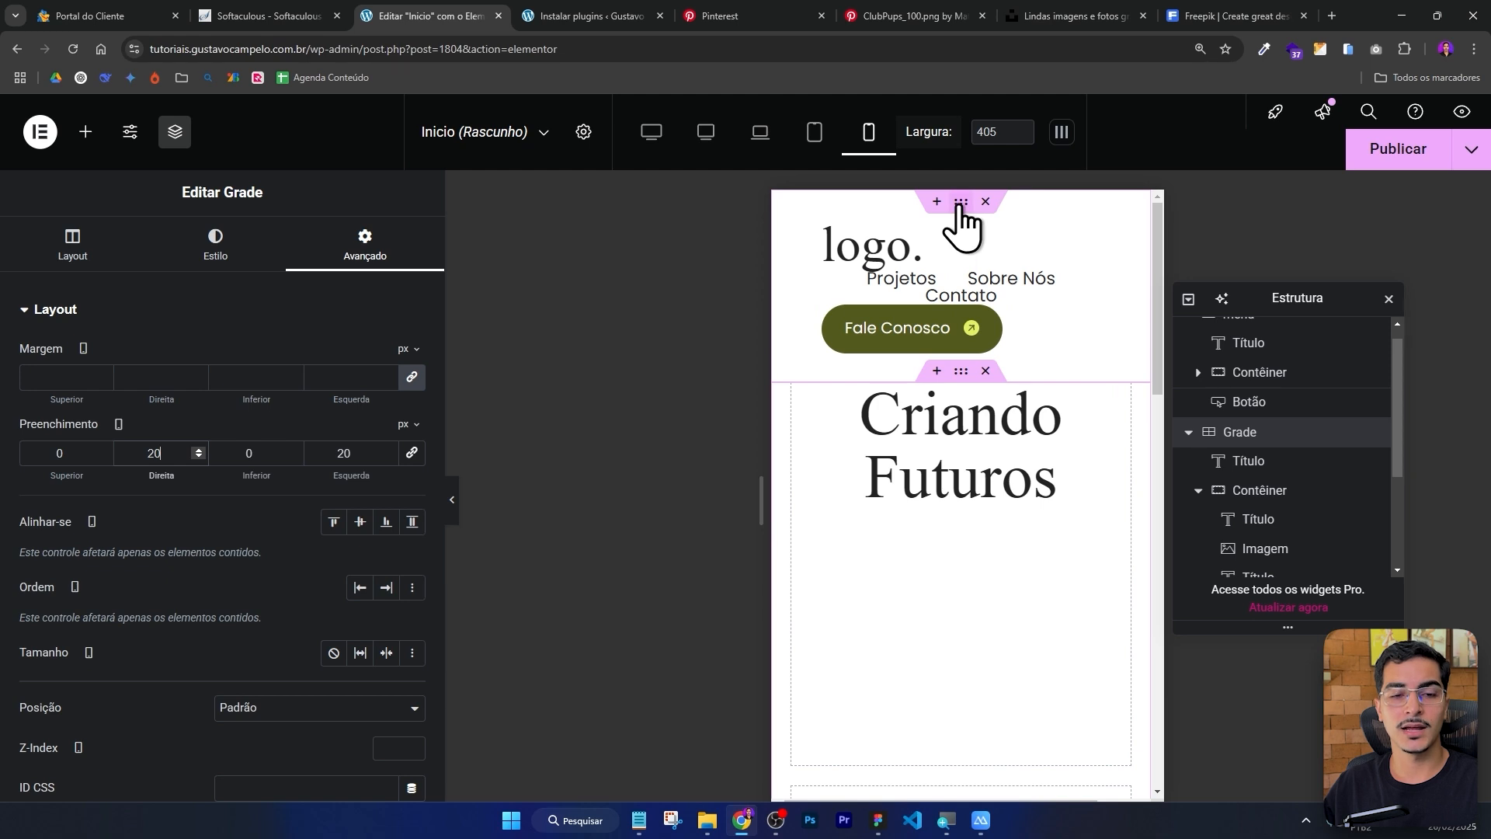
left_click(959, 205)
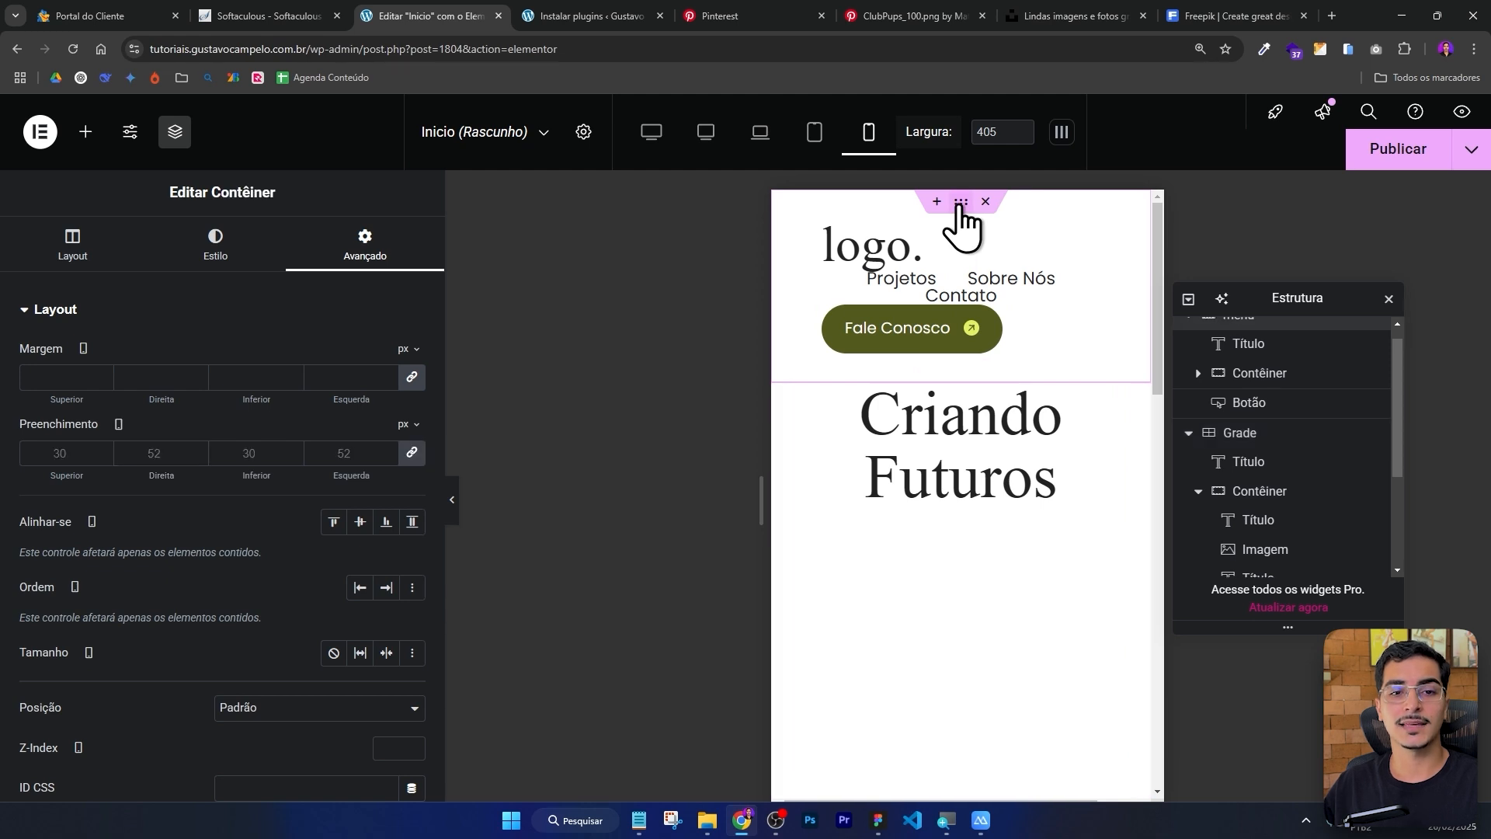
left_click(414, 457)
left_click(155, 453)
type("20")
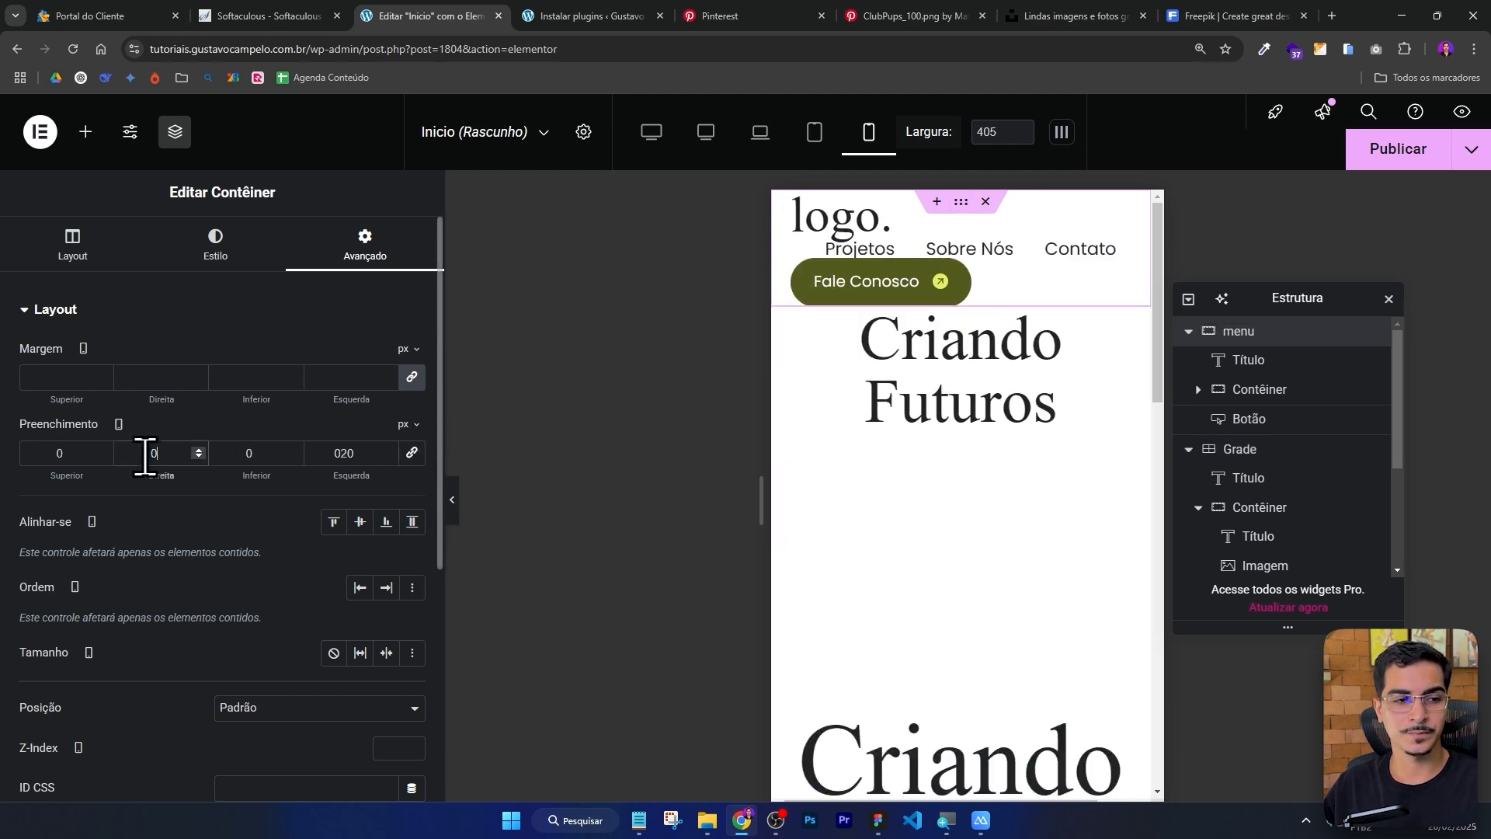
double_click(78, 453)
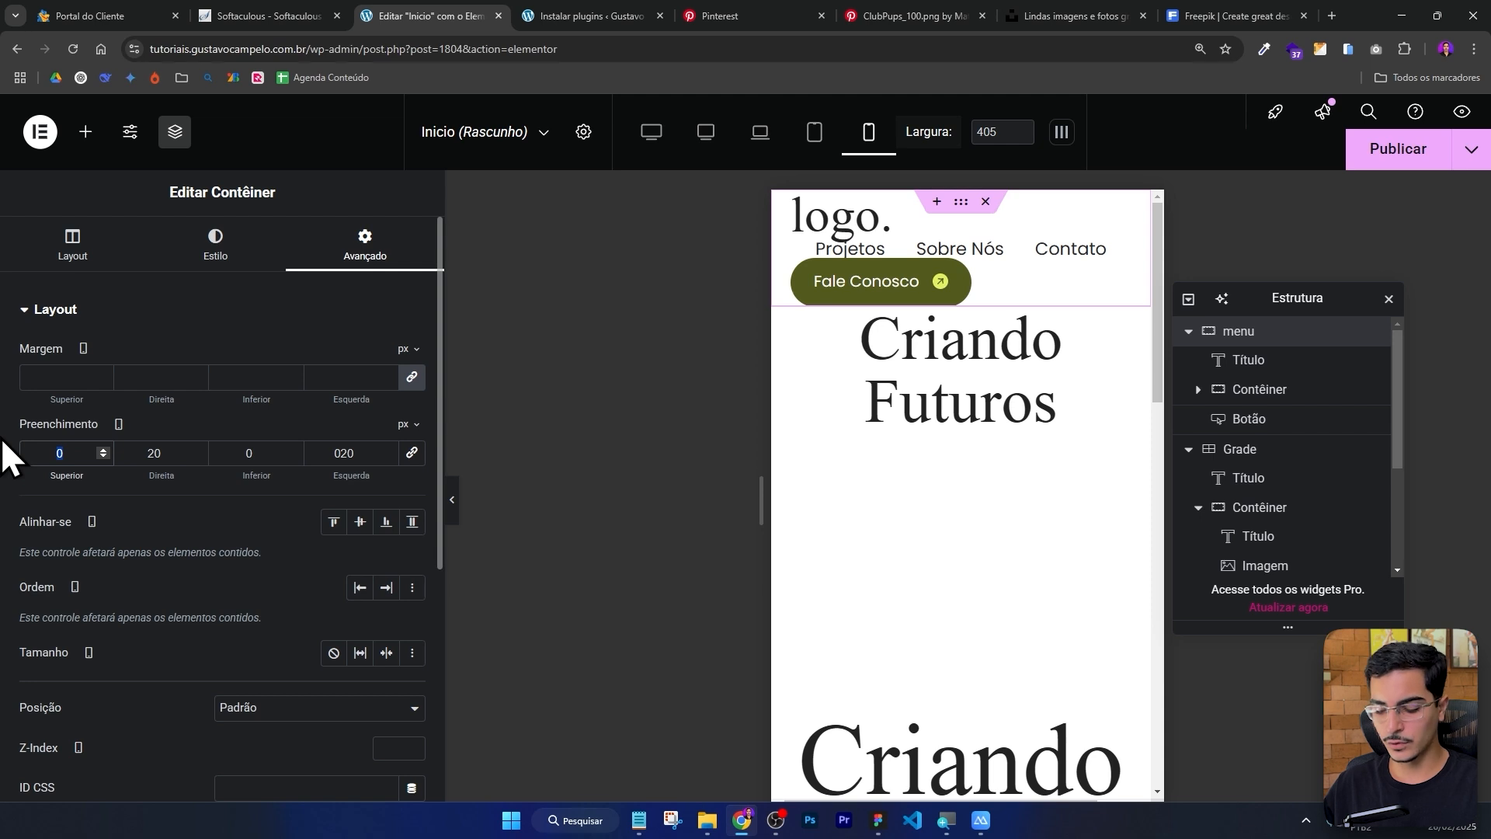
type("32332")
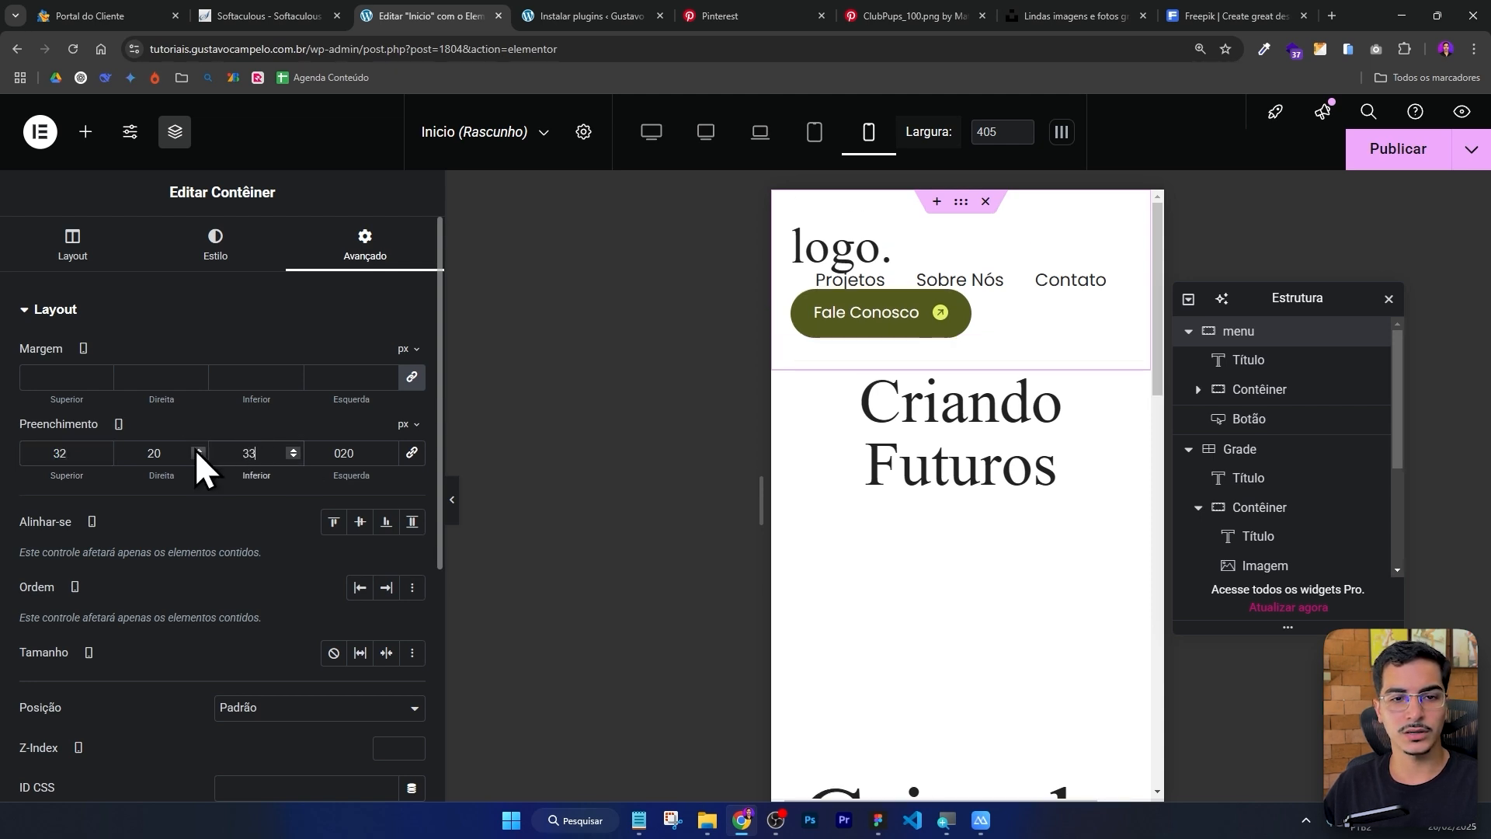
key("BackSpace")
key("BackSpace")
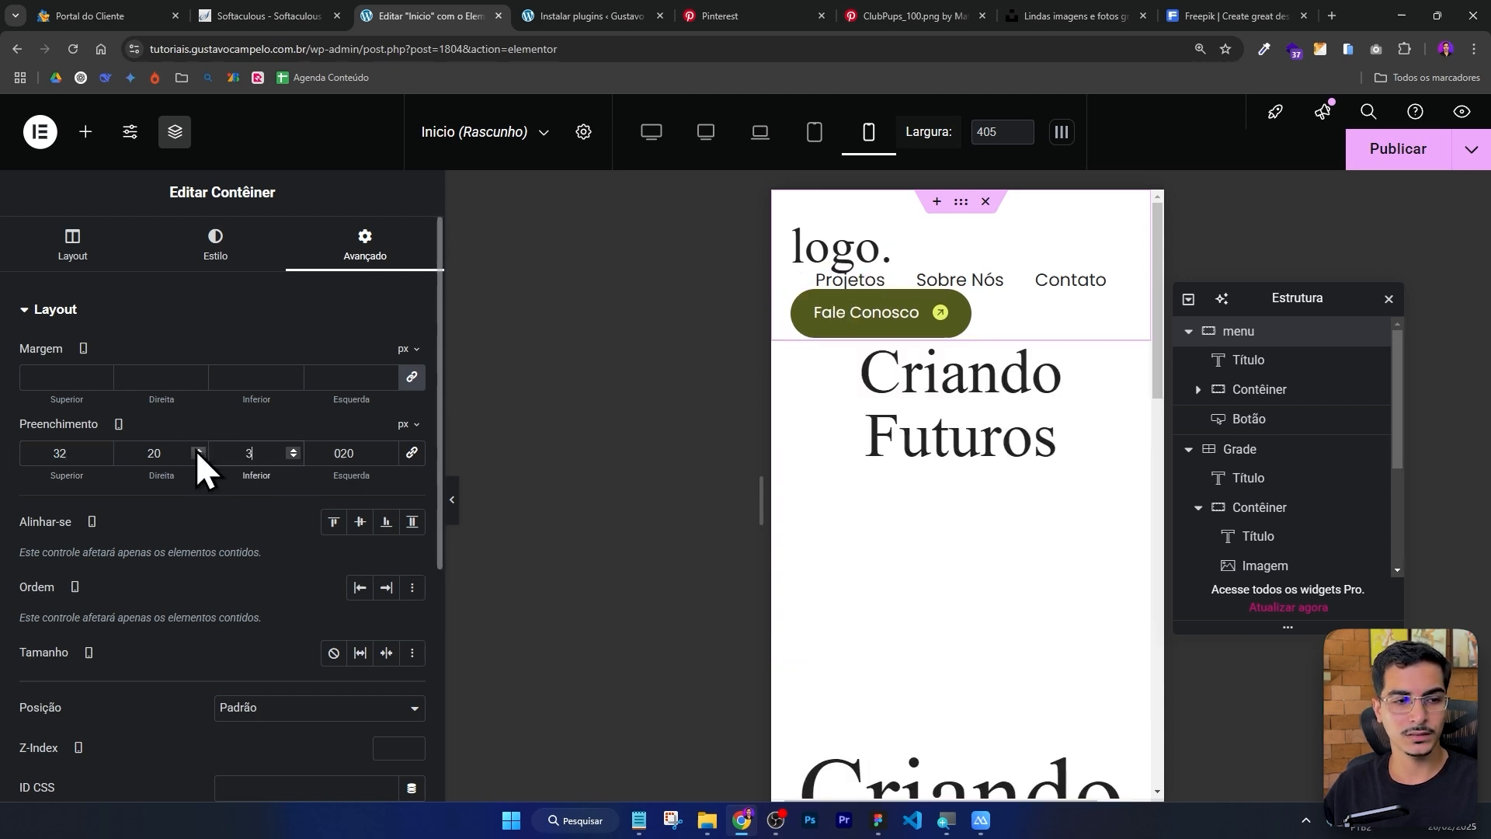
type("2")
Set the logo heading's mobile font size to 32 px.
left_click(833, 264)
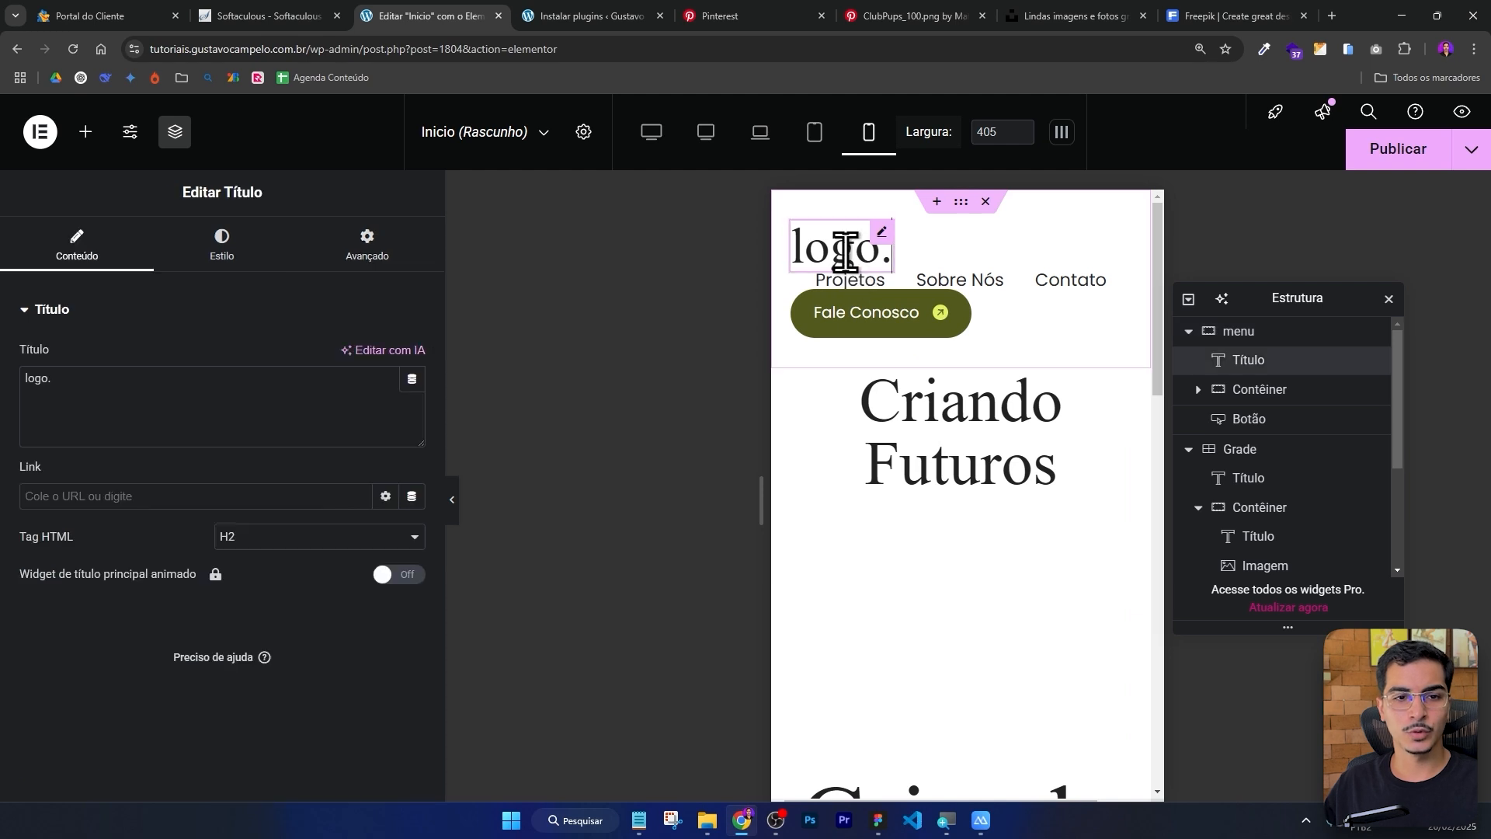
left_click(249, 253)
left_click(412, 412)
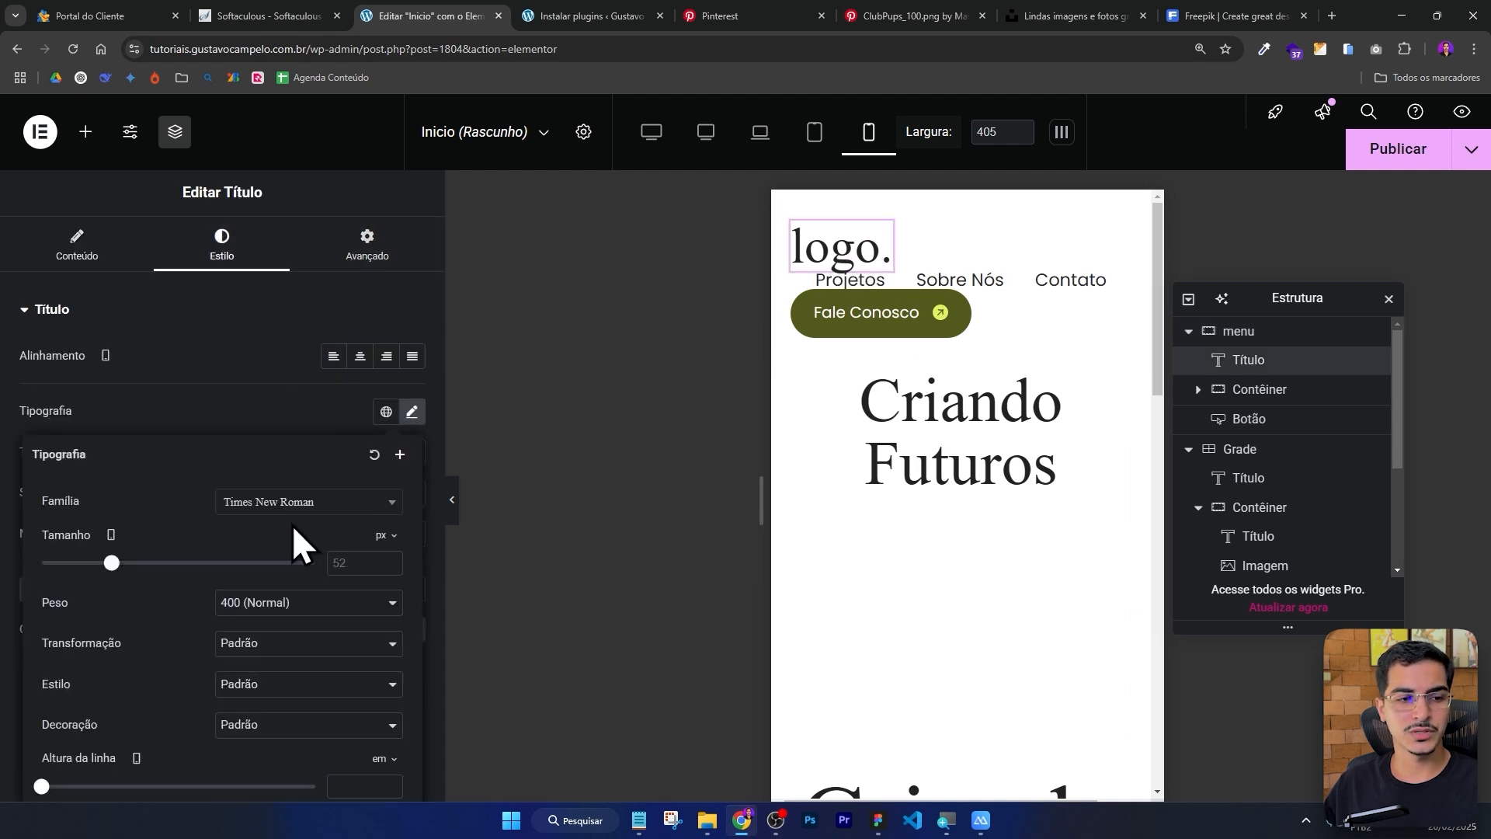
left_click_drag(108, 561, 84, 562)
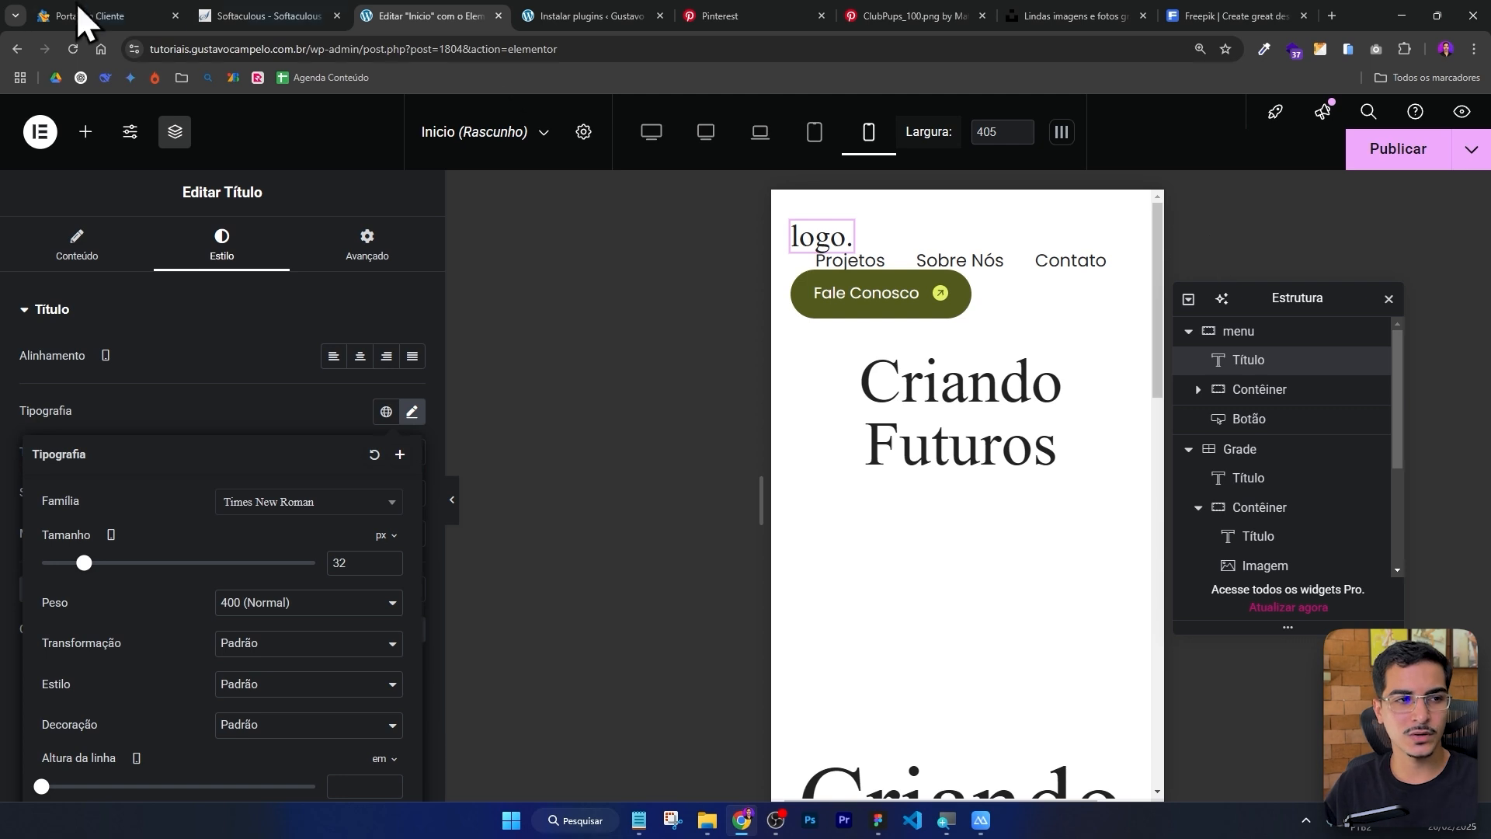
Set the menu links container's mobile padding to 20 px top and bottom.
left_click(85, 131)
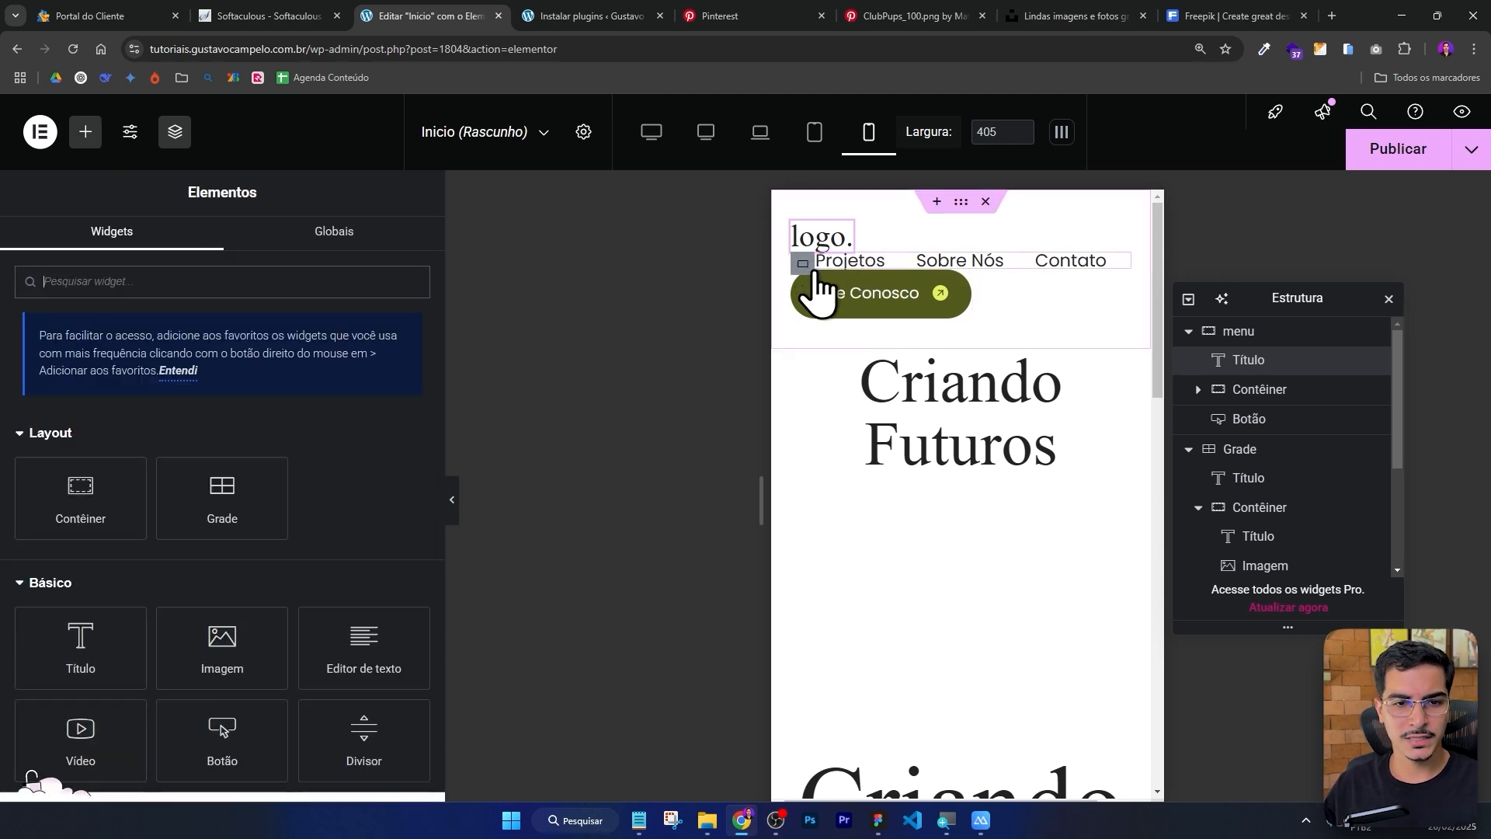
left_click(804, 267)
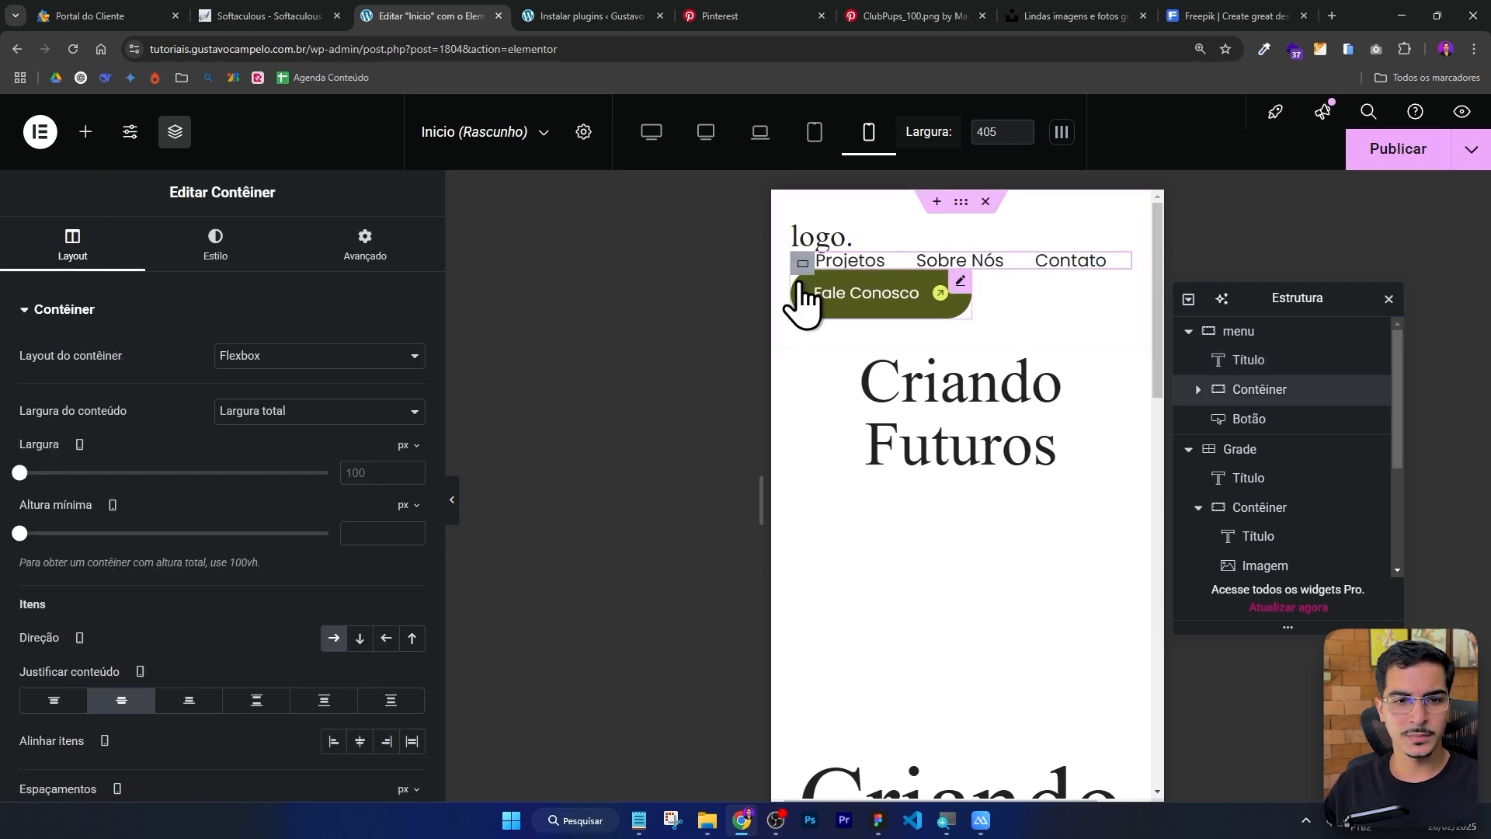
left_click(374, 258)
left_click(412, 453)
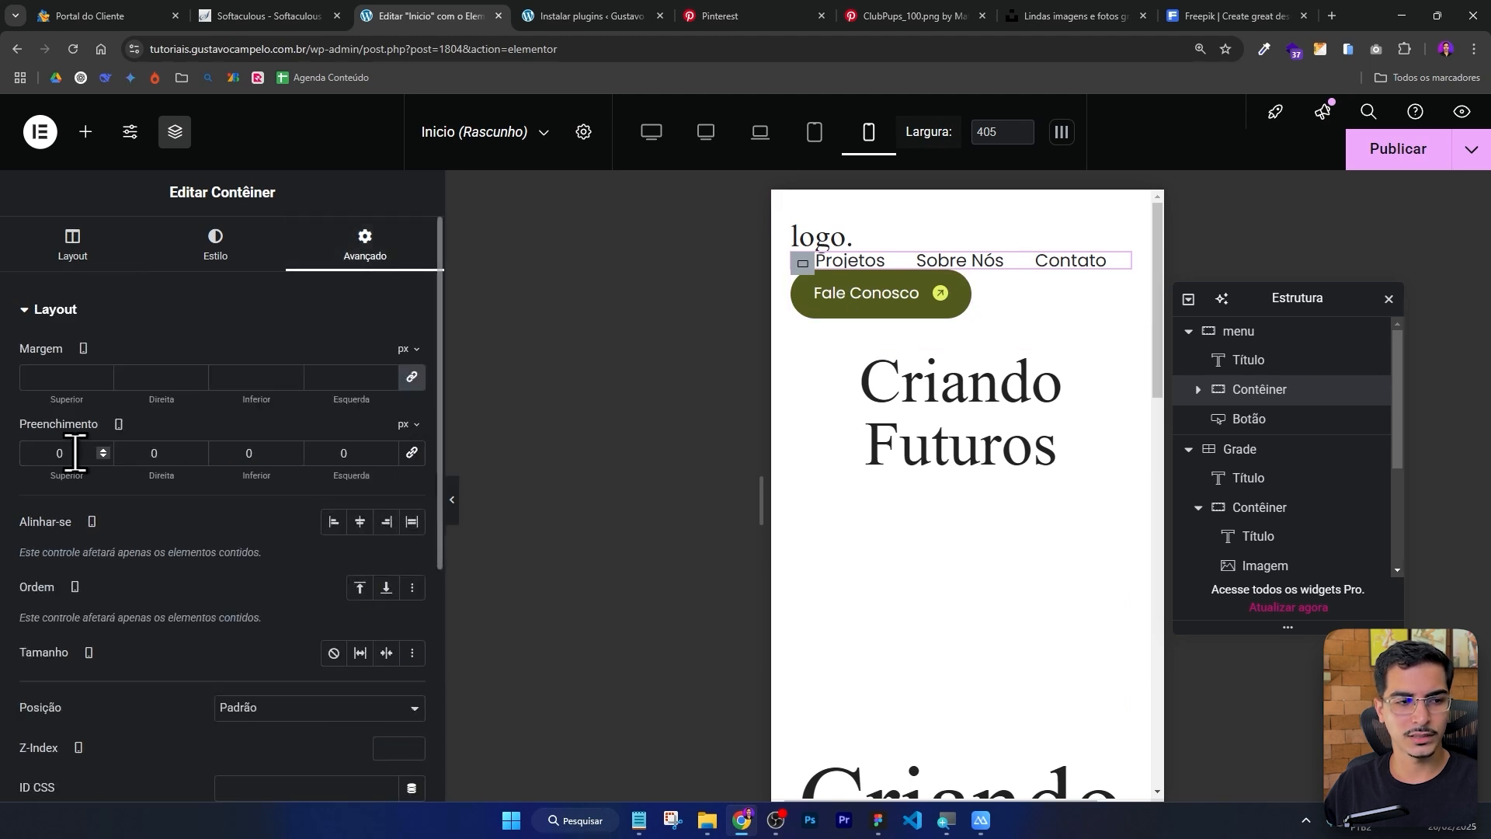
type("20")
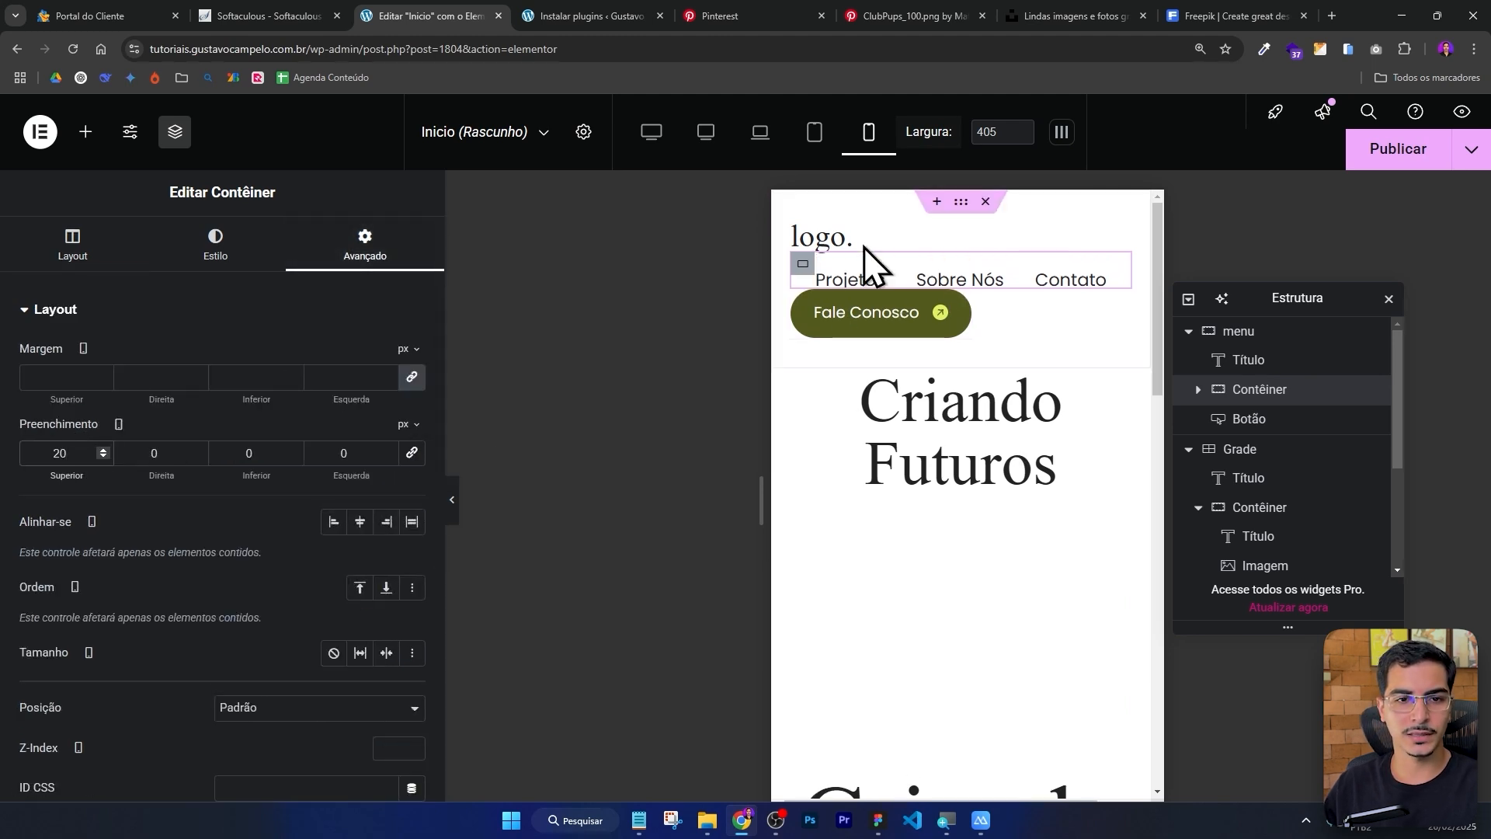
left_click(249, 453)
type("20")
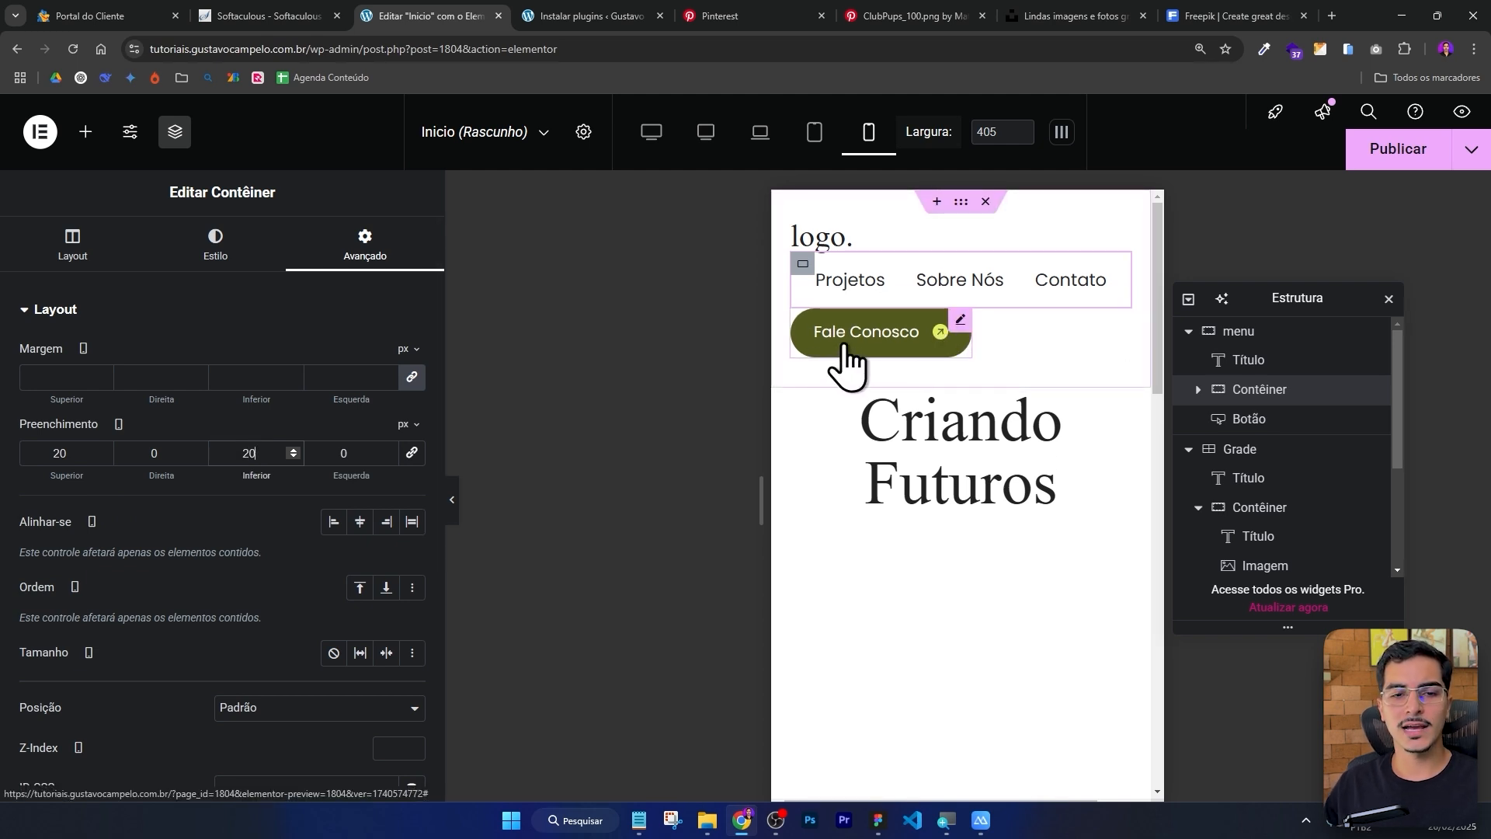
Try changing the Fale Conosco button's mobile order to start and end.
left_click(961, 321)
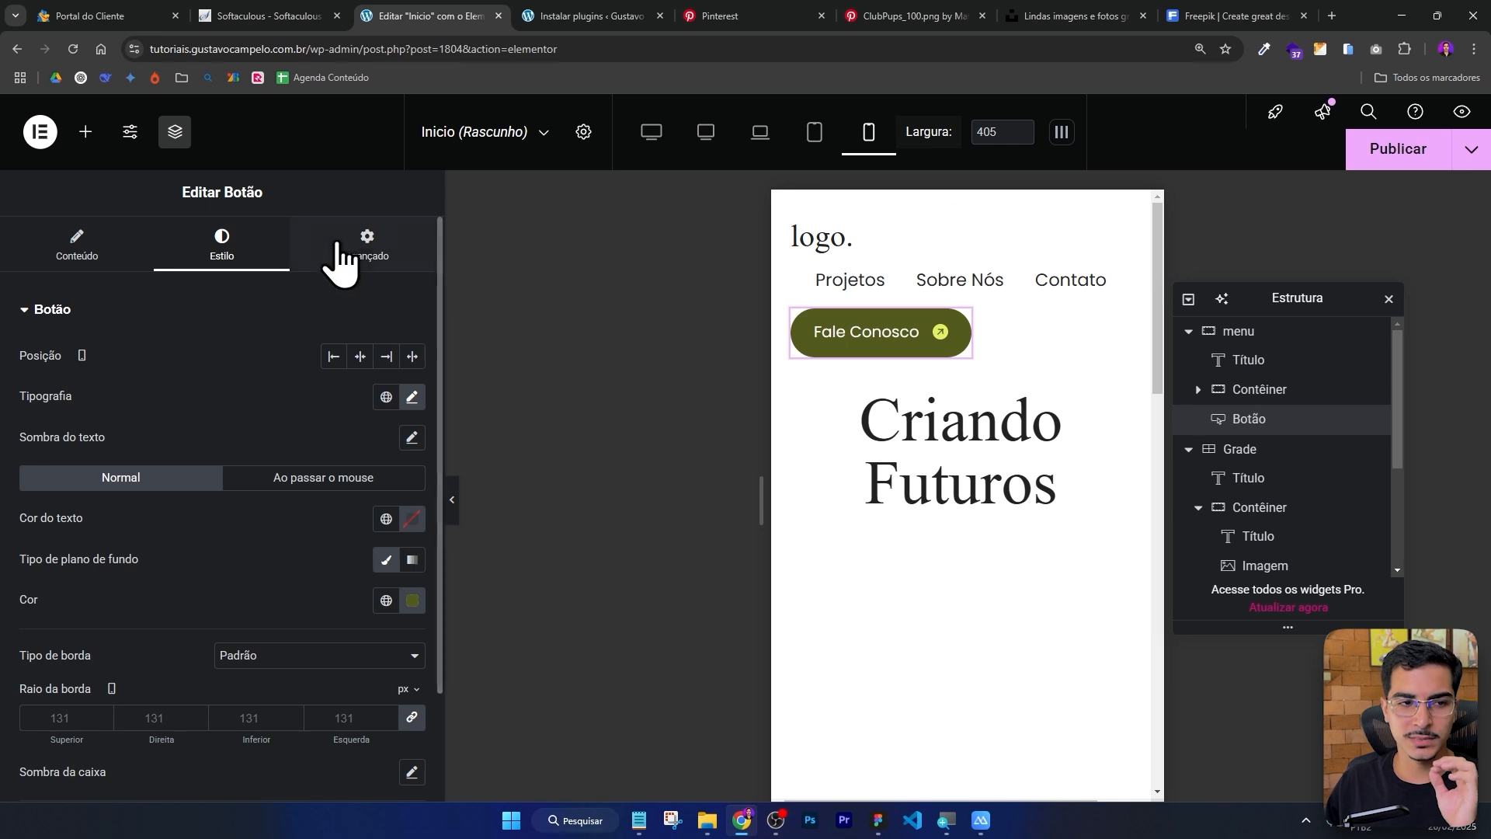
left_click(367, 253)
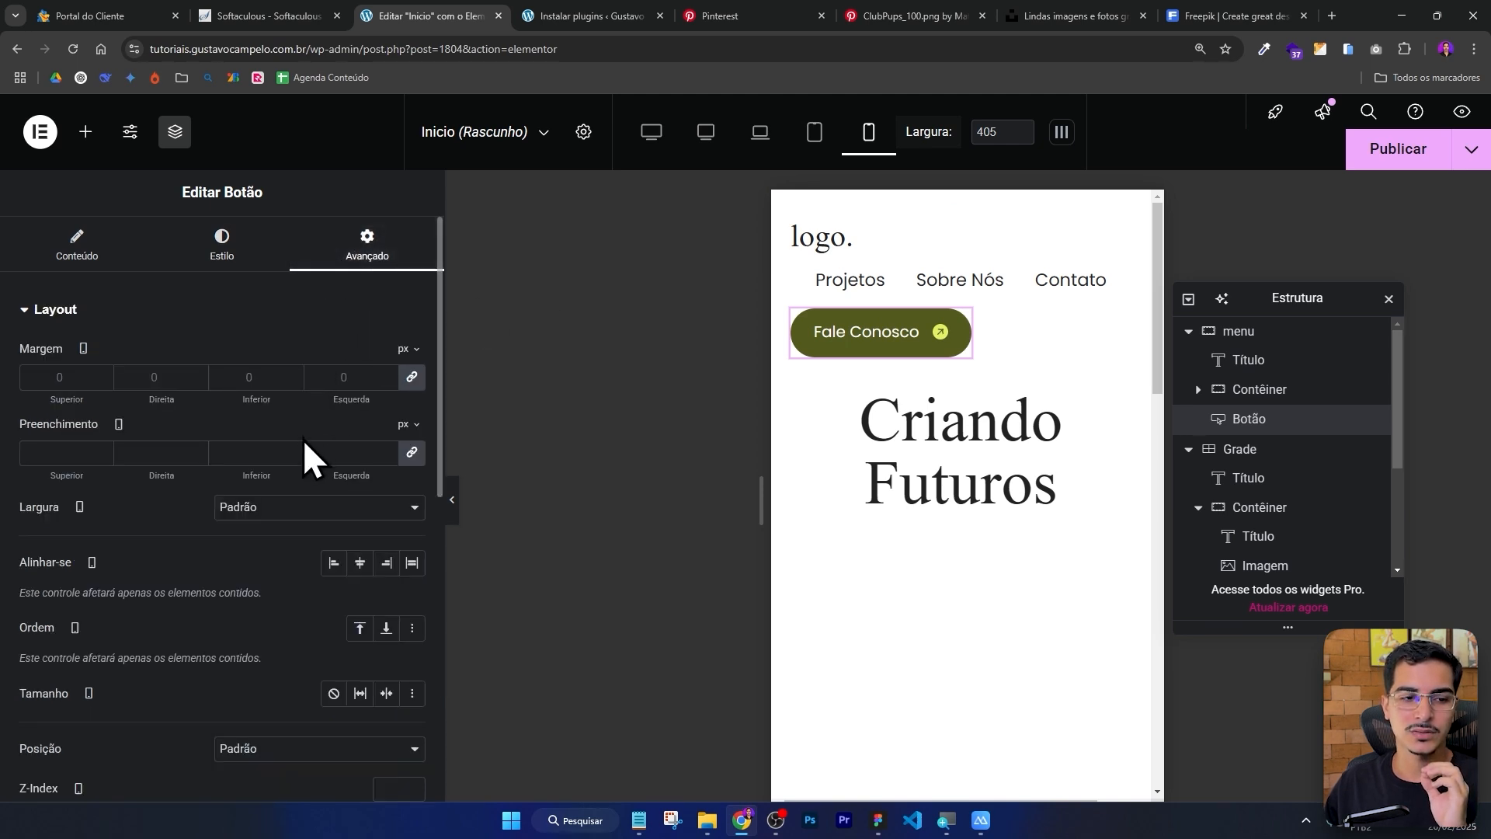
scroll(303, 440, "down", 3)
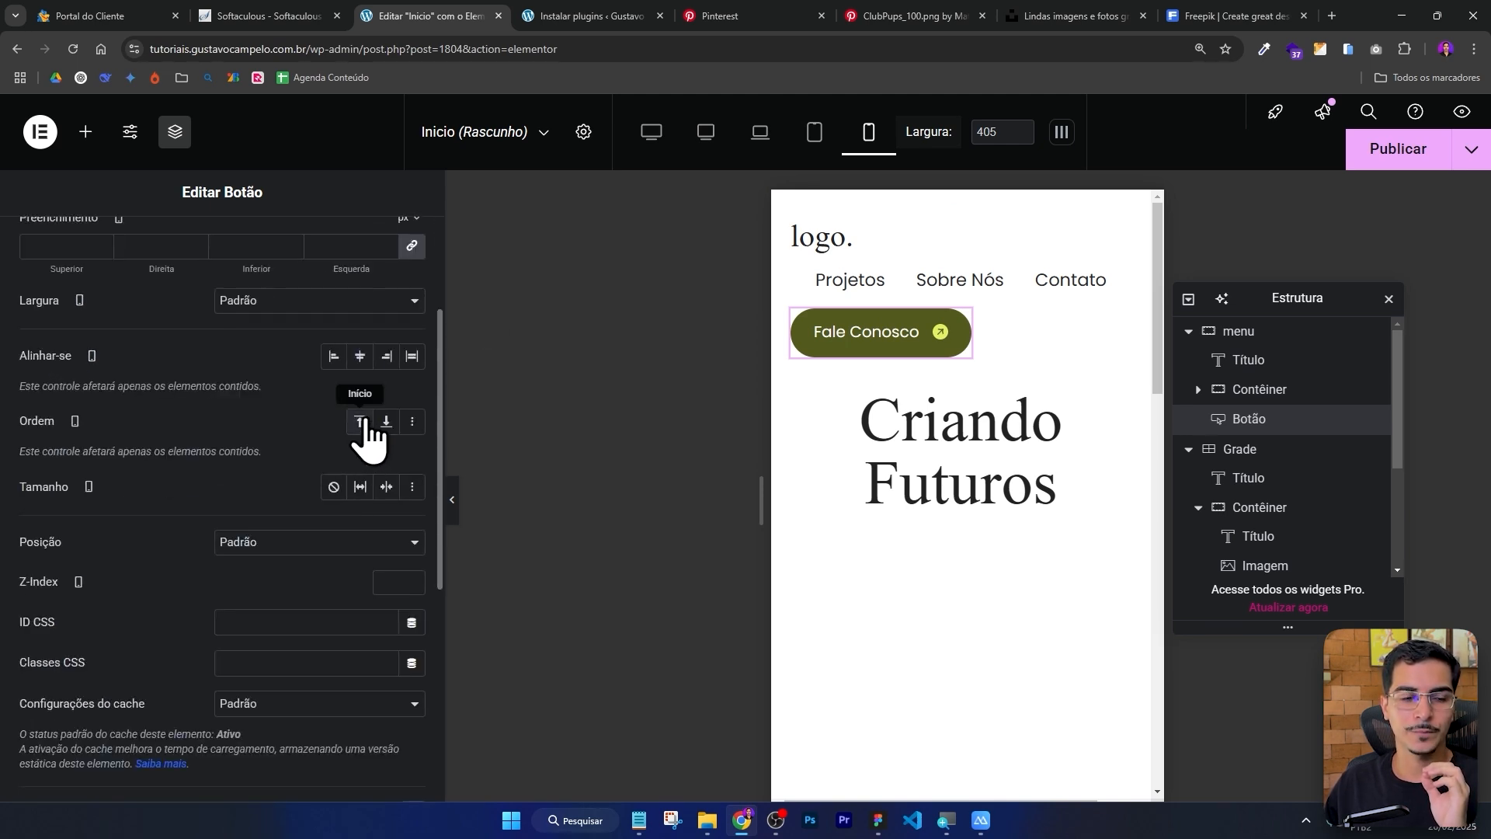
left_click(360, 421)
left_click(386, 421)
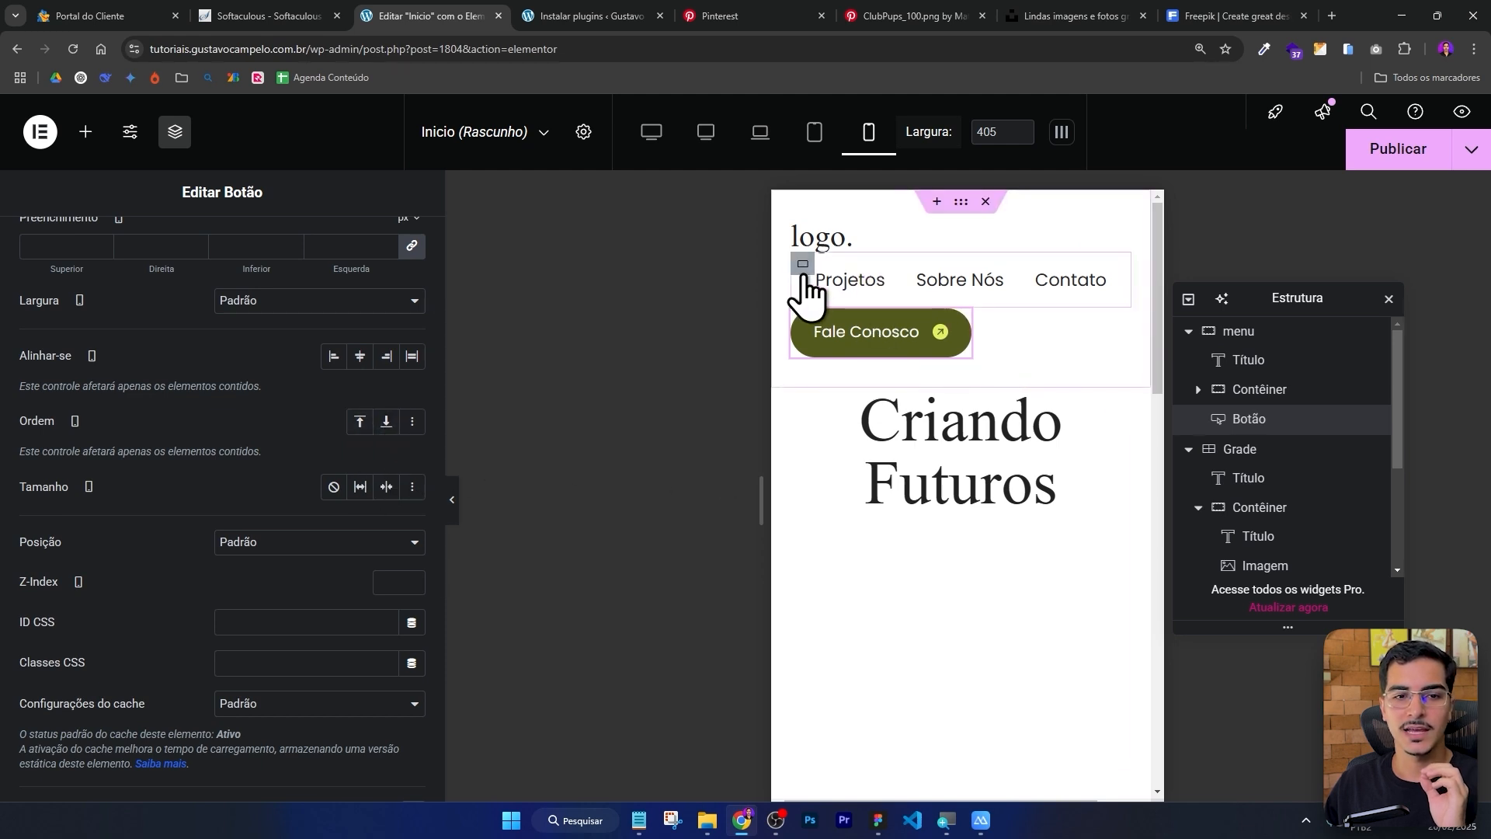
Move the menu links container to the end of the mobile order.
left_click(803, 265)
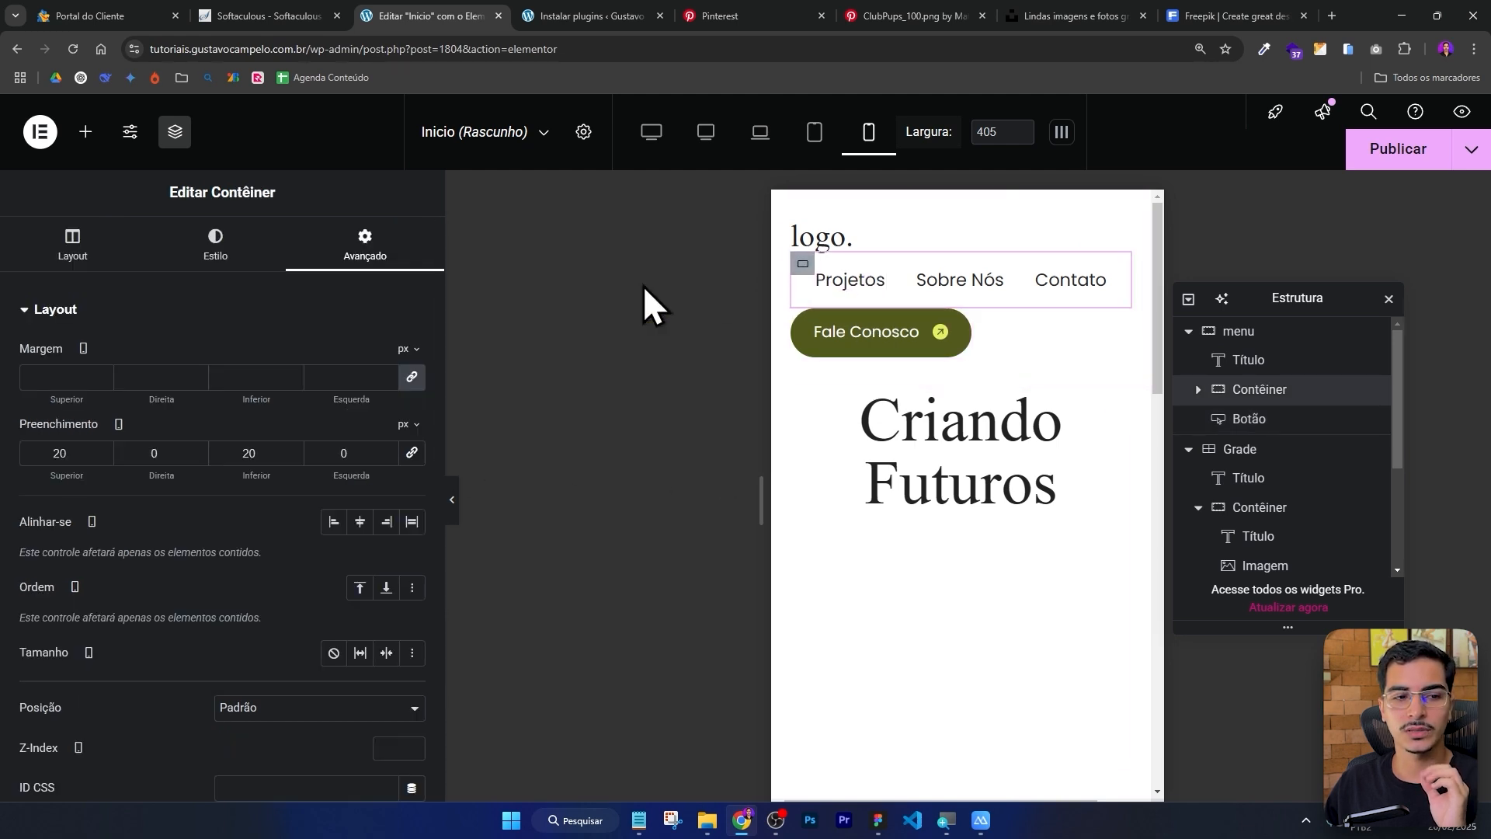
scroll(279, 326, "down", 1)
left_click(386, 486)
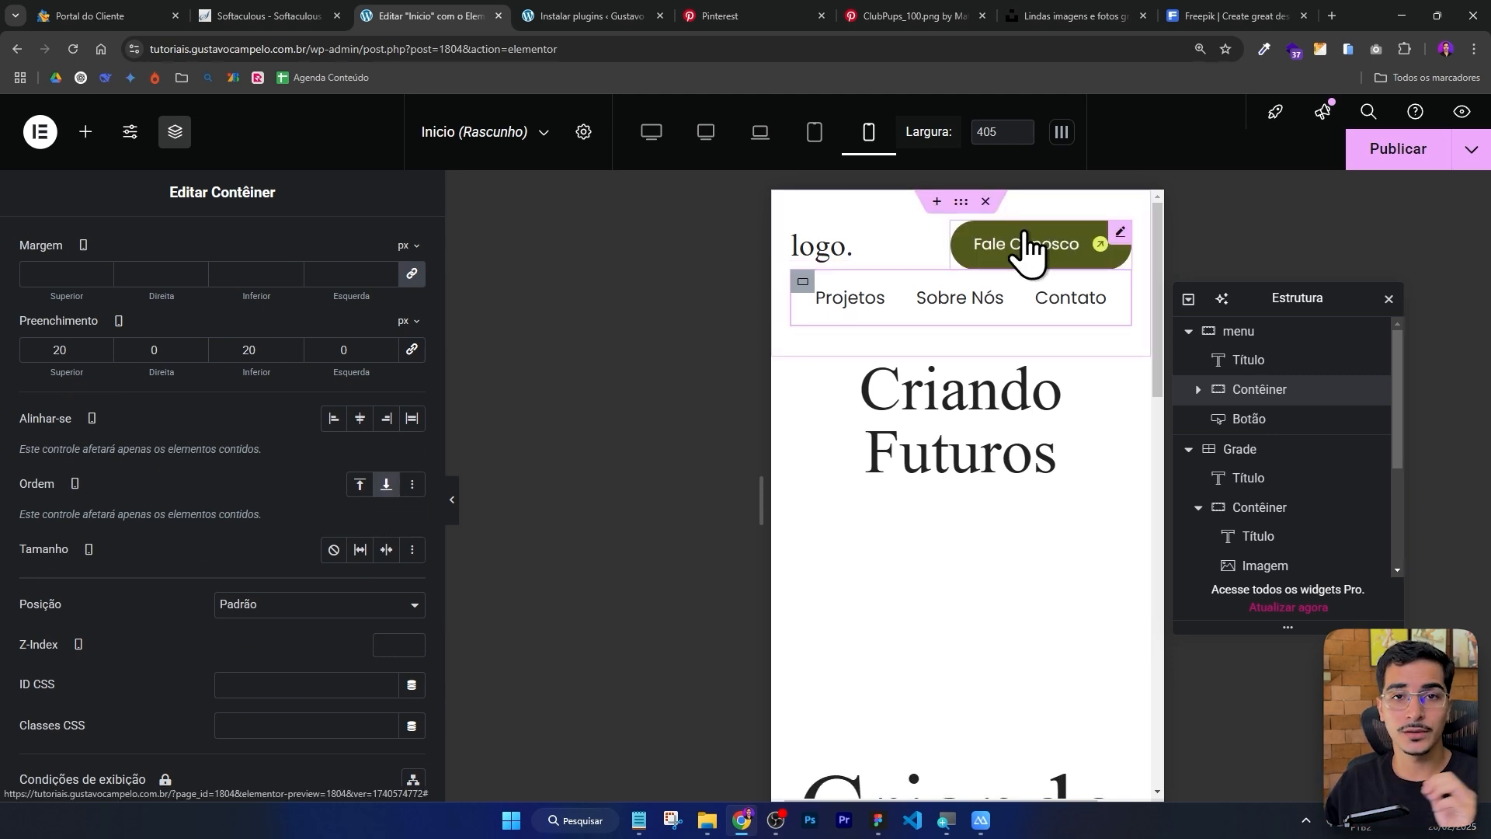
Compare the header layout in desktop and mobile views, previewing the page with the panel hidden.
left_click(708, 134)
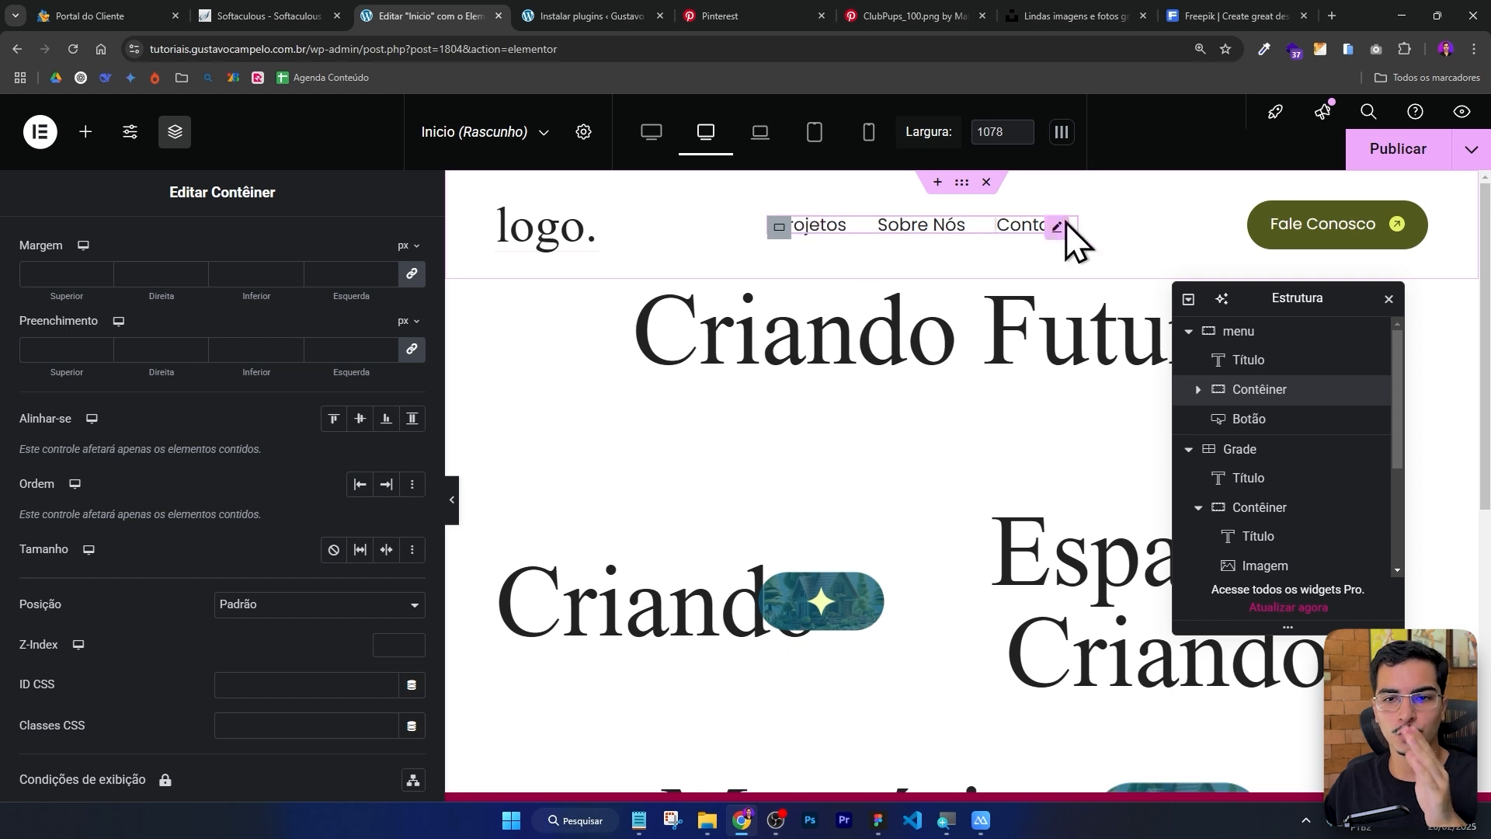
left_click(868, 133)
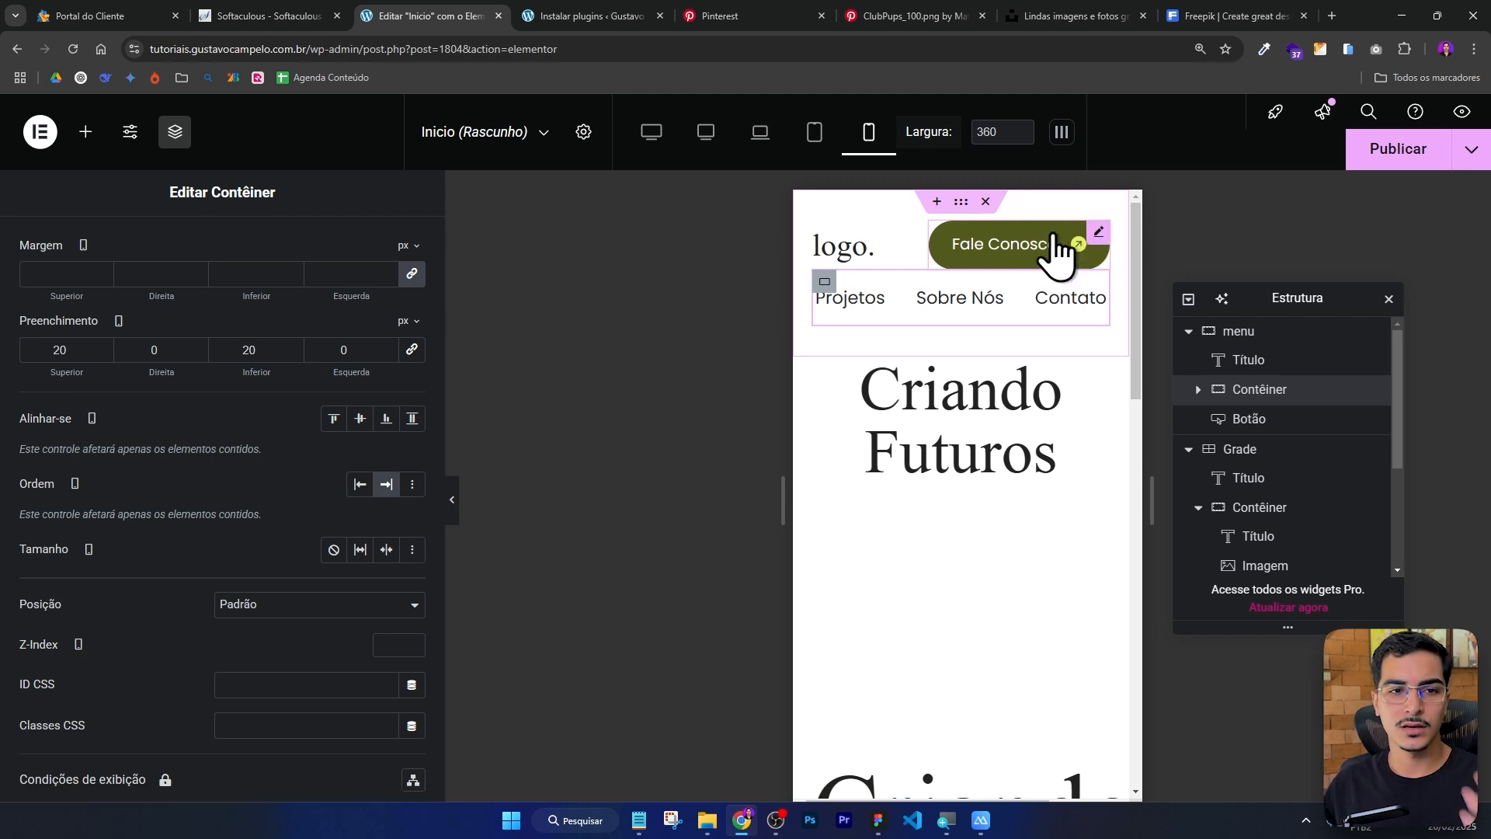
left_click(707, 132)
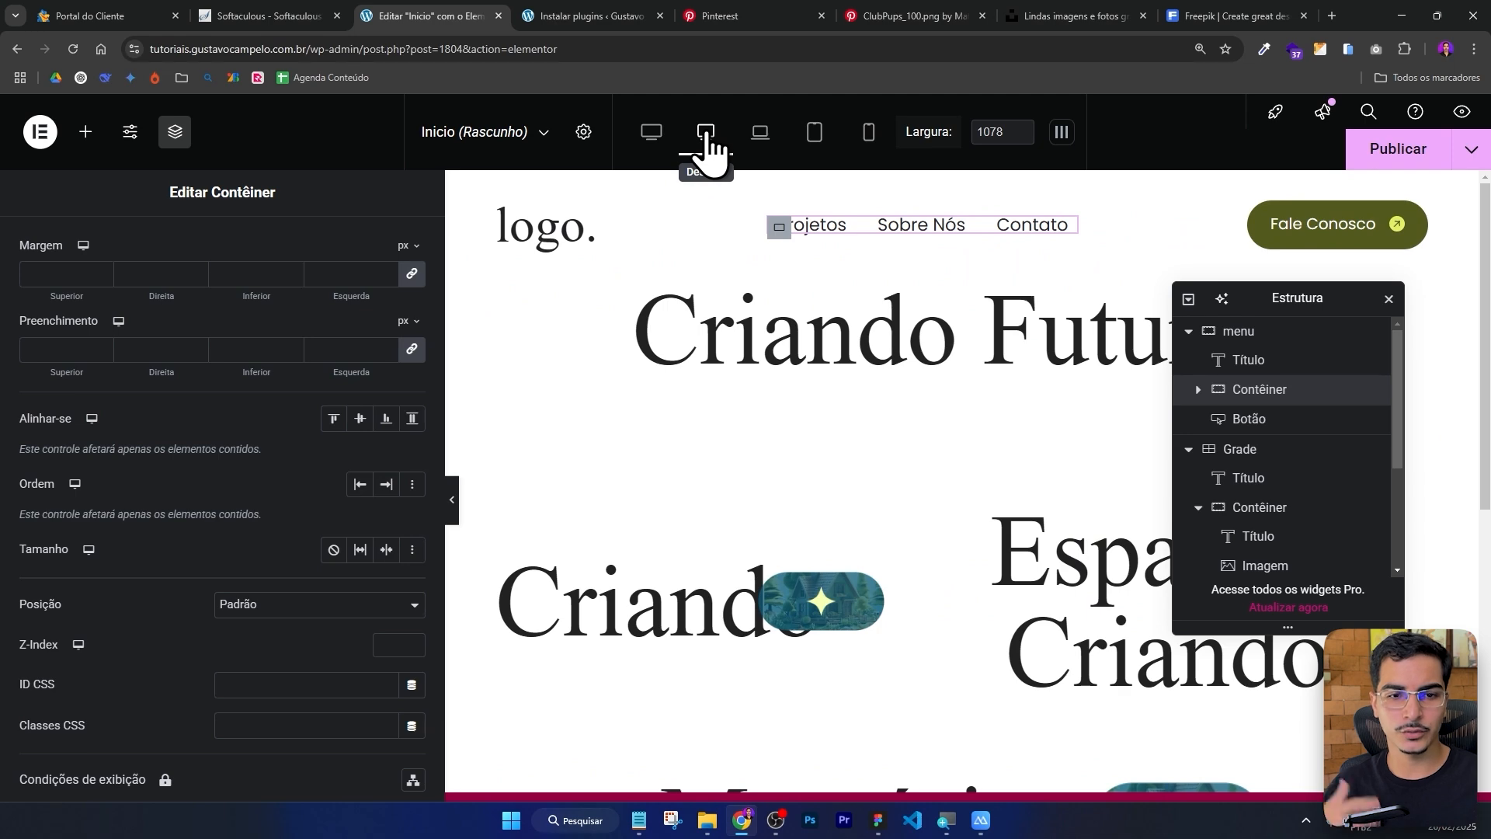
scroll(468, 491, "down", 4)
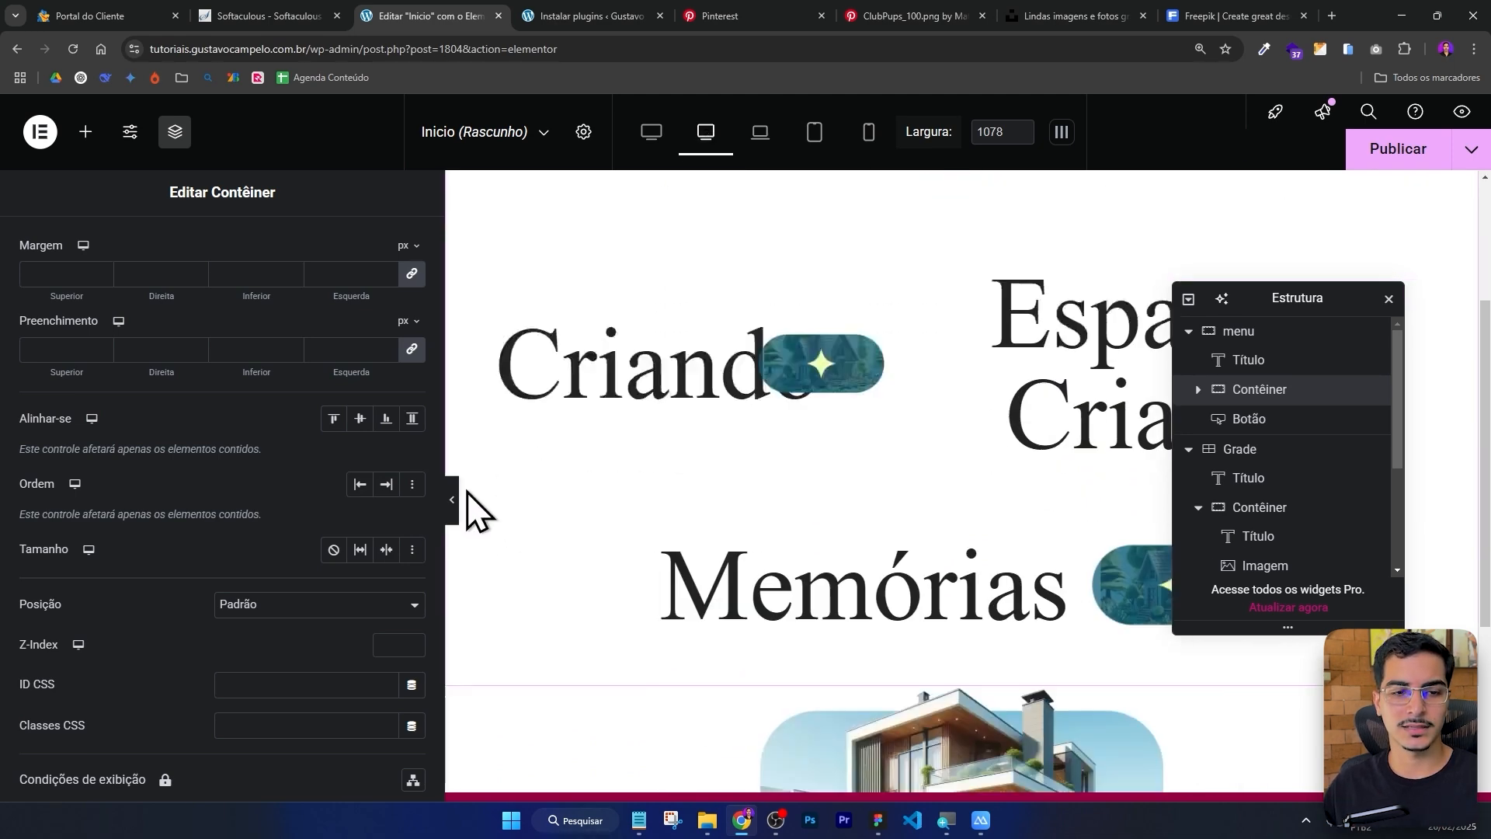
left_click(451, 491)
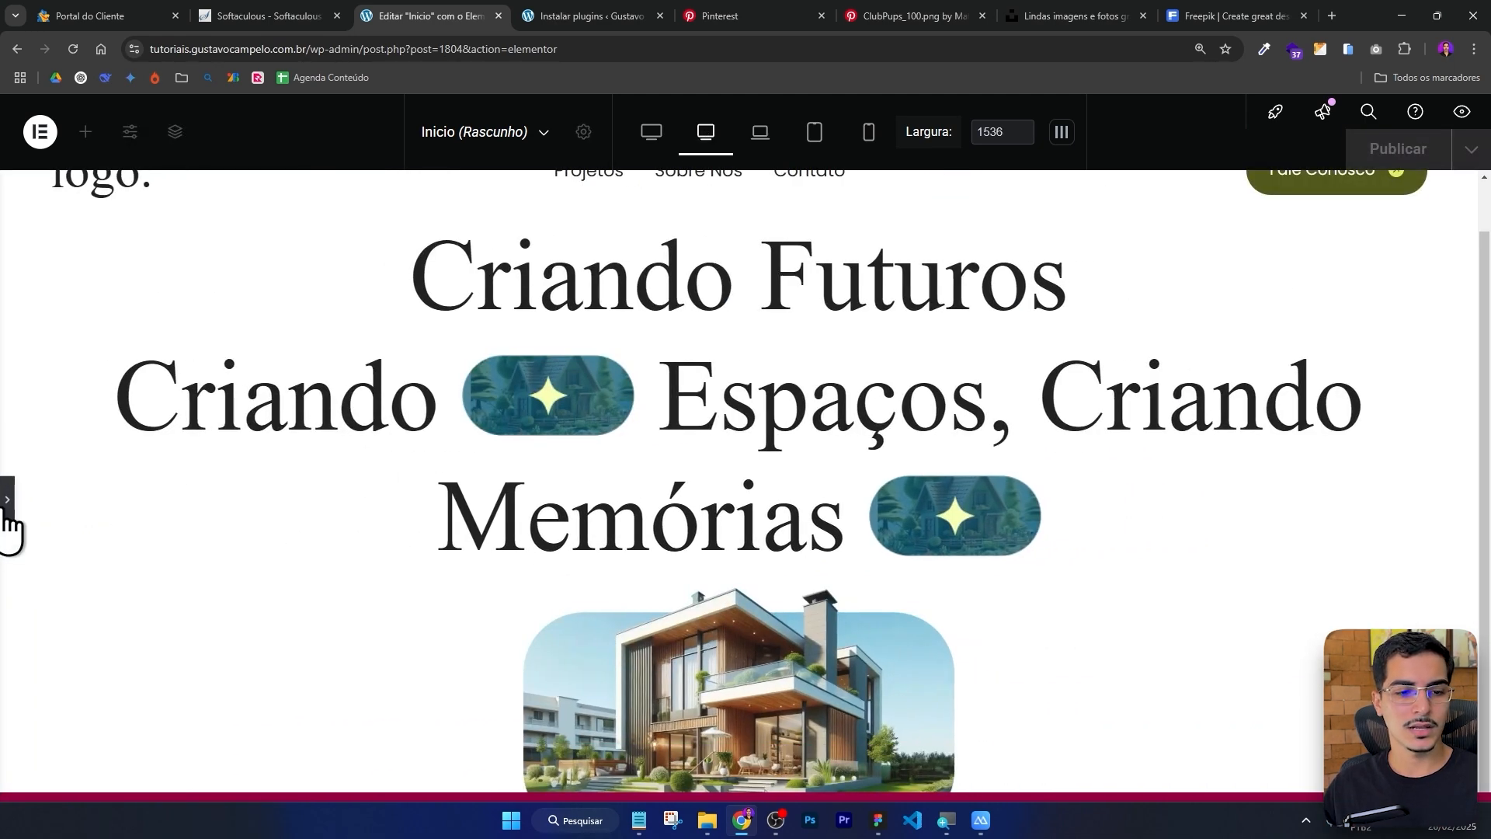
left_click(7, 499)
Set the house image's desktop width to 100%.
left_click(930, 501)
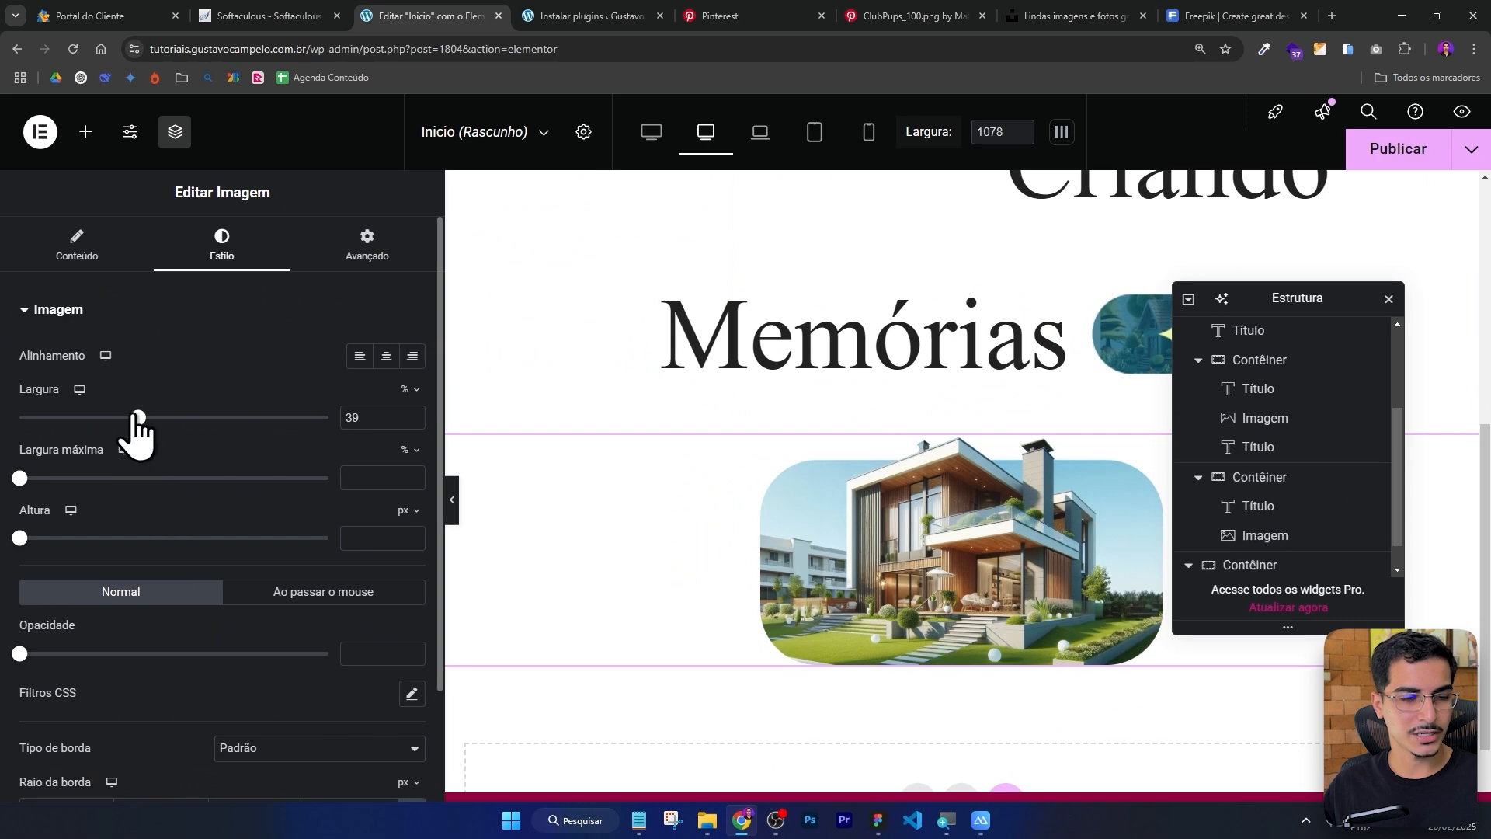
left_click_drag(138, 419, 399, 440)
scroll(868, 385, "down", 3)
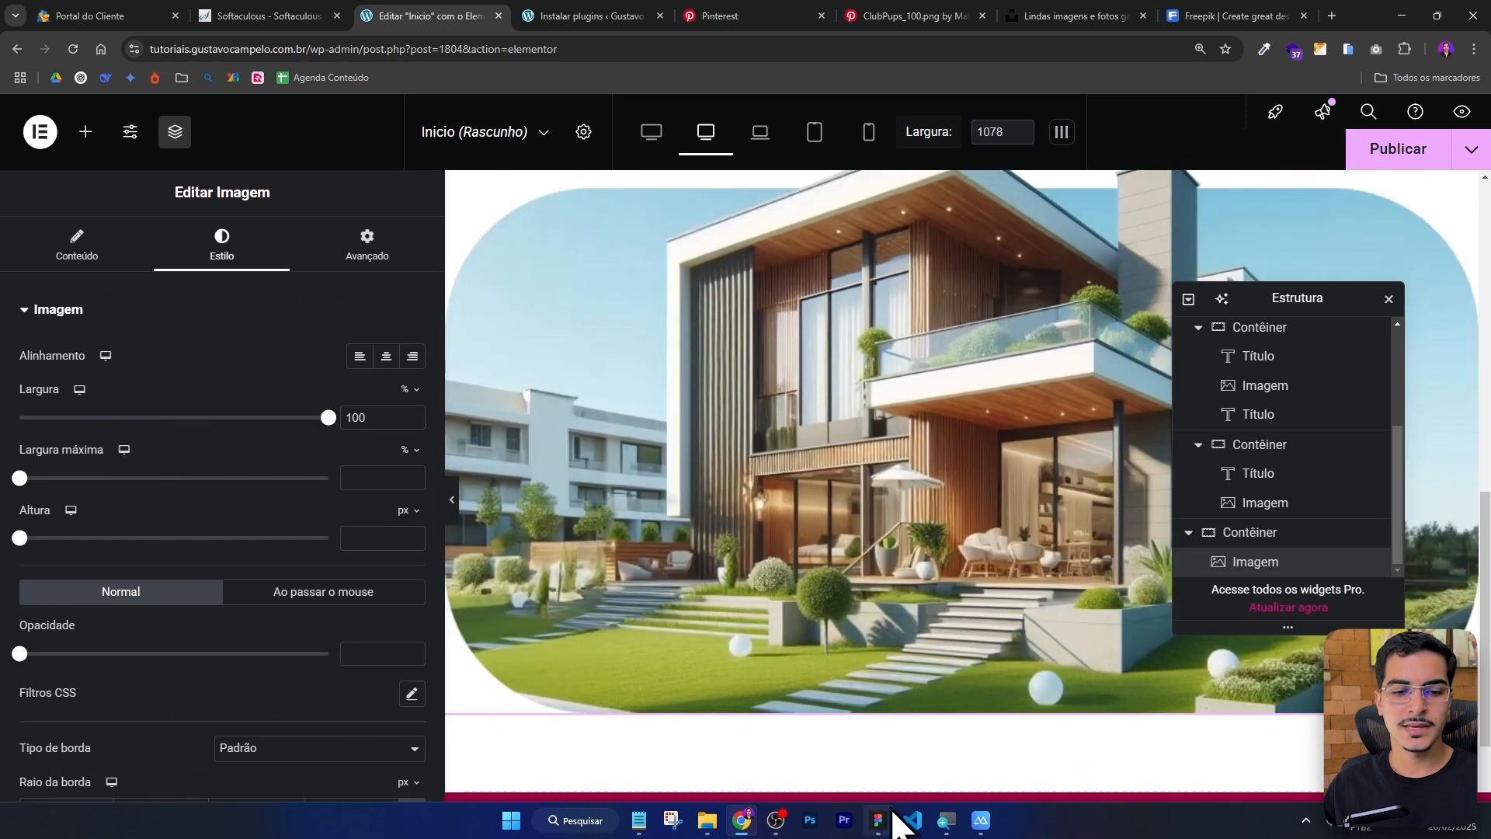
Examine the Nossa Missão section's text layers and typography in the Figma design.
left_click(892, 814)
scroll(757, 388, "down", 5)
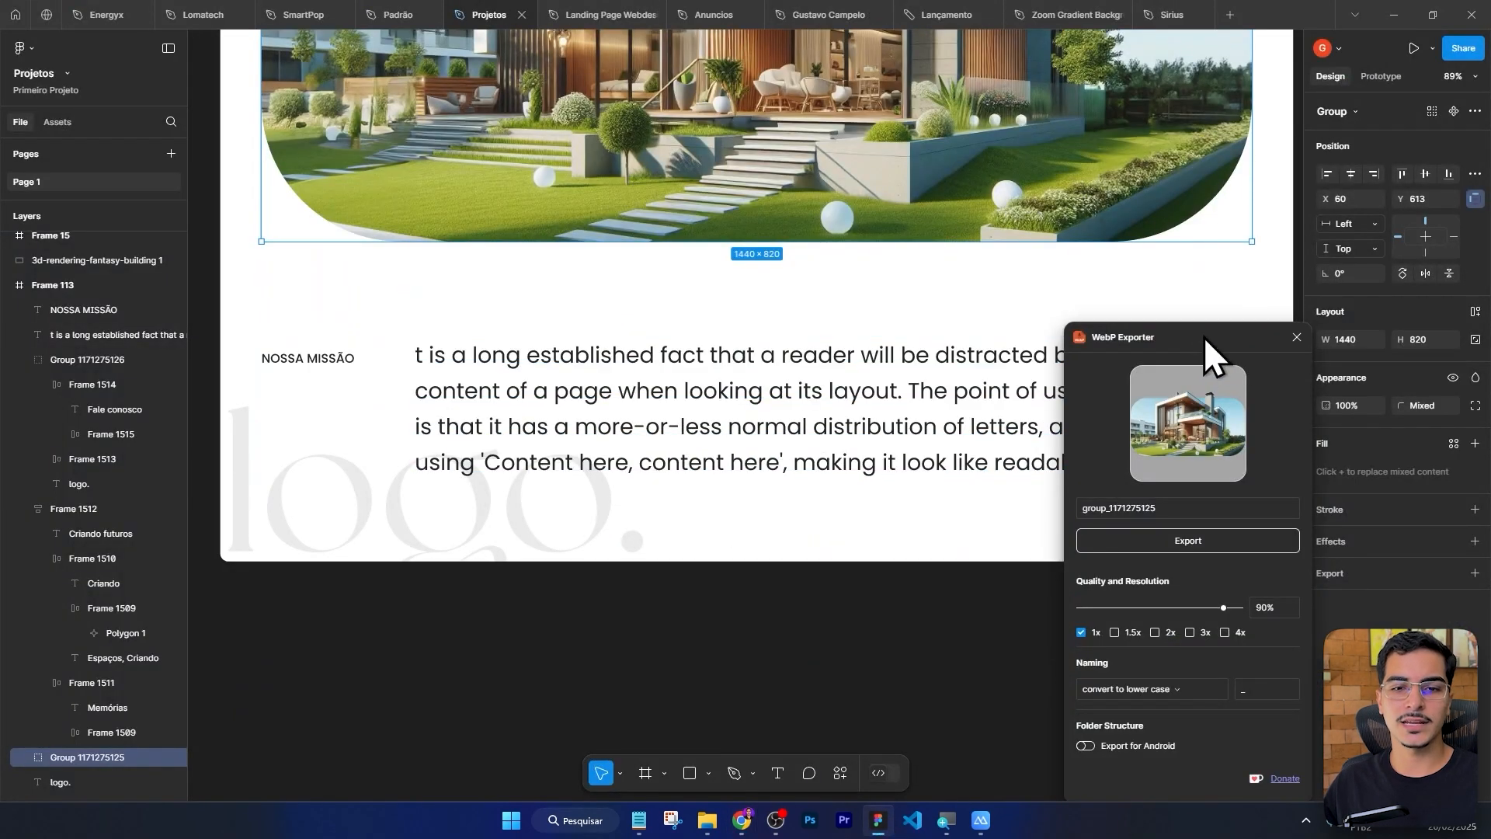
left_click(1296, 337)
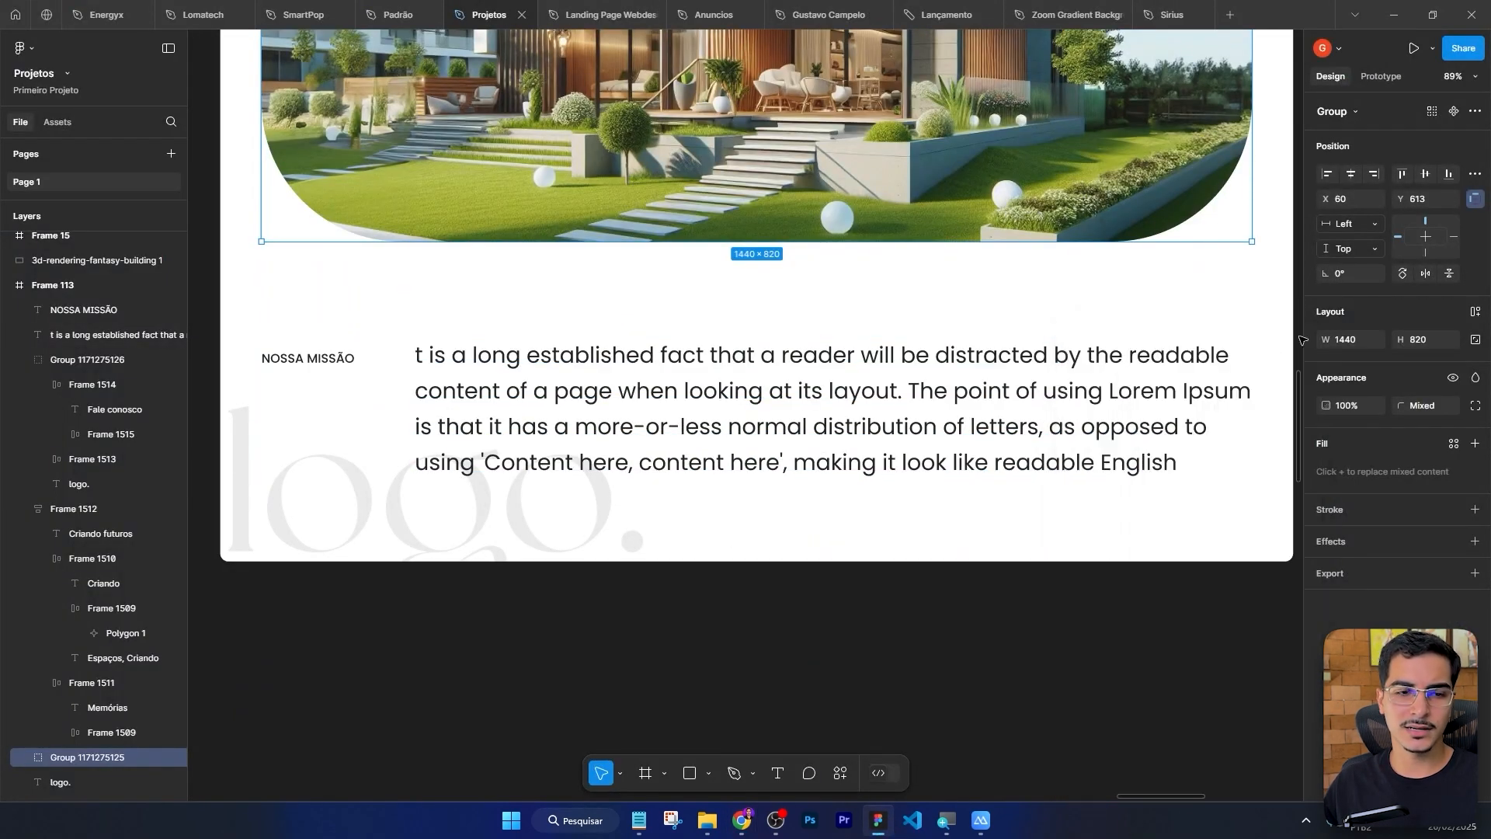
left_click(312, 361)
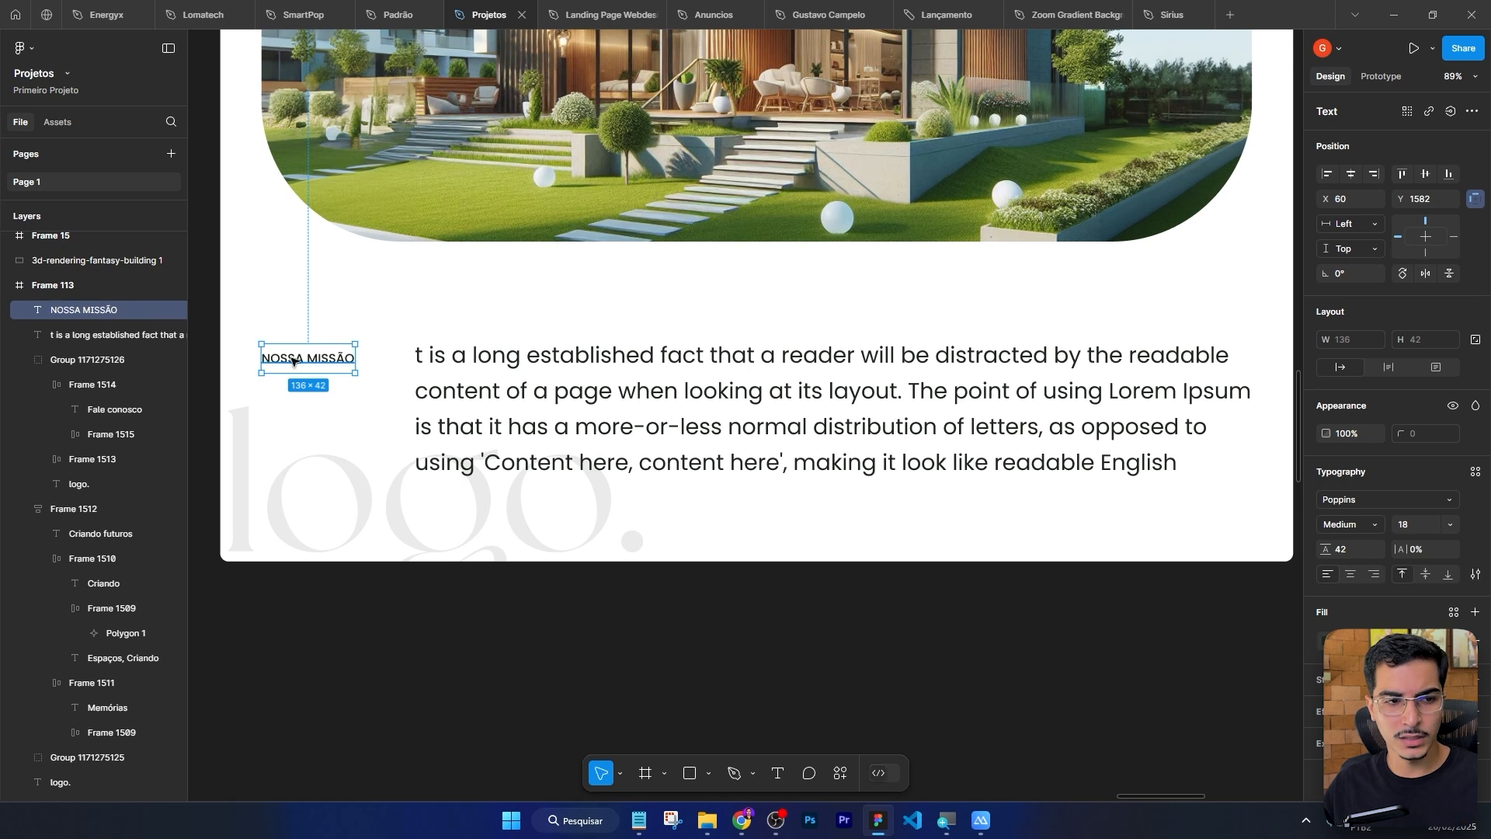
left_click(575, 393)
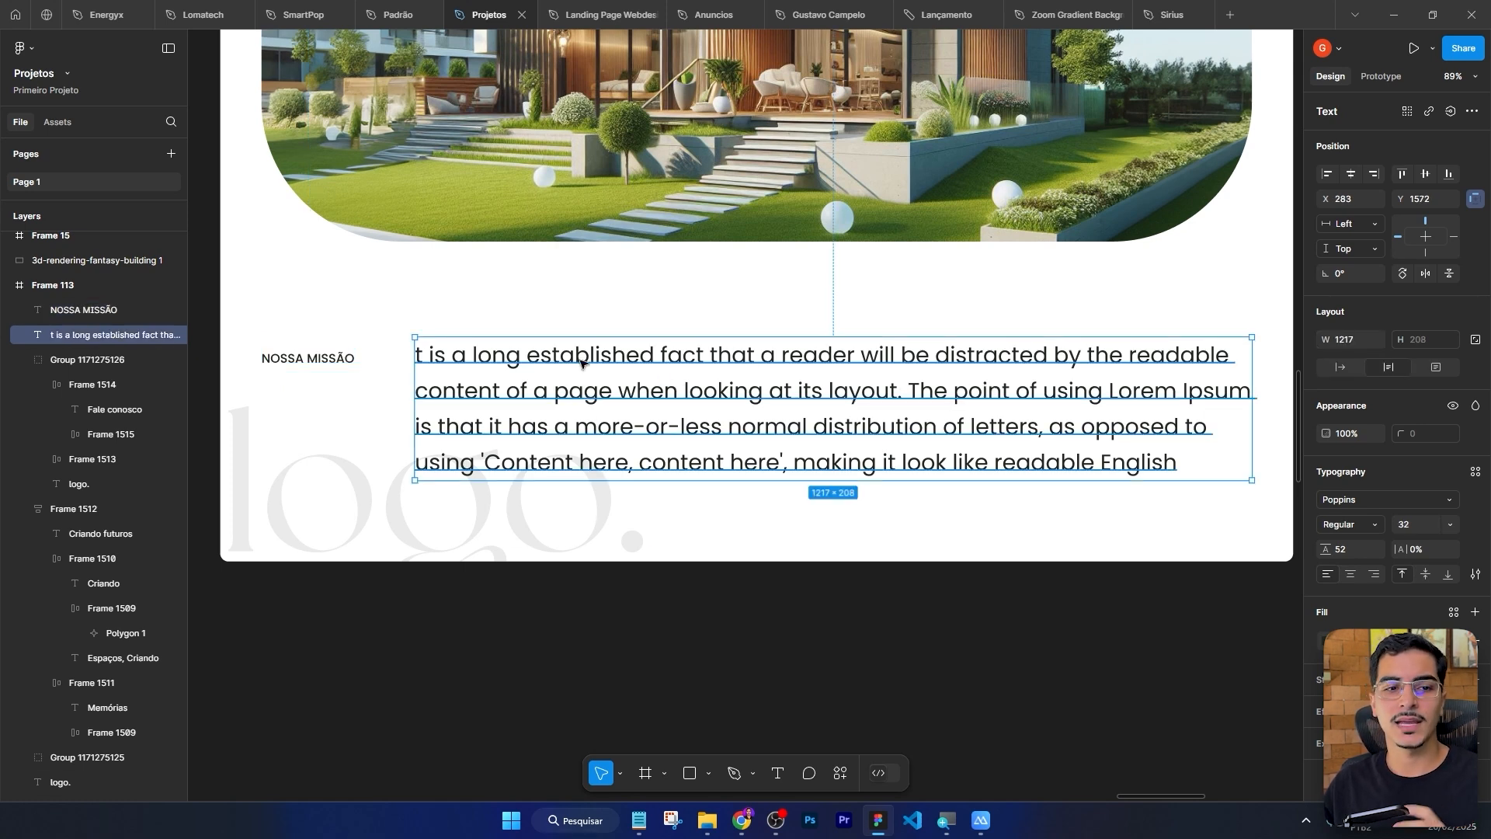
left_click(308, 358)
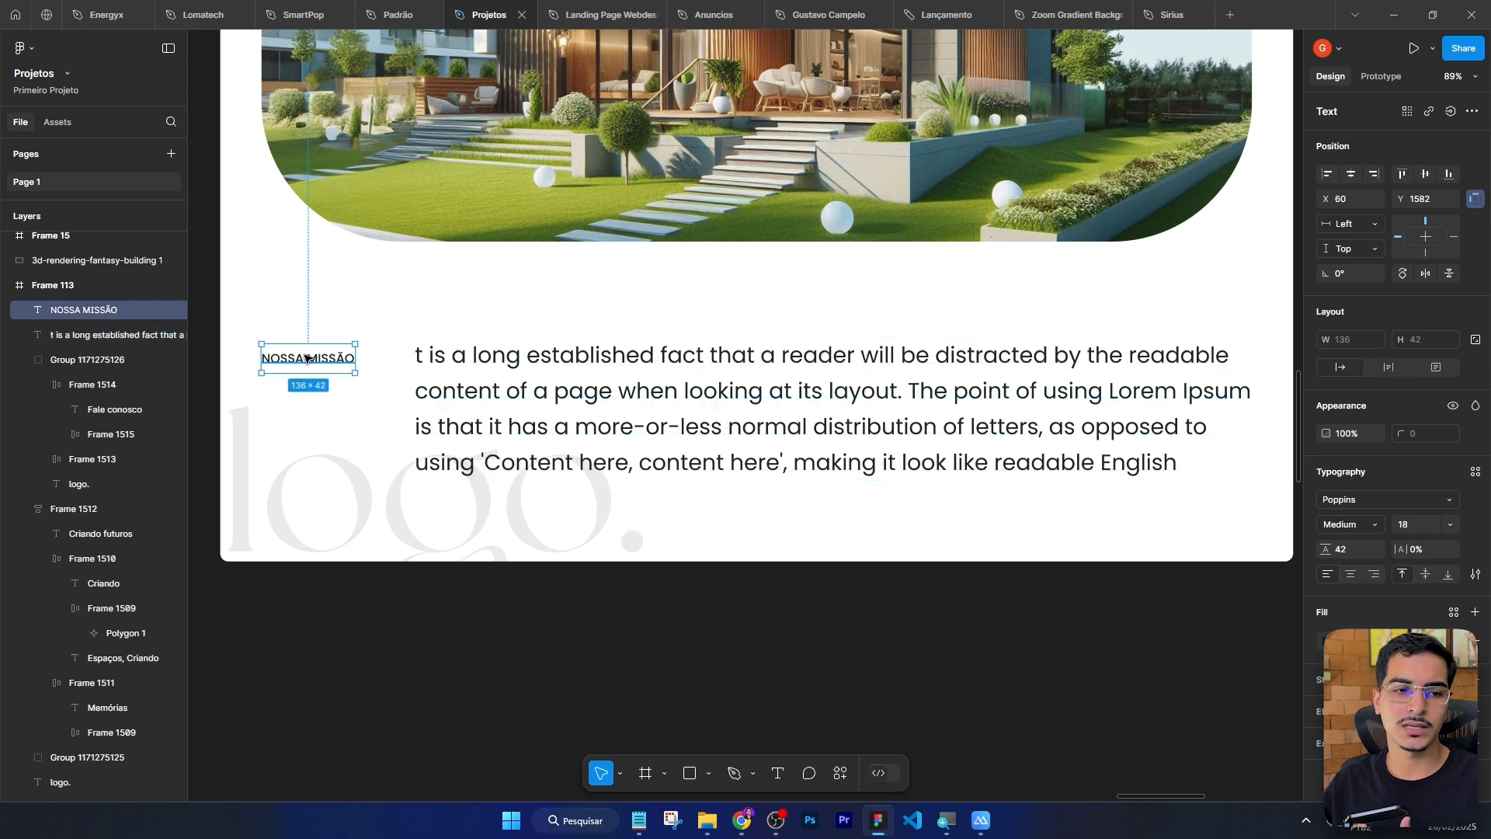
left_click(376, 525)
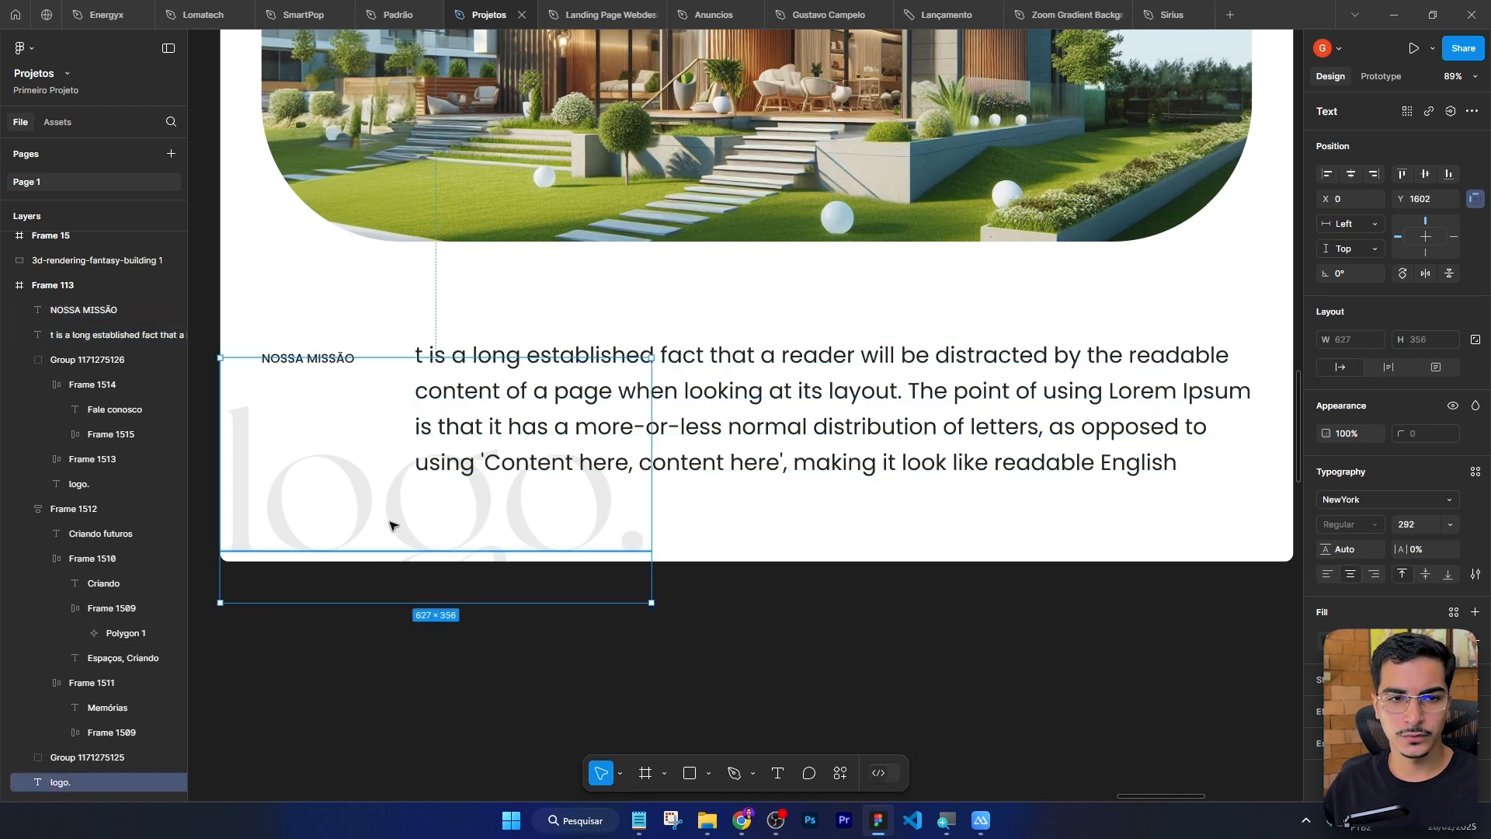
key("alt+Tab")
Add a new Flexbox container below the house image and set its direction to row.
scroll(854, 440, "down", 3)
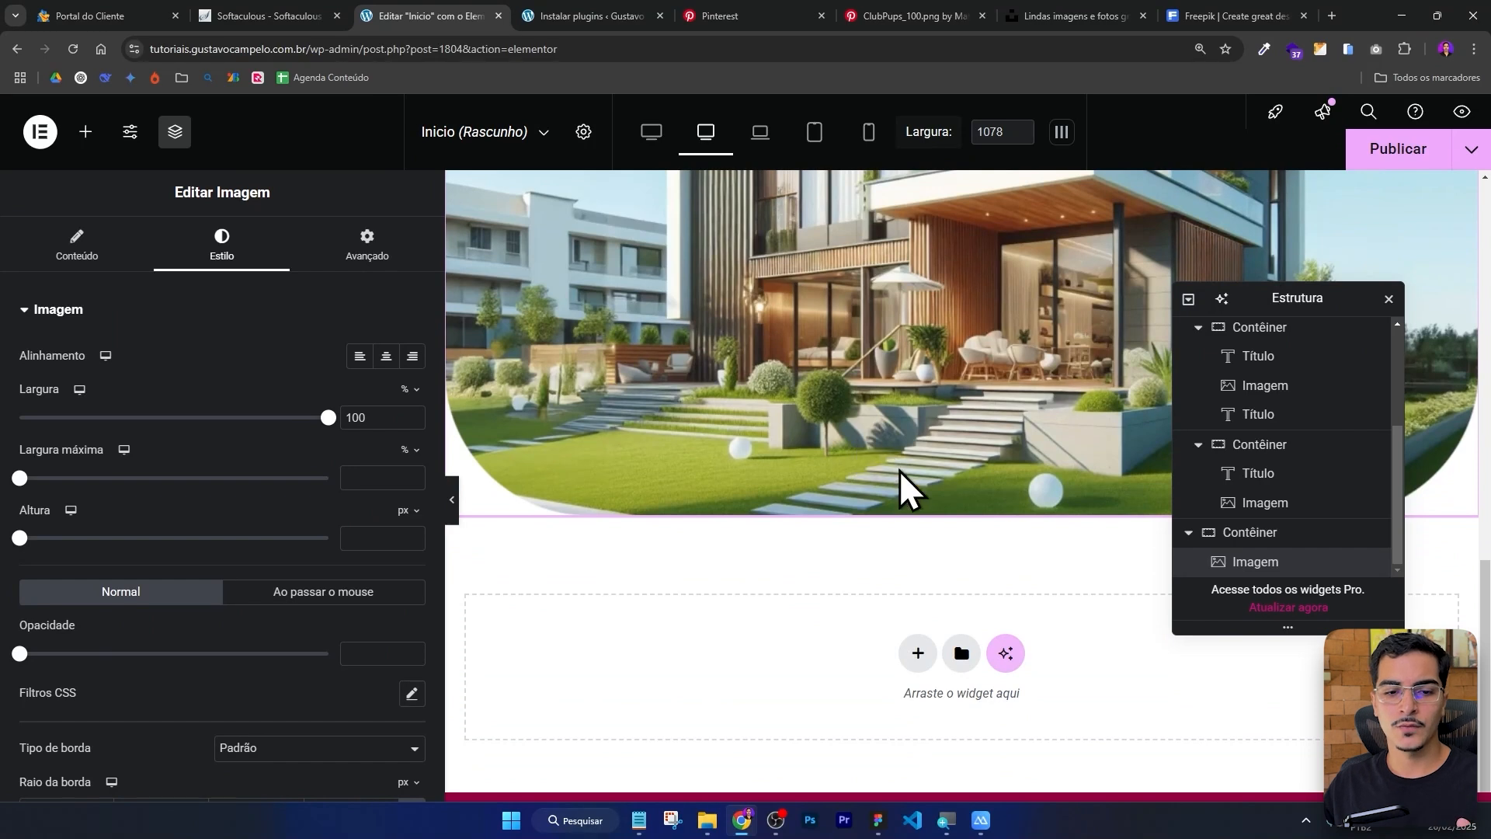
left_click(918, 655)
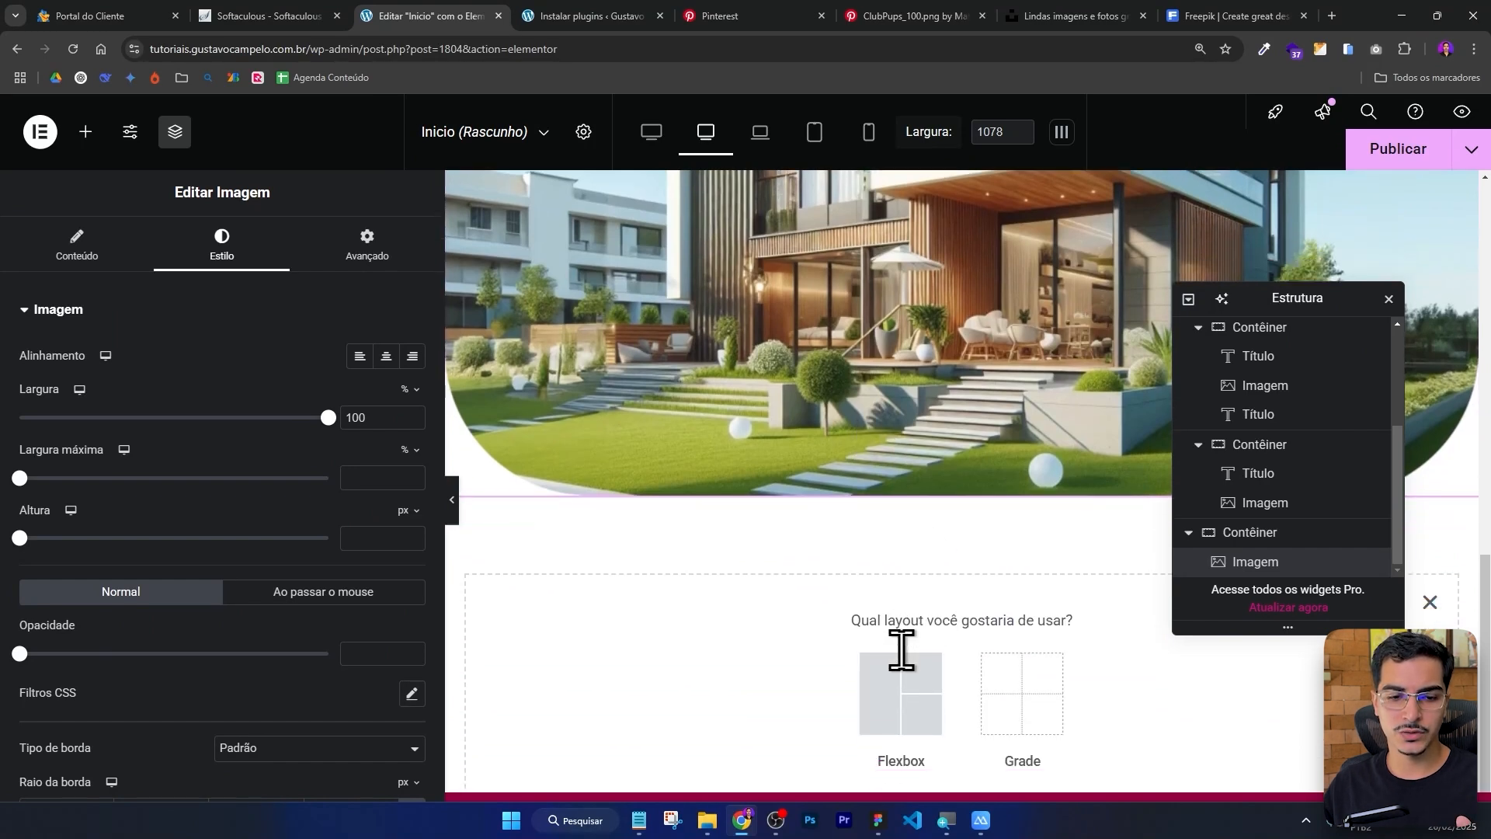
left_click(878, 644)
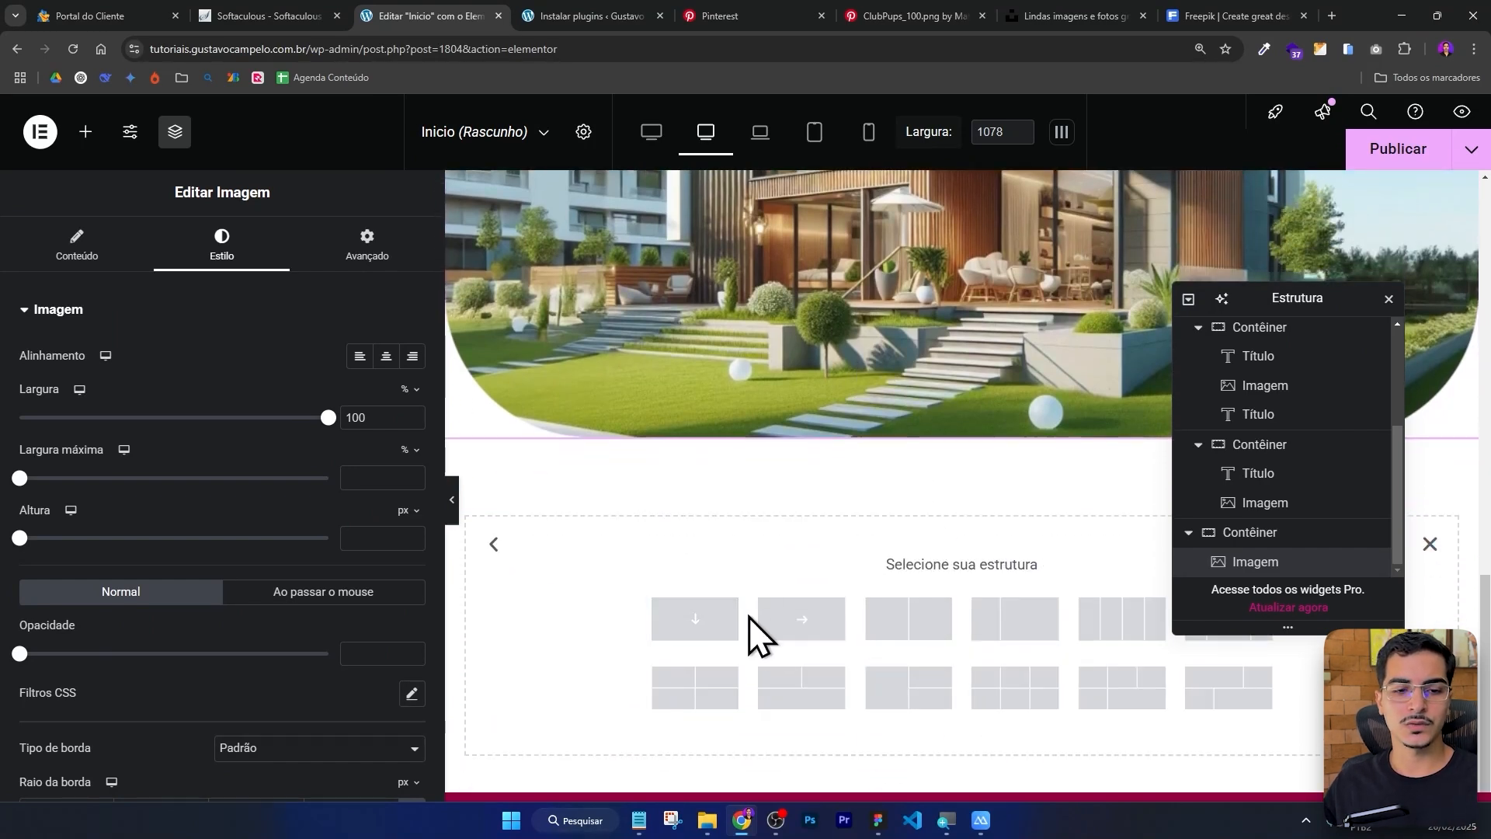
left_click(695, 622)
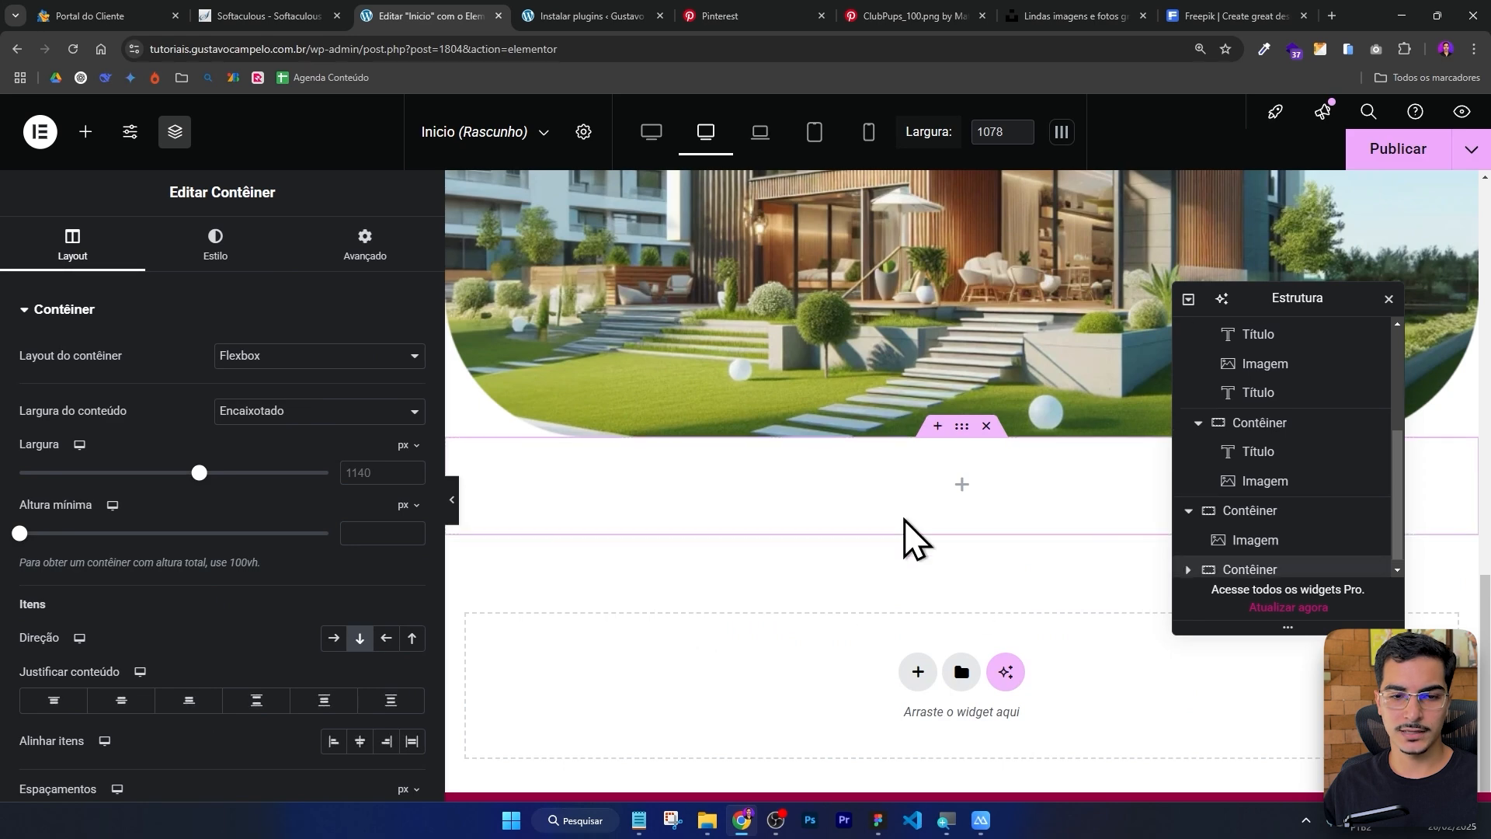
left_click(334, 638)
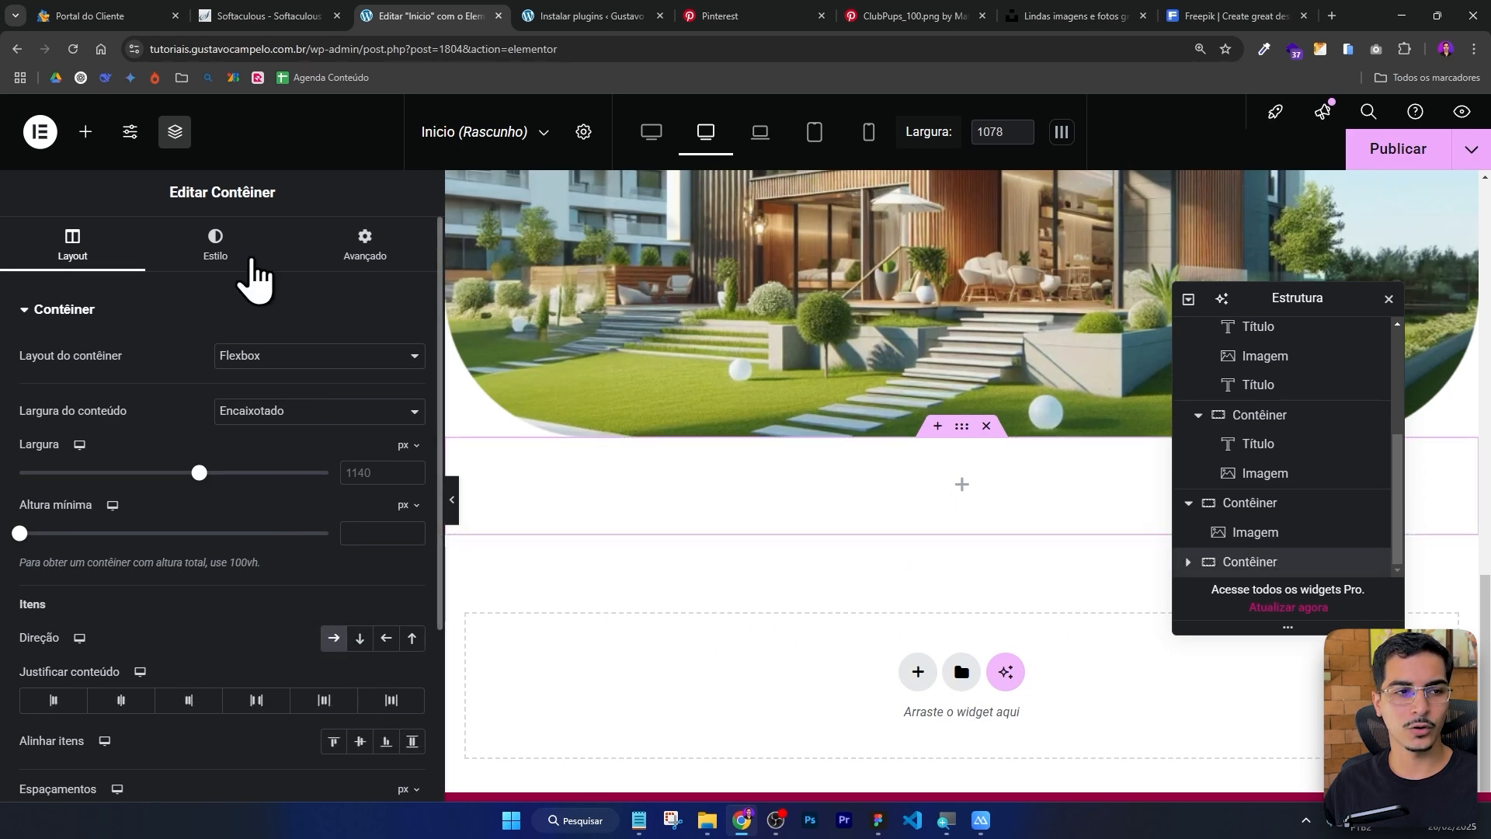
Add a heading widget into the new container and set its text to NOSSA MISSÃO.
scroll(738, 365, "up", 5)
scroll(738, 362, "up", 5)
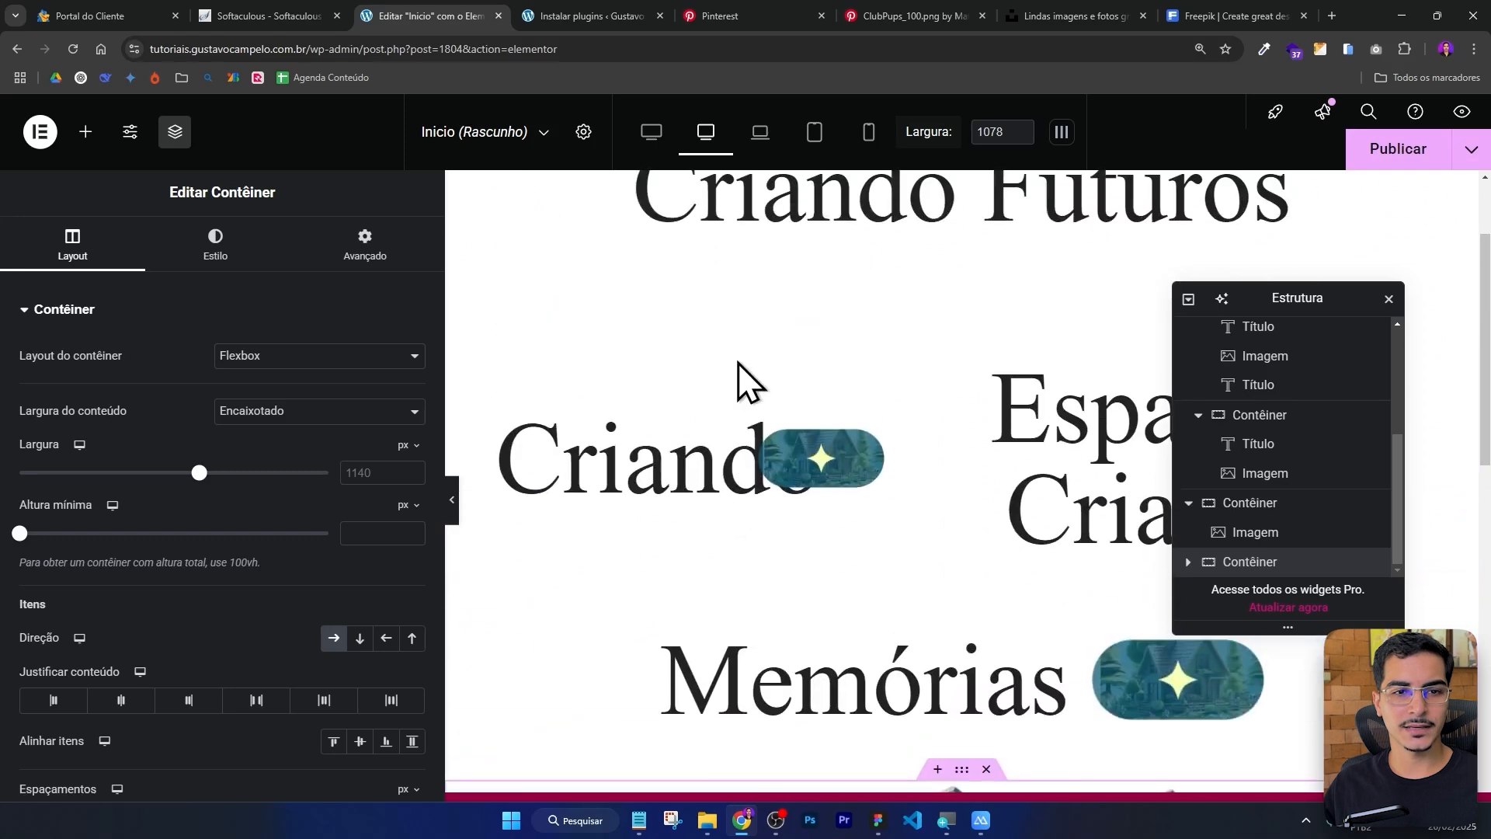
scroll(797, 373, "down", 5)
scroll(804, 377, "down", 5)
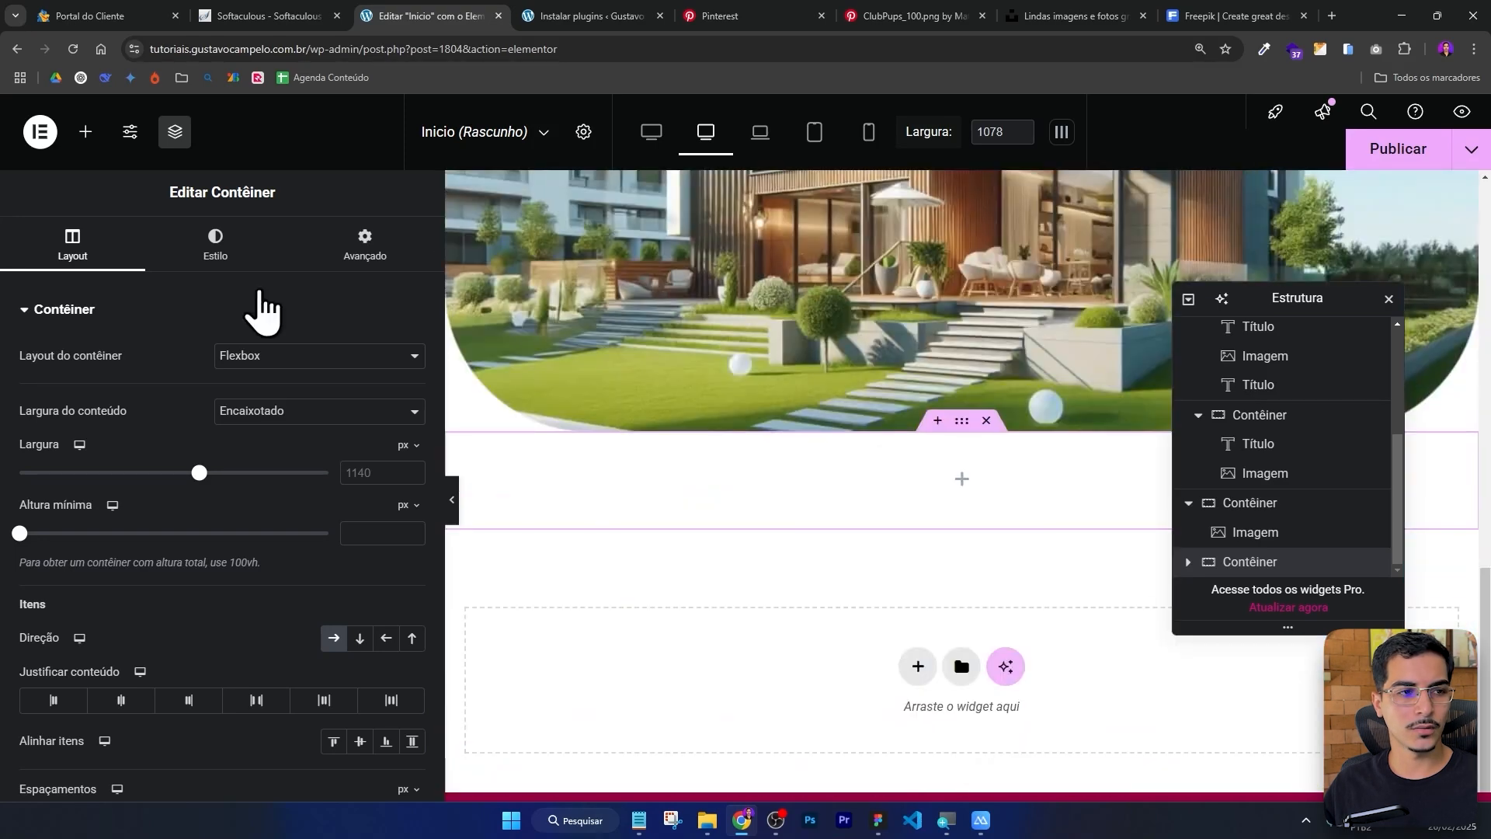
left_click(86, 131)
left_click_drag(90, 635, 823, 499)
key("alt+Tab")
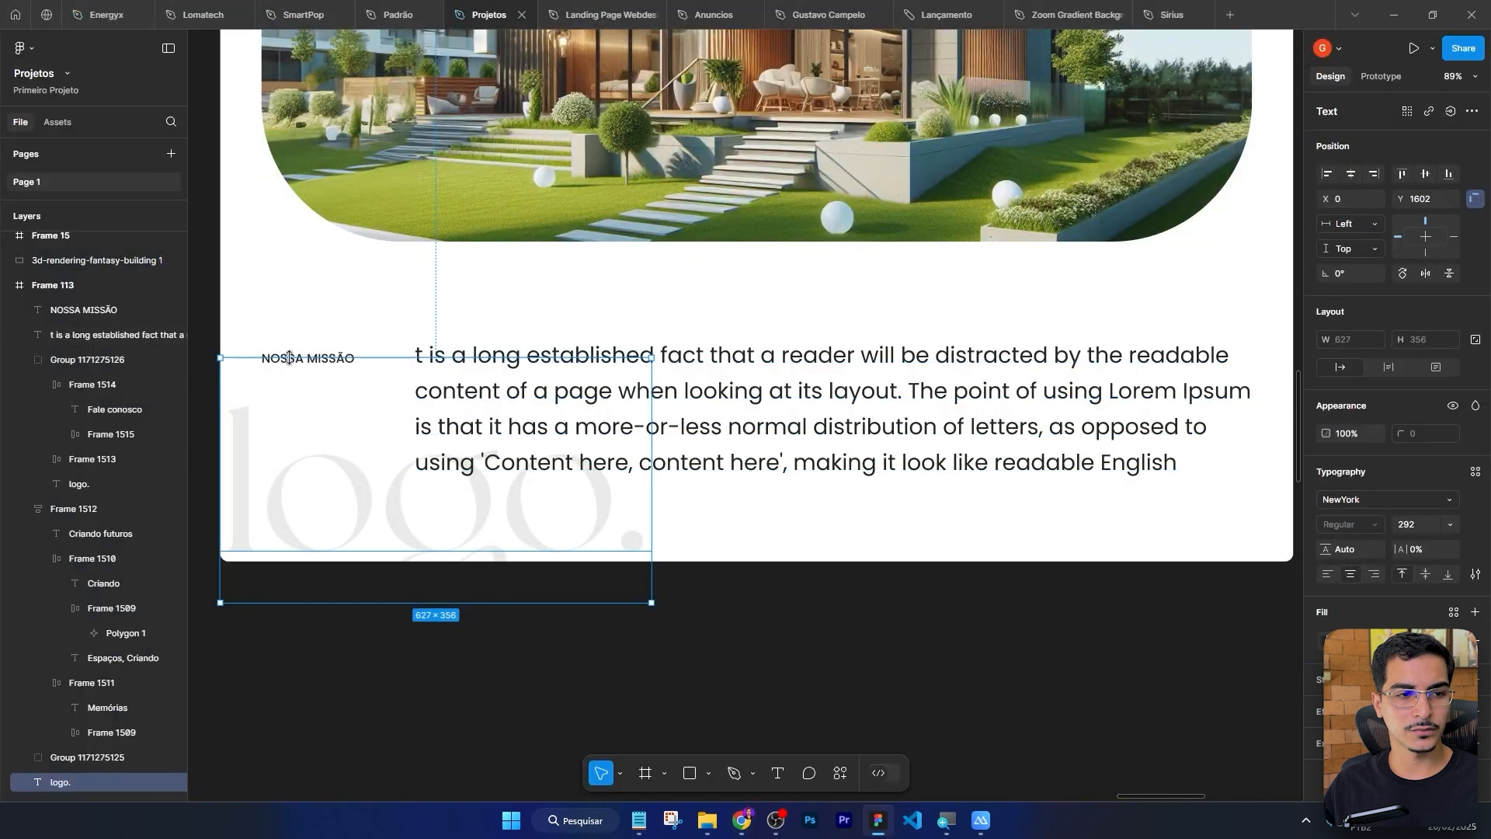
key("alt+Tab")
left_click_drag(226, 400, 8, 377)
type("NOSSA MISSÃO")
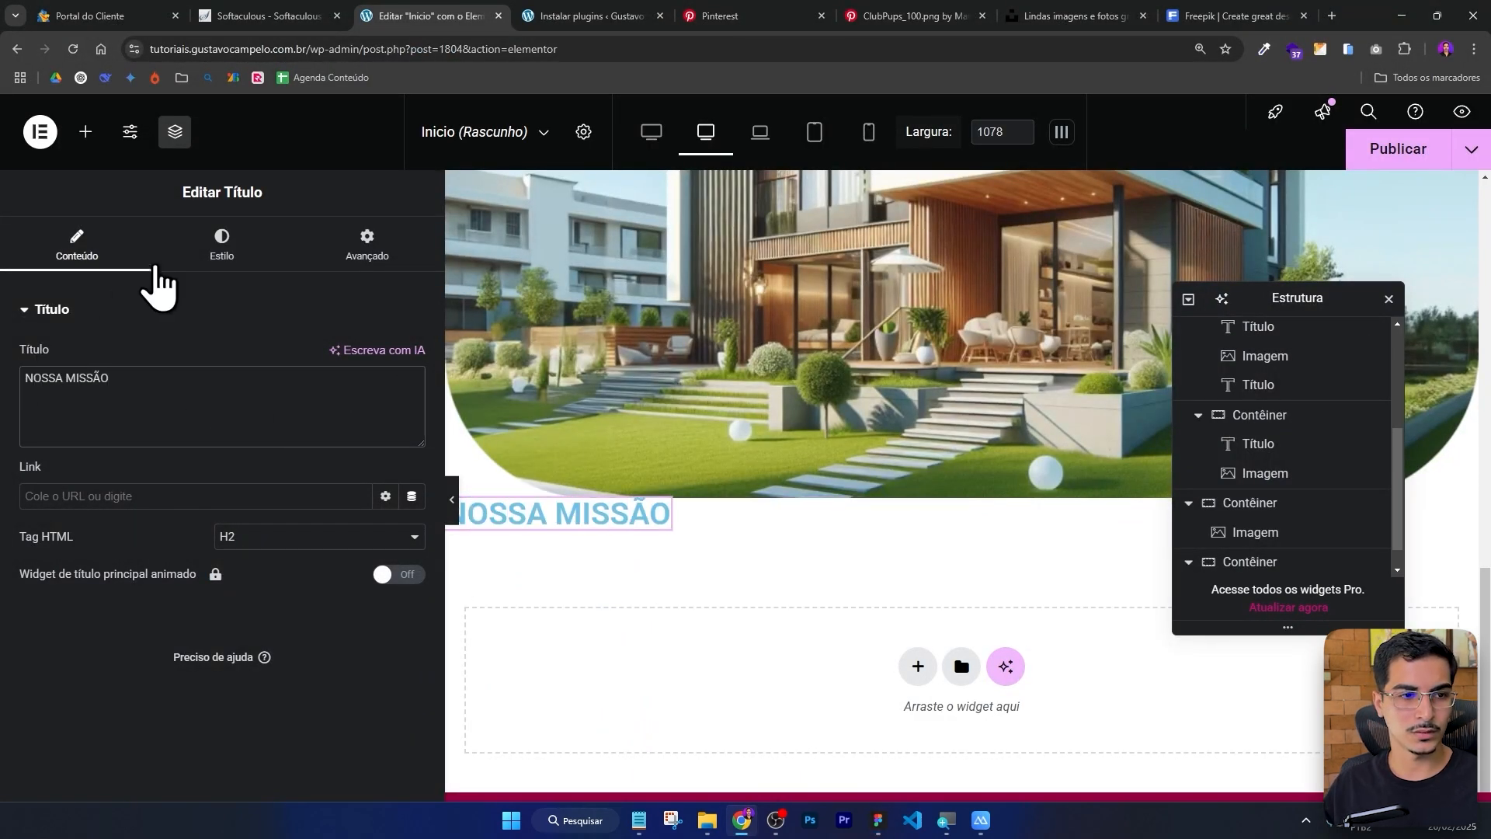
Set the NOSSA MISSÃO heading's font family to Poppins.
left_click(223, 245)
left_click(411, 412)
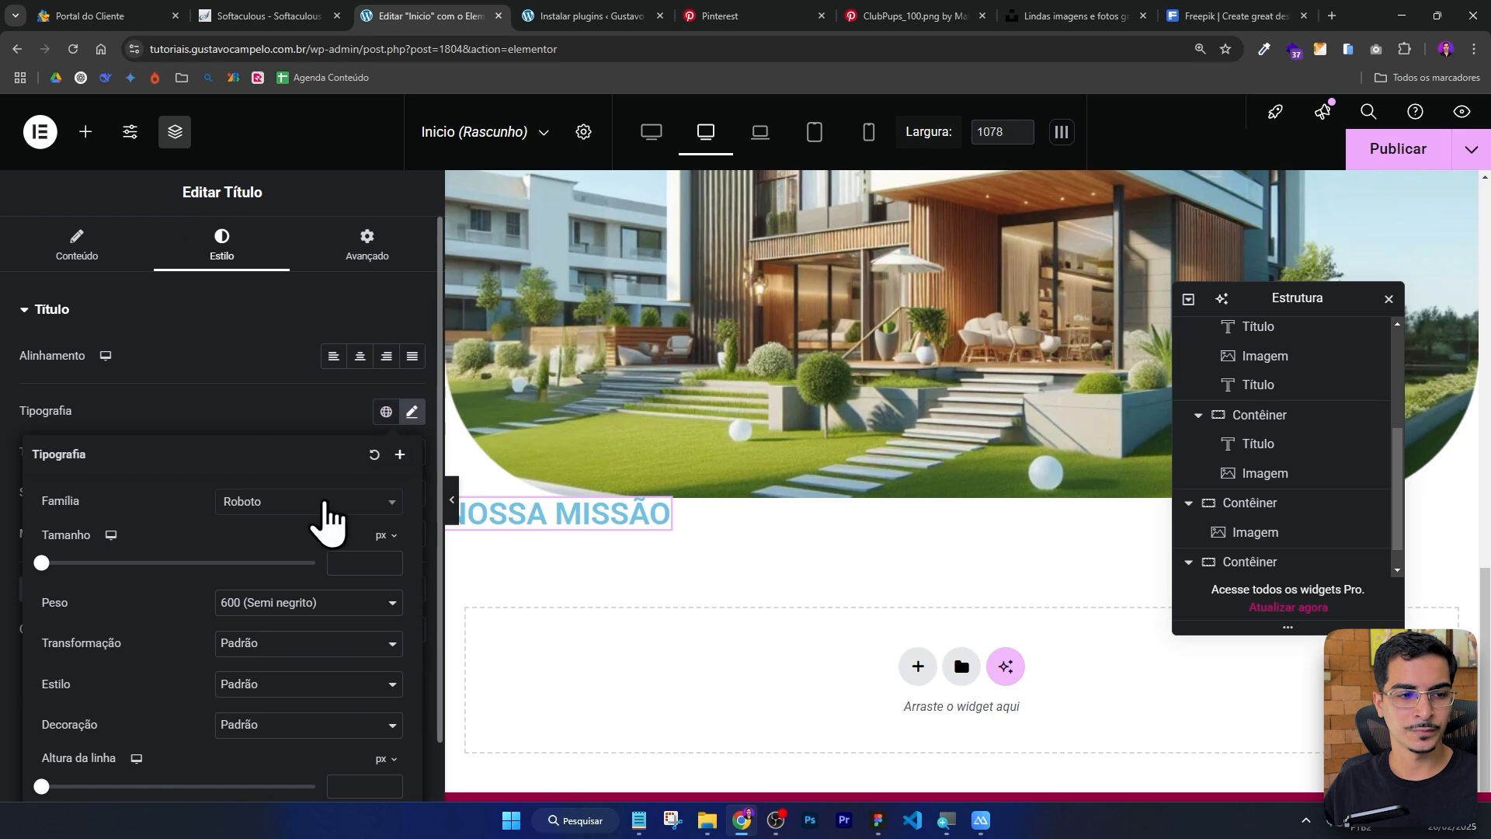
left_click(311, 502)
type("POPP")
key("Return")
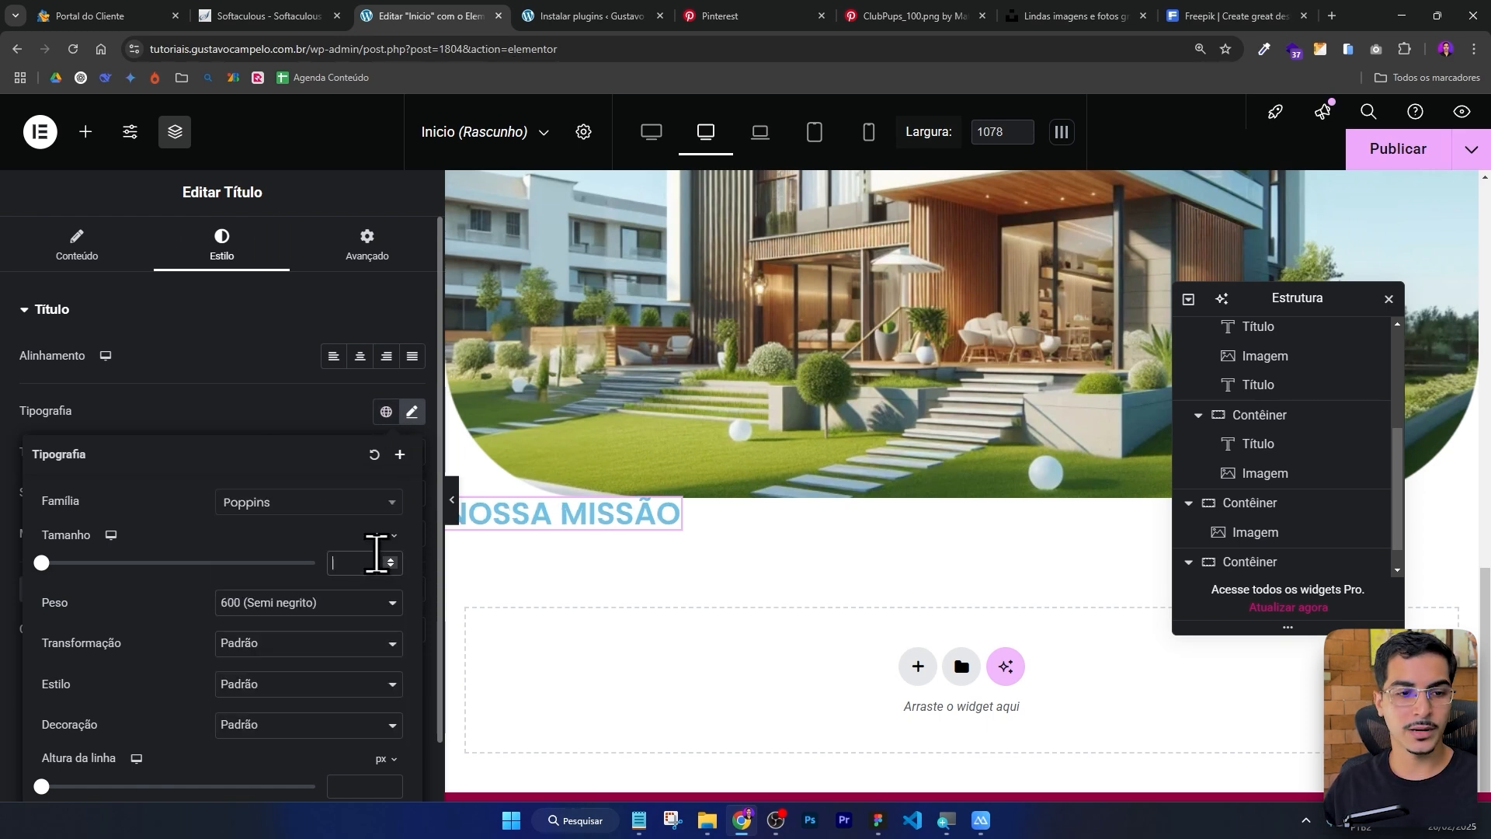
Set the NOSSA MISSÃO heading's font size to 18.
type("18")
left_click(321, 606)
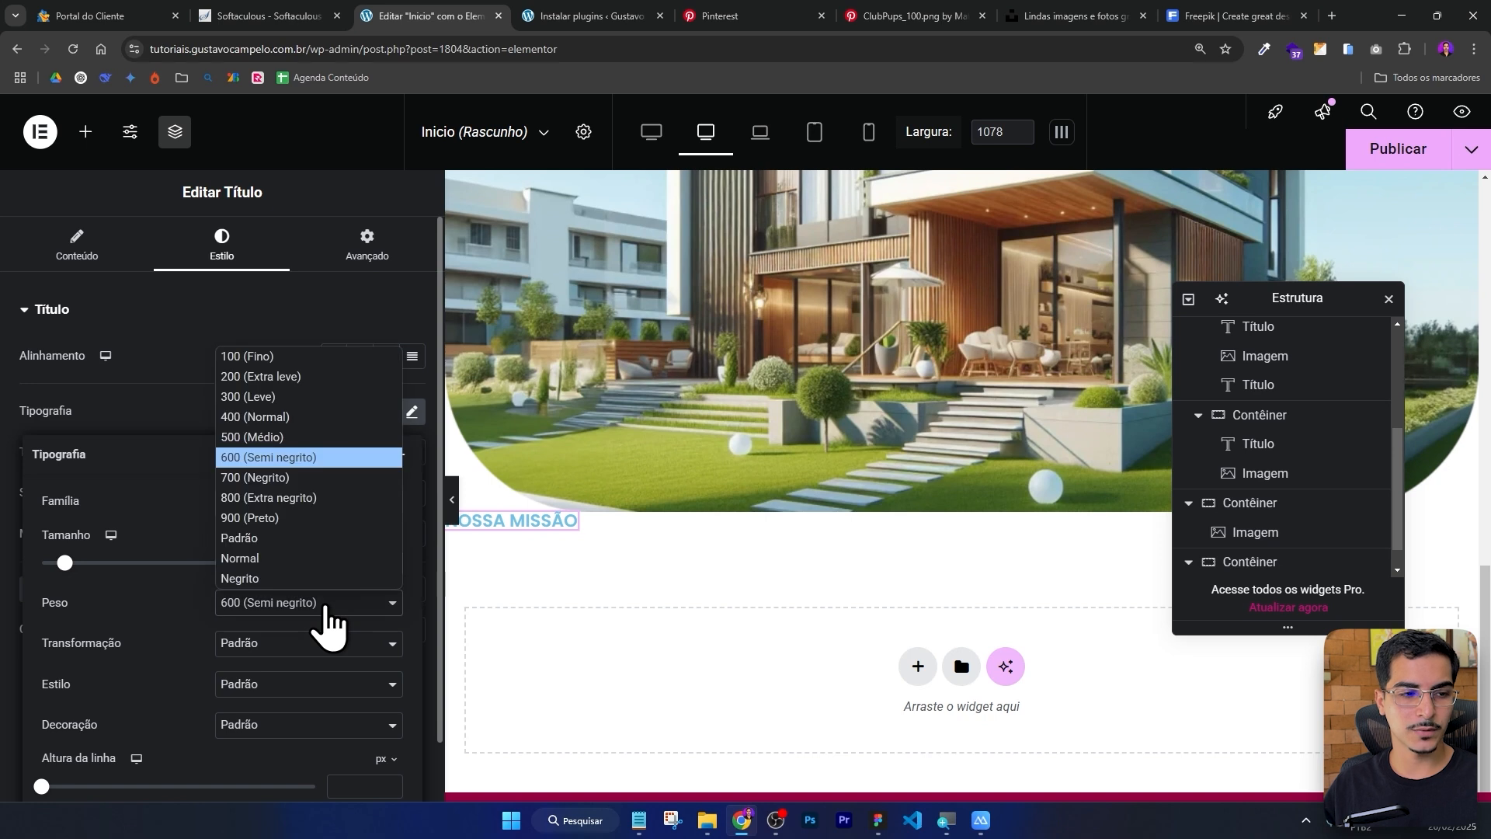
left_click(322, 605)
left_click(321, 399)
Set the heading's text color to #242424.
left_click(412, 628)
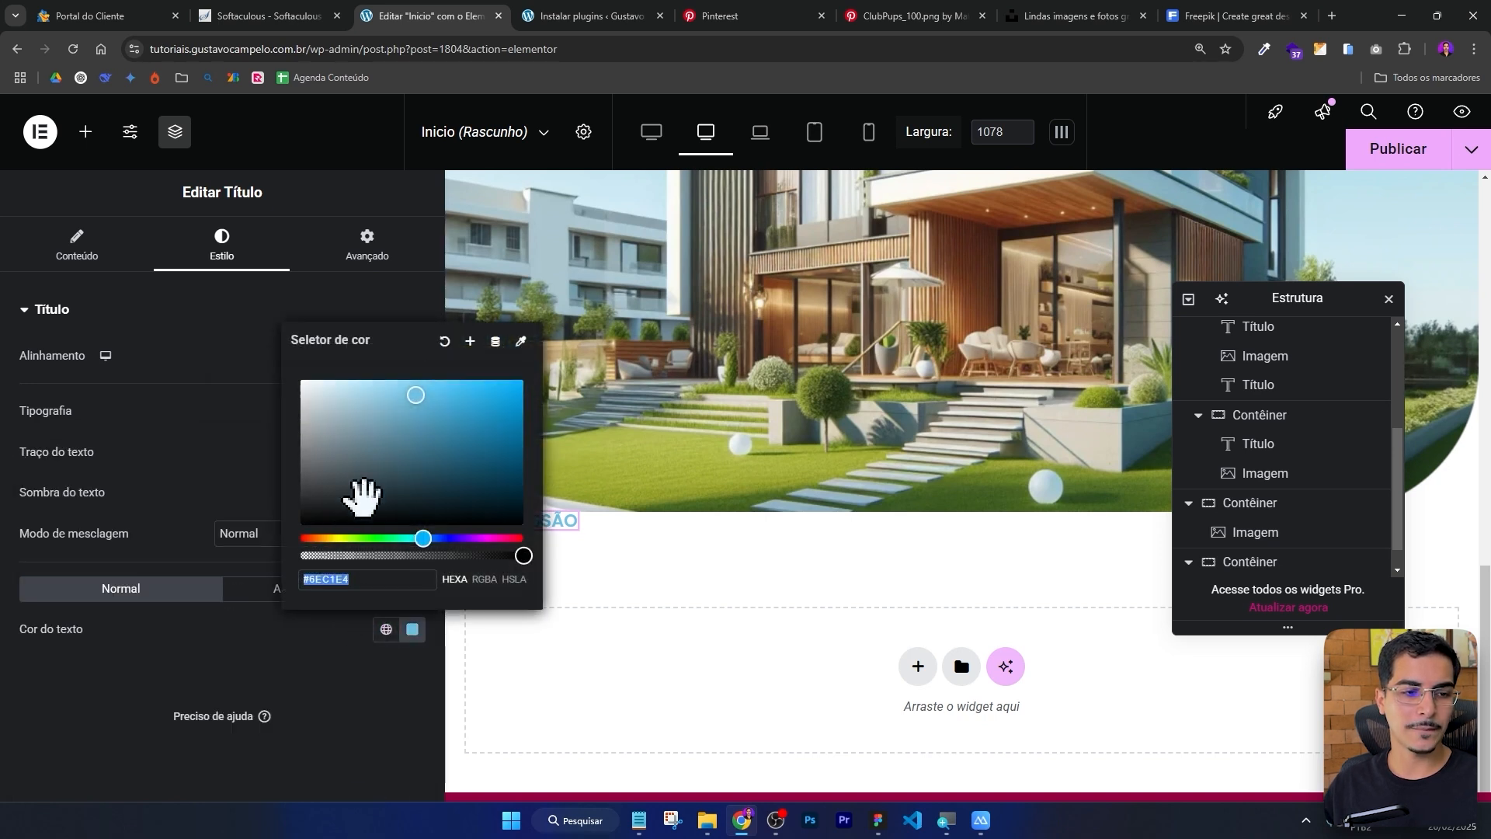
left_click_drag(360, 499, 250, 525)
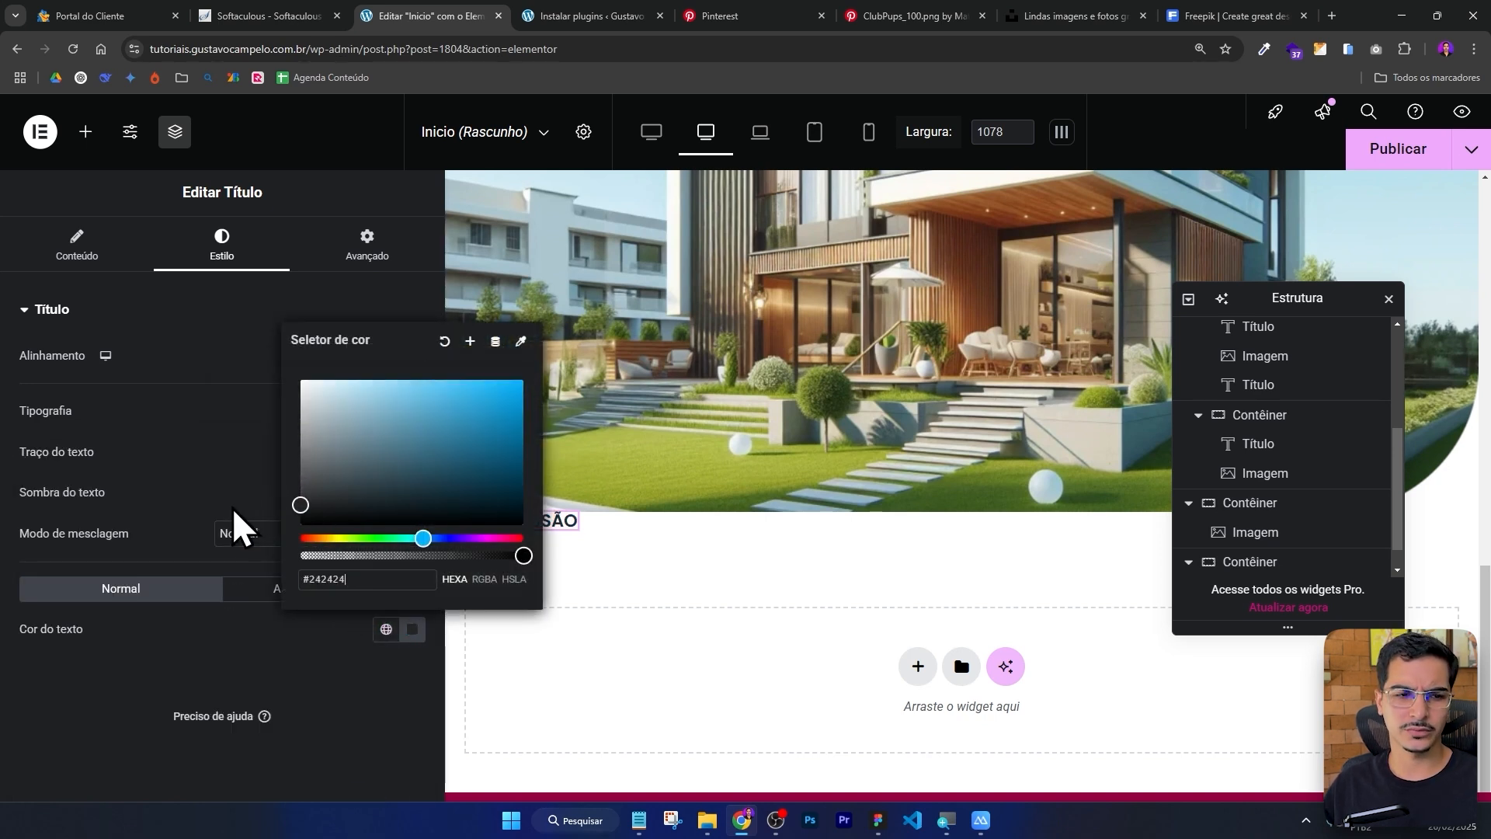
left_click(223, 510)
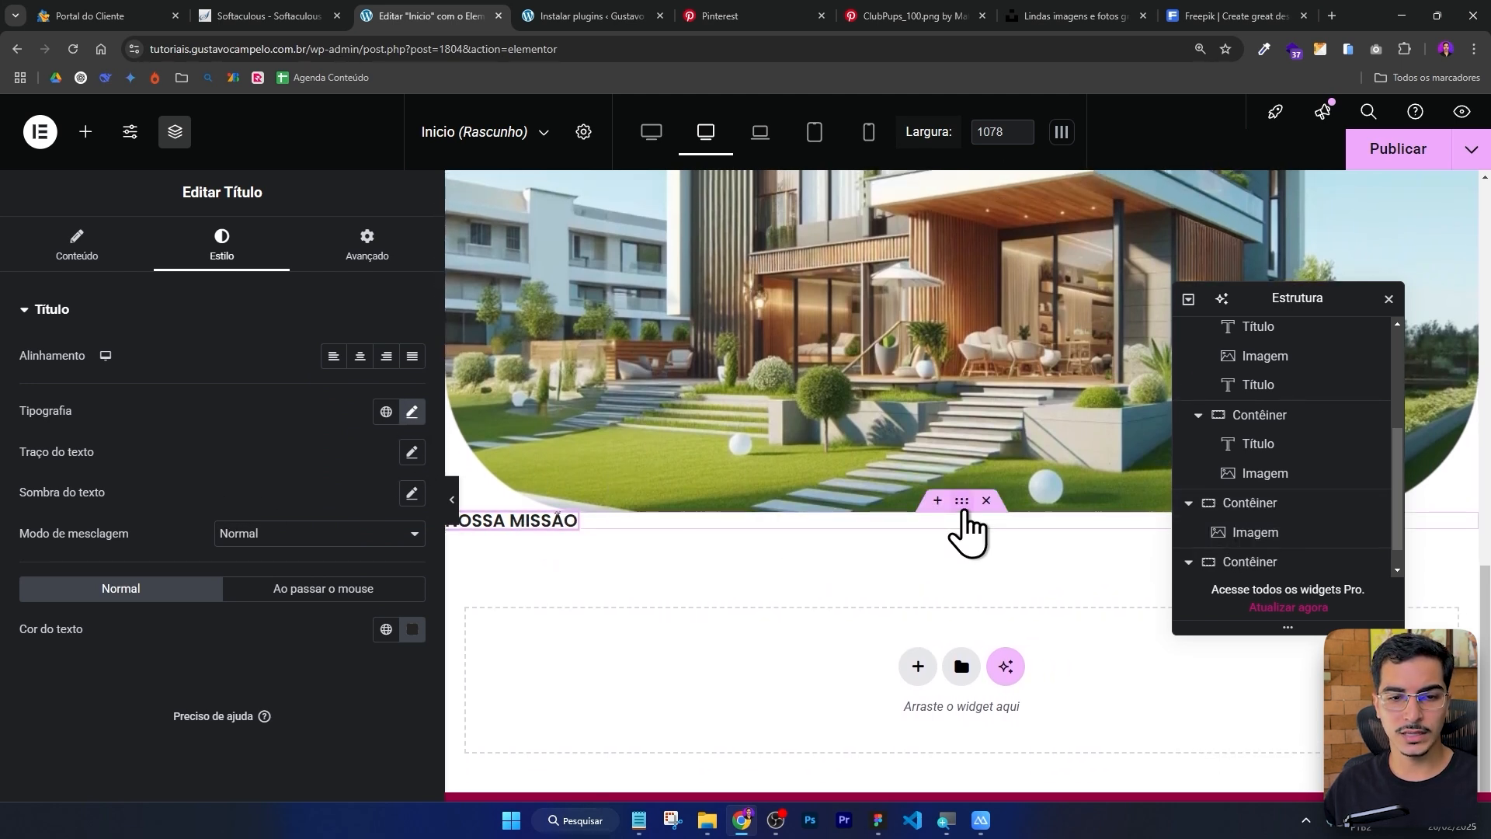
Set the section container's top padding to 60 px.
left_click(962, 501)
left_click(366, 247)
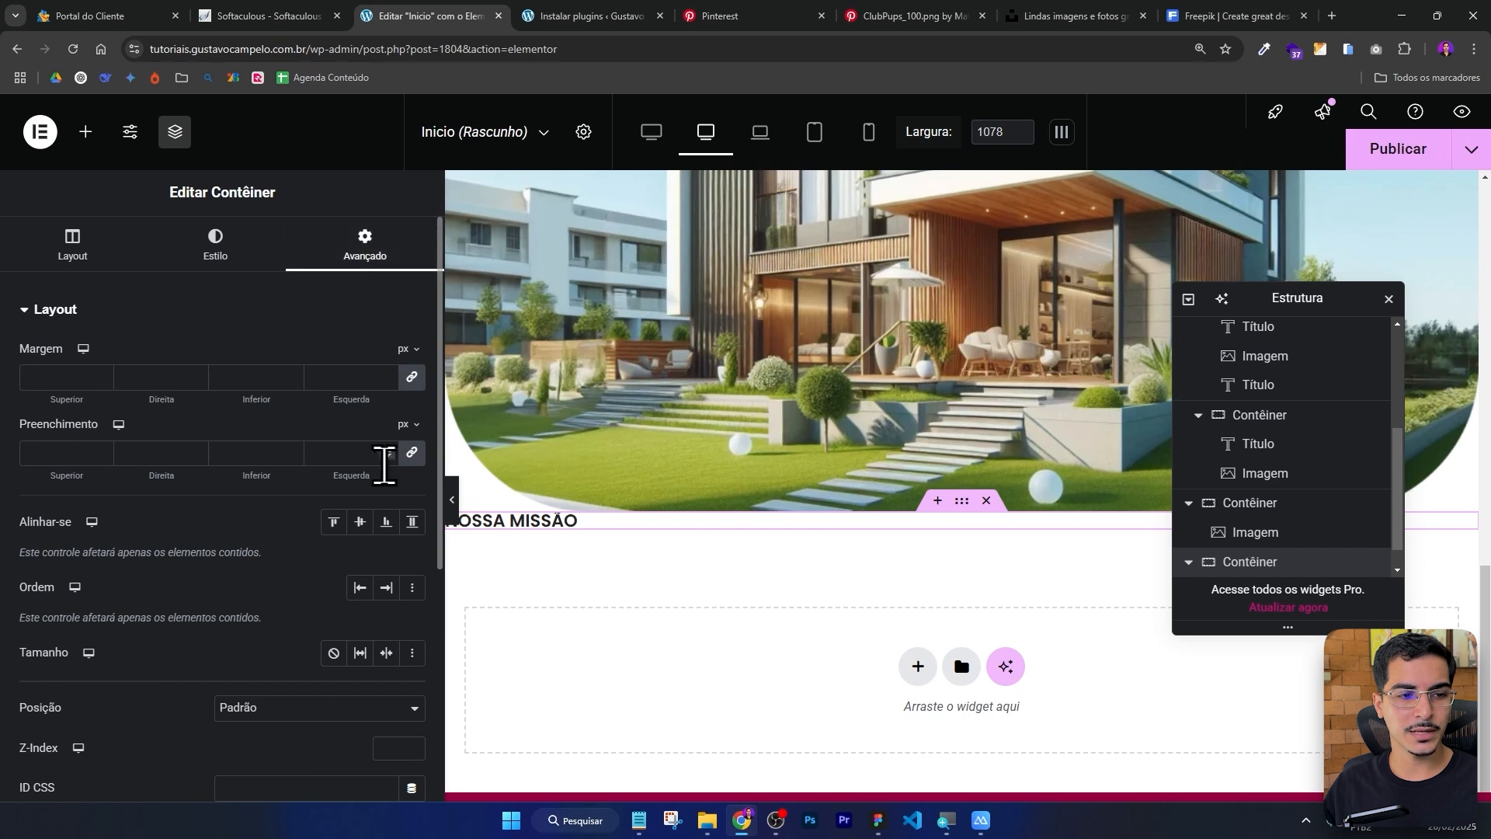
left_click(66, 452)
type("0")
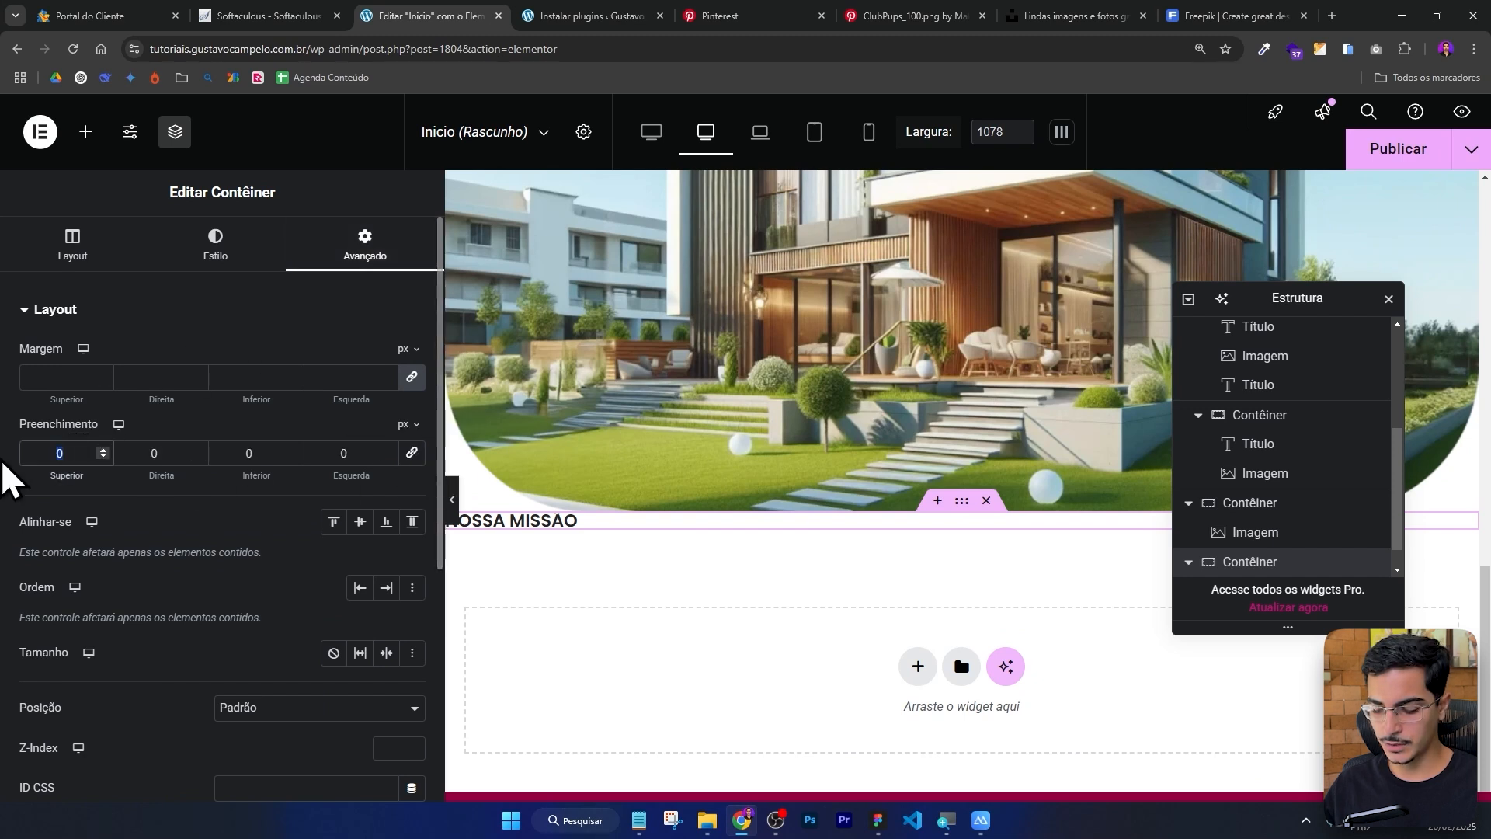
type("60")
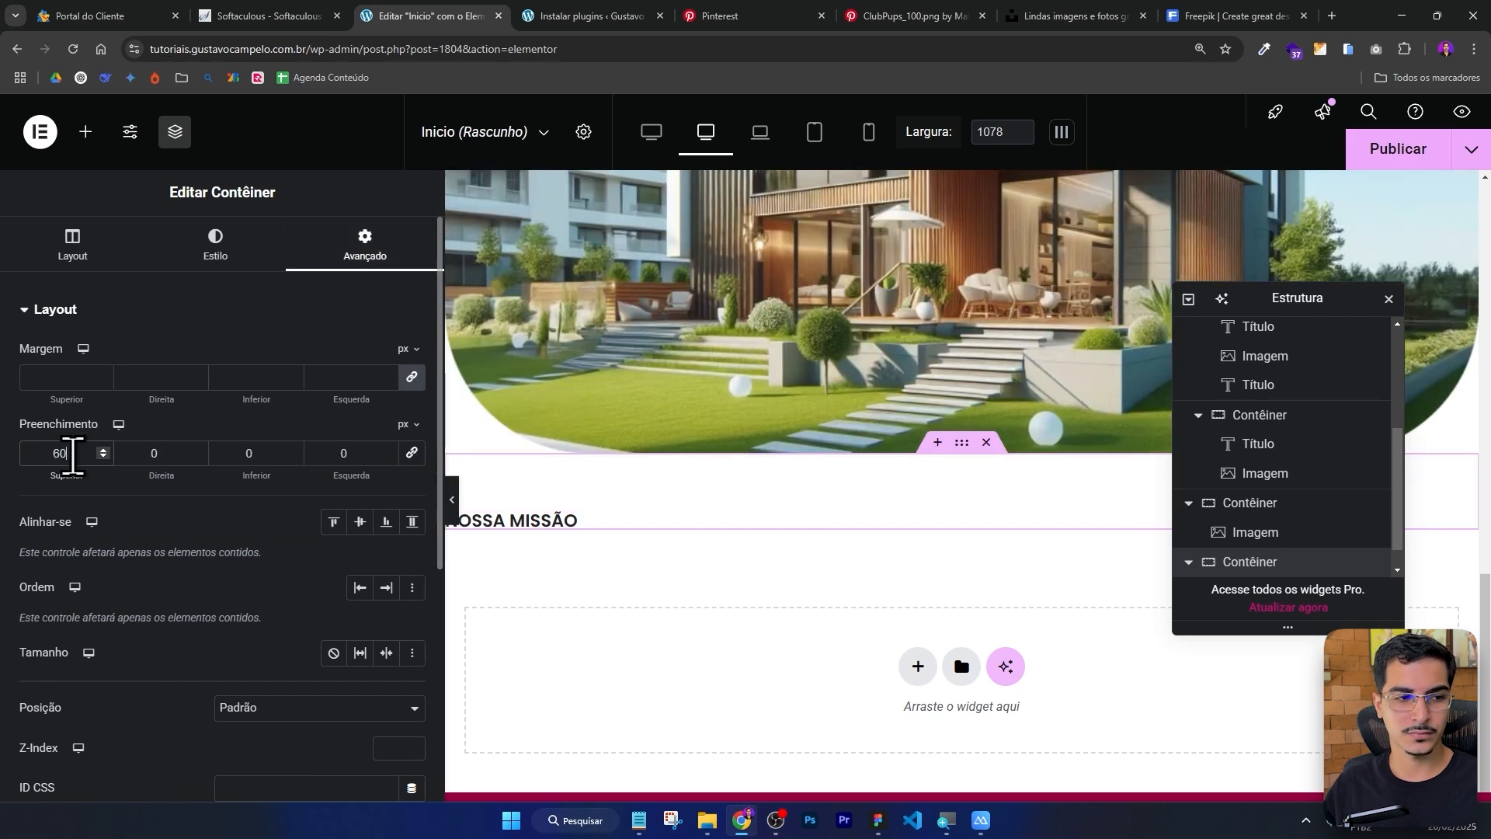
Add a Text Editor widget beside the heading and paste the mission paragraph copied from the Figma design.
left_click(85, 132)
left_click_drag(357, 645, 569, 543)
key("alt+Tab")
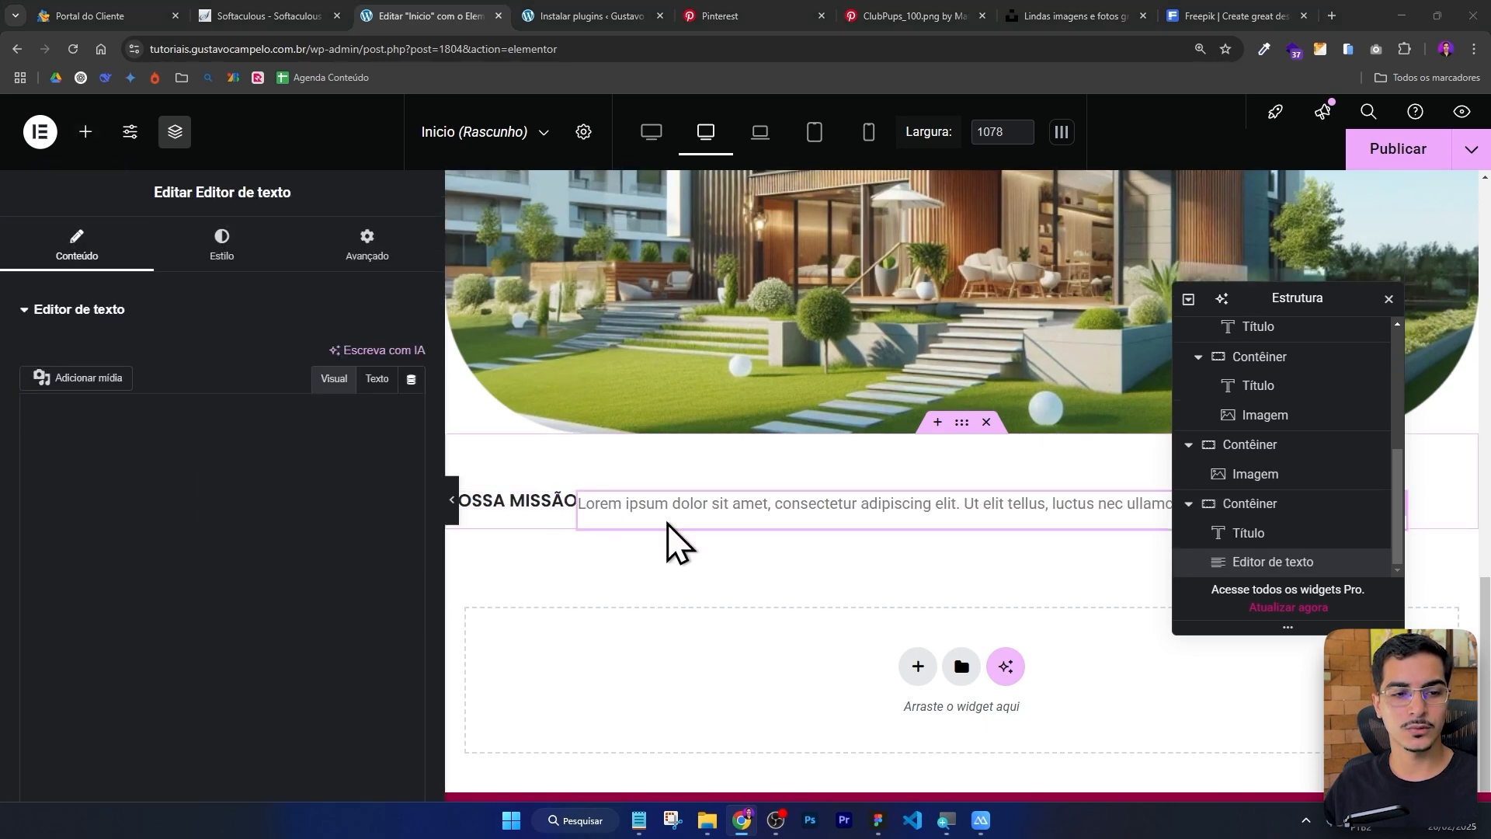
double_click(730, 383)
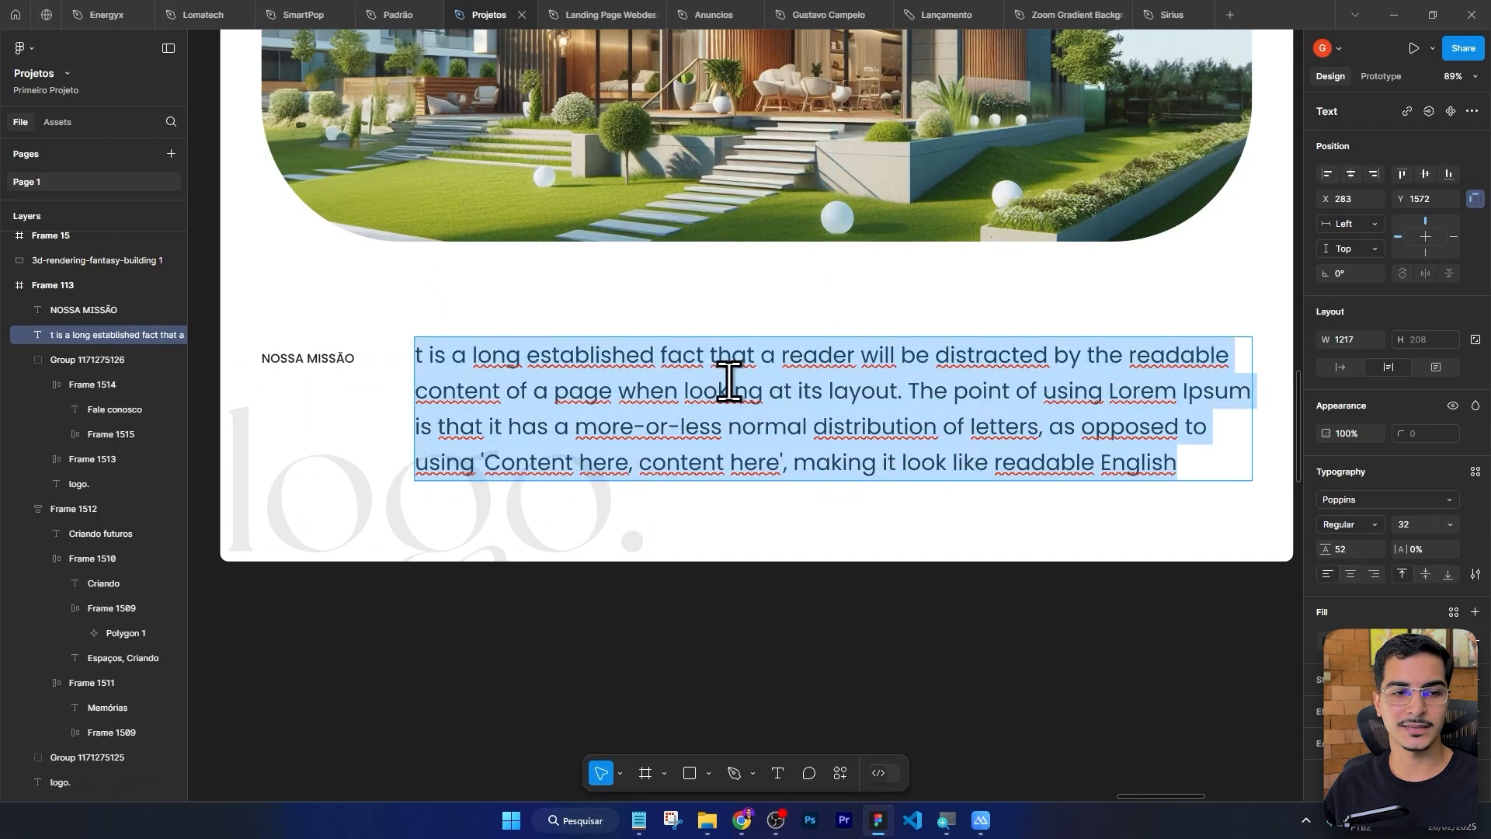
key("ctrl+c")
key("alt+Tab")
left_click(233, 566)
key("ctrl+v")
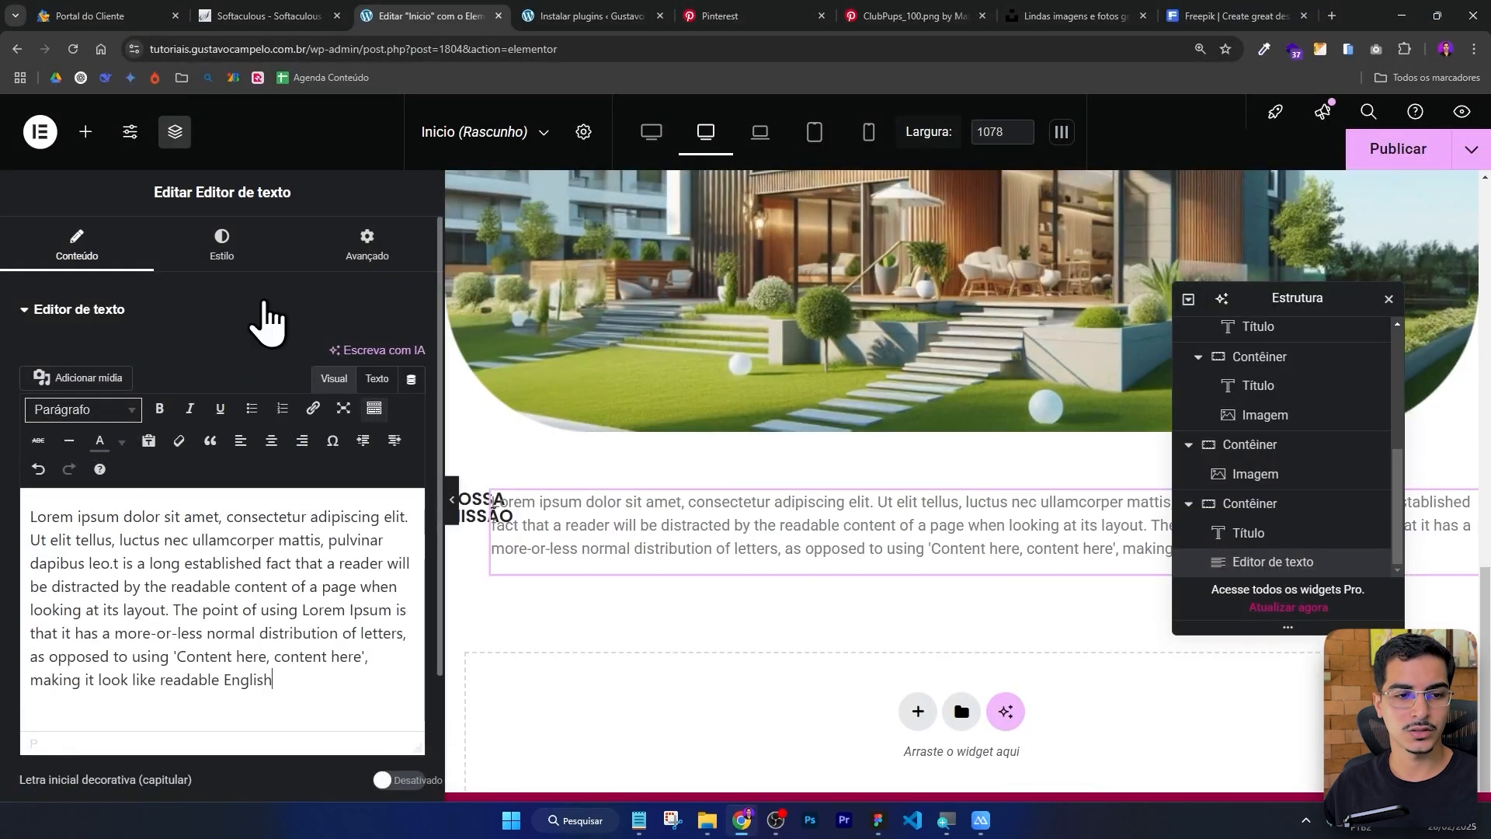
Increase the paragraph's font size with the typography size slider.
left_click(225, 247)
left_click(412, 438)
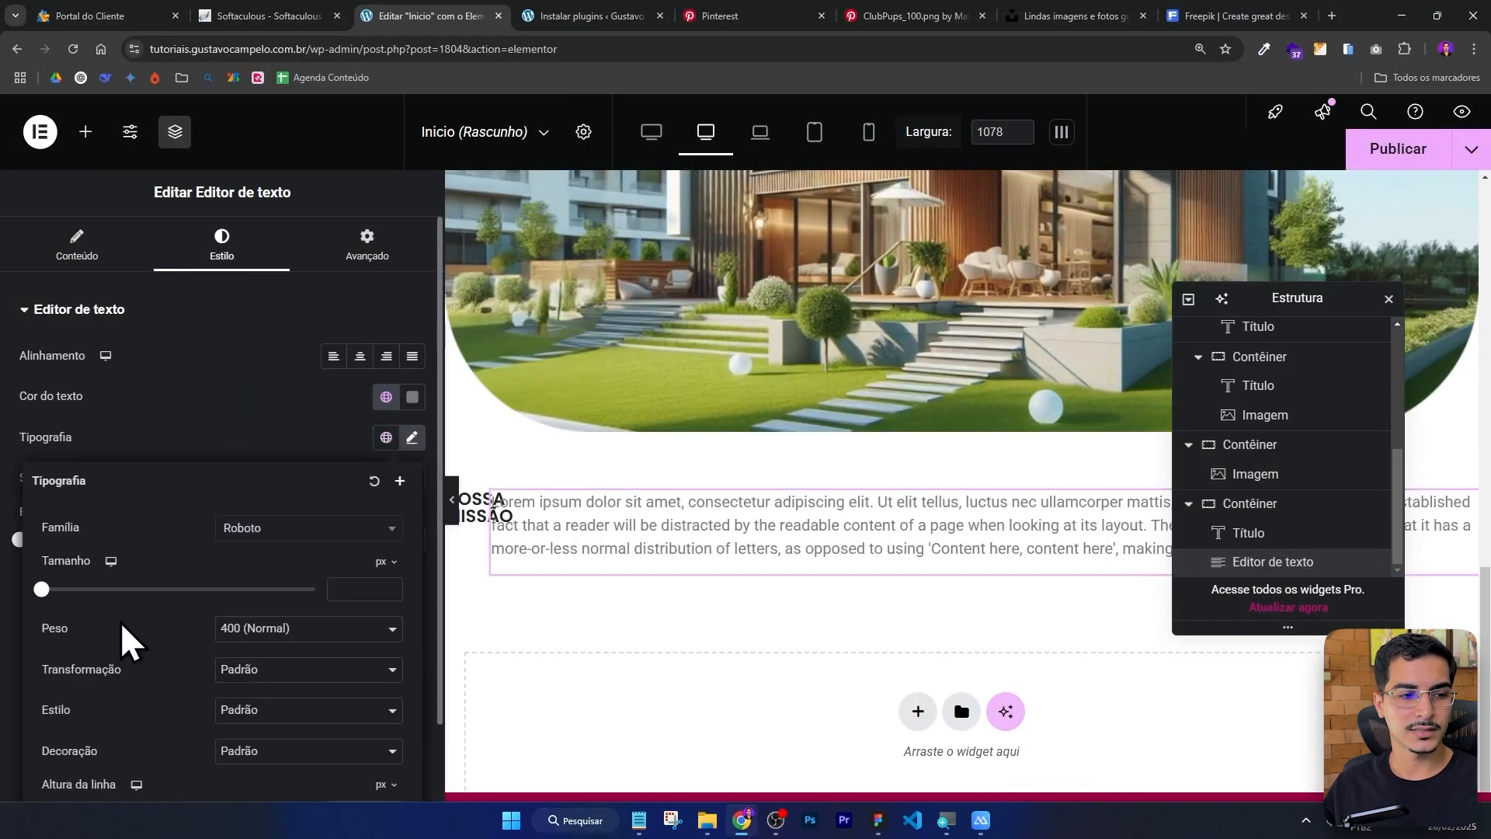
left_click_drag(41, 589, 85, 590)
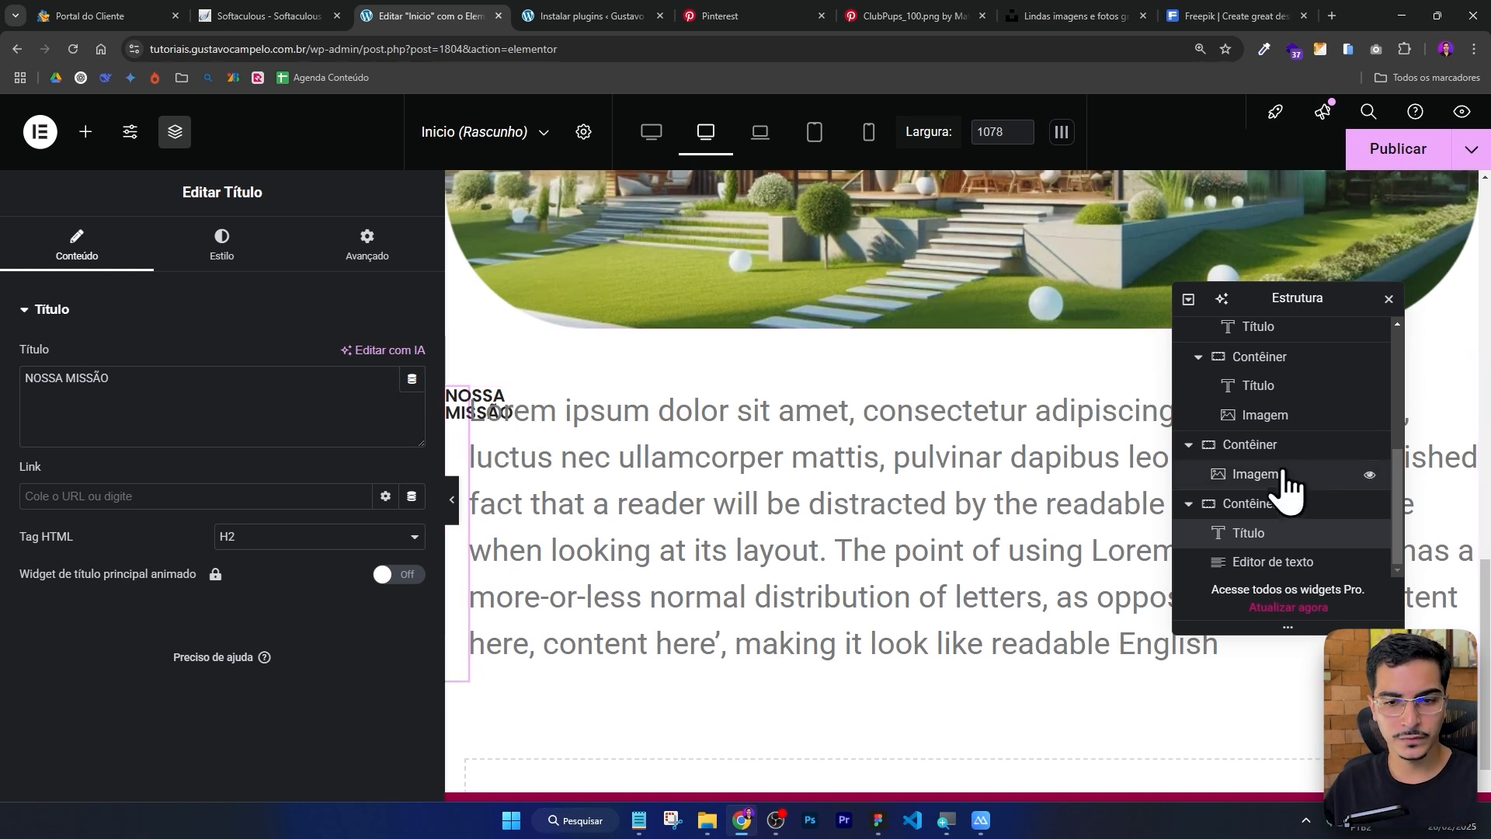
Give the NOSSA MISSÃO heading a custom width of 880 px.
left_click(365, 262)
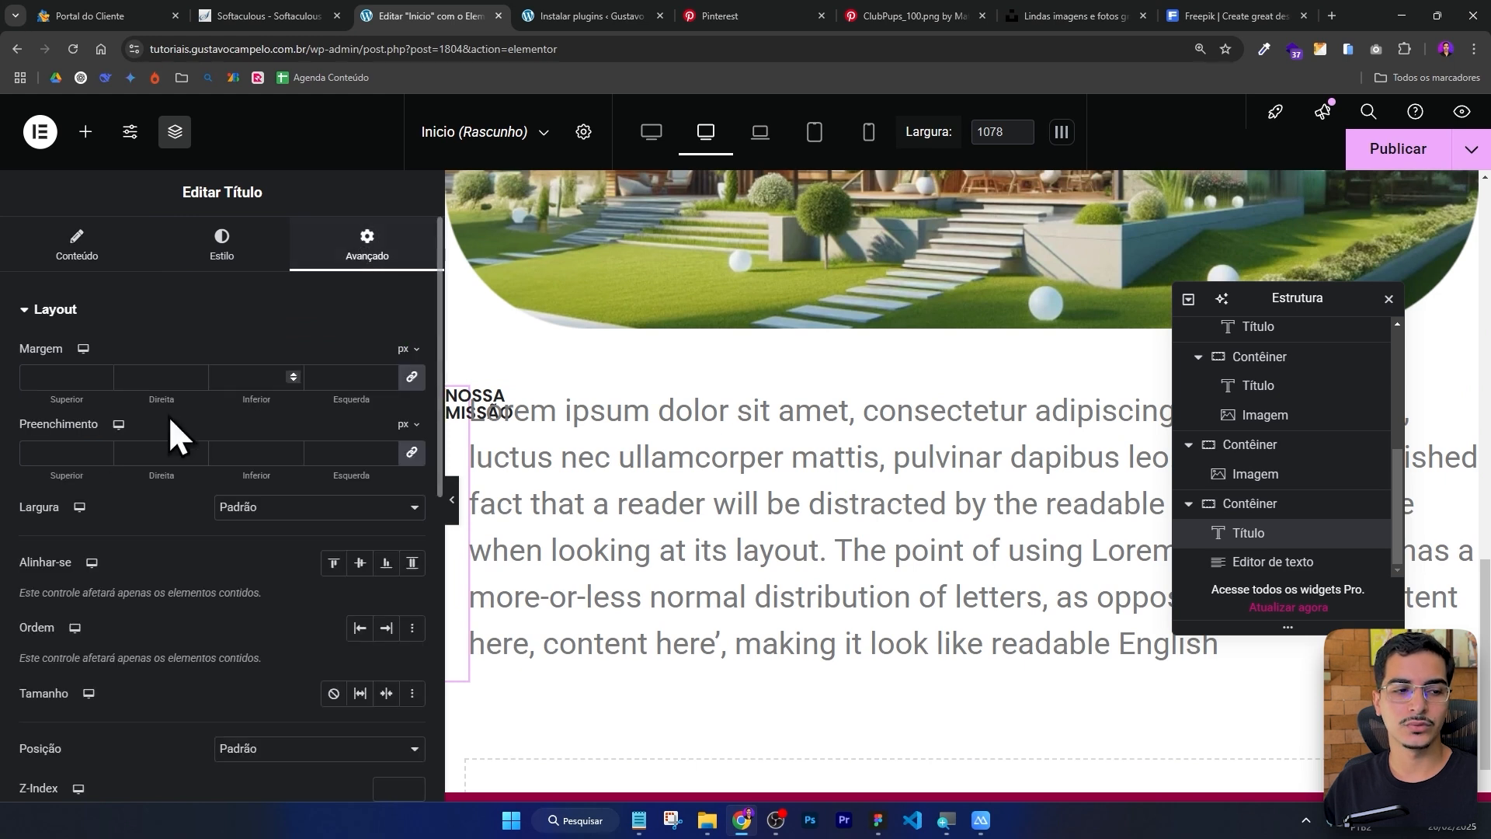
left_click(235, 512)
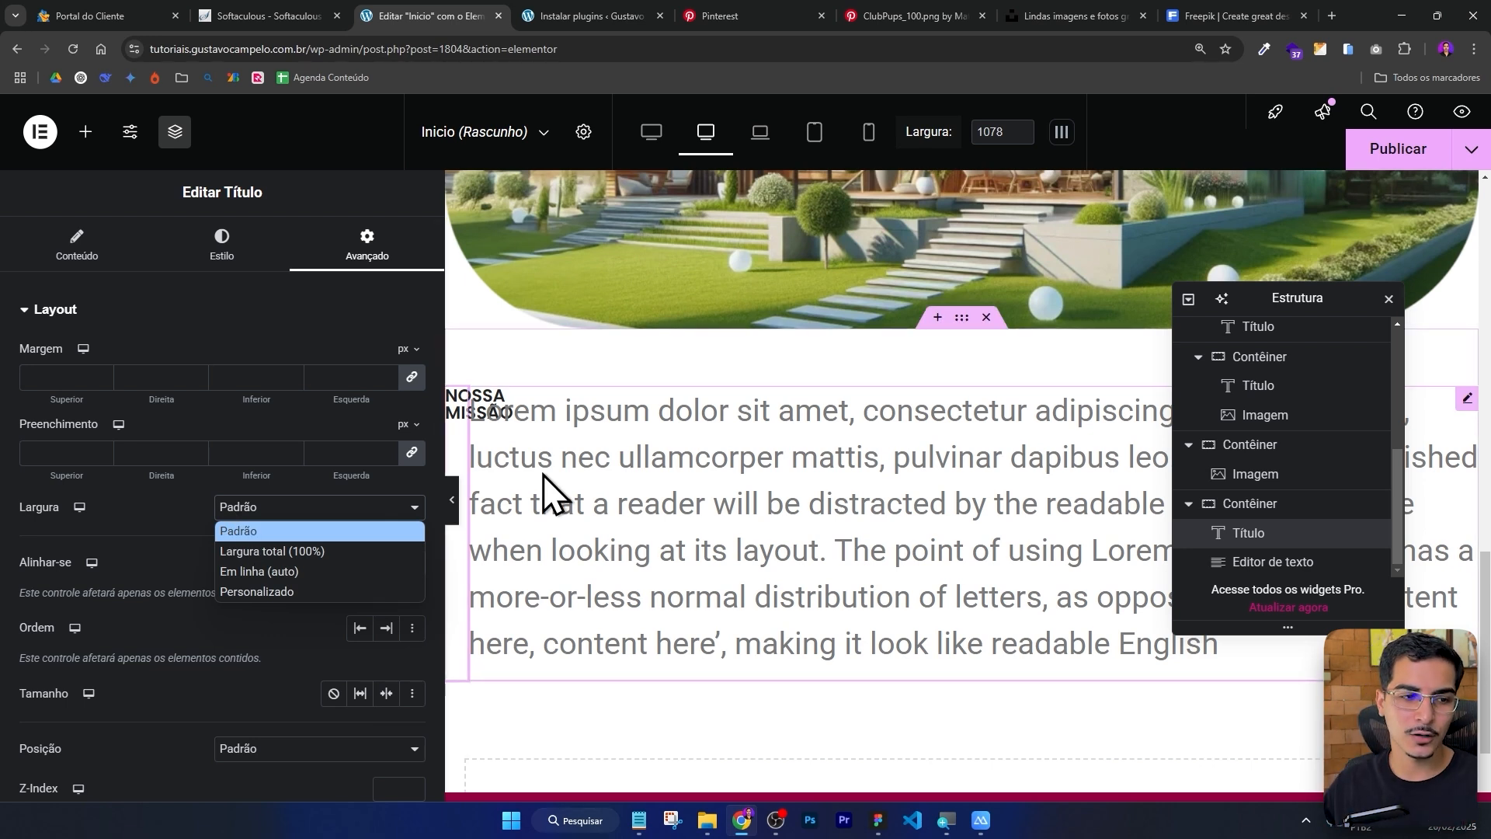
left_click(274, 591)
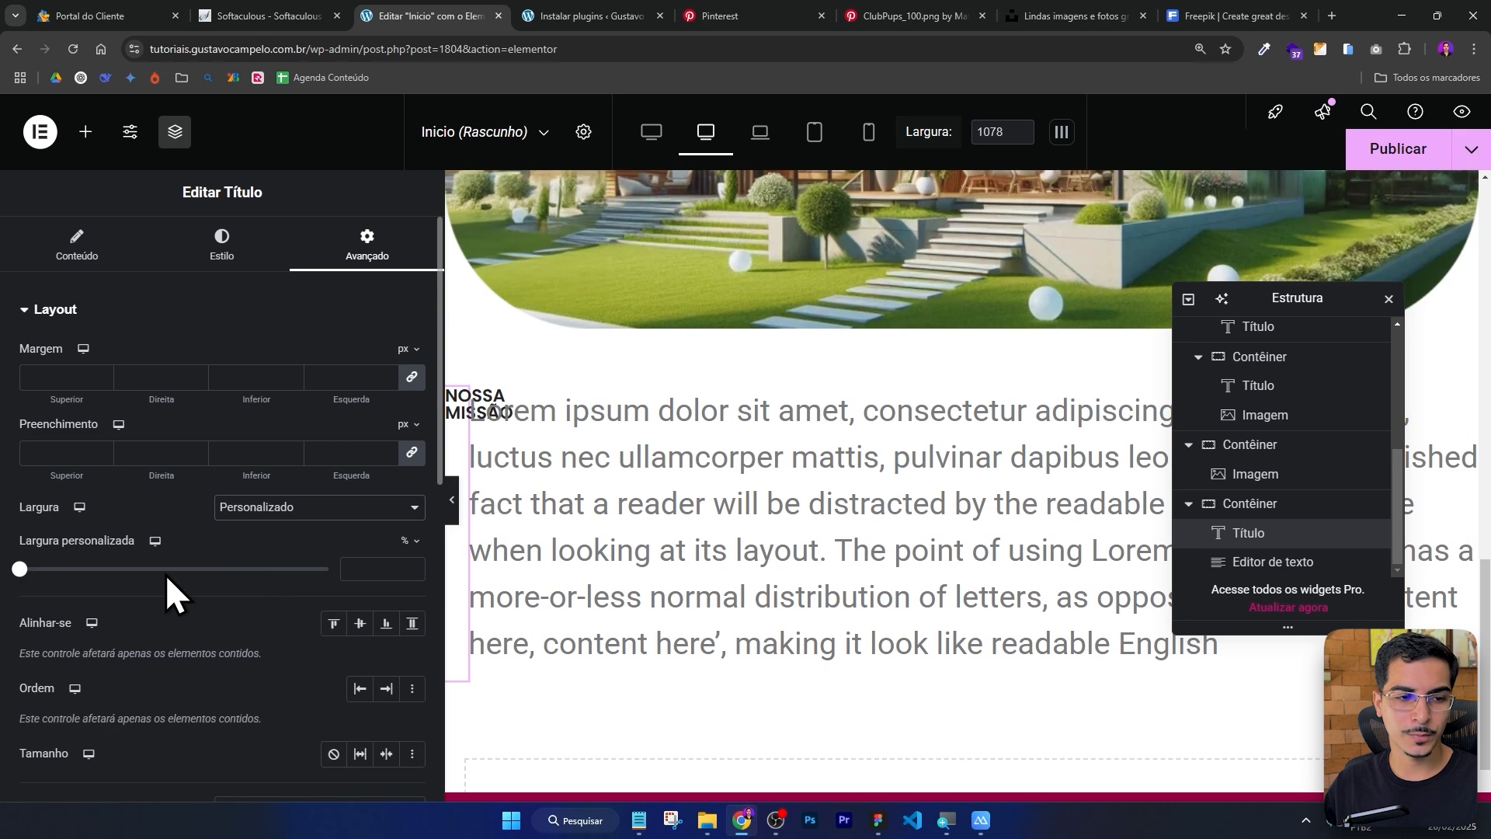
left_click(407, 540)
left_click(390, 558)
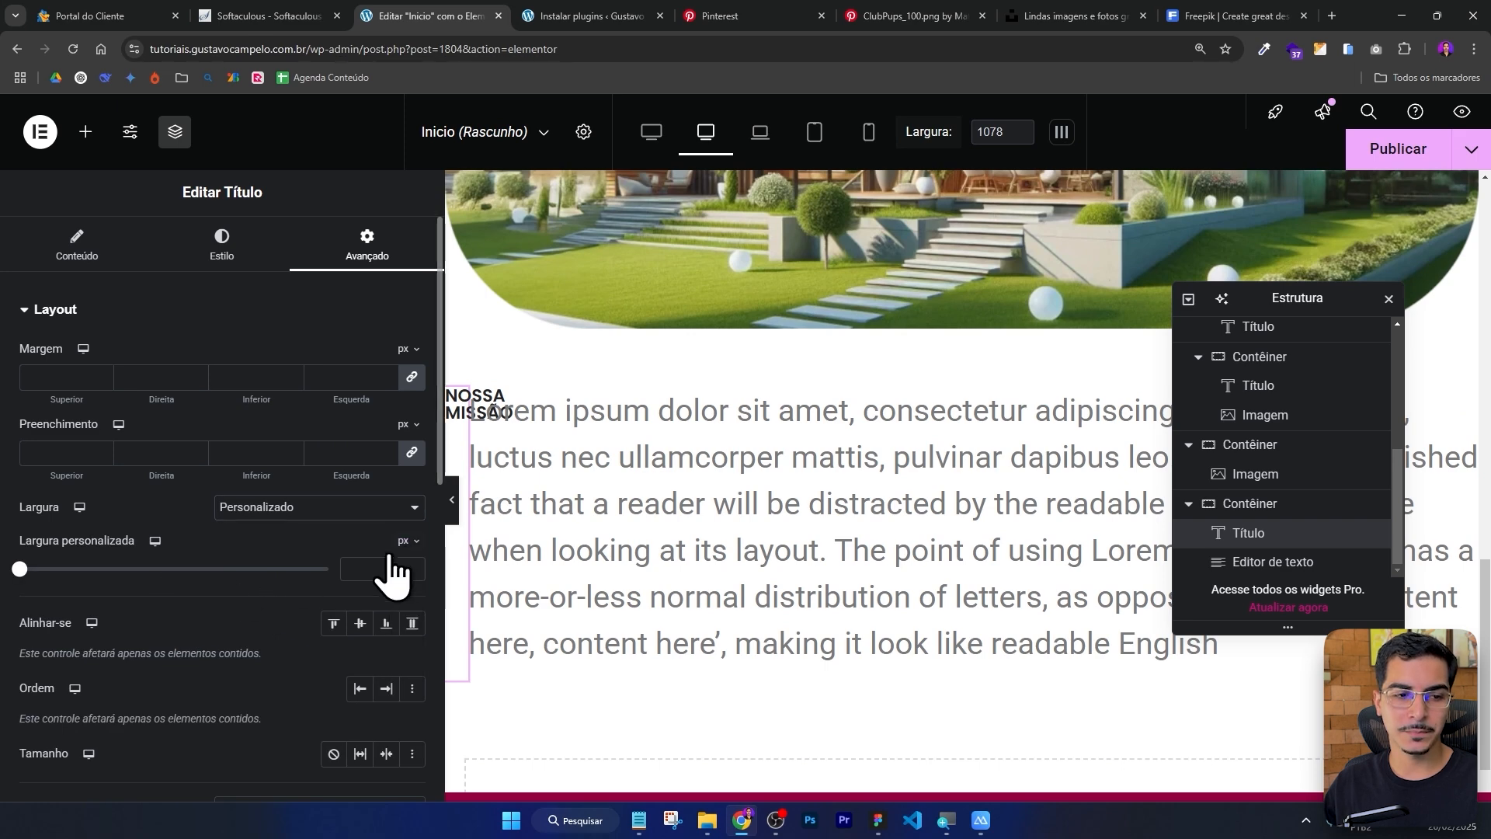
left_click_drag(19, 569, 291, 571)
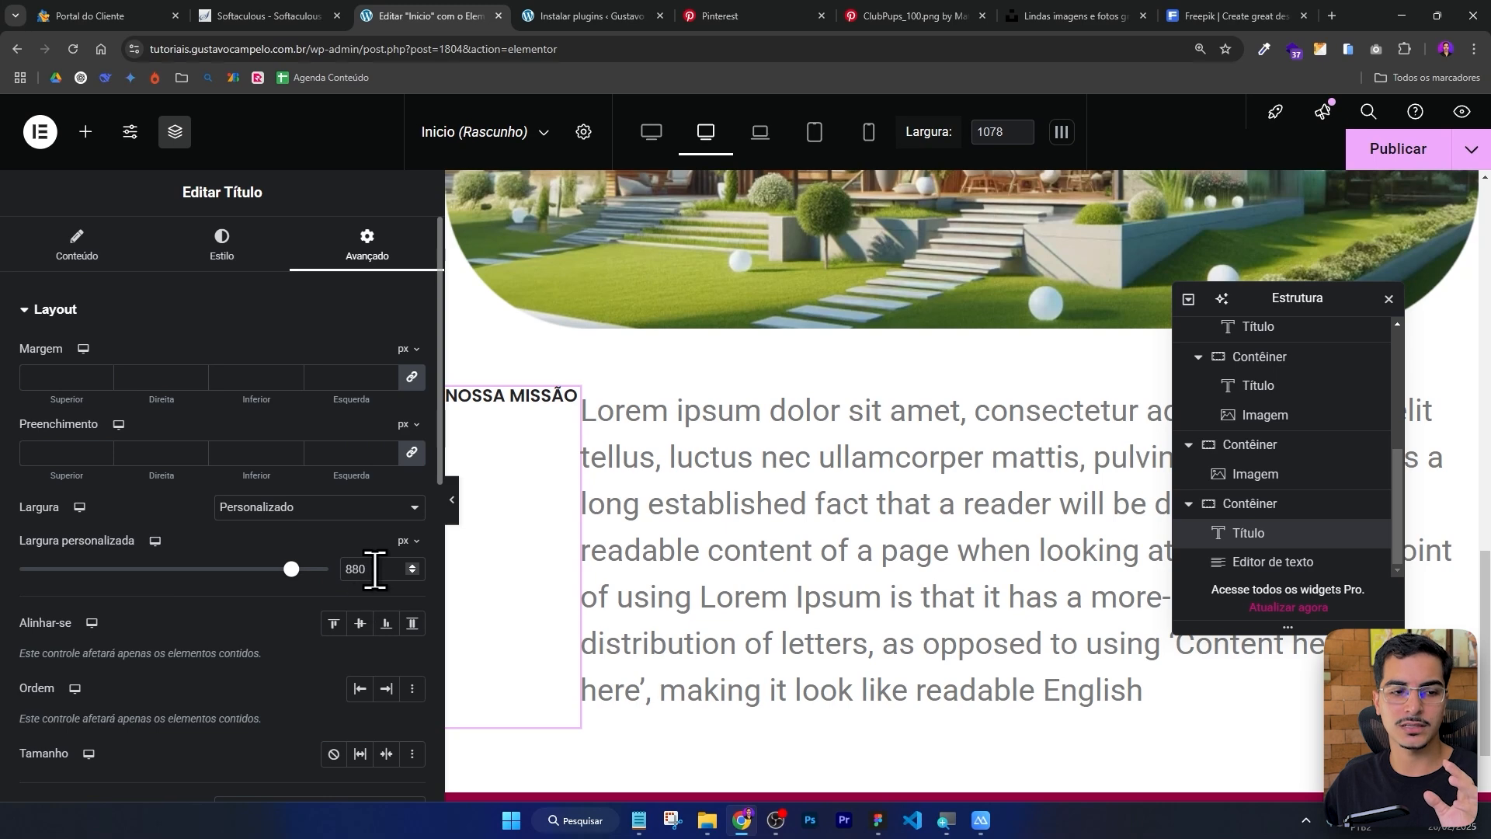
Set the section container's left and right padding to 52 px.
left_click(453, 500)
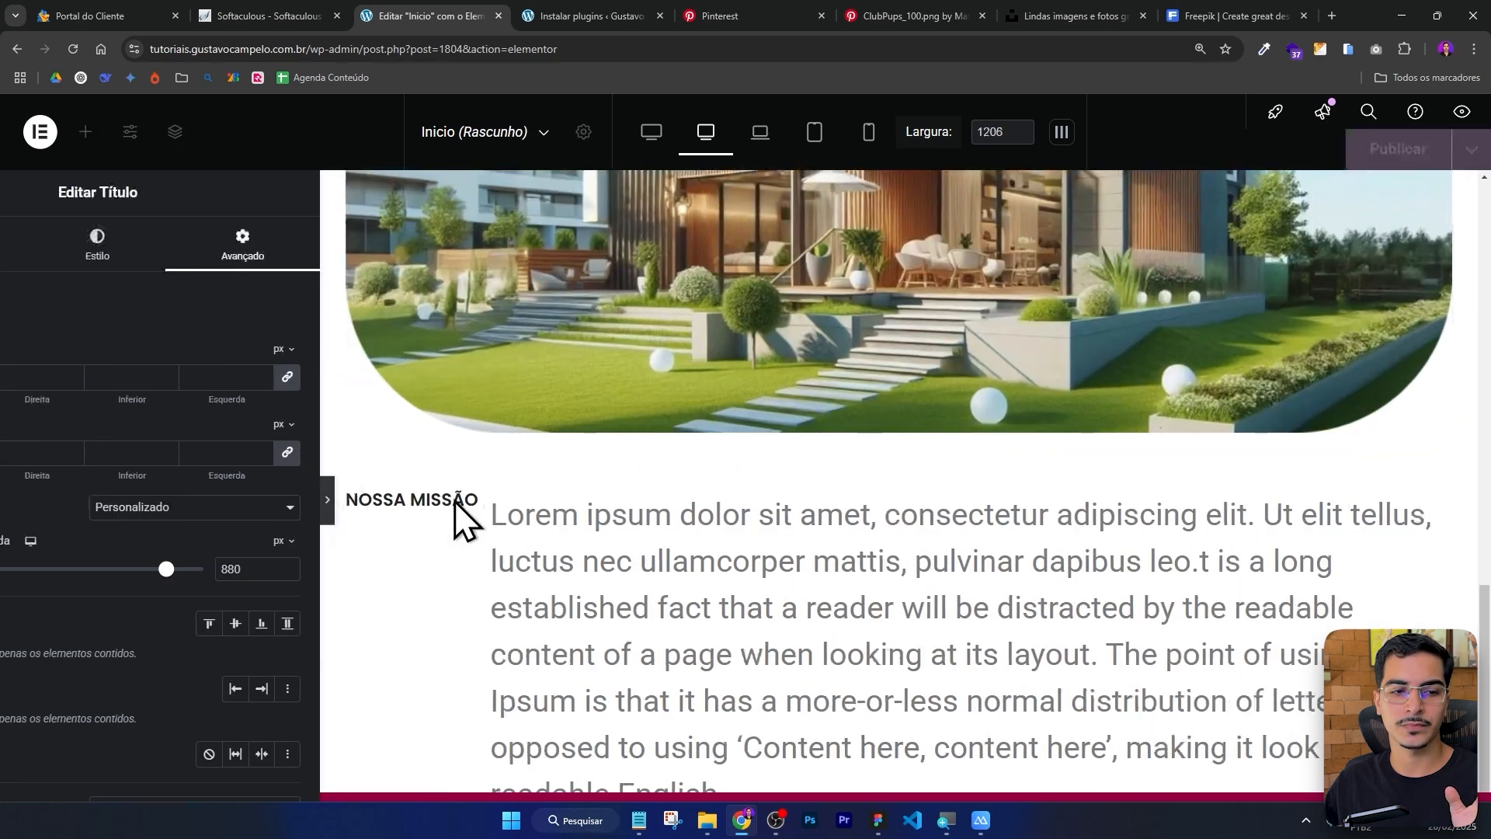
left_click(8, 501)
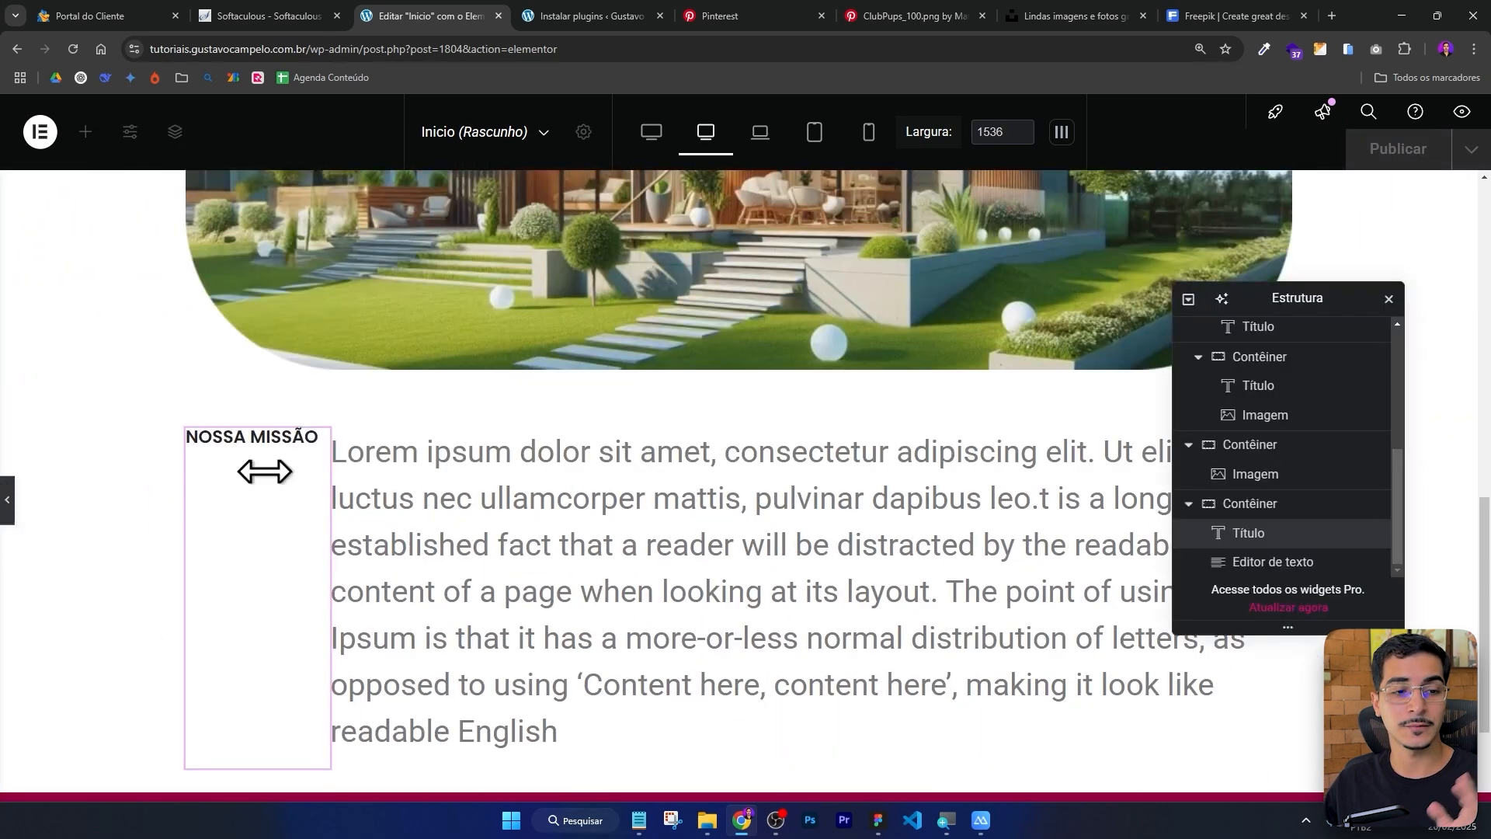
left_click(963, 318)
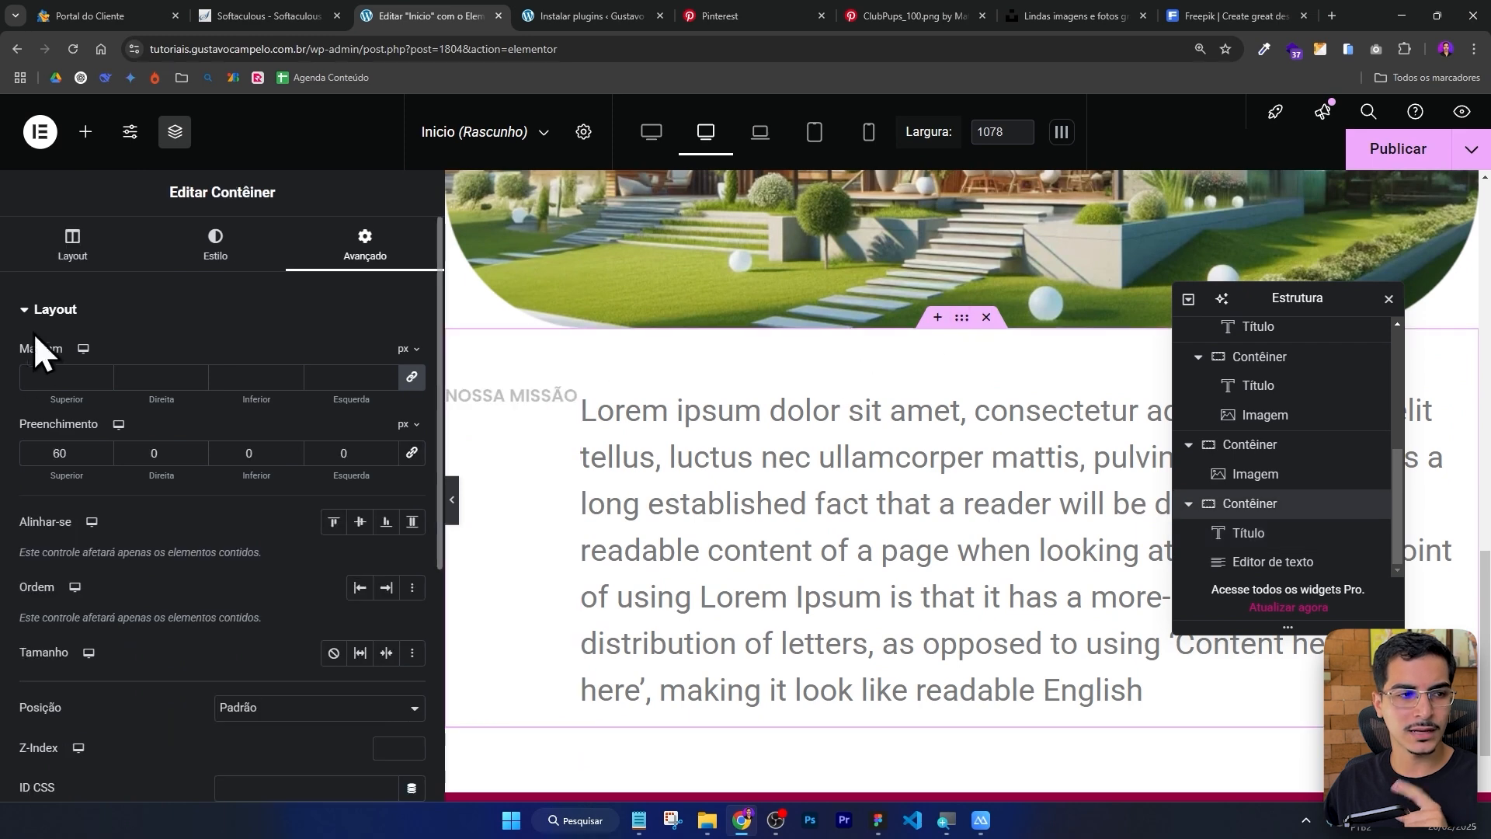
left_click(78, 248)
left_click(330, 412)
left_click(289, 456)
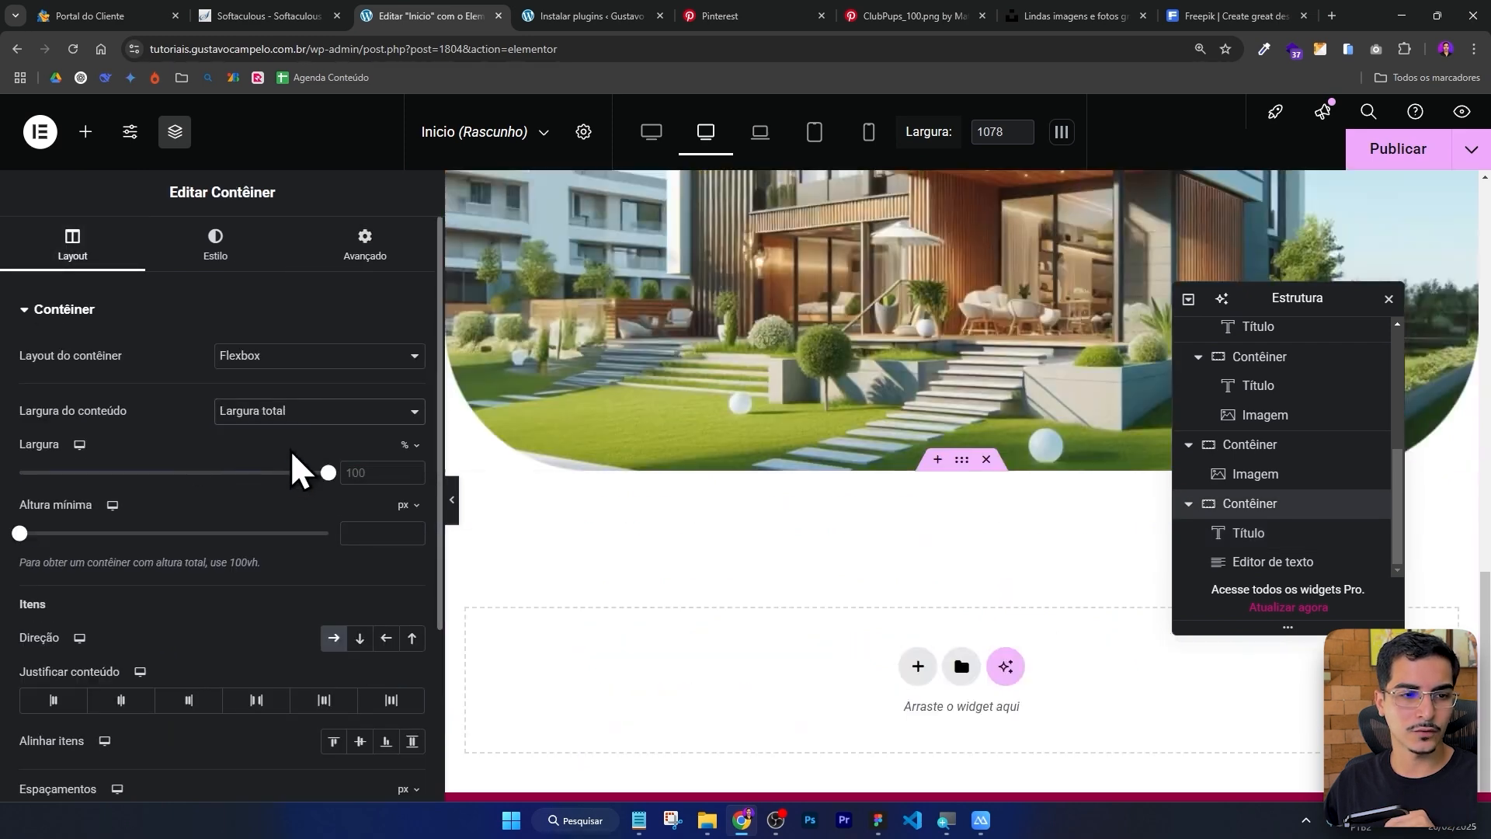
left_click(362, 250)
double_click(362, 453)
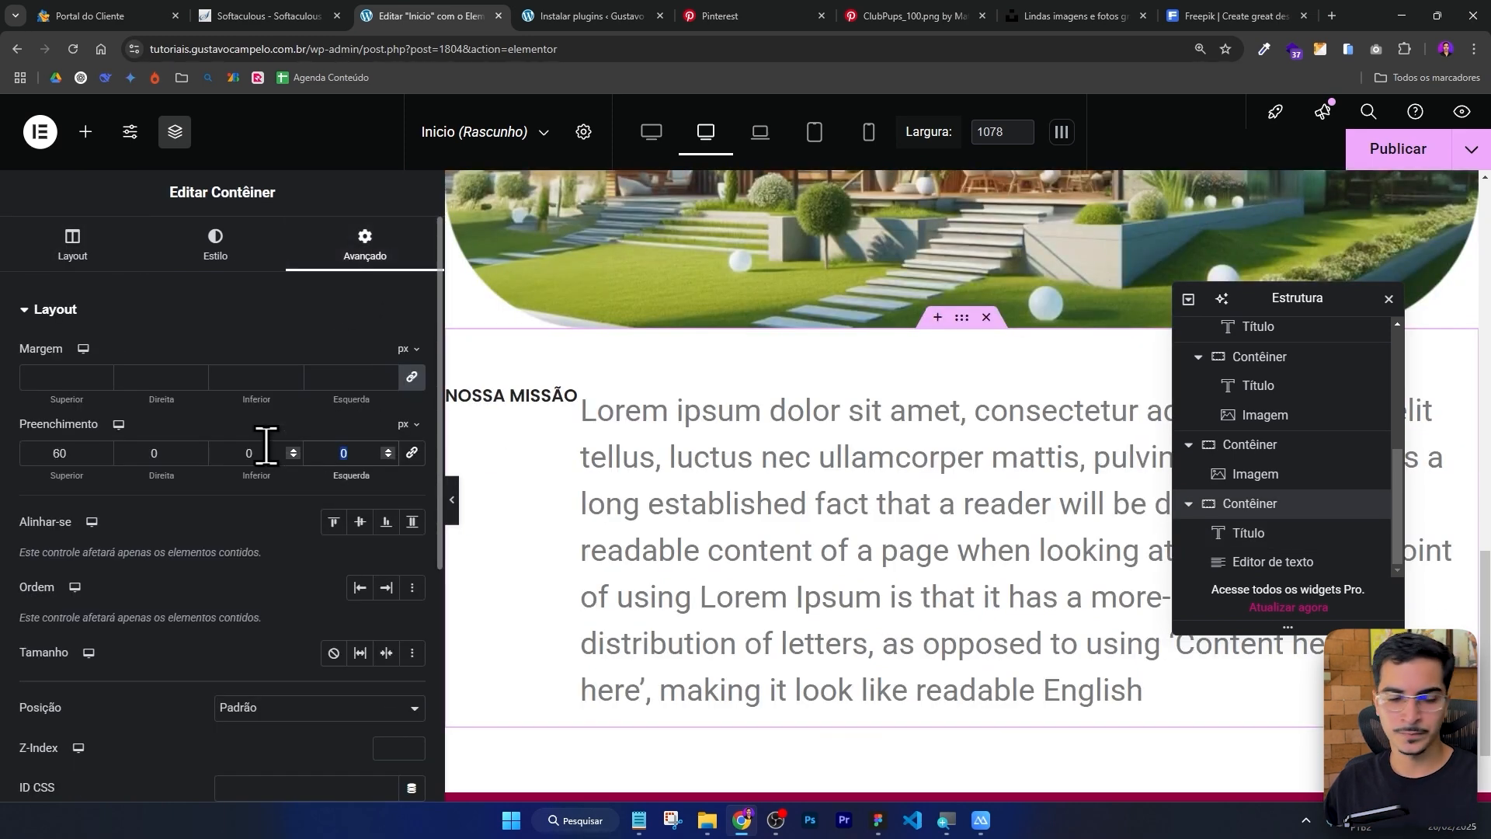
type("52")
left_click_drag(168, 459, 27, 459)
type("52")
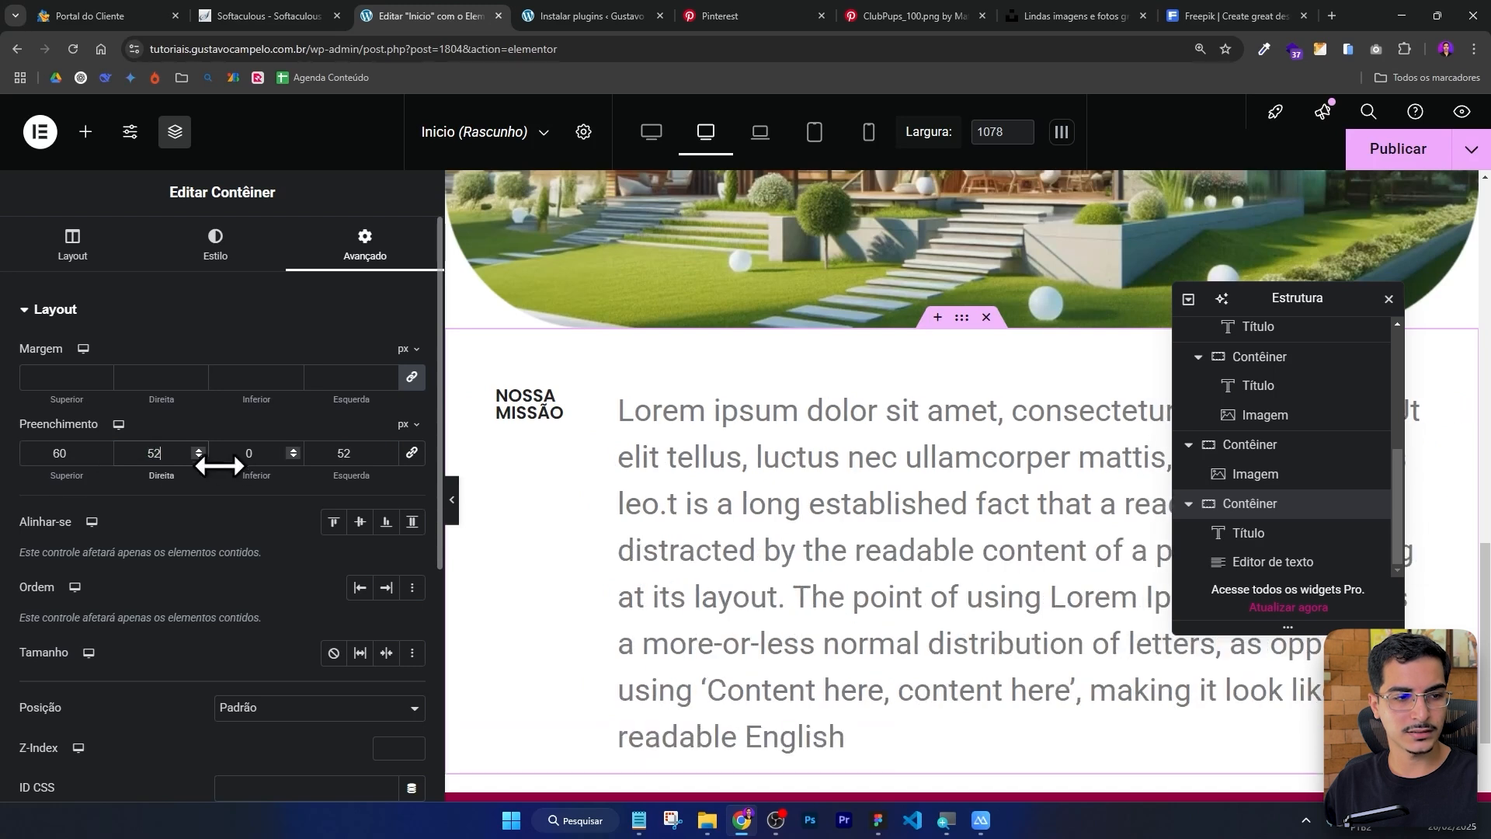
double_click(260, 453)
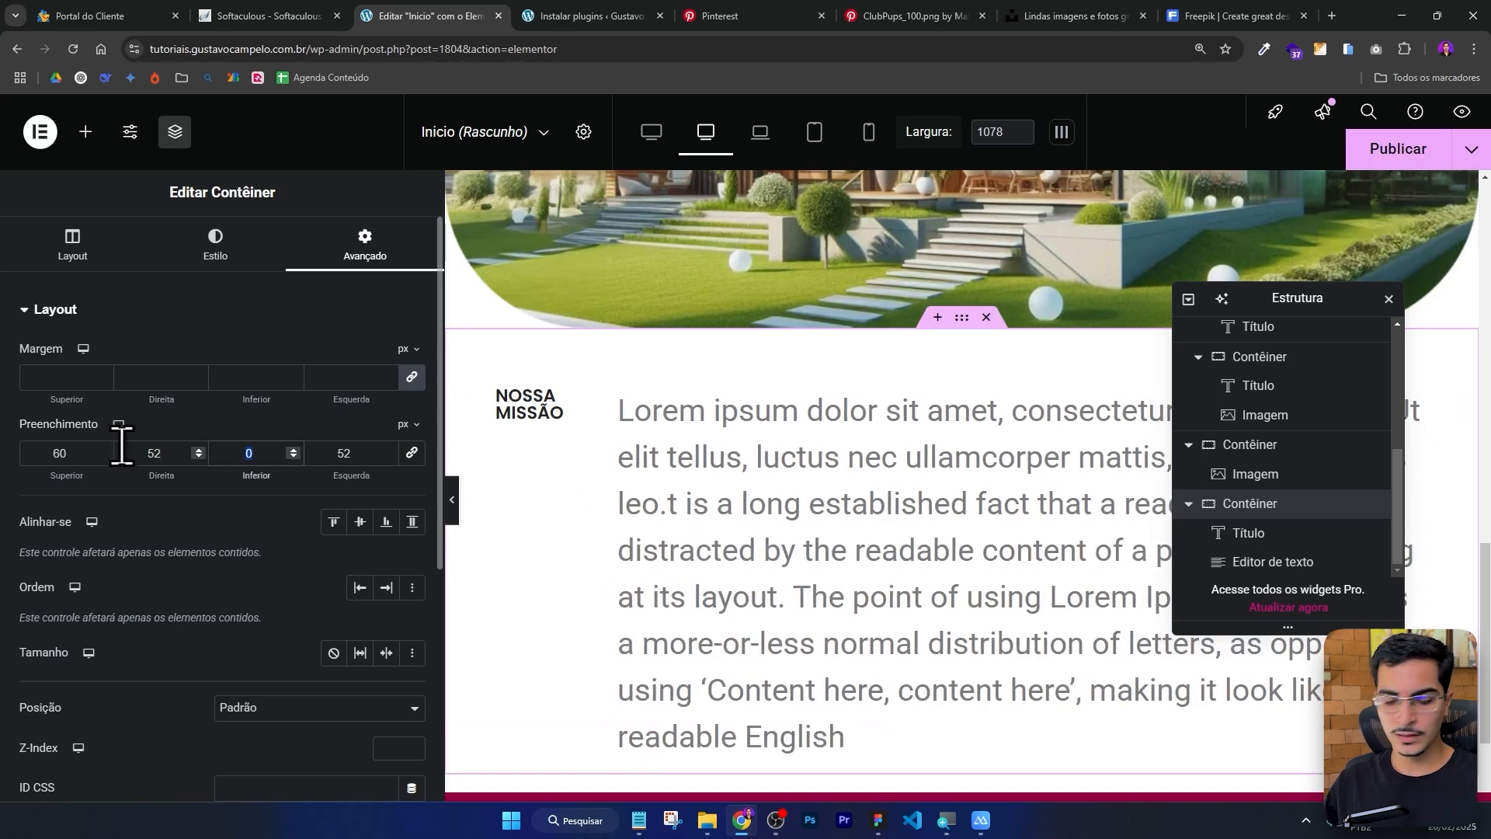
Set the heading's custom width to 1000 px.
left_click(559, 403)
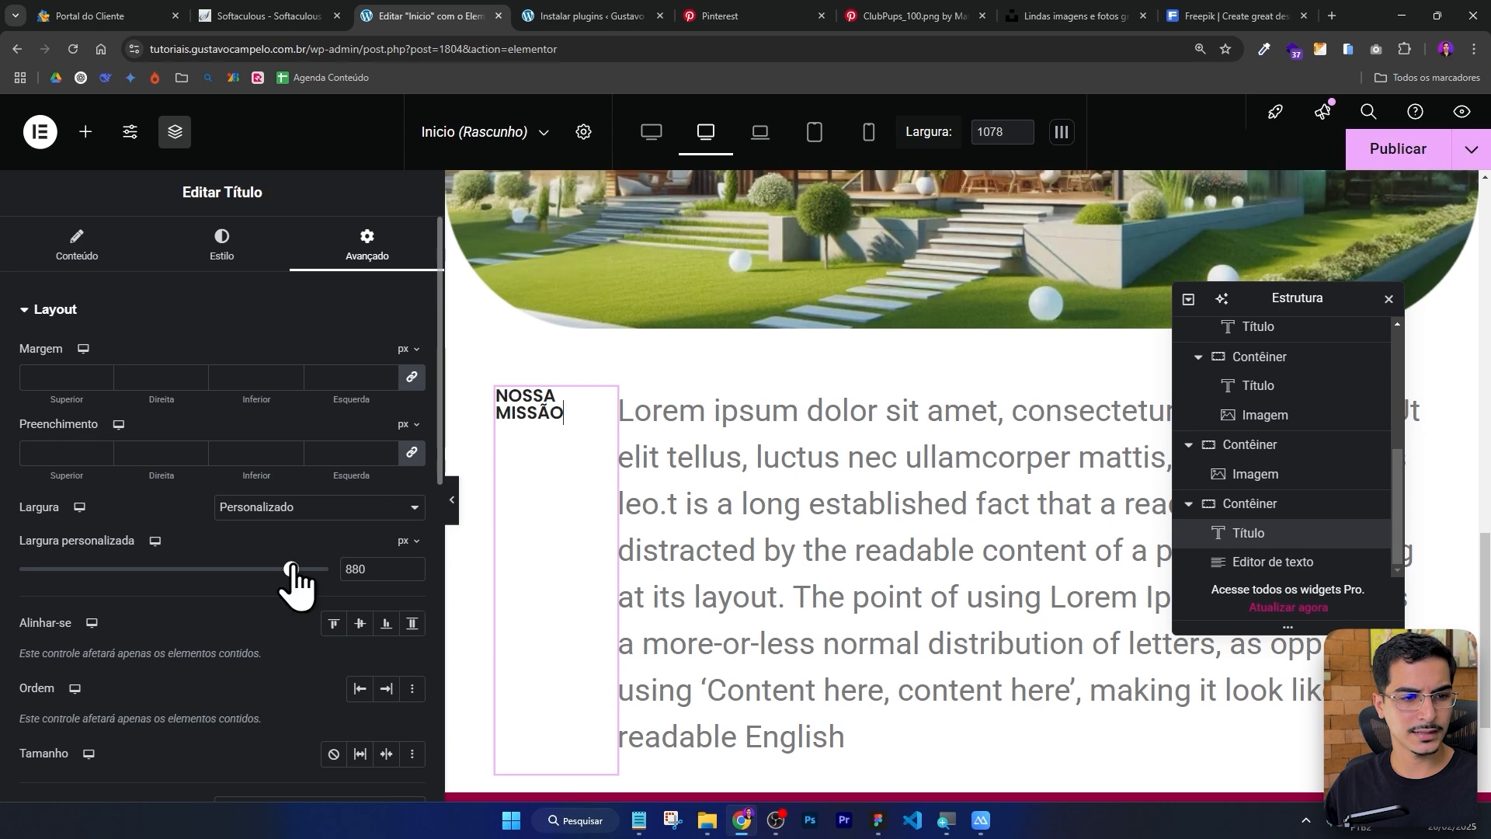
left_click_drag(292, 568, 326, 570)
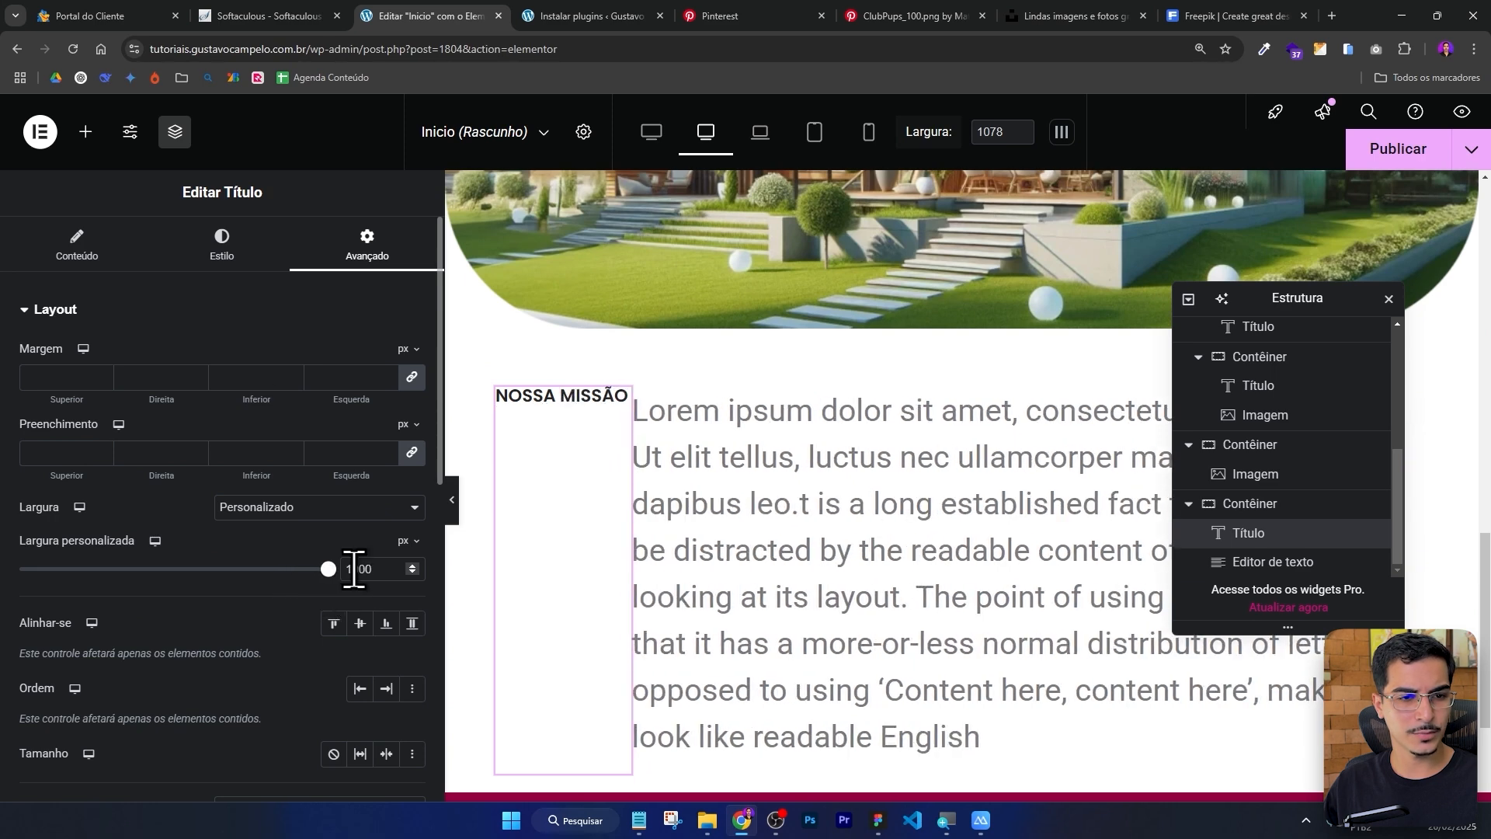
Preview the section and examine the large logo text layer in the Figma design.
left_click(452, 499)
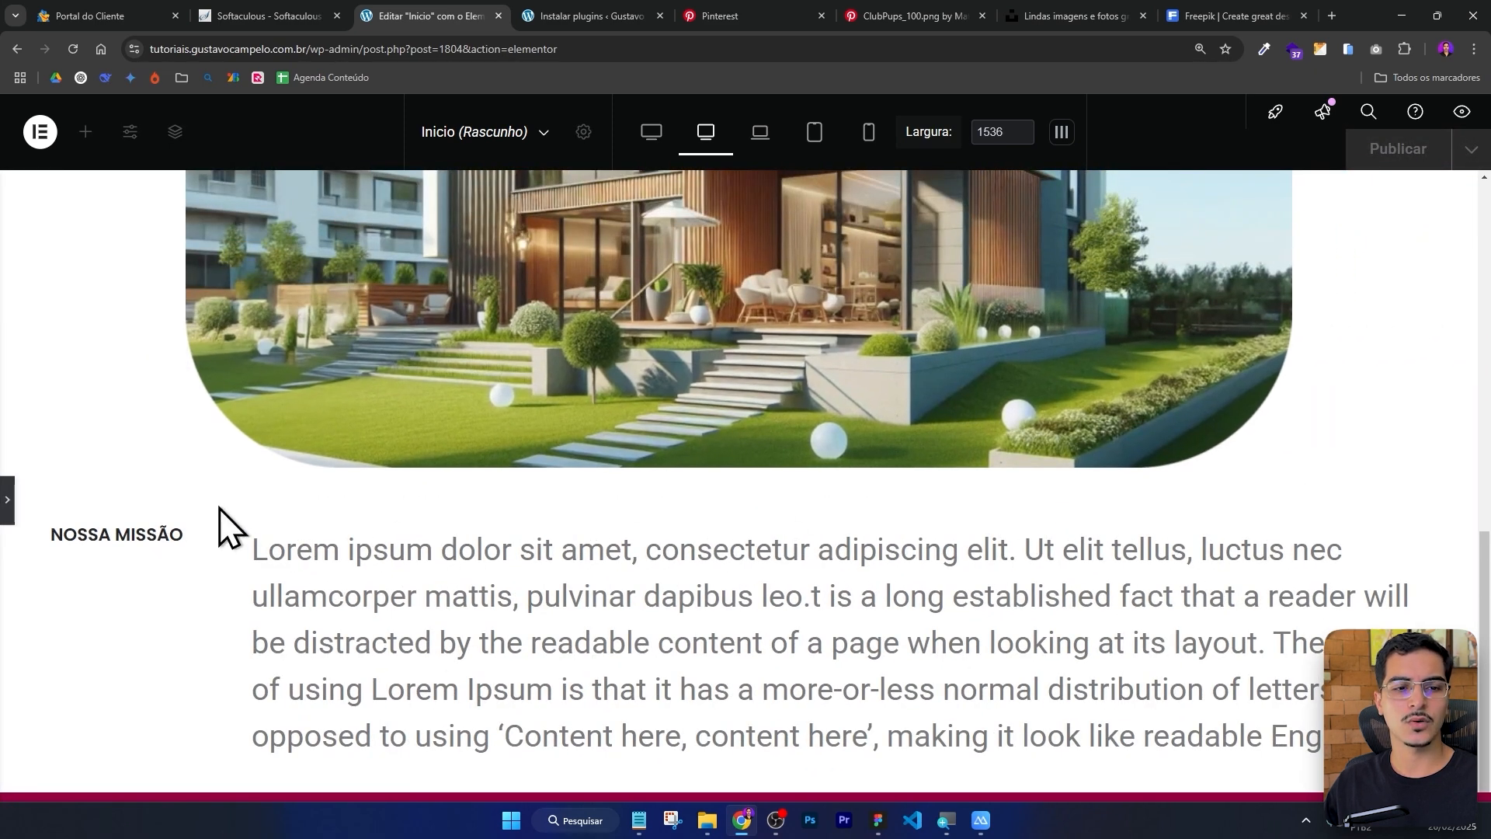
left_click(9, 500)
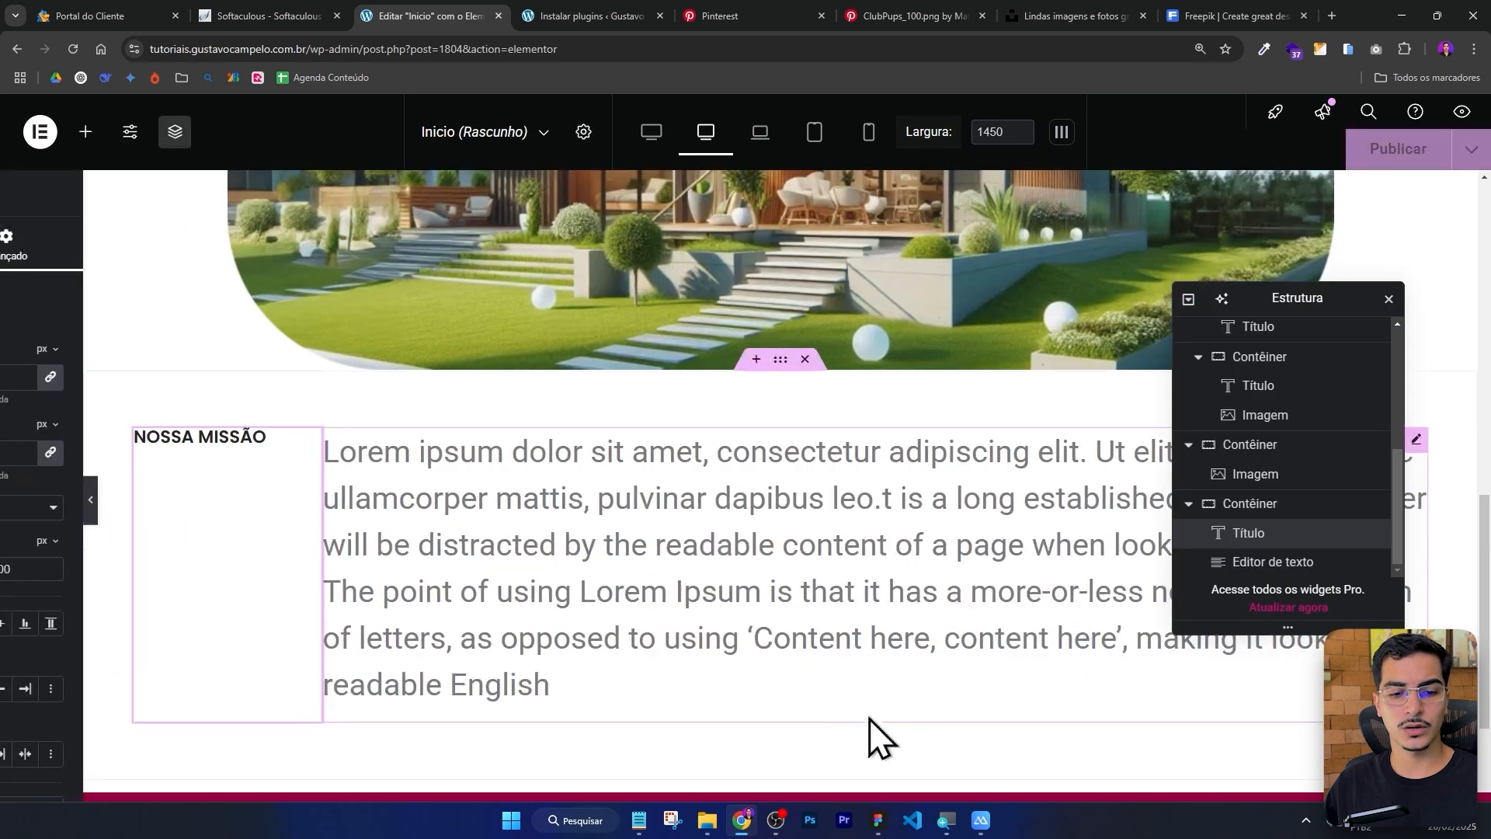
left_click(878, 820)
left_click(293, 323)
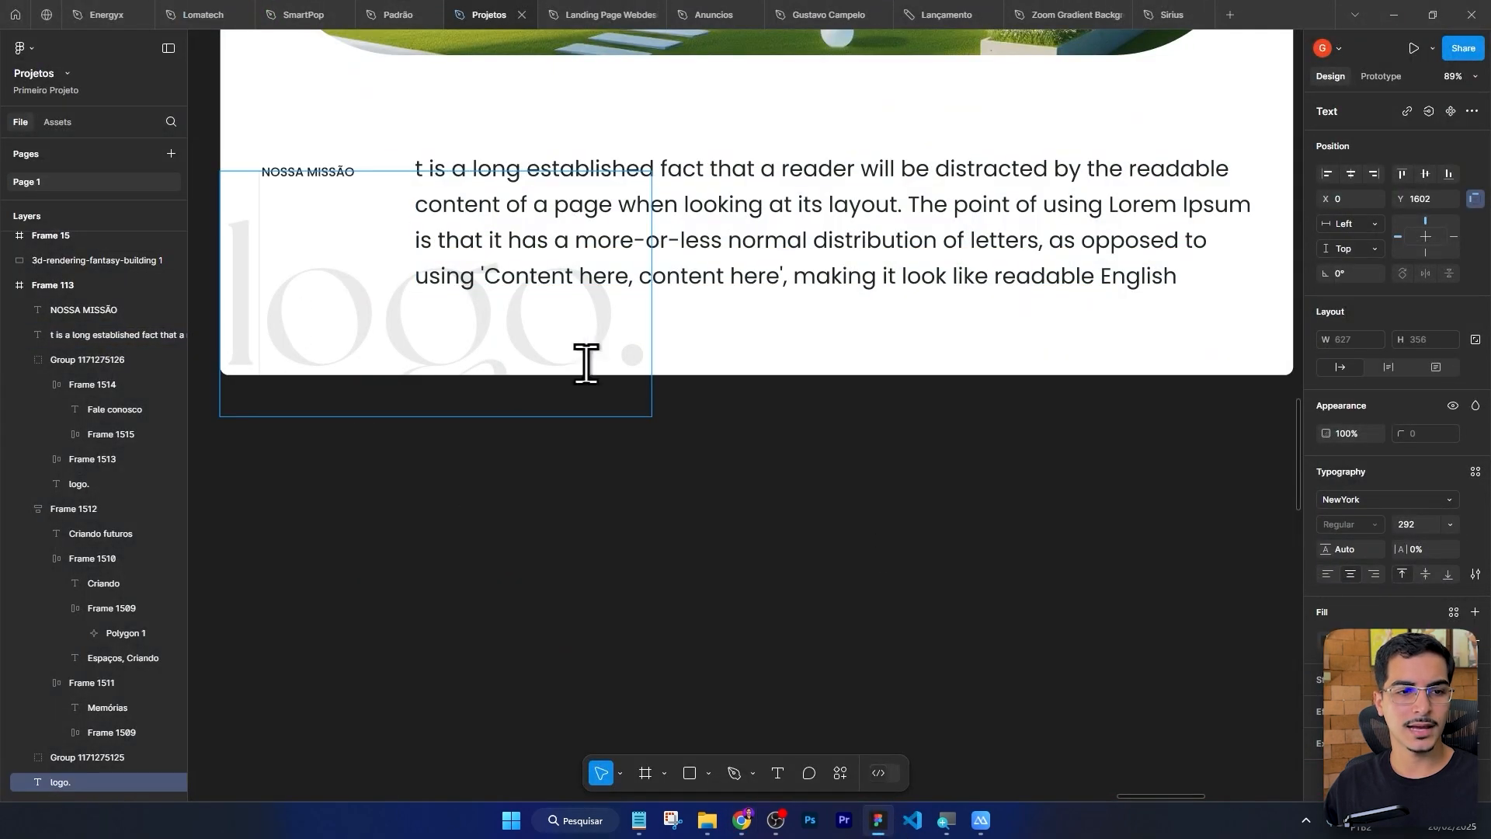
key("alt+Tab")
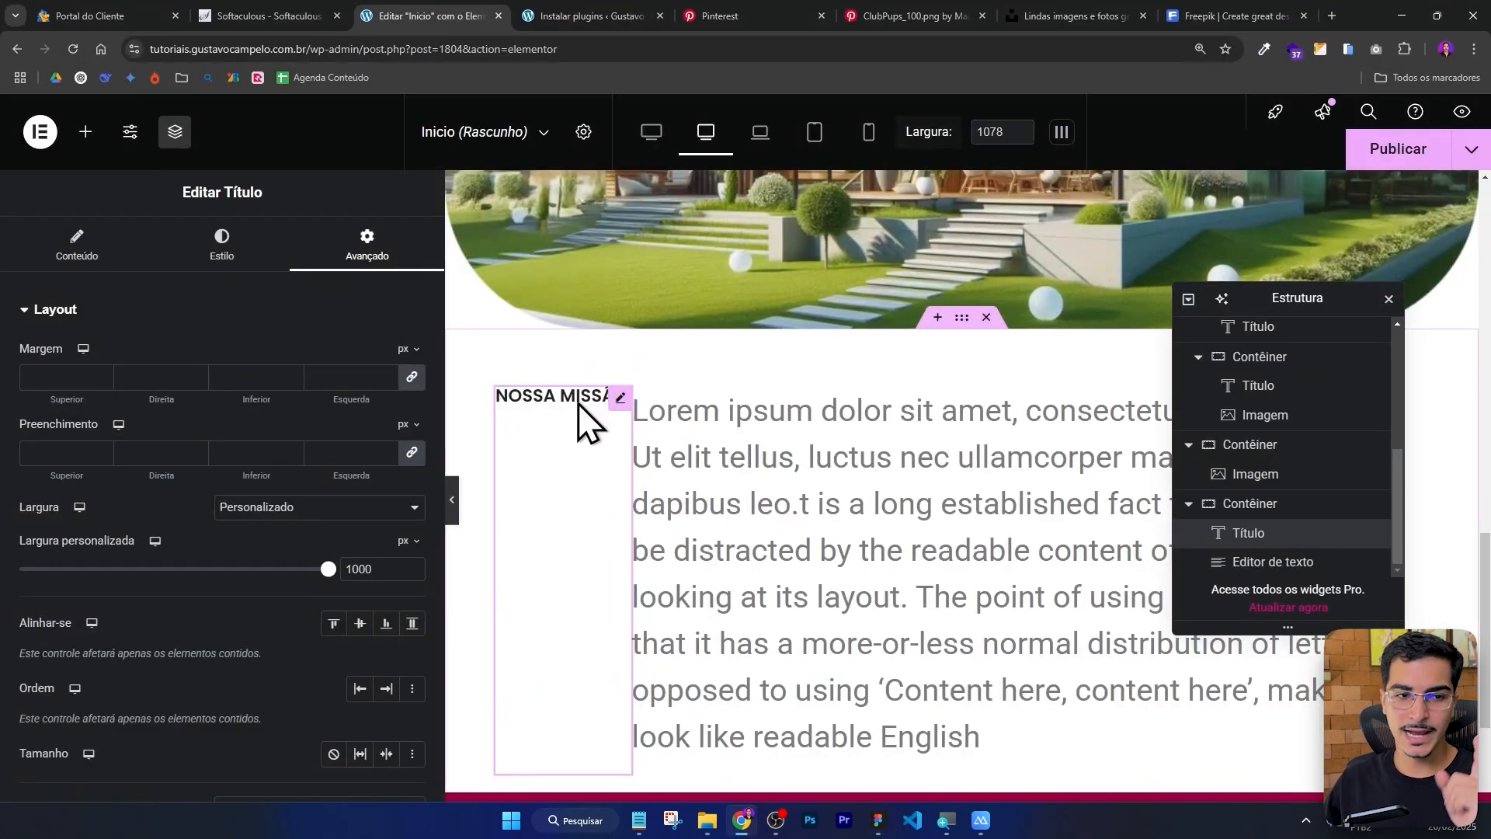
Copy the header's logo heading and paste it into the Nossa Missão container.
scroll(603, 417, "up", 15)
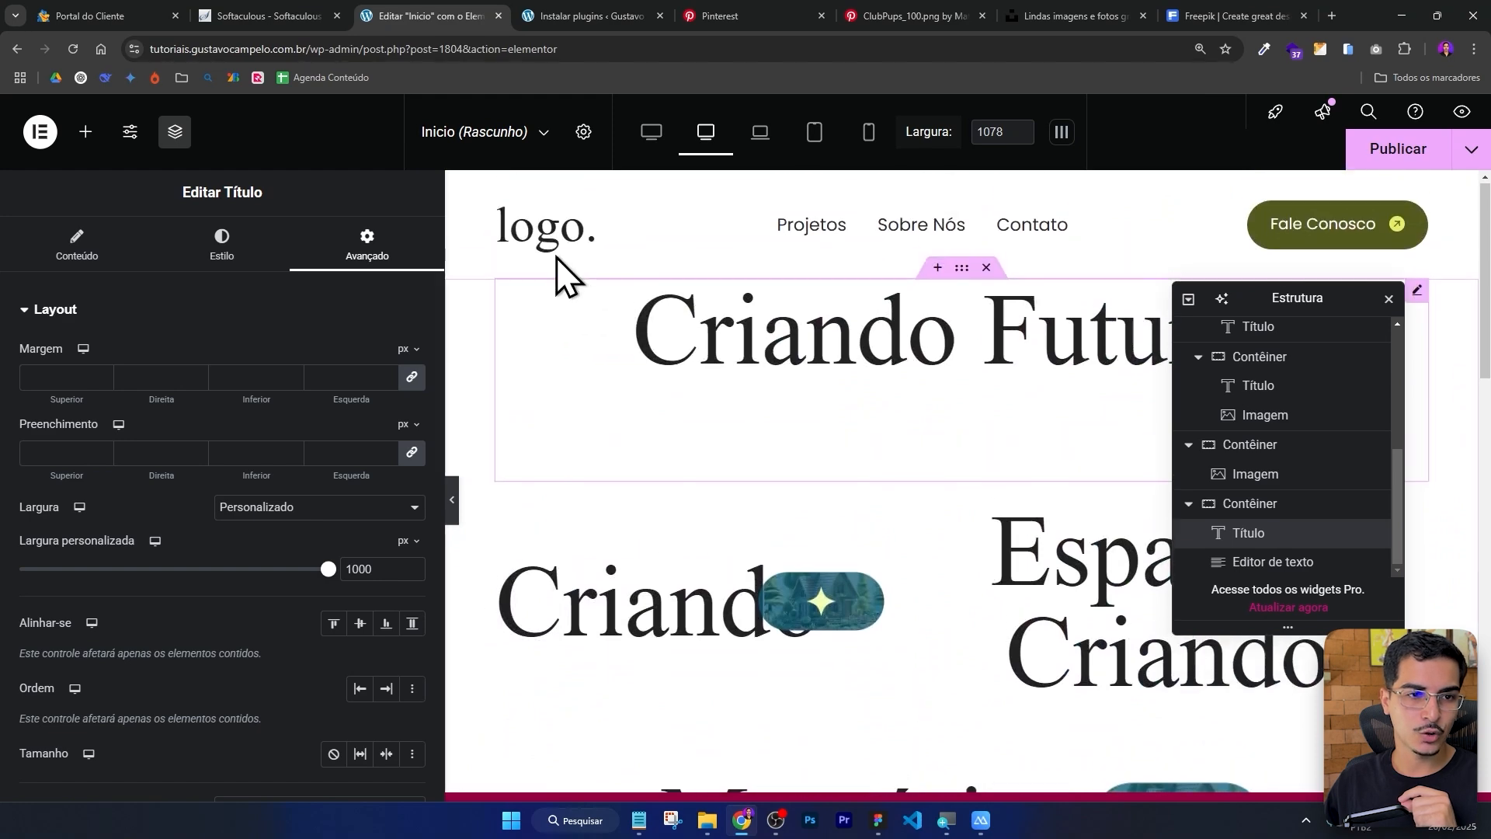
right_click(539, 226)
left_click(592, 323)
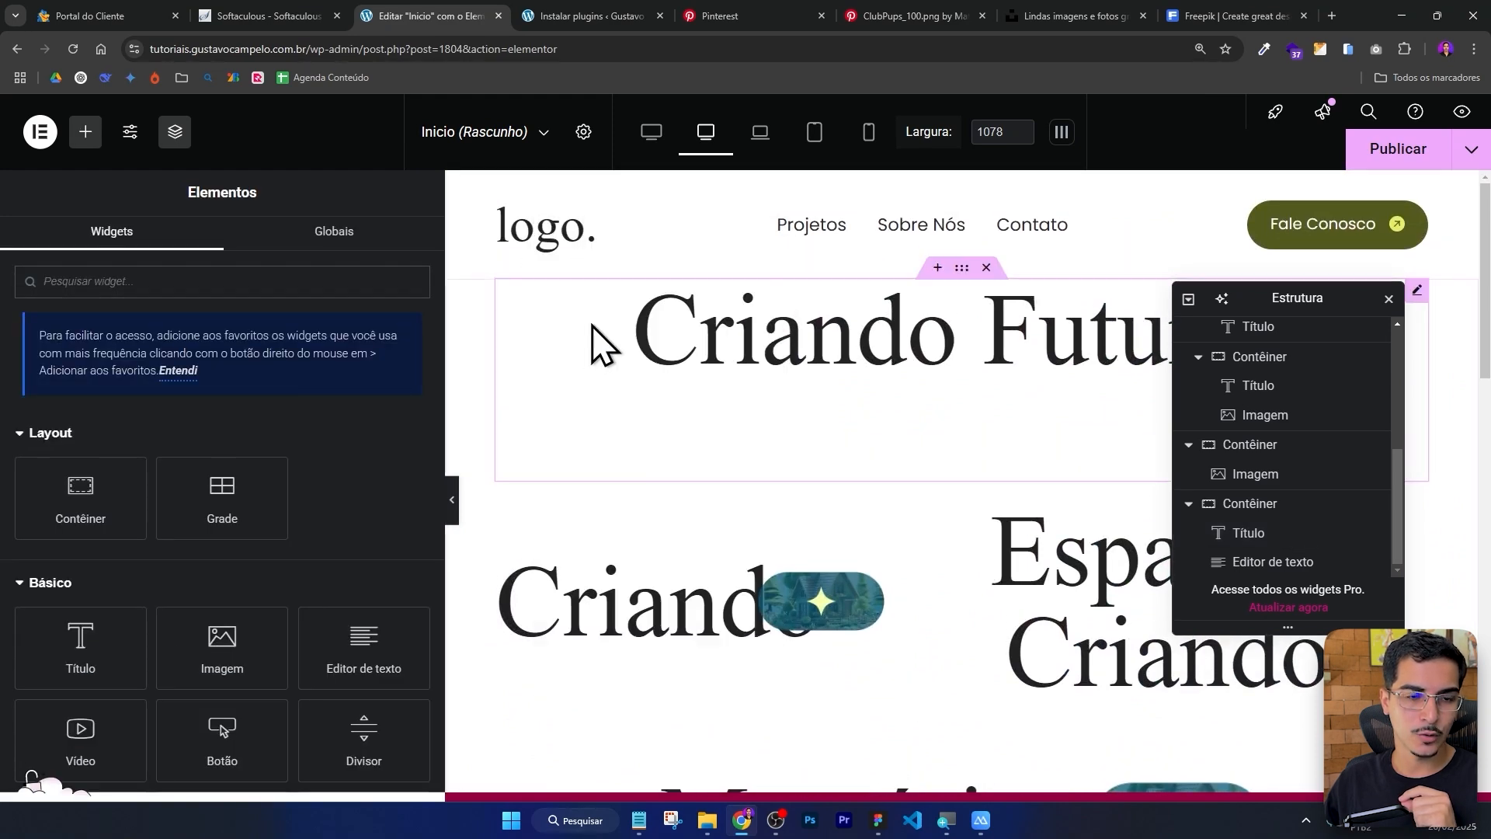
scroll(594, 325, "down", 12)
scroll(594, 325, "down", 6)
scroll(889, 422, "up", 3)
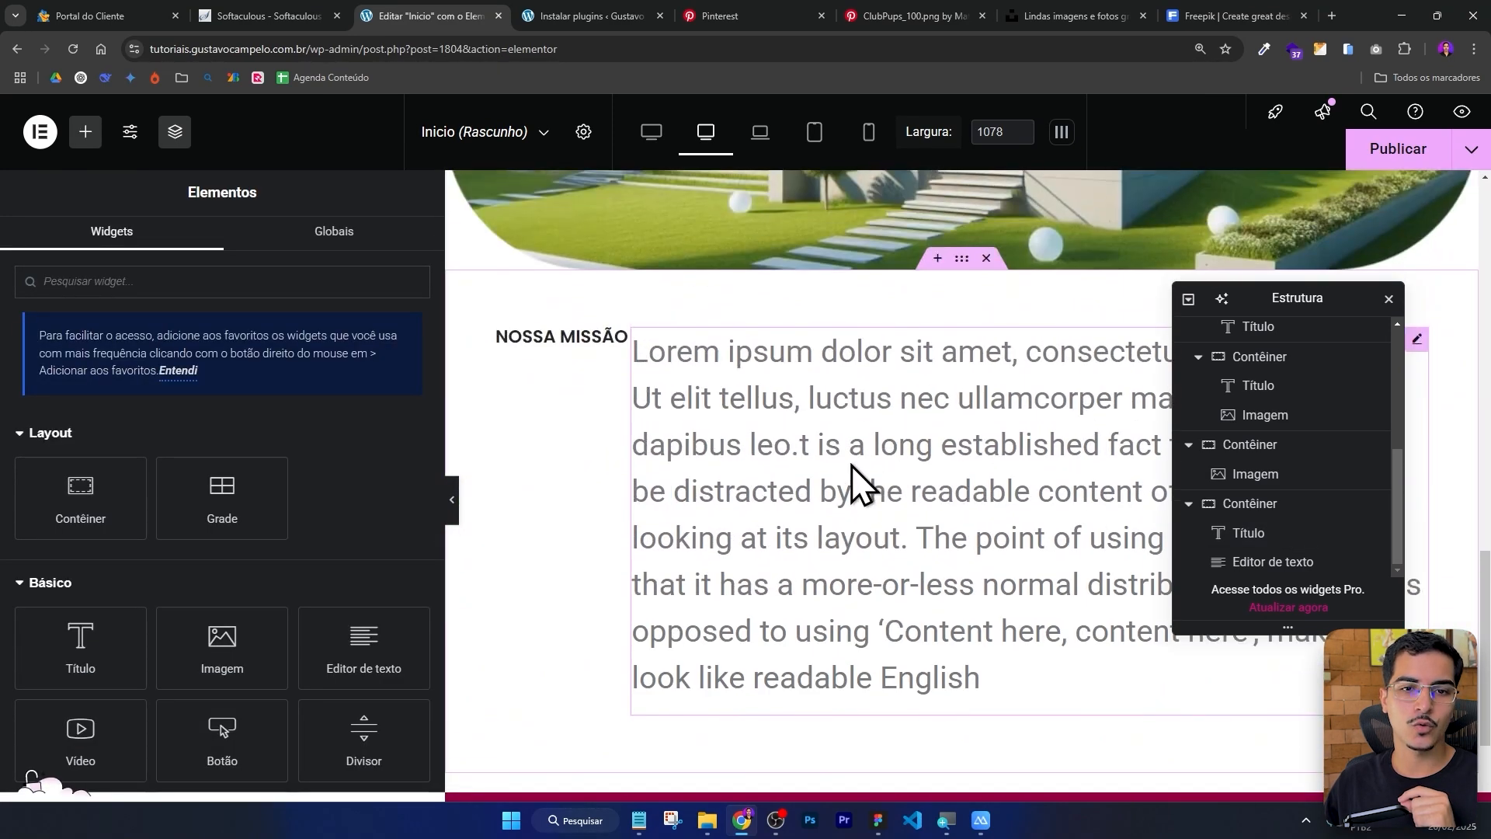
right_click(869, 305)
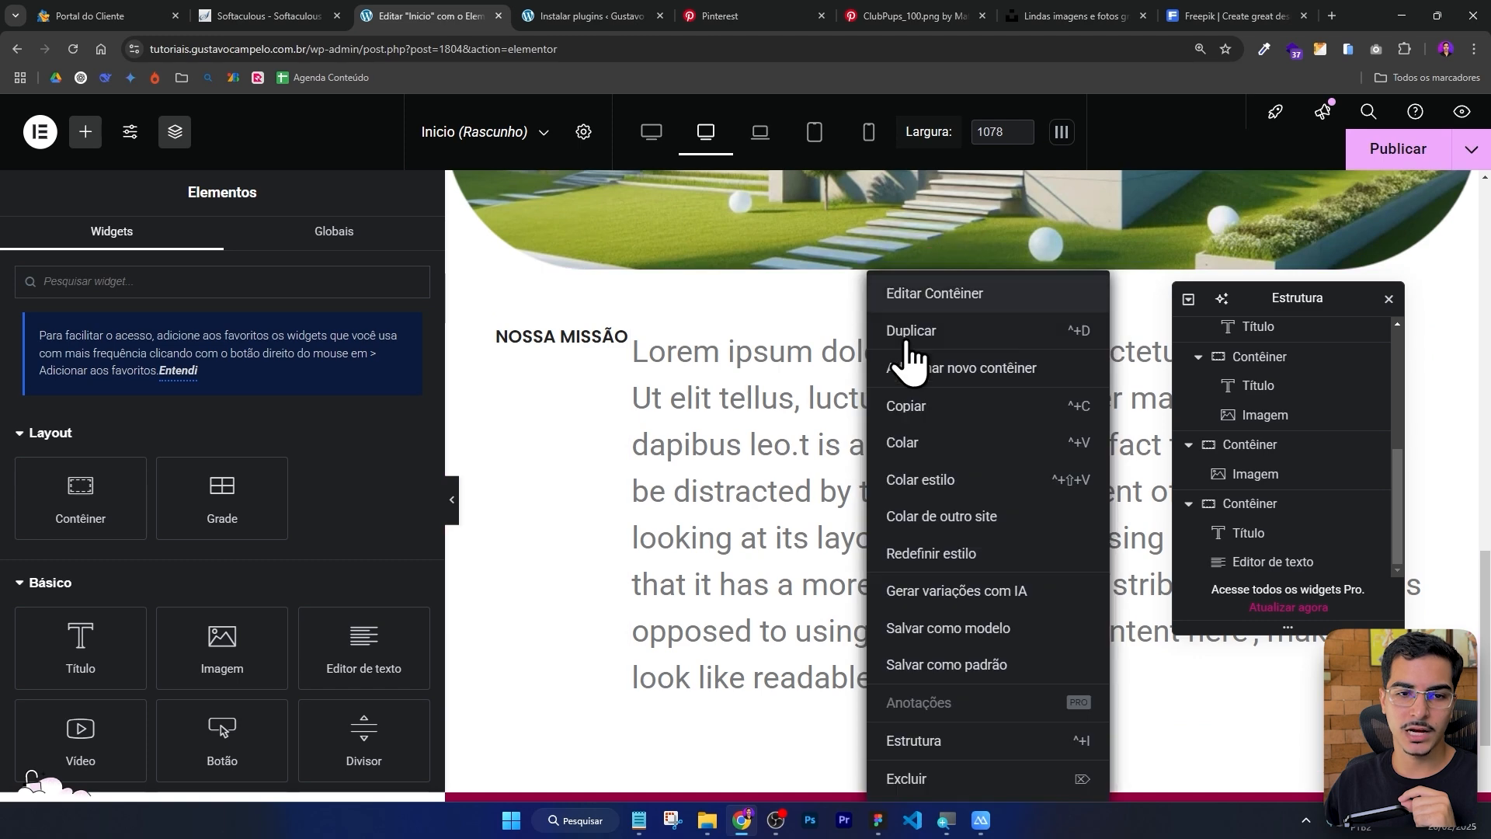
left_click(916, 445)
left_click_drag(1295, 292, 909, 307)
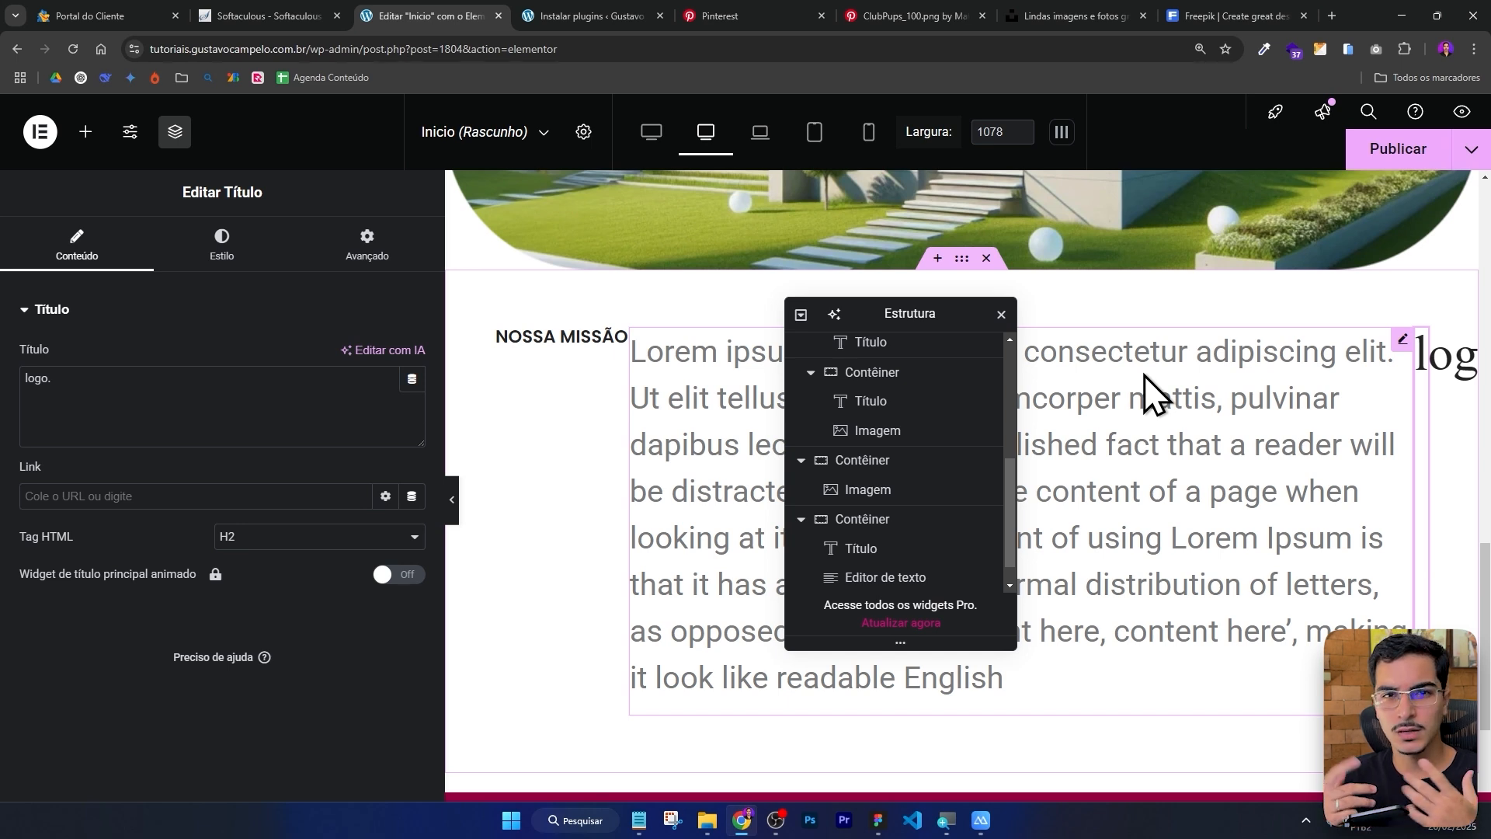
Set the logo heading's position to Absolute.
left_click(374, 247)
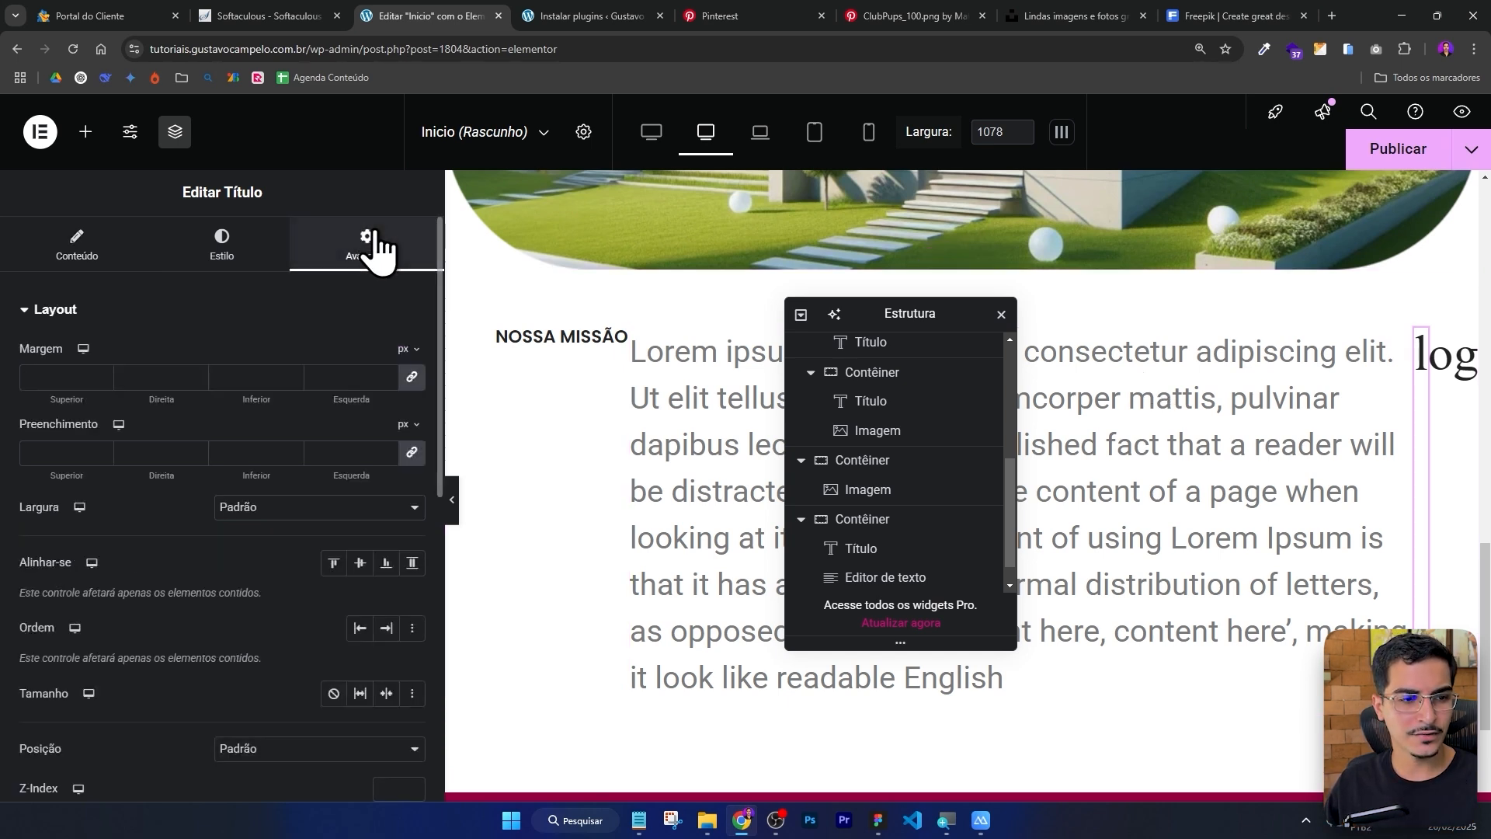
scroll(156, 474, "down", 1)
left_click(257, 646)
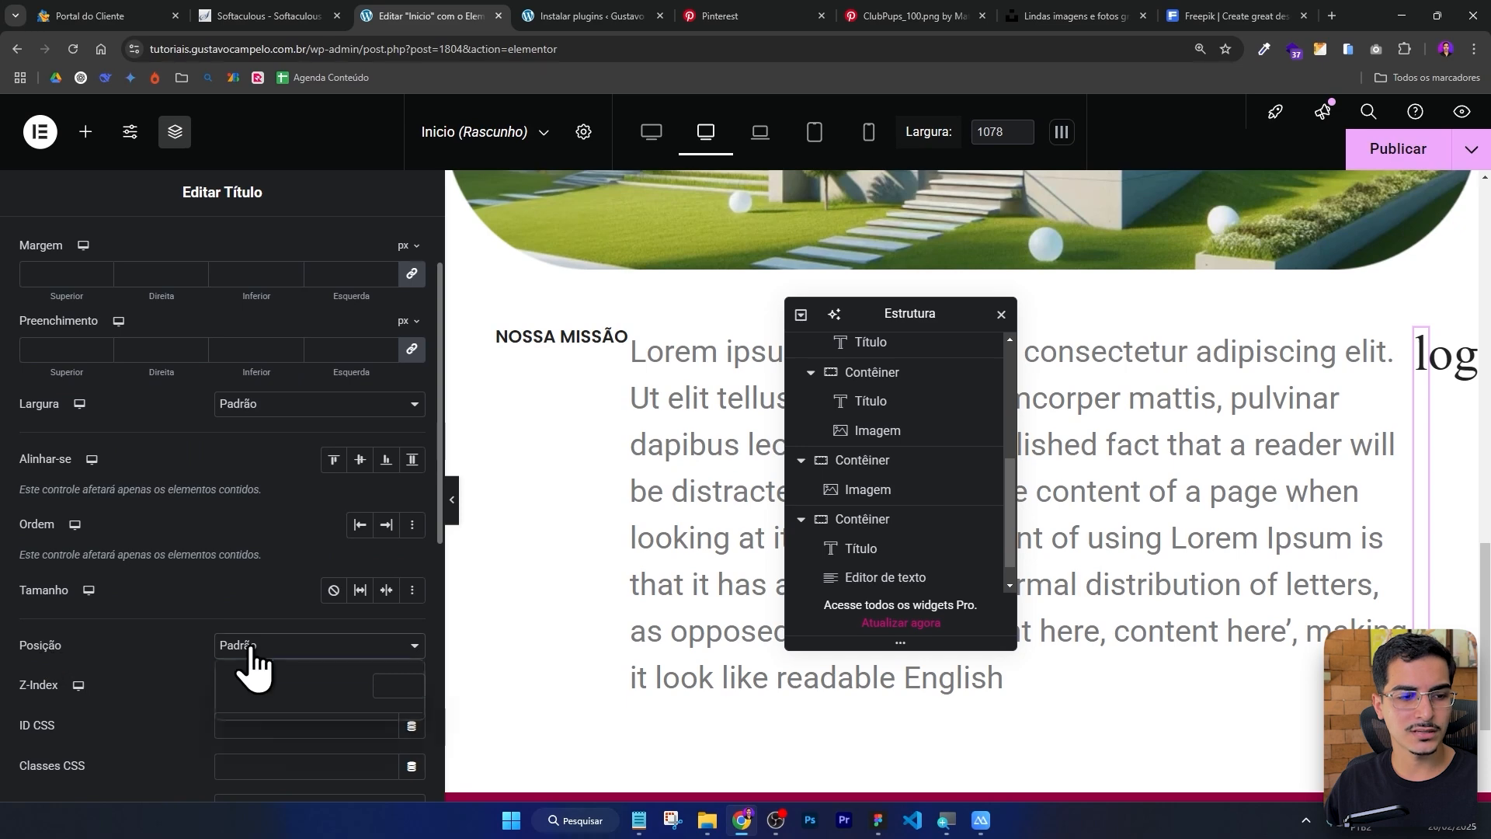
left_click(257, 687)
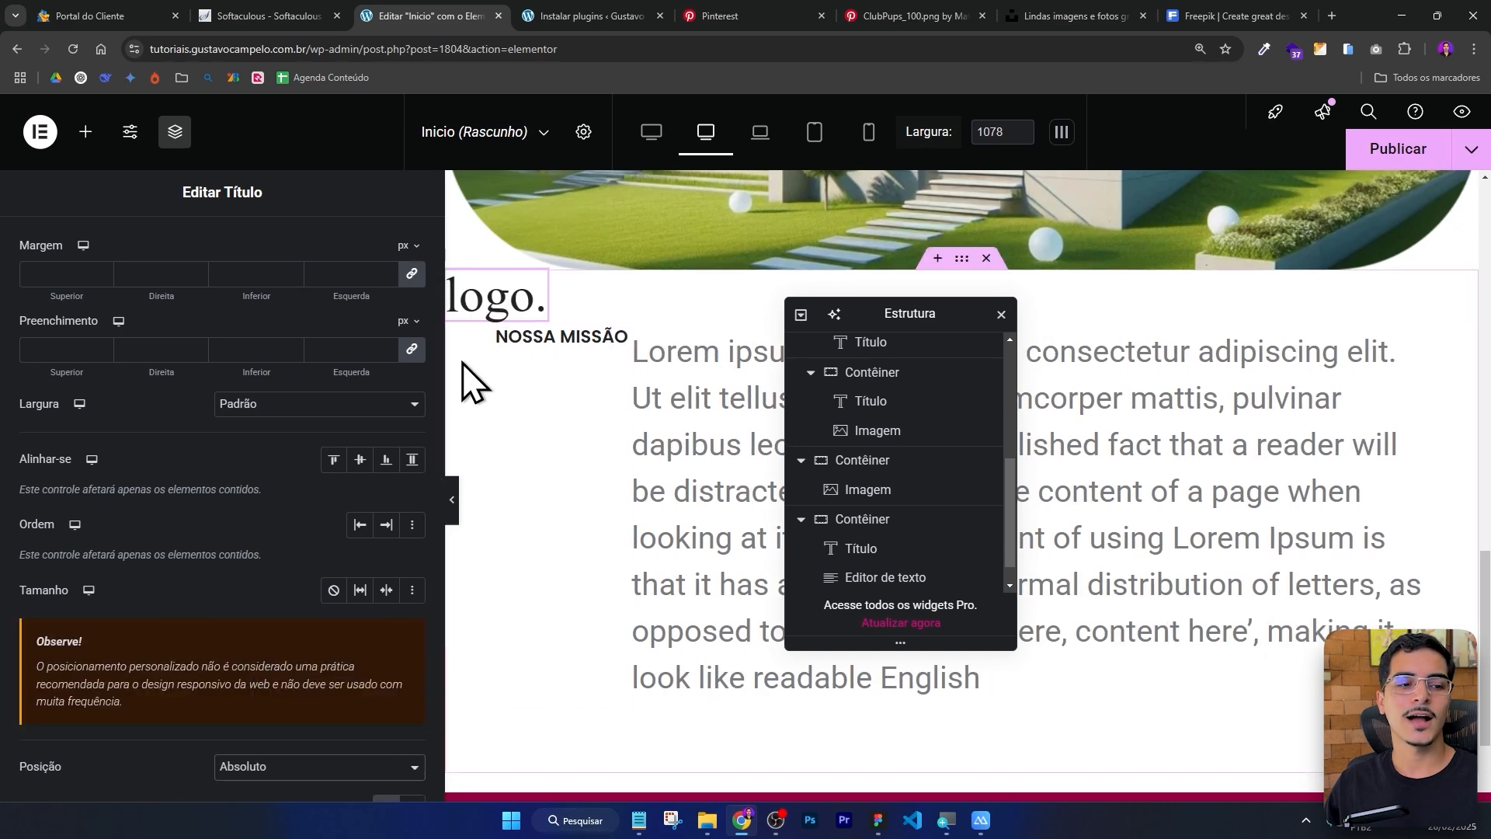
Anchor the logo heading's vertical offset to the container's bottom edge.
scroll(256, 473, "down", 2)
left_click_drag(174, 663, 205, 662)
left_click_drag(174, 763, 201, 763)
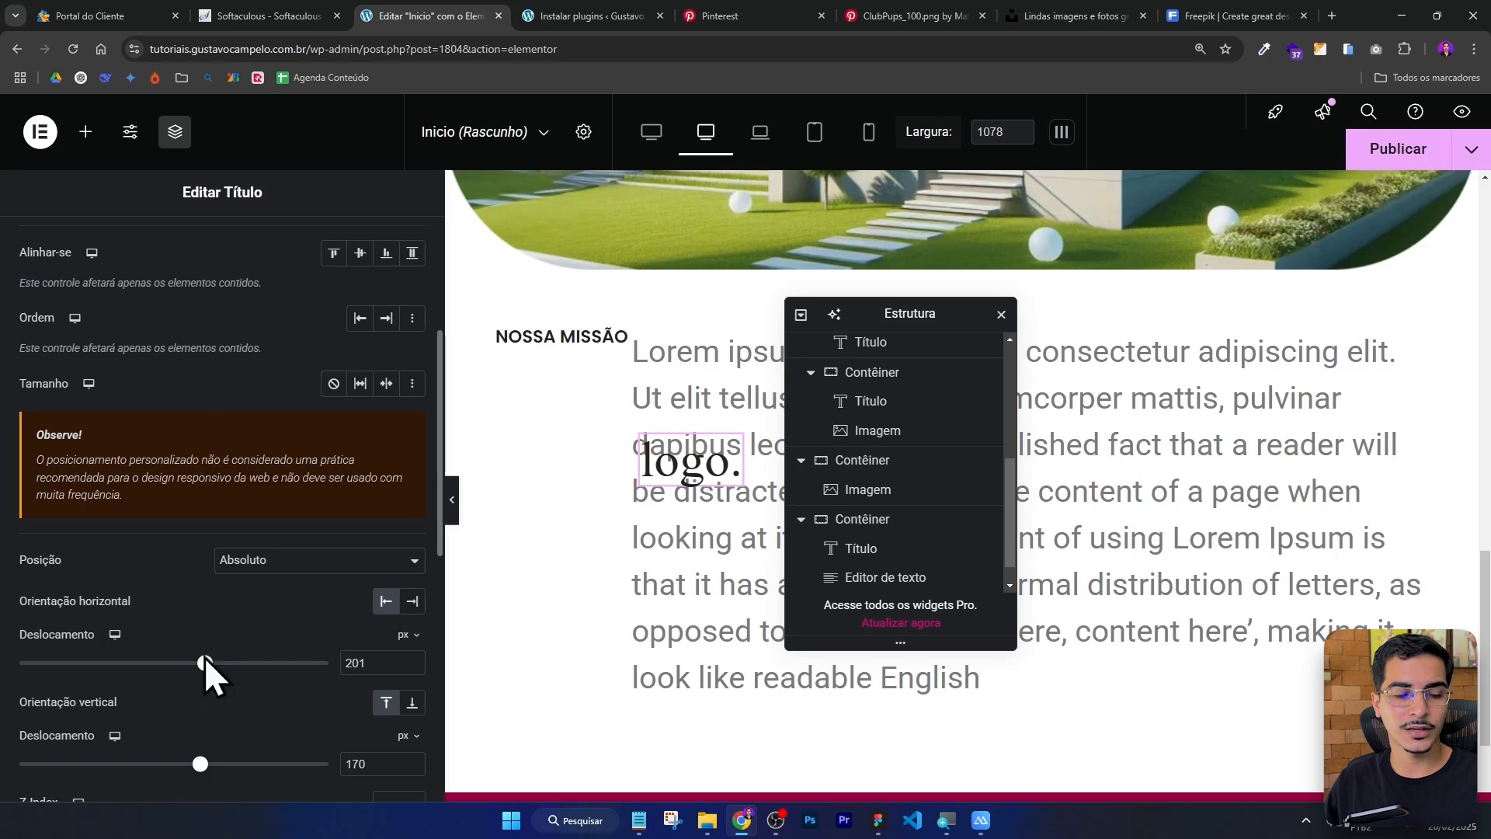
left_click_drag(205, 662, 186, 662)
scroll(575, 464, "down", 3)
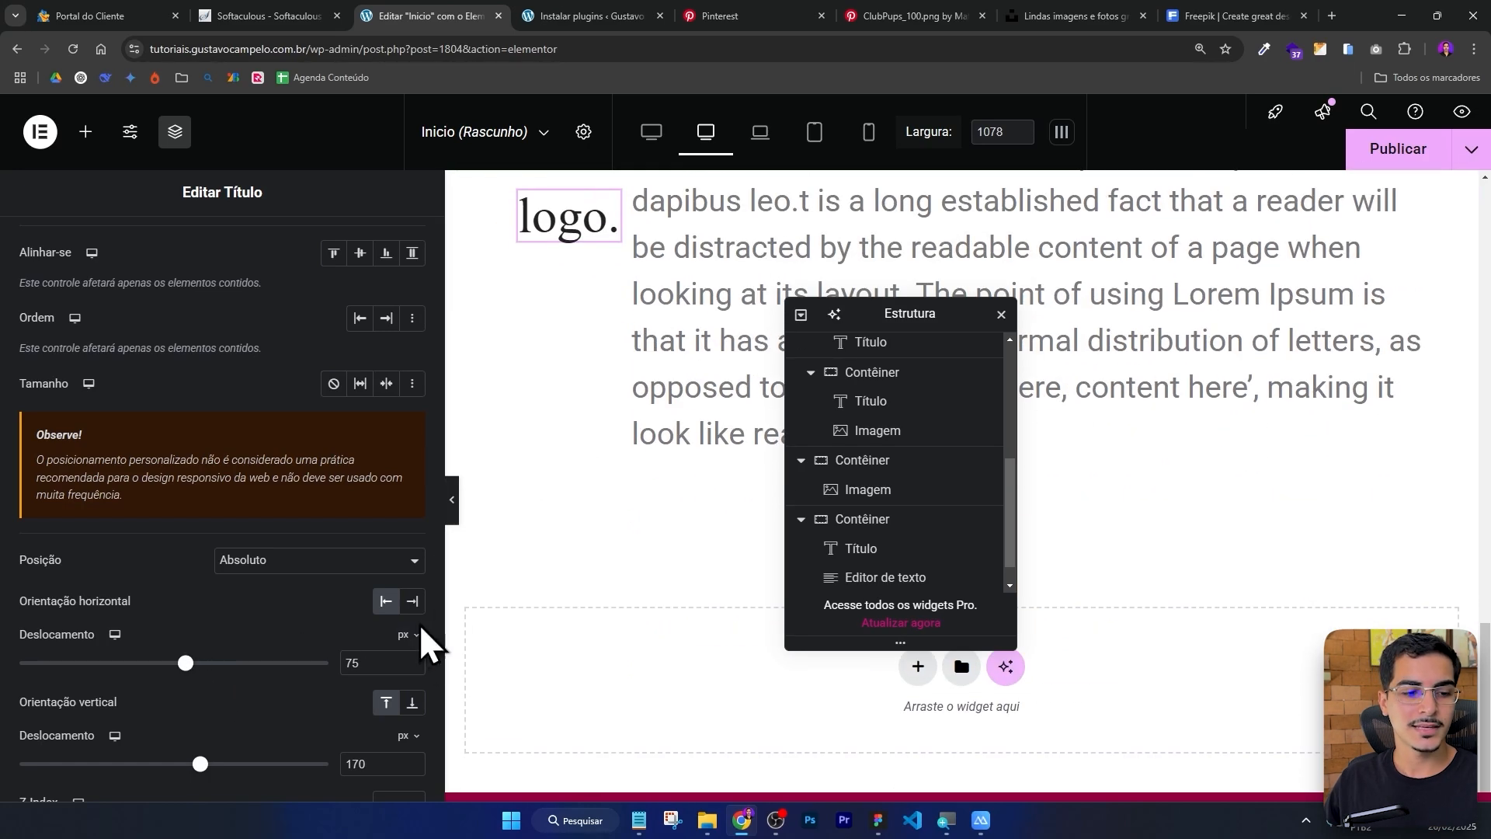
left_click(409, 703)
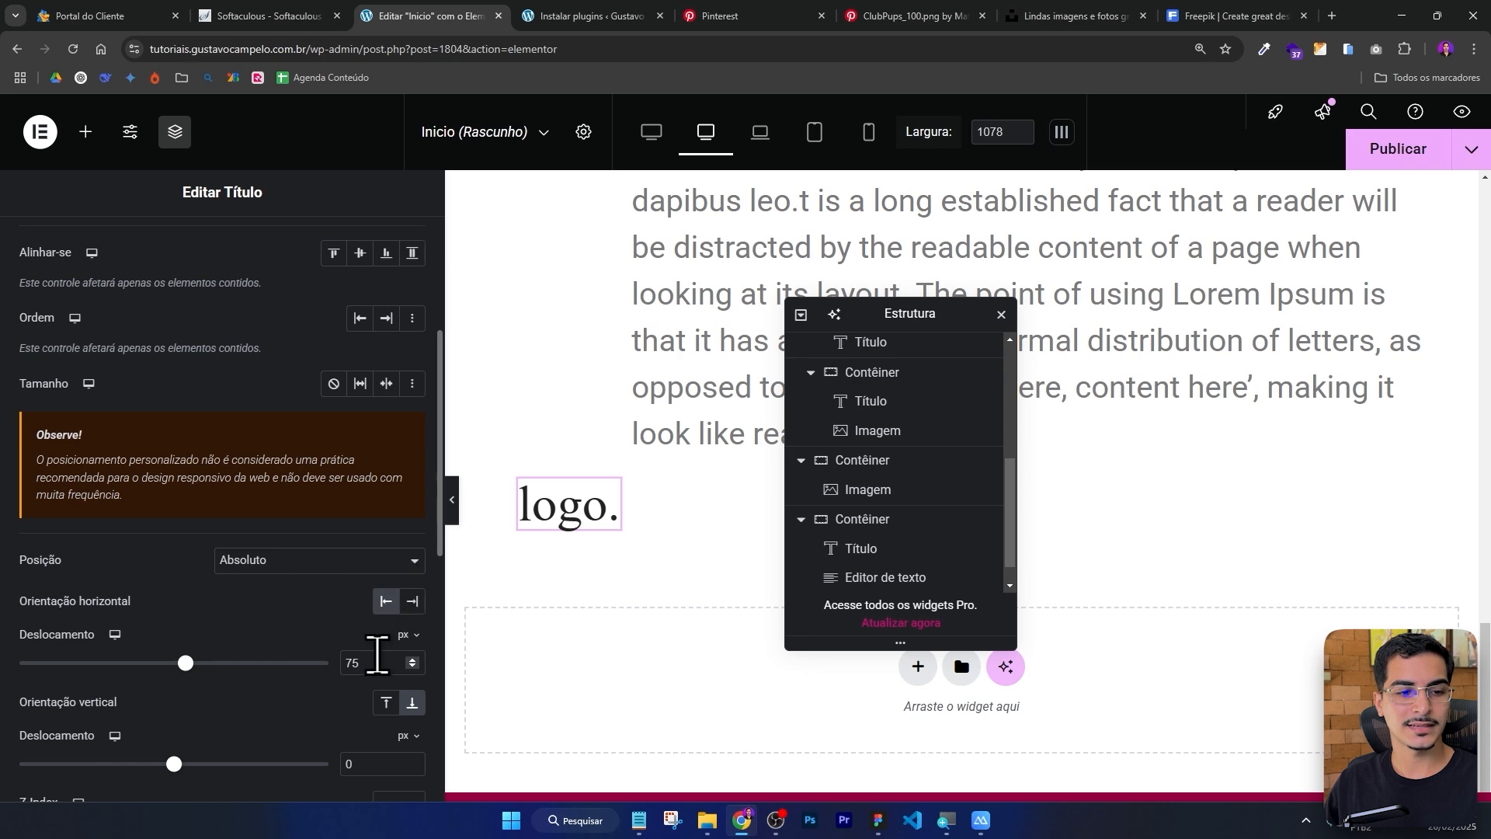
Compare with the Figma layer and set the logo's vertical and horizontal offsets to 20 px.
left_click(878, 823)
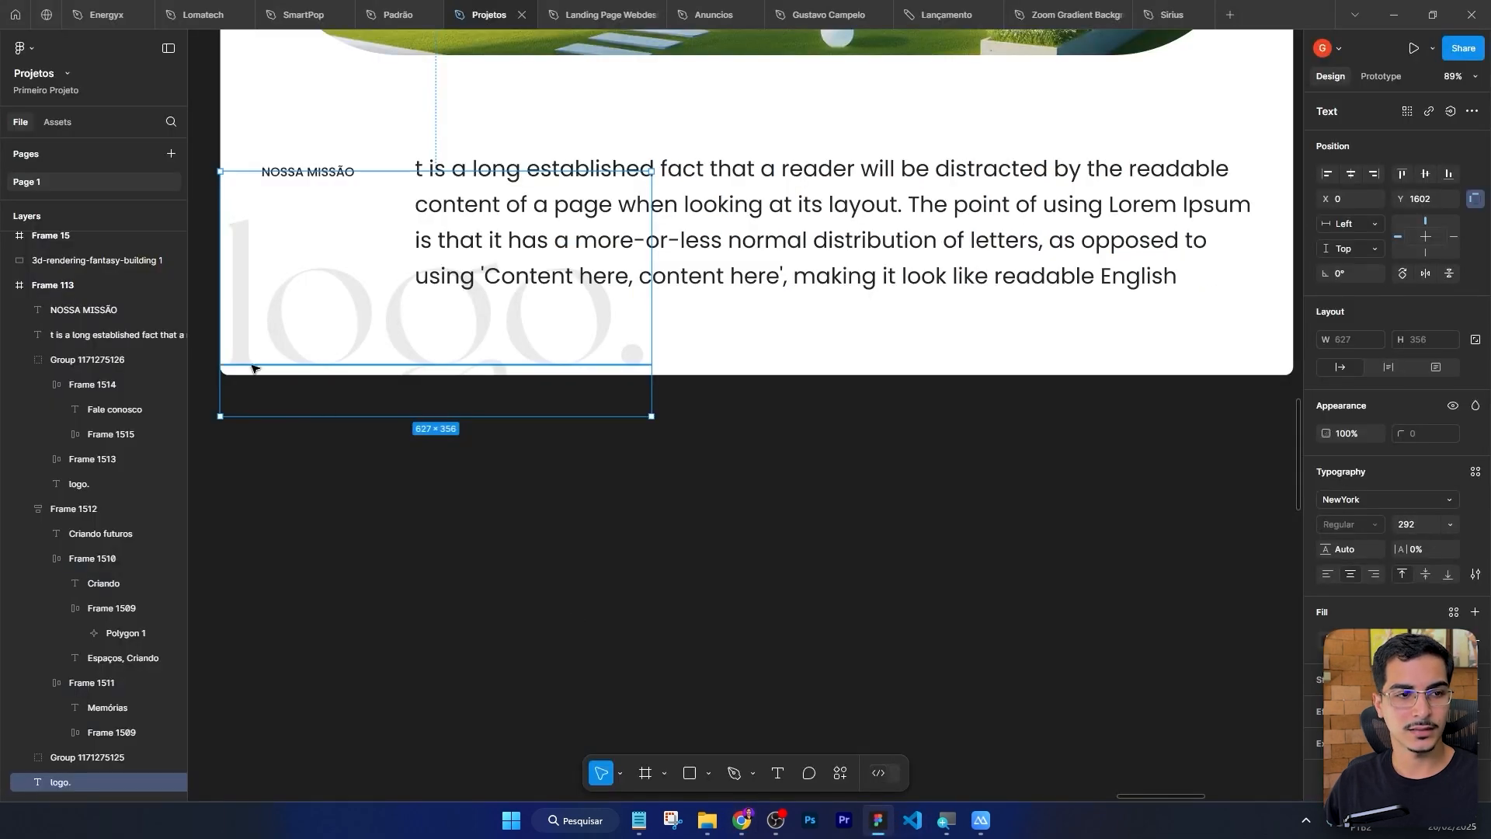
left_click(876, 821)
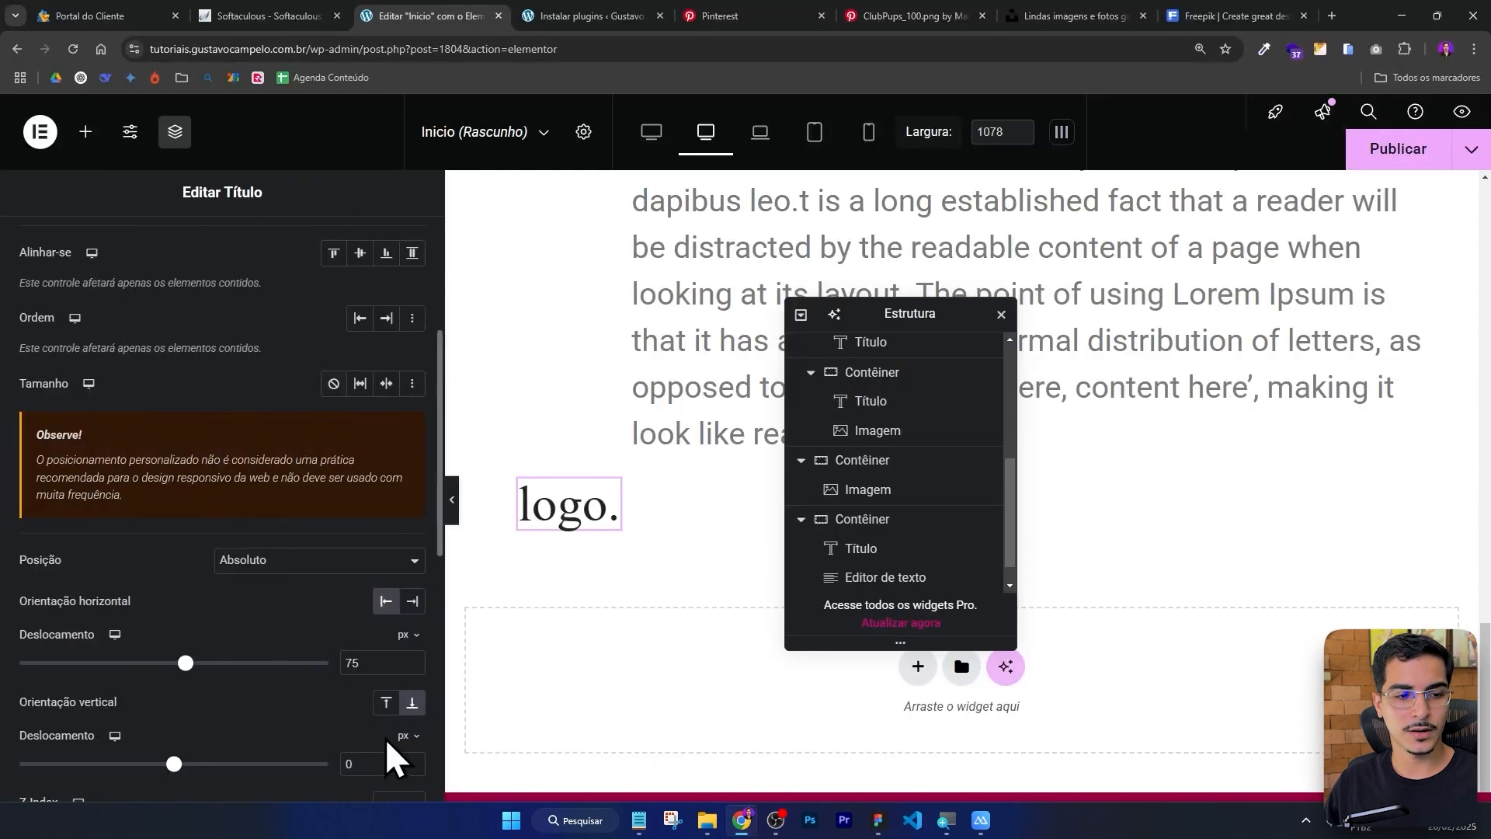
type("20")
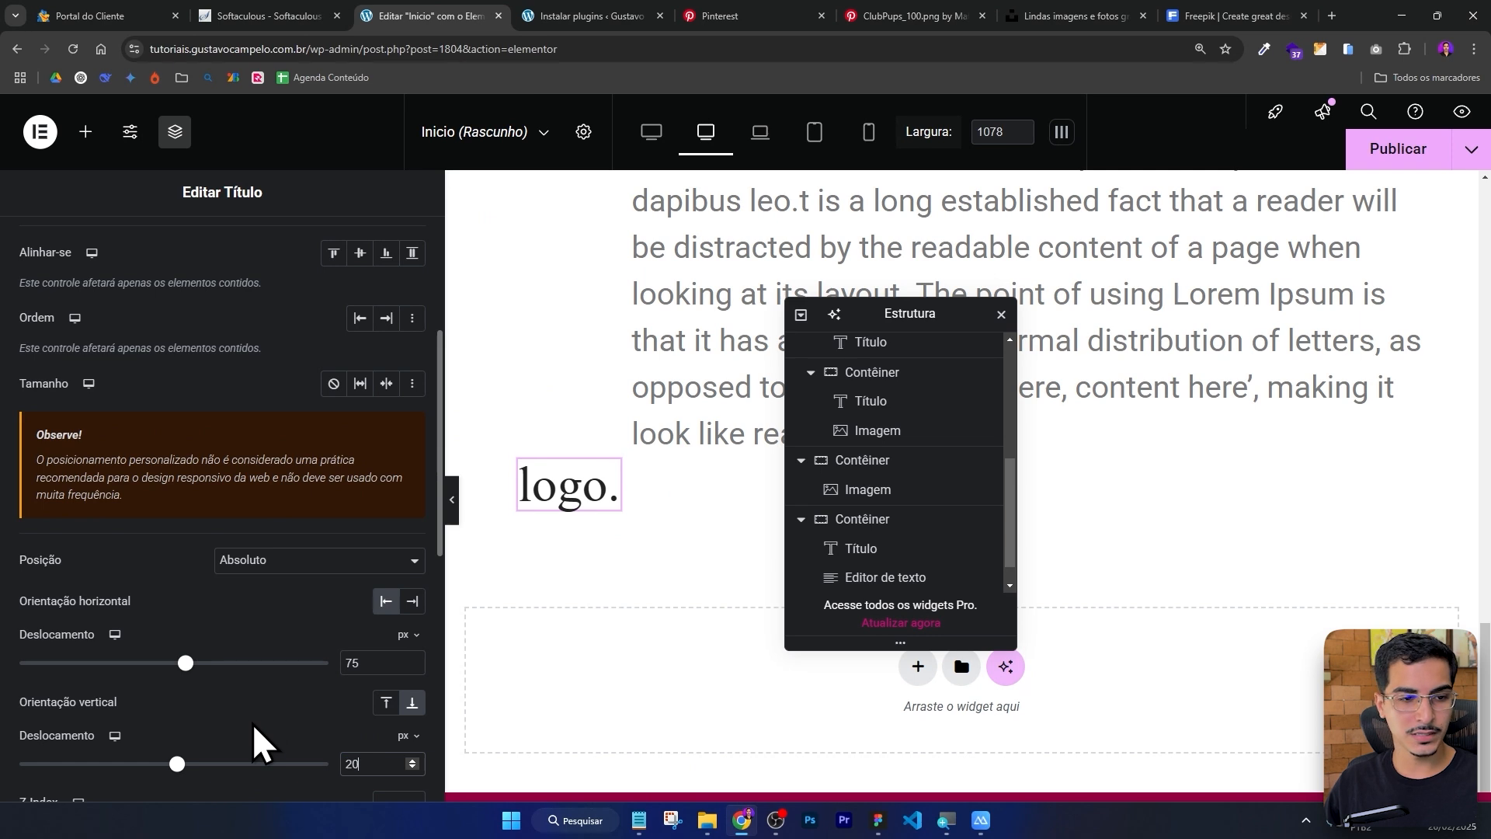
double_click(382, 664)
type("20")
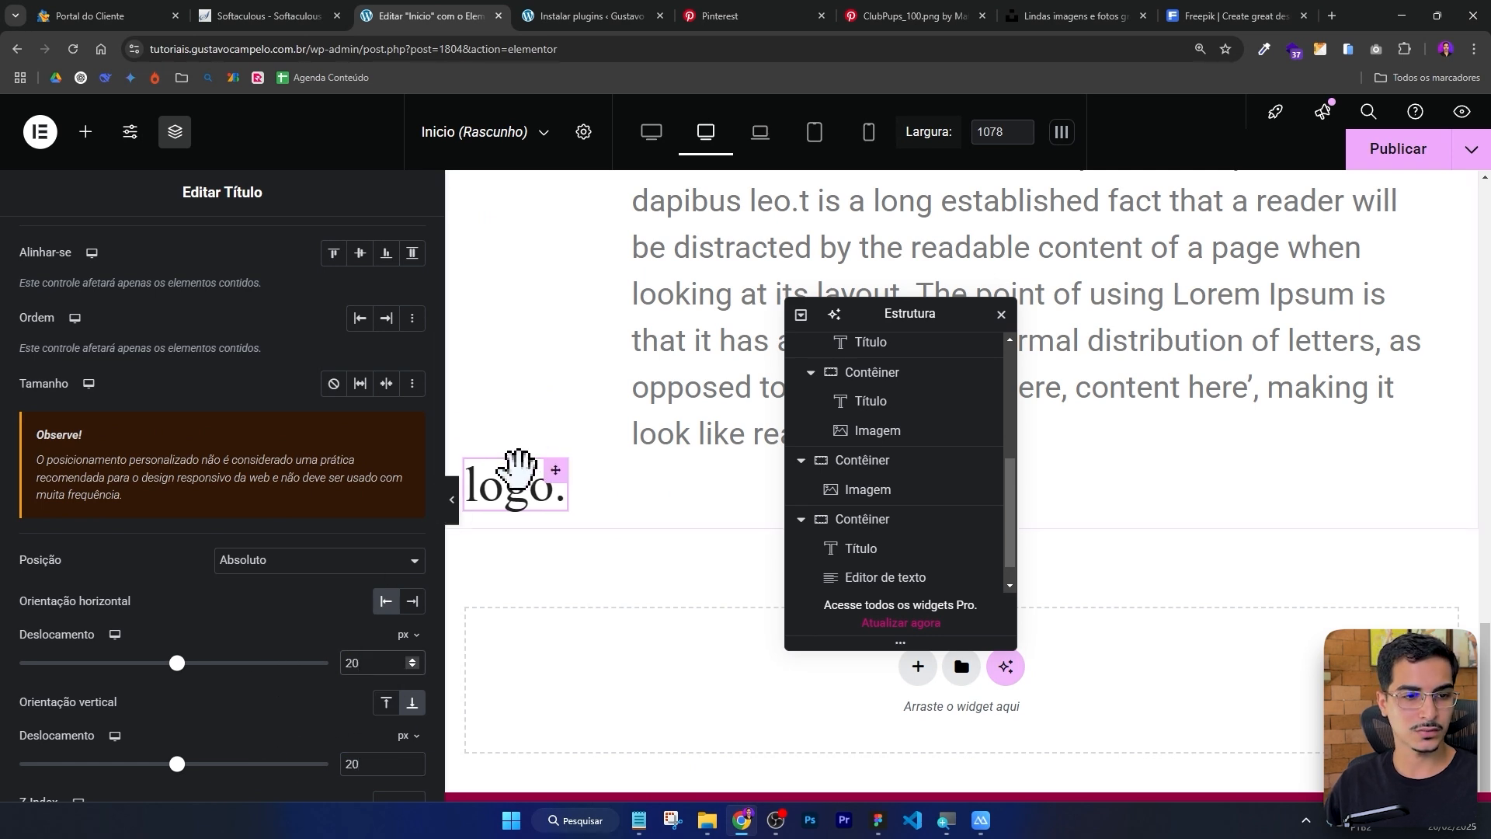
Set the logo heading's font size to 320 px.
scroll(217, 400, "up", 4)
left_click(233, 264)
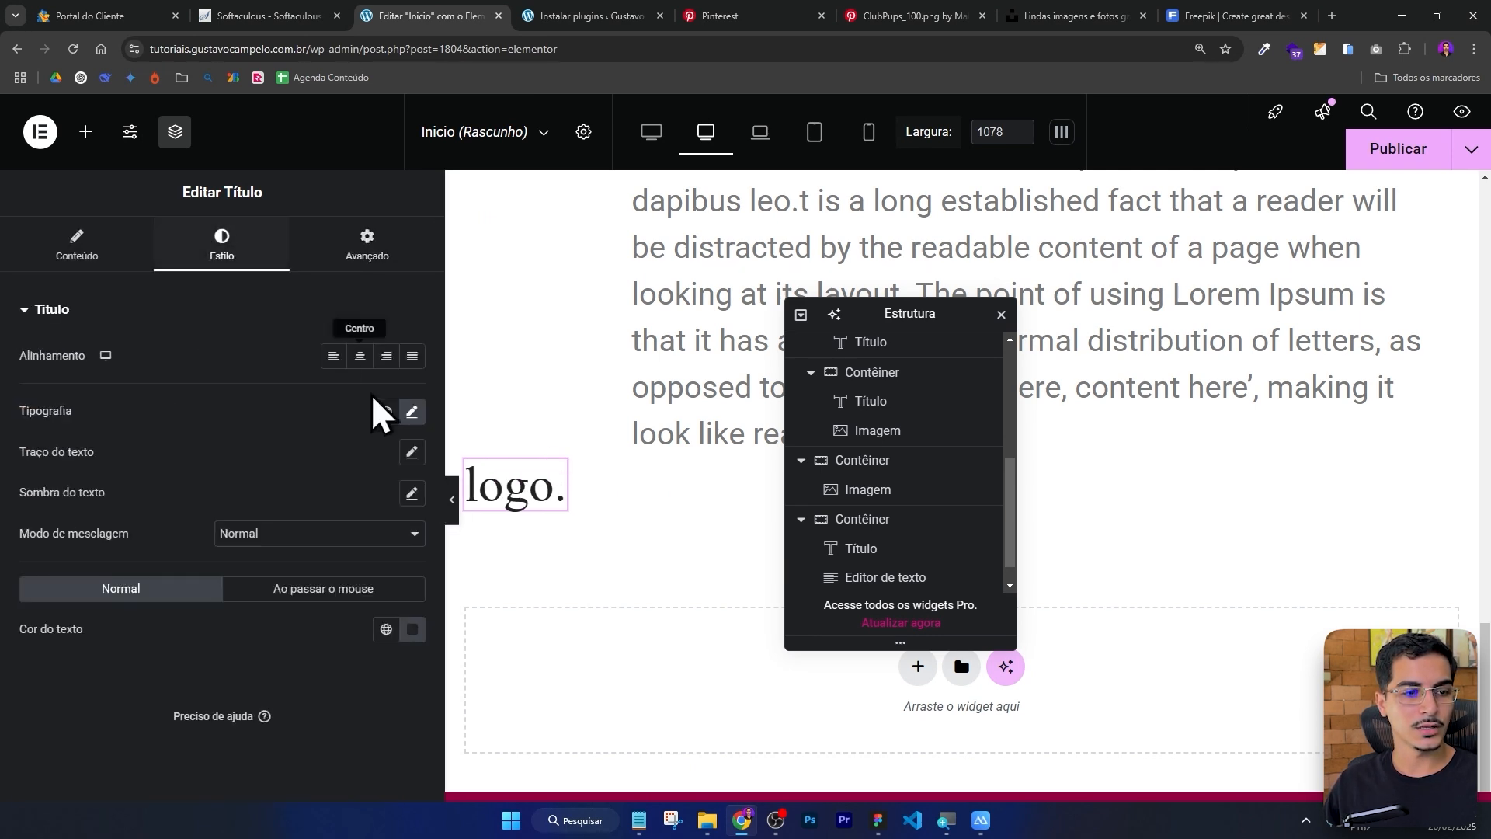
left_click(412, 411)
left_click_drag(112, 562, 260, 559)
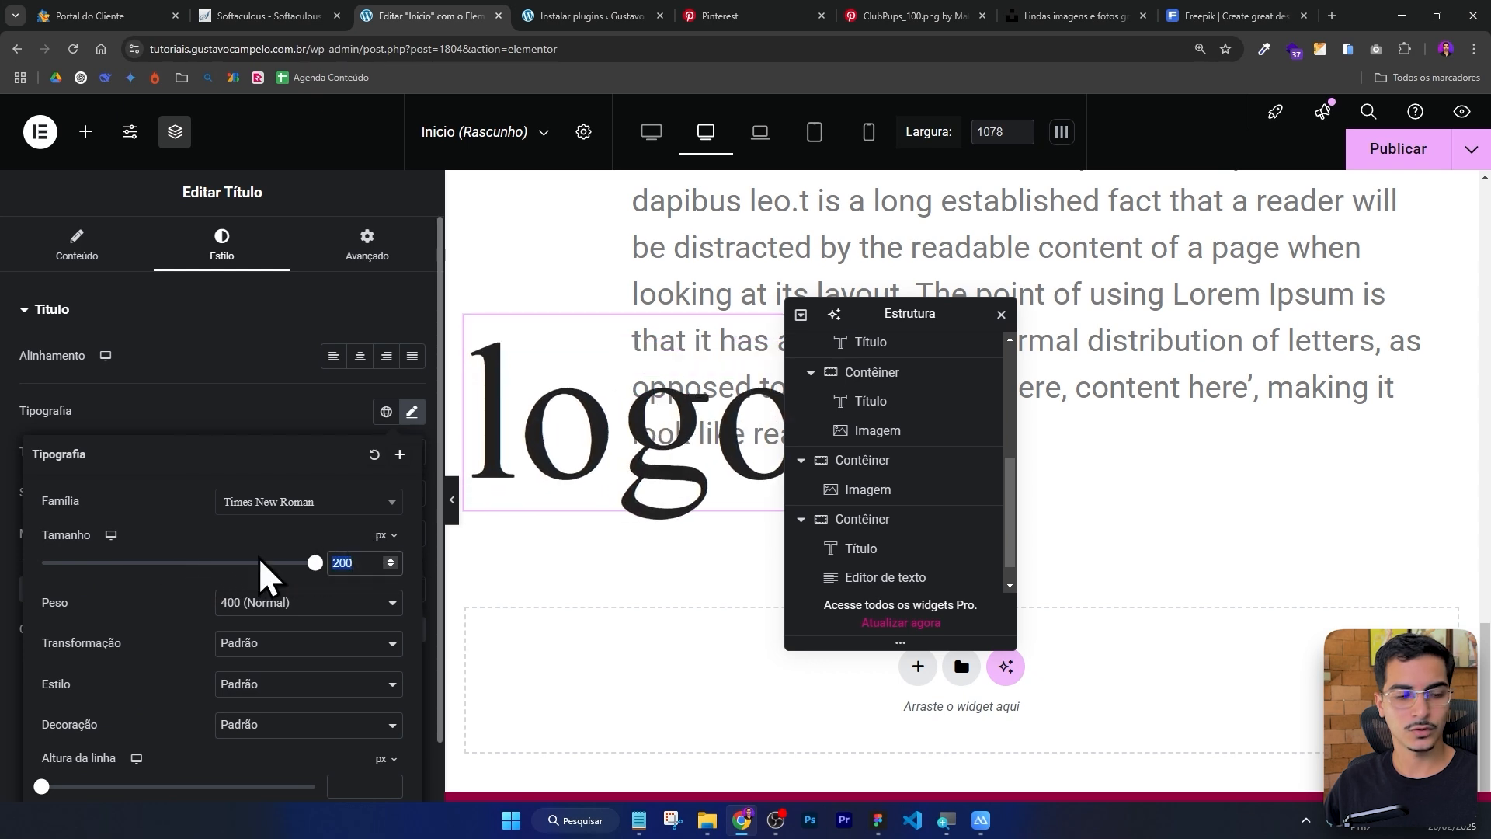
type("320")
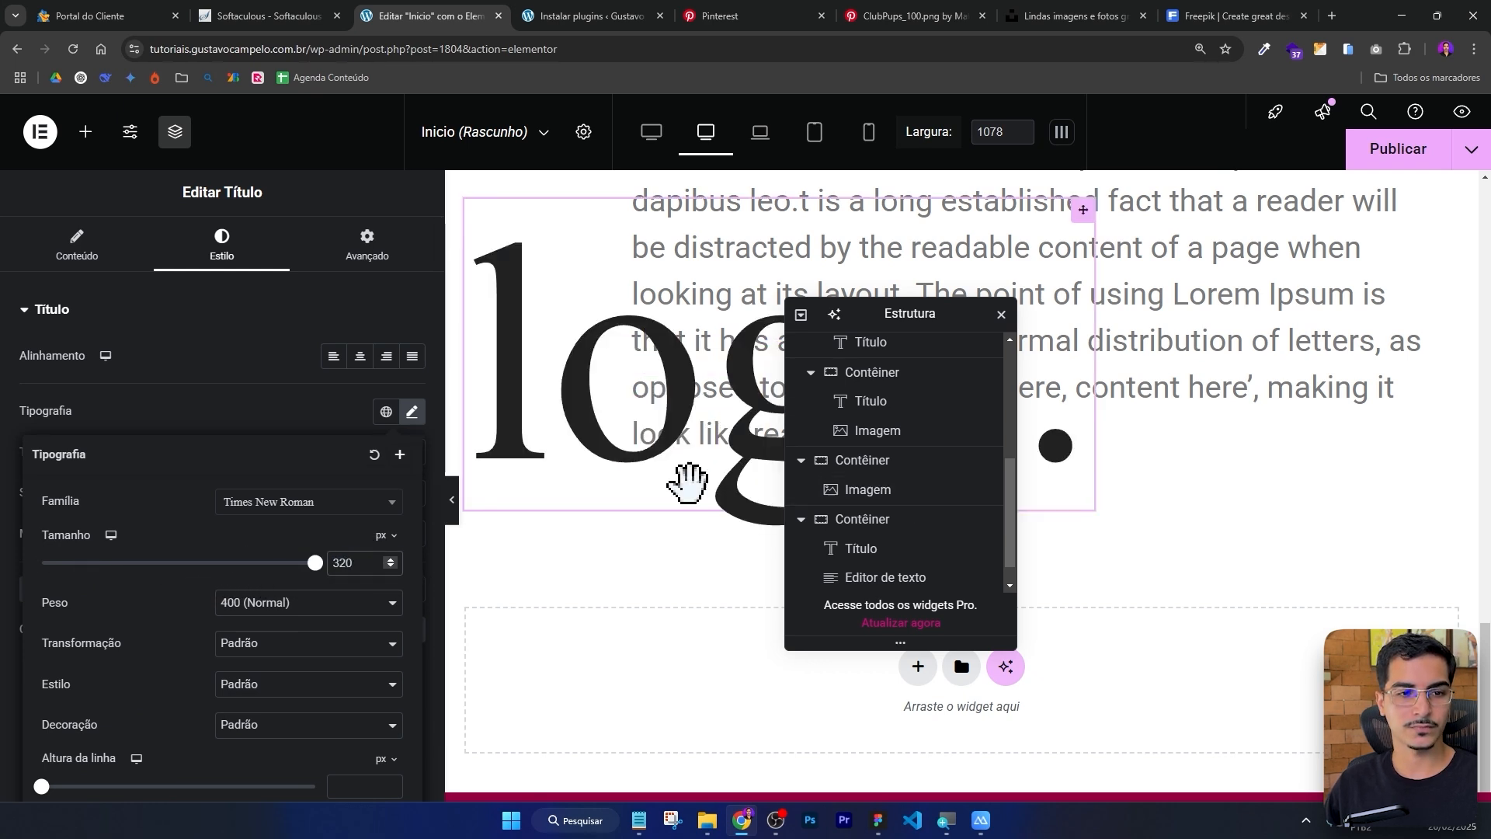
Set the logo text colour to #2222221F, a nearly transparent dark grey.
scroll(646, 481, "up", 3)
left_click(319, 398)
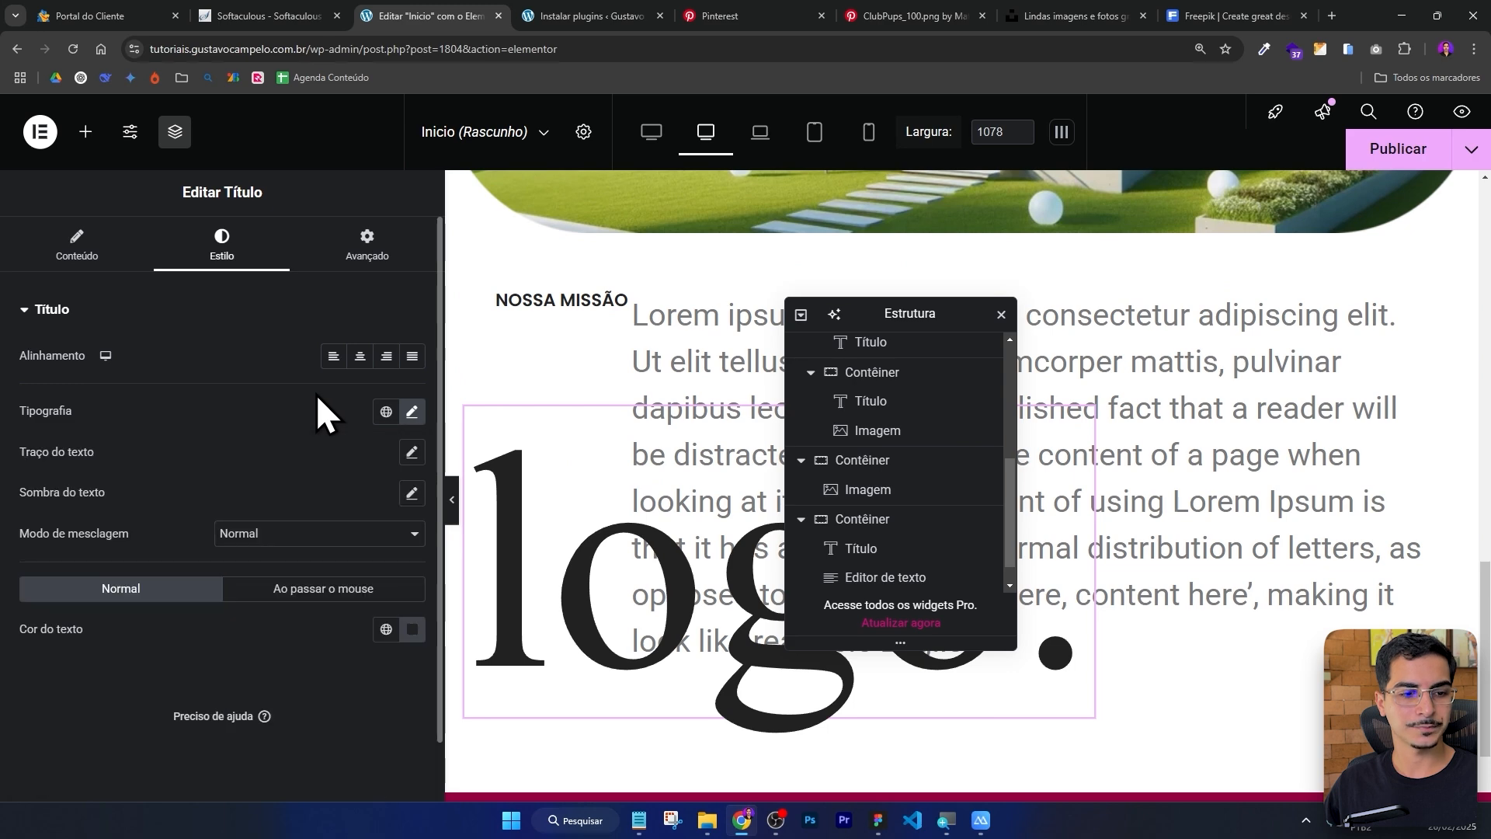
left_click(412, 630)
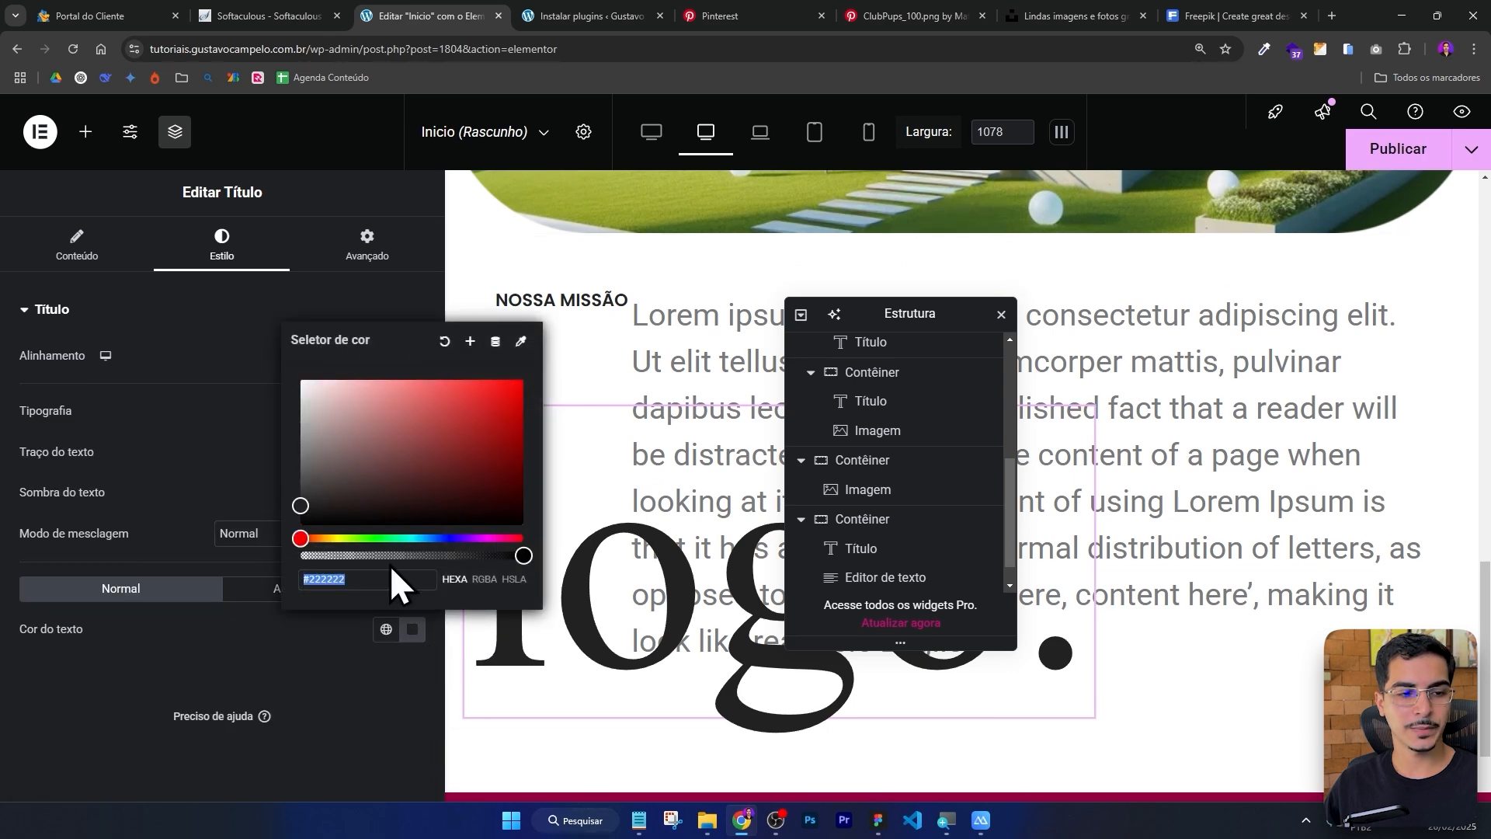
left_click_drag(522, 555, 323, 575)
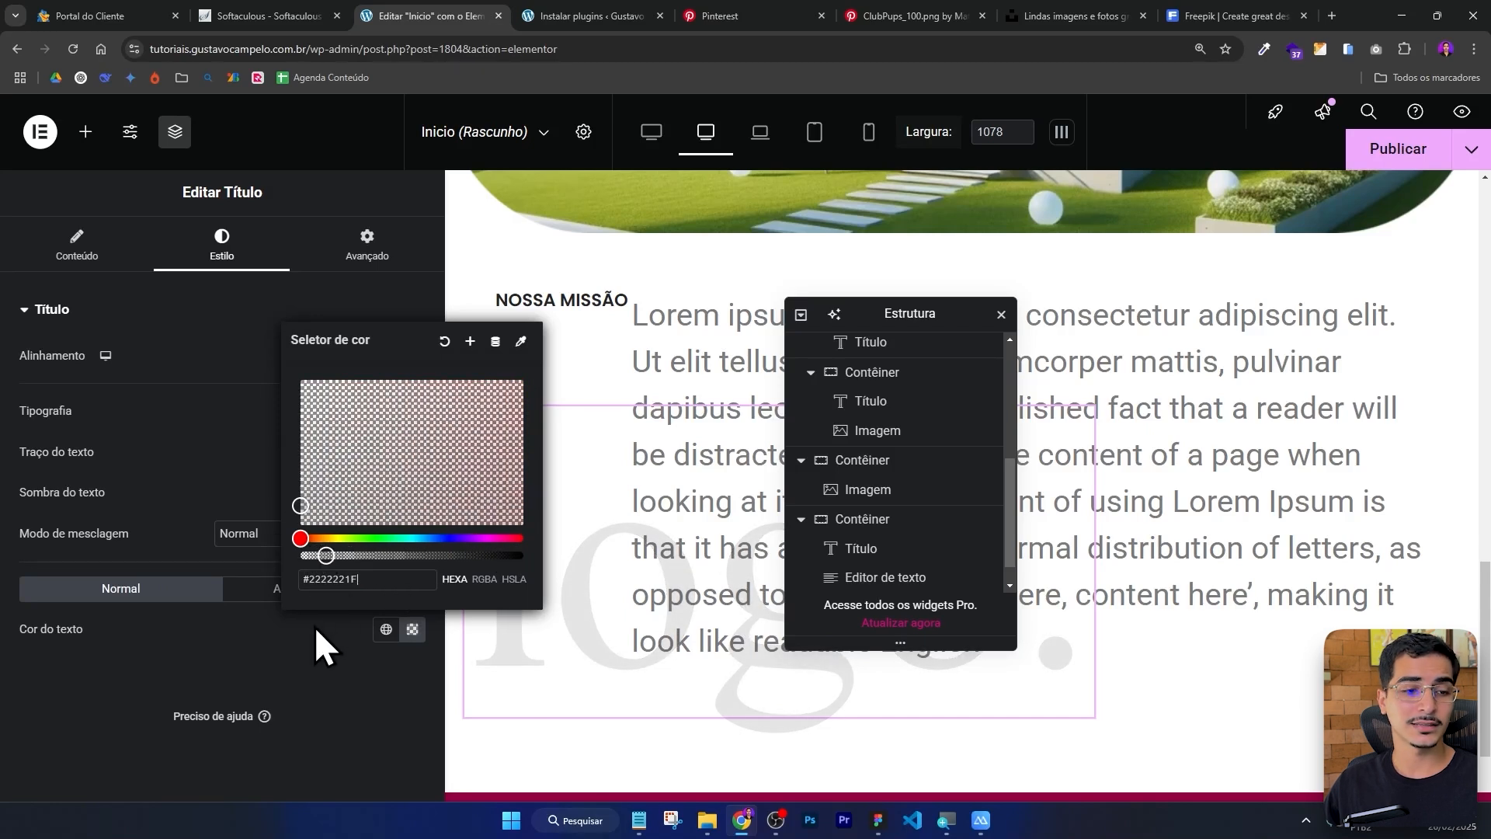
left_click(300, 673)
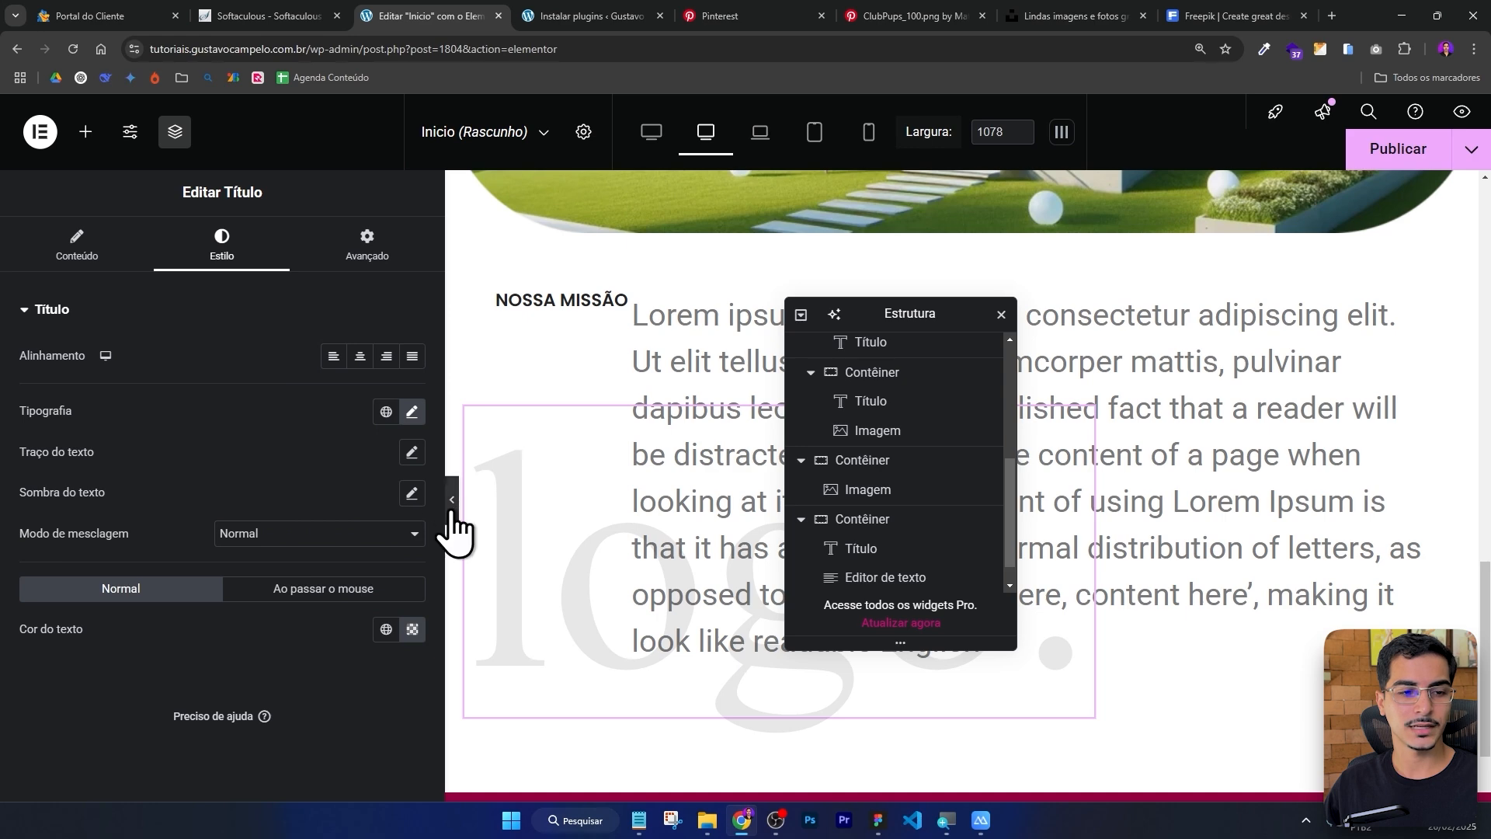
Publish the page.
left_click(450, 505)
left_click(7, 500)
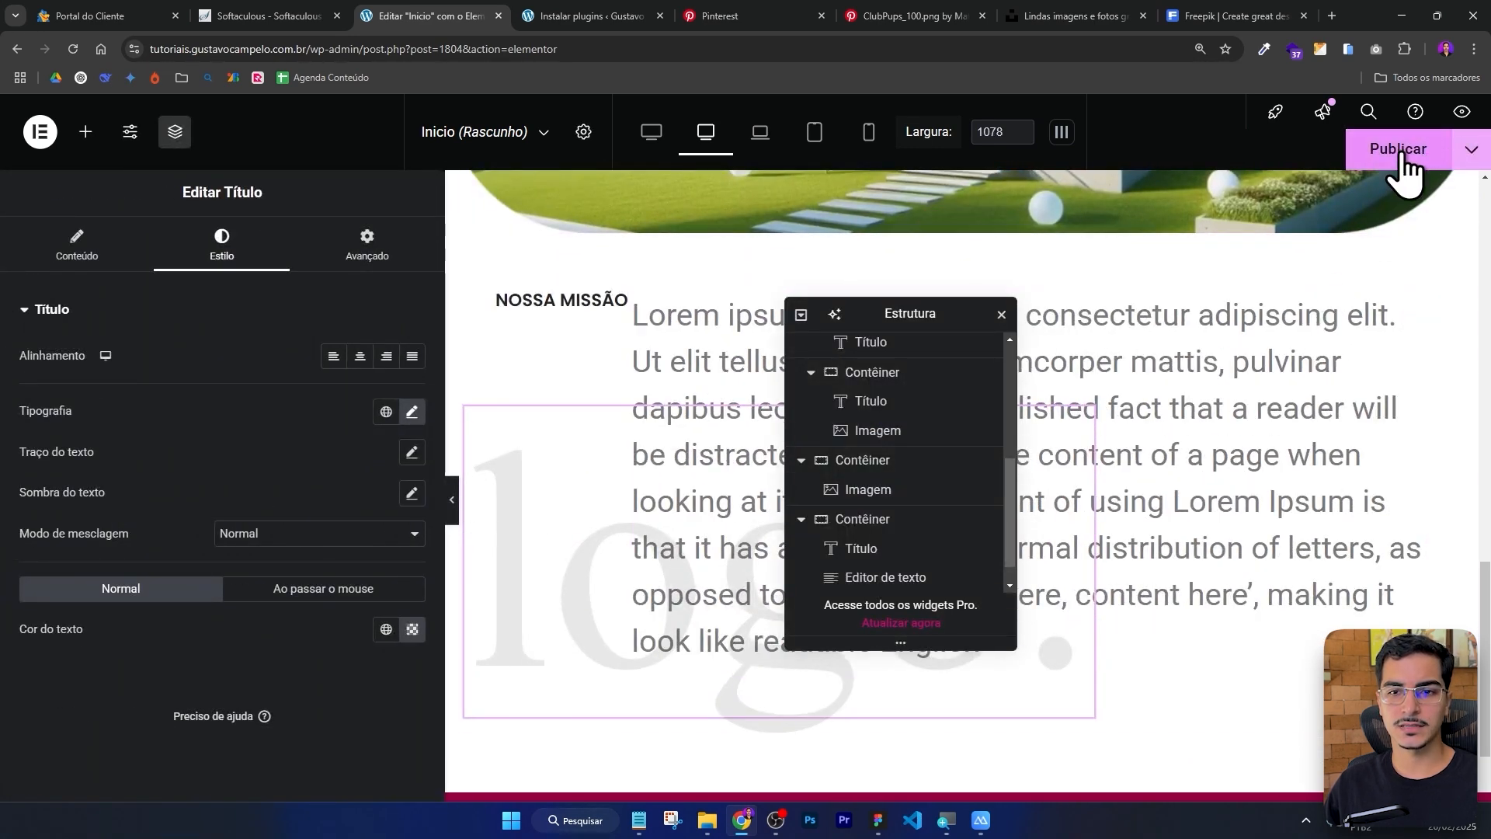
left_click(1403, 168)
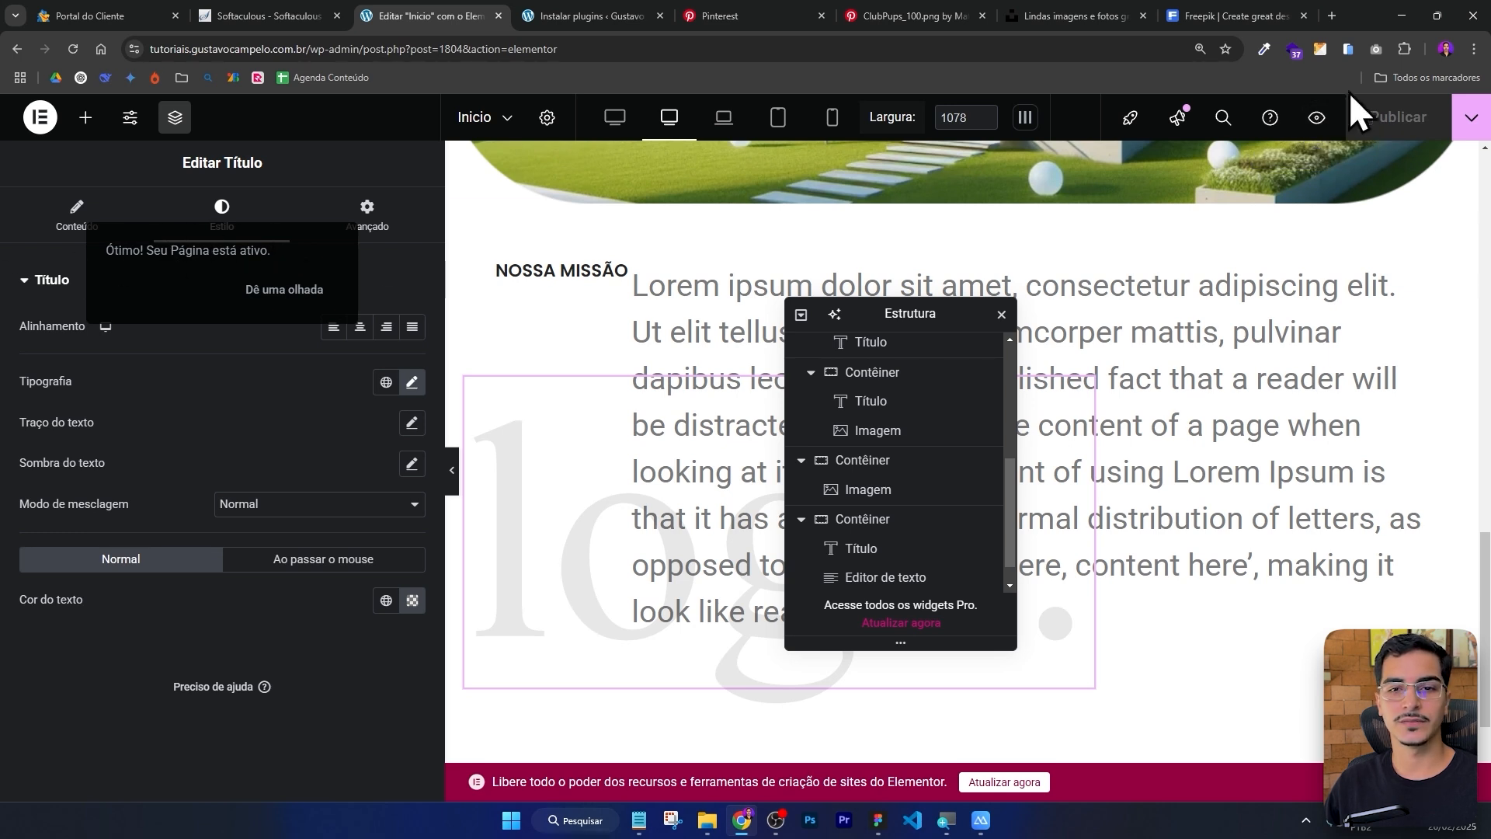
Preview the published page and examine the Nossa Missão section with its background logo text.
left_click(1320, 116)
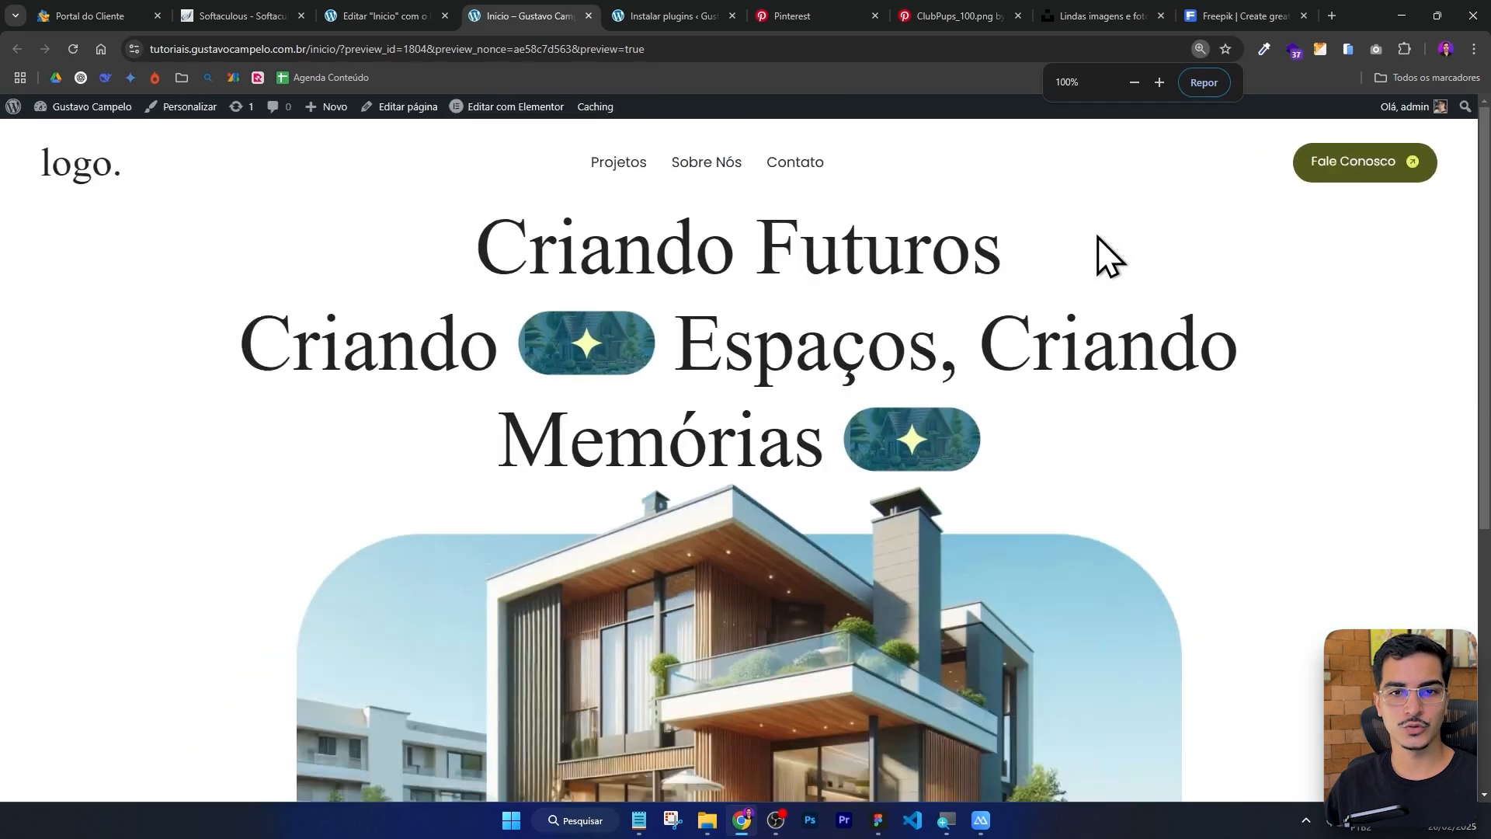
scroll(860, 314, "down", 4)
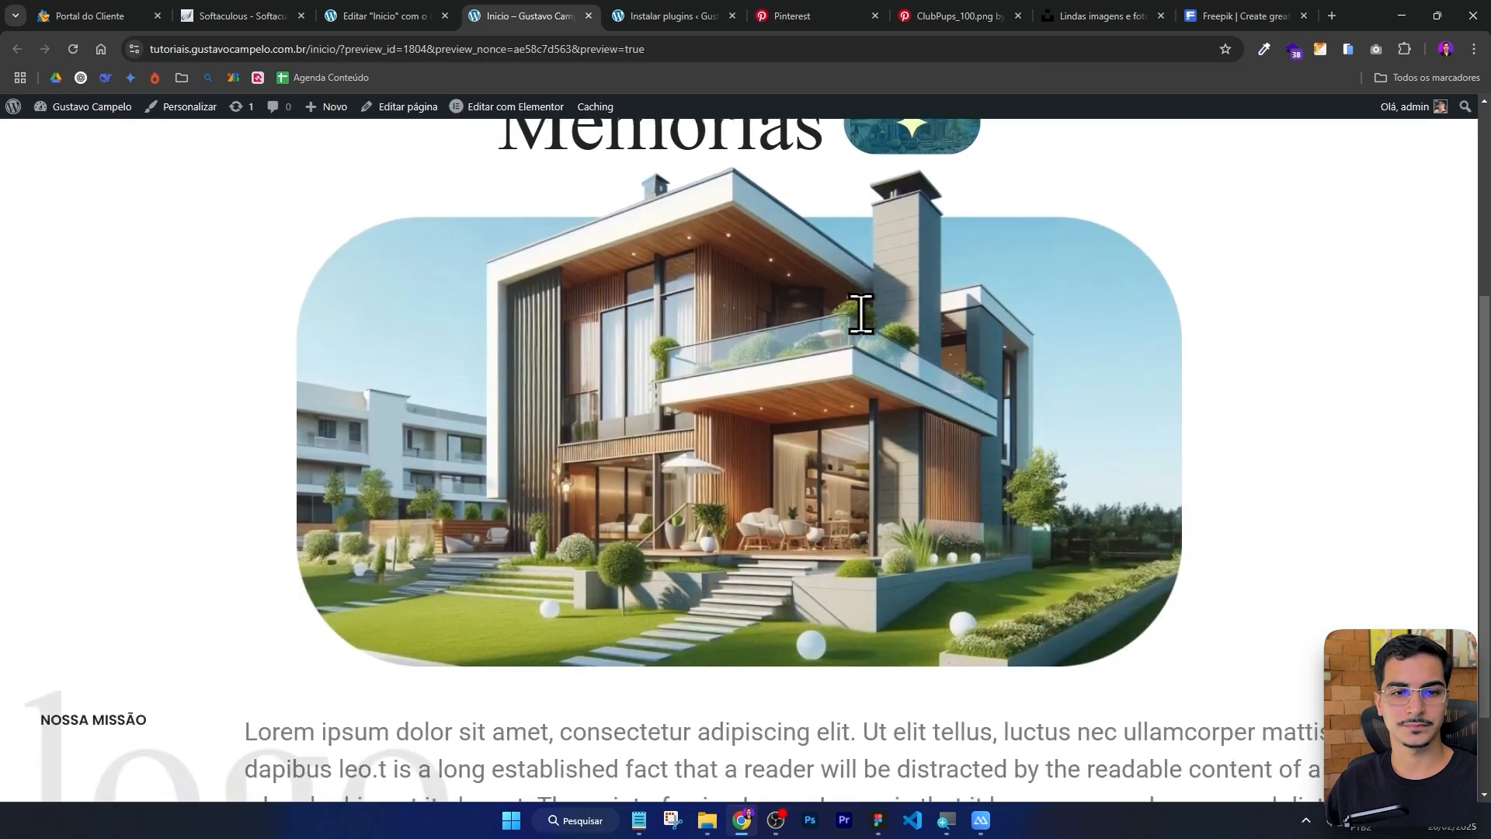
scroll(861, 315, "down", 2)
scroll(860, 315, "up", 6)
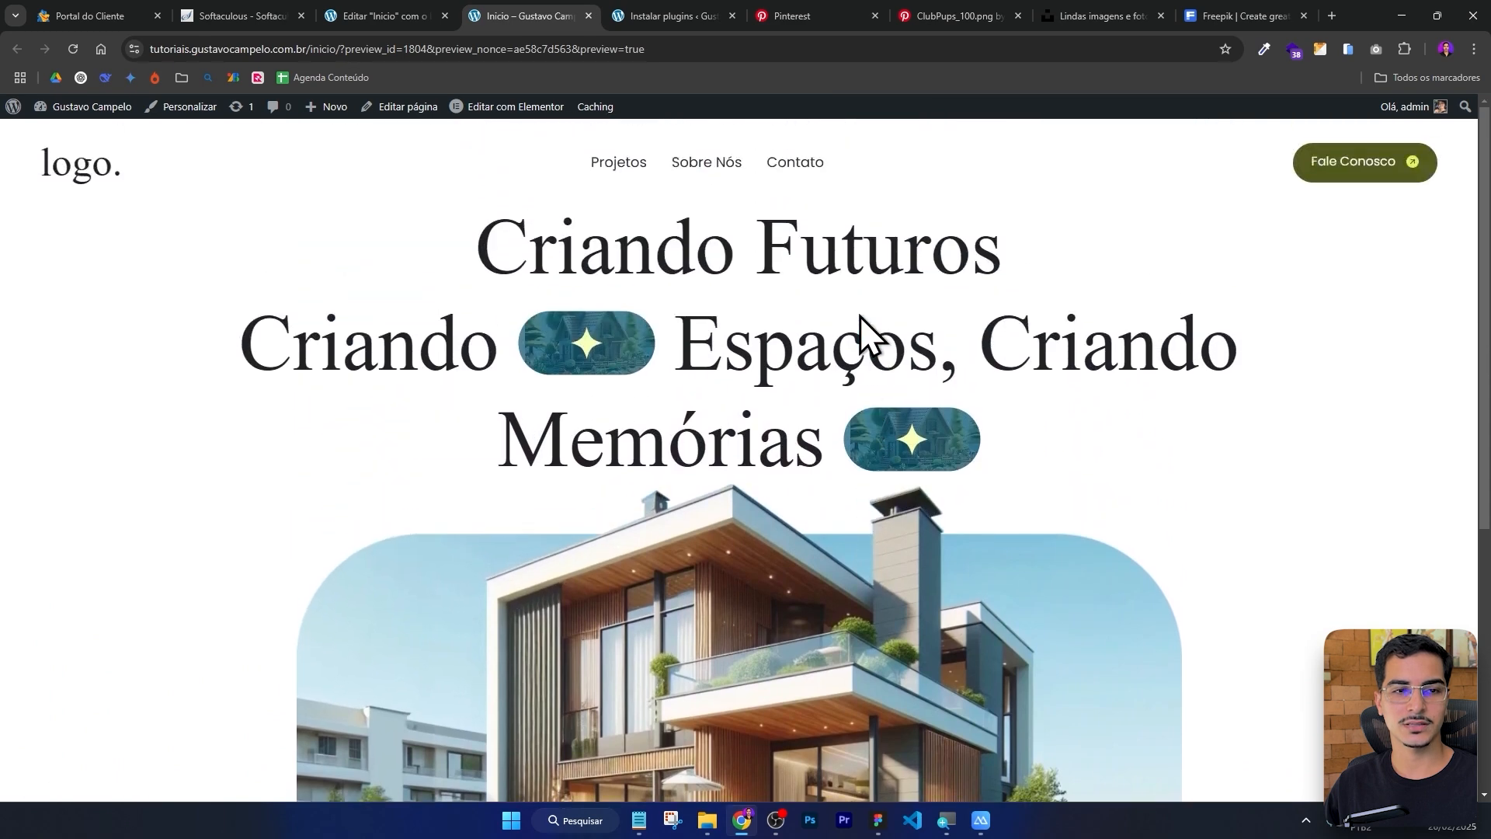
scroll(860, 315, "down", 6)
scroll(859, 317, "up", 6)
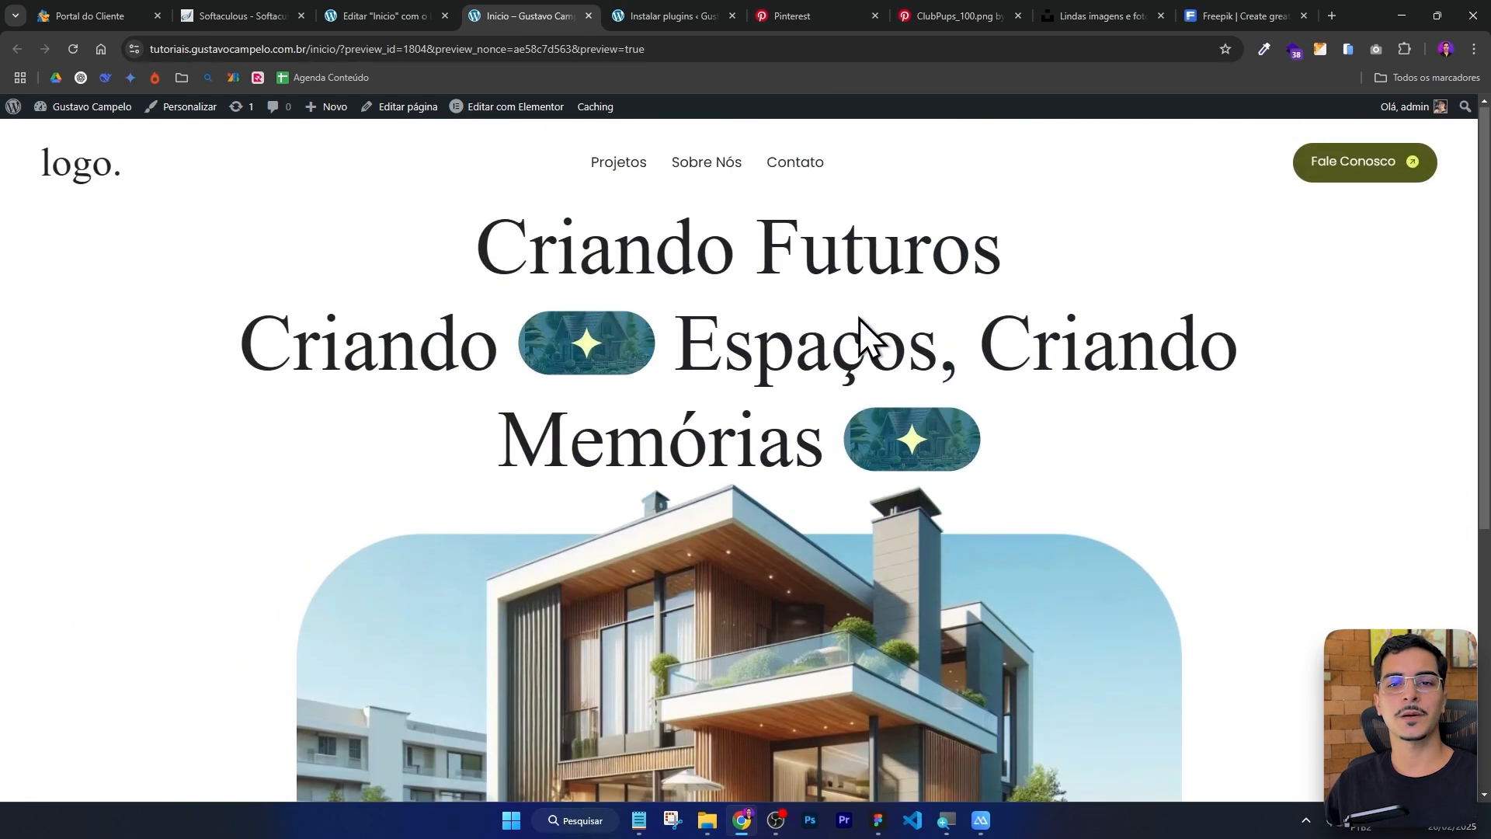
scroll(859, 317, "down", 6)
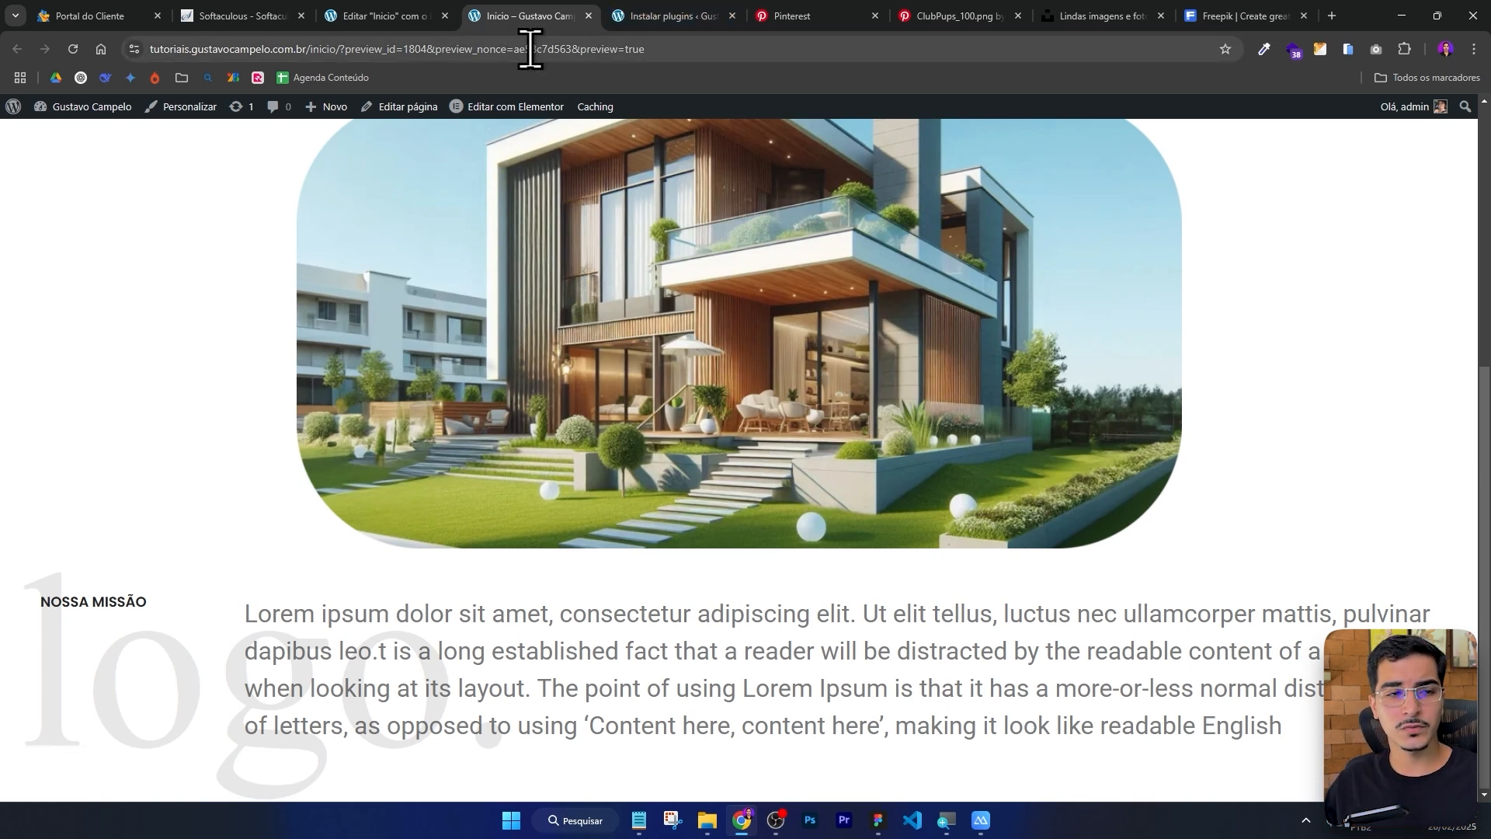
scroll(660, 257, "up", 8)
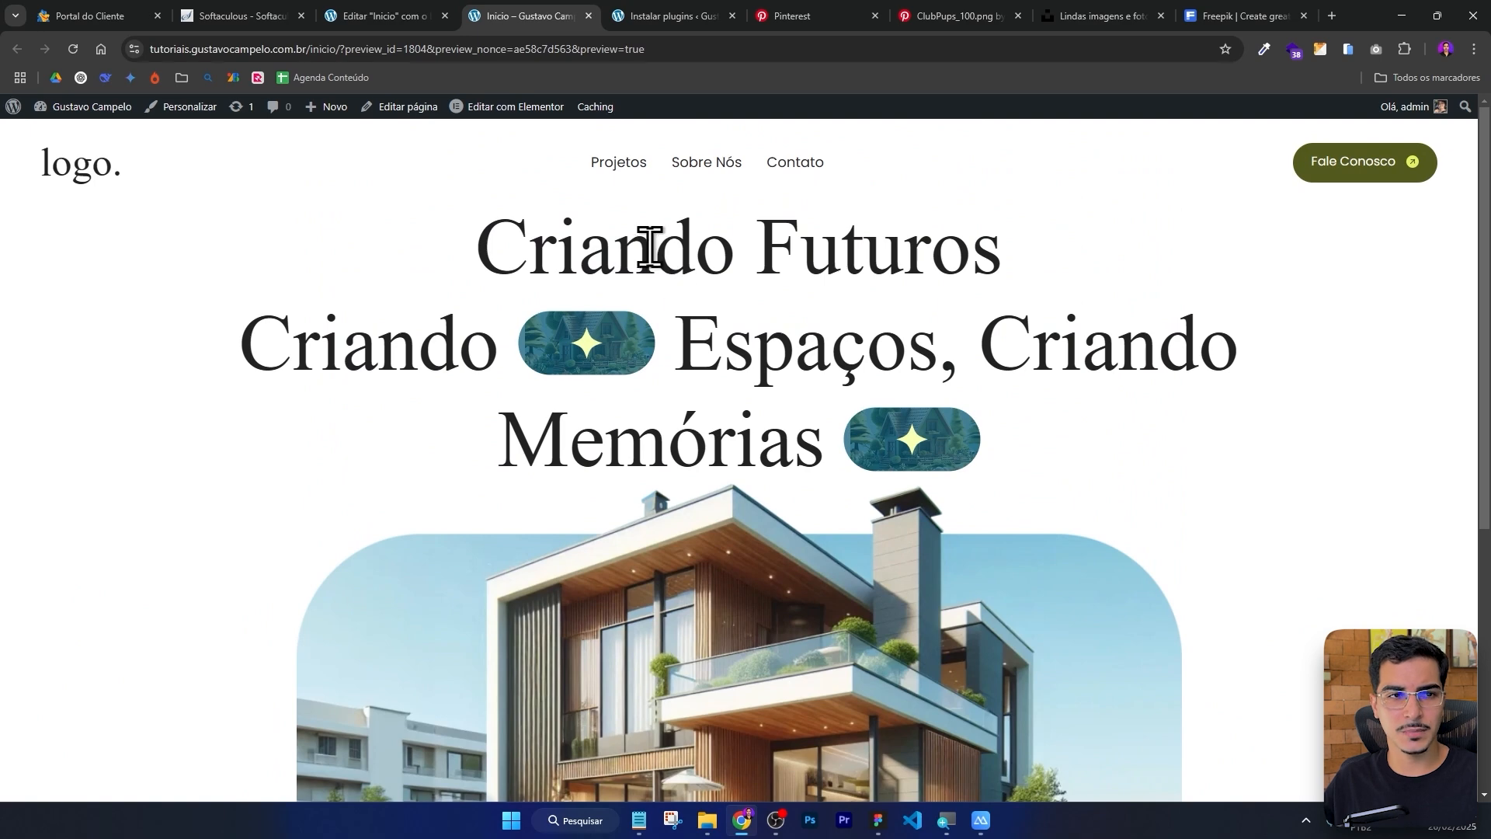
Open the WordPress admin dashboard in another browser tab using the site's wp-admin address.
left_click(399, 4)
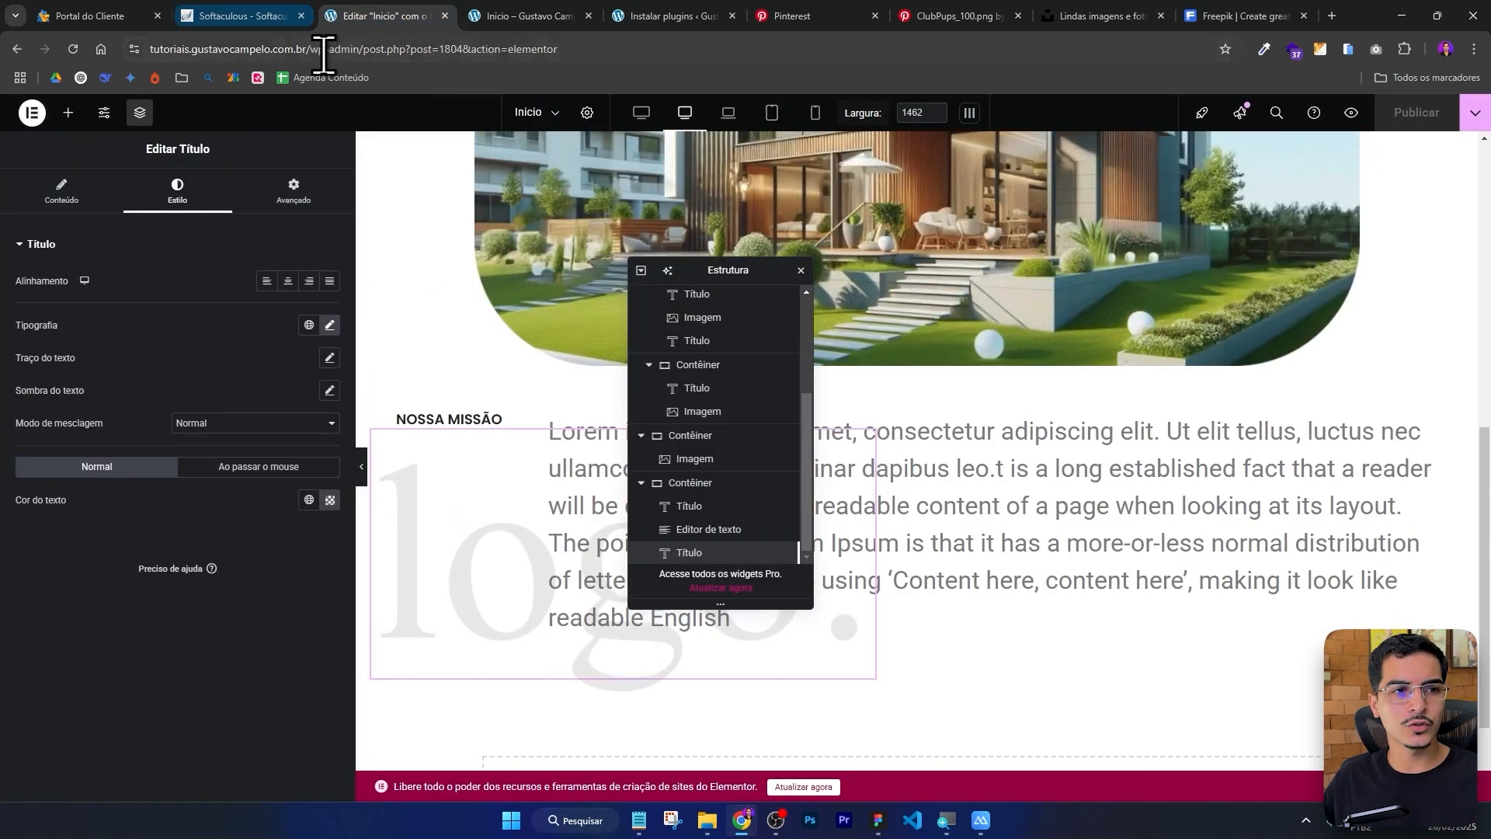
left_click_drag(361, 49, 128, 49)
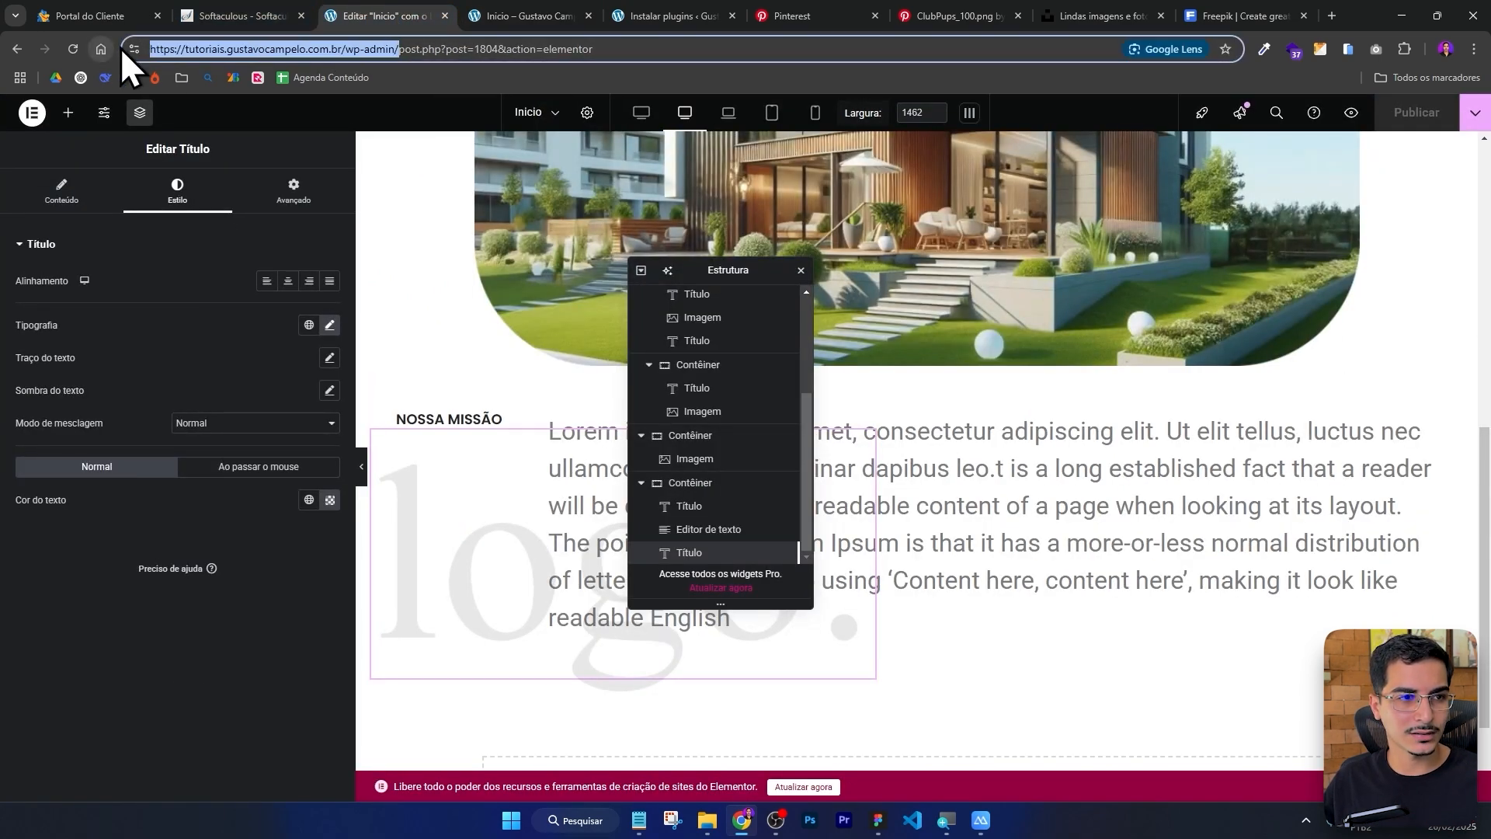
key("ctrl+c")
key("ctrl+shift+Tab")
left_click(273, 52)
key("ctrl+v")
key("Return")
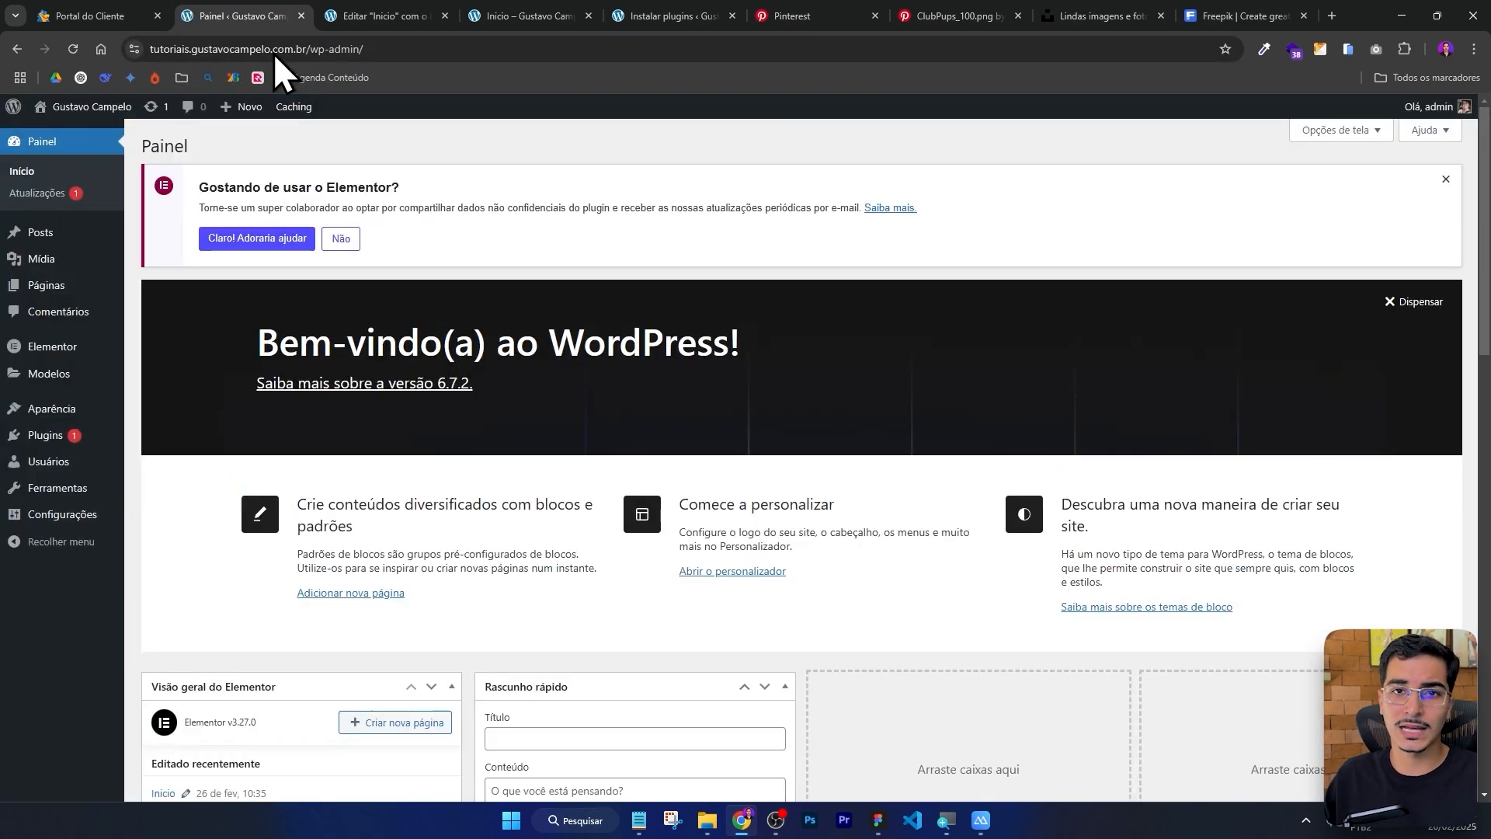
Go to Add Plugins and search for litespeed cache.
key("ctrl+plus")
key("ctrl+plus")
key("ctrl+plus")
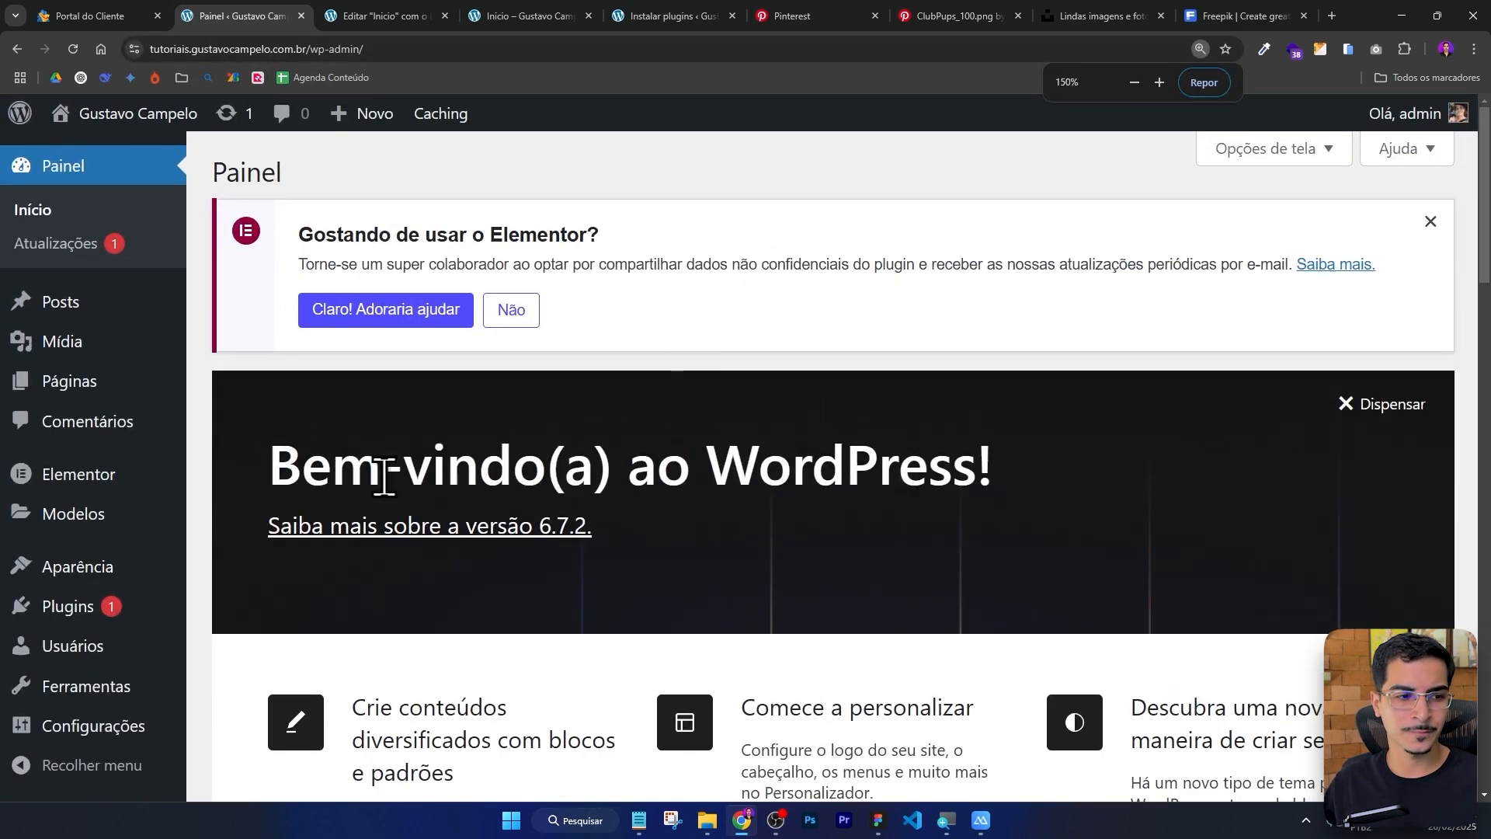
left_click(66, 613)
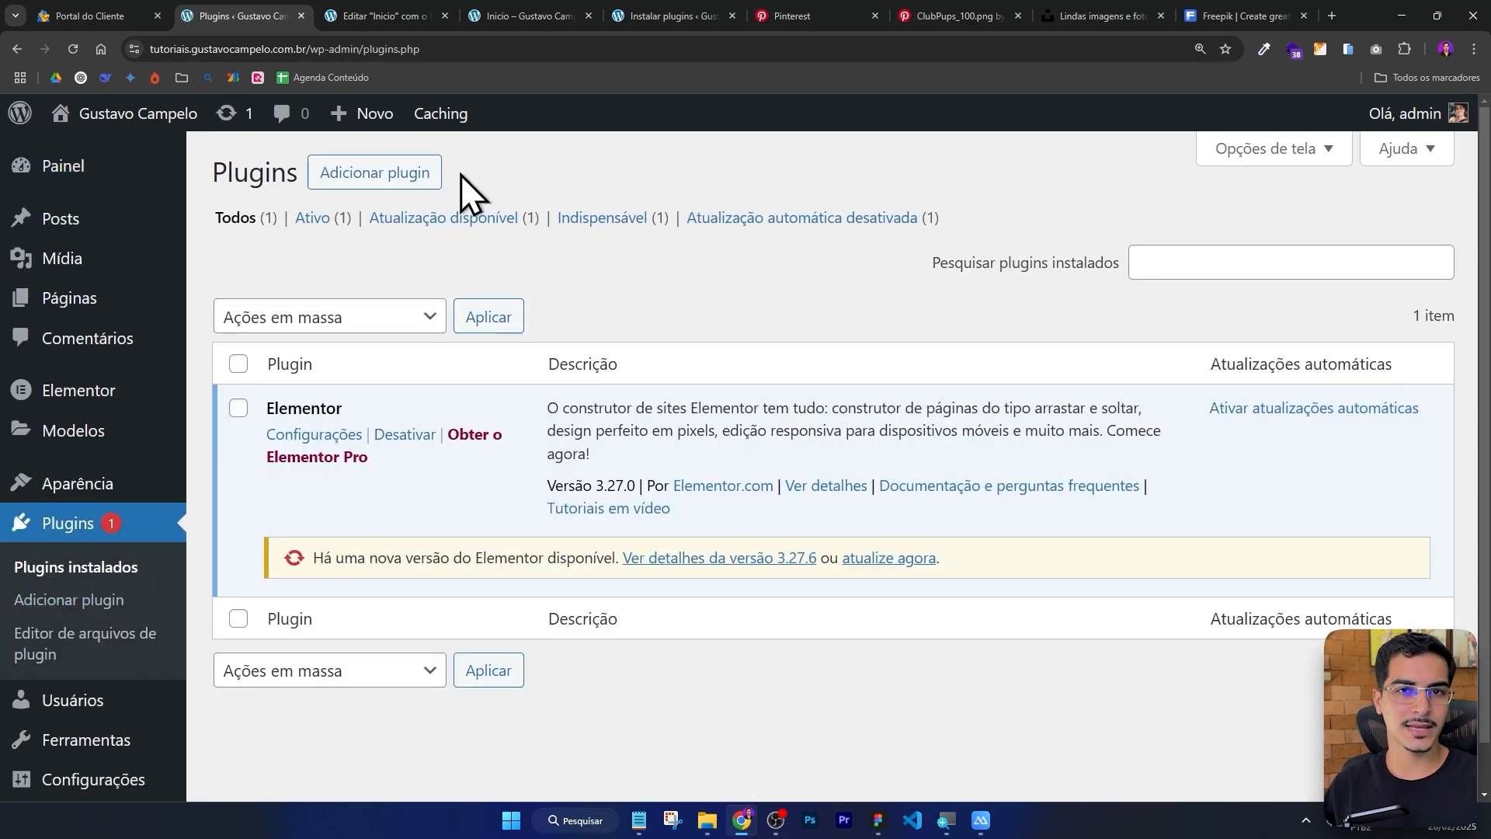
left_click(361, 175)
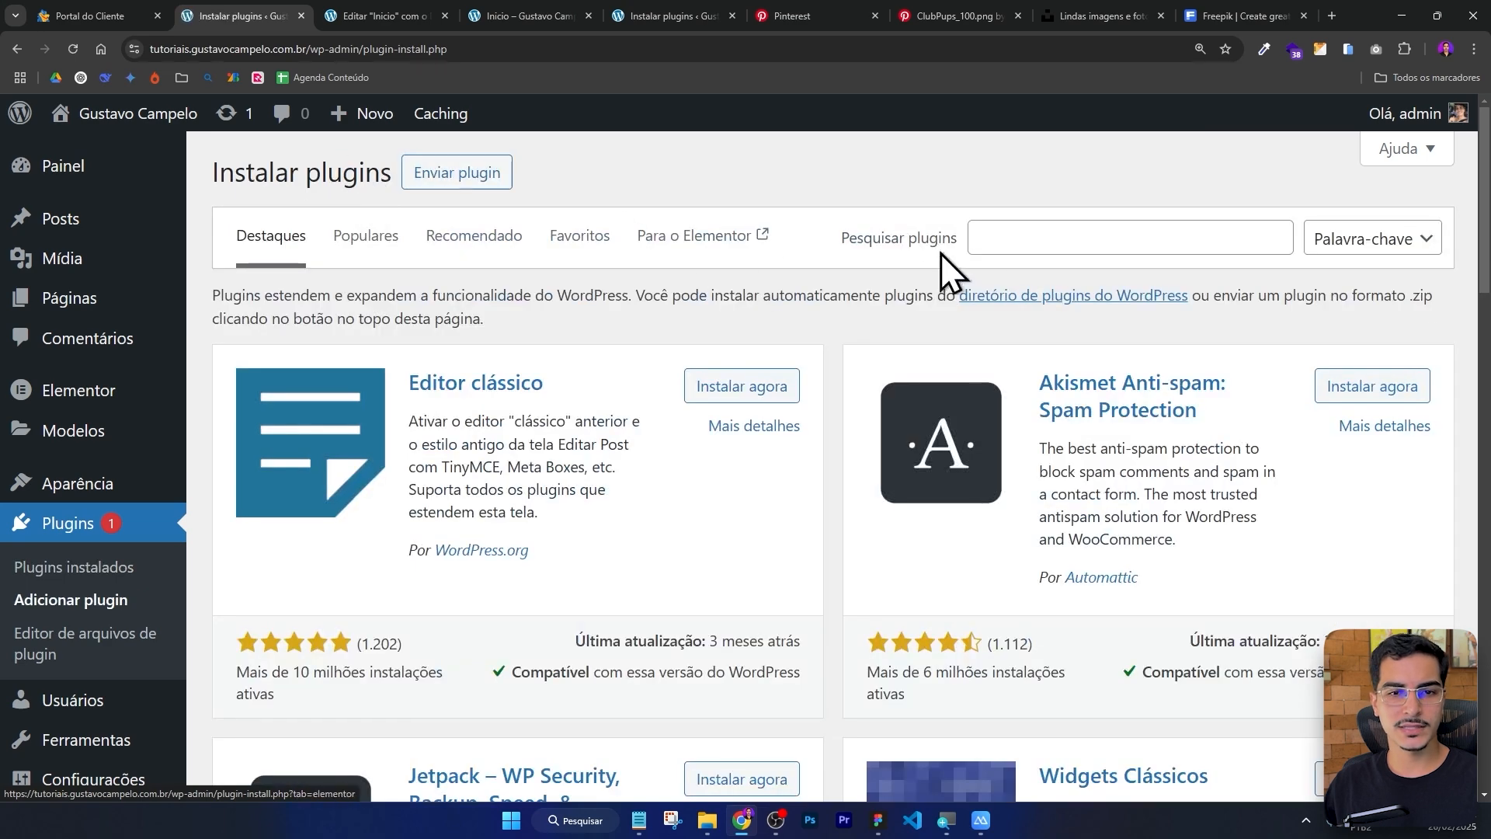
left_click(980, 229)
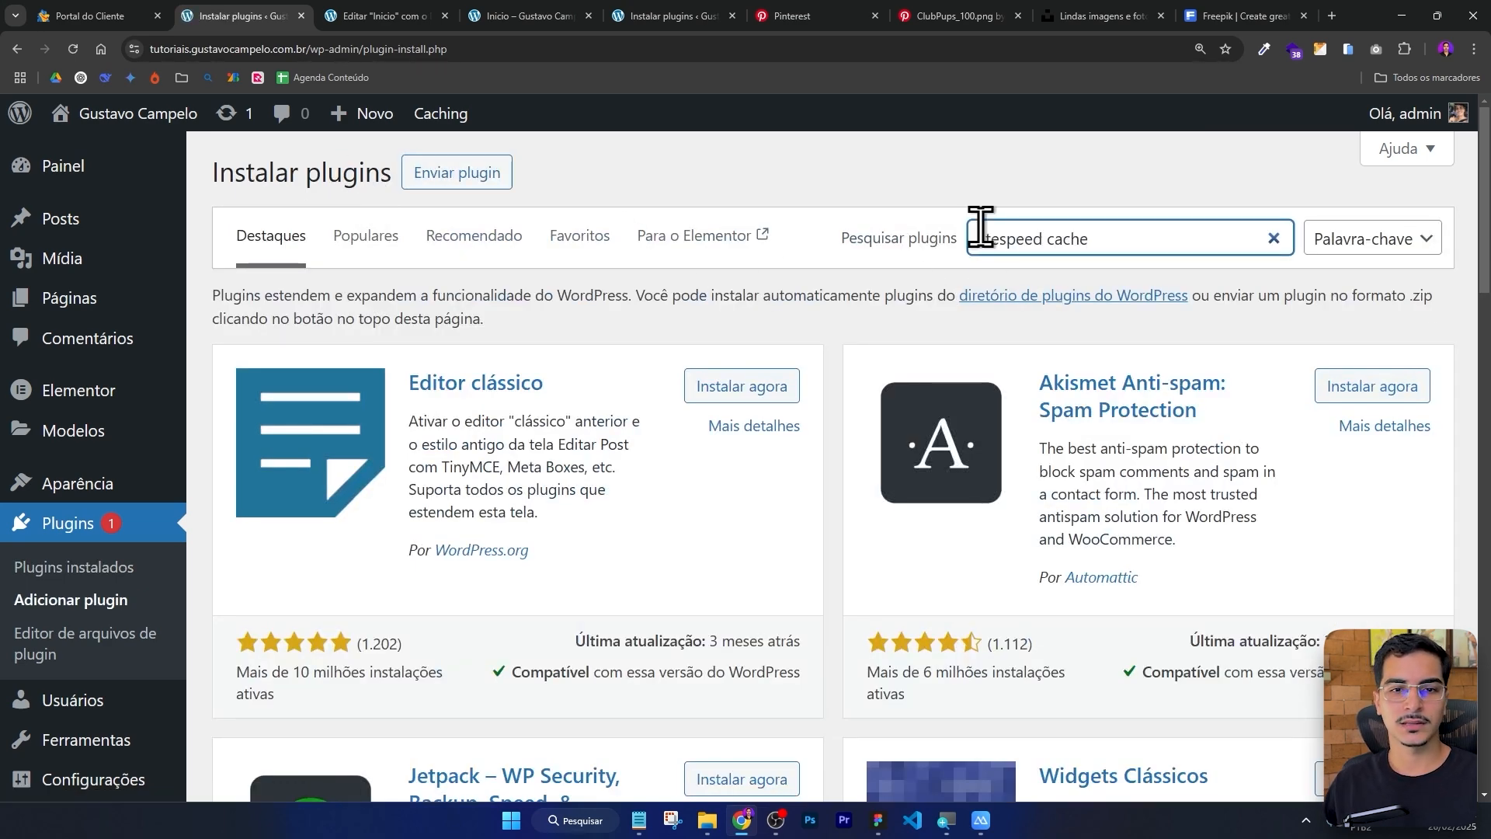
key("Return")
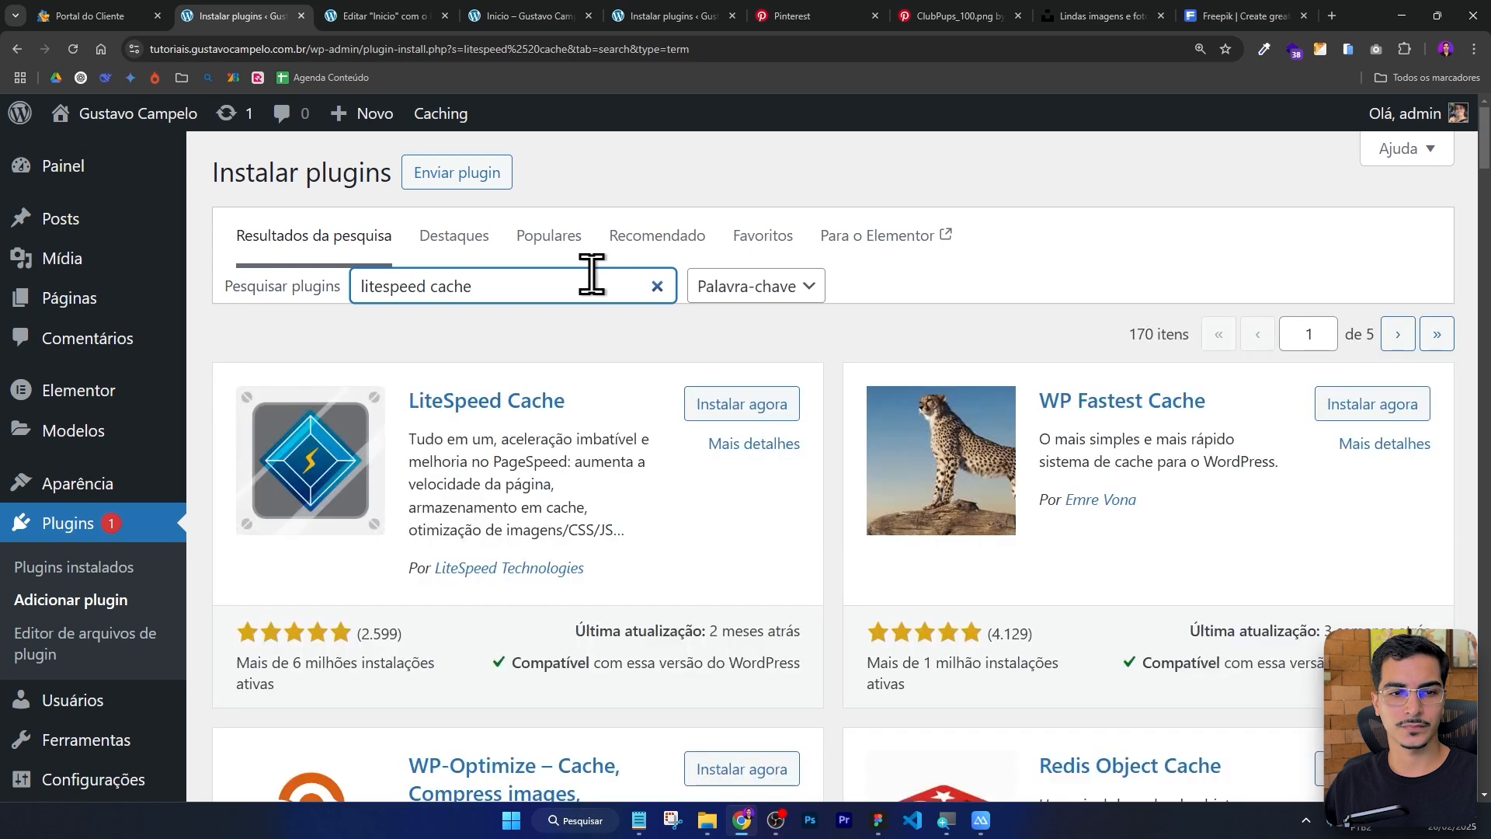
scroll(560, 326, "down", 1)
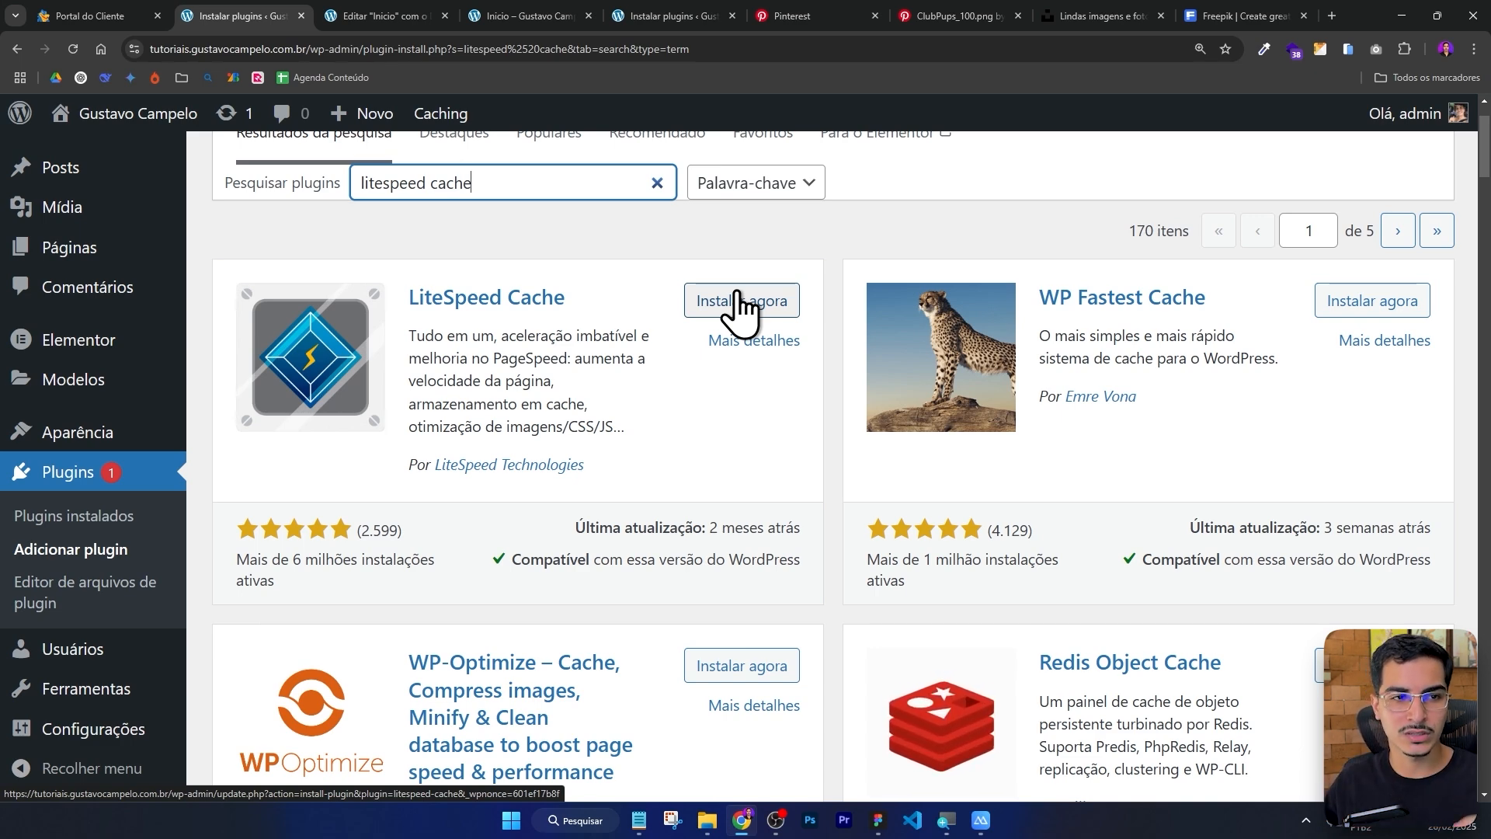
Search the plugin directory for webp express.
type("we")
type("bp expr")
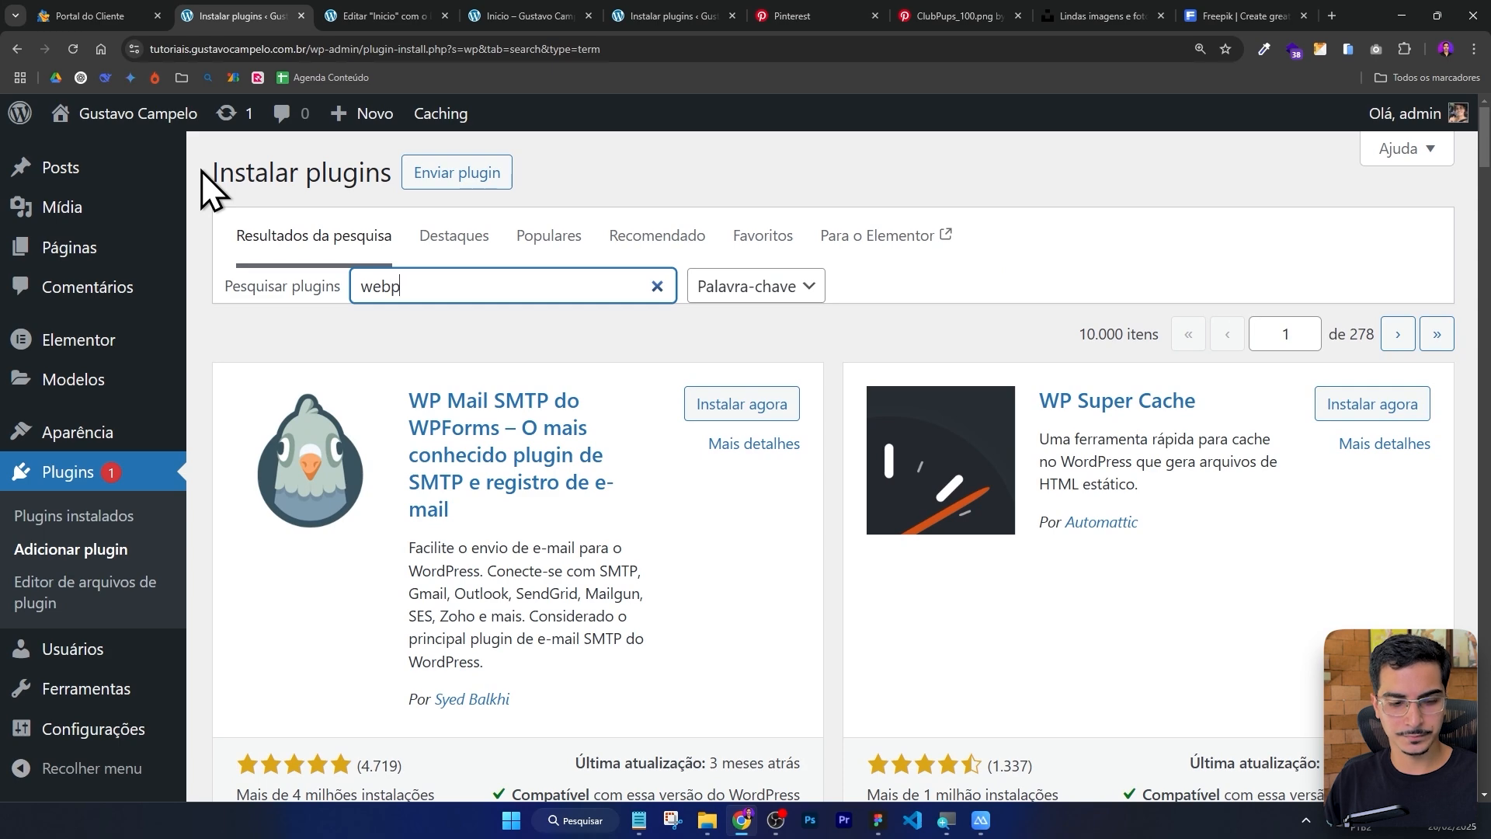